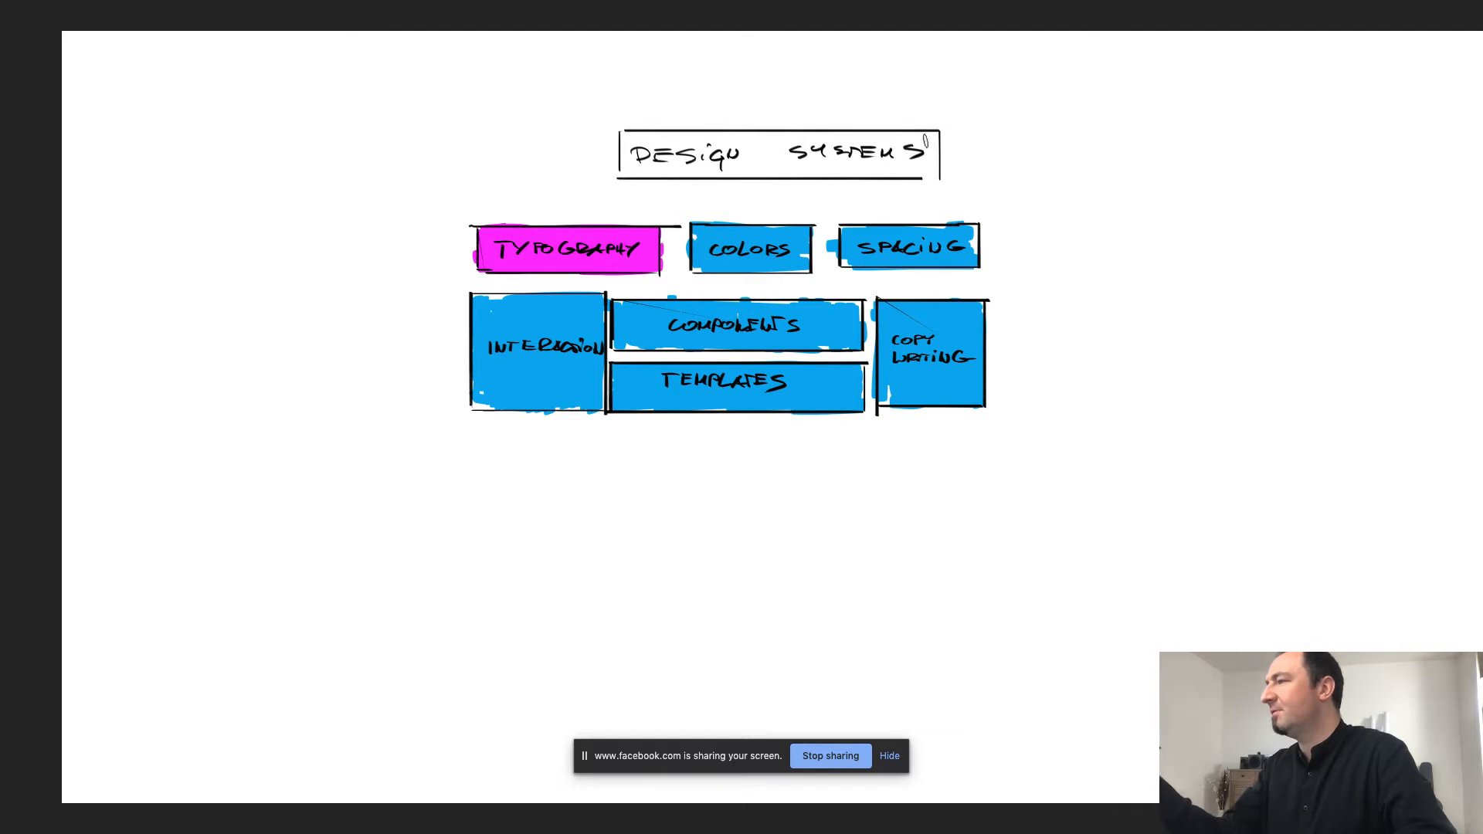
Move Layer 3 below Layer 2 and brush a light grey shadow along the right and lower edges of the DESIGN SYSTEMS box.
{"action": "key", "text": "f"}
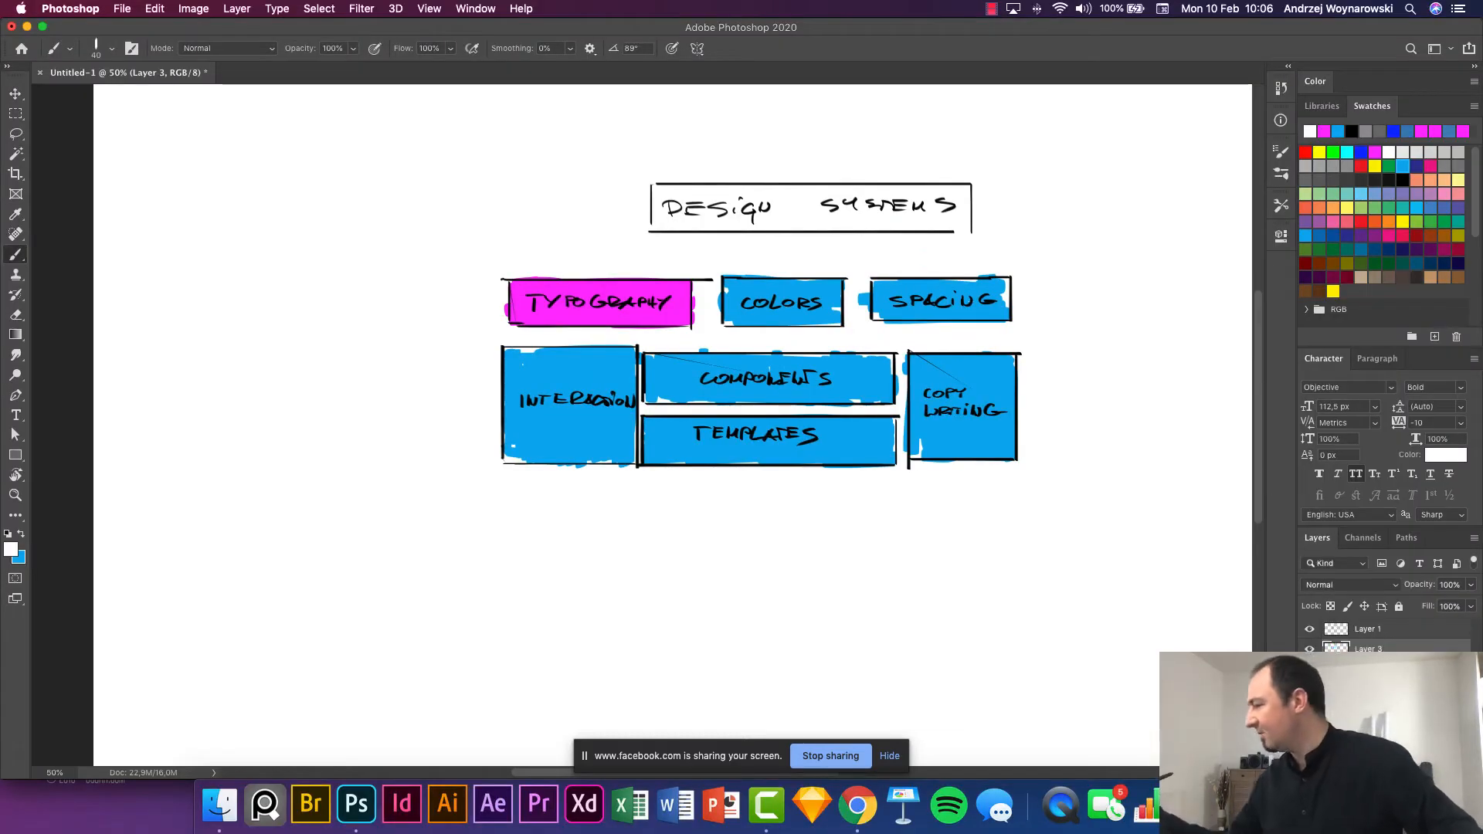
{"action": "left_click_drag", "start_coordinate": [1410, 651], "coordinate": [1410, 679]}
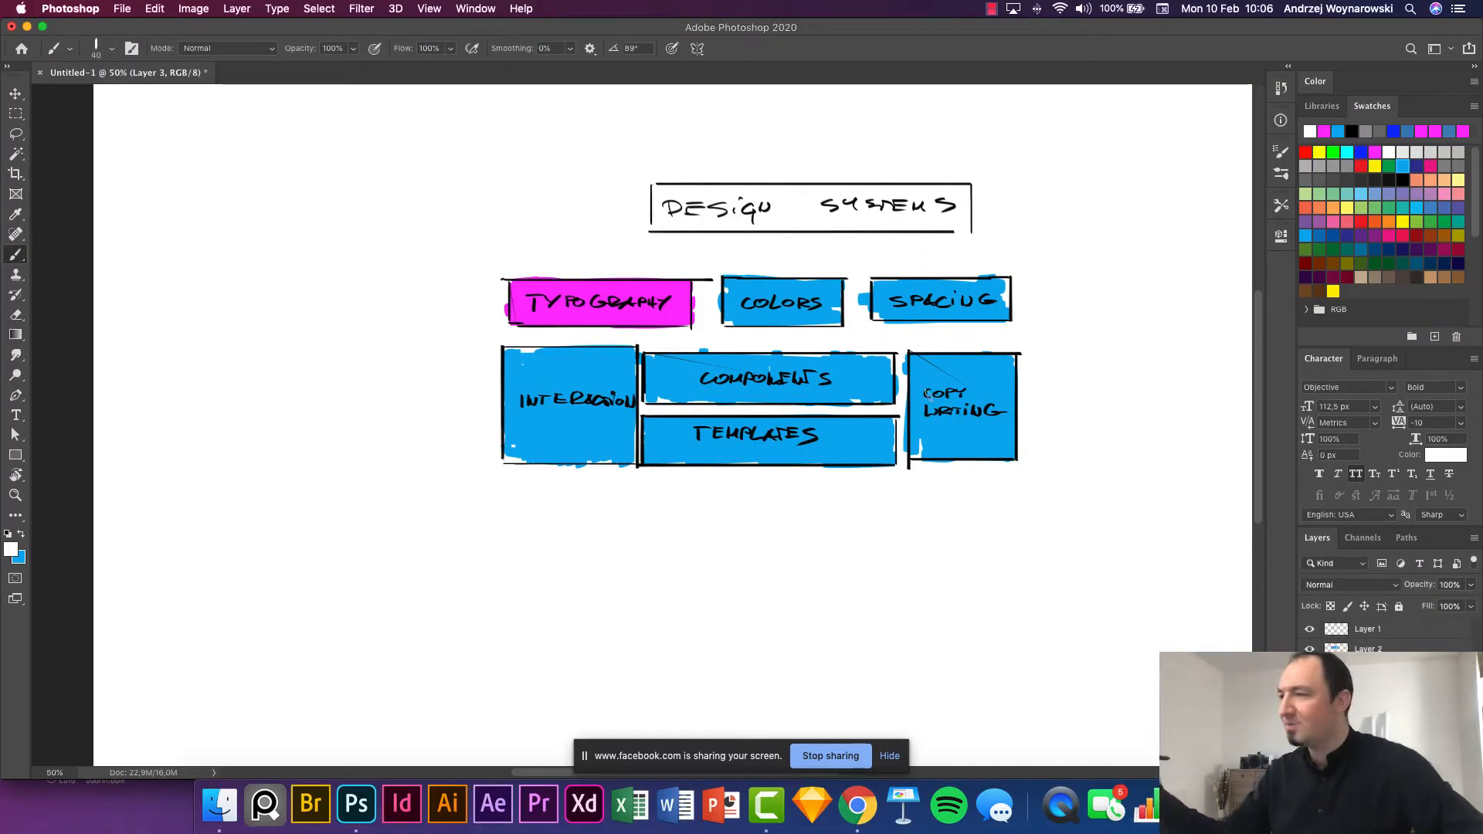
{"action": "left_click", "coordinate": [1306, 167]}
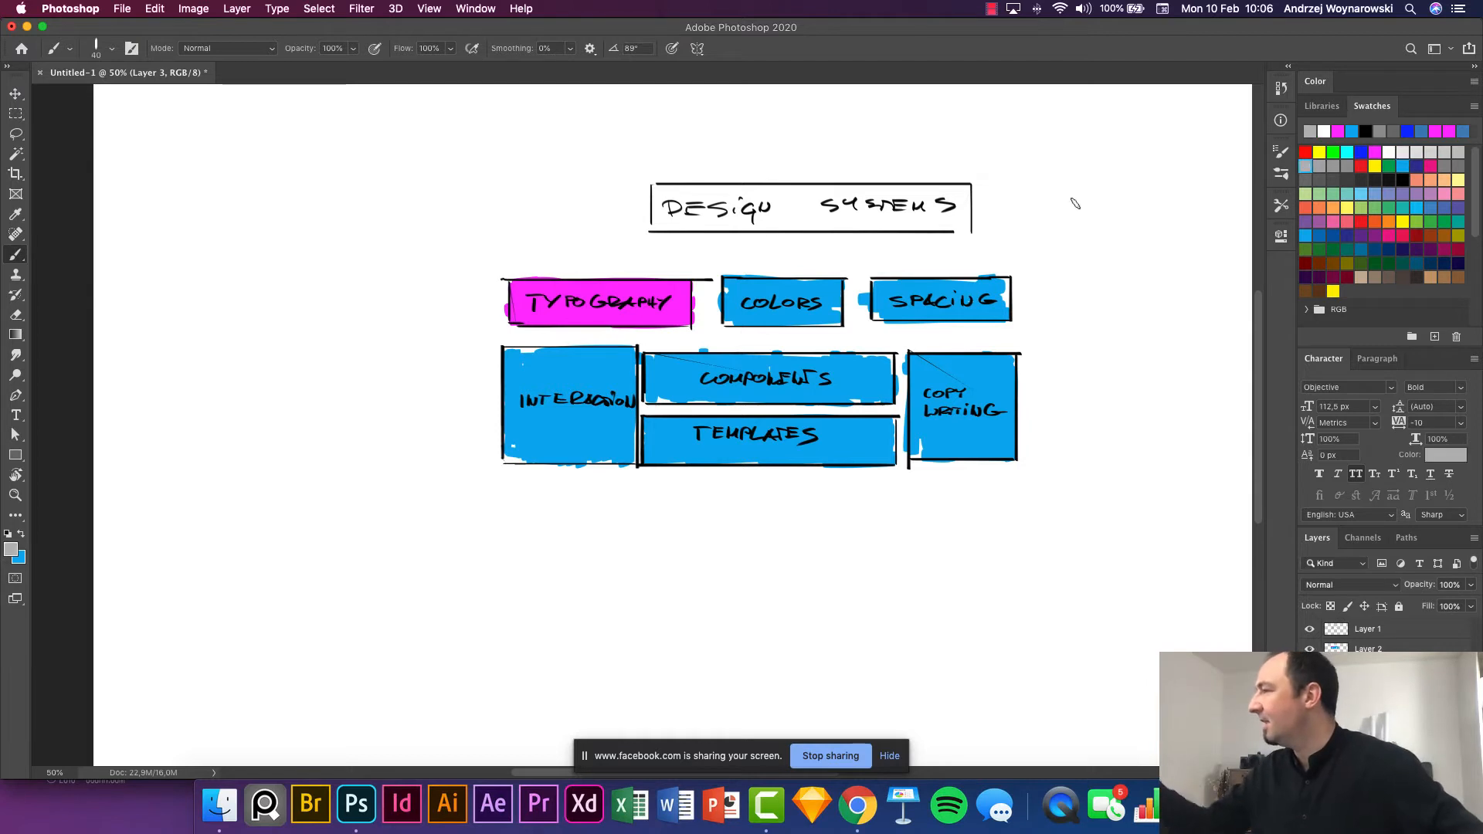
{"action": "left_click_drag", "start_coordinate": [973, 202], "coordinate": [971, 231]}
{"action": "key", "text": "super+z"}
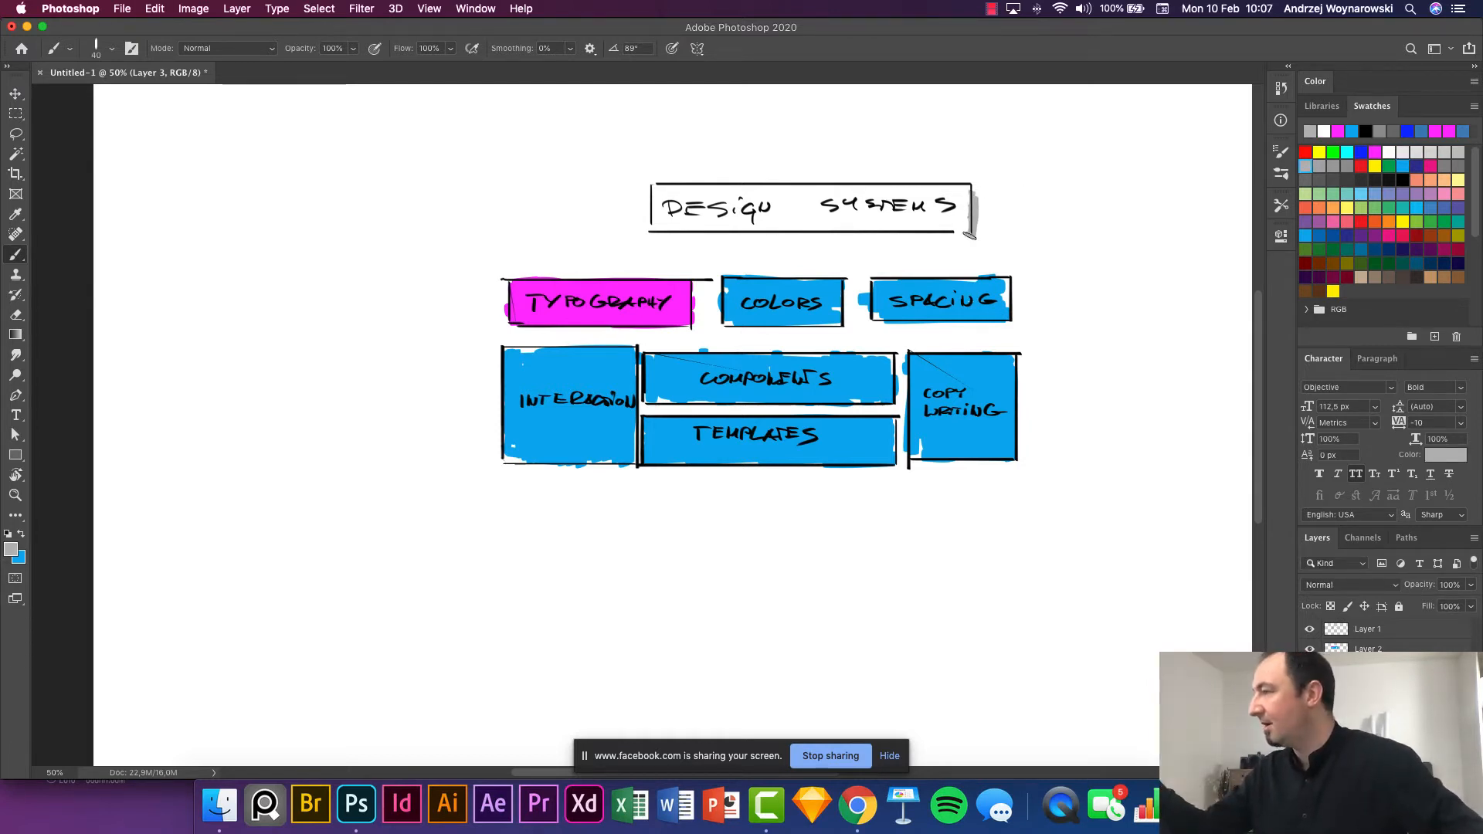
{"action": "left_click_drag", "start_coordinate": [659, 234], "coordinate": [978, 237]}
Brush matching grey shadows along the right and lower edges of the SPACING, COLORS, TYPOGRAPHY and second-row boxes.
{"action": "mouse_move", "coordinate": [1017, 295]}
{"action": "left_mouse_down"}
{"action": "mouse_move", "coordinate": [971, 324]}
{"action": "mouse_move", "coordinate": [881, 322]}
{"action": "mouse_move", "coordinate": [1016, 318]}
{"action": "left_mouse_up"}
{"action": "key", "text": "super+z"}
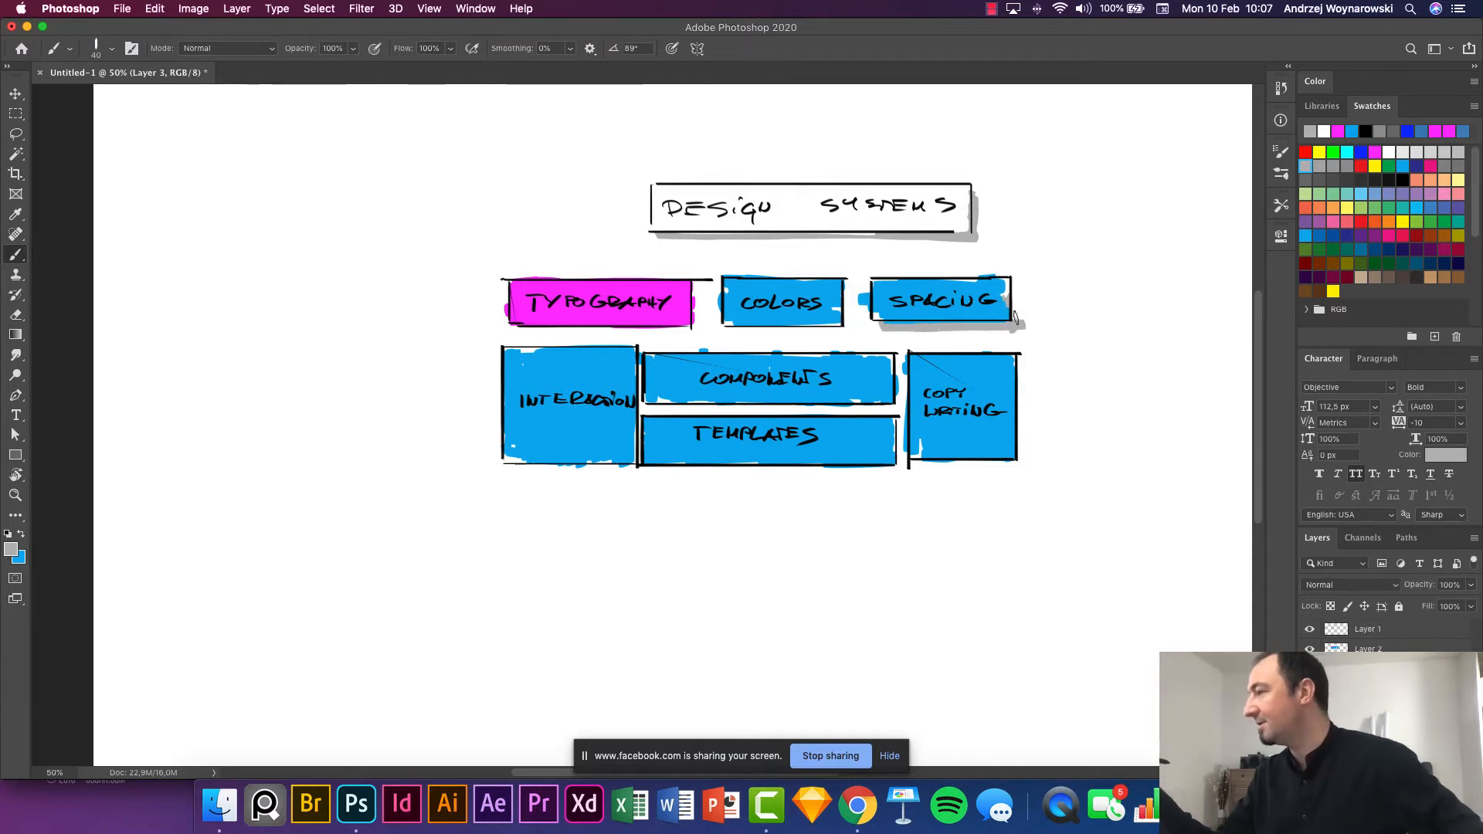
{"action": "mouse_move", "coordinate": [844, 294]}
{"action": "left_mouse_down"}
{"action": "mouse_move", "coordinate": [830, 328]}
{"action": "mouse_move", "coordinate": [693, 314]}
{"action": "mouse_move", "coordinate": [683, 332]}
{"action": "mouse_move", "coordinate": [535, 331]}
{"action": "left_mouse_up"}
{"action": "mouse_move", "coordinate": [635, 357]}
{"action": "left_mouse_down"}
{"action": "mouse_move", "coordinate": [638, 406]}
{"action": "mouse_move", "coordinate": [614, 466]}
{"action": "mouse_move", "coordinate": [525, 468]}
{"action": "mouse_move", "coordinate": [900, 468]}
{"action": "mouse_move", "coordinate": [899, 433]}
{"action": "mouse_move", "coordinate": [1016, 465]}
{"action": "left_mouse_up"}
{"action": "left_click_drag", "start_coordinate": [1014, 361], "coordinate": [1019, 464]}
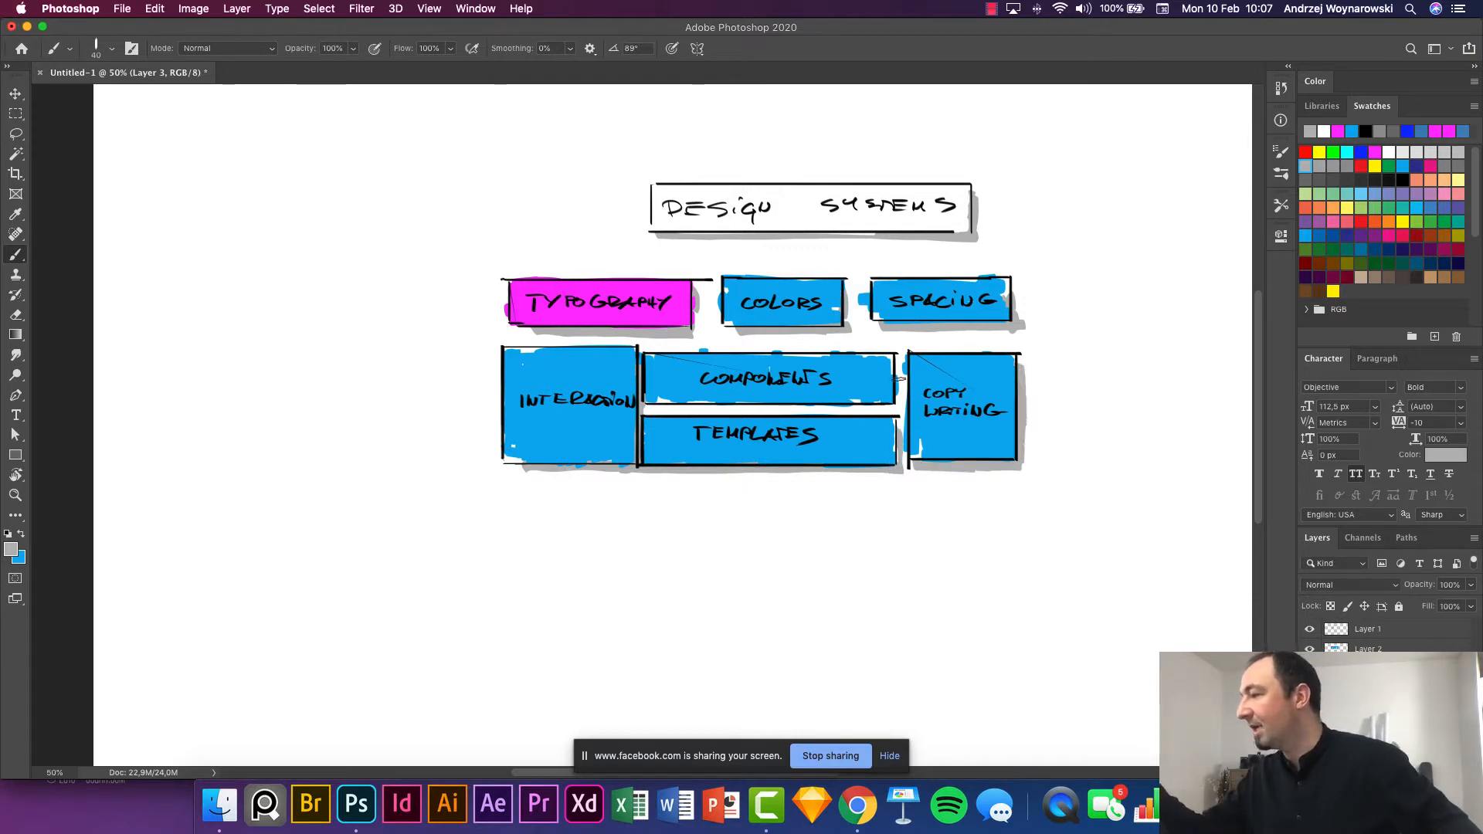
{"action": "mouse_move", "coordinate": [898, 356]}
{"action": "left_mouse_down"}
{"action": "mouse_move", "coordinate": [896, 409]}
{"action": "mouse_move", "coordinate": [648, 403]}
{"action": "left_mouse_up"}
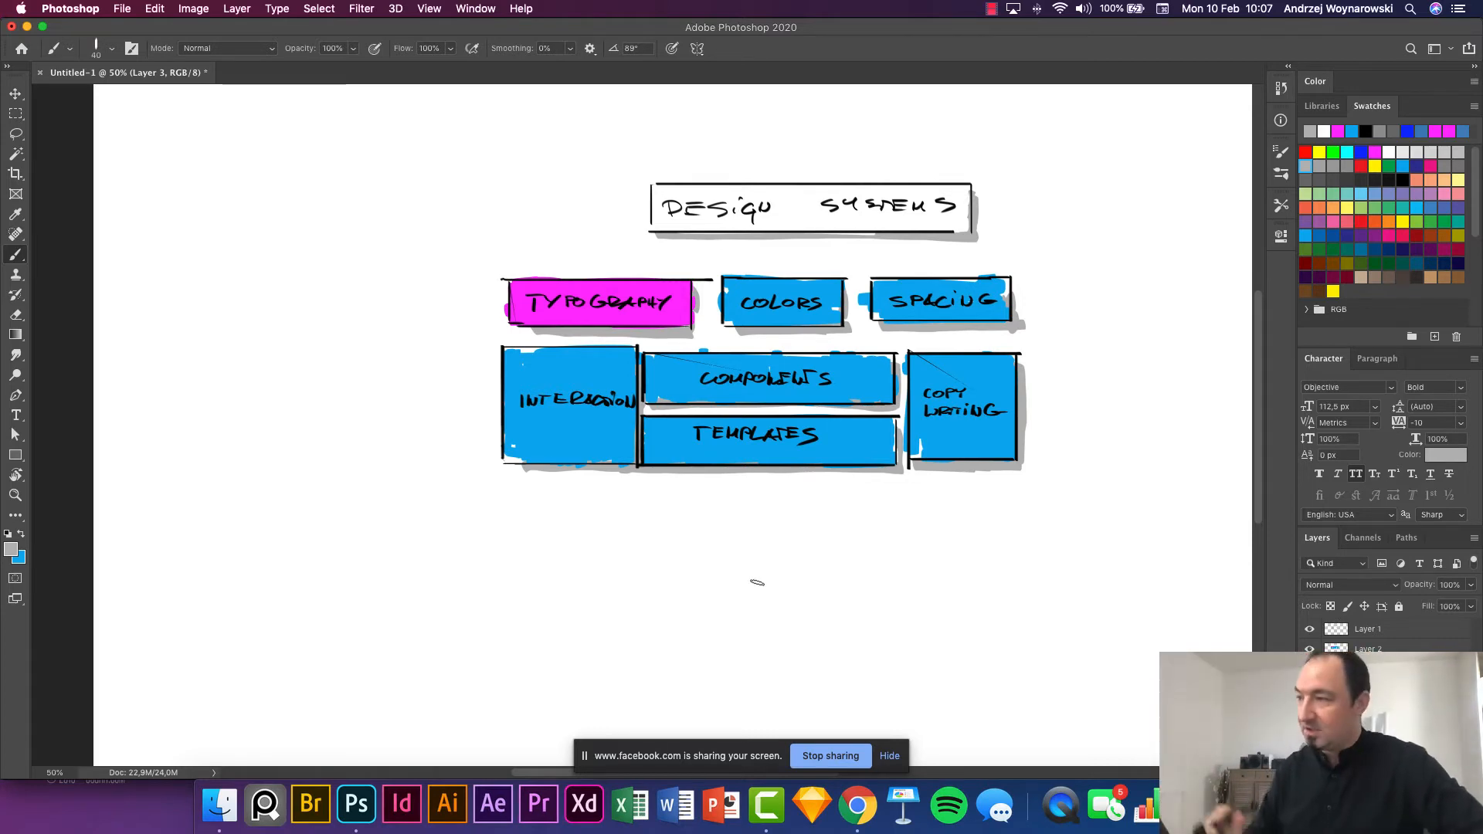
Switch to Chrome and capture a screenshot of the purchase box on Amazon's DualShock 4 controller page.
{"action": "key", "text": "f"}
{"action": "left_click", "coordinate": [856, 806]}
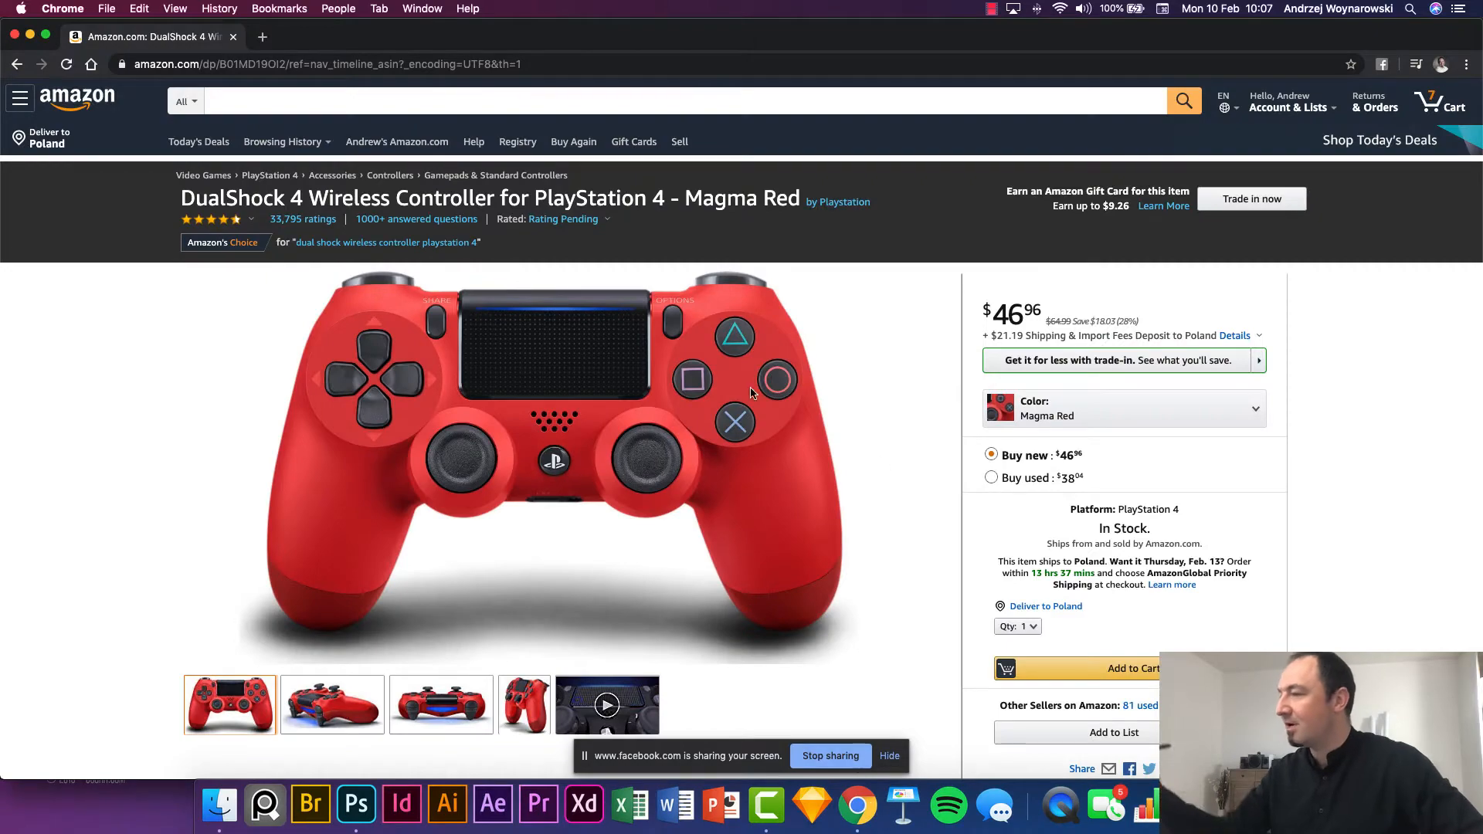
{"action": "scroll", "coordinate": [1179, 547], "scroll_direction": "down", "scroll_amount": 9}
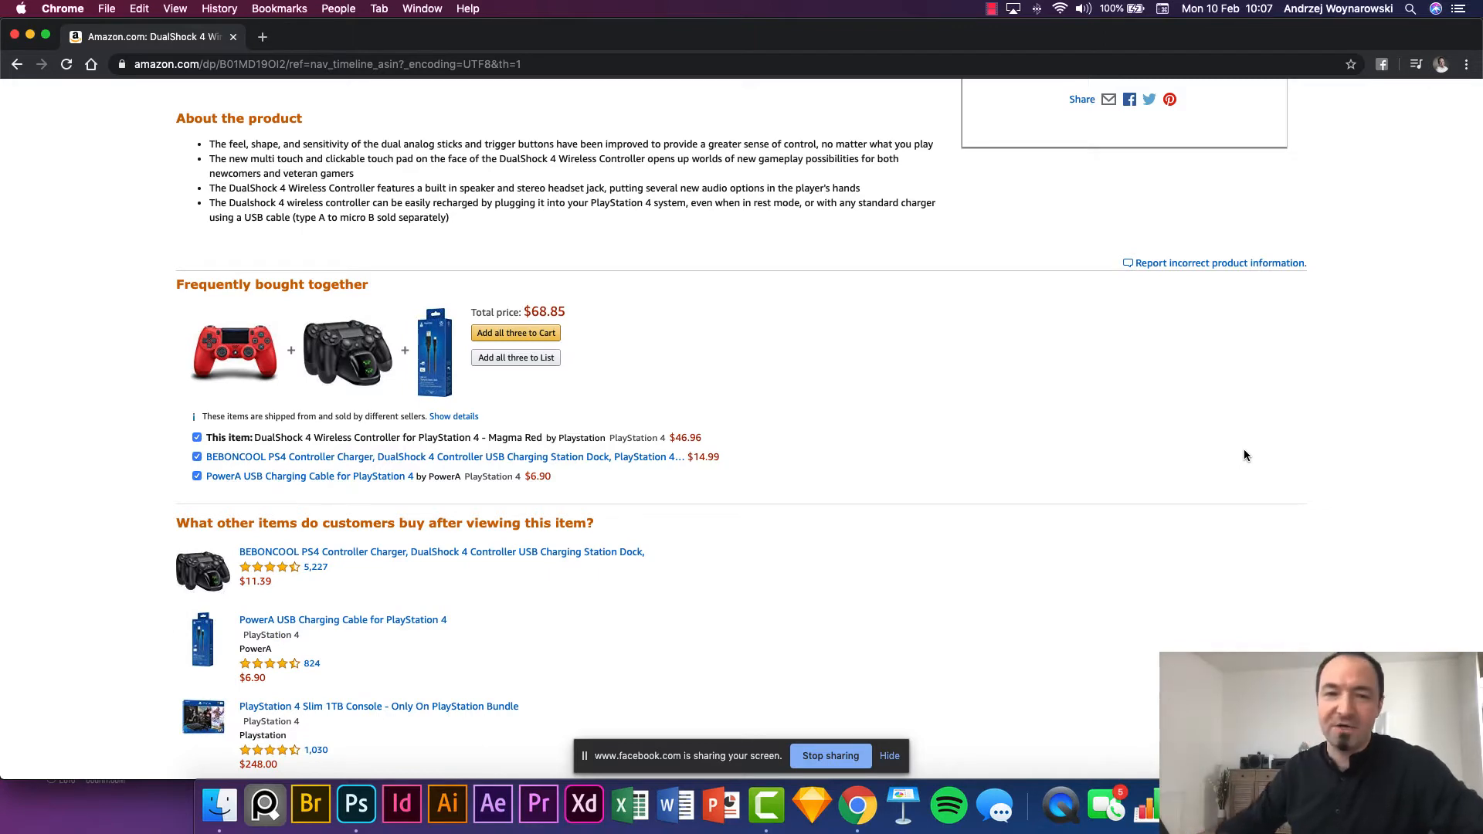
{"action": "scroll", "coordinate": [1298, 417], "scroll_direction": "up", "scroll_amount": 7}
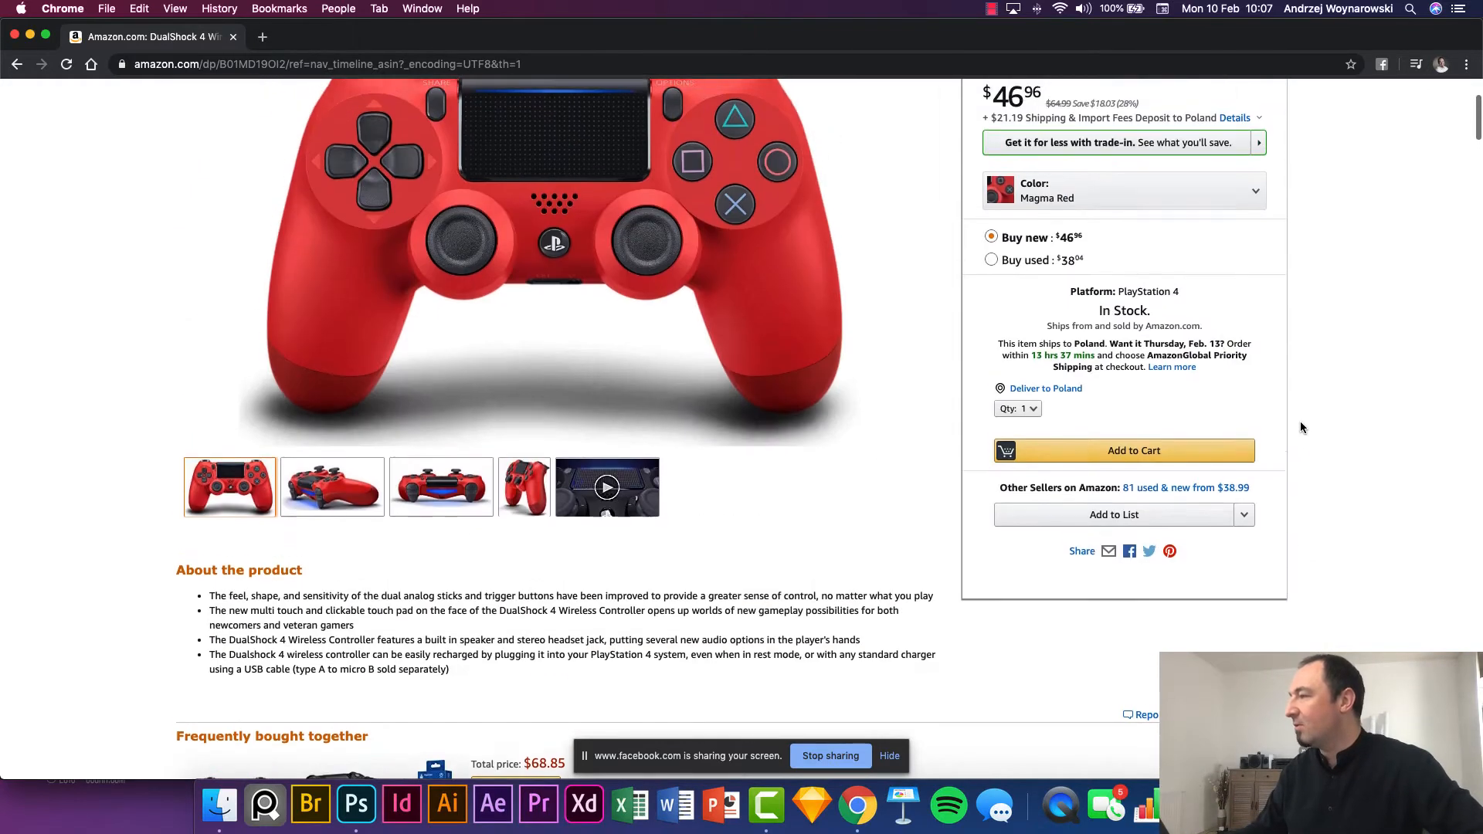
{"action": "scroll", "coordinate": [1296, 425], "scroll_direction": "down", "scroll_amount": 1}
{"action": "key", "text": "super+shift+4"}
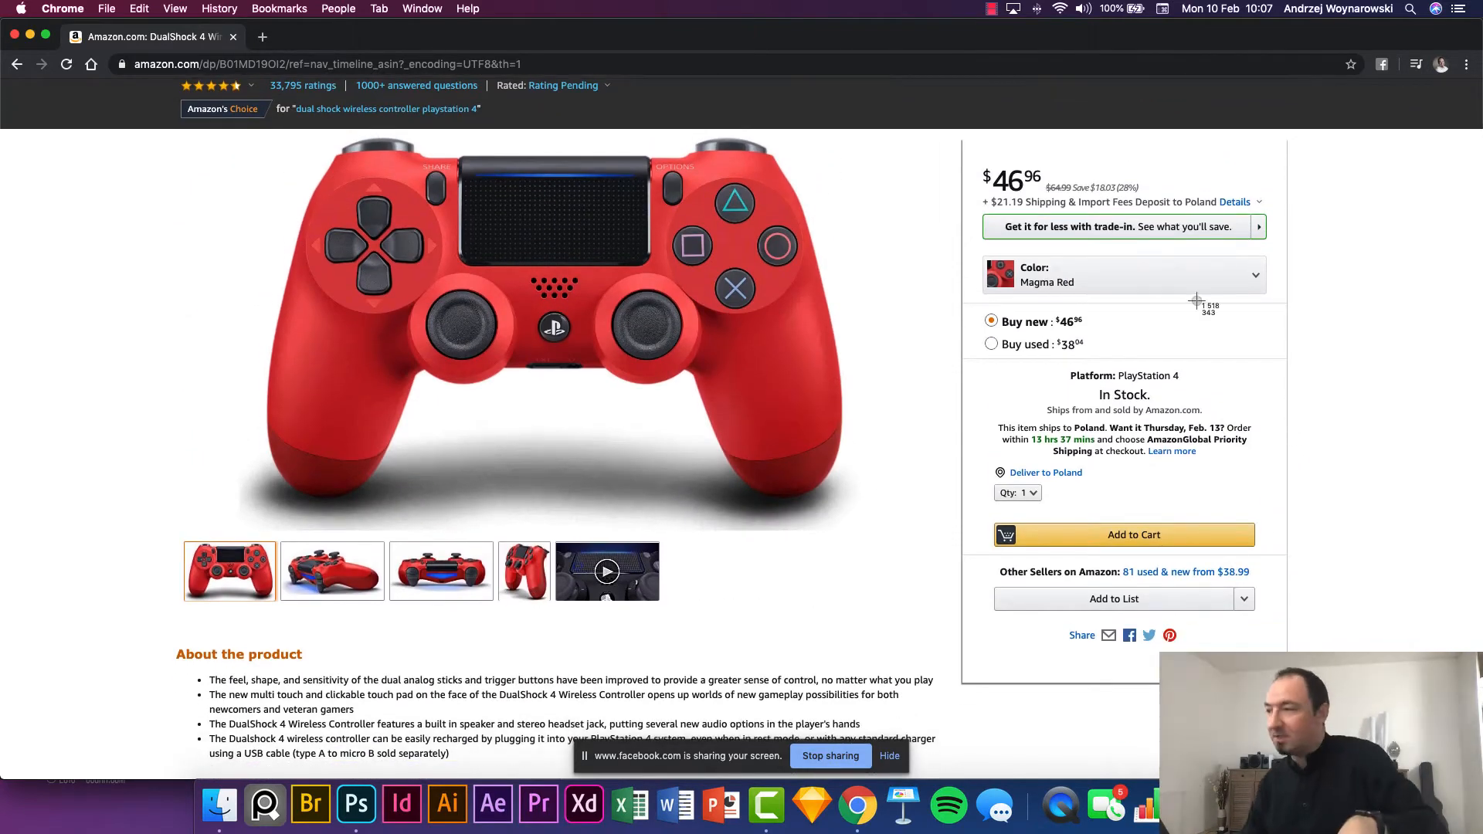
{"action": "left_click_drag", "start_coordinate": [958, 135], "coordinate": [1296, 684]}
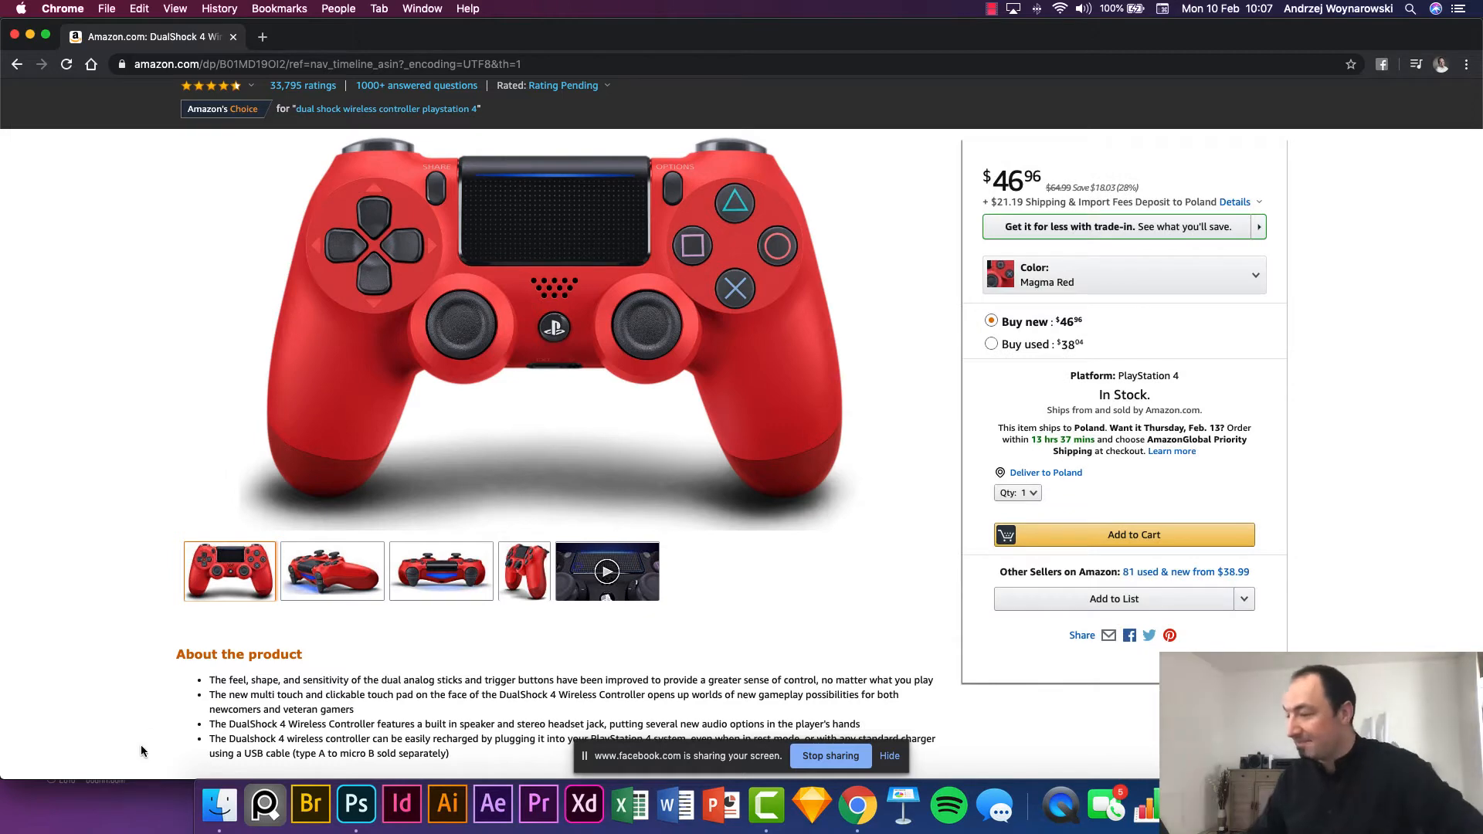
Switch to Photoshop, paste the captured purchase box, enlarge it and place it at the canvas's left side on the topmost layer.
{"action": "left_click", "coordinate": [349, 806]}
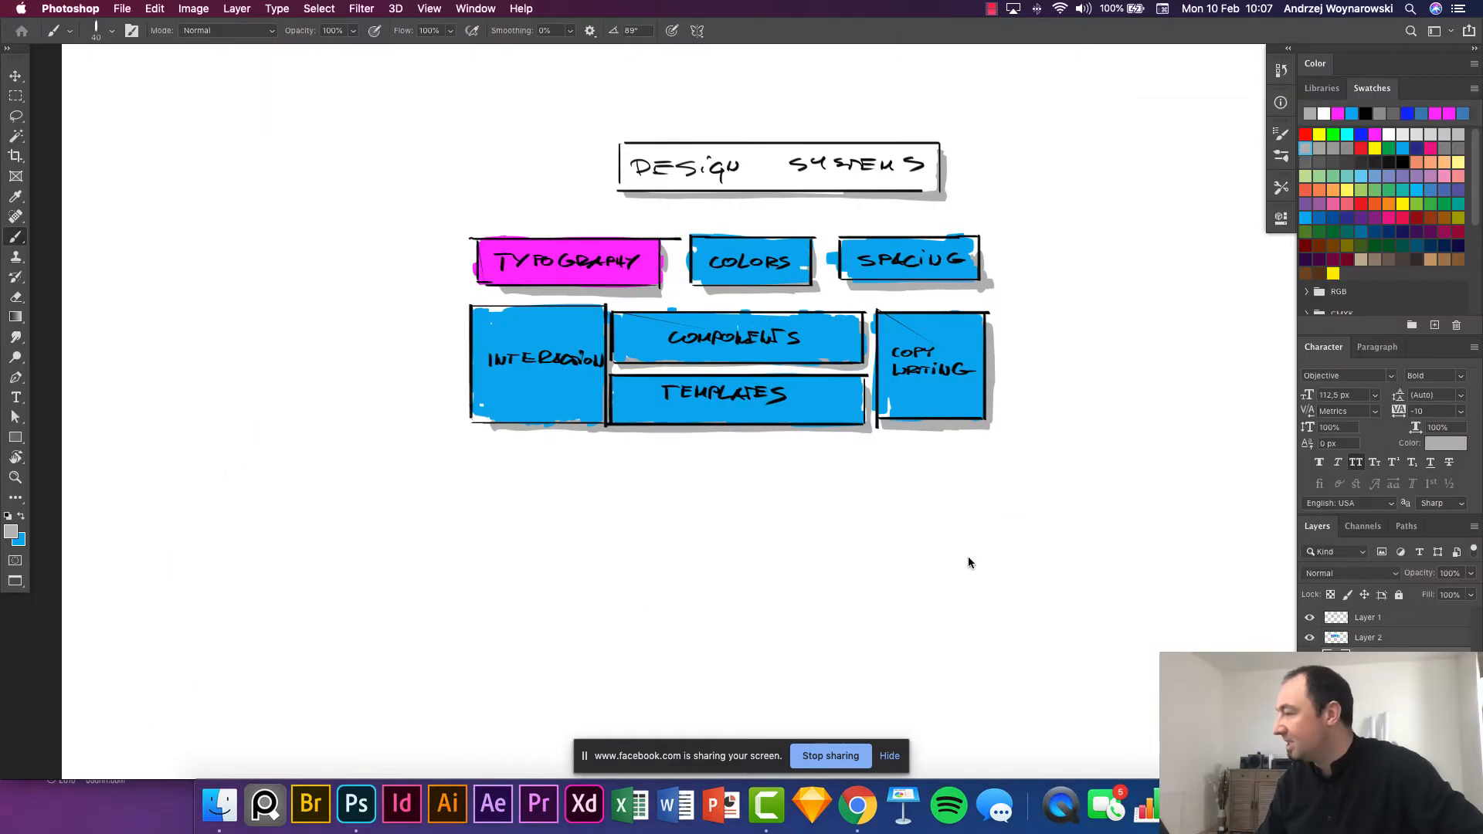
{"action": "key", "text": "super+v"}
{"action": "key", "text": "super+t"}
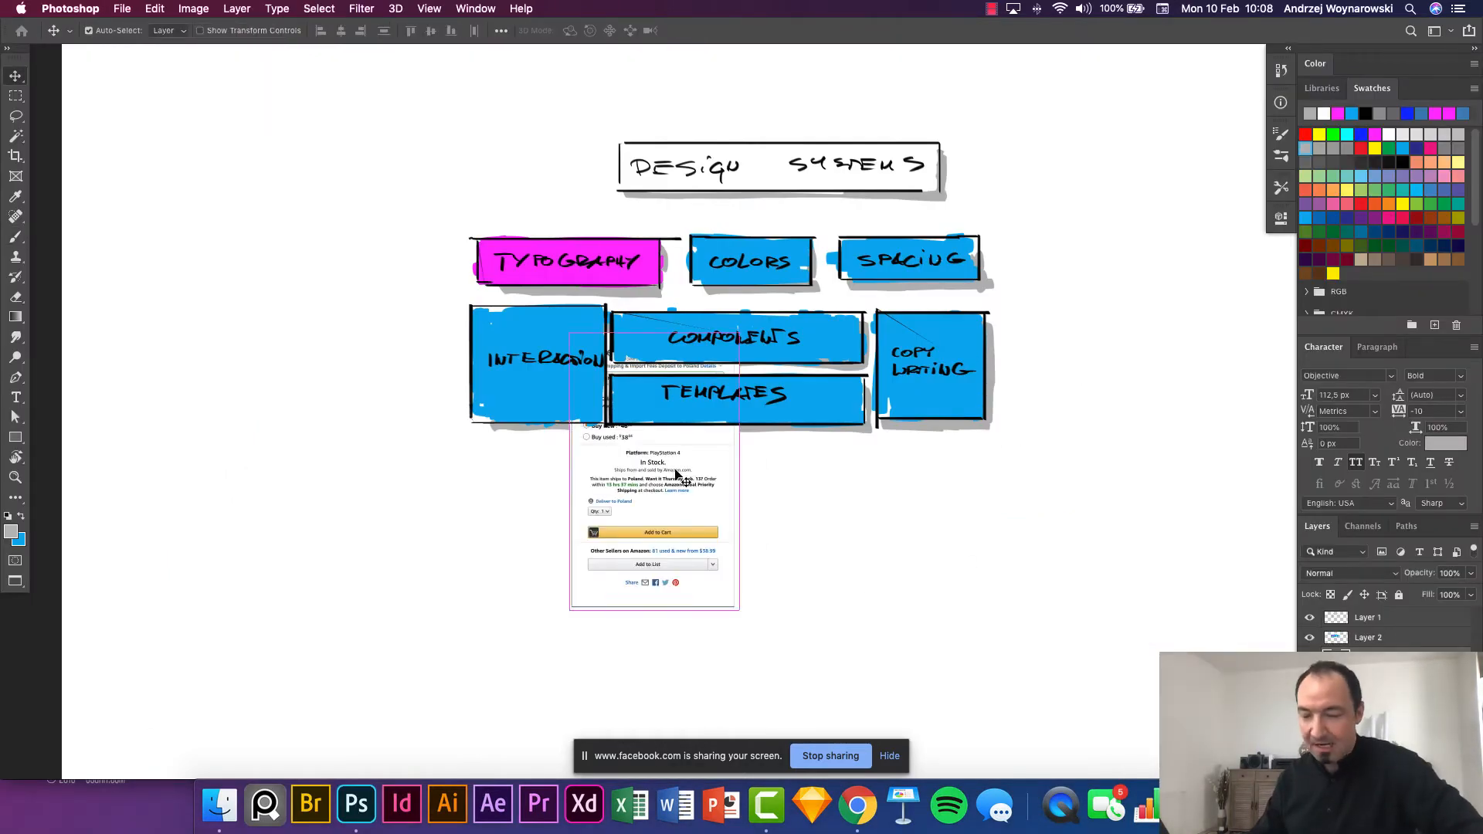
{"action": "left_click_drag", "start_coordinate": [739, 332], "coordinate": [903, 70]}
{"action": "key", "text": "Return"}
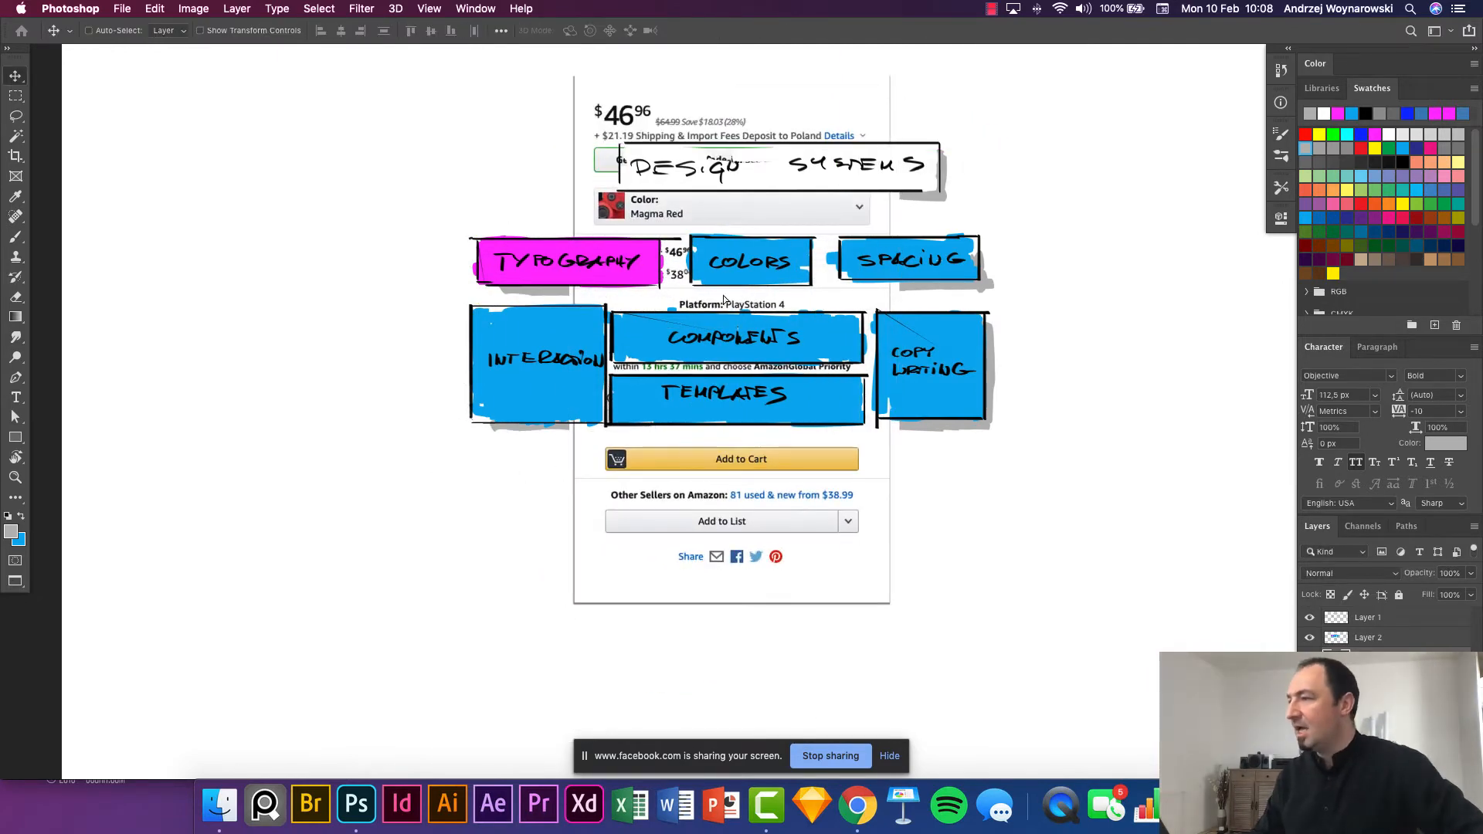
{"action": "left_click_drag", "start_coordinate": [723, 295], "coordinate": [353, 295]}
{"action": "left_click_drag", "start_coordinate": [1412, 658], "coordinate": [1413, 608]}
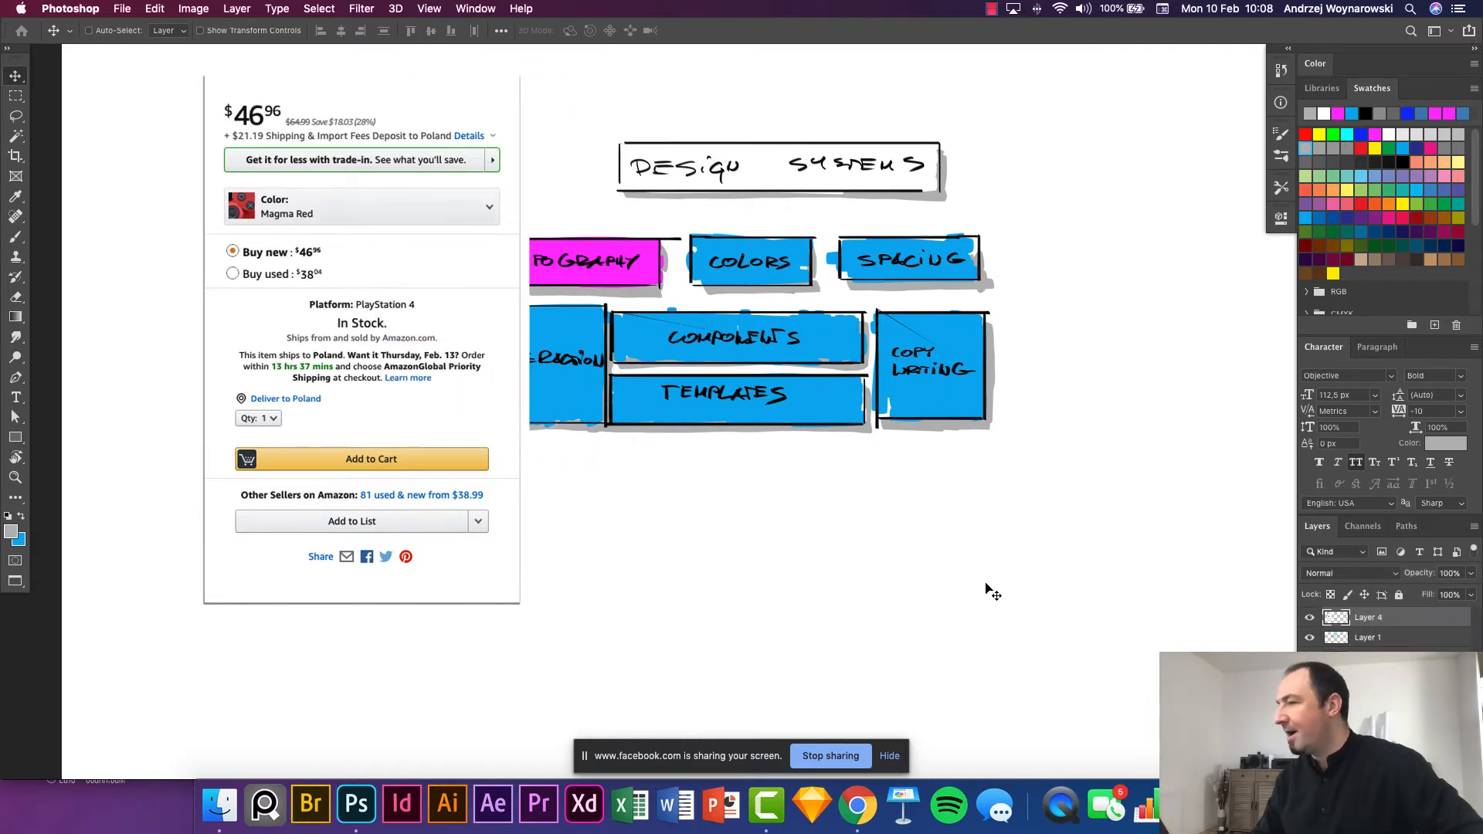
Select the diagram's layers together and move the whole DESIGN SYSTEMS diagram to the right side of the canvas, clear of the purchase box.
{"action": "scroll", "coordinate": [985, 585], "scroll_direction": "up", "scroll_amount": 5}
{"action": "scroll", "coordinate": [983, 584], "scroll_direction": "left", "scroll_amount": 6}
{"action": "scroll", "coordinate": [983, 583], "scroll_direction": "down", "scroll_amount": 2}
{"action": "scroll", "coordinate": [985, 585], "scroll_direction": "down", "scroll_amount": 1}
{"action": "left_click", "coordinate": [1412, 637]}
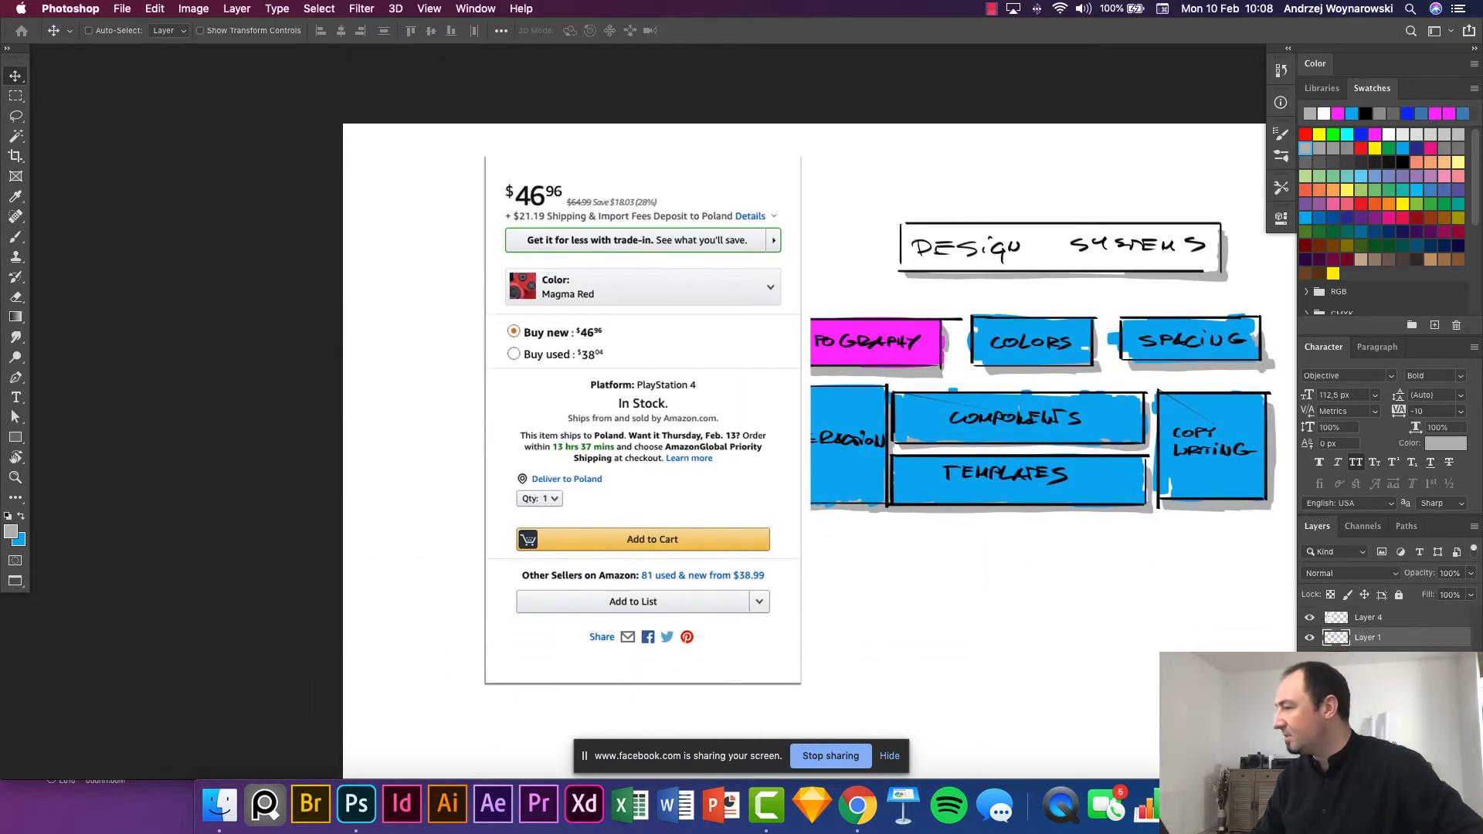
{"action": "left_click", "coordinate": [1413, 658], "text": "shift"}
{"action": "key", "text": "f"}
{"action": "key", "text": "f"}
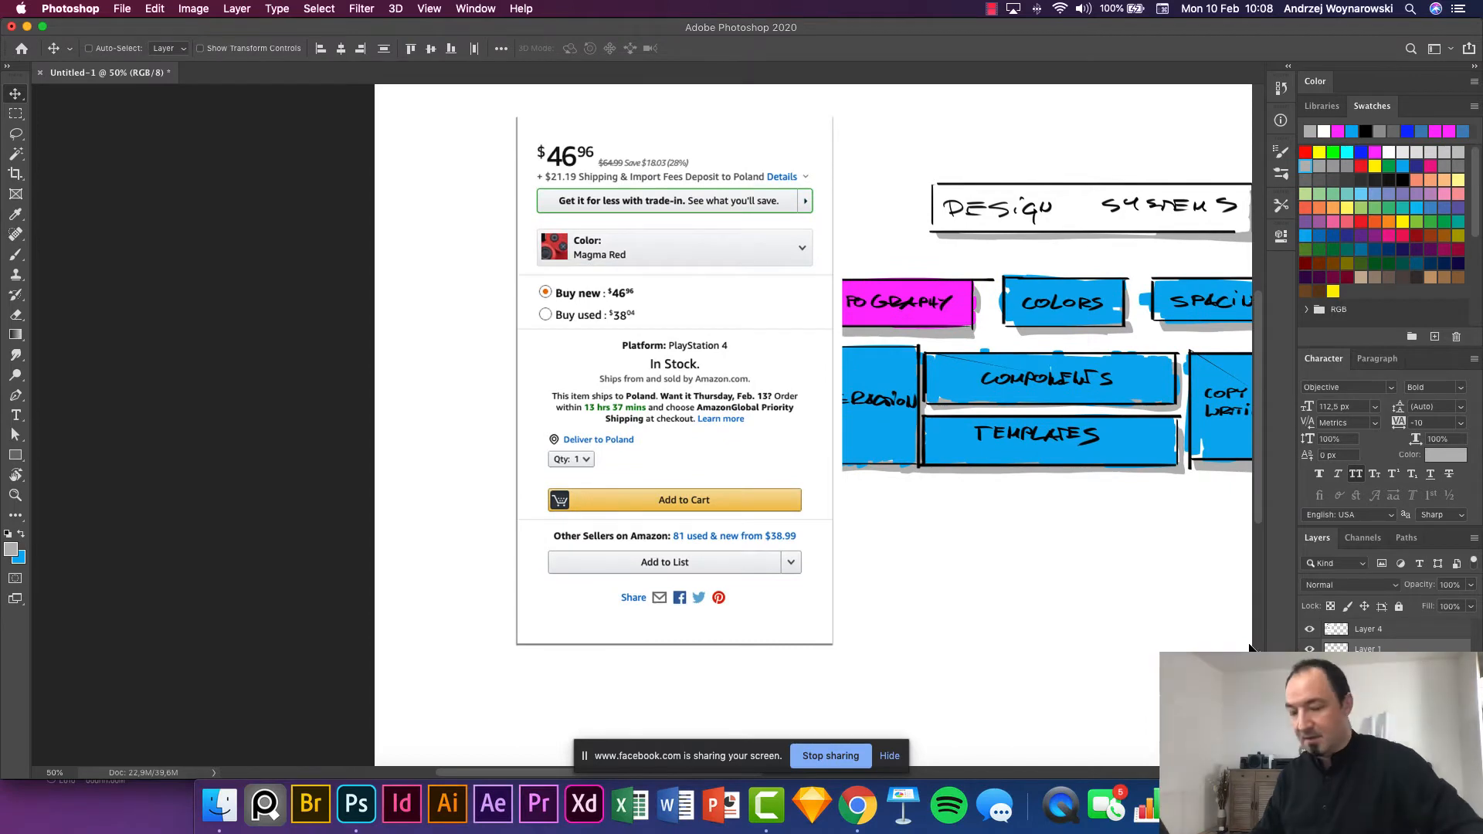
{"action": "key", "text": "f"}
{"action": "key", "text": "f"}
{"action": "left_click_drag", "start_coordinate": [1063, 569], "coordinate": [634, 590]}
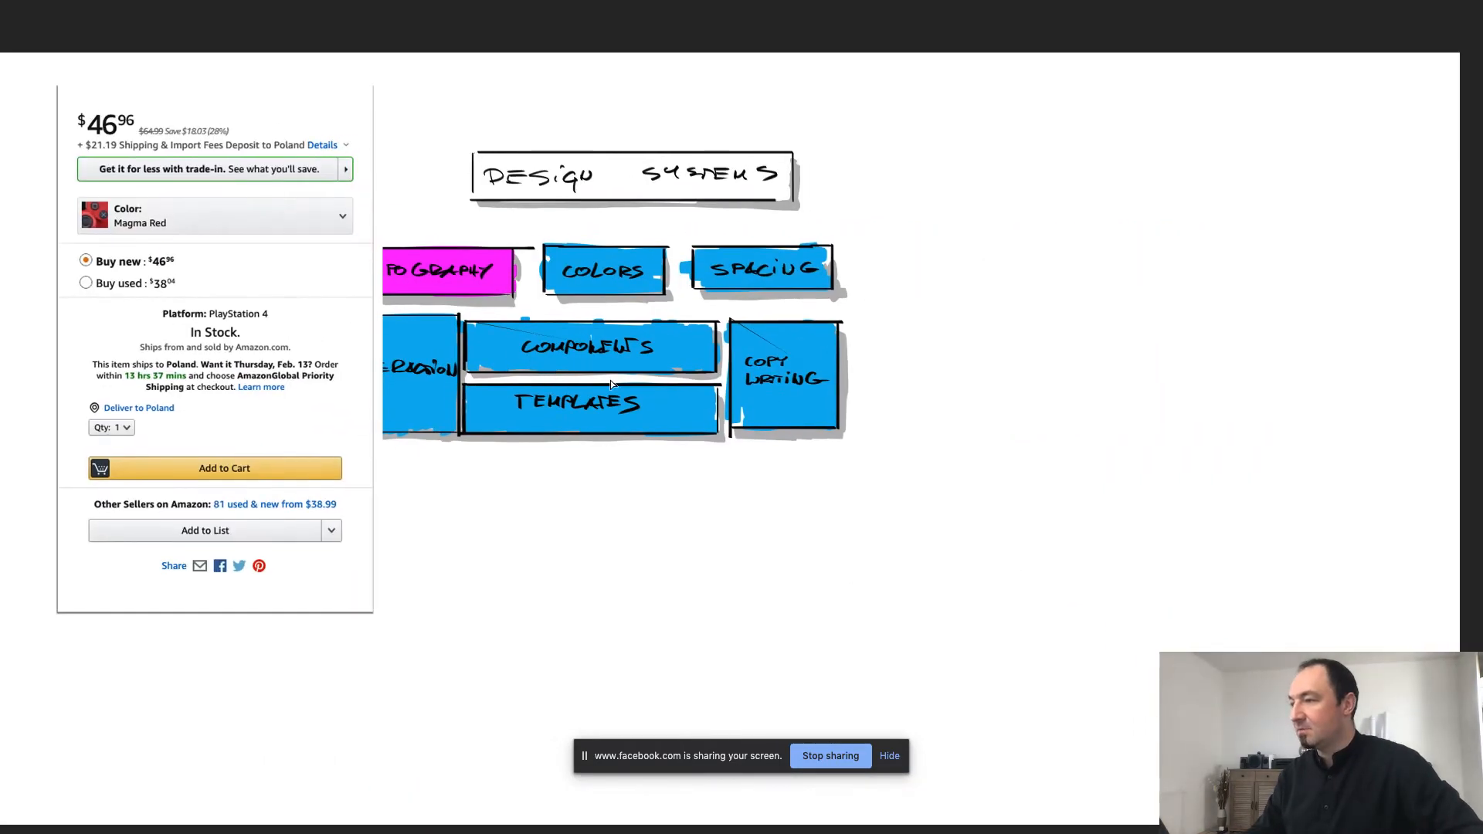
{"action": "left_click_drag", "start_coordinate": [551, 379], "coordinate": [1064, 348]}
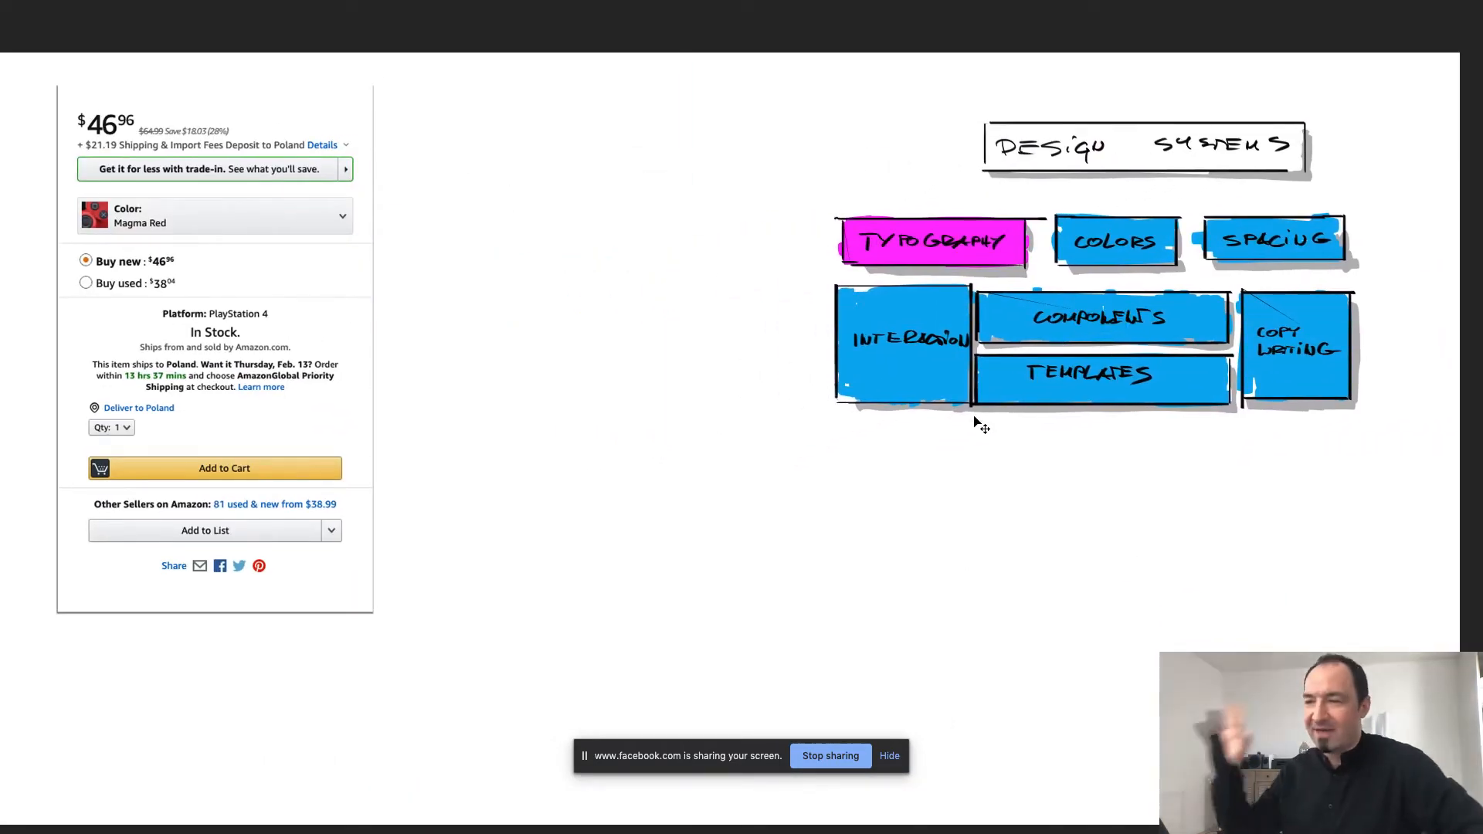
{"action": "left_click_drag", "start_coordinate": [1022, 255], "coordinate": [1068, 234]}
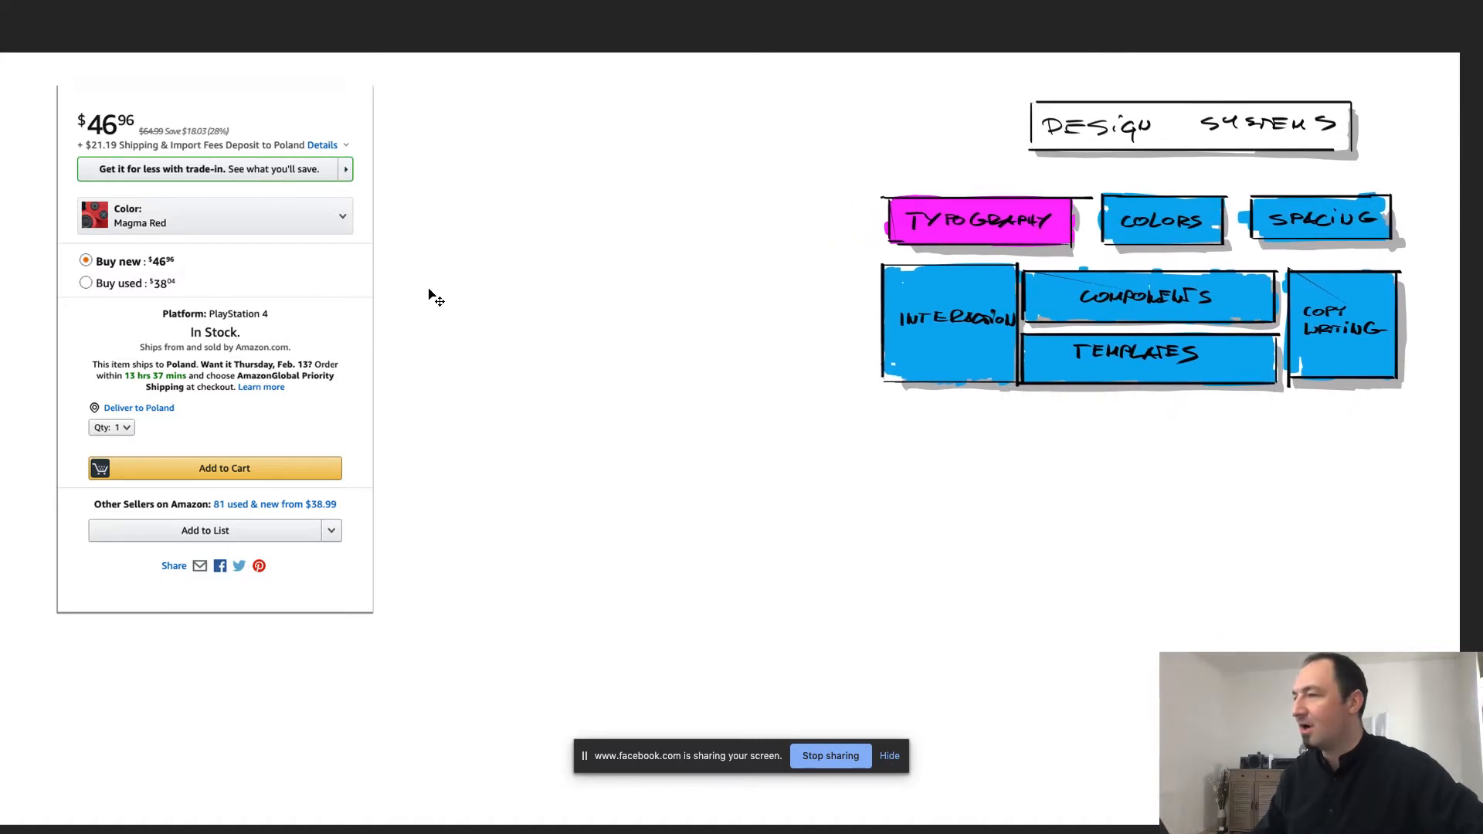
Shift the pasted purchase box slightly left and down on the canvas.
{"action": "left_click_drag", "start_coordinate": [270, 258], "coordinate": [291, 303]}
{"action": "left_click_drag", "start_coordinate": [334, 299], "coordinate": [367, 299]}
{"action": "left_click_drag", "start_coordinate": [289, 310], "coordinate": [254, 294]}
{"action": "mouse_move", "coordinate": [297, 297]}
{"action": "left_mouse_down"}
{"action": "mouse_move", "coordinate": [372, 300]}
{"action": "mouse_move", "coordinate": [285, 310]}
{"action": "left_mouse_up"}
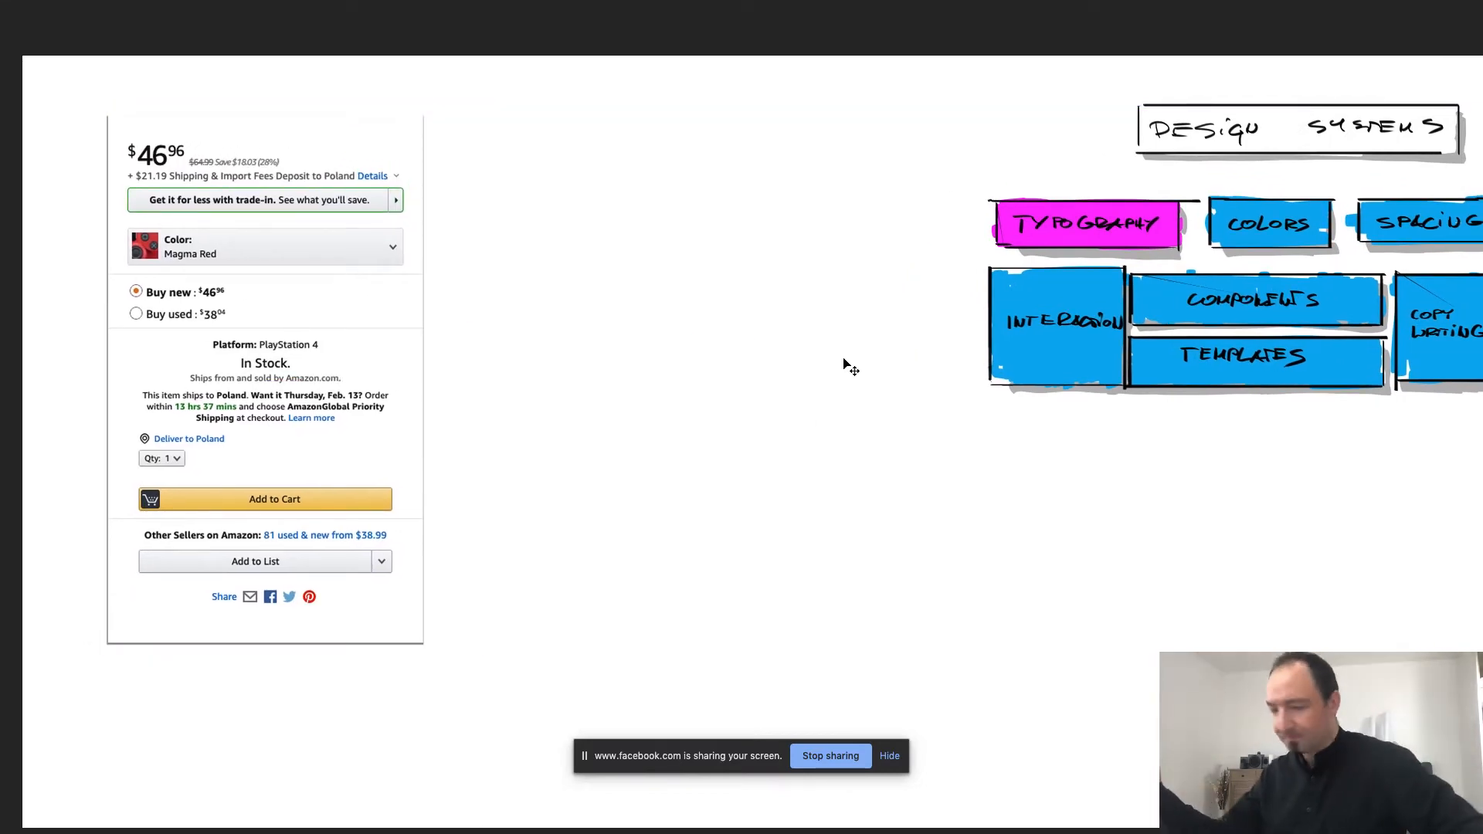
Add a new layer above the purchase box and try a short grey brush stroke on the blank canvas, undoing it.
{"action": "key", "text": "f"}
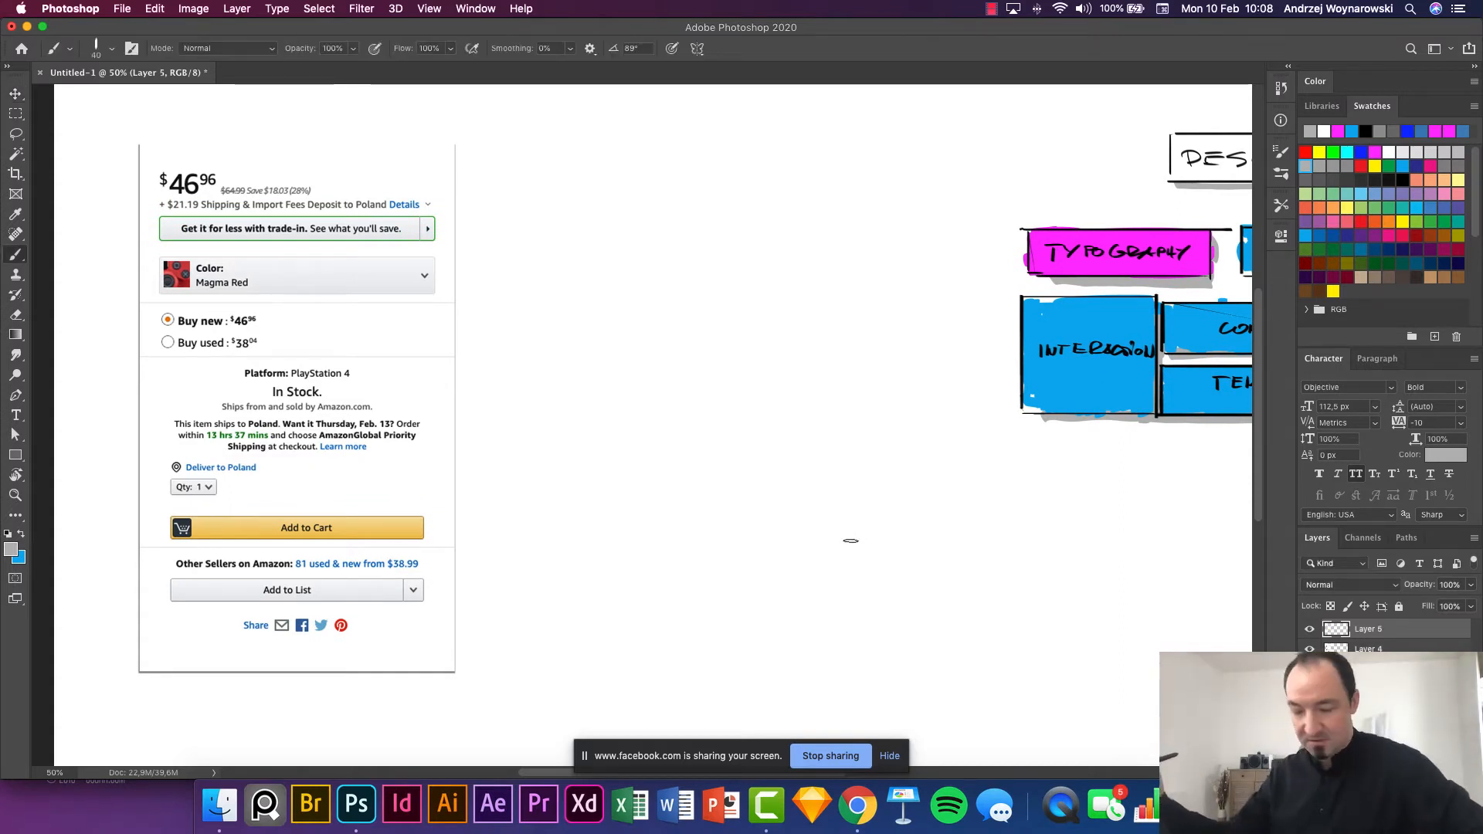
{"action": "key", "text": "f"}
{"action": "key", "text": "f"}
{"action": "left_click_drag", "start_coordinate": [927, 510], "coordinate": [916, 567]}
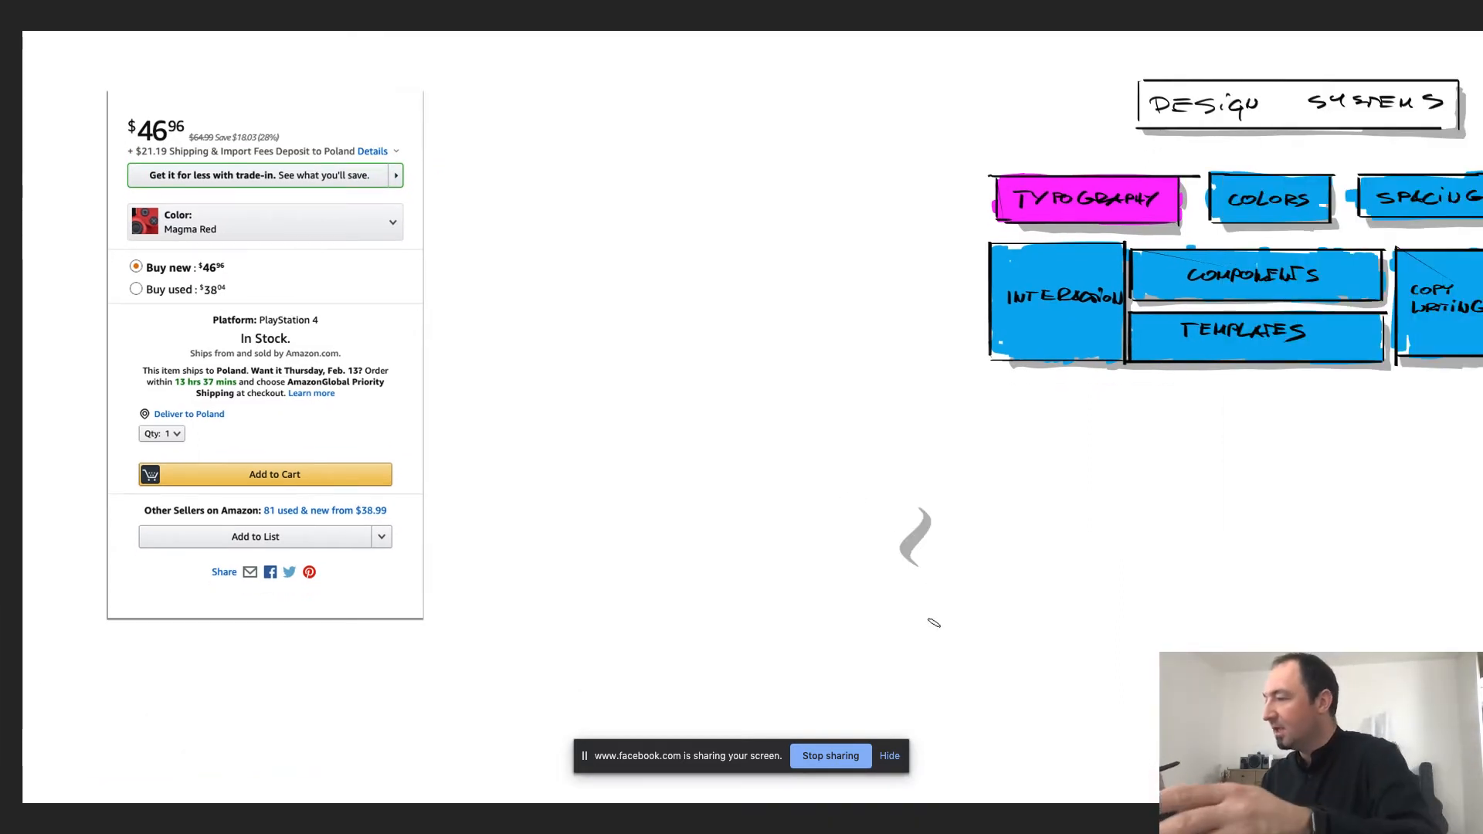
{"action": "key", "text": "ctrl+z"}
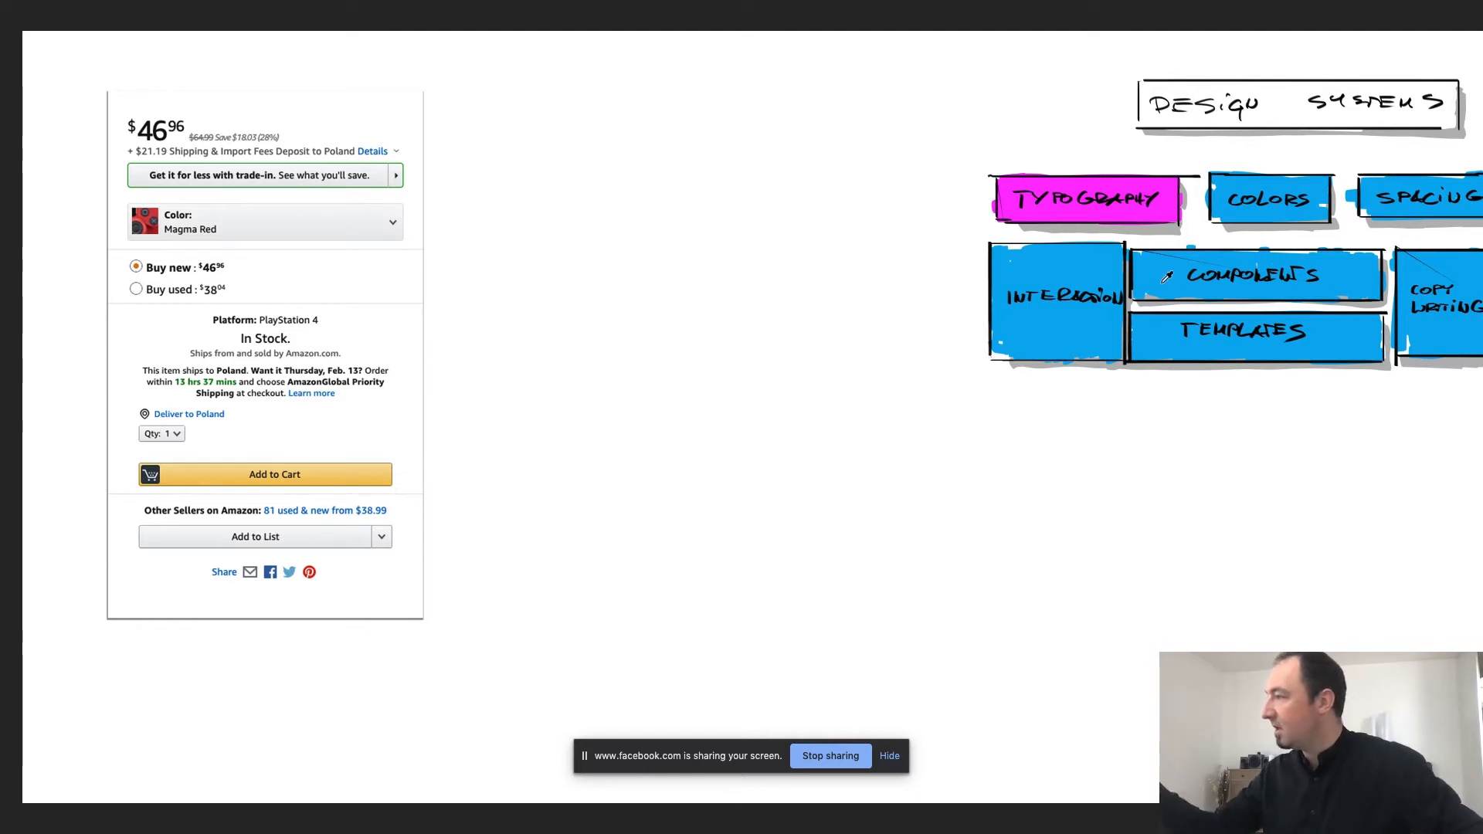
Sample the blue of the COMPONENTS box as the brush colour and undo the test strokes made on the blank canvas.
{"action": "left_click", "coordinate": [1166, 276], "text": "alt"}
{"action": "left_click_drag", "start_coordinate": [908, 500], "coordinate": [888, 589]}
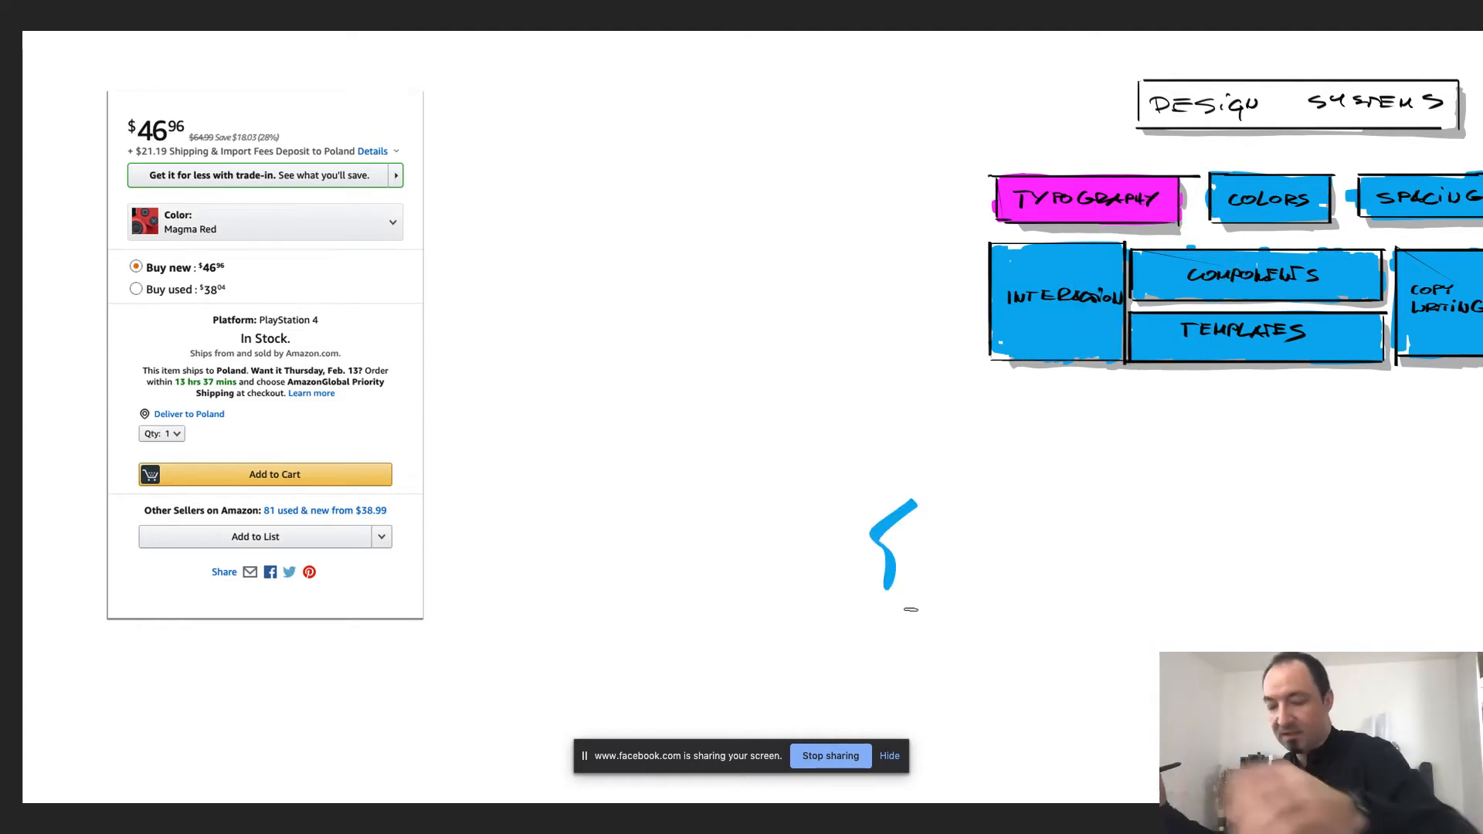
{"action": "key", "text": "ctrl+z"}
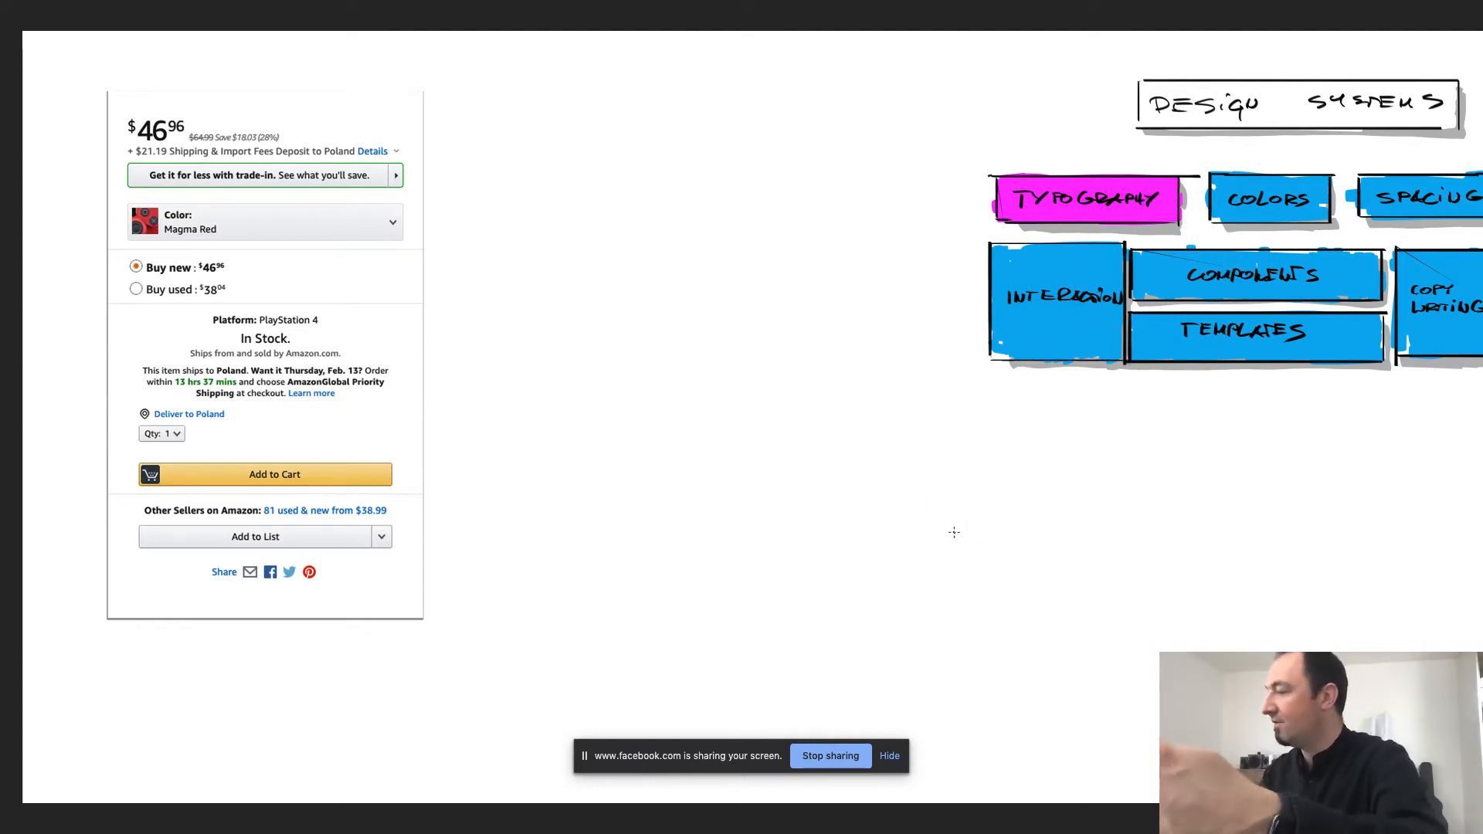
{"action": "left_click_drag", "start_coordinate": [971, 525], "coordinate": [952, 578]}
{"action": "key", "text": "ctrl+z"}
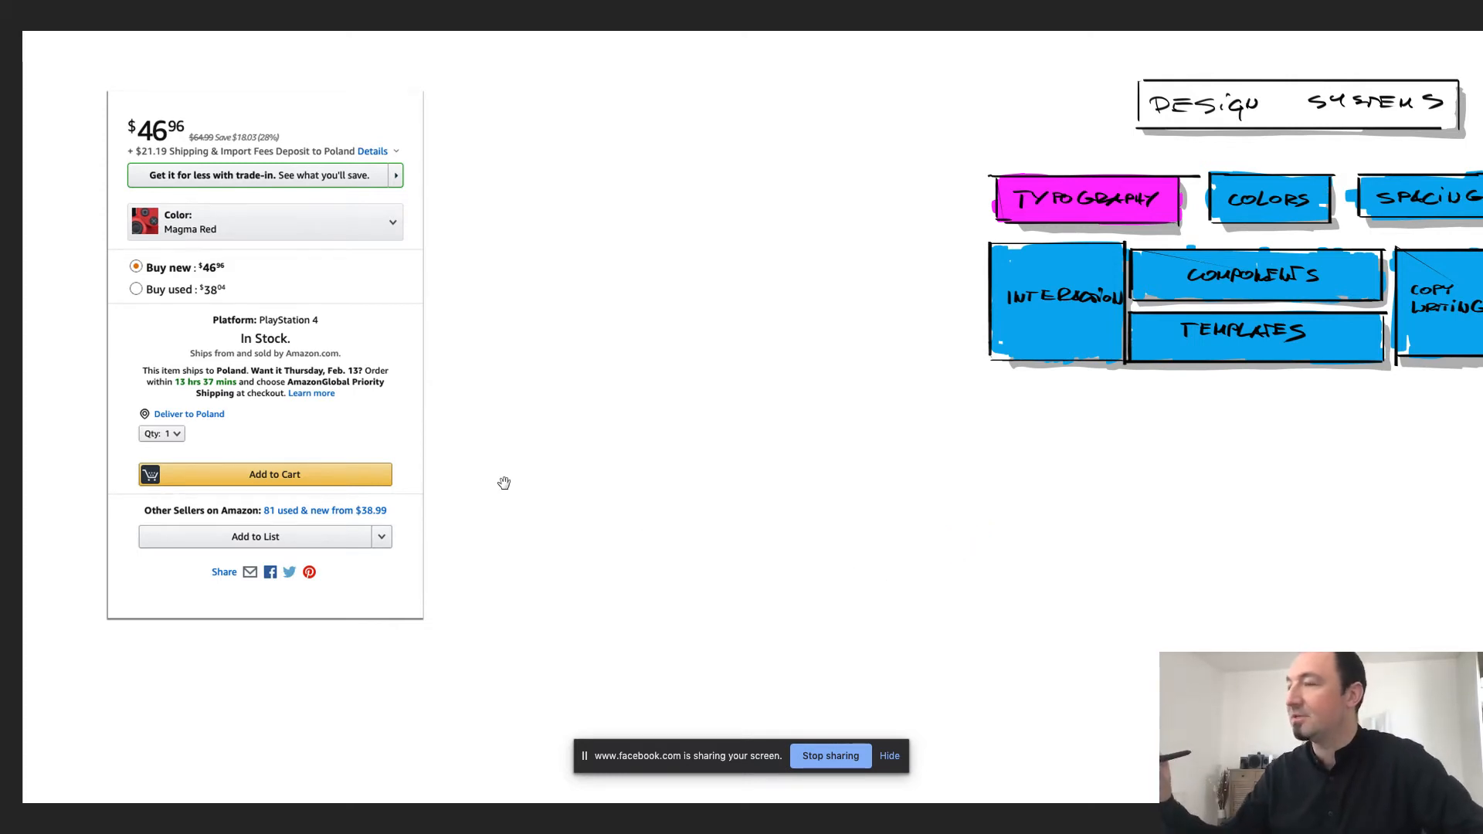
{"action": "left_click_drag", "start_coordinate": [514, 489], "coordinate": [627, 584]}
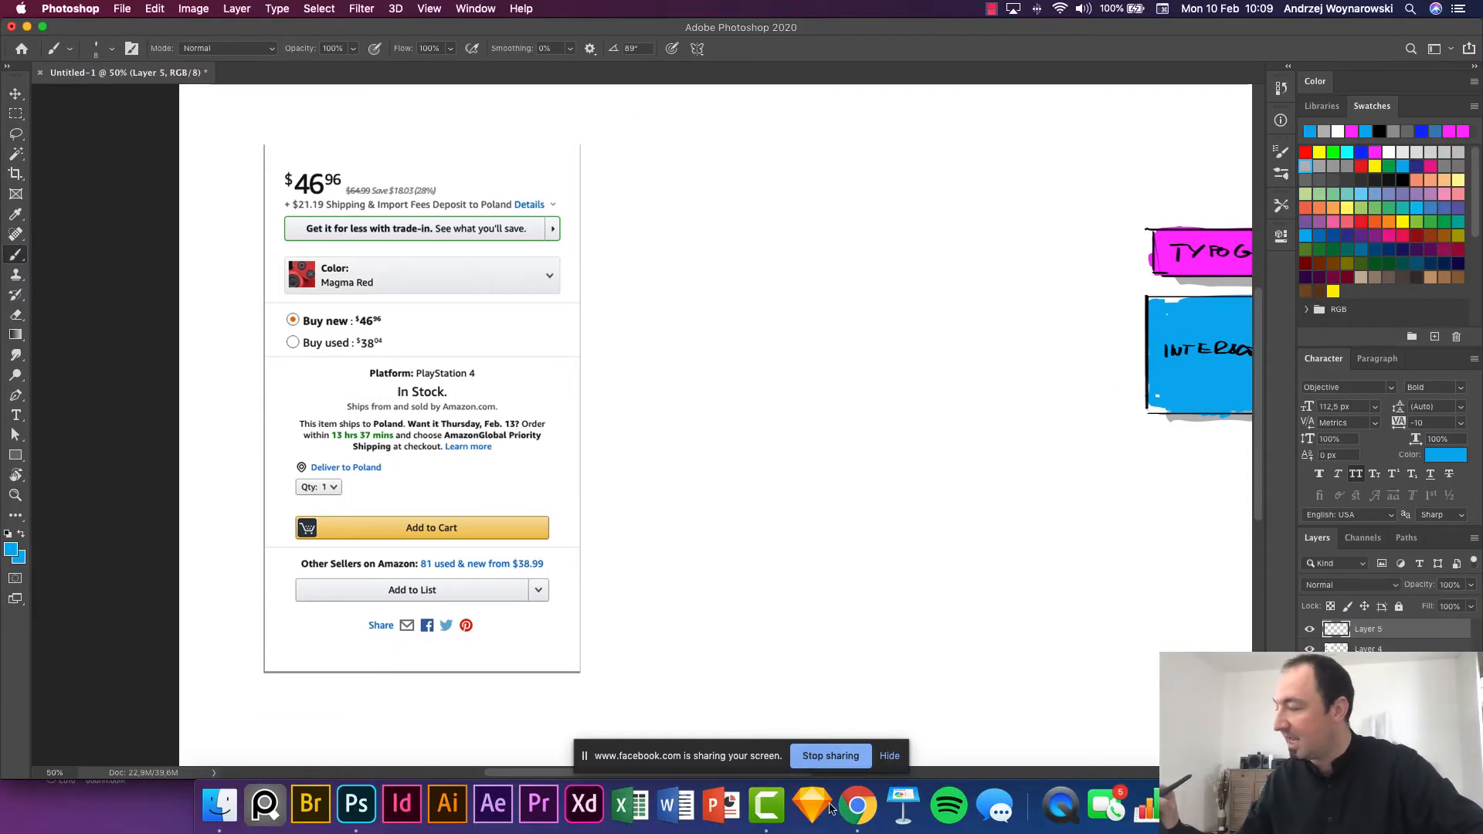
Switch to Chrome to examine the DualShock 4 page's purchase box, product description and bundle sections, and return to Photoshop.
{"action": "left_click", "coordinate": [884, 832]}
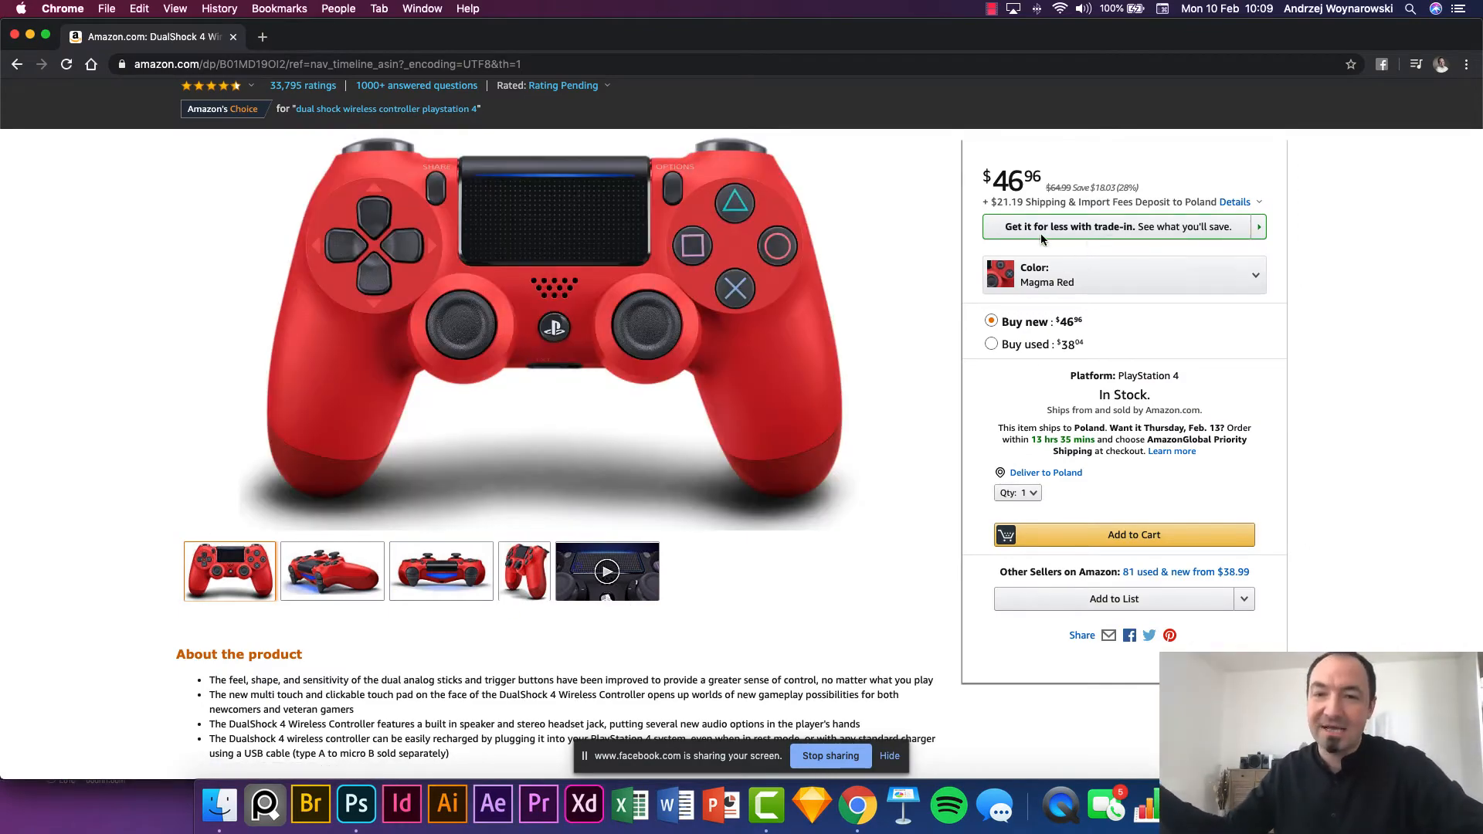
{"action": "scroll", "coordinate": [1084, 443], "scroll_direction": "down", "scroll_amount": 10}
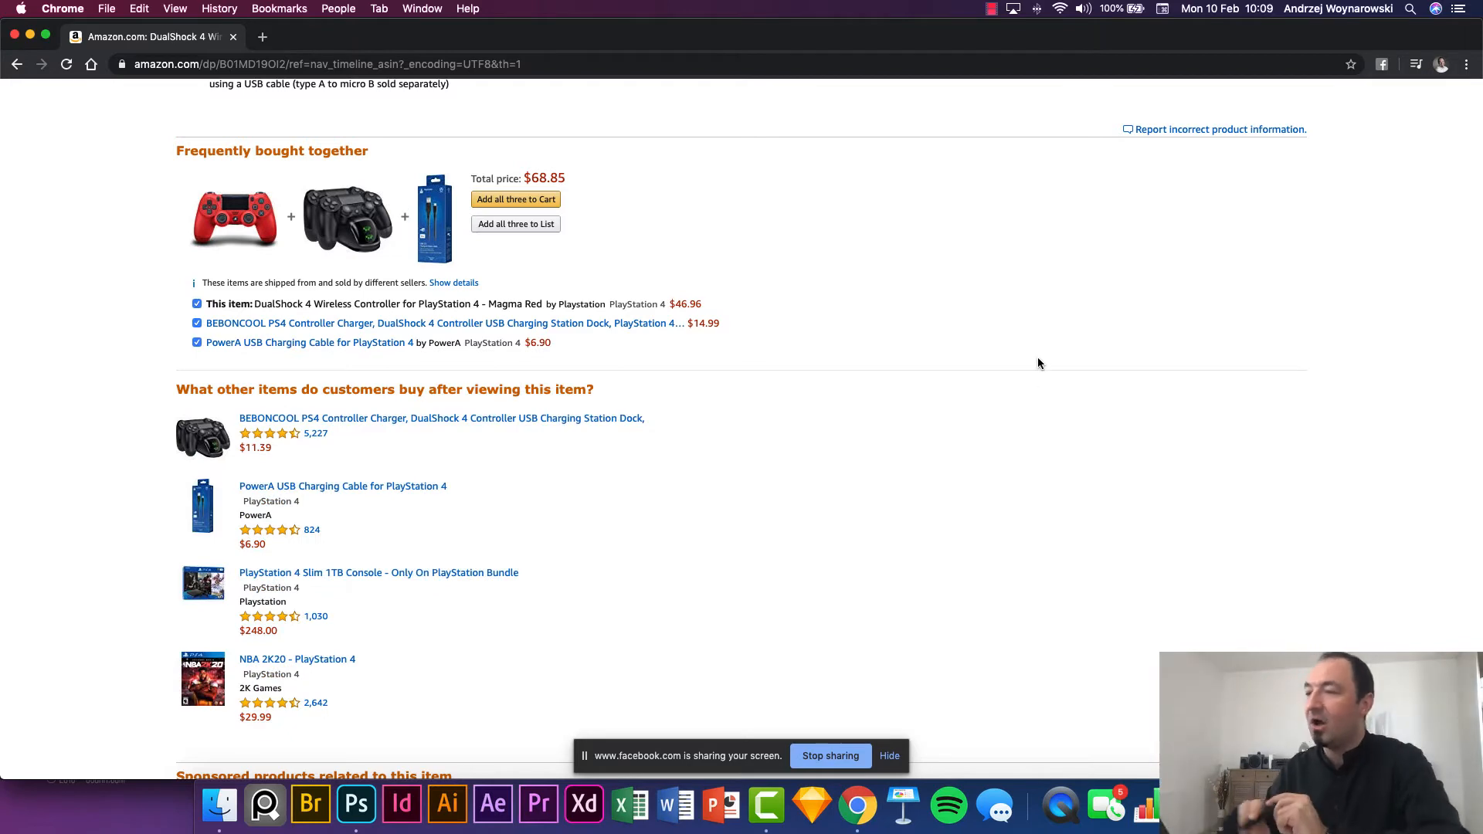
{"action": "scroll", "coordinate": [908, 334], "scroll_direction": "up", "scroll_amount": 3}
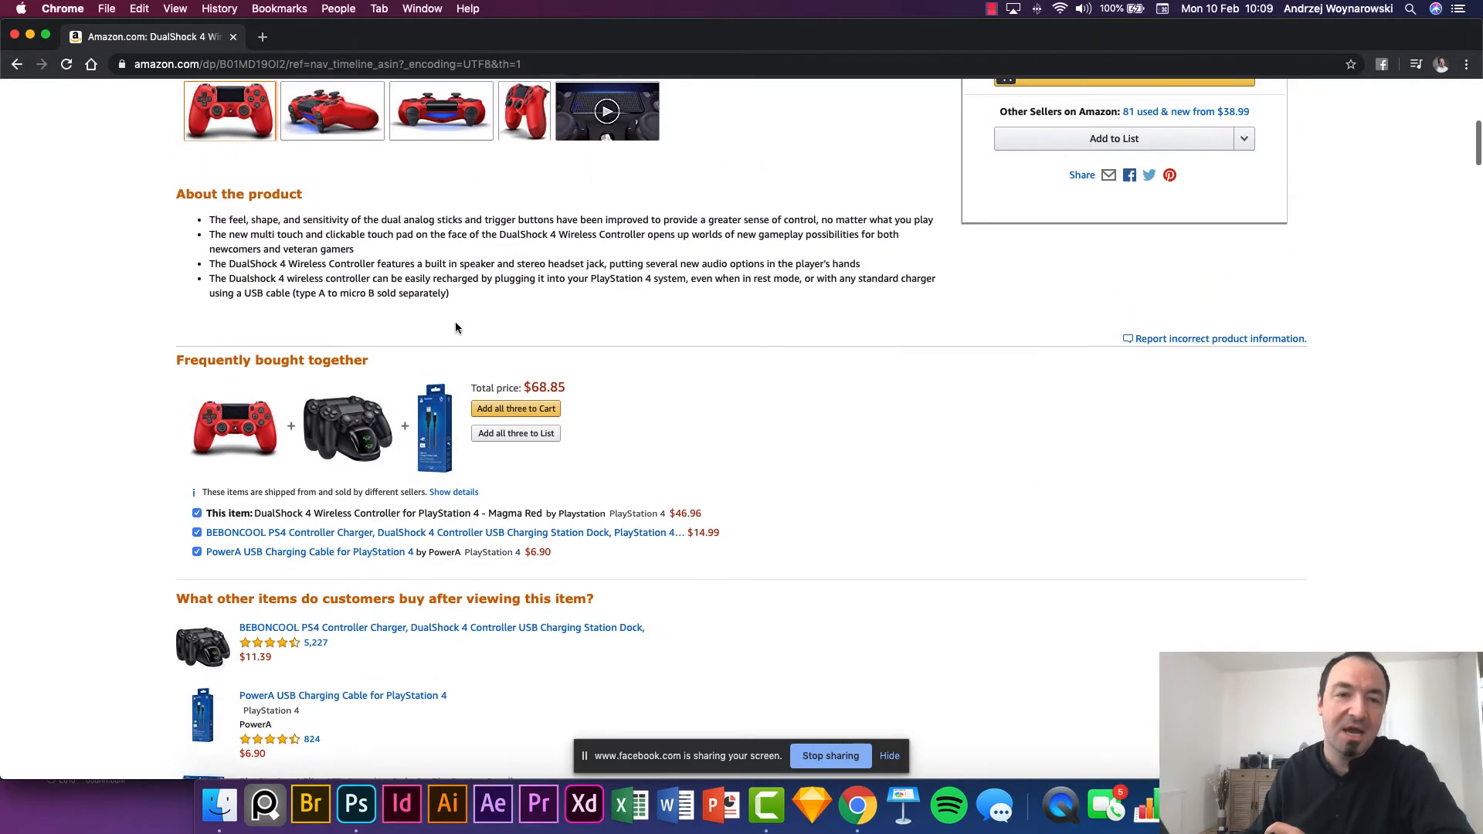
{"action": "scroll", "coordinate": [844, 321], "scroll_direction": "up", "scroll_amount": 5}
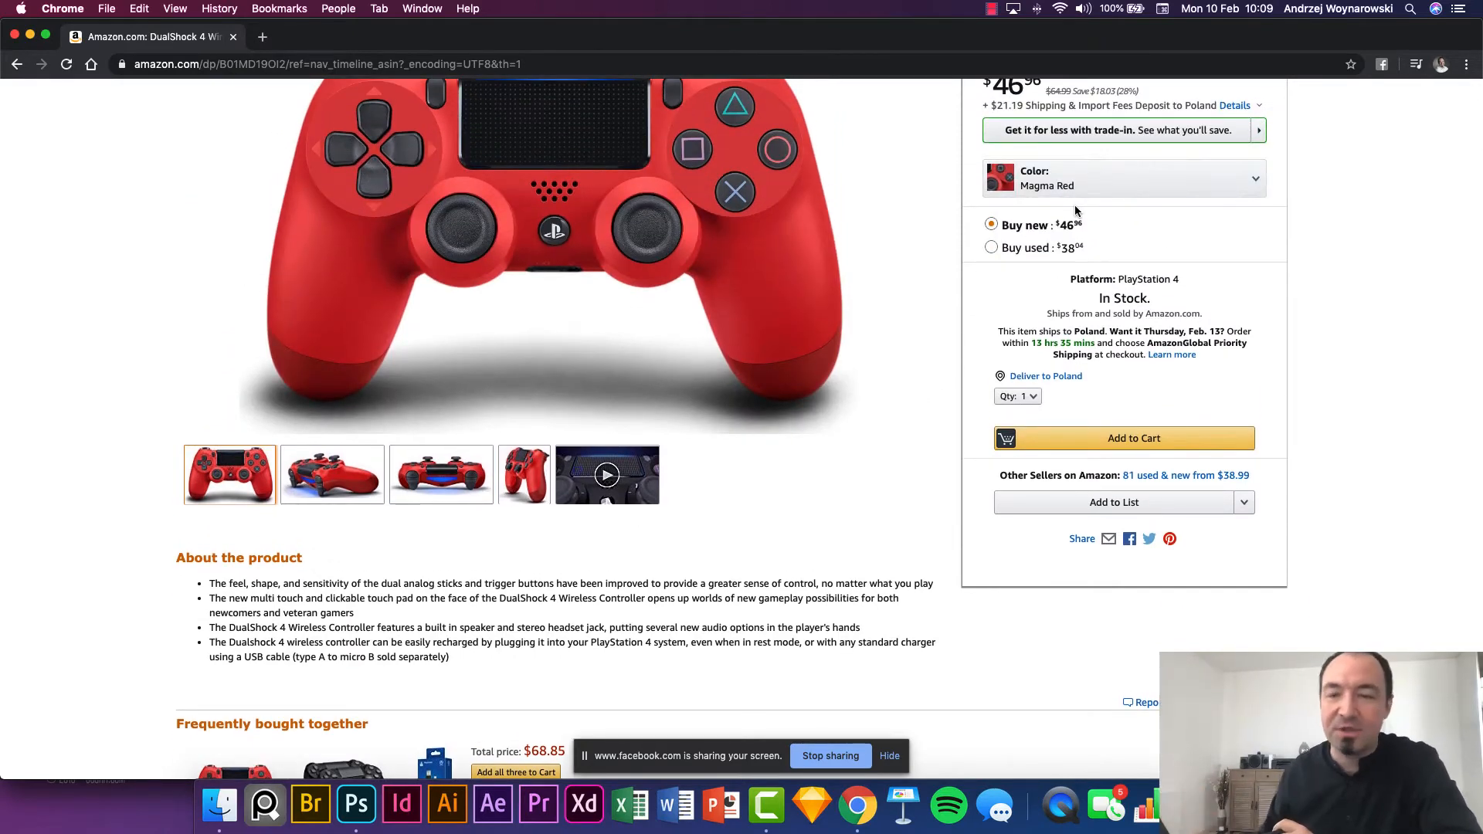
{"action": "scroll", "coordinate": [1074, 213], "scroll_direction": "up", "scroll_amount": 1}
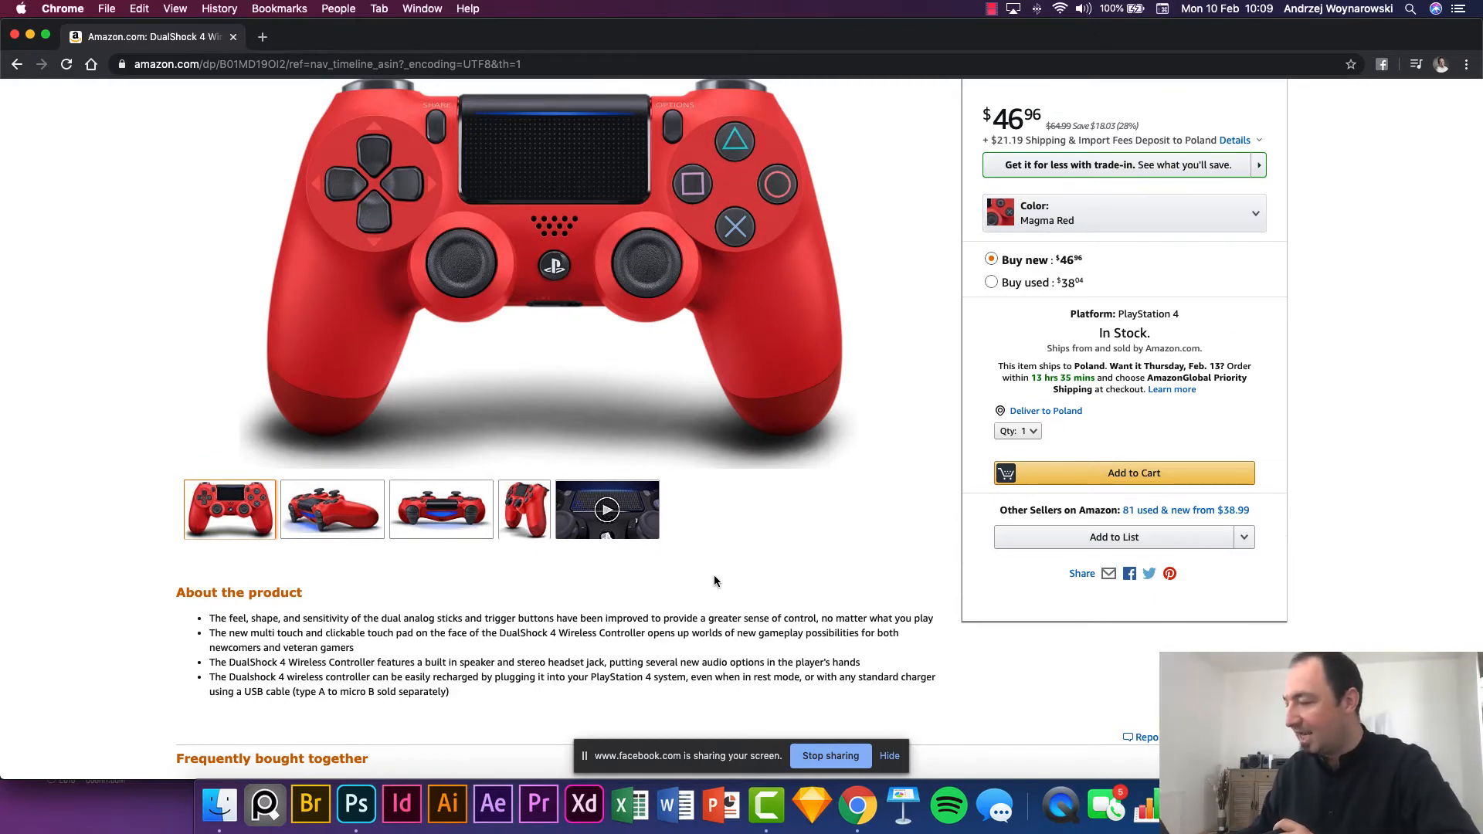
{"action": "left_click", "coordinate": [356, 805]}
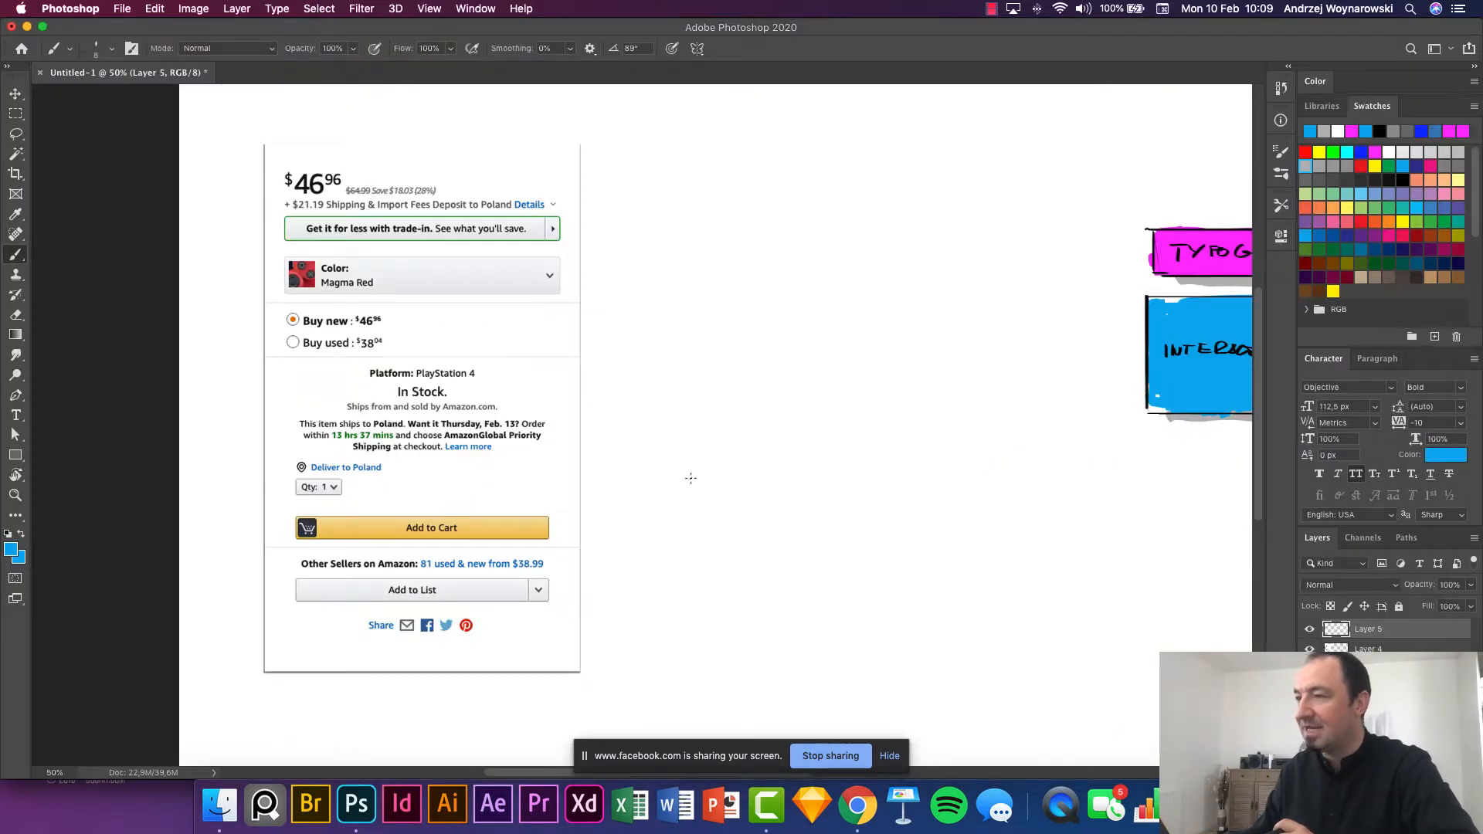
Switch to full-screen view and circle the large 46 in the purchase box price with the blue brush.
{"action": "key", "text": "f"}
{"action": "key", "text": "f"}
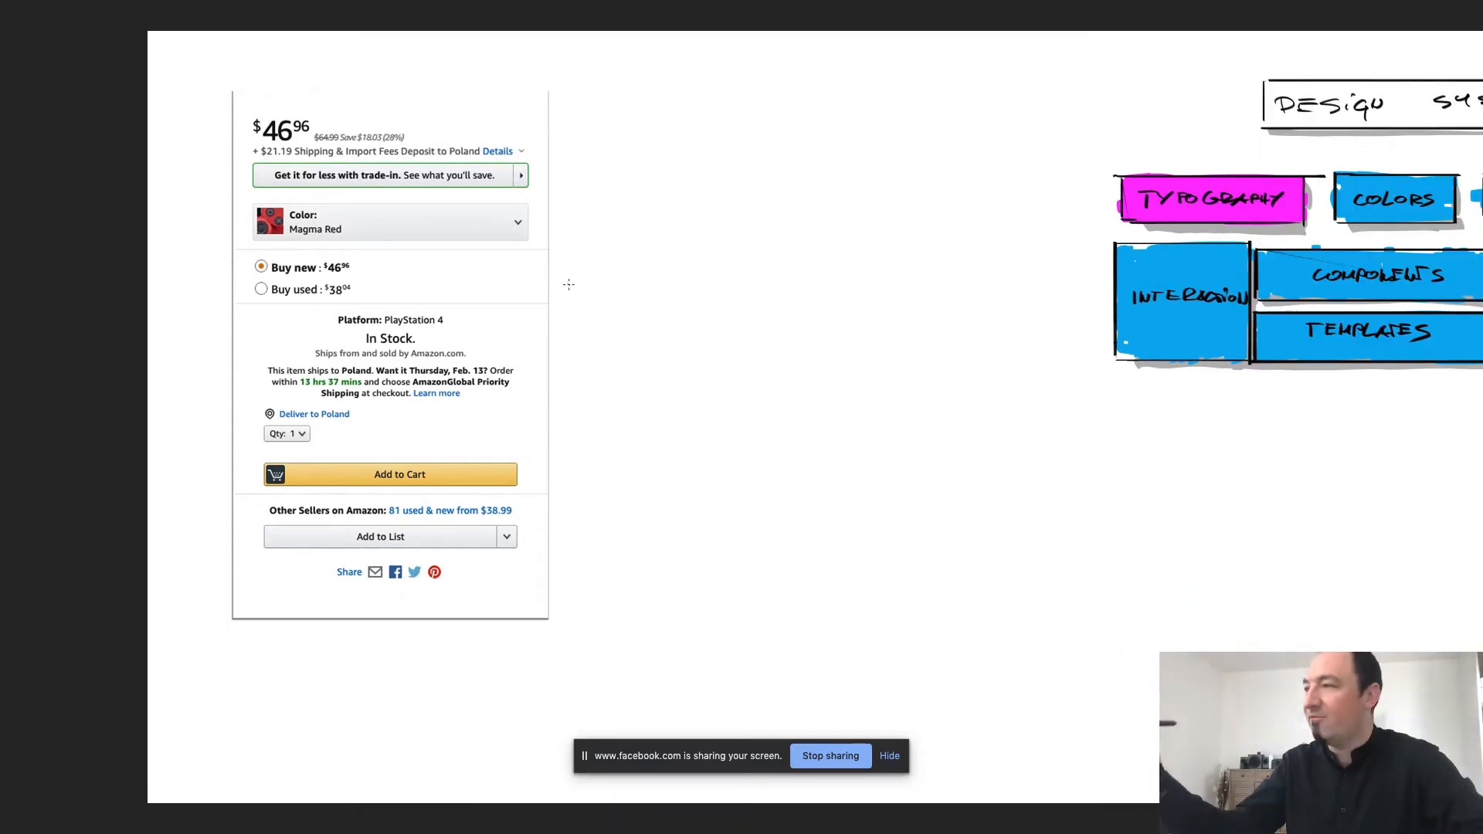
{"action": "left_click_drag", "start_coordinate": [639, 355], "coordinate": [625, 359]}
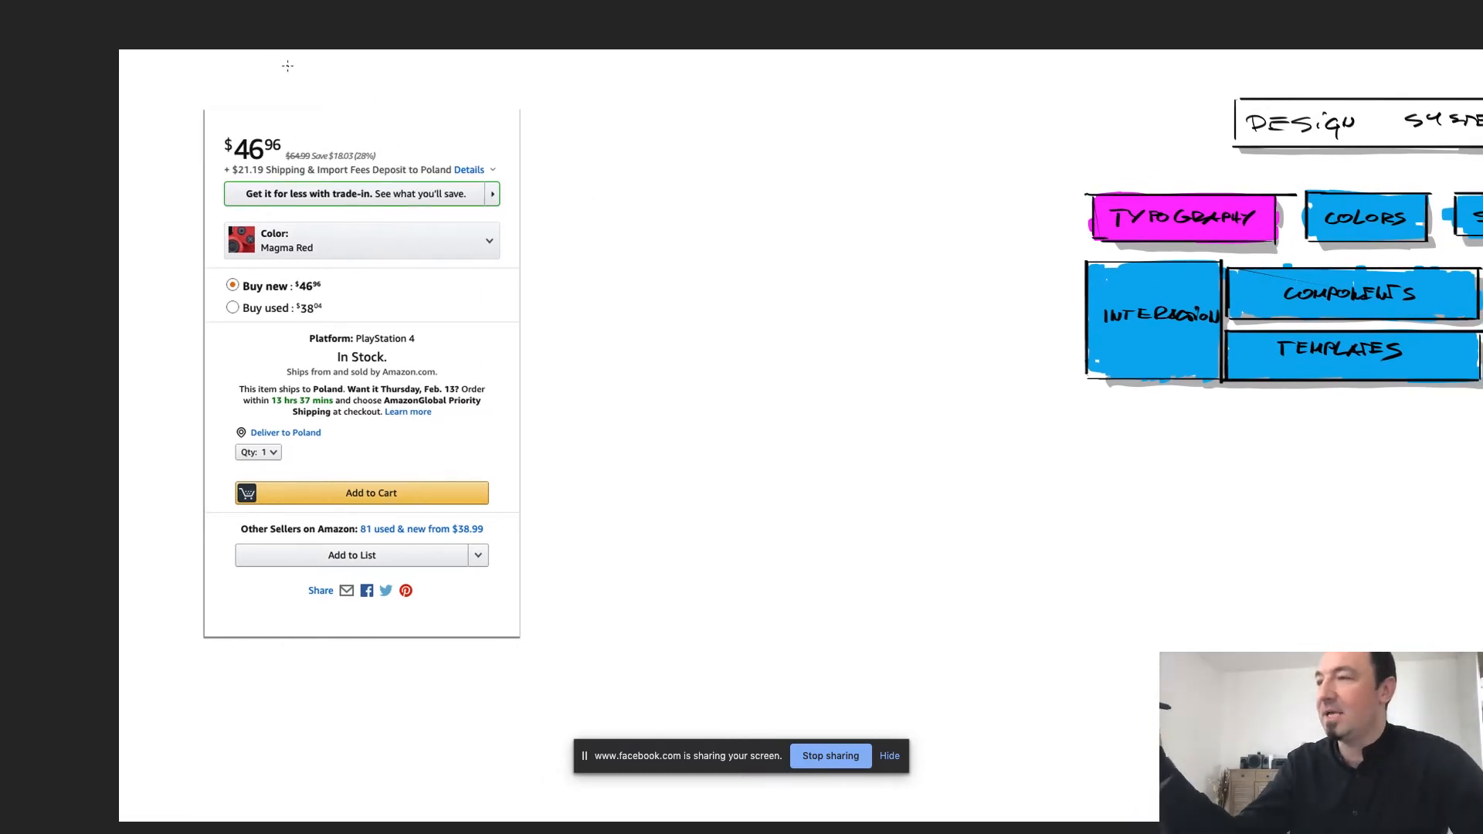
{"action": "left_click_drag", "start_coordinate": [263, 130], "coordinate": [255, 161]}
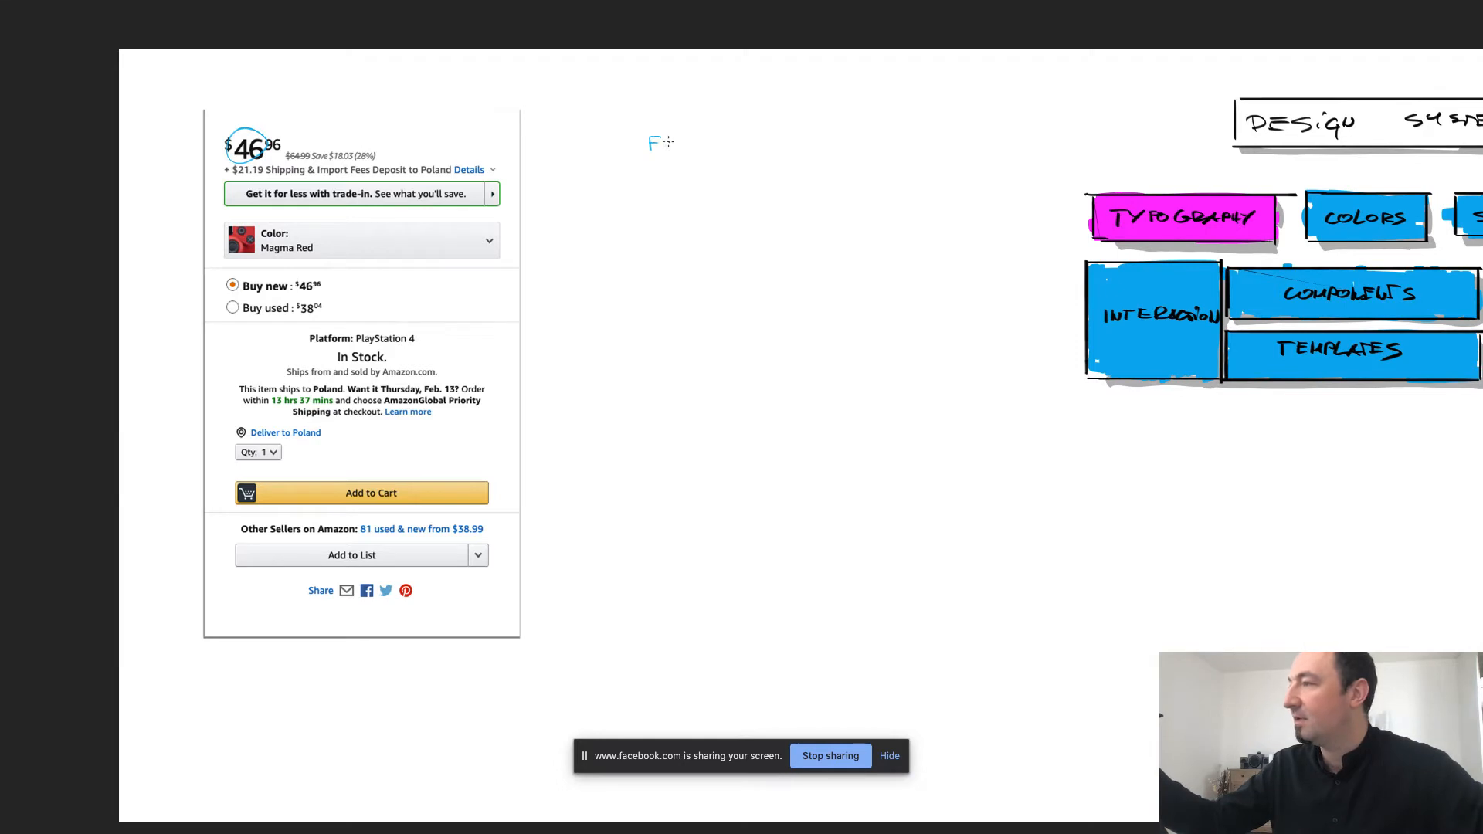
Undo the blue test lettering, sample black from the diagram's lettering, and write an underlined TYPOGRAPHY heading beside the purchase box.
{"action": "key", "text": "ctrl+z"}
{"action": "key", "text": "ctrl+z"}
{"action": "key", "text": "ctrl+z"}
{"action": "key", "text": "ctrl+z"}
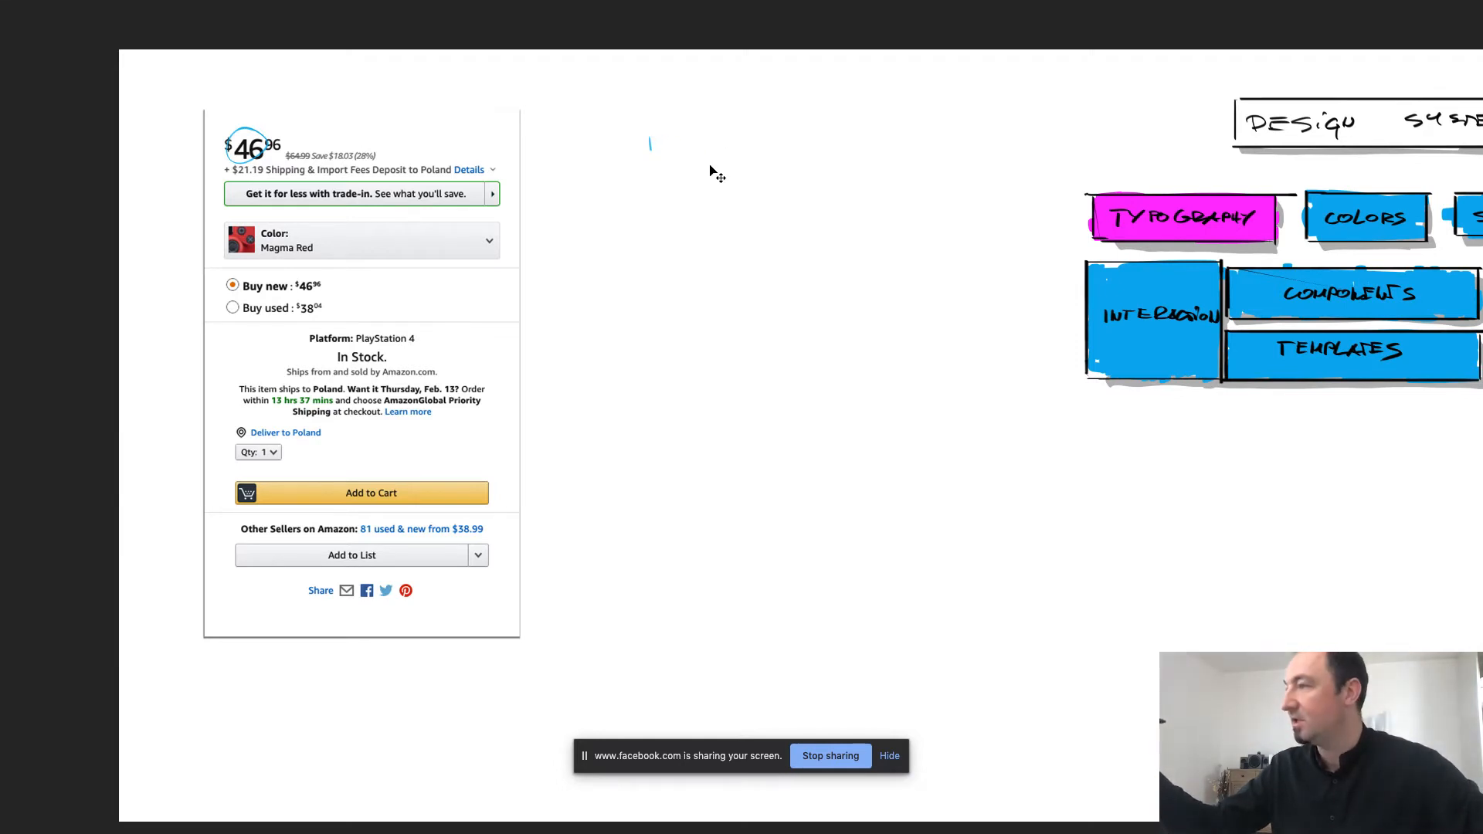
{"action": "left_click", "coordinate": [1190, 217], "text": "alt"}
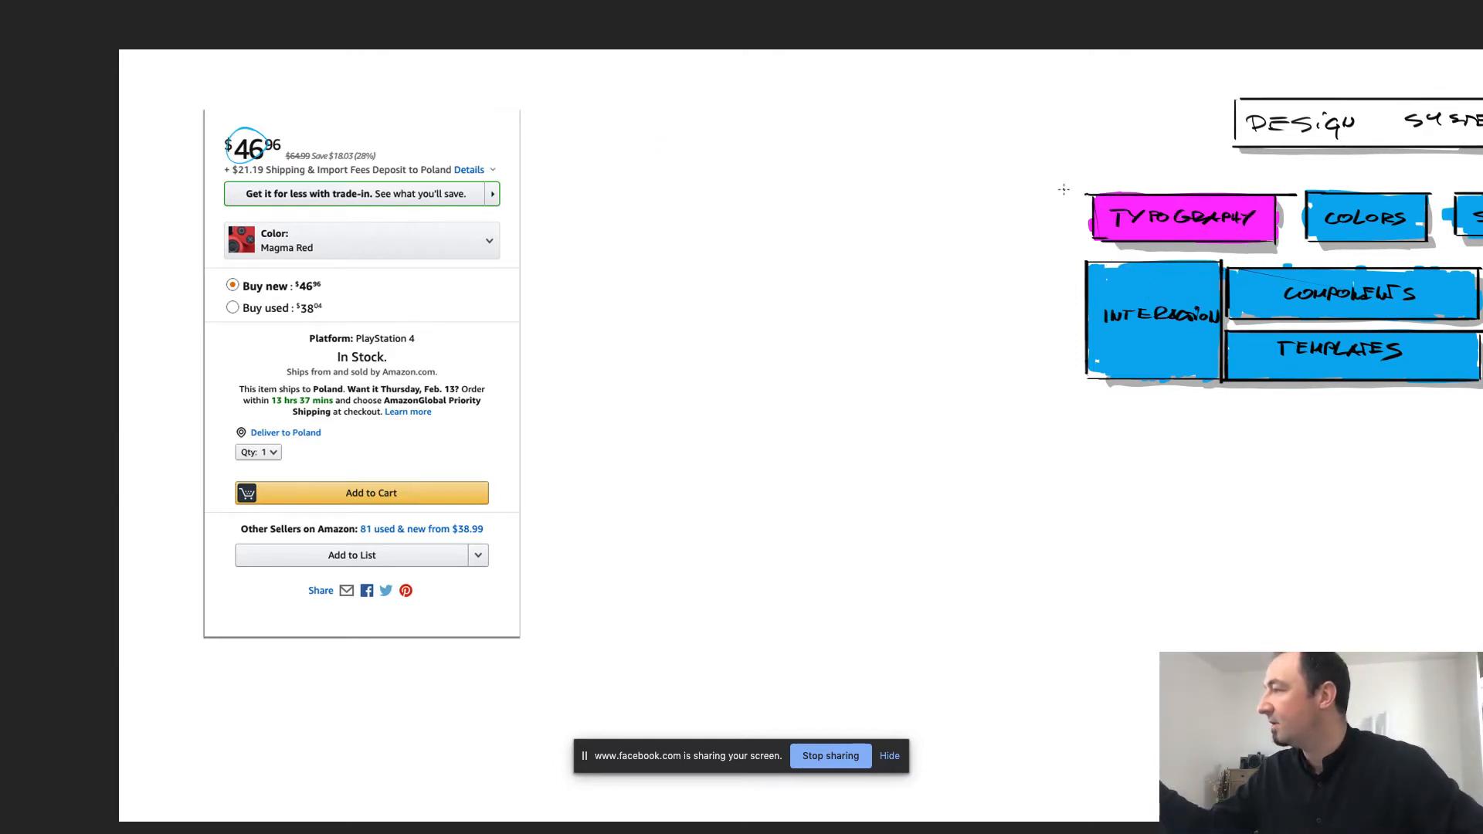
{"action": "left_click_drag", "start_coordinate": [612, 153], "coordinate": [655, 163]}
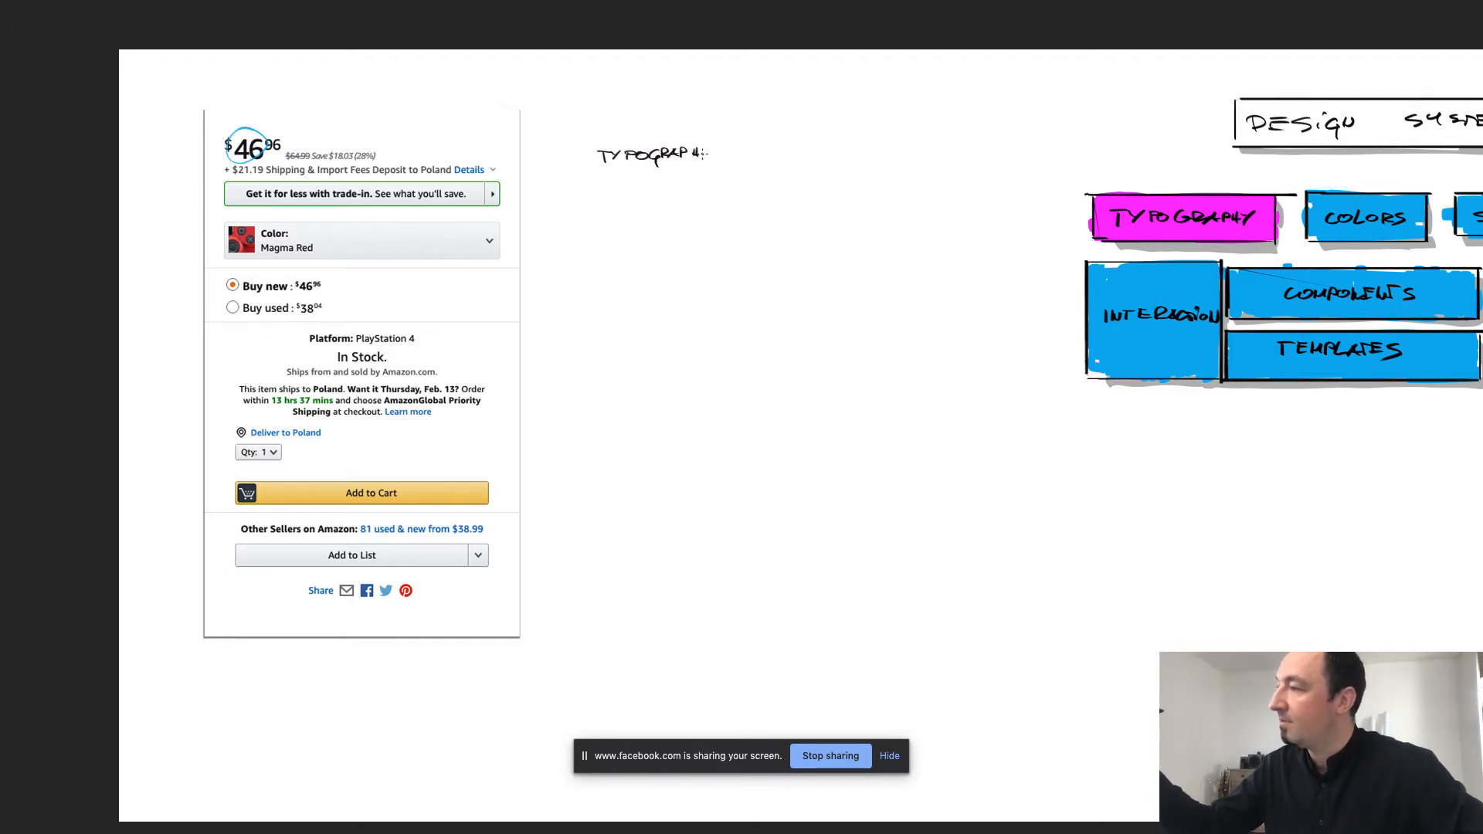
{"action": "left_click_drag", "start_coordinate": [605, 177], "coordinate": [710, 177]}
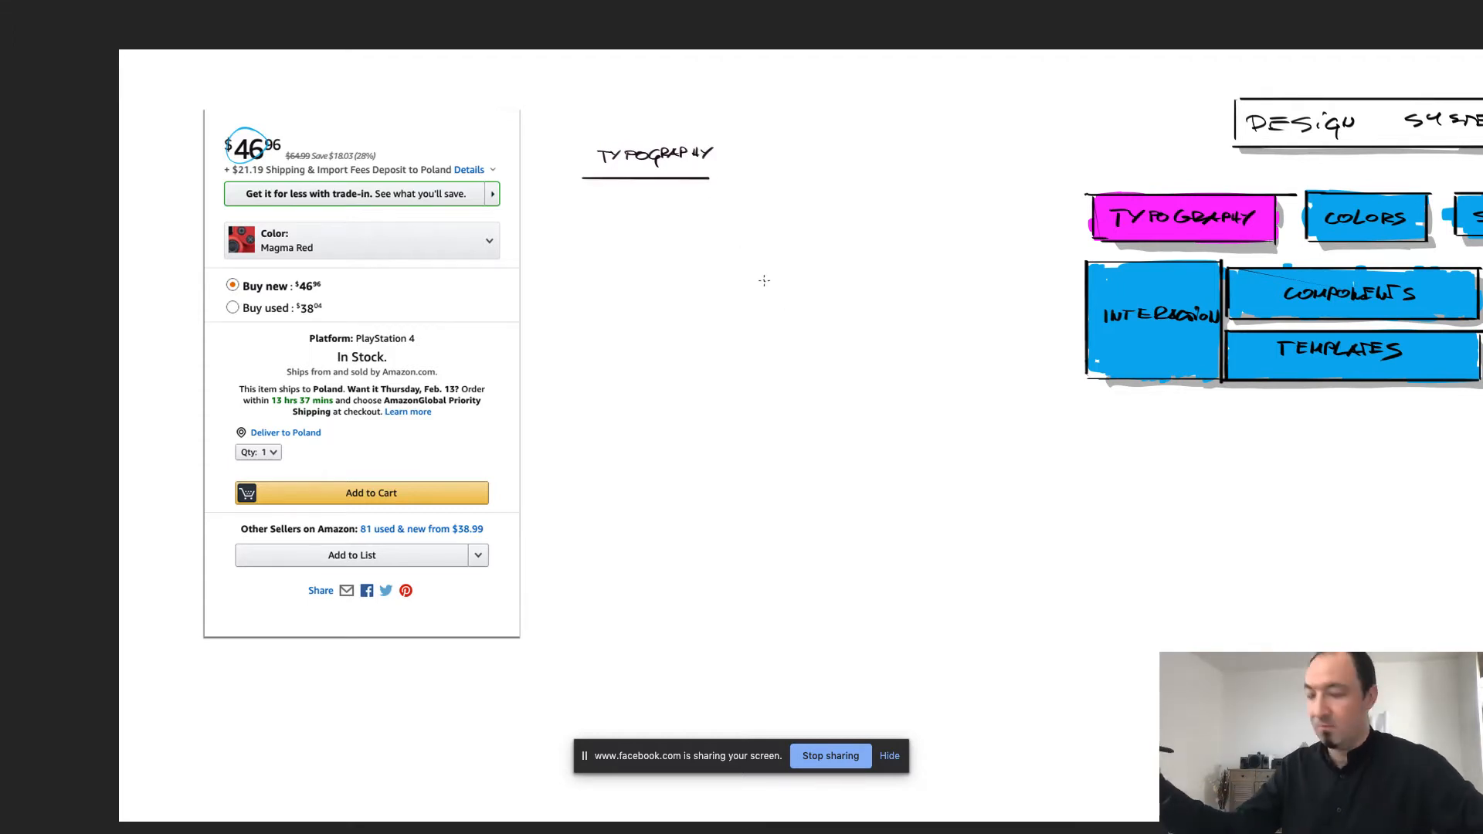
{"action": "key", "text": "super+z"}
{"action": "left_click_drag", "start_coordinate": [593, 166], "coordinate": [705, 166]}
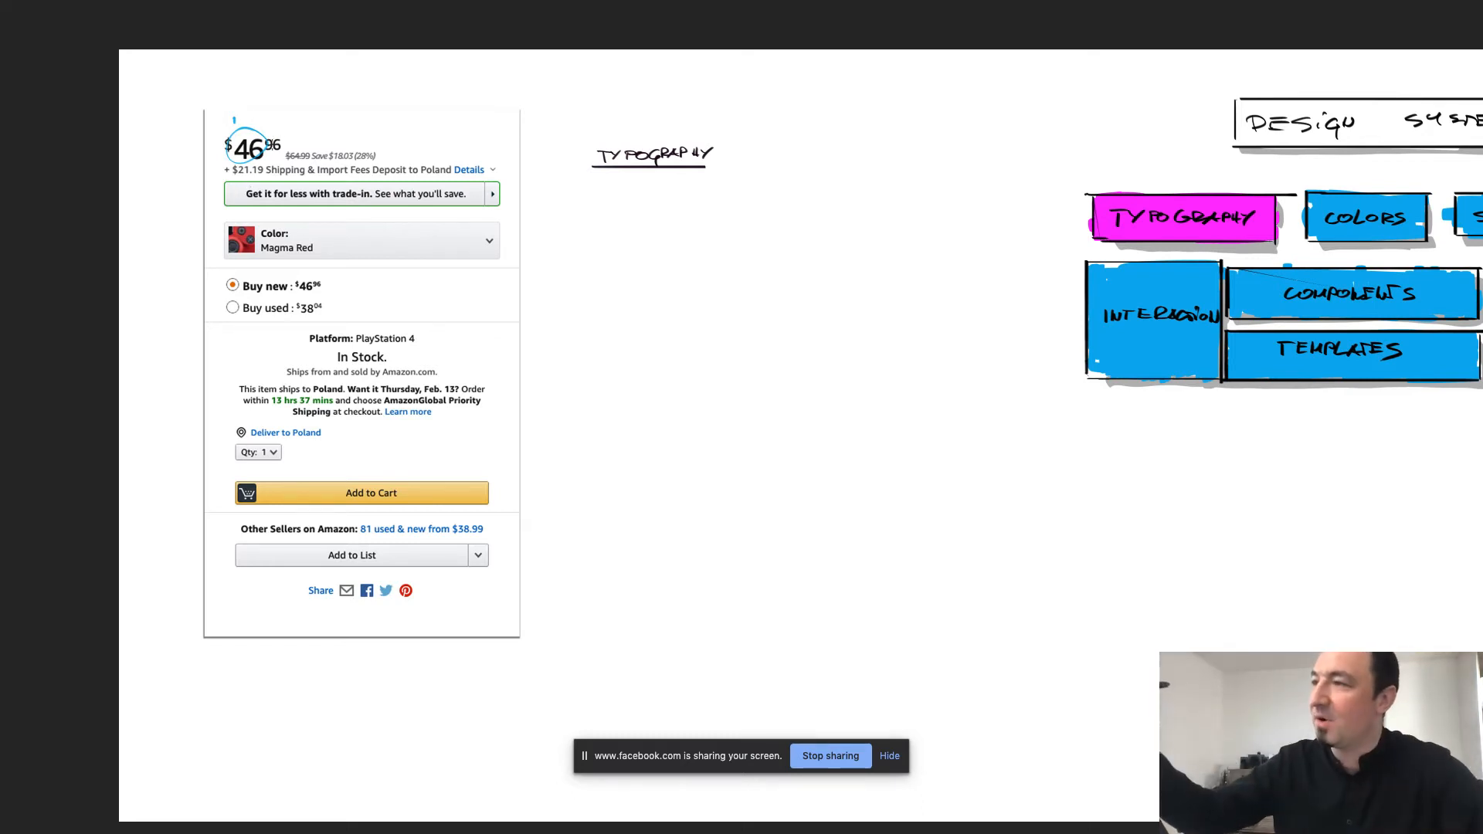
Label the circled price 1 in blue, and circle the cents, savings text, shipping line and Details link, numbering them 2 to 5.
{"action": "mouse_move", "coordinate": [279, 137]}
{"action": "left_mouse_down"}
{"action": "mouse_move", "coordinate": [291, 142]}
{"action": "mouse_move", "coordinate": [282, 130]}
{"action": "left_mouse_up"}
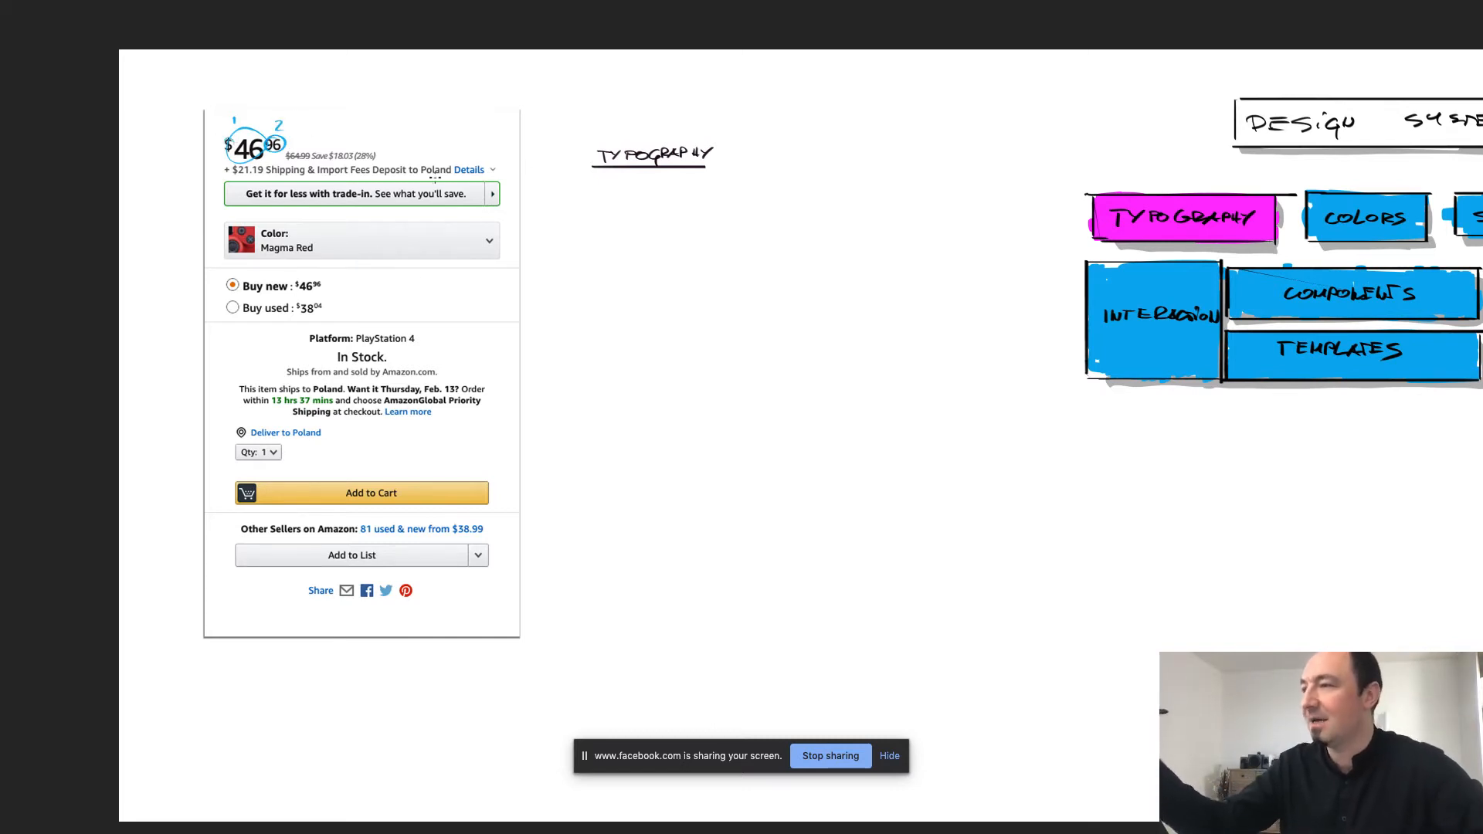
{"action": "left_click_drag", "start_coordinate": [356, 146], "coordinate": [360, 150]}
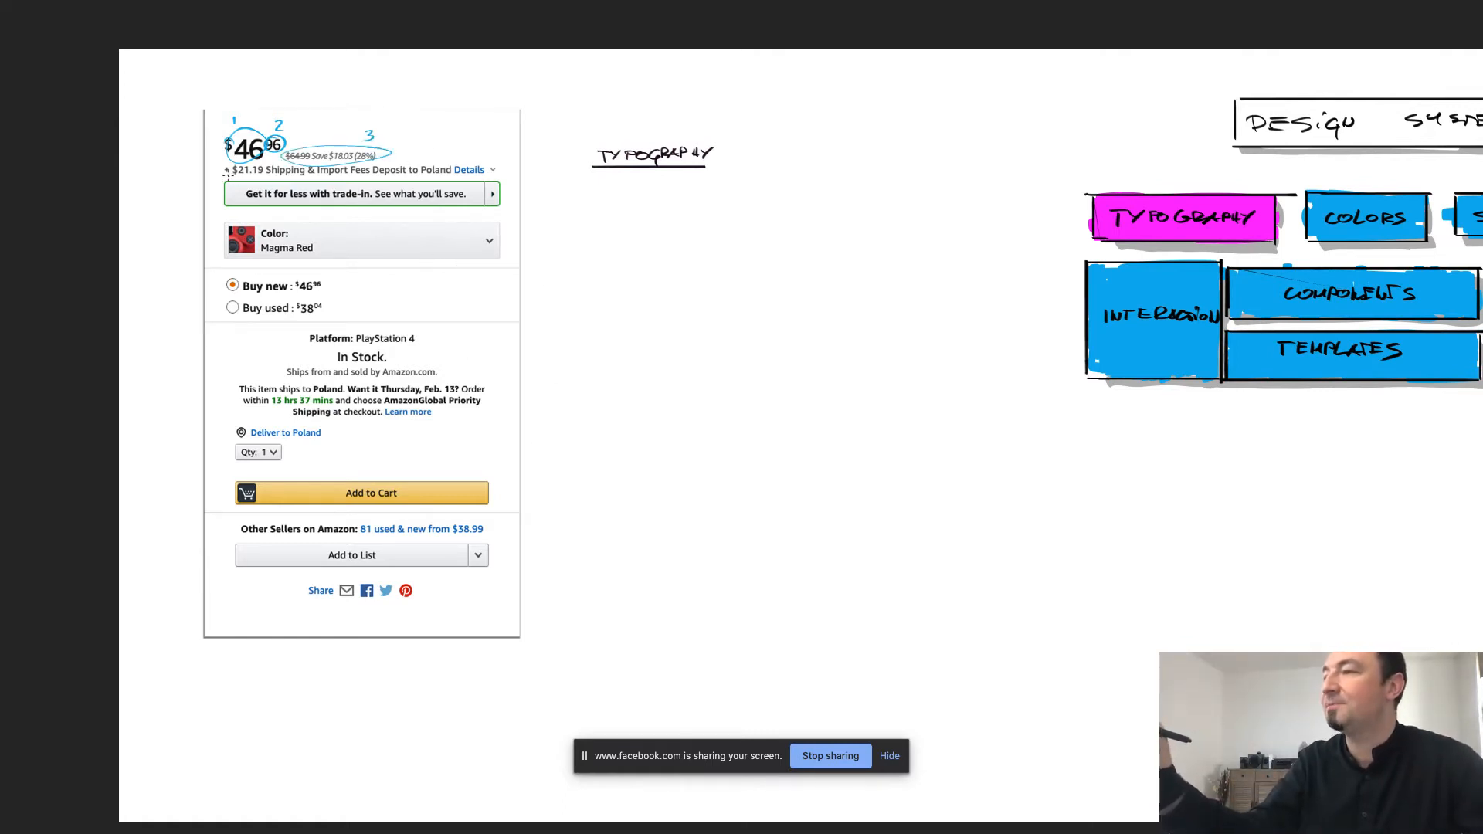
{"action": "left_click_drag", "start_coordinate": [228, 176], "coordinate": [452, 173]}
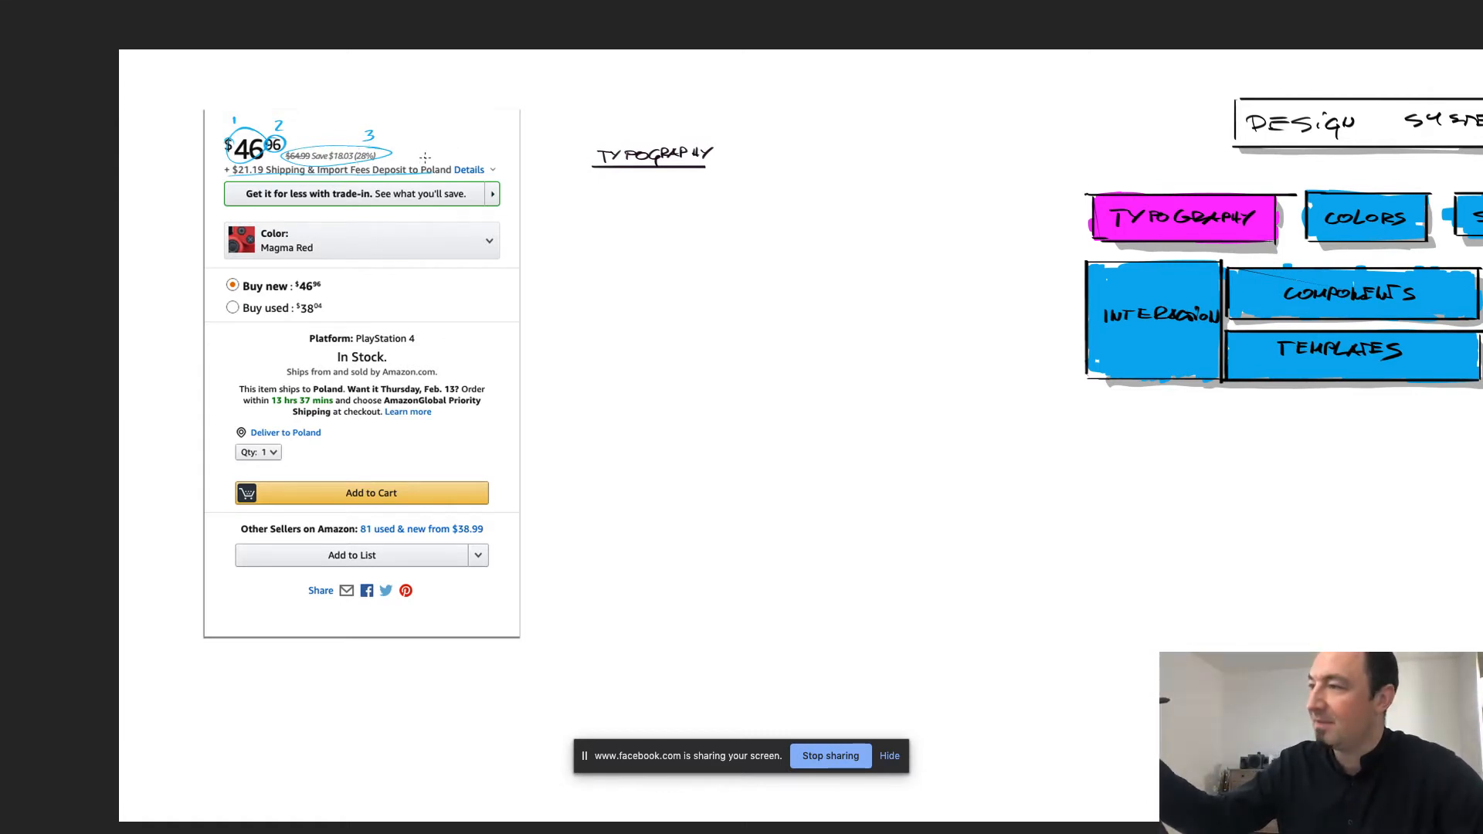
{"action": "mouse_move", "coordinate": [255, 164]}
{"action": "left_mouse_down"}
{"action": "mouse_move", "coordinate": [232, 176]}
{"action": "mouse_move", "coordinate": [431, 169]}
{"action": "left_mouse_up"}
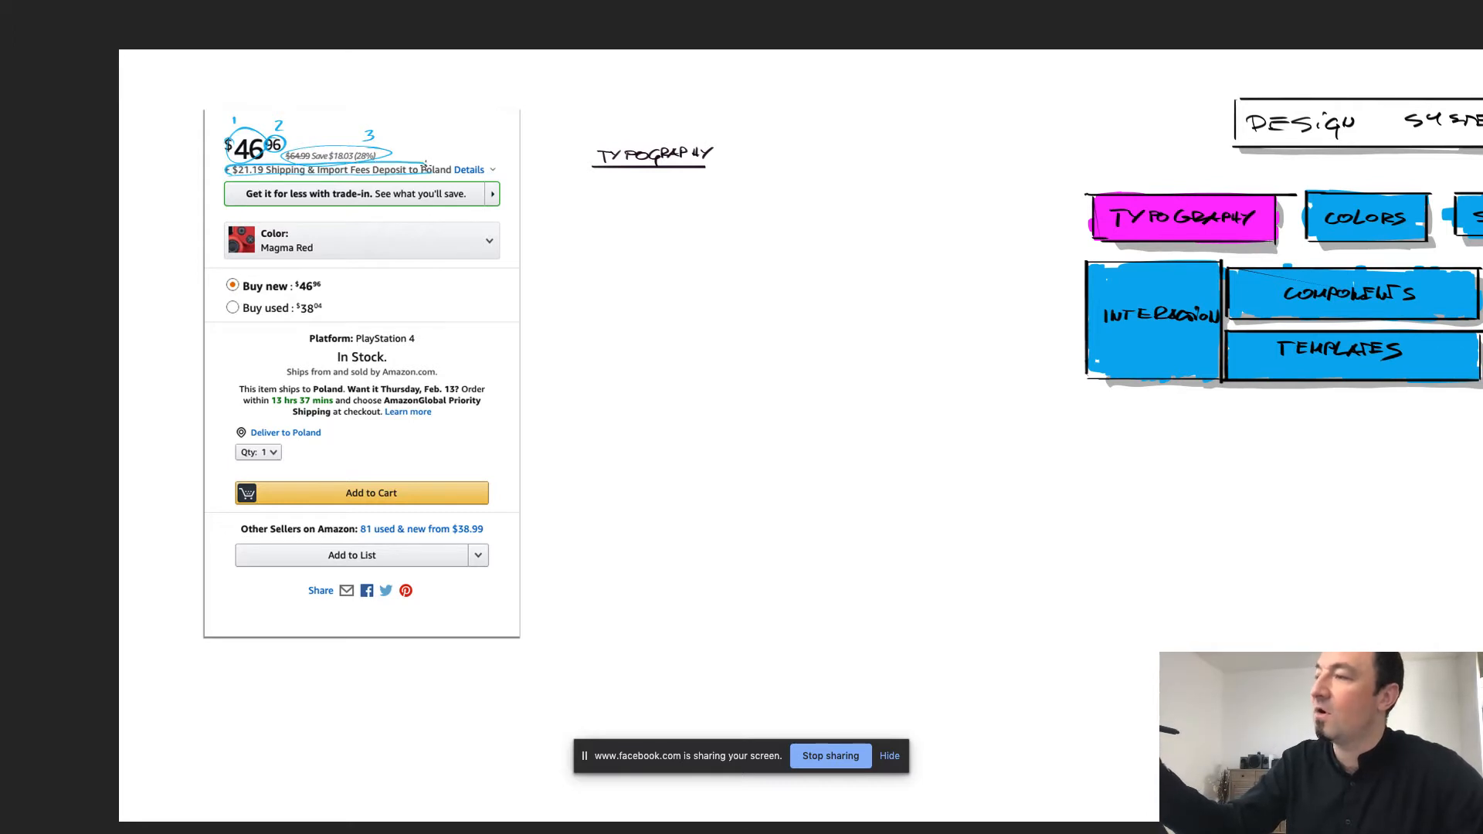
{"action": "mouse_move", "coordinate": [232, 176]}
{"action": "left_mouse_down"}
{"action": "mouse_move", "coordinate": [223, 169]}
{"action": "mouse_move", "coordinate": [458, 170]}
{"action": "mouse_move", "coordinate": [426, 152]}
{"action": "left_mouse_up"}
{"action": "left_click_drag", "start_coordinate": [424, 146], "coordinate": [422, 157]}
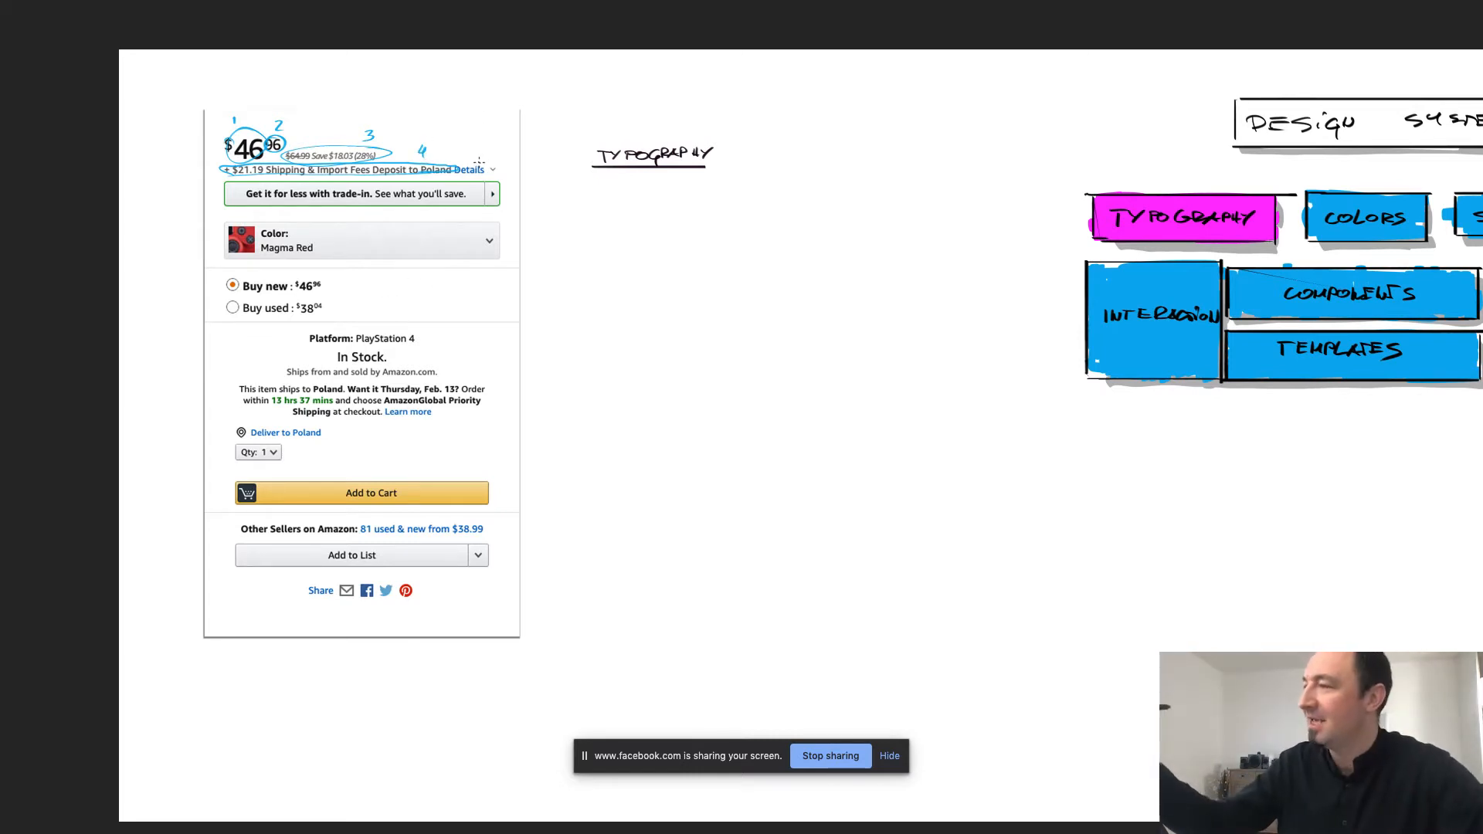
{"action": "mouse_move", "coordinate": [482, 163]}
{"action": "left_mouse_down"}
{"action": "mouse_move", "coordinate": [467, 177]}
{"action": "mouse_move", "coordinate": [498, 164]}
{"action": "mouse_move", "coordinate": [479, 155]}
{"action": "left_mouse_up"}
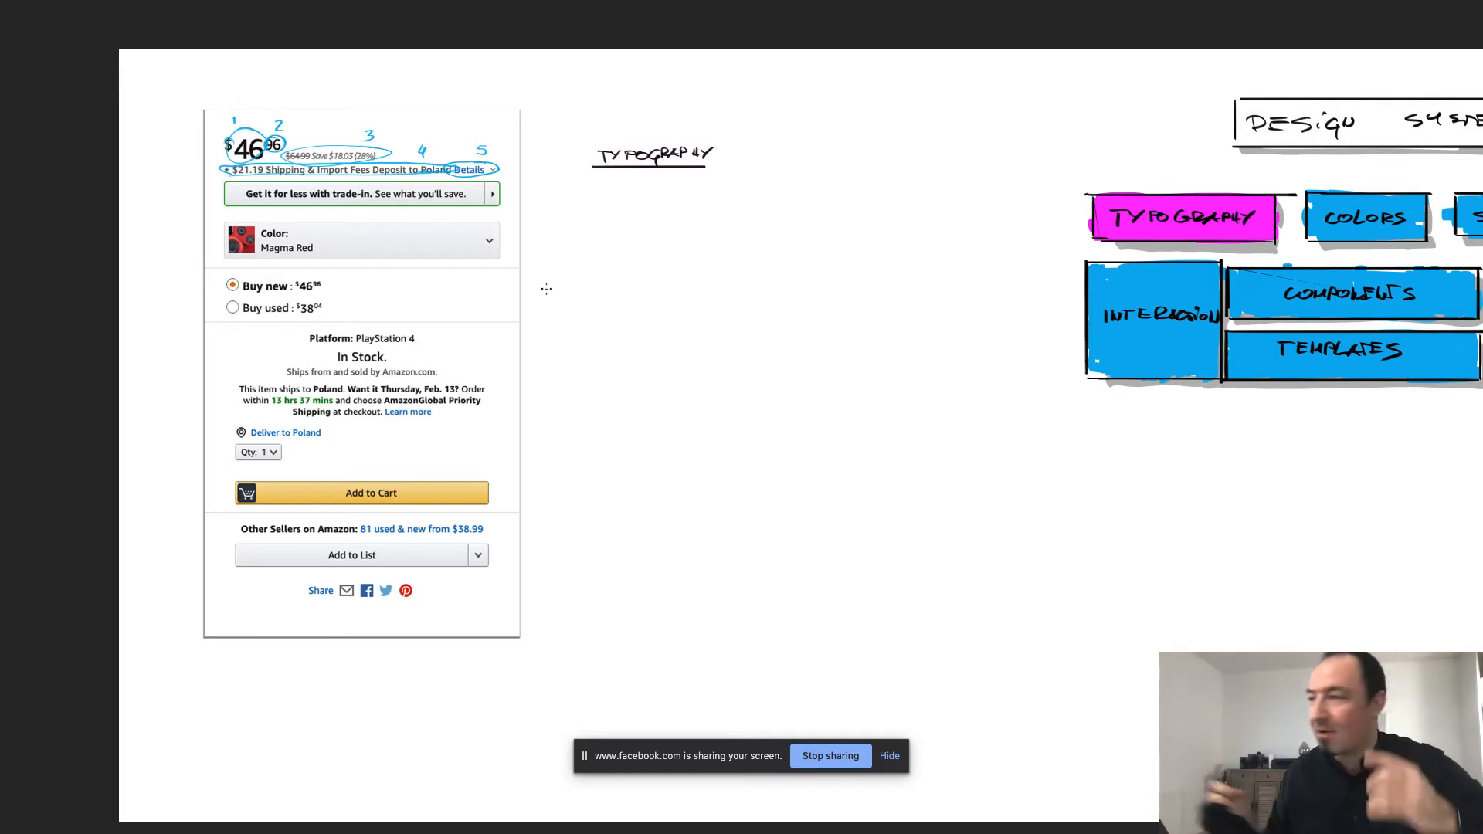
Undo a trial circle around the interaction box, and circle the two trade-in banner phrases in blue, numbering them 6 and 7.
{"action": "left_click_drag", "start_coordinate": [1063, 293], "coordinate": [1055, 356]}
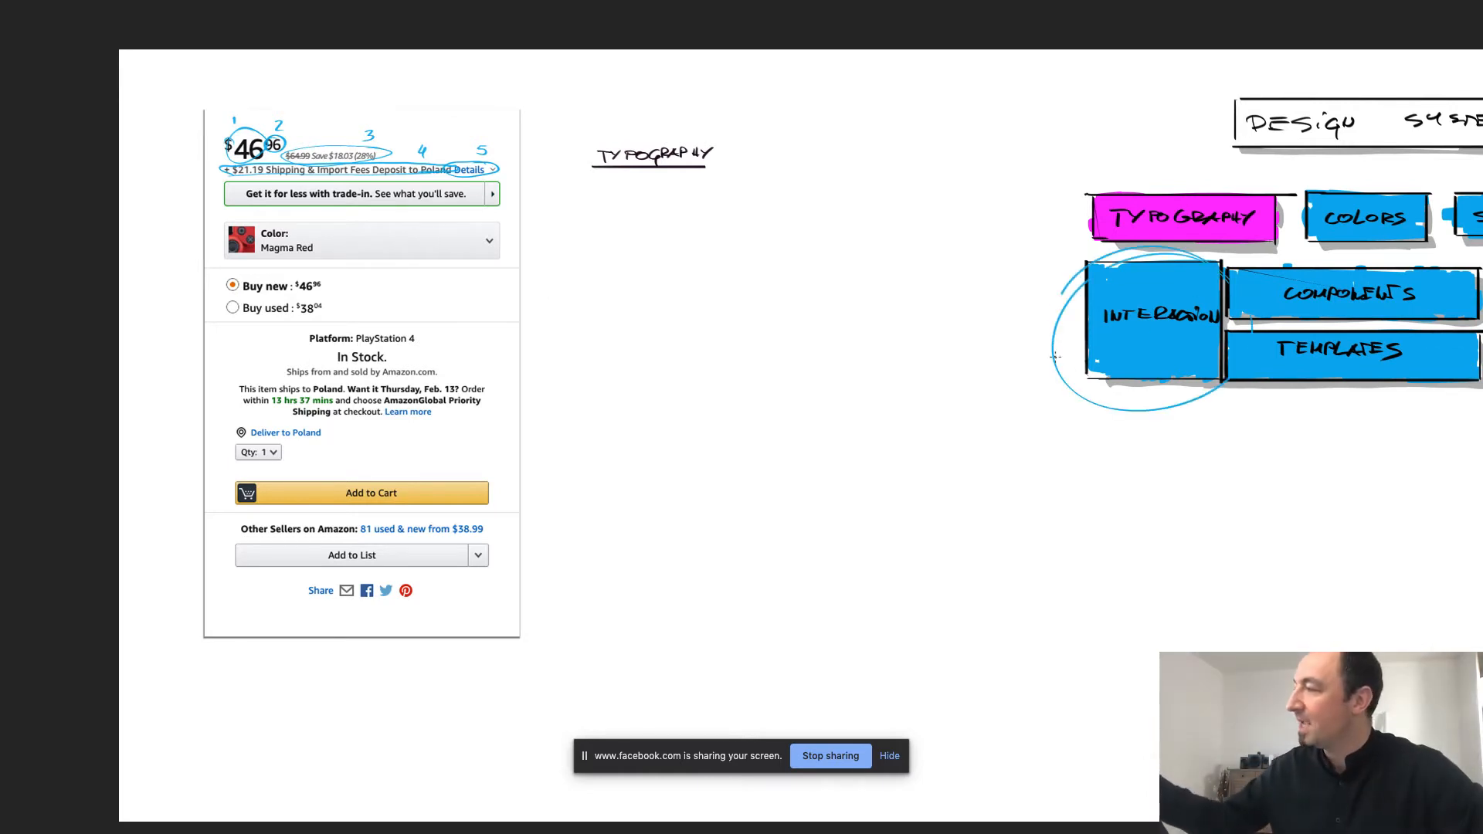
{"action": "key", "text": "ctrl+z"}
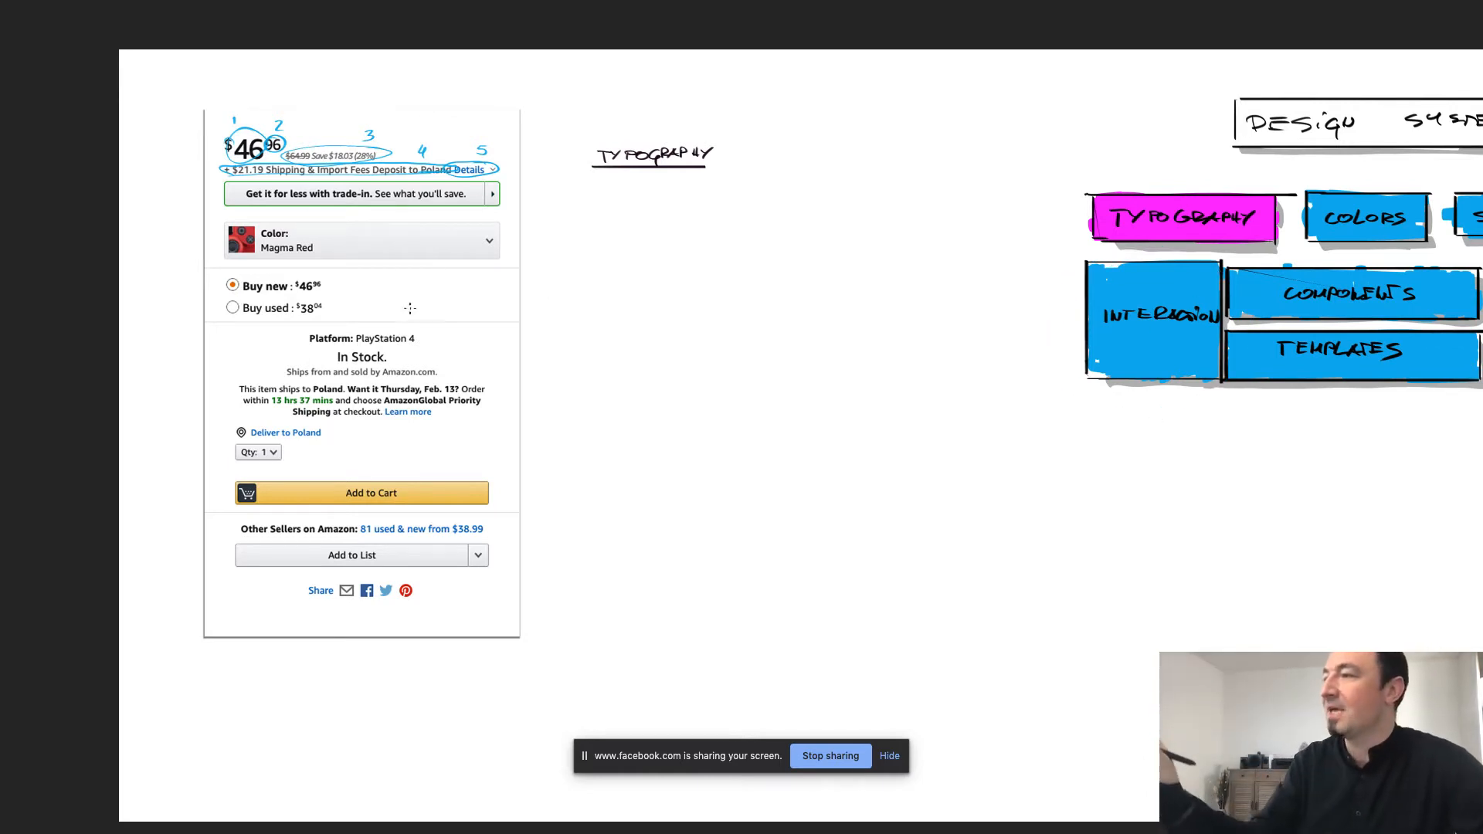
{"action": "mouse_move", "coordinate": [372, 190]}
{"action": "left_mouse_down"}
{"action": "mouse_move", "coordinate": [232, 194]}
{"action": "mouse_move", "coordinate": [369, 190]}
{"action": "left_mouse_up"}
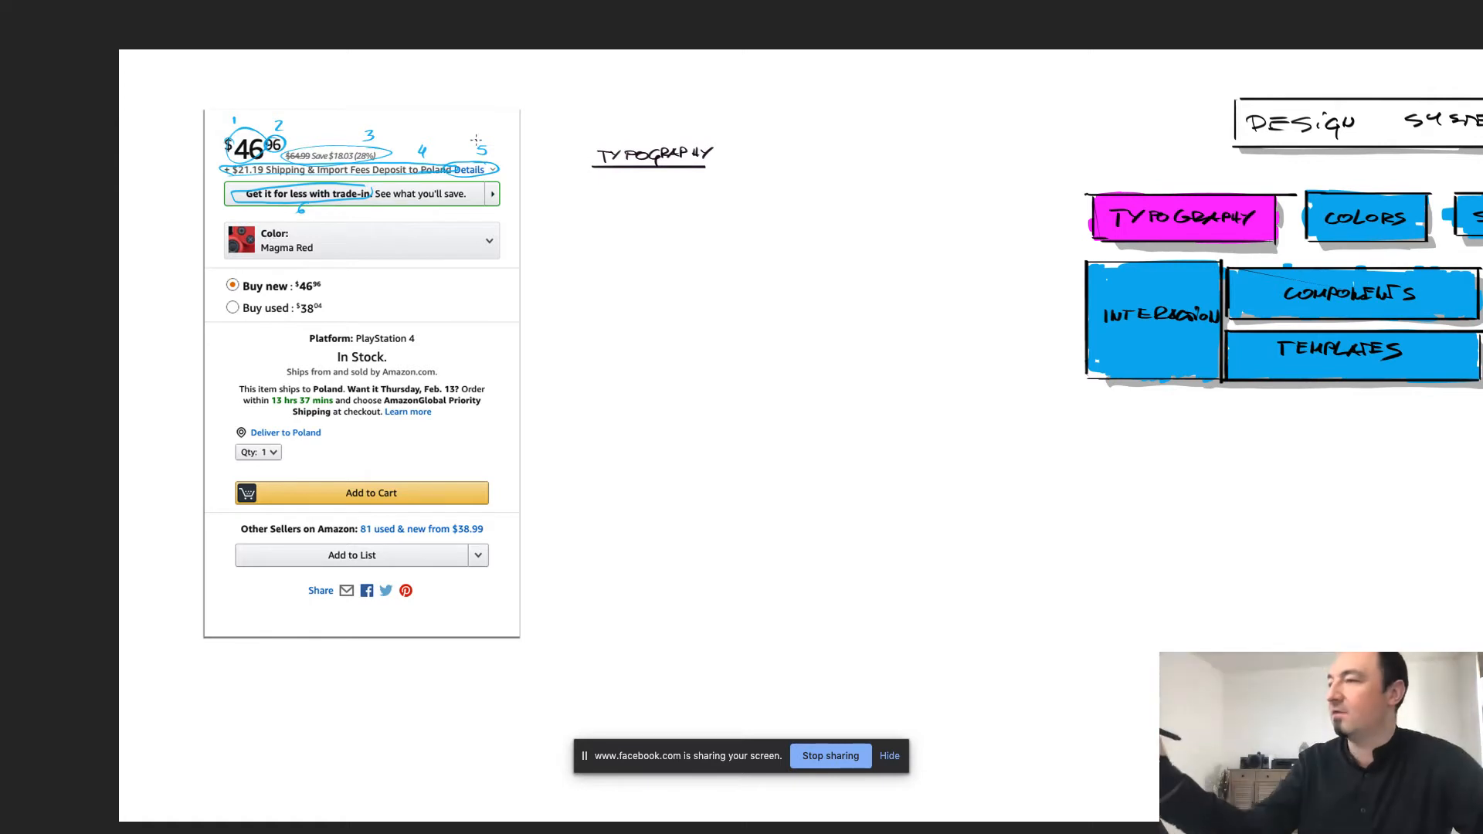
{"action": "mouse_move", "coordinate": [470, 189]}
{"action": "left_mouse_down"}
{"action": "mouse_move", "coordinate": [377, 187]}
{"action": "mouse_move", "coordinate": [377, 207]}
{"action": "mouse_move", "coordinate": [464, 188]}
{"action": "left_mouse_up"}
{"action": "left_click_drag", "start_coordinate": [429, 207], "coordinate": [434, 219]}
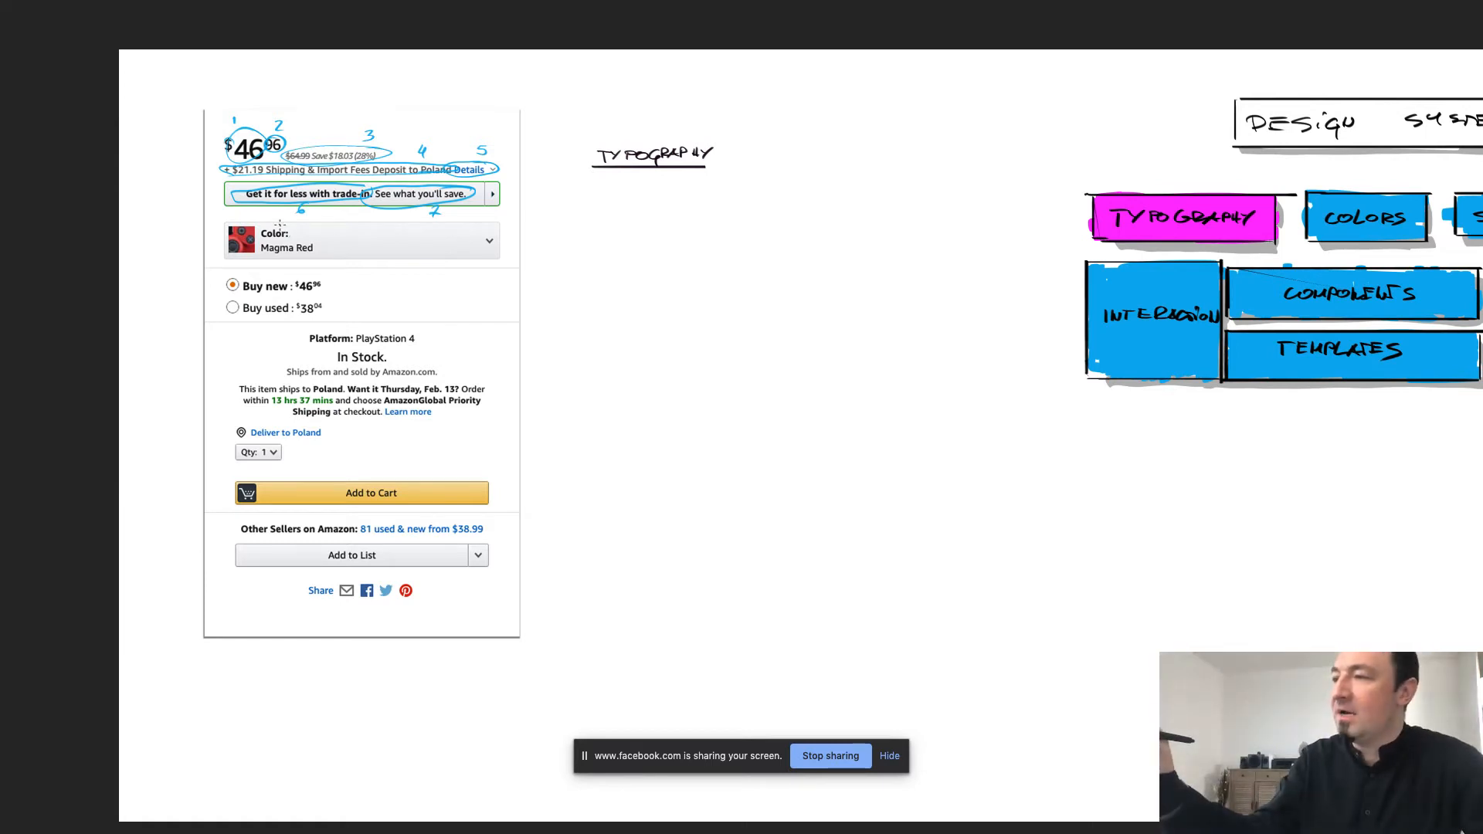
Try strokes linking the Color label and Magma Red to the trade-in phrases above, and undo them.
{"action": "mouse_move", "coordinate": [280, 224]}
{"action": "left_mouse_down"}
{"action": "mouse_move", "coordinate": [290, 230]}
{"action": "mouse_move", "coordinate": [291, 200]}
{"action": "left_mouse_up"}
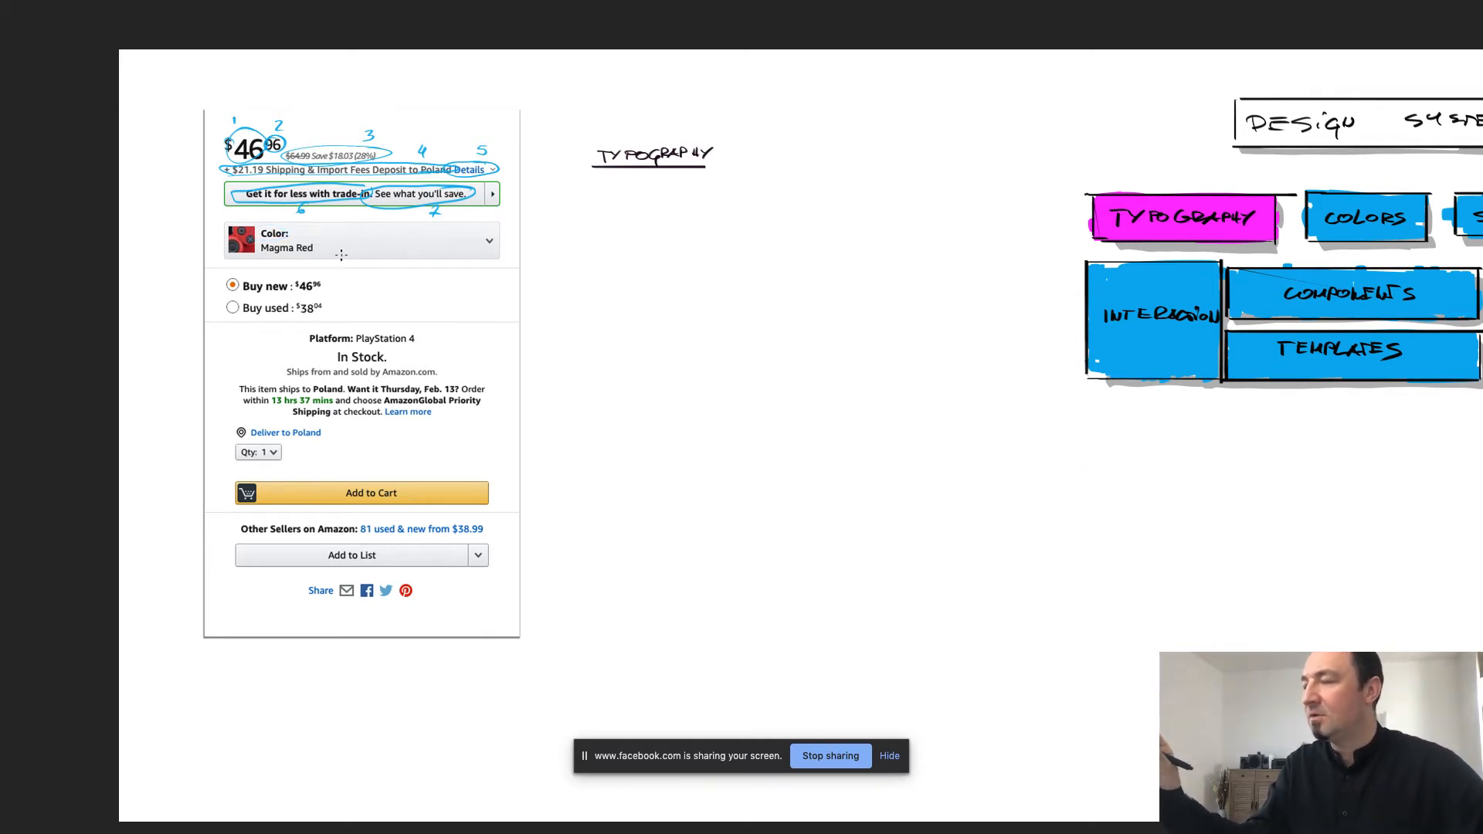
{"action": "left_click_drag", "start_coordinate": [319, 246], "coordinate": [366, 210]}
{"action": "key", "text": "super+z"}
{"action": "key", "text": "super+z"}
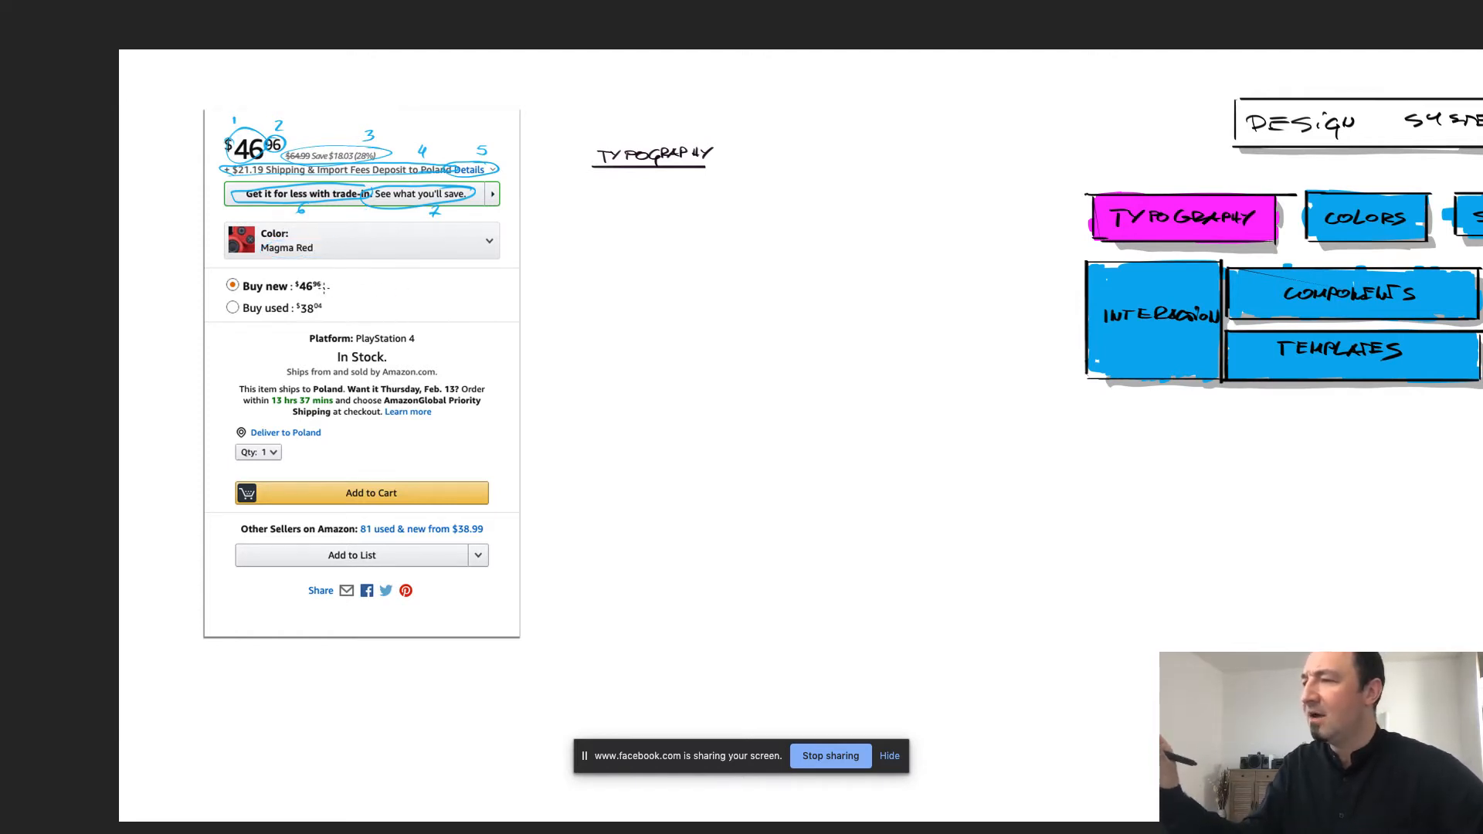
Circle "Buy new", its cents, "Buy used" and its cents in blue, numbering them 7, 8, 9 and 10.
{"action": "mouse_move", "coordinate": [284, 281]}
{"action": "left_mouse_down"}
{"action": "mouse_move", "coordinate": [232, 286]}
{"action": "mouse_move", "coordinate": [287, 289]}
{"action": "left_mouse_up"}
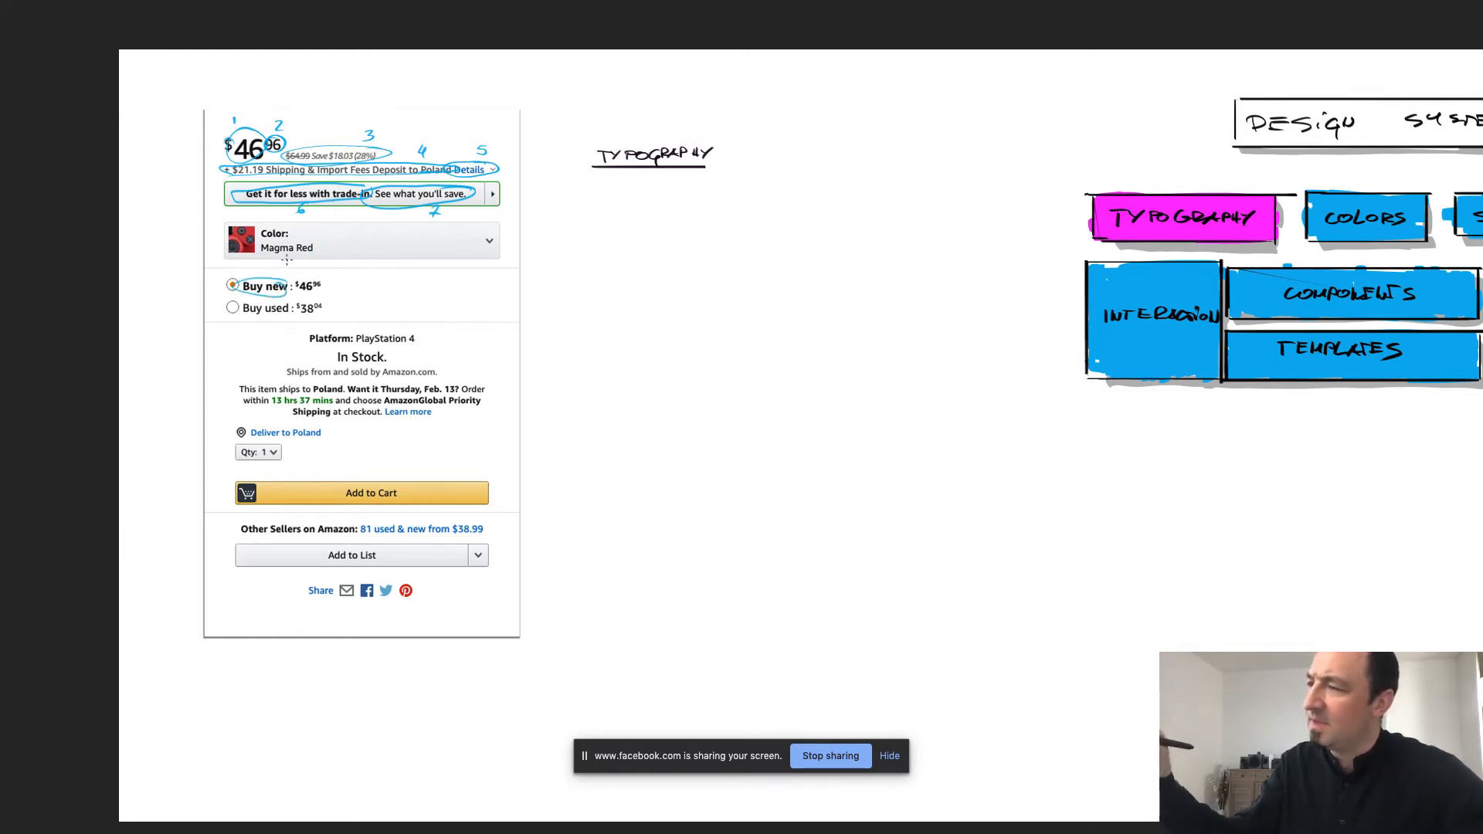
{"action": "left_click_drag", "start_coordinate": [259, 265], "coordinate": [316, 278]}
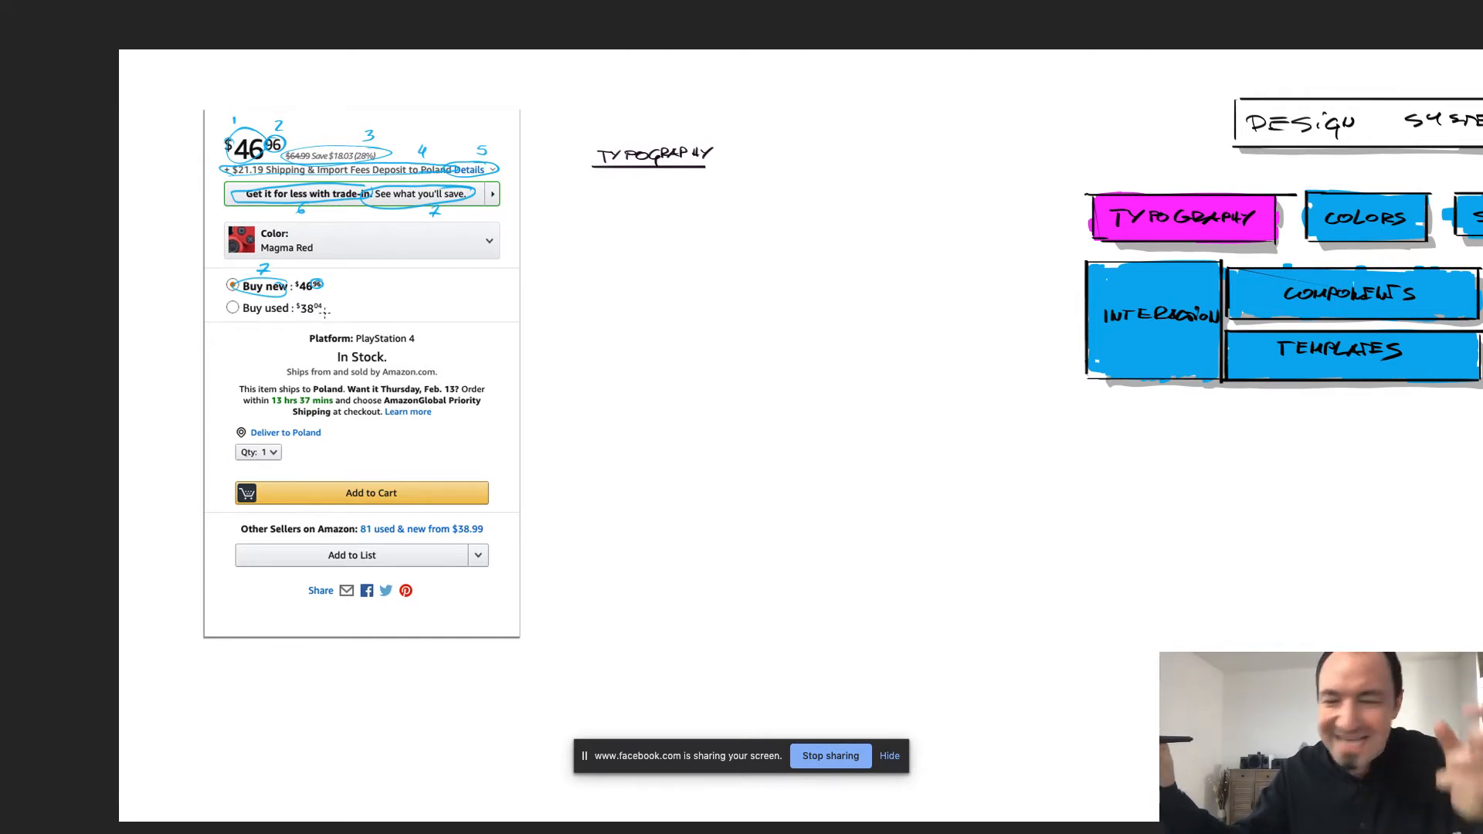
{"action": "left_click_drag", "start_coordinate": [325, 265], "coordinate": [327, 265]}
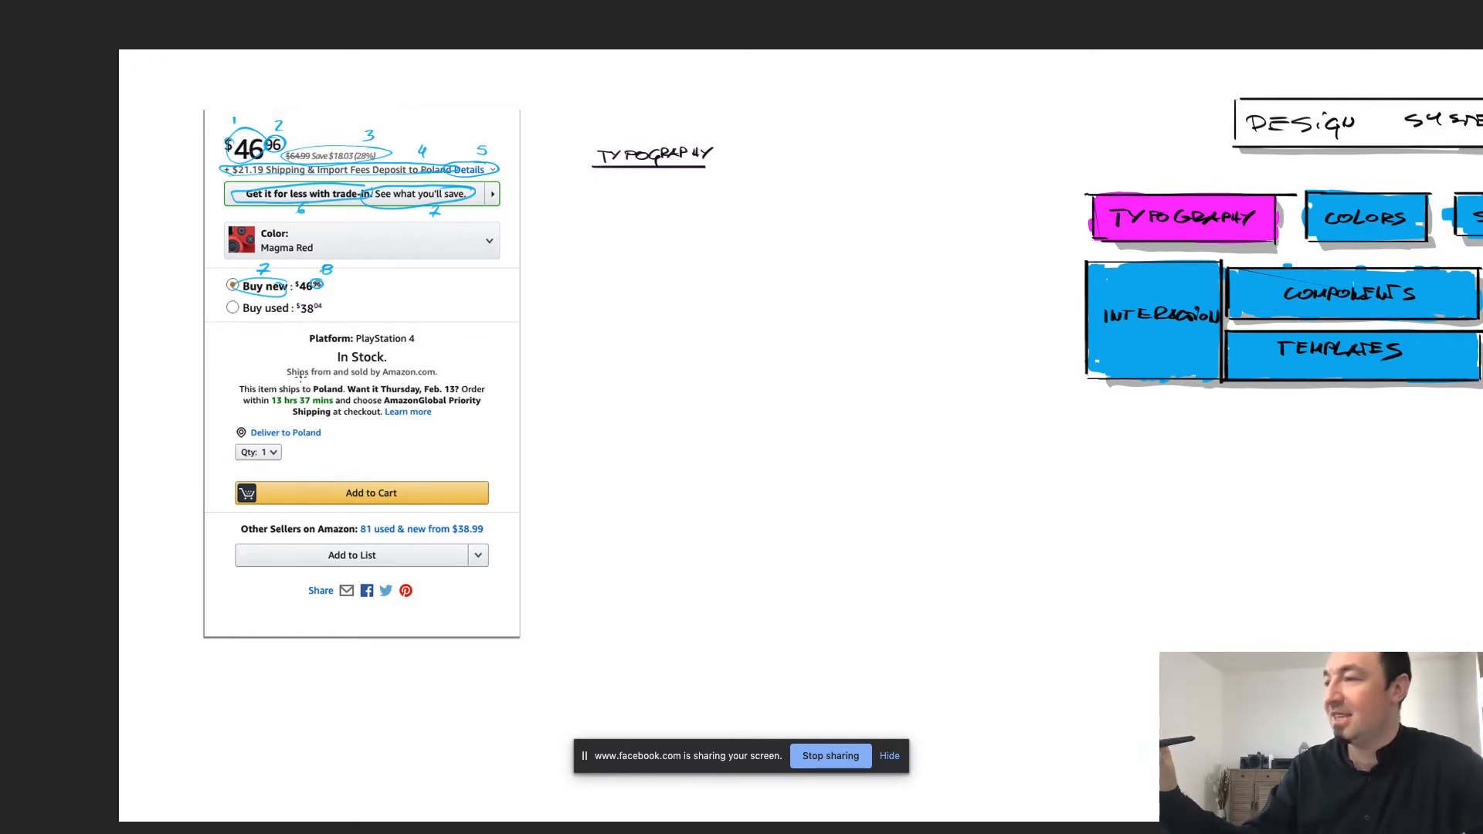
{"action": "mouse_move", "coordinate": [285, 306]}
{"action": "left_mouse_down"}
{"action": "mouse_move", "coordinate": [265, 335]}
{"action": "mouse_move", "coordinate": [339, 294]}
{"action": "left_mouse_up"}
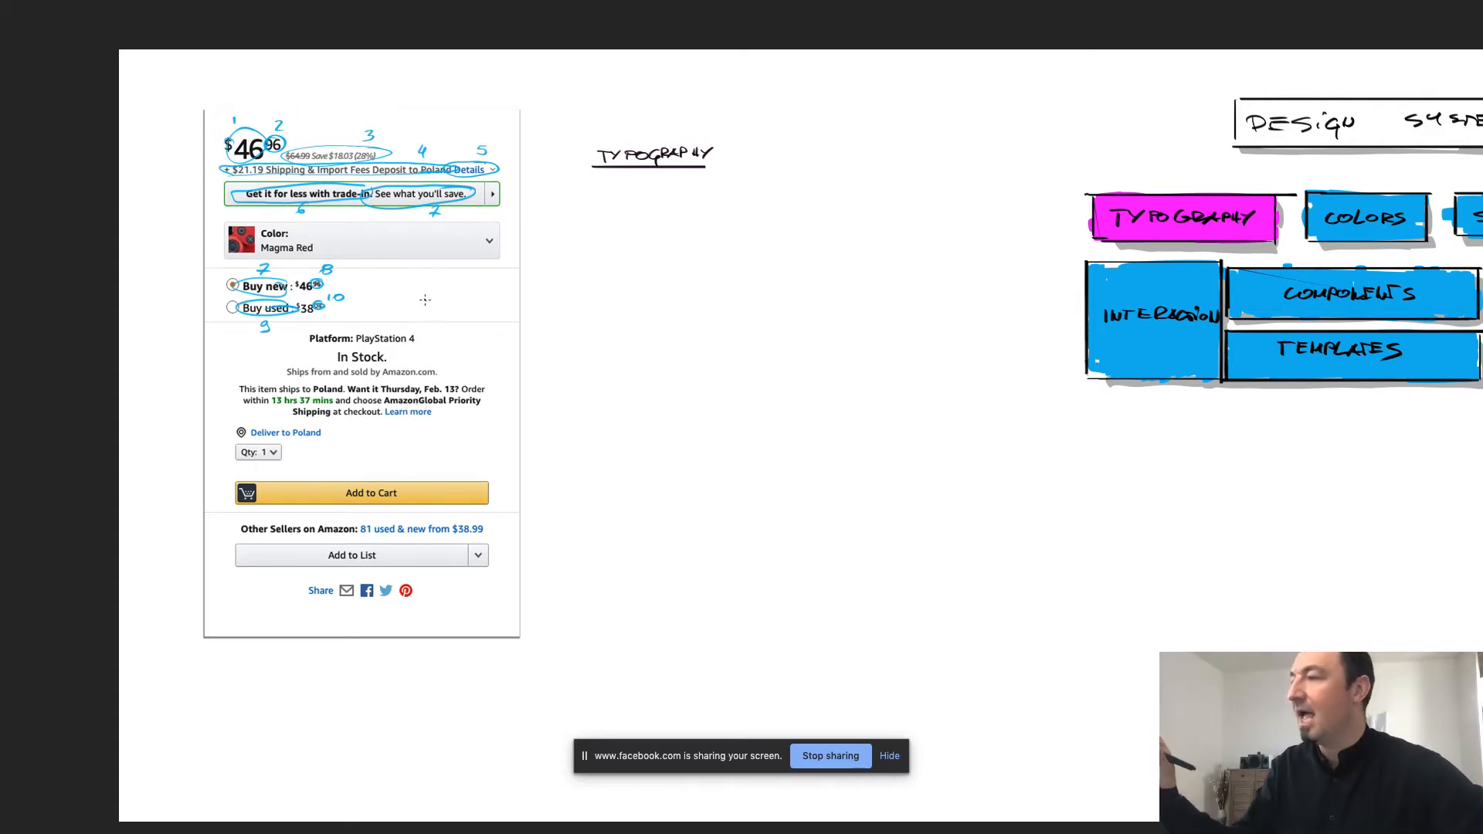
Try strokes linking the Platform label and PlayStation 4 to matching text styles higher in the box, and undo them.
{"action": "mouse_move", "coordinate": [312, 345]}
{"action": "left_mouse_down"}
{"action": "mouse_move", "coordinate": [351, 344]}
{"action": "mouse_move", "coordinate": [347, 270]}
{"action": "mouse_move", "coordinate": [326, 257]}
{"action": "left_mouse_up"}
{"action": "key", "text": "ctrl+z"}
{"action": "key", "text": "ctrl+z"}
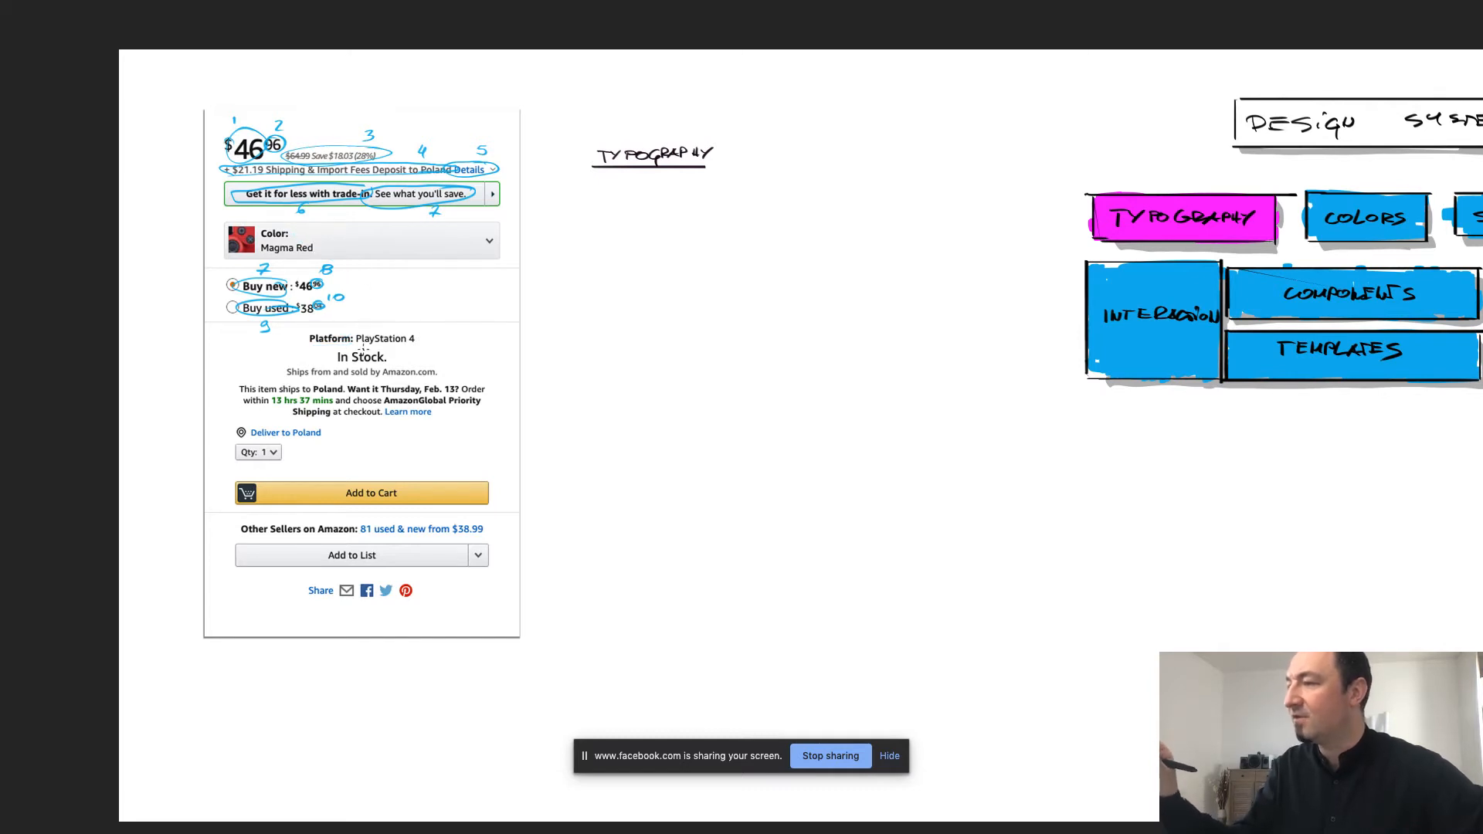
{"action": "mouse_move", "coordinate": [357, 345]}
{"action": "left_mouse_down"}
{"action": "mouse_move", "coordinate": [421, 339]}
{"action": "mouse_move", "coordinate": [427, 212]}
{"action": "left_mouse_up"}
{"action": "key", "text": "ctrl+z"}
{"action": "key", "text": "ctrl+z"}
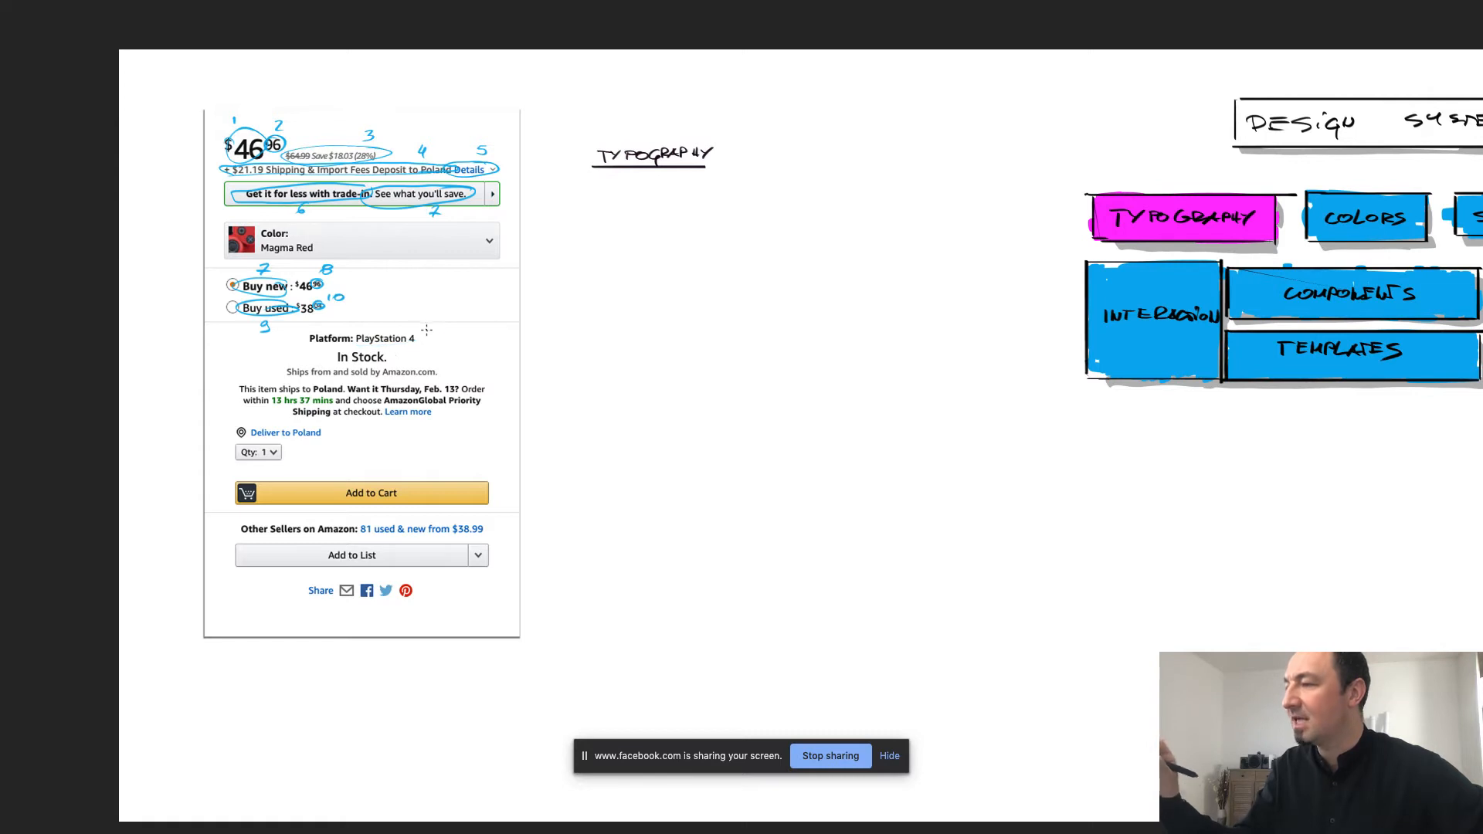
Try circling "In Stock." and drawing a stroke up from it, and undo both marks.
{"action": "mouse_move", "coordinate": [392, 353]}
{"action": "left_mouse_down"}
{"action": "mouse_move", "coordinate": [329, 365]}
{"action": "mouse_move", "coordinate": [402, 353]}
{"action": "left_mouse_up"}
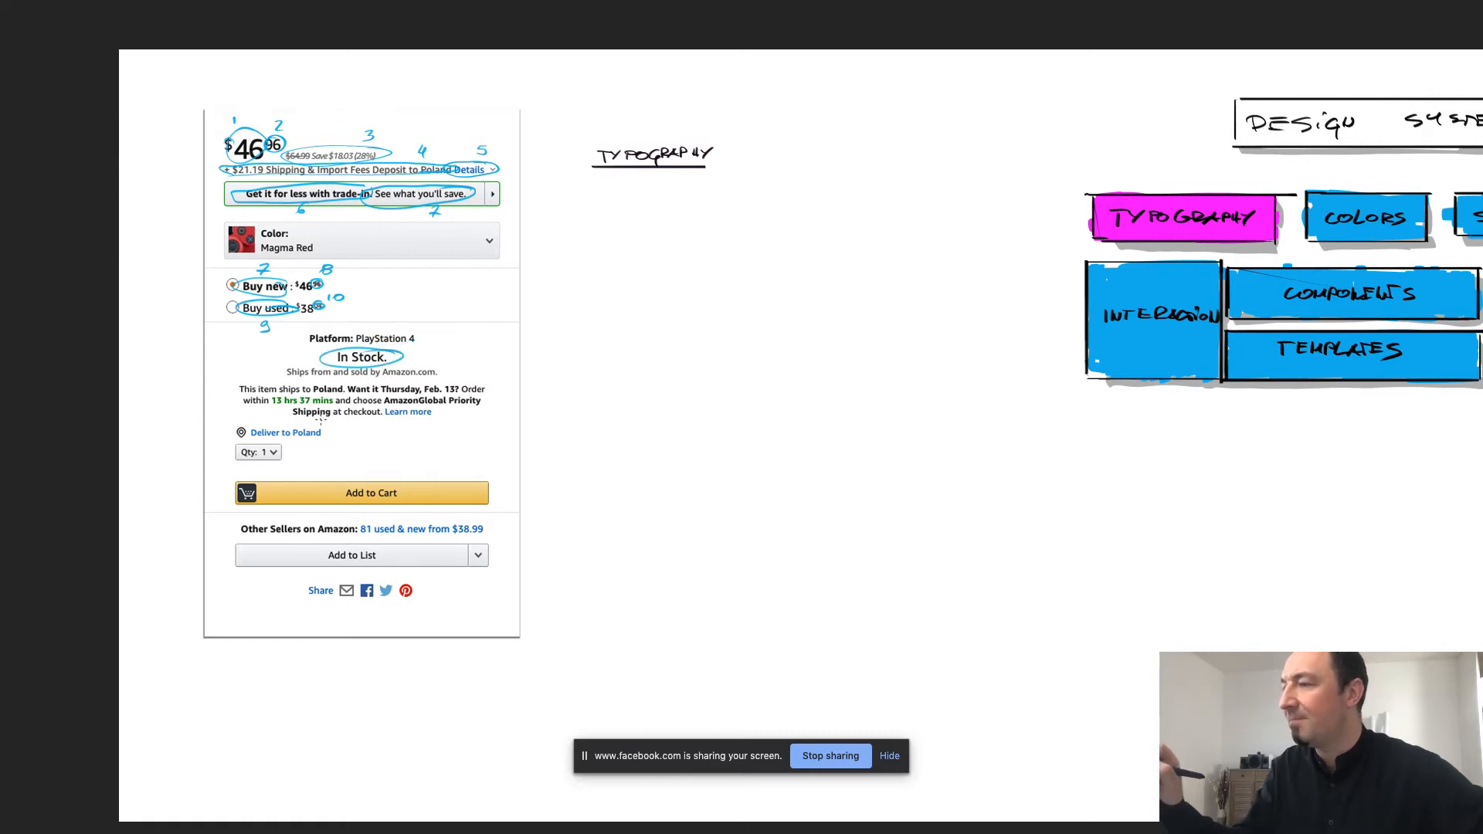
{"action": "left_click_drag", "start_coordinate": [299, 360], "coordinate": [276, 318]}
{"action": "key", "text": "ctrl+z"}
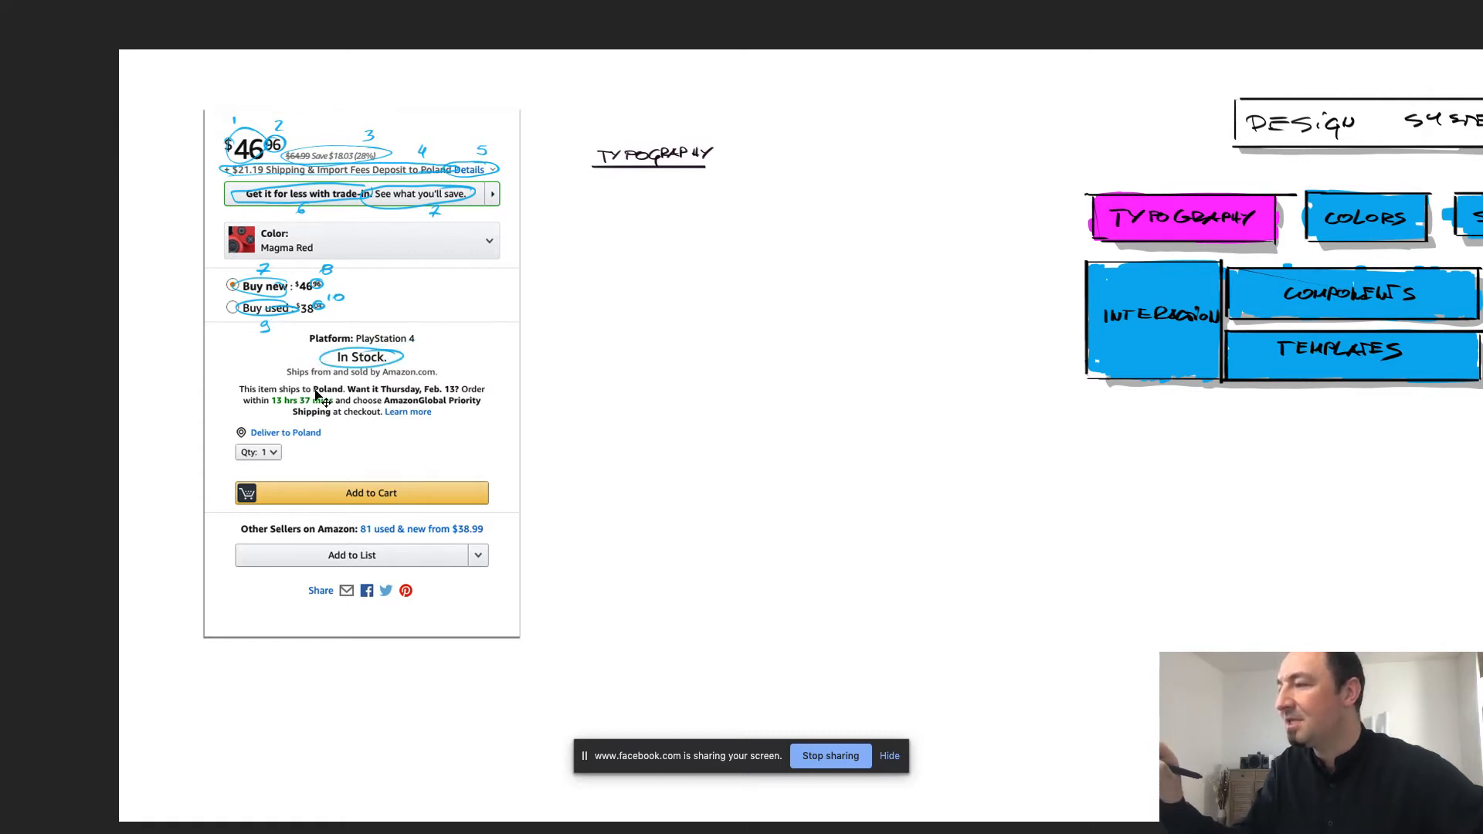
{"action": "key", "text": "ctrl+z"}
Try underlining "Ships from and sold by Amazon.com." and linking it to the shipping line above, undoing both strokes.
{"action": "left_click_drag", "start_coordinate": [289, 377], "coordinate": [429, 374]}
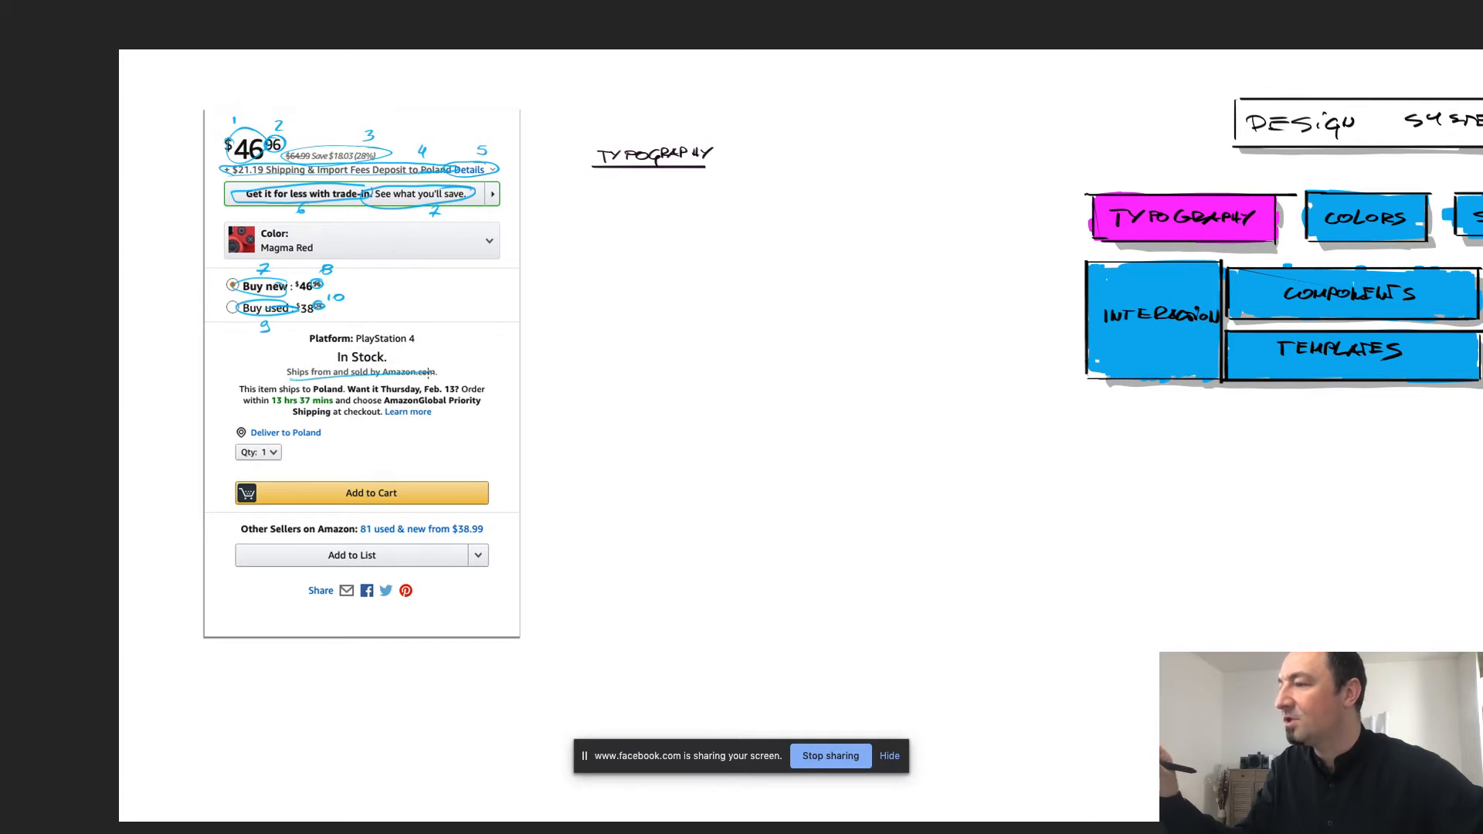
{"action": "key", "text": "ctrl+z"}
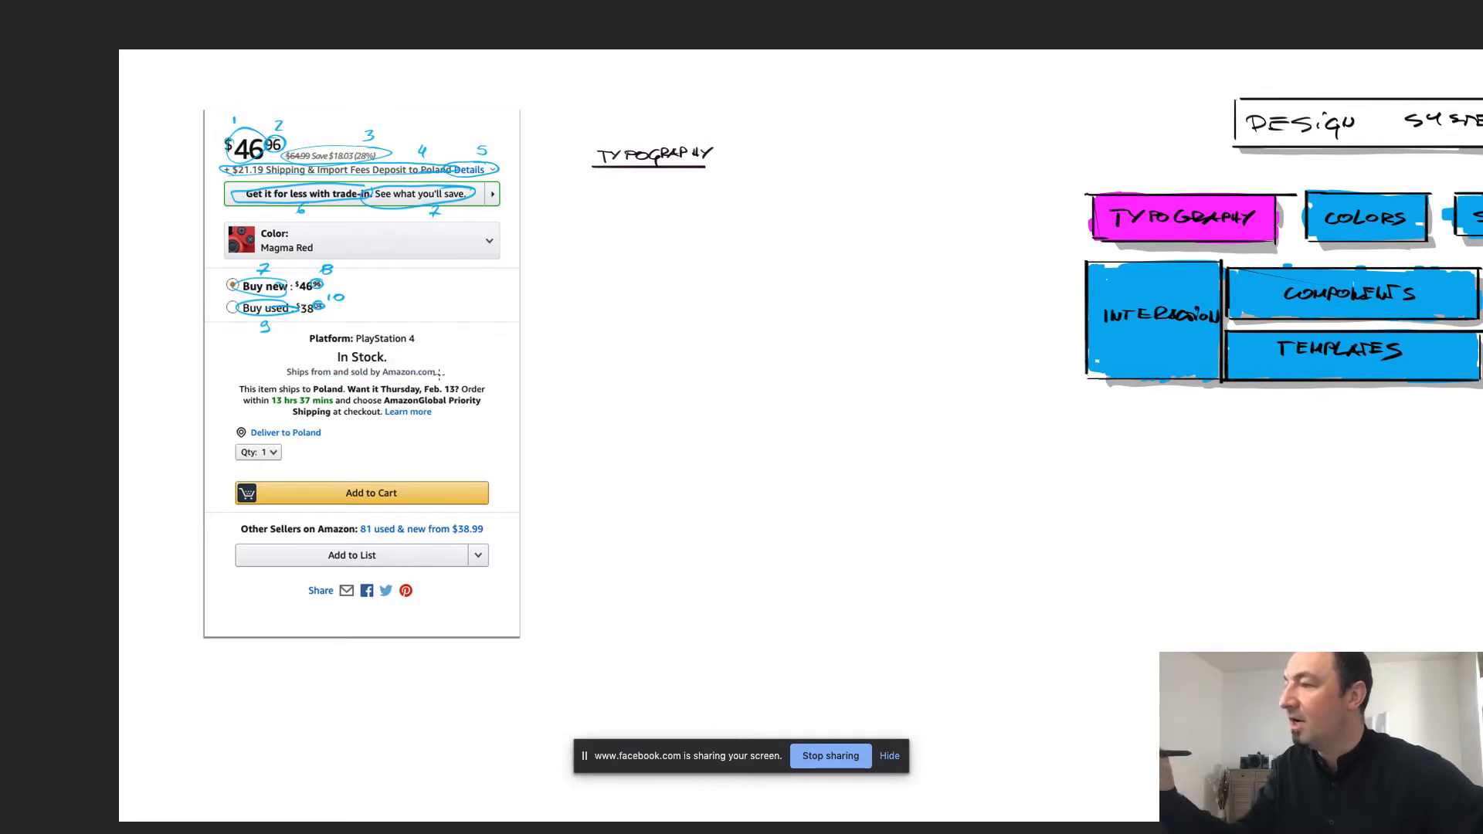
{"action": "mouse_move", "coordinate": [437, 372]}
{"action": "left_mouse_down"}
{"action": "mouse_move", "coordinate": [538, 275]}
{"action": "mouse_move", "coordinate": [453, 166]}
{"action": "left_mouse_up"}
{"action": "key", "text": "ctrl+z"}
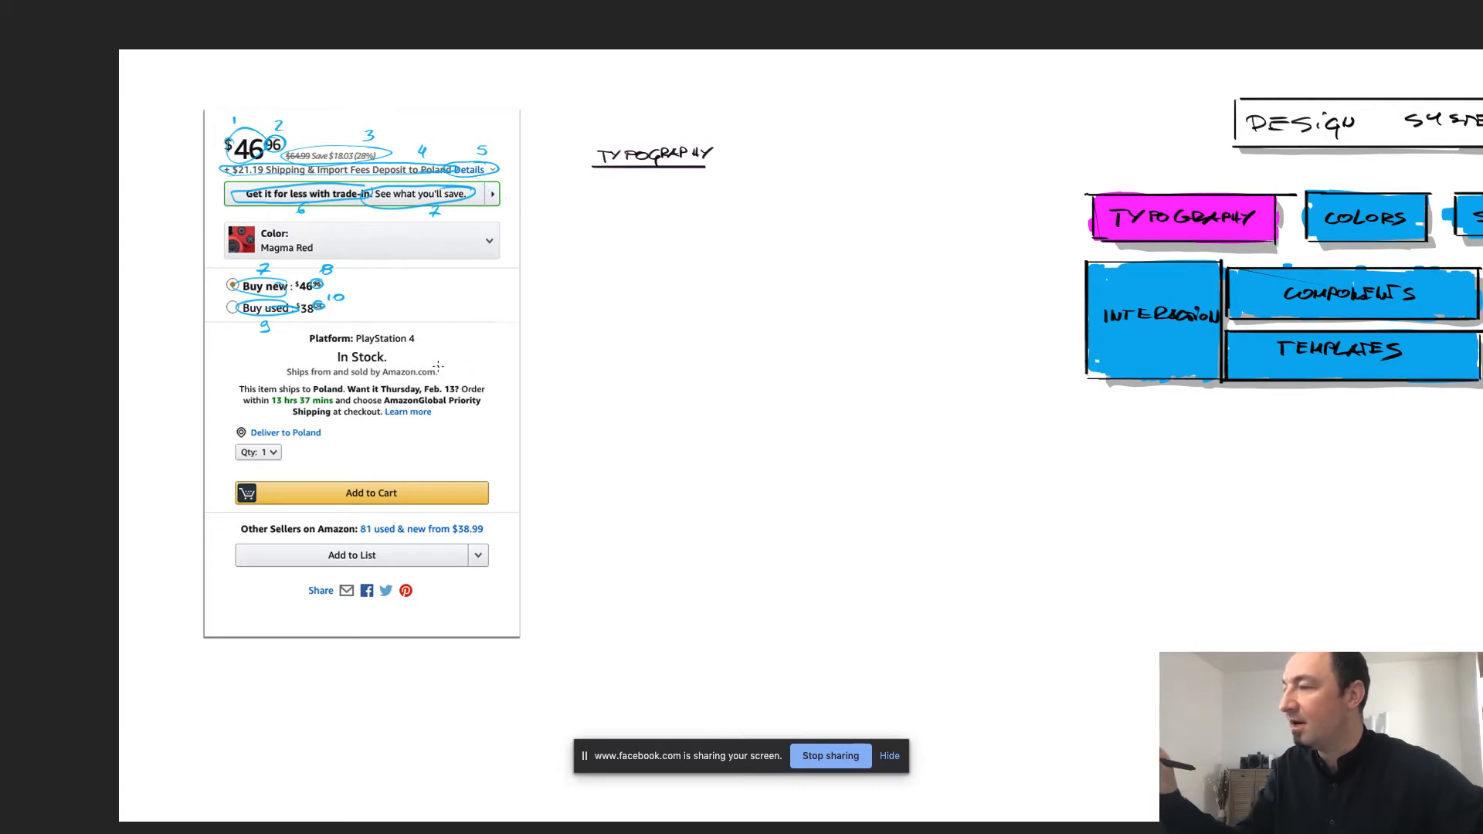
Circle "Ships from and sold by Amazon.com.", "This item ships to" and the bold Poland delivery text, numbering them 11, 12 and 13.
{"action": "mouse_move", "coordinate": [431, 366]}
{"action": "left_mouse_down"}
{"action": "mouse_move", "coordinate": [294, 376]}
{"action": "mouse_move", "coordinate": [450, 369]}
{"action": "mouse_move", "coordinate": [428, 361]}
{"action": "left_mouse_up"}
{"action": "left_click_drag", "start_coordinate": [434, 353], "coordinate": [433, 361]}
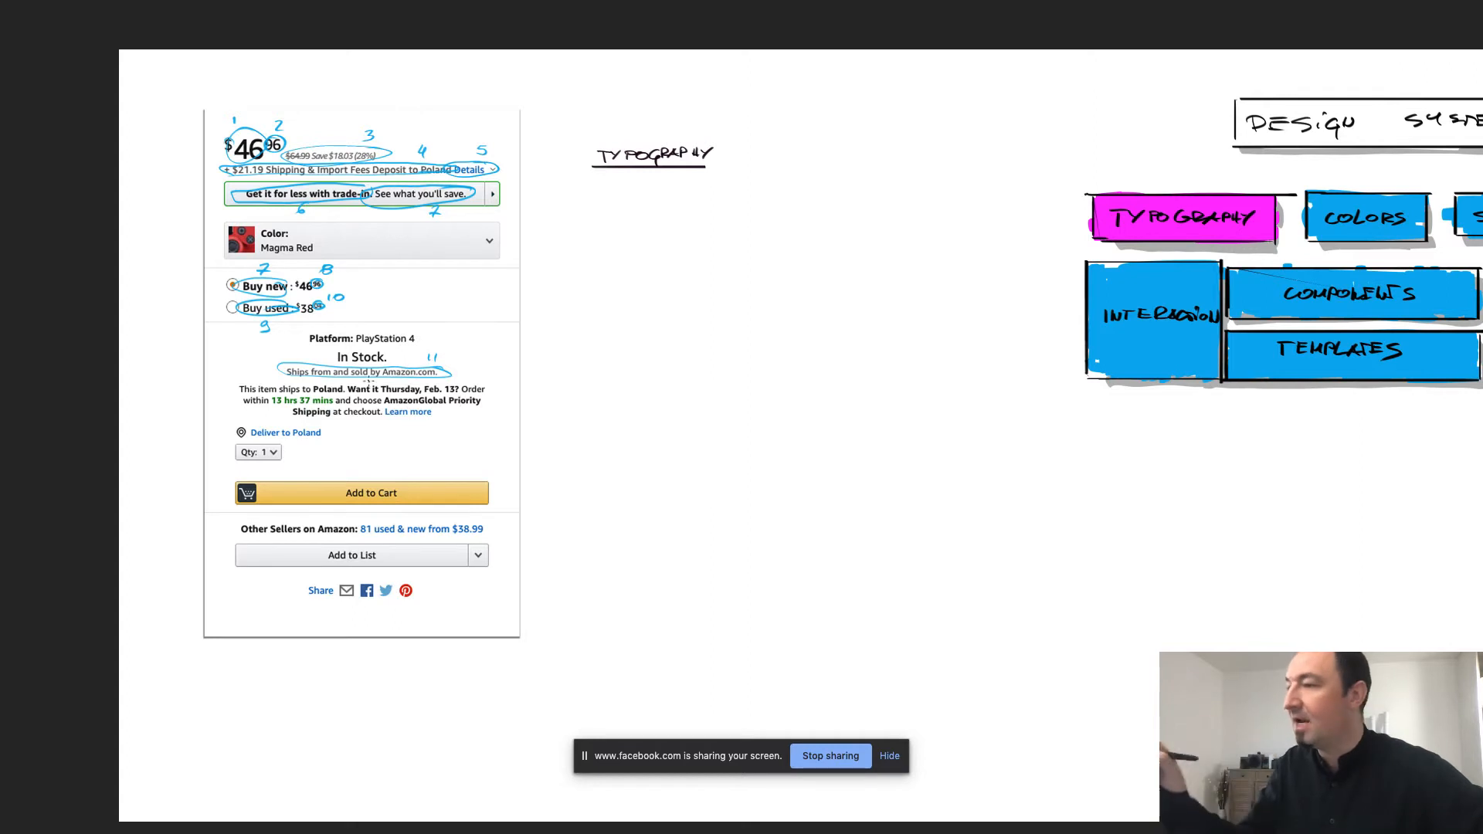
{"action": "mouse_move", "coordinate": [313, 395]}
{"action": "left_mouse_down"}
{"action": "mouse_move", "coordinate": [243, 400]}
{"action": "mouse_move", "coordinate": [258, 407]}
{"action": "mouse_move", "coordinate": [233, 387]}
{"action": "mouse_move", "coordinate": [314, 391]}
{"action": "left_mouse_up"}
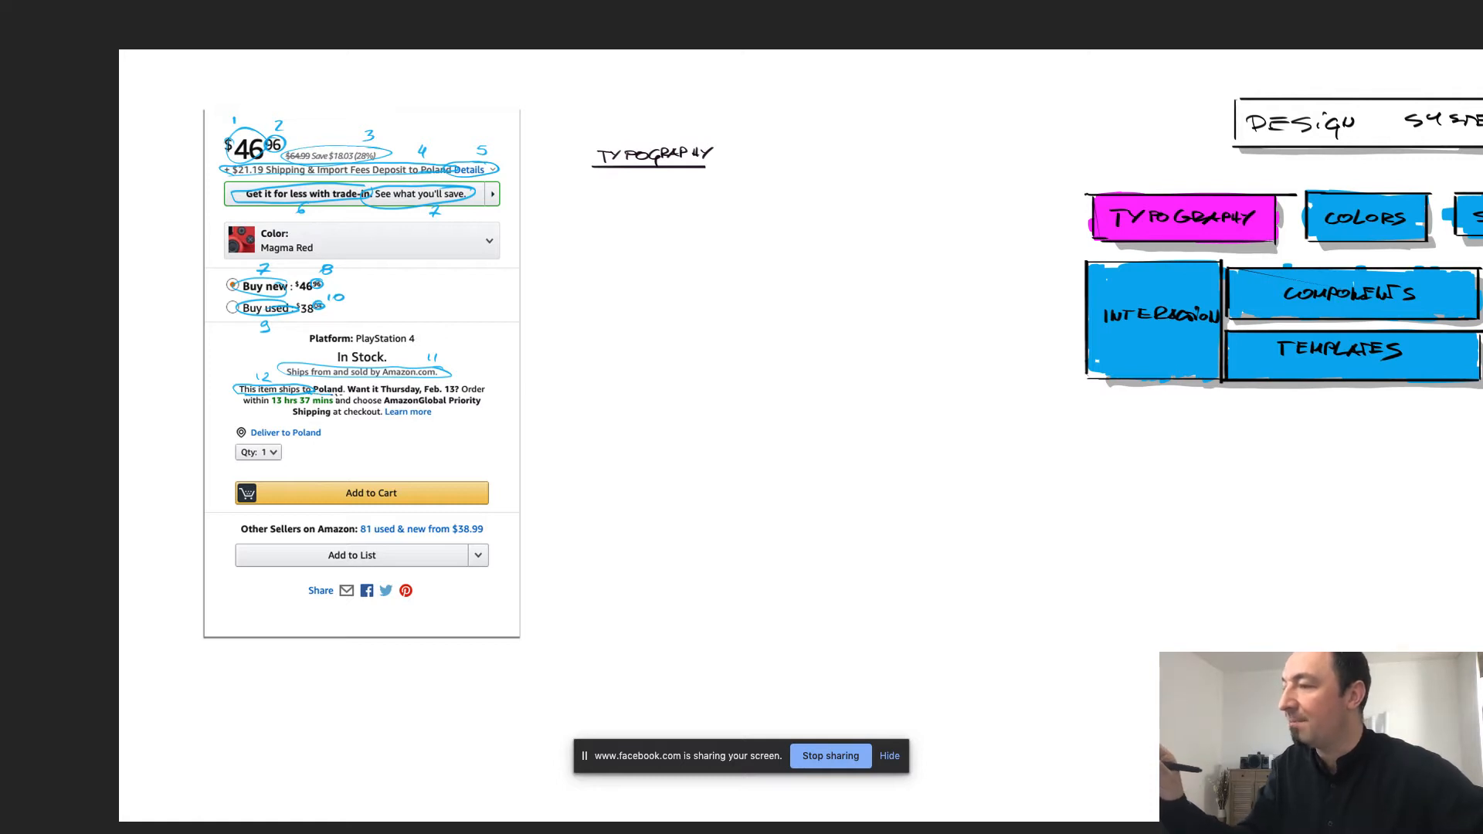
{"action": "mouse_move", "coordinate": [336, 394]}
{"action": "left_mouse_down"}
{"action": "mouse_move", "coordinate": [457, 390]}
{"action": "mouse_move", "coordinate": [319, 384]}
{"action": "left_mouse_up"}
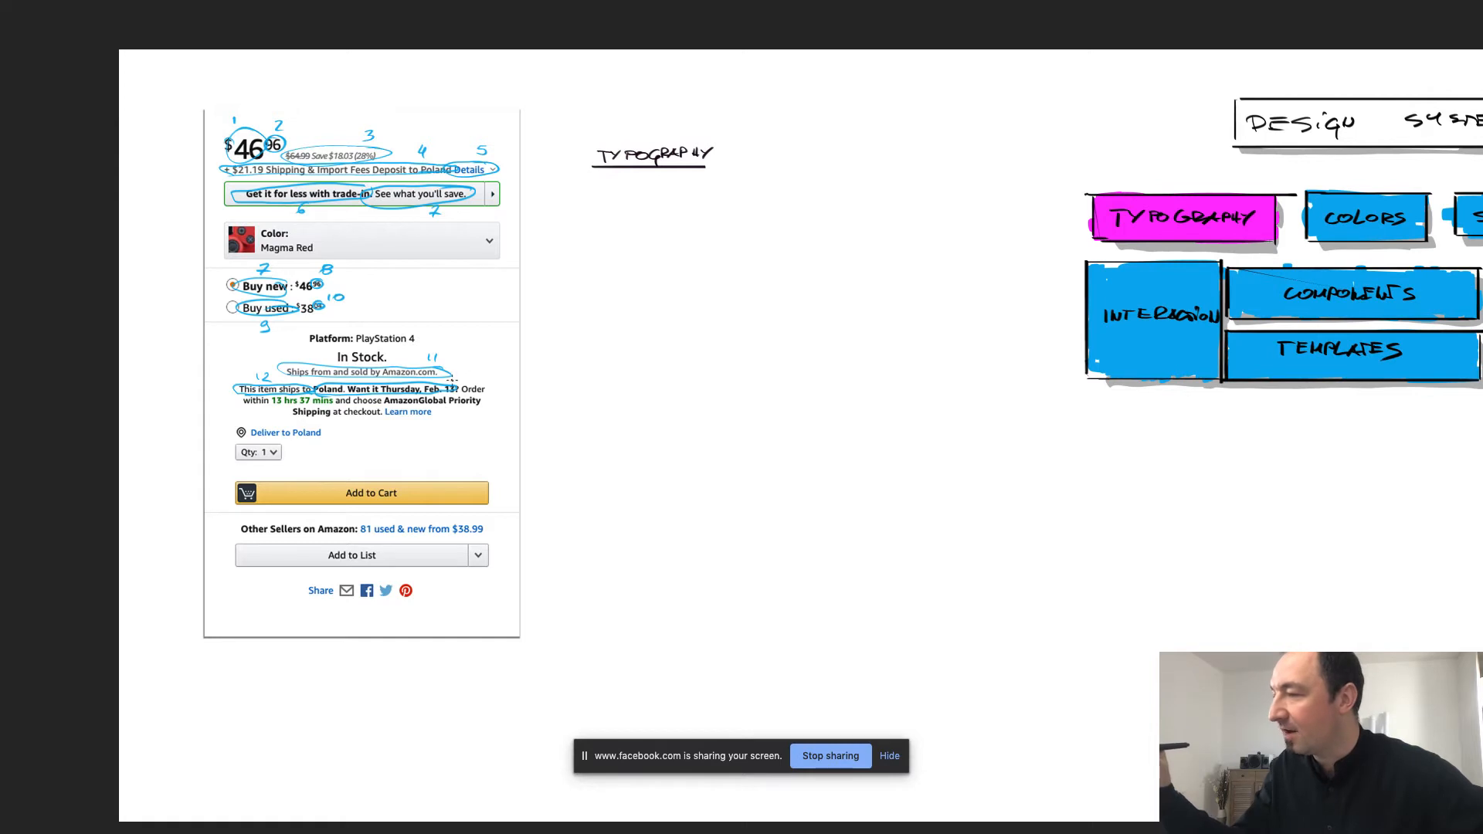
{"action": "left_click_drag", "start_coordinate": [456, 370], "coordinate": [463, 379]}
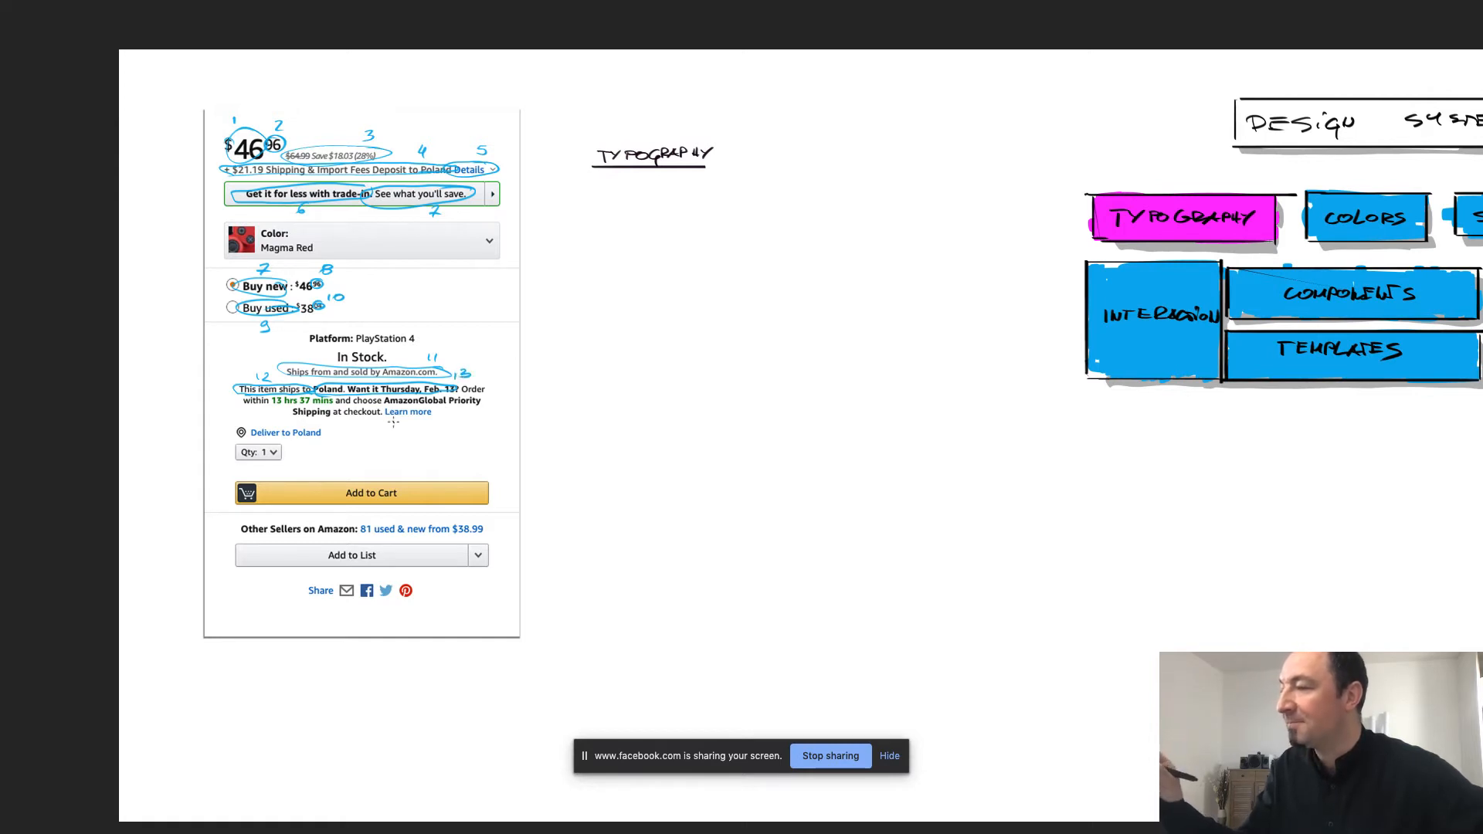
Circle "13 hrs 37 mins" and "Learn more" in the delivery text, numbering them 14 and 15.
{"action": "mouse_move", "coordinate": [274, 402]}
{"action": "left_mouse_down"}
{"action": "mouse_move", "coordinate": [340, 400]}
{"action": "mouse_move", "coordinate": [270, 398]}
{"action": "mouse_move", "coordinate": [274, 418]}
{"action": "left_mouse_up"}
{"action": "left_click_drag", "start_coordinate": [281, 410], "coordinate": [284, 418]}
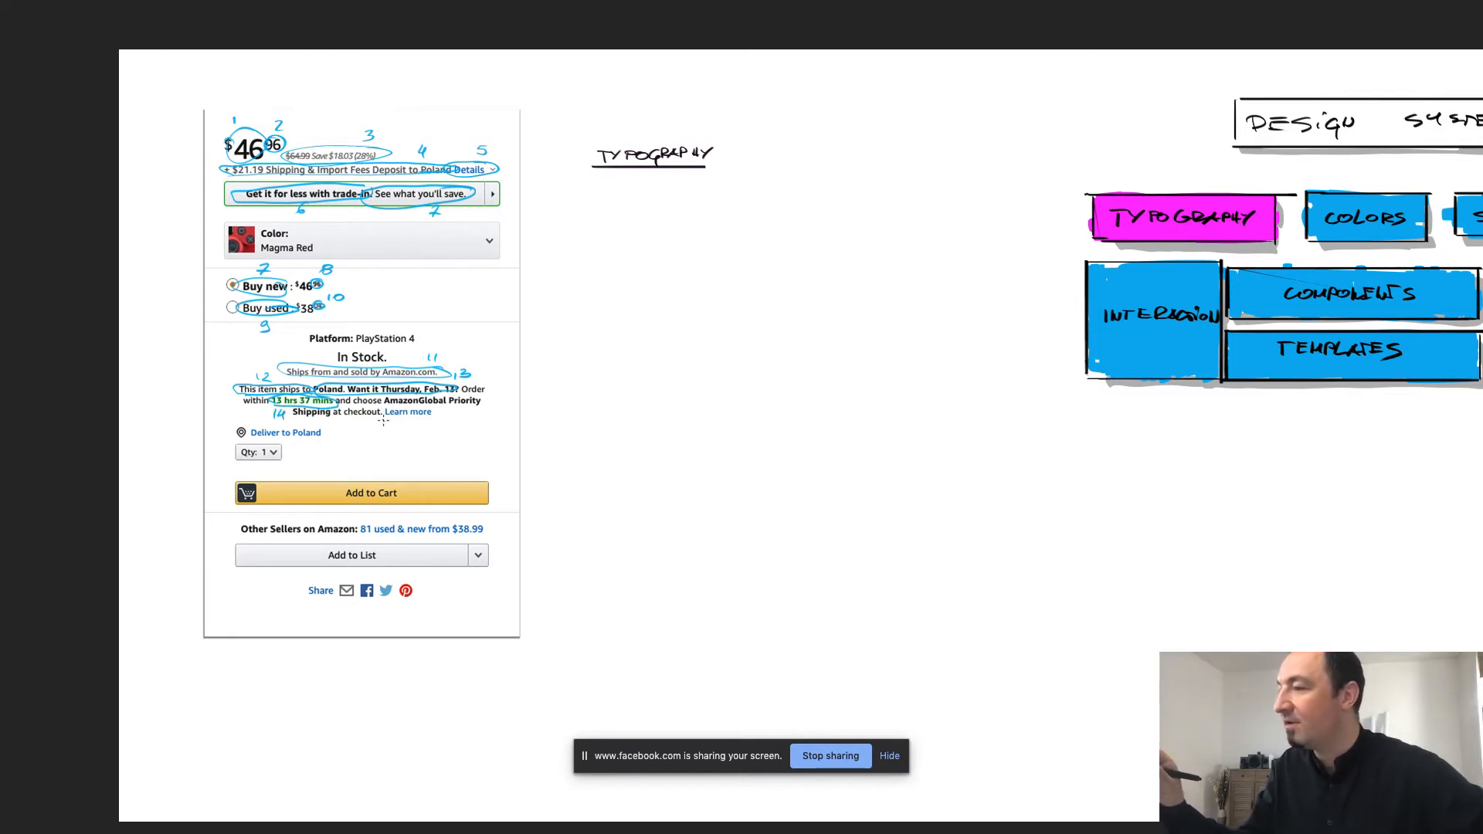
{"action": "left_click_drag", "start_coordinate": [384, 421], "coordinate": [408, 432]}
{"action": "left_click_drag", "start_coordinate": [412, 423], "coordinate": [420, 422]}
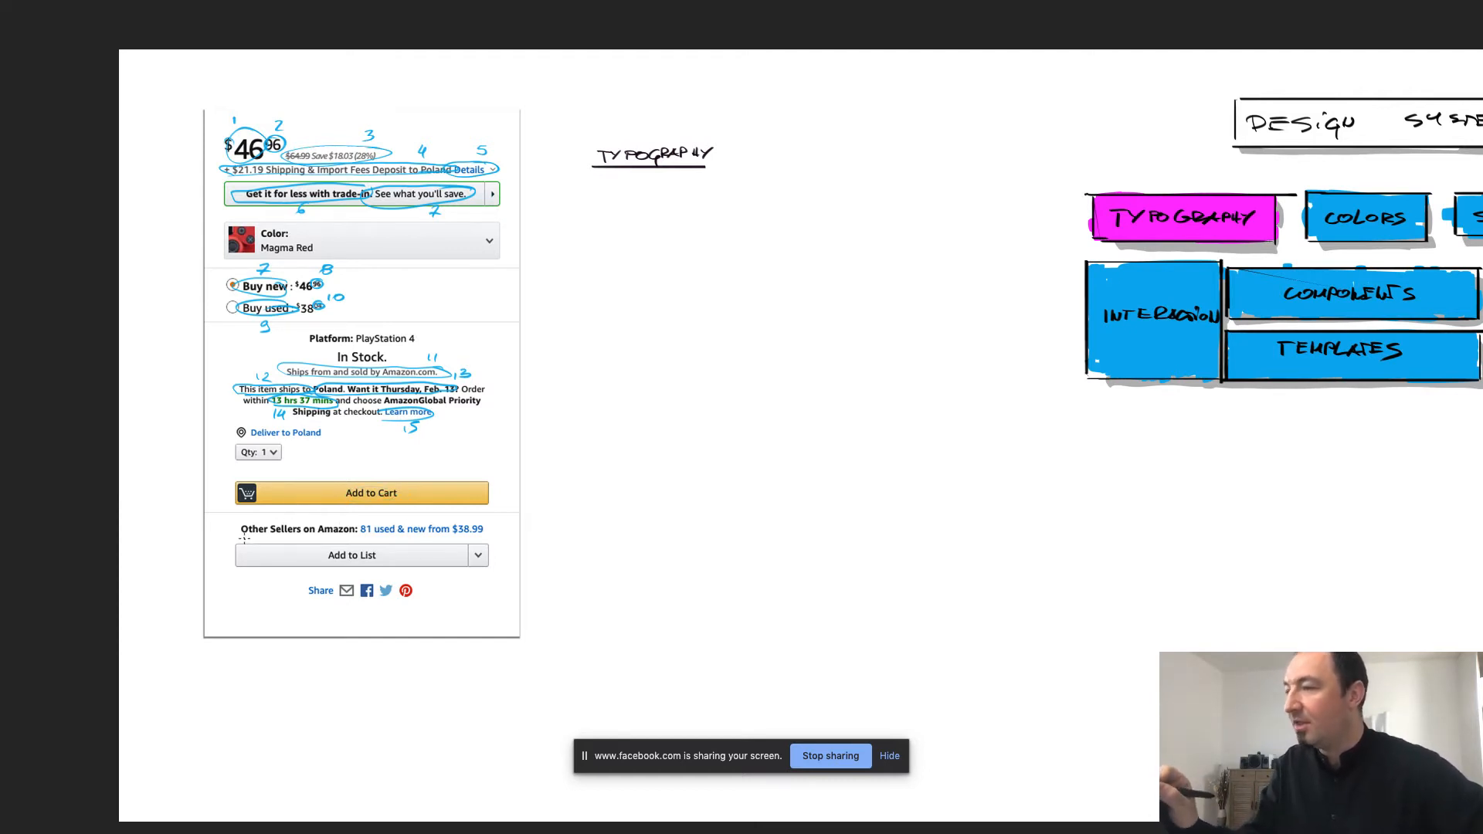
{"action": "mouse_move", "coordinate": [361, 538]}
{"action": "left_mouse_down"}
{"action": "mouse_move", "coordinate": [478, 539]}
{"action": "mouse_move", "coordinate": [559, 315]}
{"action": "mouse_move", "coordinate": [499, 172]}
{"action": "left_mouse_up"}
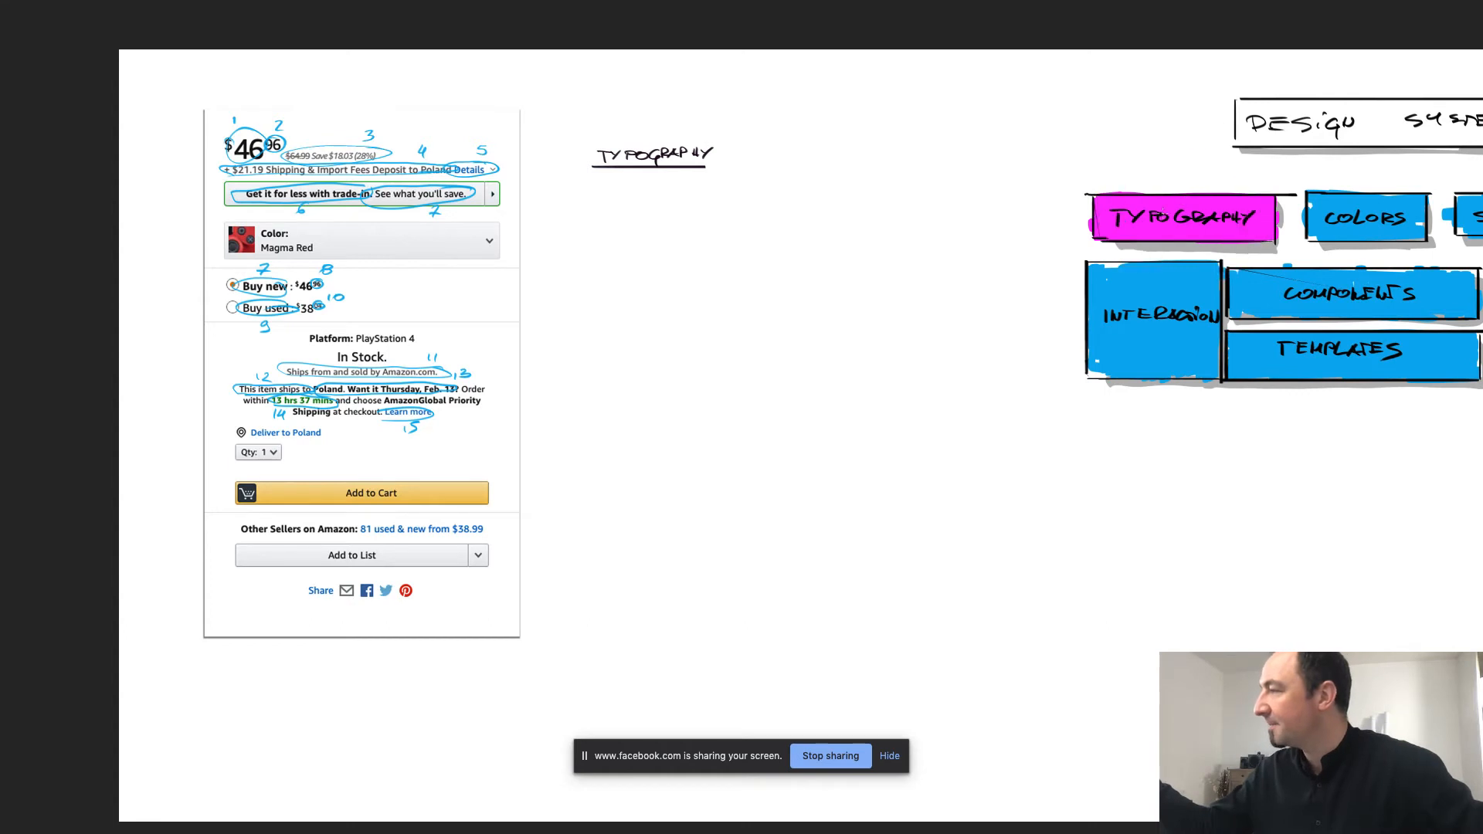
Write the bulleted note "15 DIFFERENT FONT STYLES" in black under the TYPOGRAPHY heading and frame the heading with a box.
{"action": "left_click", "coordinate": [1210, 220]}
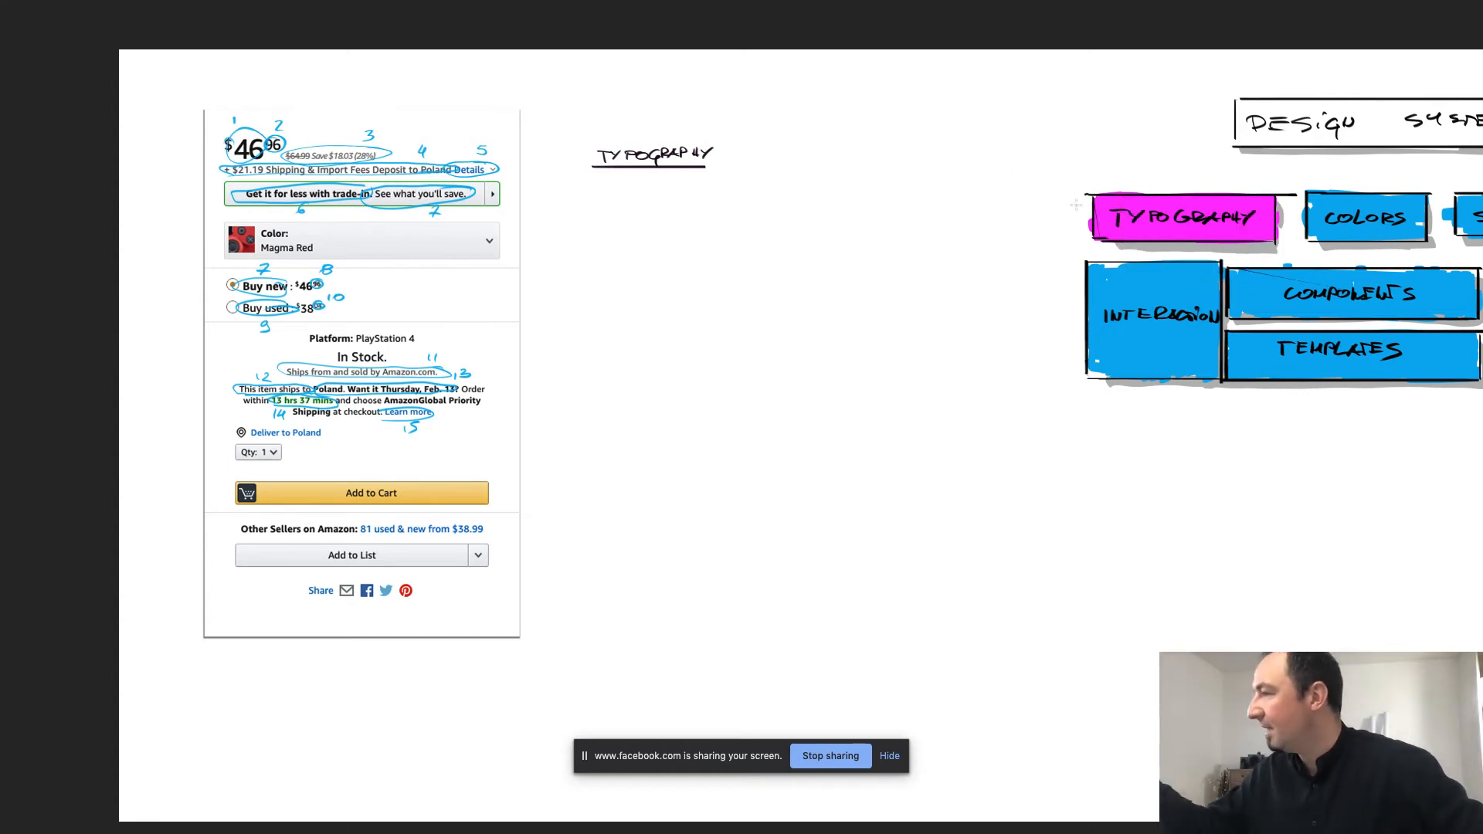
{"action": "mouse_move", "coordinate": [597, 197]}
{"action": "left_mouse_down"}
{"action": "mouse_move", "coordinate": [596, 212]}
{"action": "mouse_move", "coordinate": [875, 199]}
{"action": "left_mouse_up"}
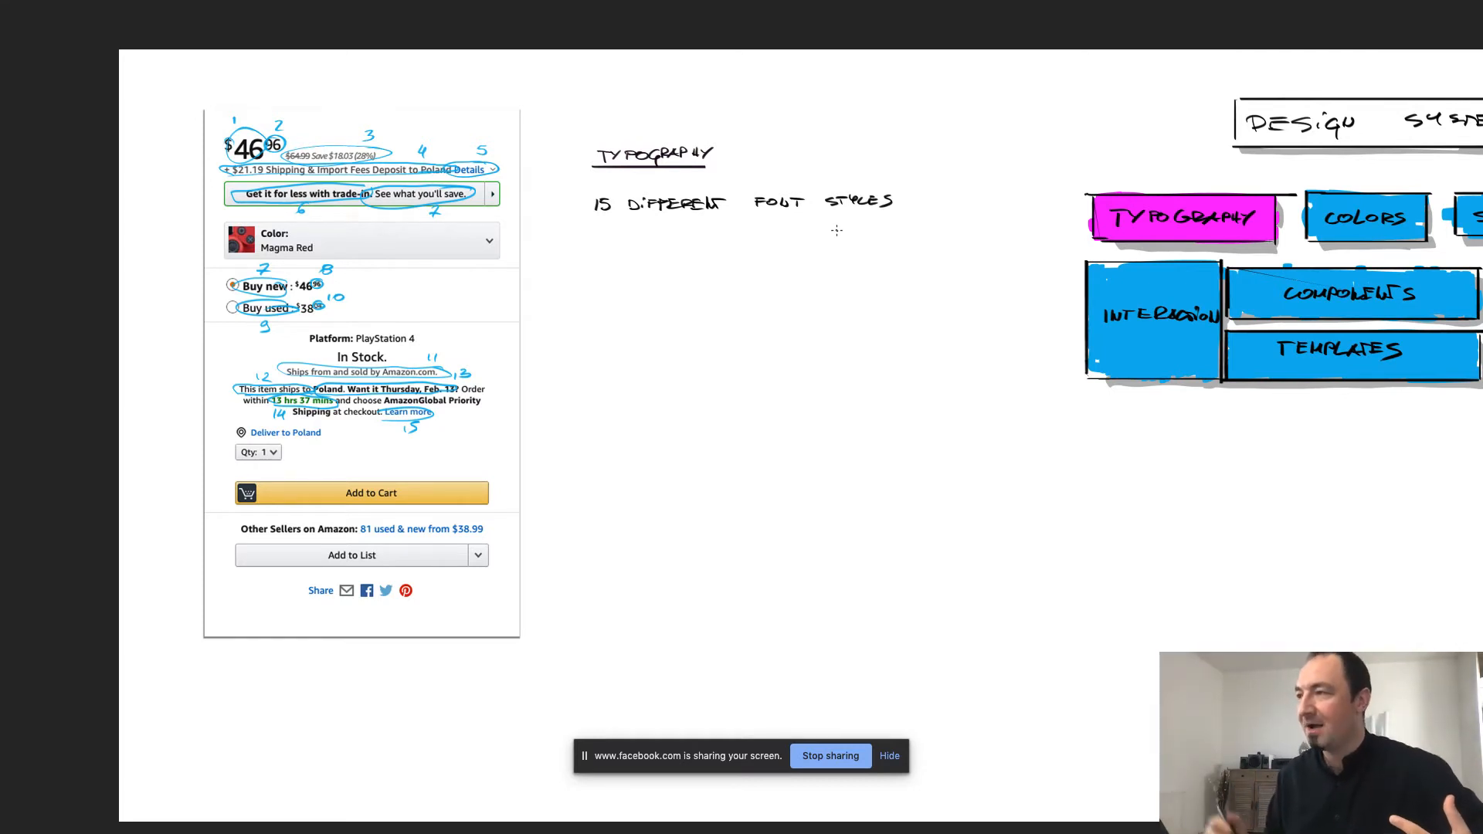
{"action": "left_click_drag", "start_coordinate": [585, 202], "coordinate": [583, 205]}
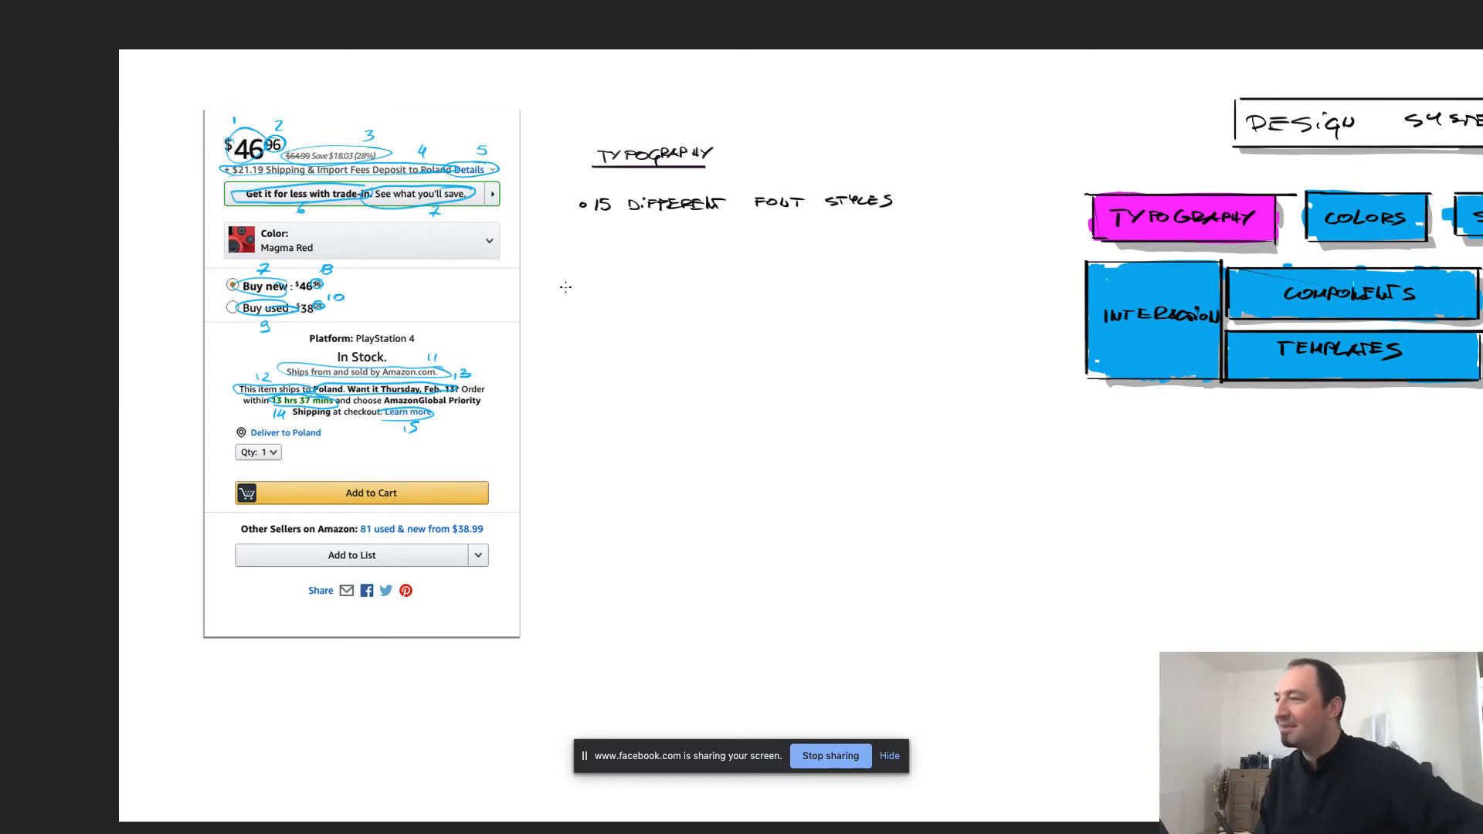
{"action": "mouse_move", "coordinate": [587, 163]}
{"action": "left_mouse_down"}
{"action": "mouse_move", "coordinate": [587, 133]}
{"action": "mouse_move", "coordinate": [730, 133]}
{"action": "mouse_move", "coordinate": [720, 165]}
{"action": "left_mouse_up"}
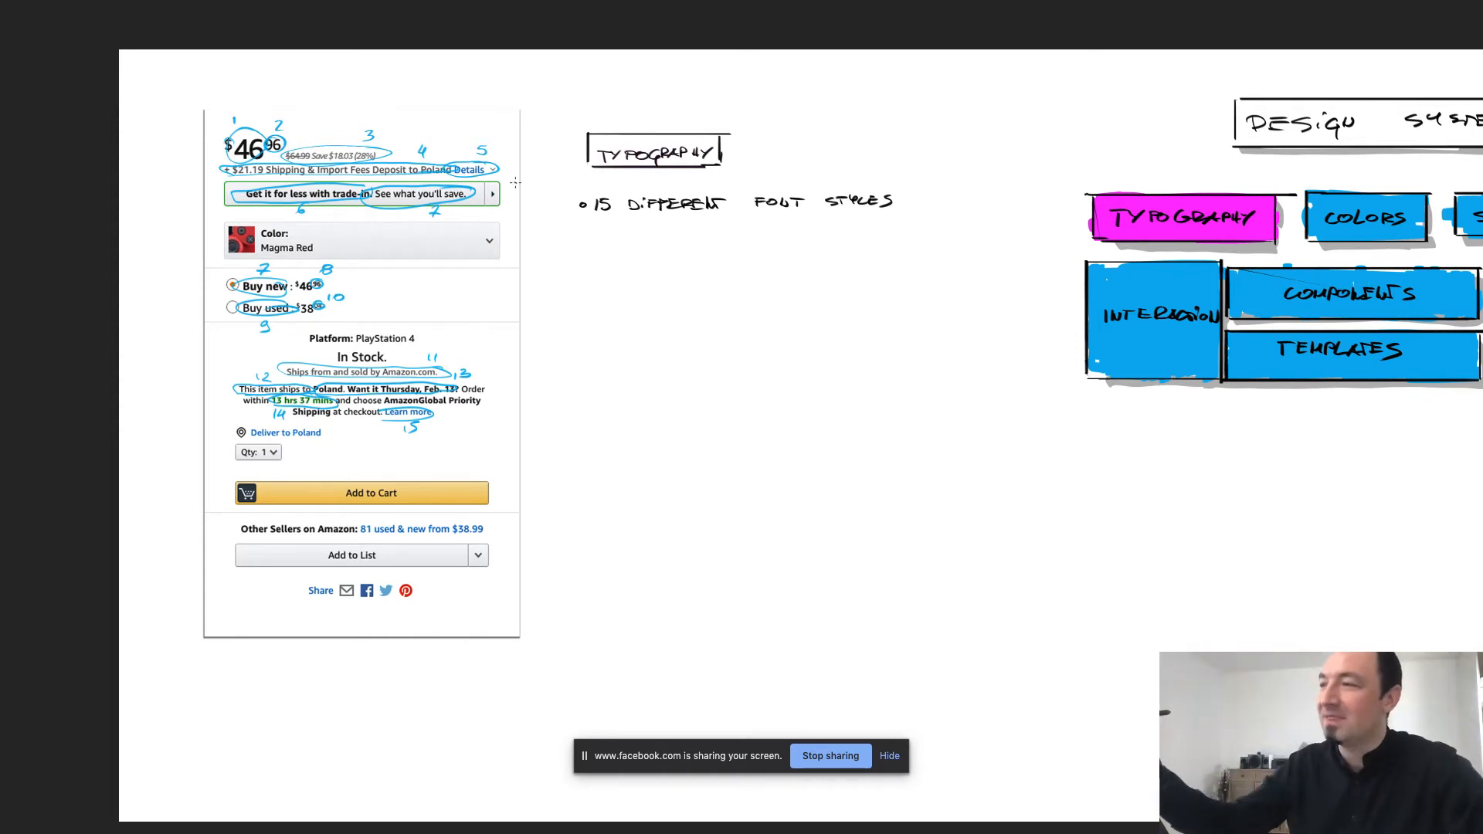
{"action": "mouse_move", "coordinate": [515, 182]}
{"action": "left_mouse_down"}
{"action": "mouse_move", "coordinate": [500, 423]}
{"action": "mouse_move", "coordinate": [261, 210]}
{"action": "mouse_move", "coordinate": [167, 444]}
{"action": "left_mouse_up"}
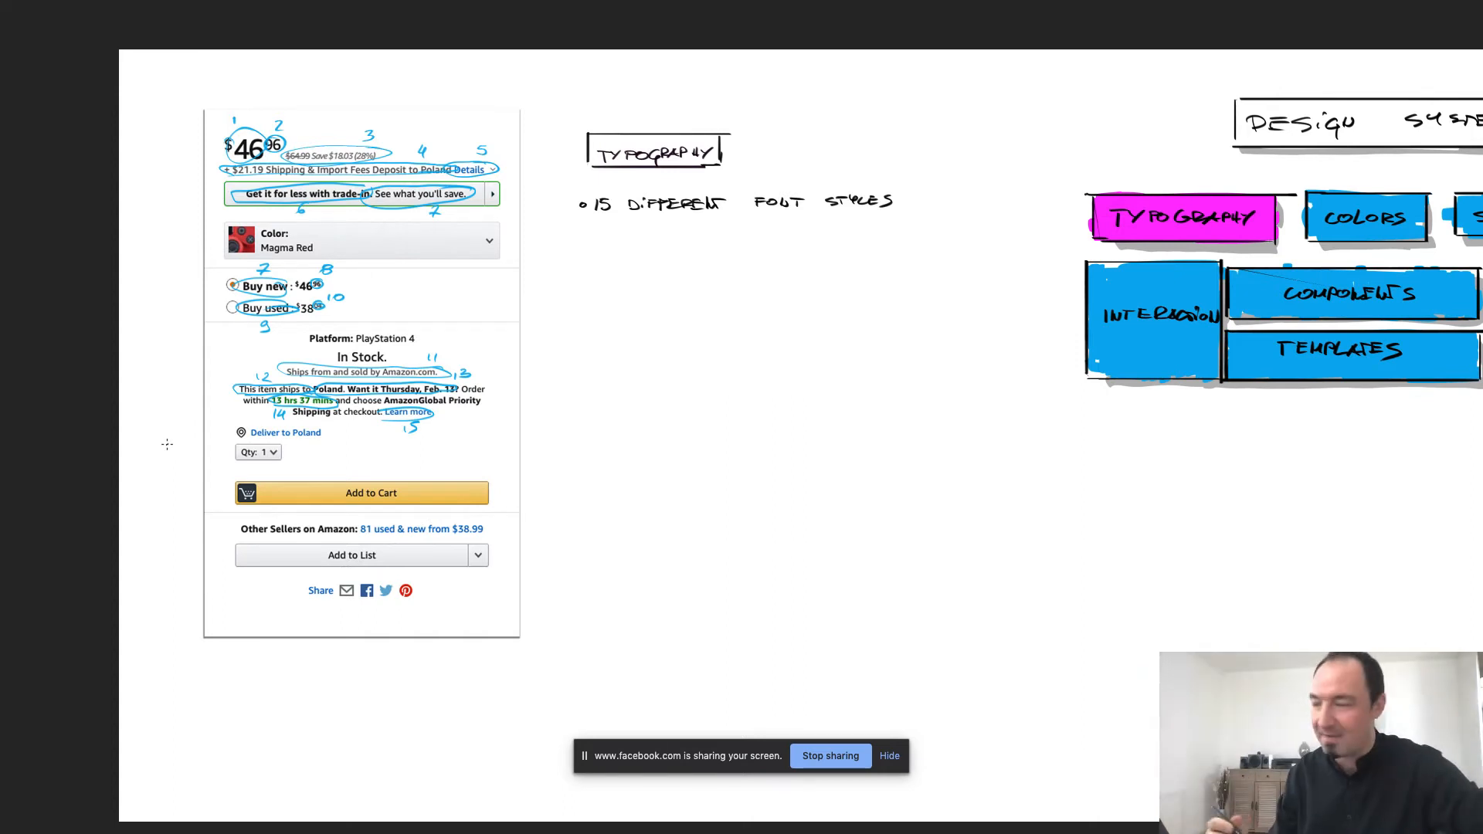
Hide the annotations on Layer 5 and add a new empty layer, returning to the full-screen canvas view.
{"action": "key", "text": "f"}
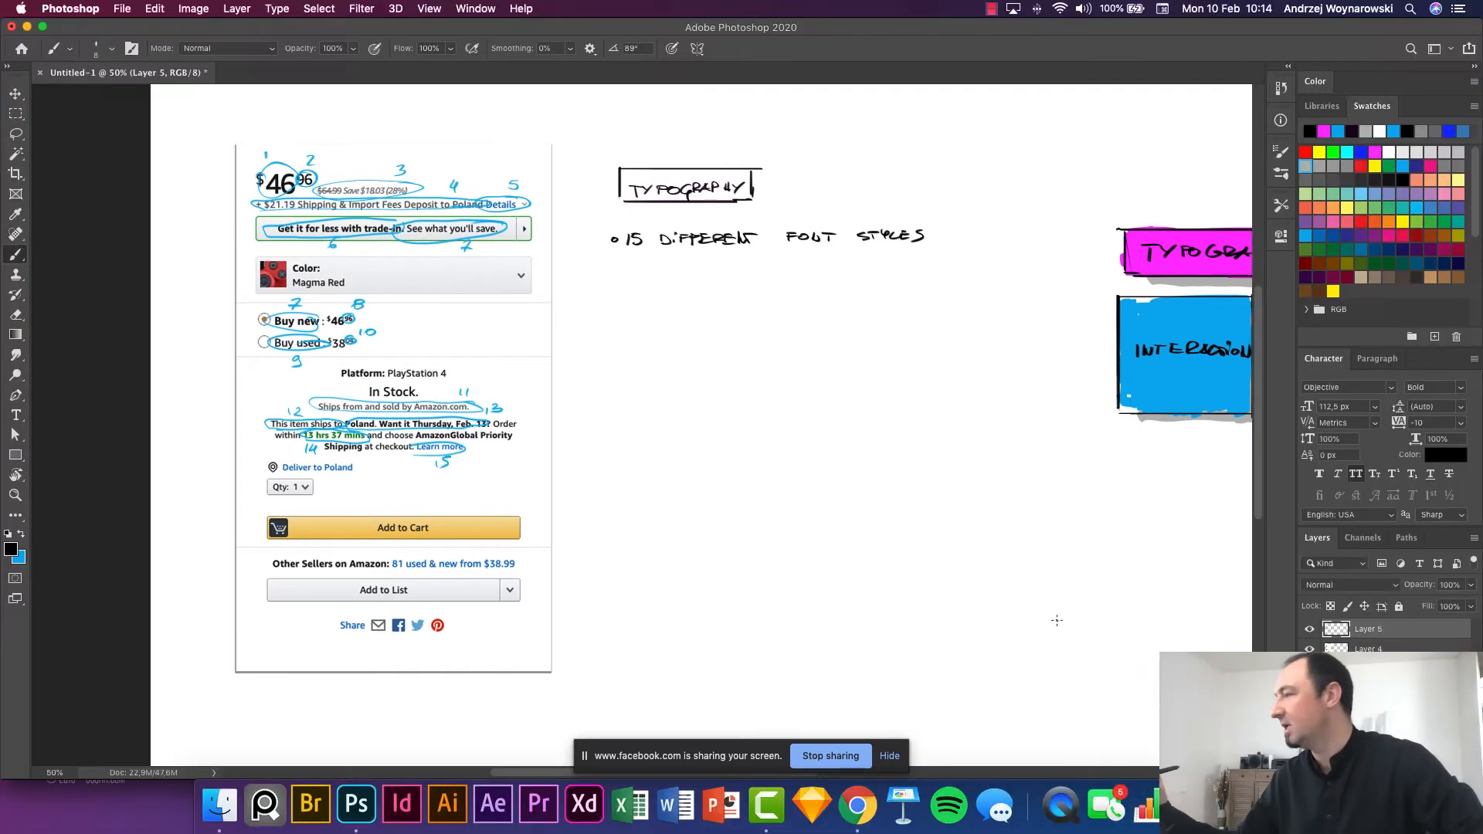
{"action": "left_click", "coordinate": [1309, 630]}
{"action": "key", "text": "alt+shift+super+n"}
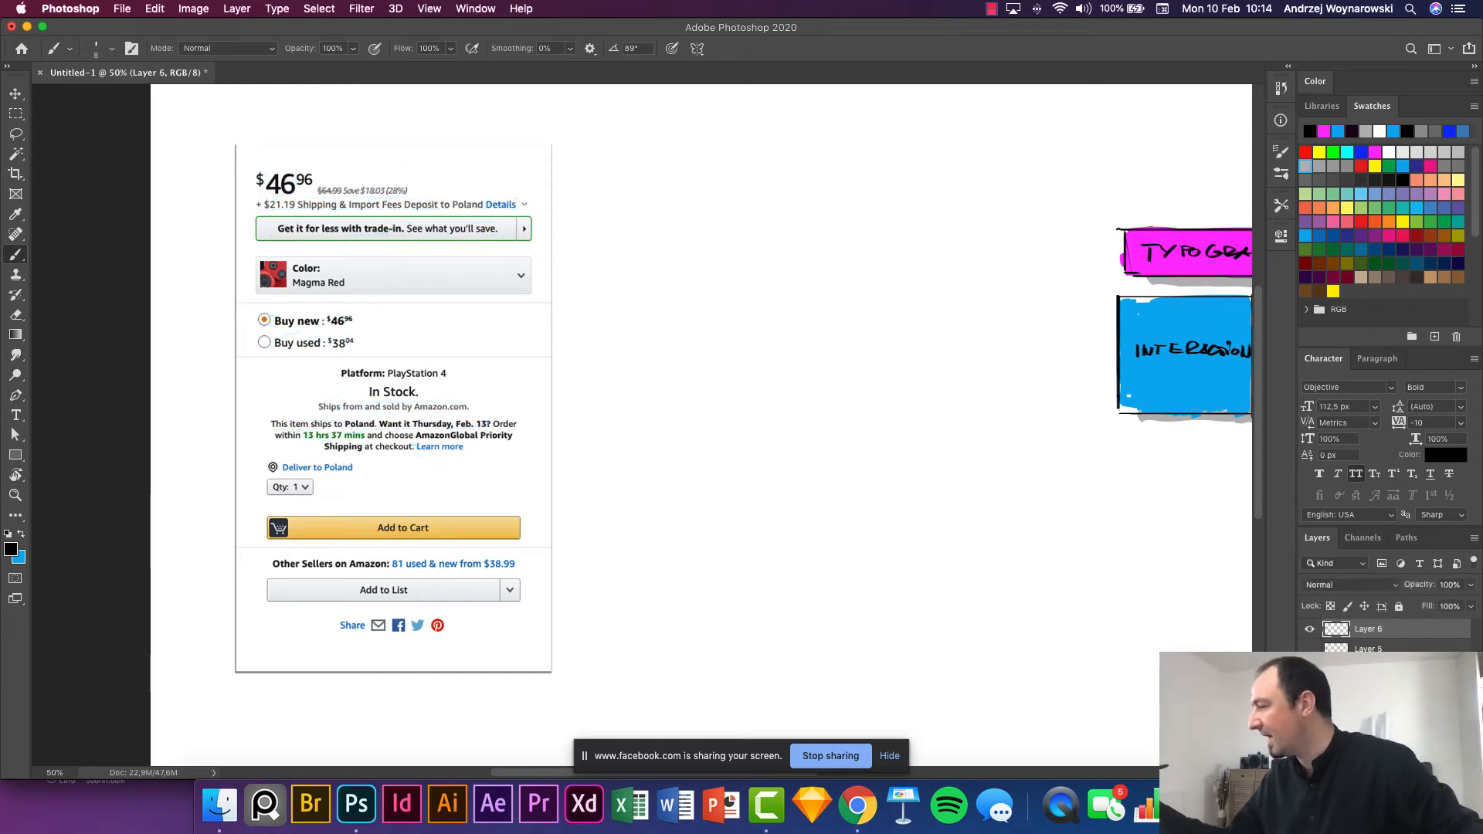
{"action": "key", "text": "f"}
{"action": "key", "text": "f"}
{"action": "left_click_drag", "start_coordinate": [628, 364], "coordinate": [631, 490]}
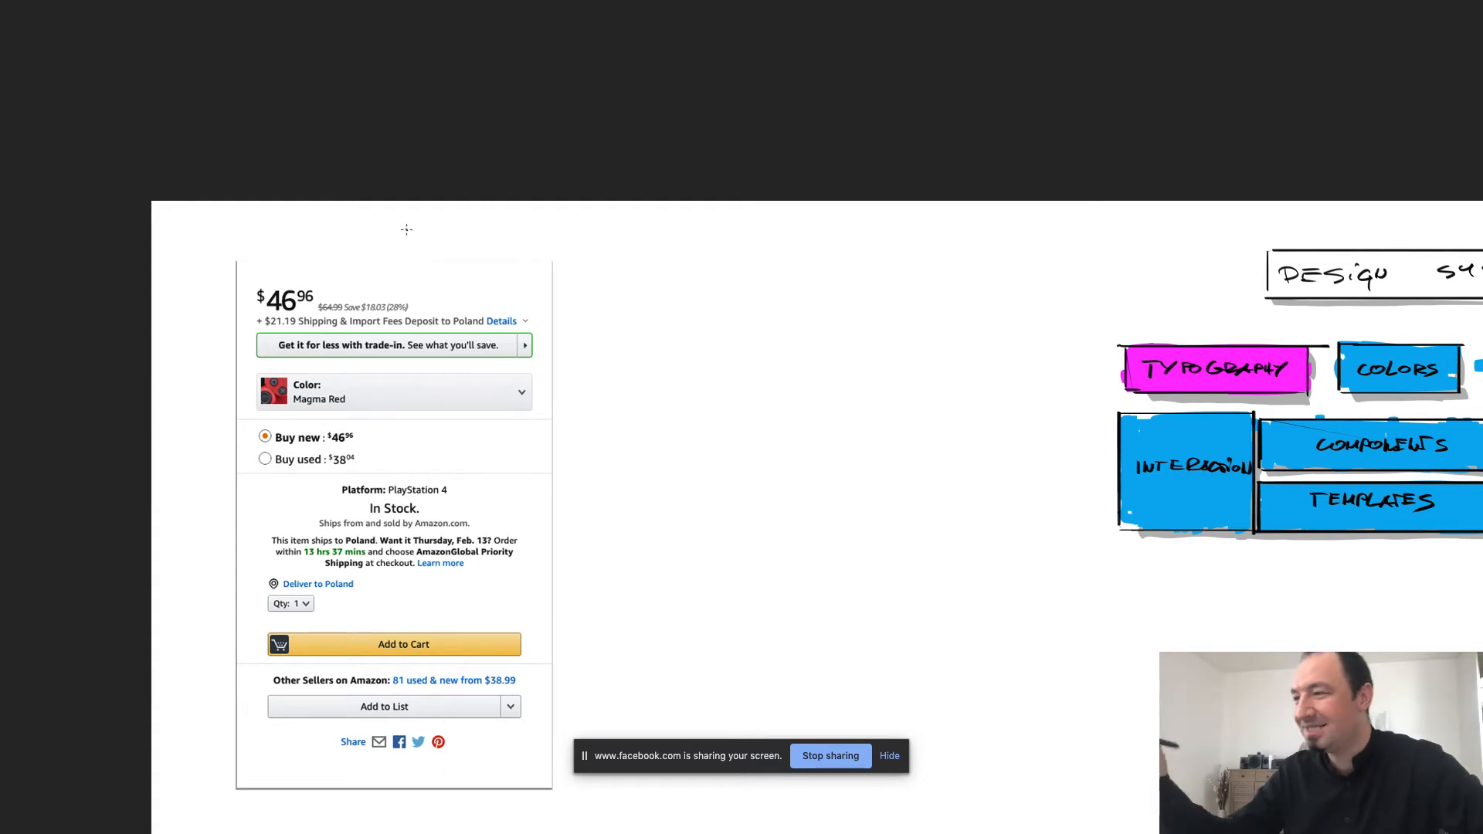
Try circling the large 46 of the price in black, and undo the mark.
{"action": "mouse_move", "coordinate": [537, 273]}
{"action": "left_mouse_down"}
{"action": "mouse_move", "coordinate": [192, 363]}
{"action": "mouse_move", "coordinate": [530, 497]}
{"action": "mouse_move", "coordinate": [532, 325]}
{"action": "left_mouse_up"}
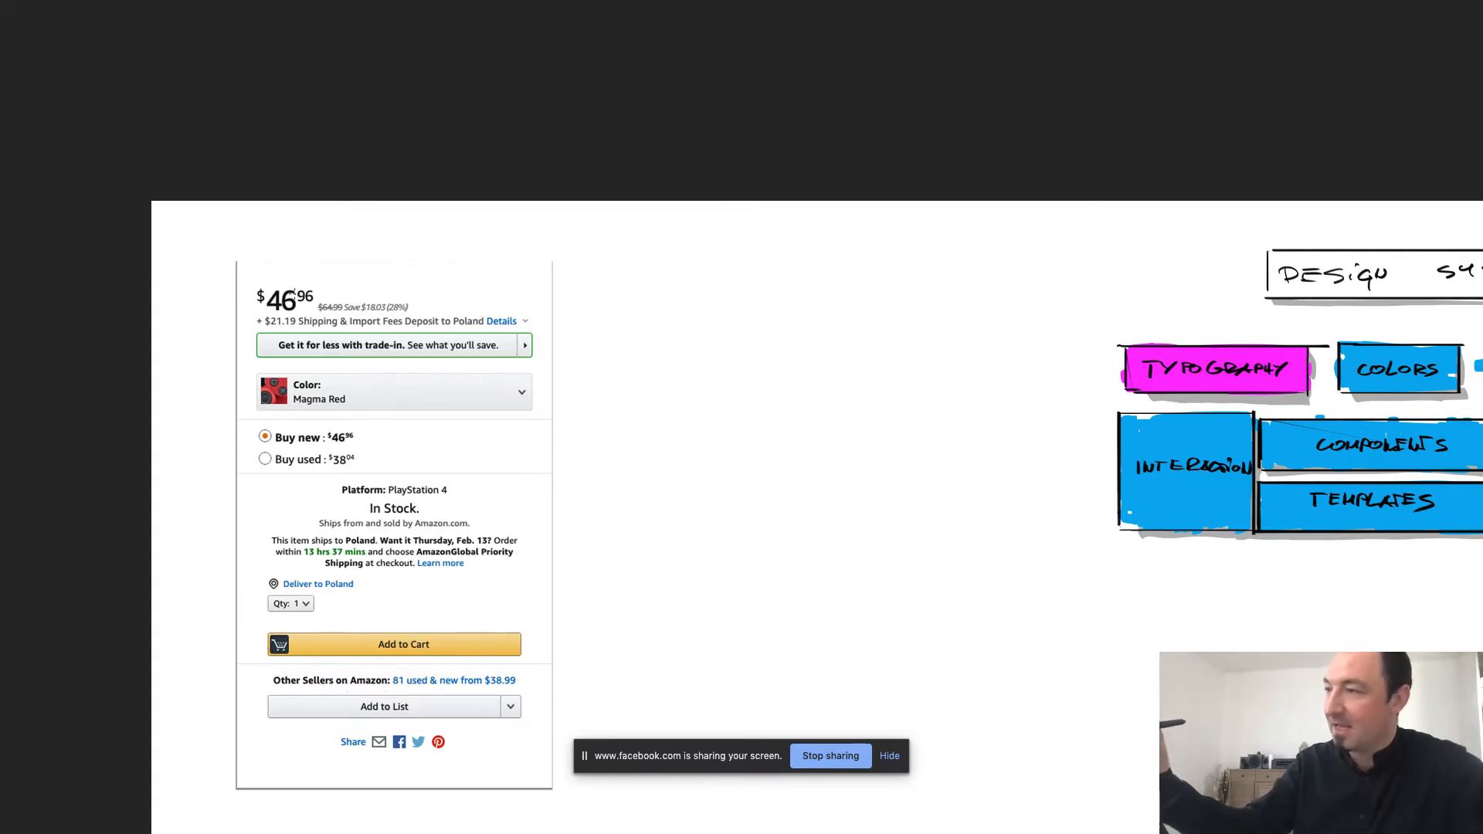
{"action": "mouse_move", "coordinate": [294, 289]}
{"action": "left_mouse_down"}
{"action": "mouse_move", "coordinate": [272, 313]}
{"action": "mouse_move", "coordinate": [280, 284]}
{"action": "left_mouse_up"}
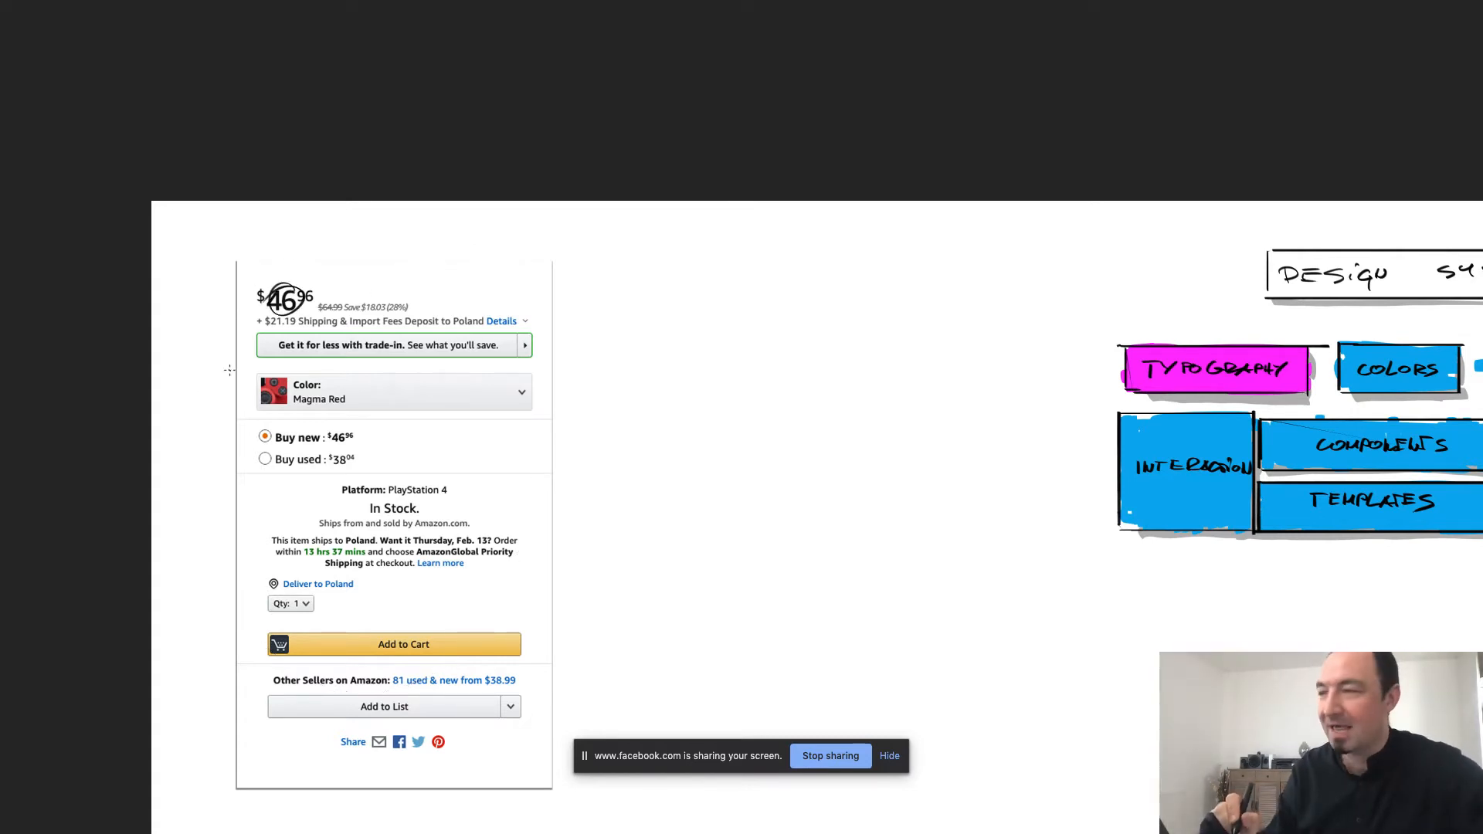
{"action": "key", "text": "ctrl+z"}
Sample the magenta of the TYPOGRAPHY block, try circling the price's 46 and "Buy new", and undo both circles.
{"action": "left_click", "coordinate": [1288, 384], "text": "alt"}
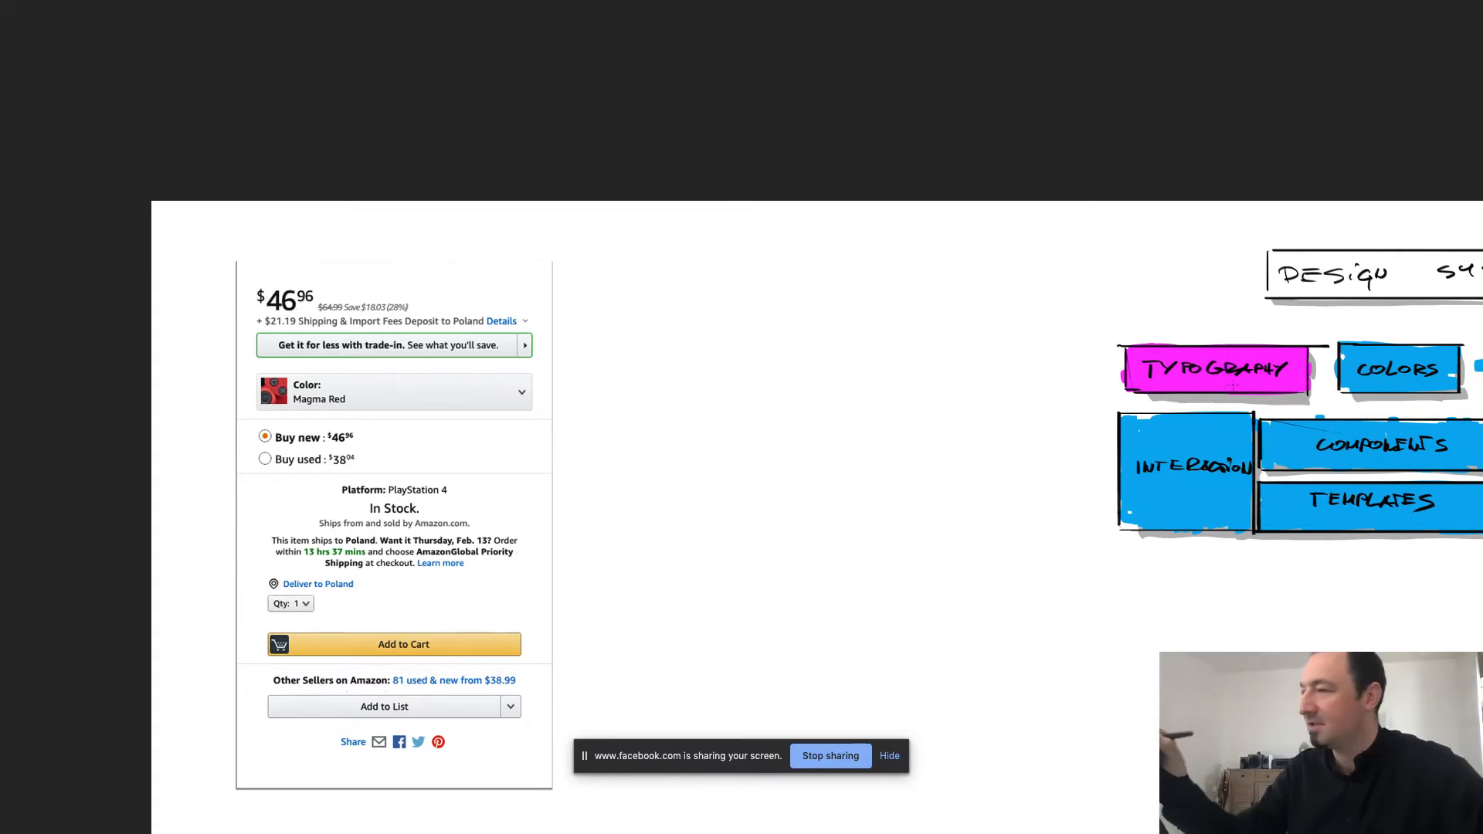
{"action": "left_click_drag", "start_coordinate": [294, 286], "coordinate": [281, 283]}
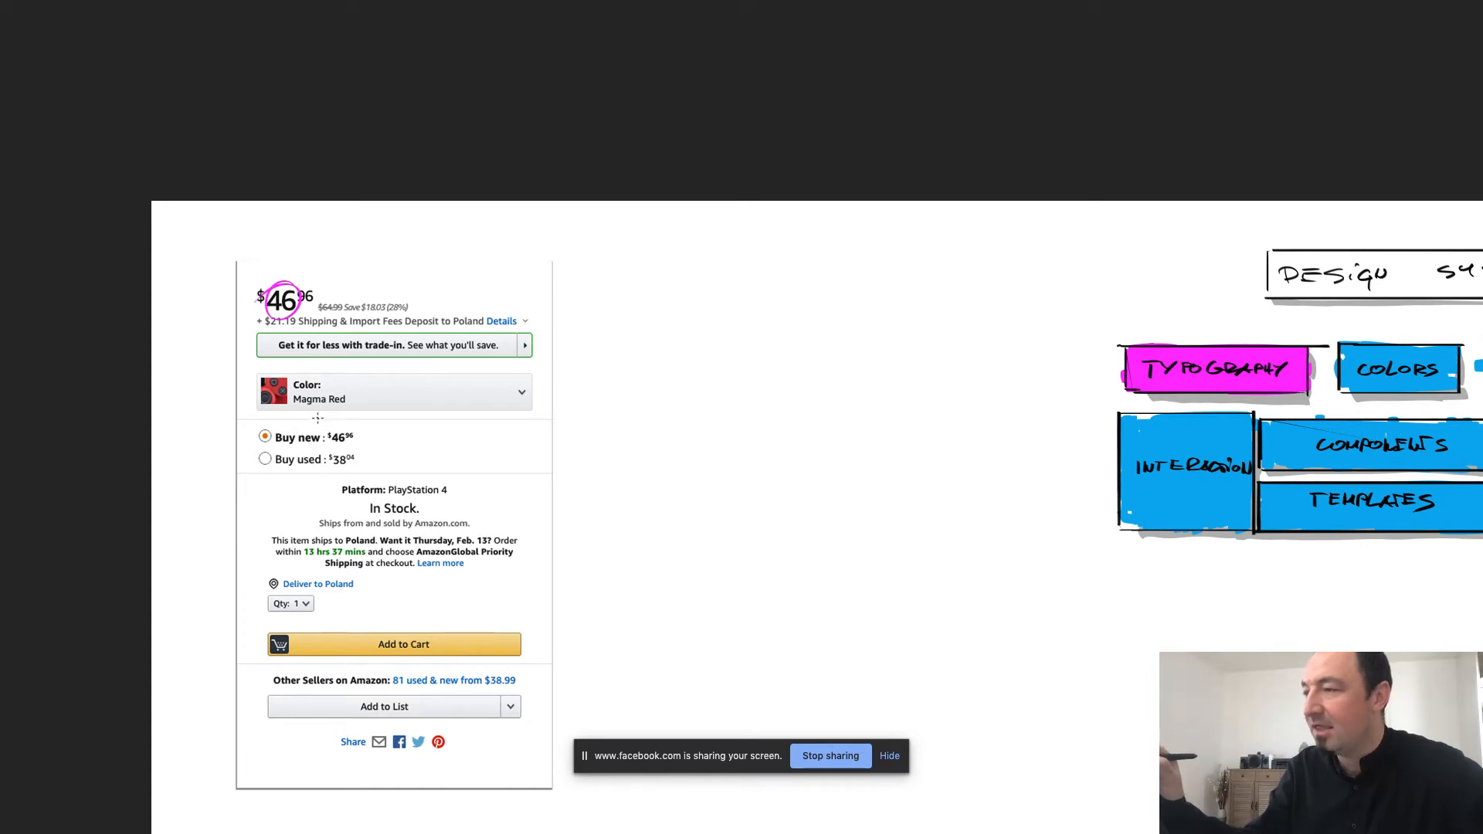
{"action": "mouse_move", "coordinate": [319, 430]}
{"action": "left_mouse_down"}
{"action": "mouse_move", "coordinate": [299, 428]}
{"action": "mouse_move", "coordinate": [324, 431]}
{"action": "left_mouse_up"}
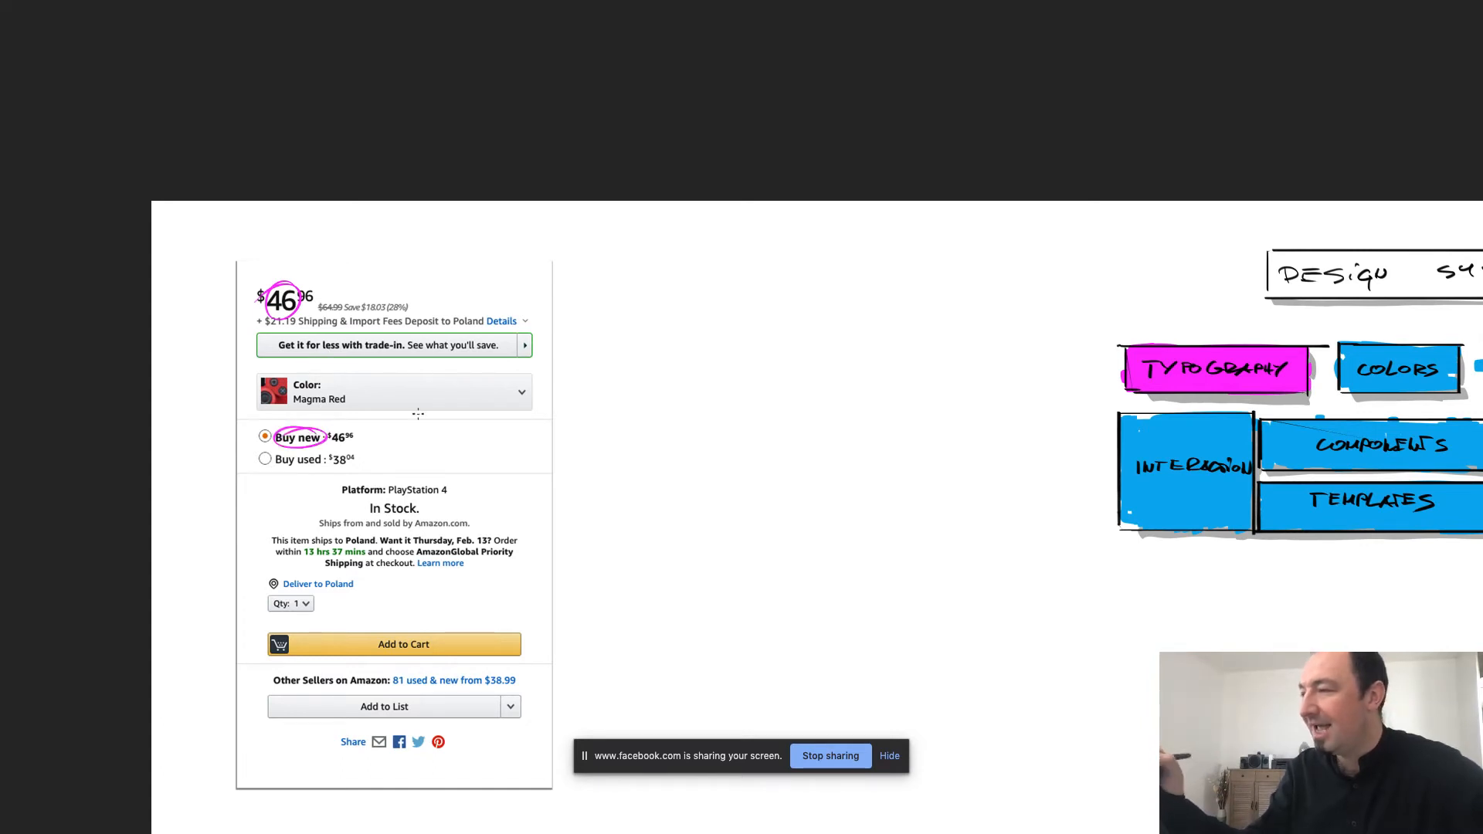
{"action": "key", "text": "ctrl+z"}
{"action": "key", "text": "ctrl+z"}
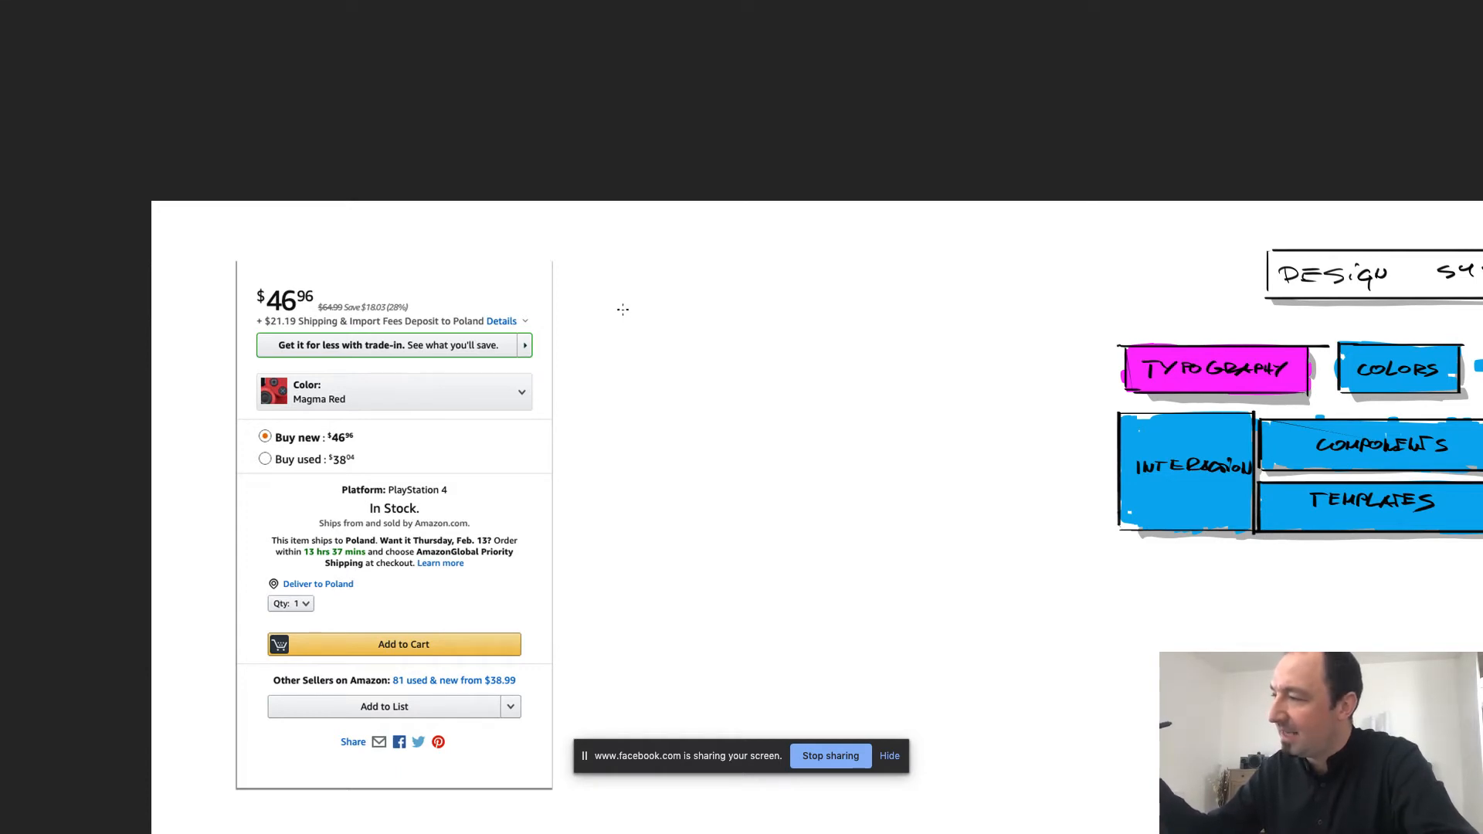
Write the magenta heading "PRIRITISATION OF IMPORTANCE" beside the purchase box and add a black bullet below it.
{"action": "mouse_move", "coordinate": [622, 306]}
{"action": "left_mouse_down"}
{"action": "mouse_move", "coordinate": [623, 325]}
{"action": "mouse_move", "coordinate": [685, 306]}
{"action": "mouse_move", "coordinate": [834, 321]}
{"action": "left_mouse_up"}
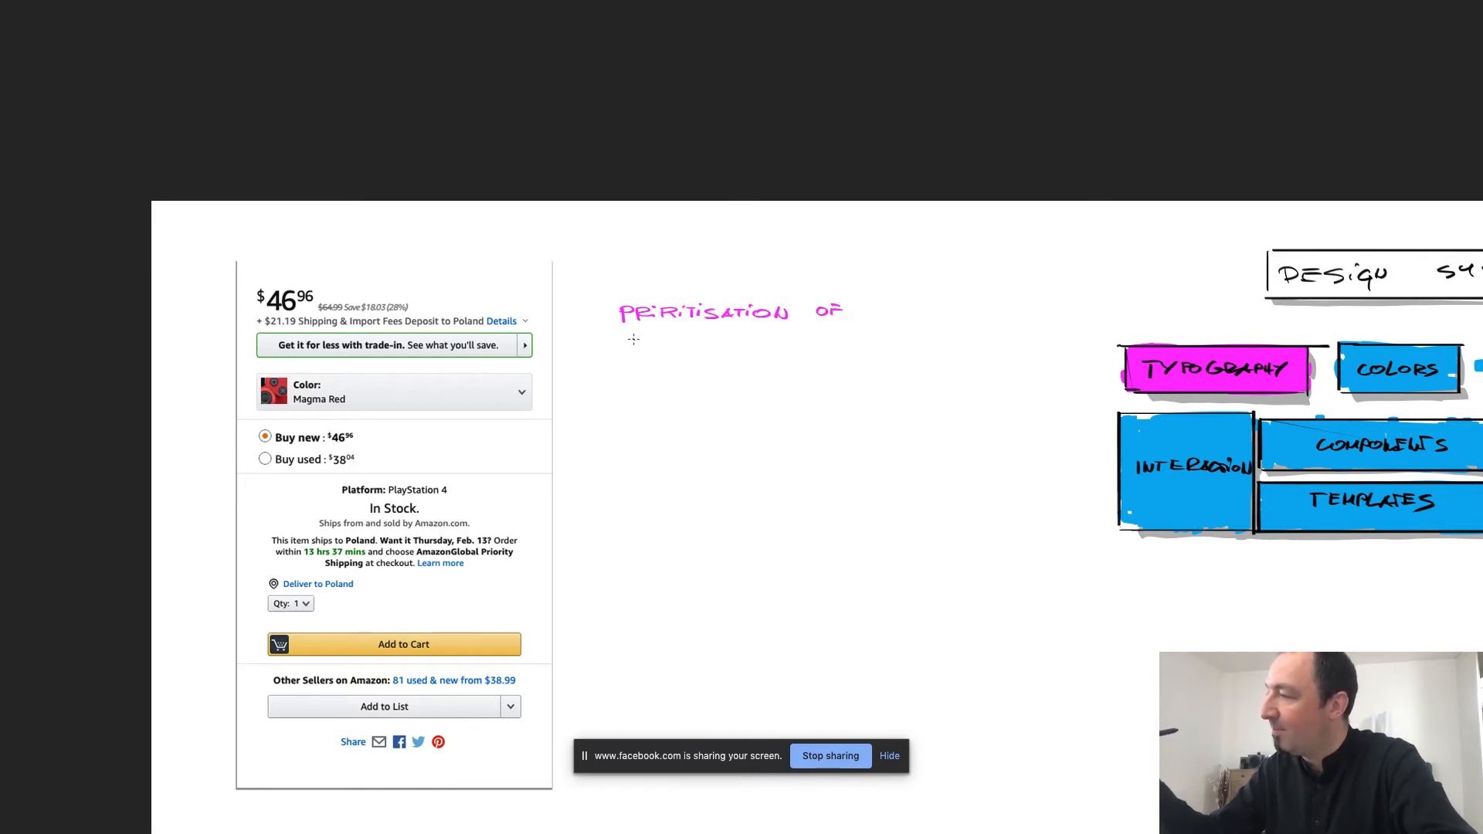
{"action": "left_click_drag", "start_coordinate": [633, 340], "coordinate": [771, 338]}
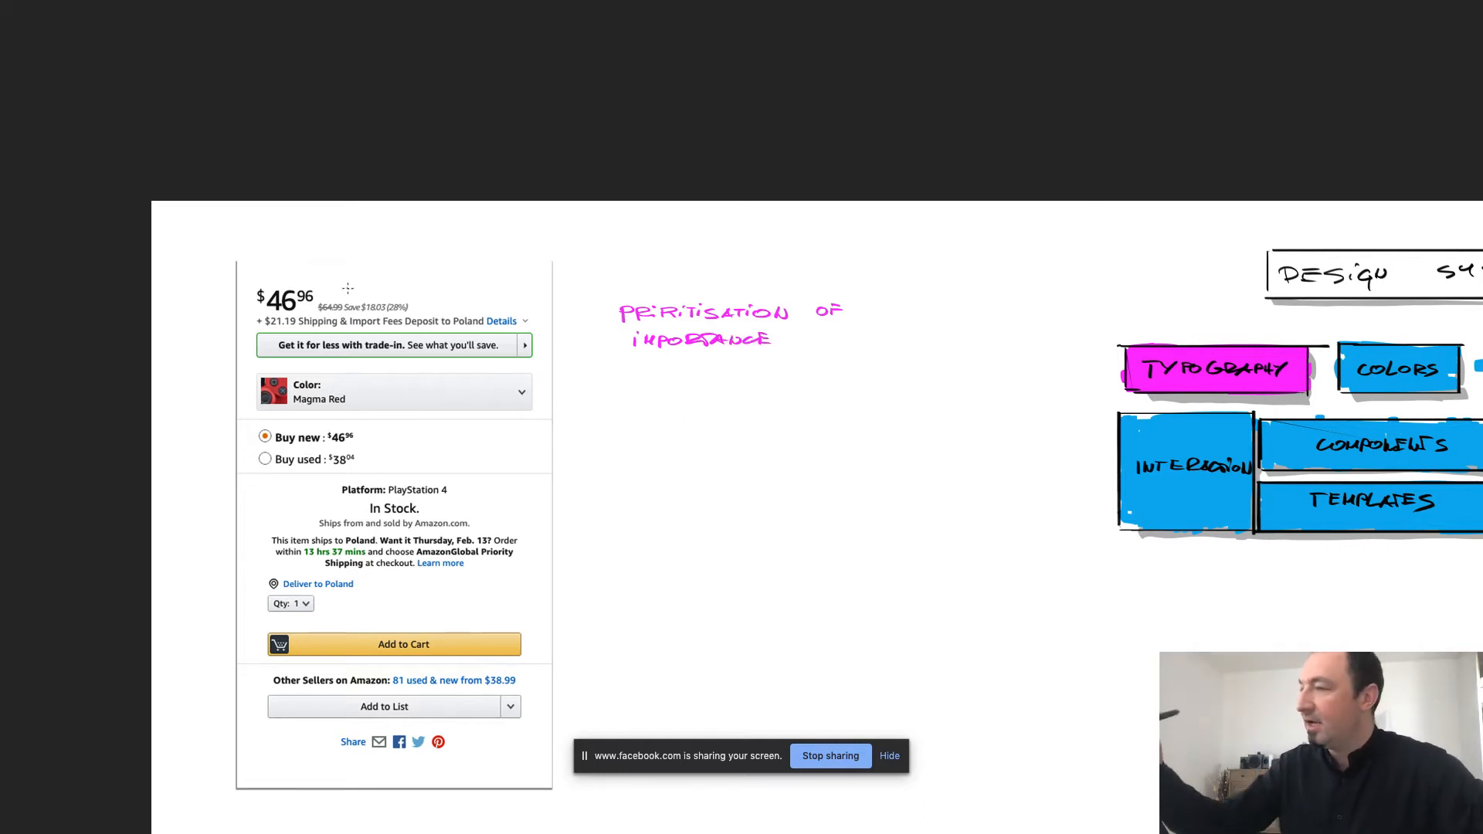
{"action": "left_click", "coordinate": [1243, 366]}
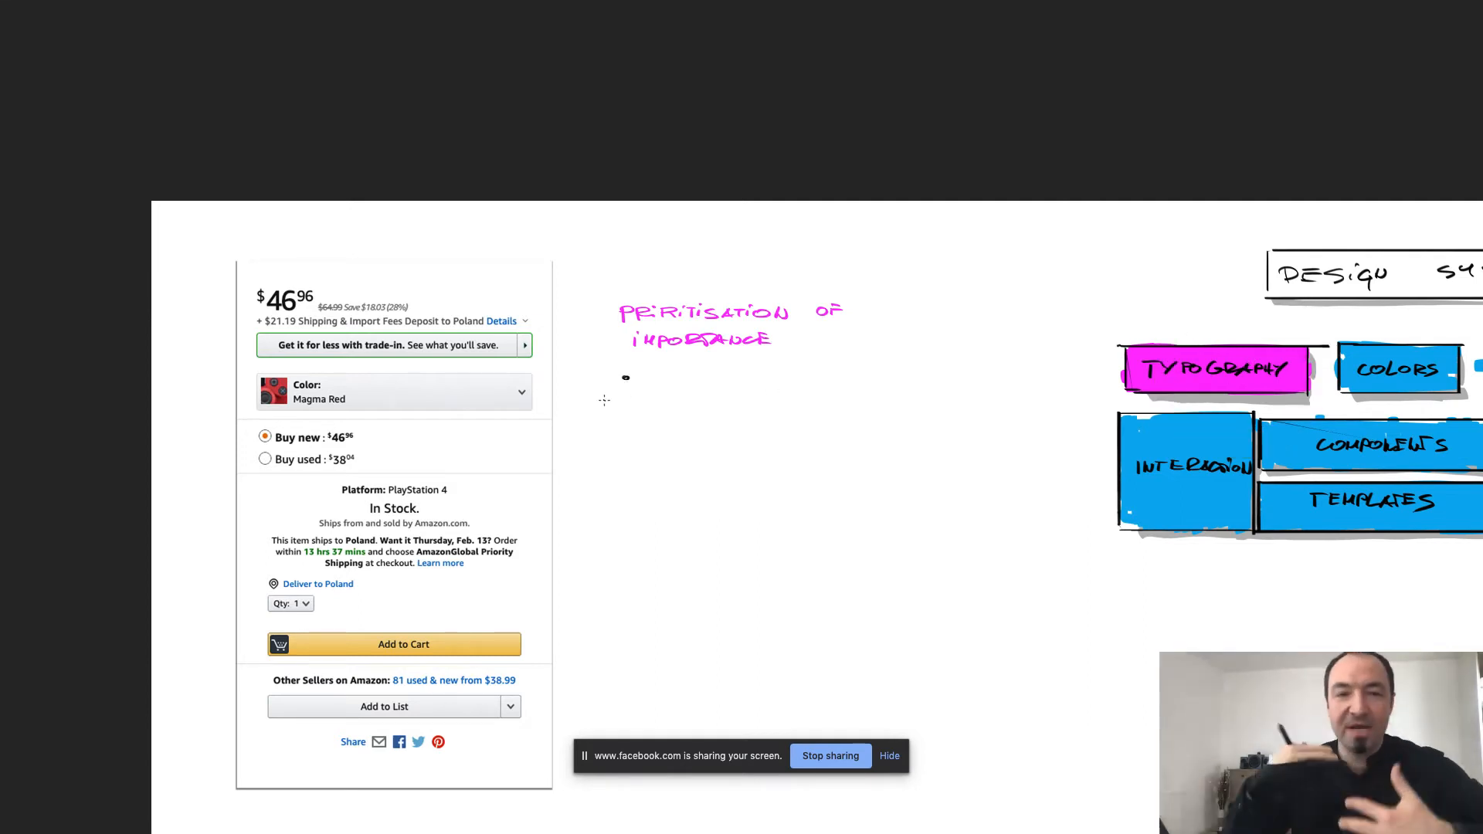
Try circling the $46.96 price, the "Buy new" row and "In Stock." in black, and undo the circles.
{"action": "left_click_drag", "start_coordinate": [288, 278], "coordinate": [314, 287]}
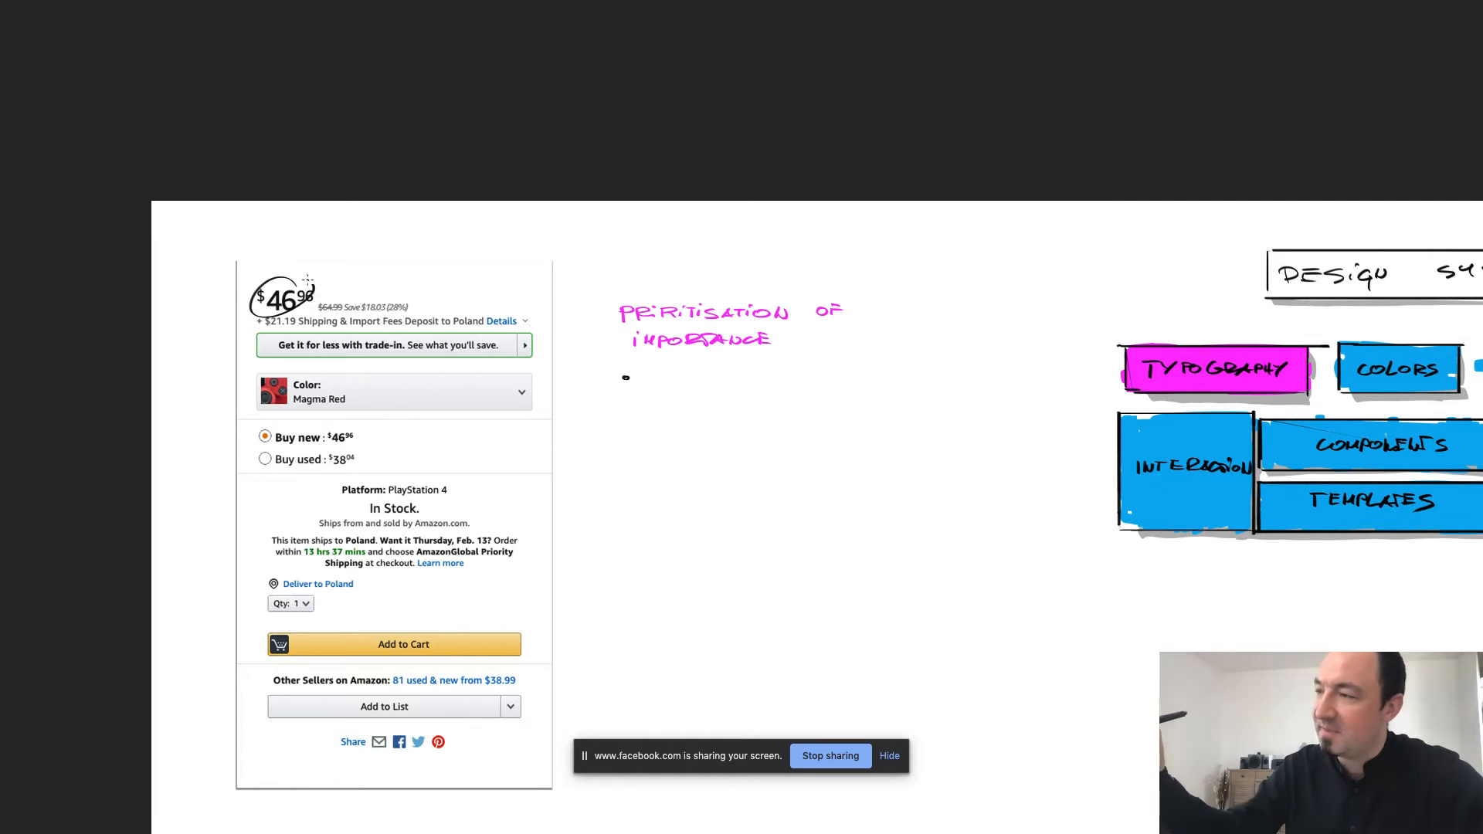
{"action": "mouse_move", "coordinate": [356, 423]}
{"action": "left_mouse_down"}
{"action": "mouse_move", "coordinate": [310, 448]}
{"action": "mouse_move", "coordinate": [357, 424]}
{"action": "left_mouse_up"}
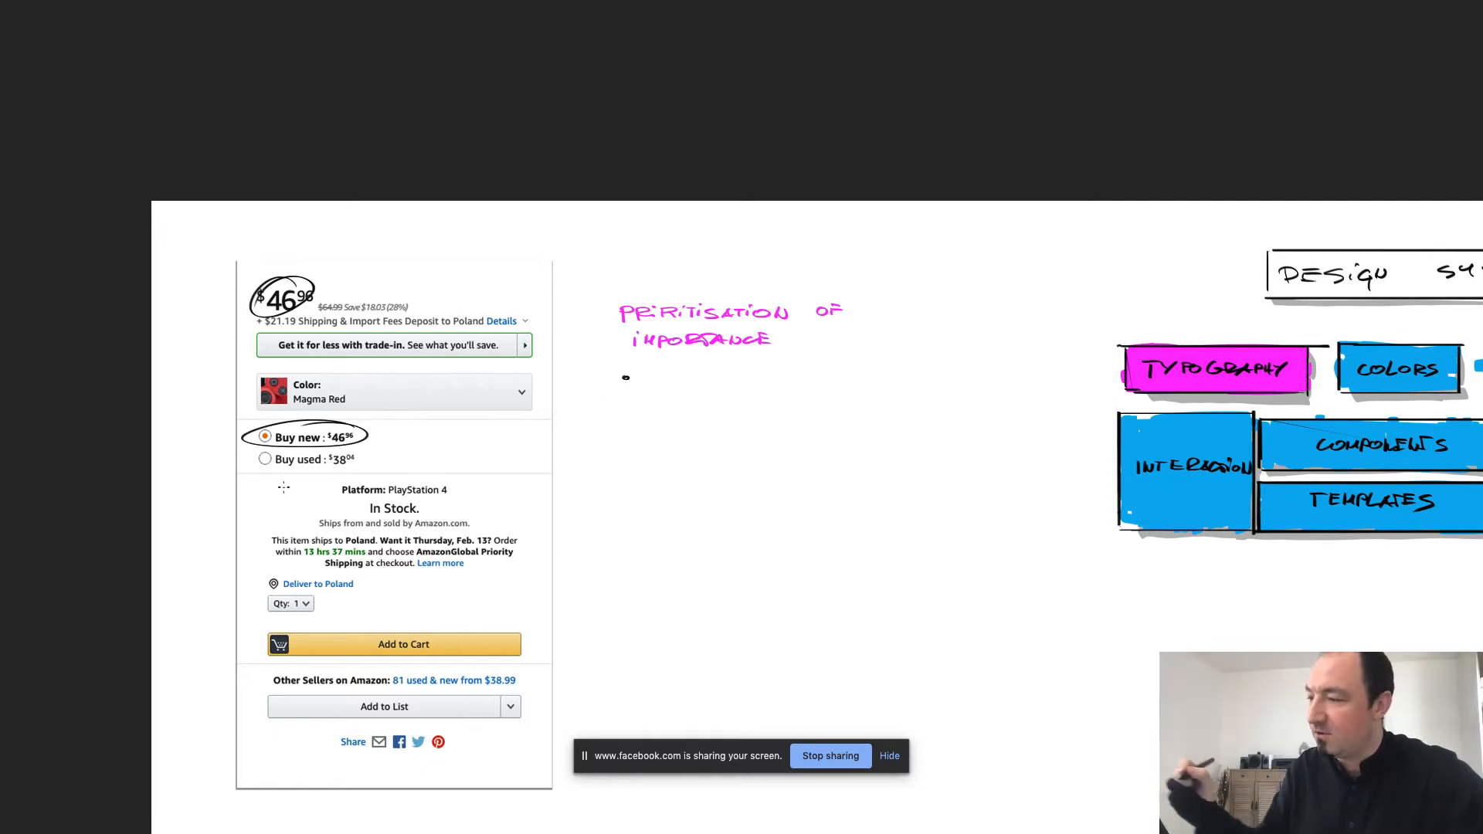
{"action": "mouse_move", "coordinate": [423, 501]}
{"action": "left_mouse_down"}
{"action": "mouse_move", "coordinate": [394, 517]}
{"action": "mouse_move", "coordinate": [423, 502]}
{"action": "left_mouse_up"}
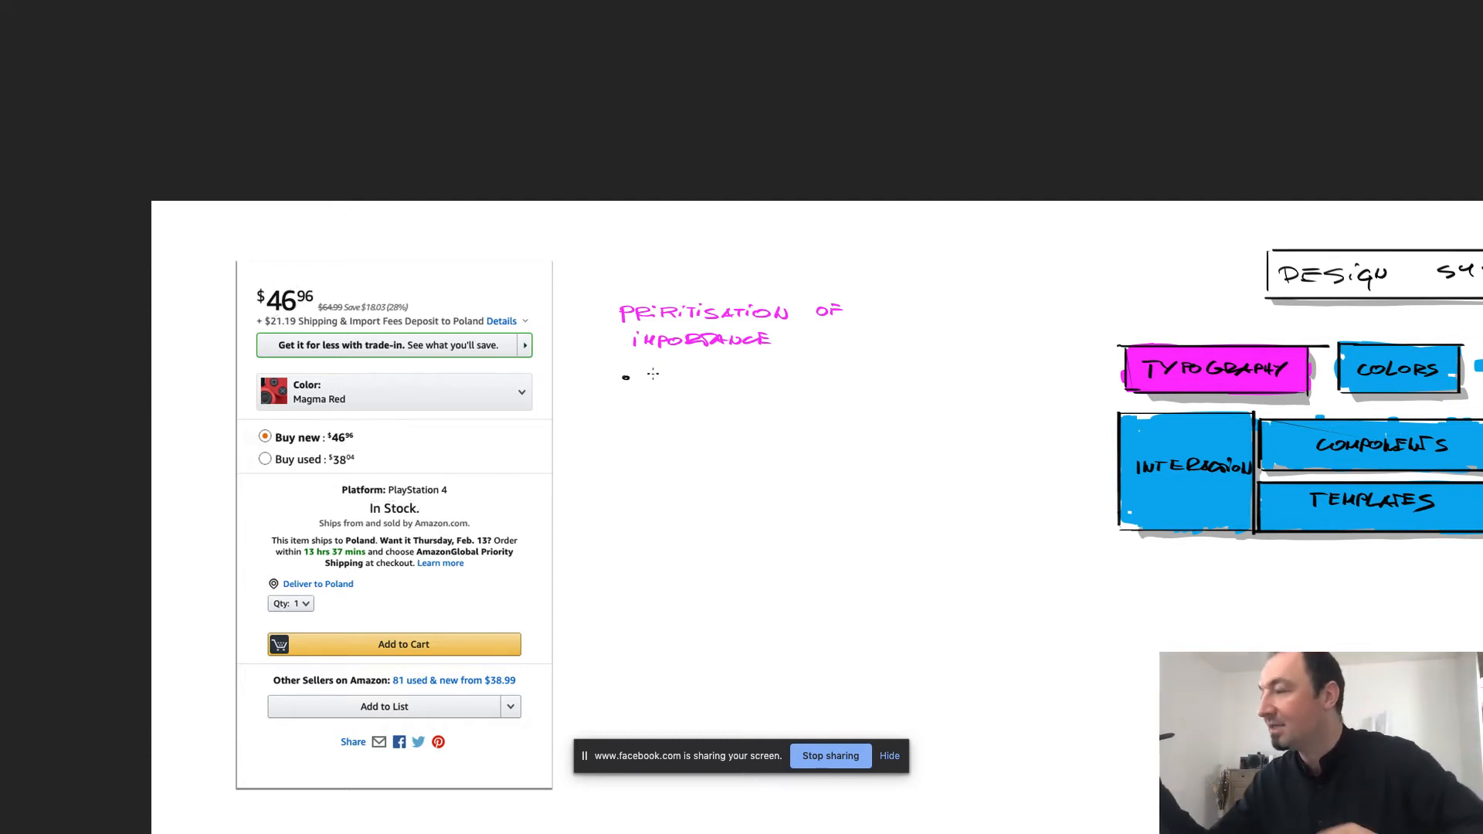
Write "SIZE" at the first bullet and add a second bullet below it.
{"action": "mouse_move", "coordinate": [657, 369]}
{"action": "left_mouse_down"}
{"action": "mouse_move", "coordinate": [644, 383]}
{"action": "mouse_move", "coordinate": [693, 382]}
{"action": "left_mouse_up"}
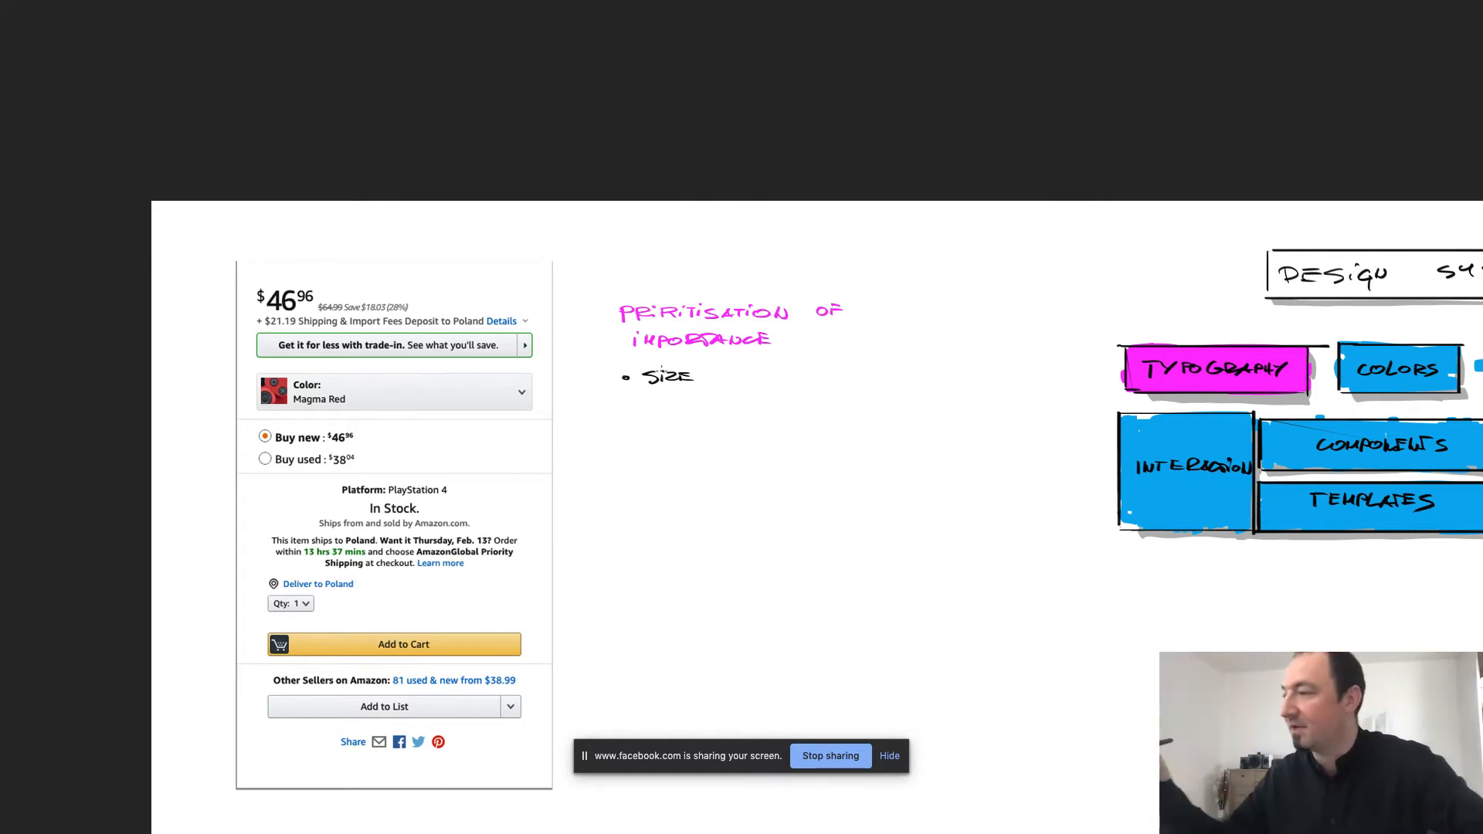
{"action": "left_click", "coordinate": [626, 405]}
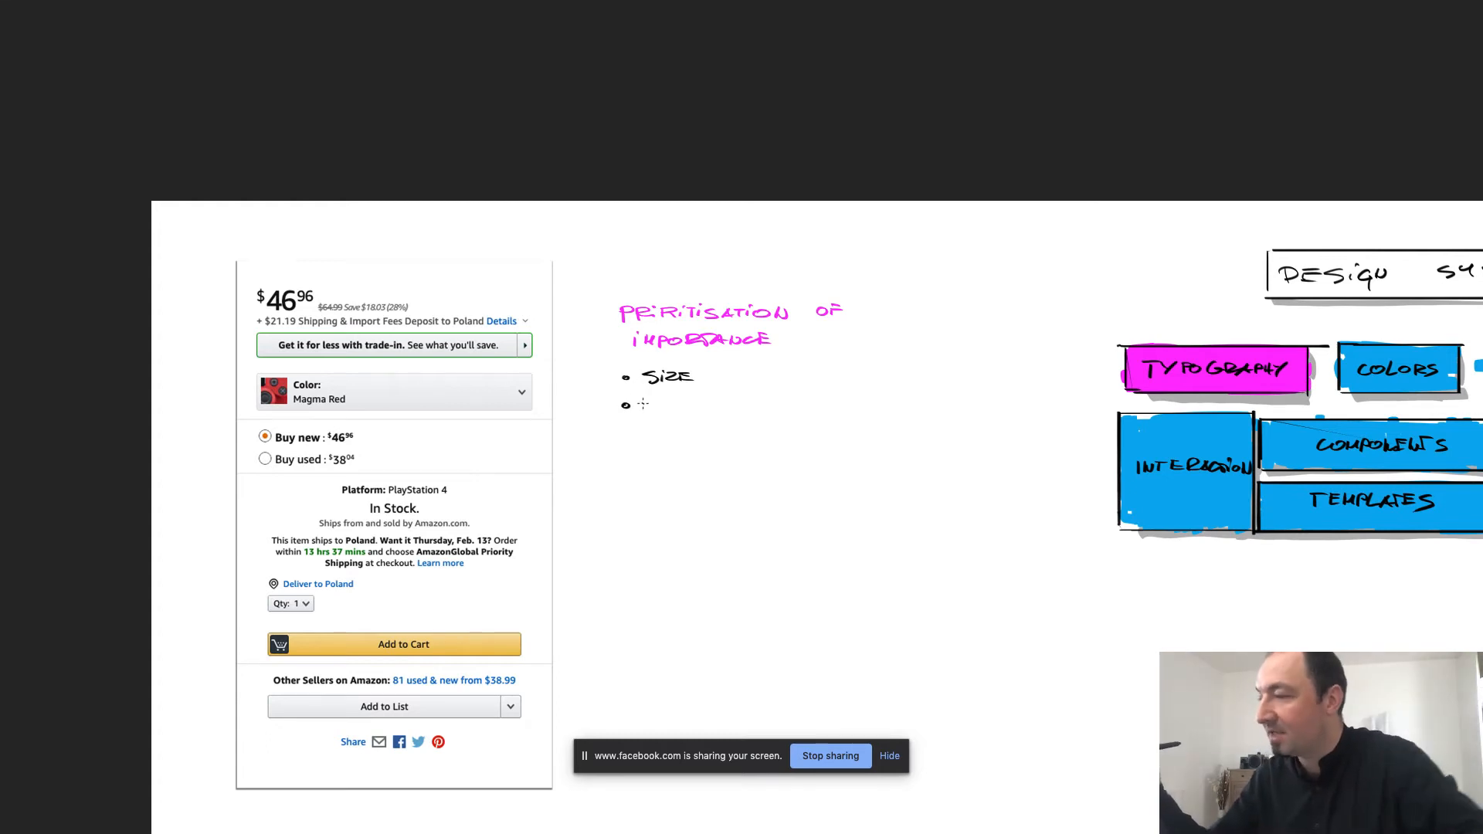
Try circling the bold 46, "Buy new", "Platform:" and the bold Poland delivery text, and undo the circles.
{"action": "left_click_drag", "start_coordinate": [298, 292], "coordinate": [294, 287]}
{"action": "left_click_drag", "start_coordinate": [324, 431], "coordinate": [327, 436]}
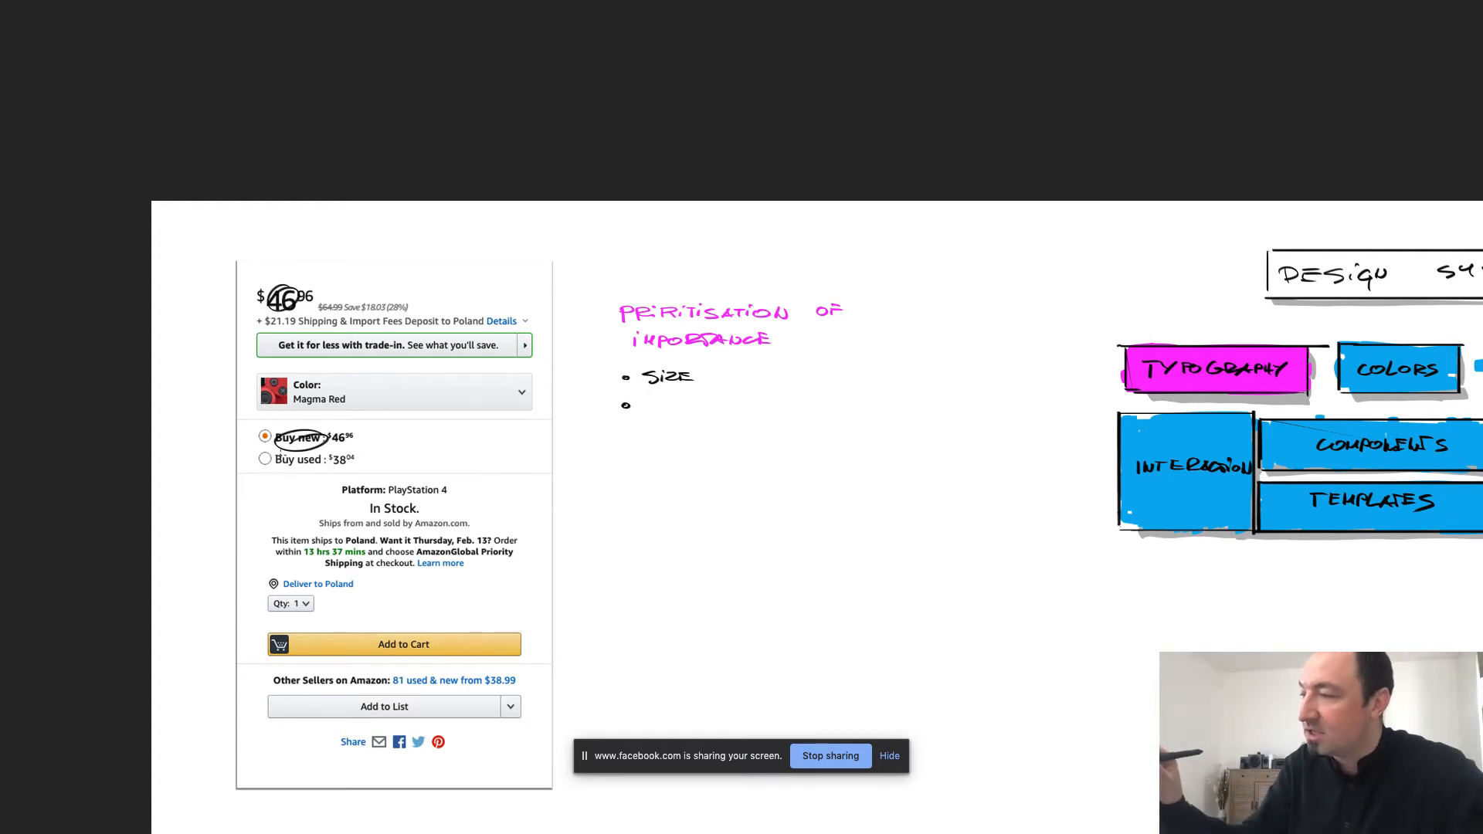
{"action": "mouse_move", "coordinate": [371, 499]}
{"action": "left_mouse_down"}
{"action": "mouse_move", "coordinate": [344, 494]}
{"action": "mouse_move", "coordinate": [386, 485]}
{"action": "left_mouse_up"}
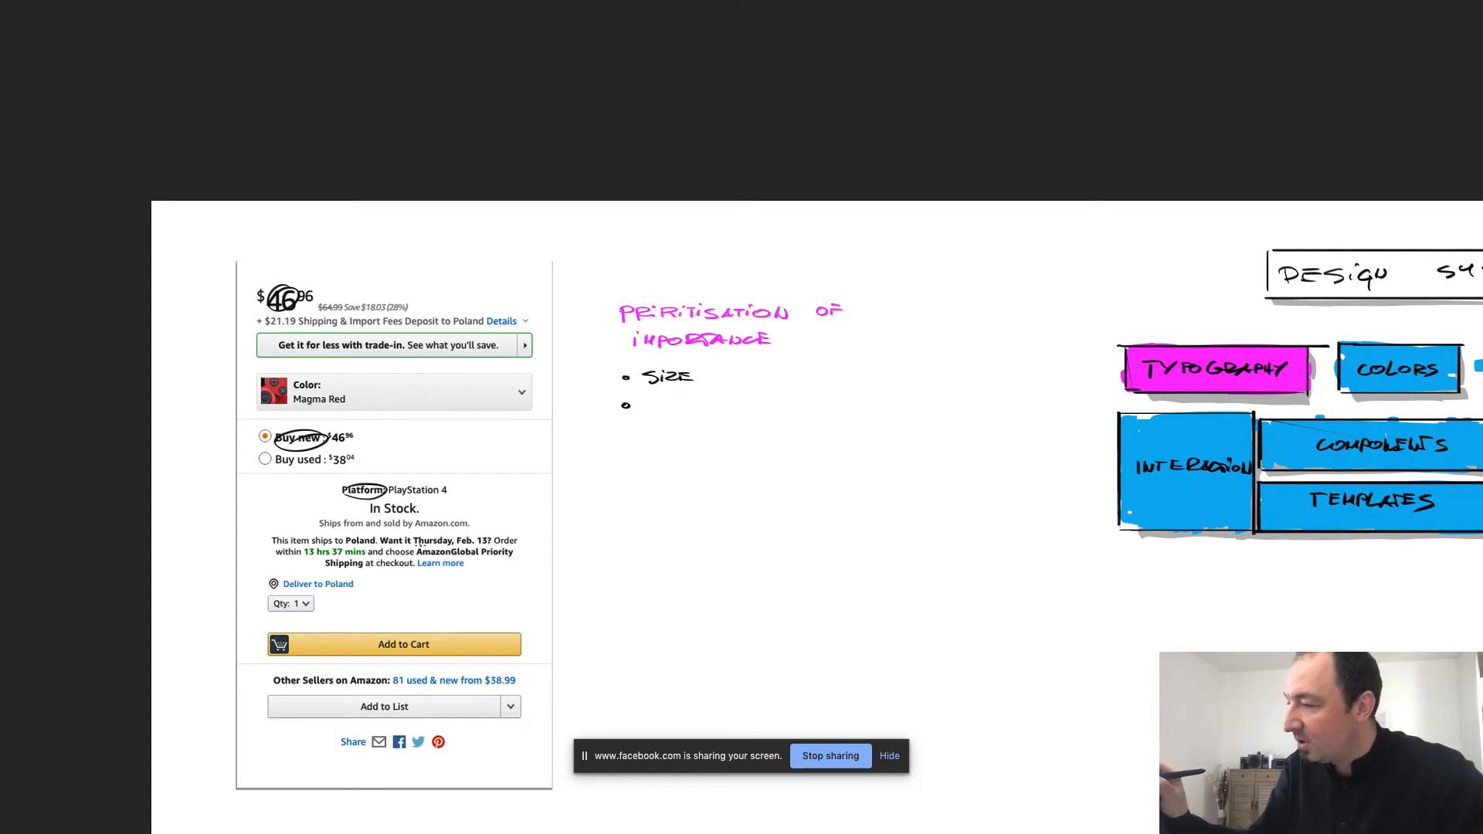
{"action": "mouse_move", "coordinate": [376, 550]}
{"action": "left_mouse_down"}
{"action": "mouse_move", "coordinate": [443, 552]}
{"action": "mouse_move", "coordinate": [343, 536]}
{"action": "left_mouse_up"}
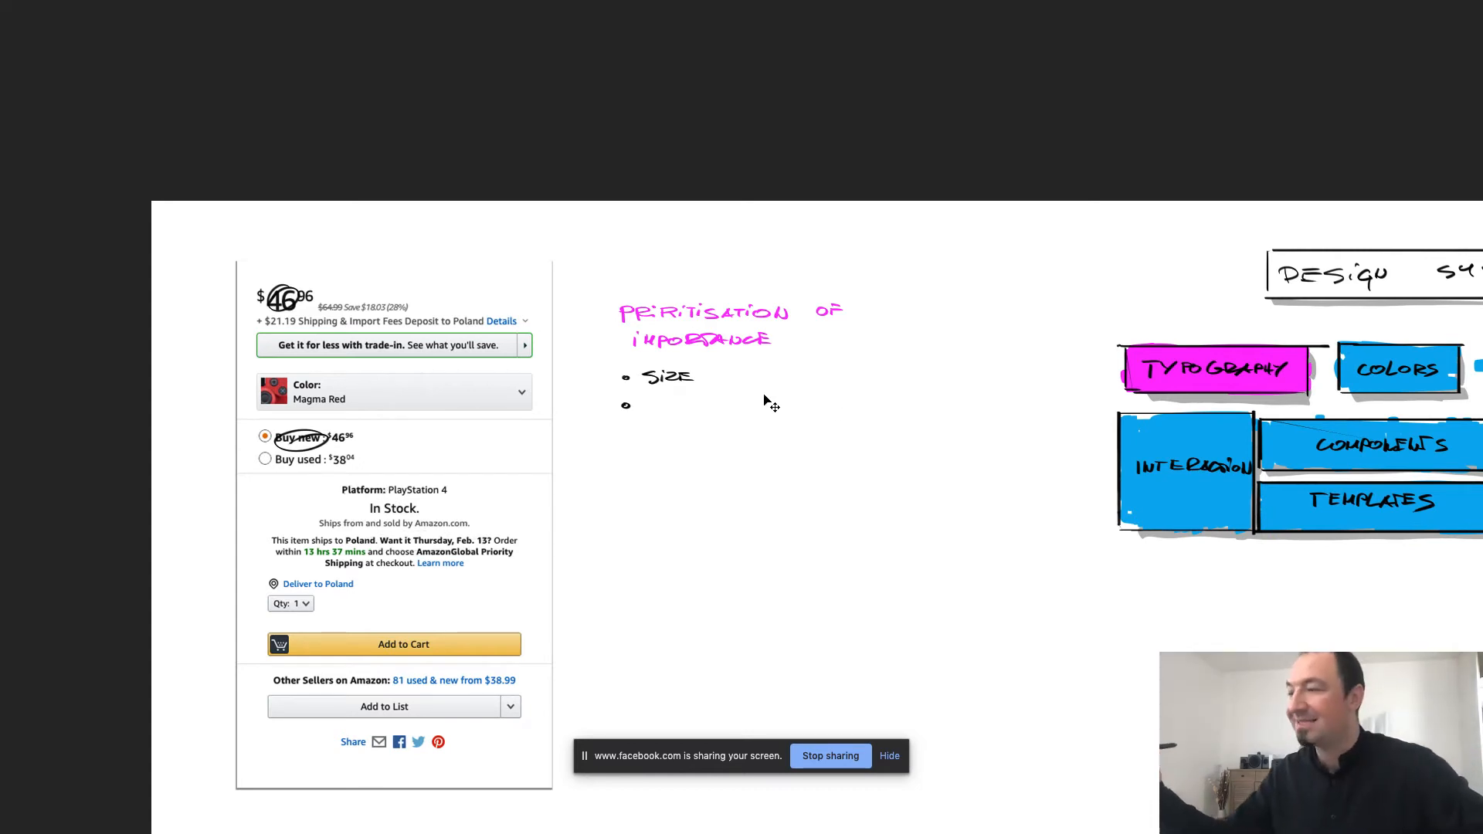
Write "THICKNESS" at the second bullet and add a third bullet below it.
{"action": "left_click_drag", "start_coordinate": [647, 404], "coordinate": [748, 415]}
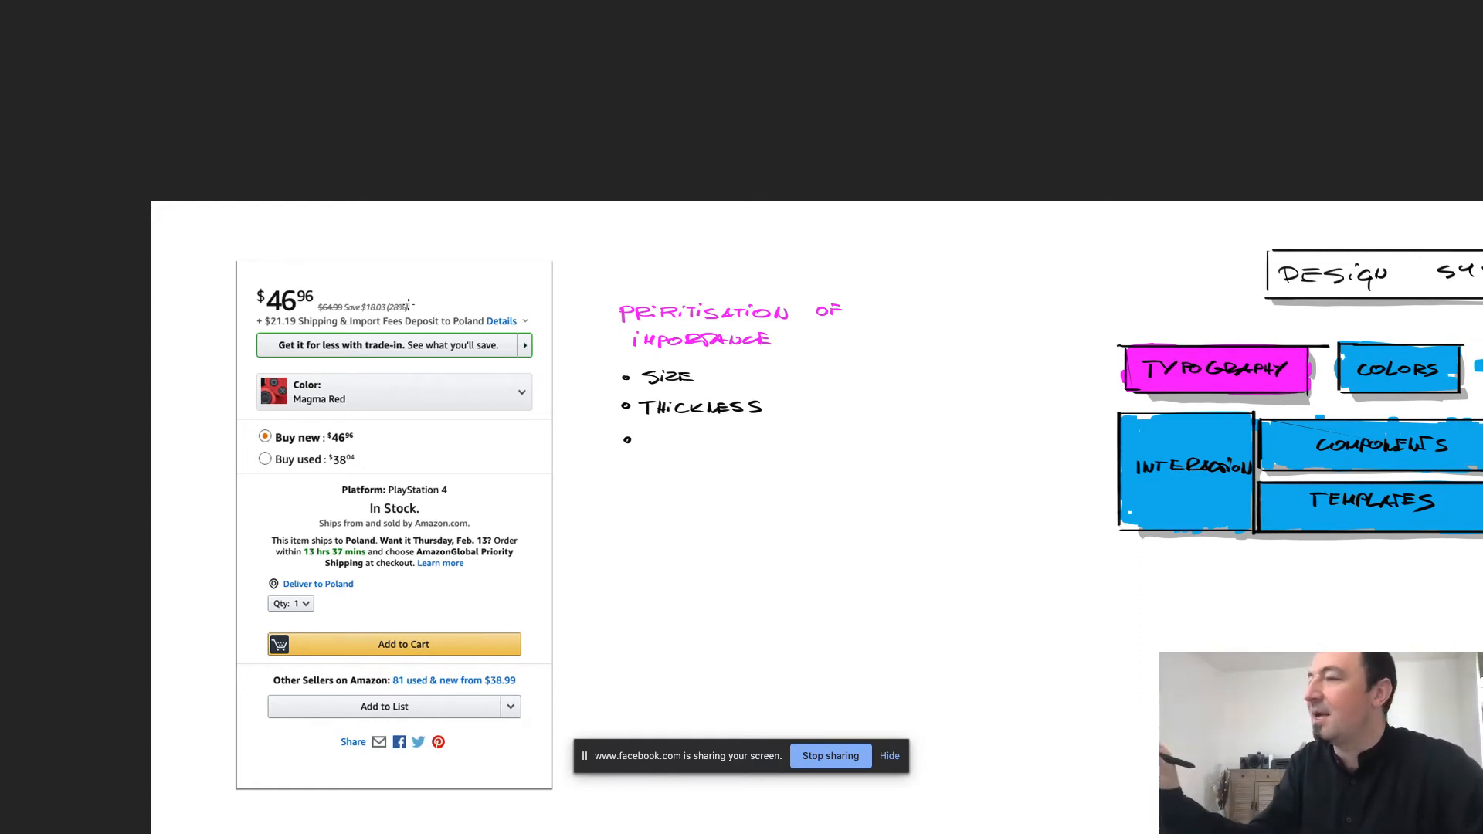
Try circling the savings line, "Details", "13 hrs 37 mins" and the Add to Cart button in magenta, and undo the circles.
{"action": "mouse_move", "coordinate": [409, 305]}
{"action": "left_mouse_down"}
{"action": "mouse_move", "coordinate": [323, 300]}
{"action": "mouse_move", "coordinate": [395, 320]}
{"action": "mouse_move", "coordinate": [413, 305]}
{"action": "mouse_move", "coordinate": [320, 301]}
{"action": "mouse_move", "coordinate": [429, 301]}
{"action": "left_mouse_up"}
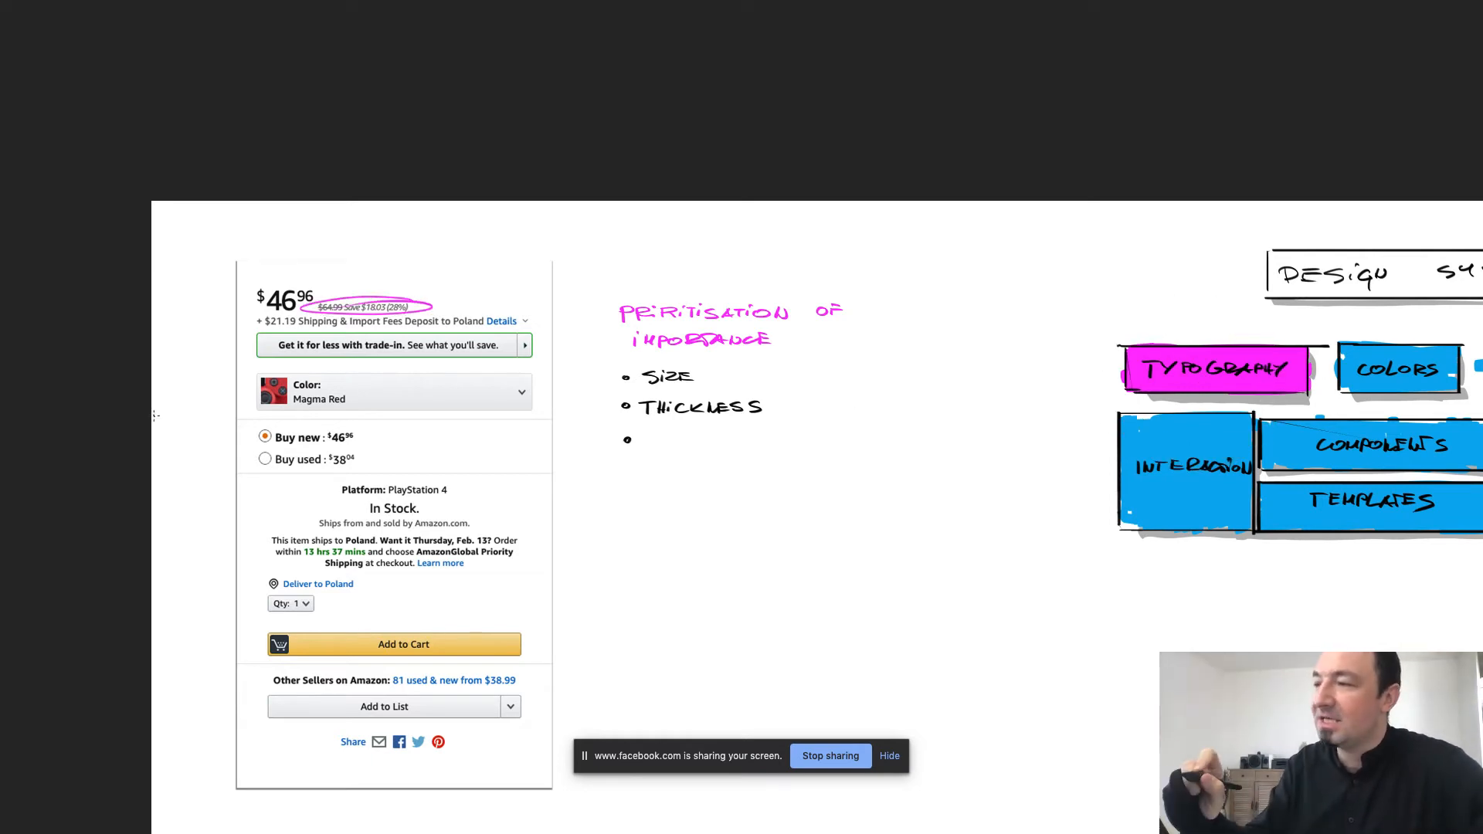
{"action": "mouse_move", "coordinate": [531, 313]}
{"action": "left_mouse_down"}
{"action": "mouse_move", "coordinate": [514, 324]}
{"action": "mouse_move", "coordinate": [537, 316]}
{"action": "left_mouse_up"}
{"action": "mouse_move", "coordinate": [363, 544]}
{"action": "left_mouse_down"}
{"action": "mouse_move", "coordinate": [306, 556]}
{"action": "mouse_move", "coordinate": [380, 548]}
{"action": "left_mouse_up"}
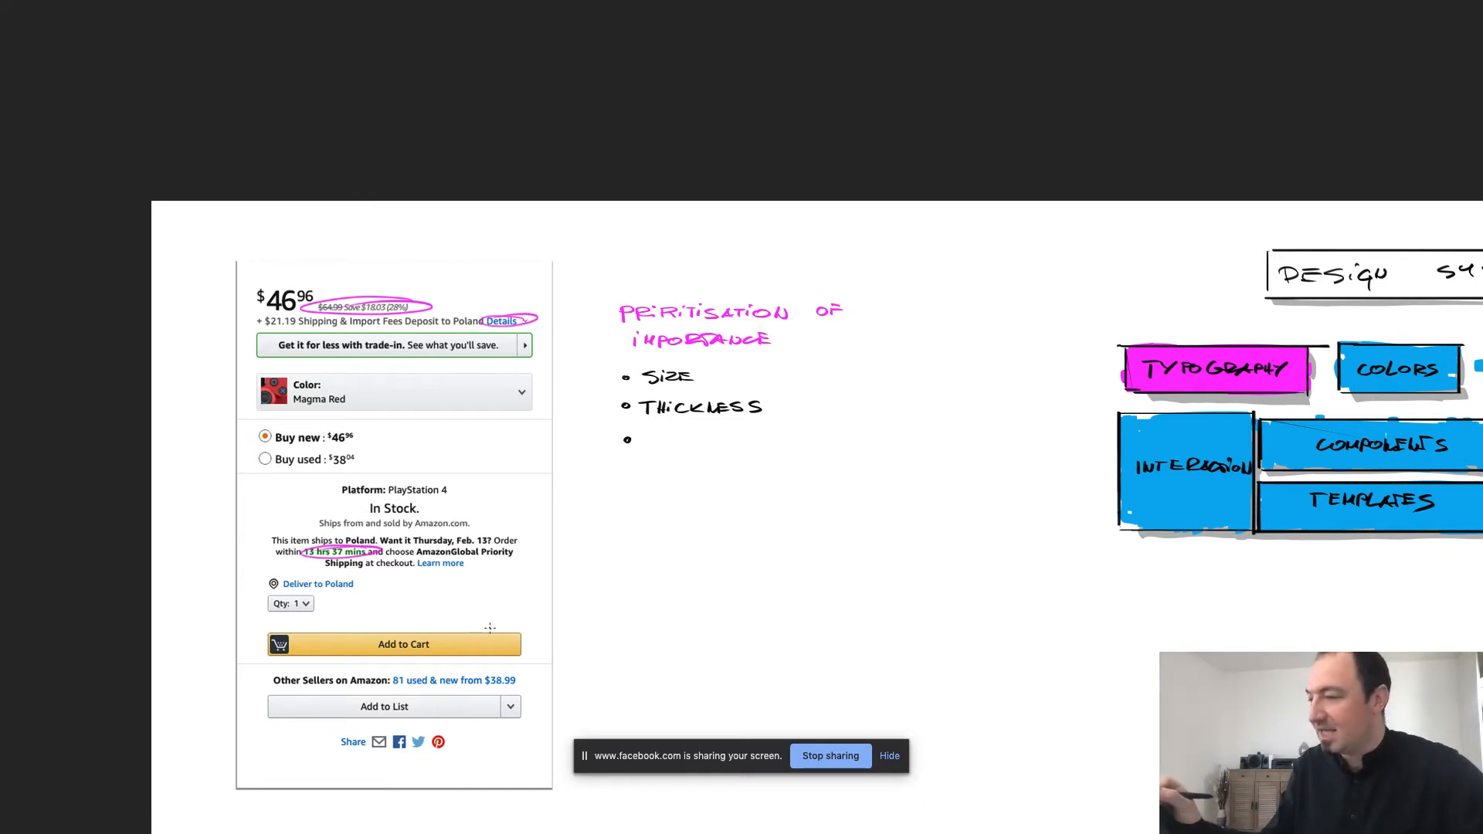
{"action": "mouse_move", "coordinate": [522, 638]}
{"action": "left_mouse_down"}
{"action": "mouse_move", "coordinate": [380, 636]}
{"action": "mouse_move", "coordinate": [282, 664]}
{"action": "mouse_move", "coordinate": [517, 635]}
{"action": "left_mouse_up"}
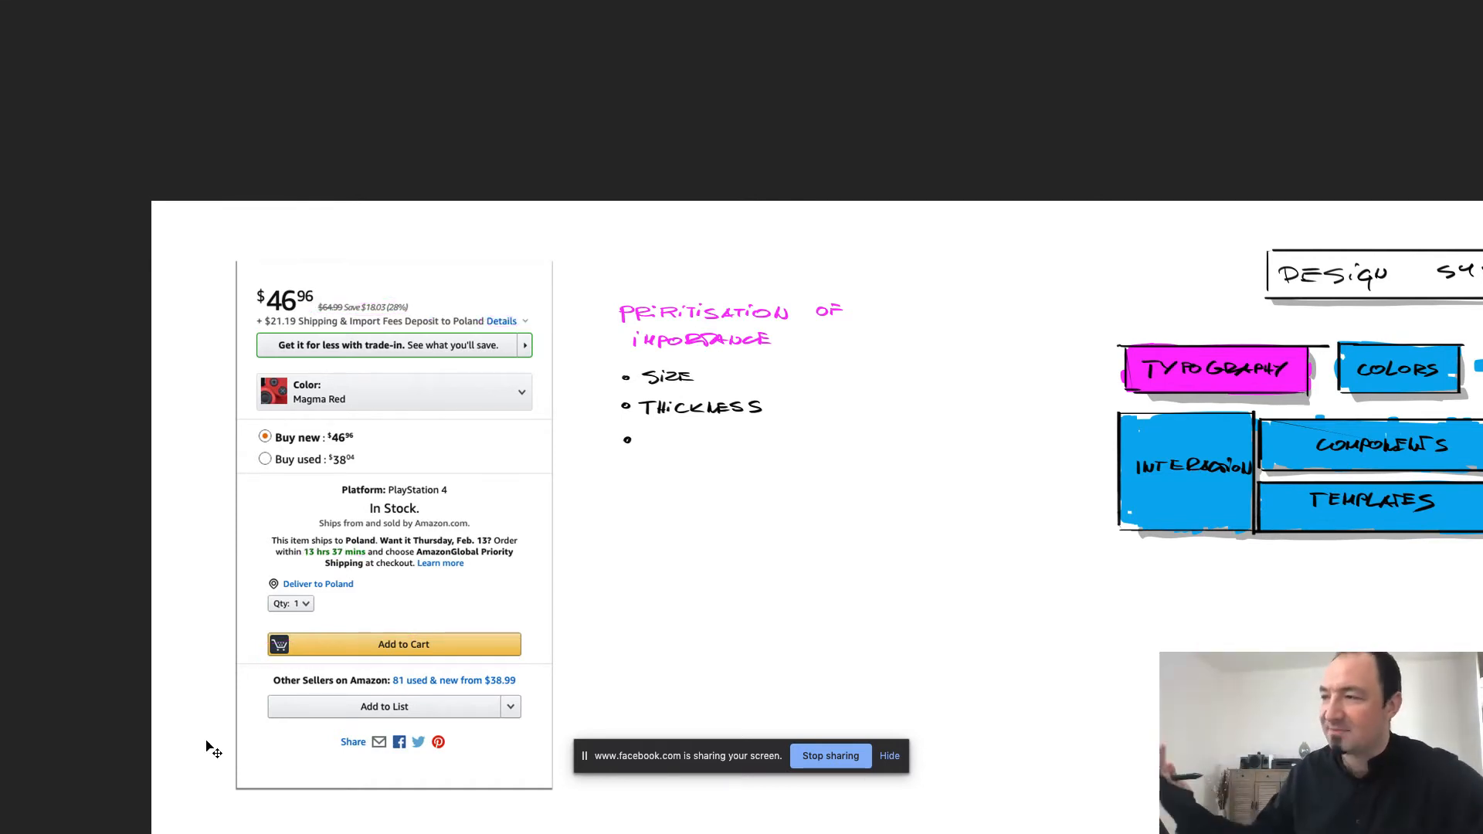
Sample black from the price, write "COLOR" at the third bullet and add a fourth bullet below it.
{"action": "left_click", "coordinate": [284, 300], "text": "alt"}
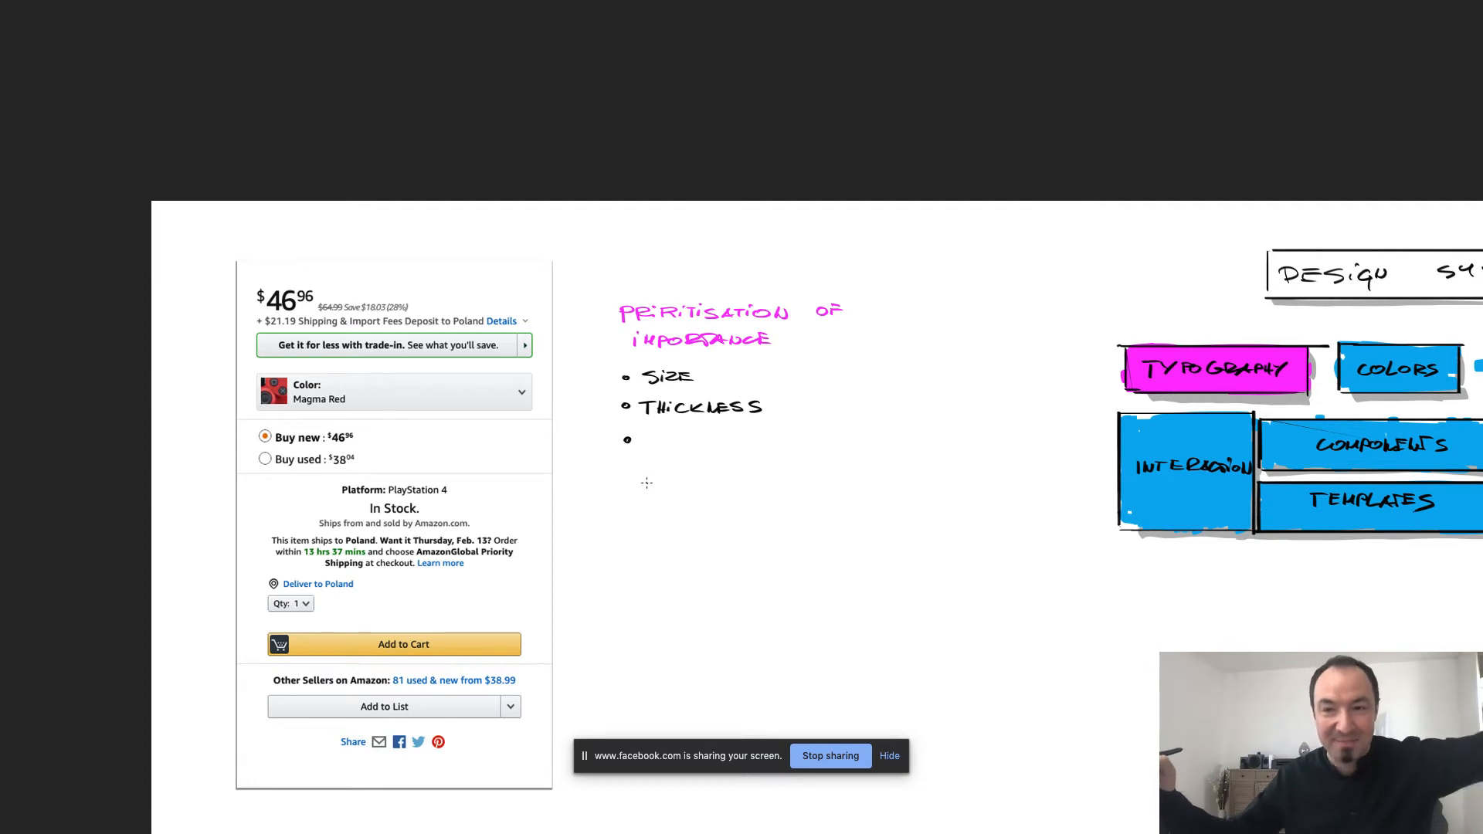
{"action": "mouse_move", "coordinate": [657, 434]}
{"action": "left_mouse_down"}
{"action": "mouse_move", "coordinate": [656, 448]}
{"action": "mouse_move", "coordinate": [684, 447]}
{"action": "left_mouse_up"}
{"action": "left_click_drag", "start_coordinate": [692, 437], "coordinate": [711, 447]}
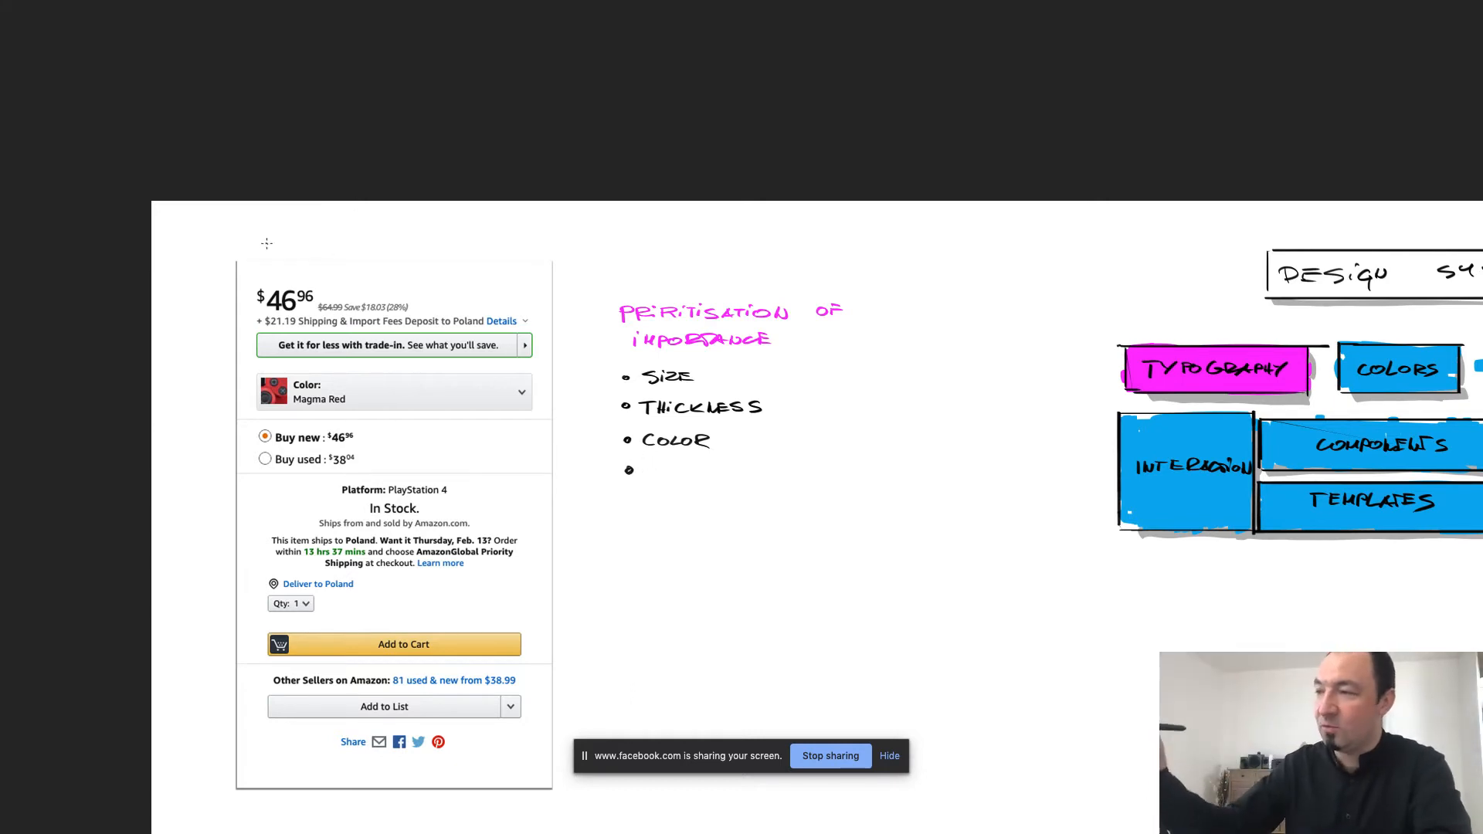
Draw a rough black outline around the whole content of the Amazon purchase box.
{"action": "mouse_move", "coordinate": [261, 267]}
{"action": "left_mouse_down"}
{"action": "mouse_move", "coordinate": [536, 526]}
{"action": "mouse_move", "coordinate": [514, 738]}
{"action": "mouse_move", "coordinate": [253, 631]}
{"action": "mouse_move", "coordinate": [258, 275]}
{"action": "mouse_move", "coordinate": [260, 306]}
{"action": "left_mouse_up"}
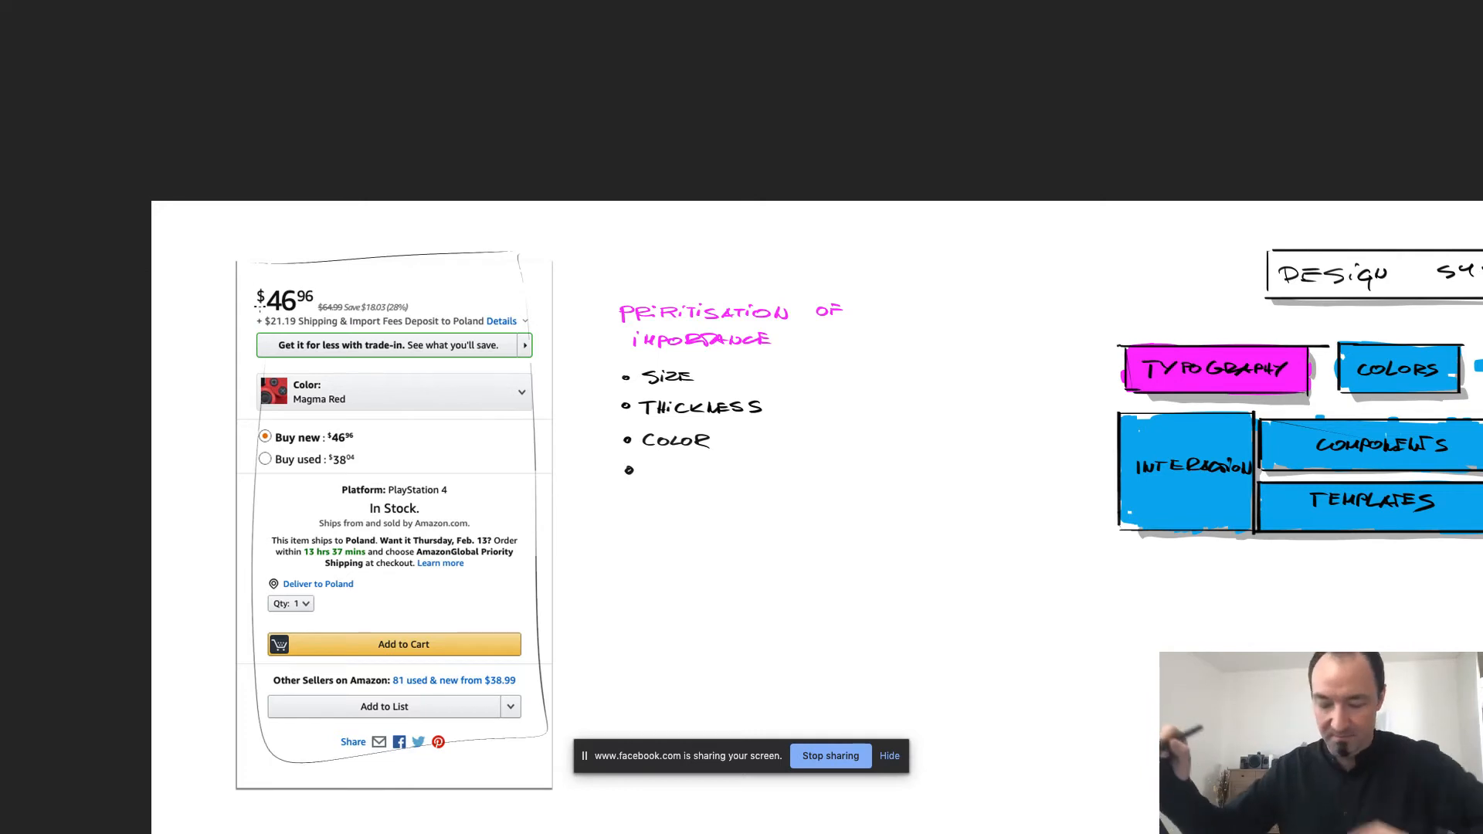
Undo the black outline around the purchase box and write "CAPITALISATION" at the fourth bullet.
{"action": "key", "text": "ctrl+z"}
{"action": "key", "text": "ctrl+z"}
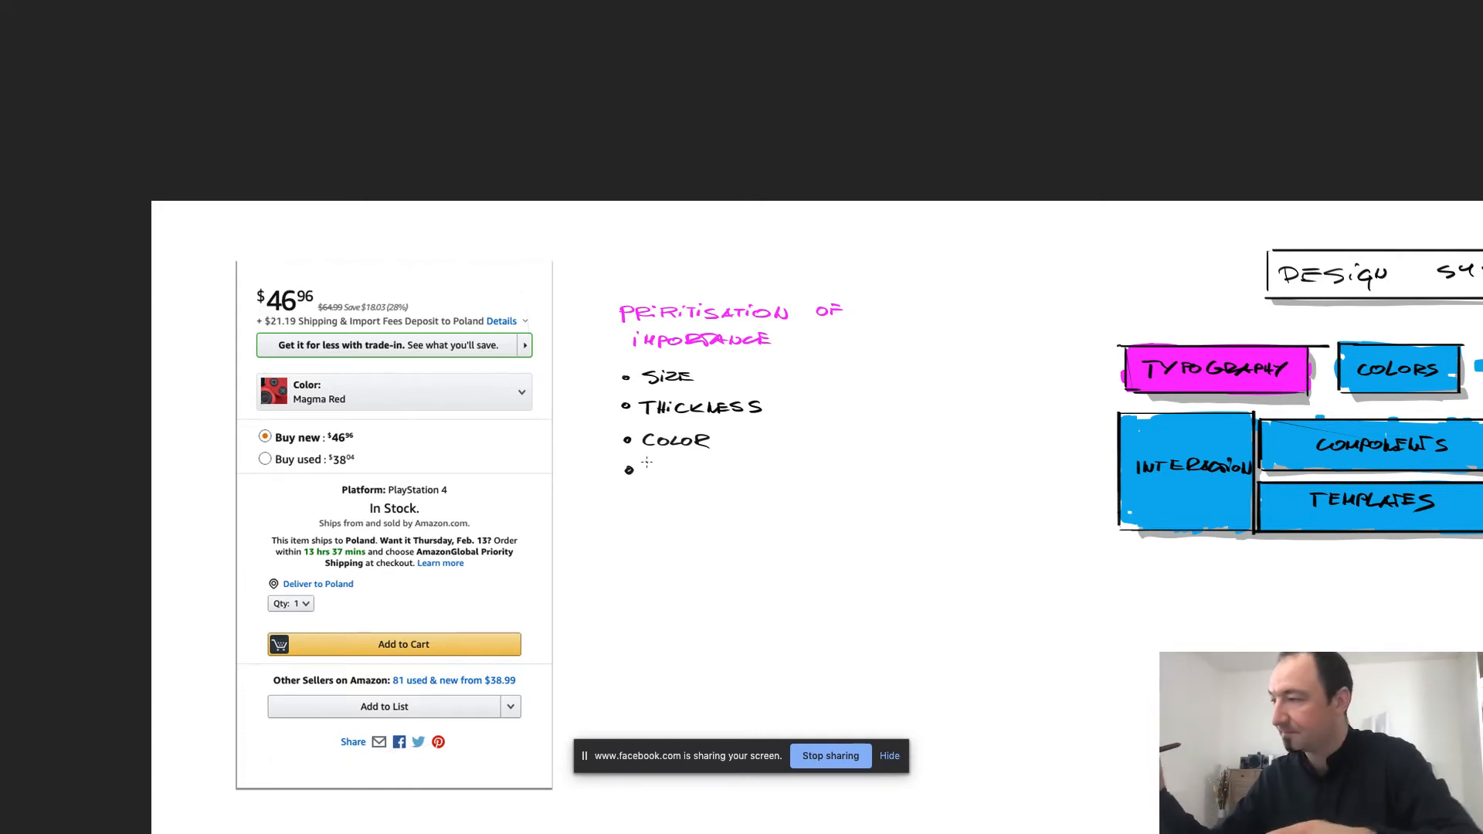
{"action": "left_click_drag", "start_coordinate": [656, 464], "coordinate": [693, 475]}
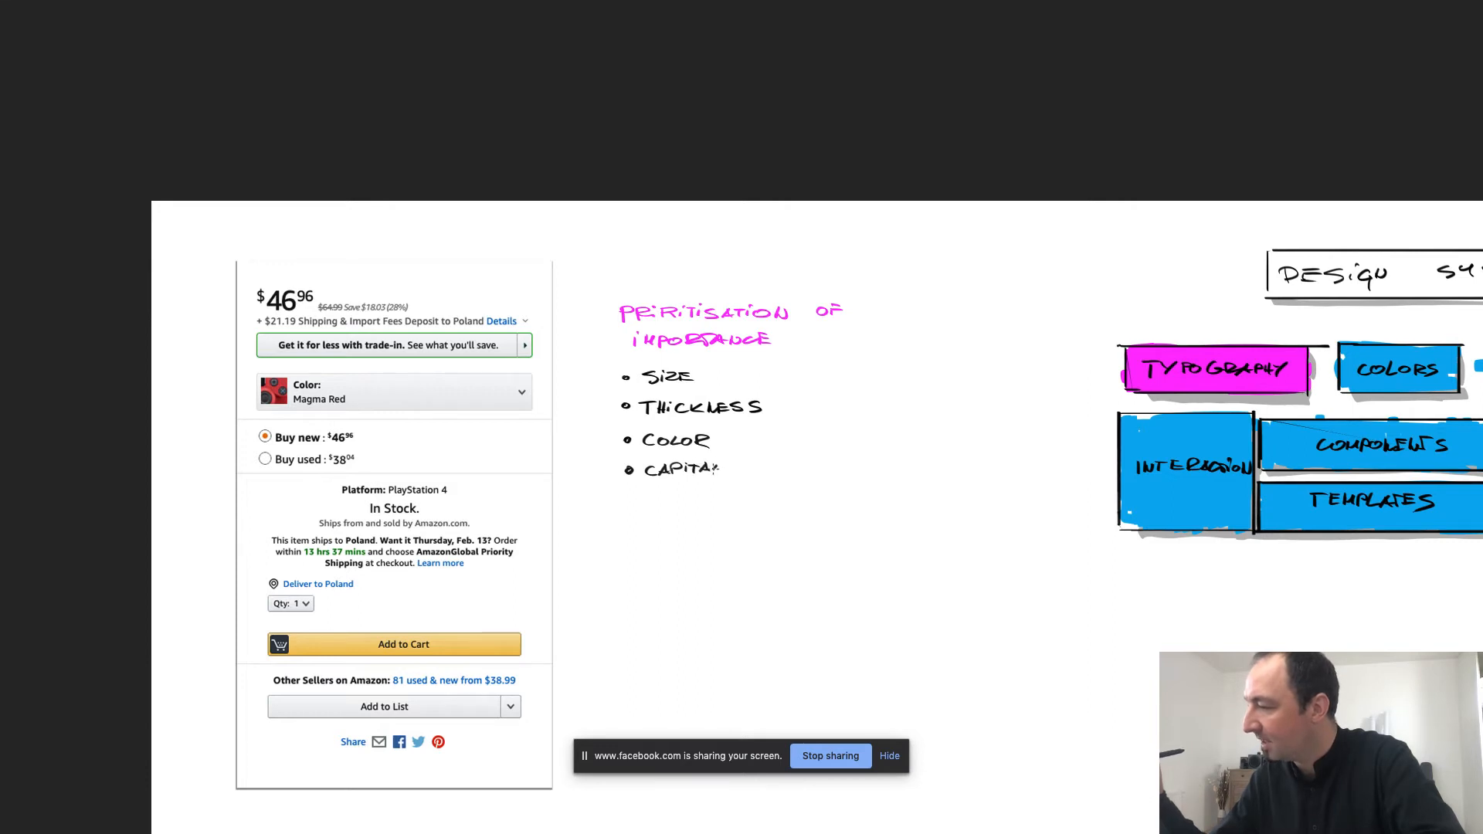
{"action": "left_click_drag", "start_coordinate": [748, 464], "coordinate": [754, 476]}
{"action": "left_click_drag", "start_coordinate": [761, 465], "coordinate": [775, 467]}
{"action": "left_click_drag", "start_coordinate": [781, 476], "coordinate": [792, 463]}
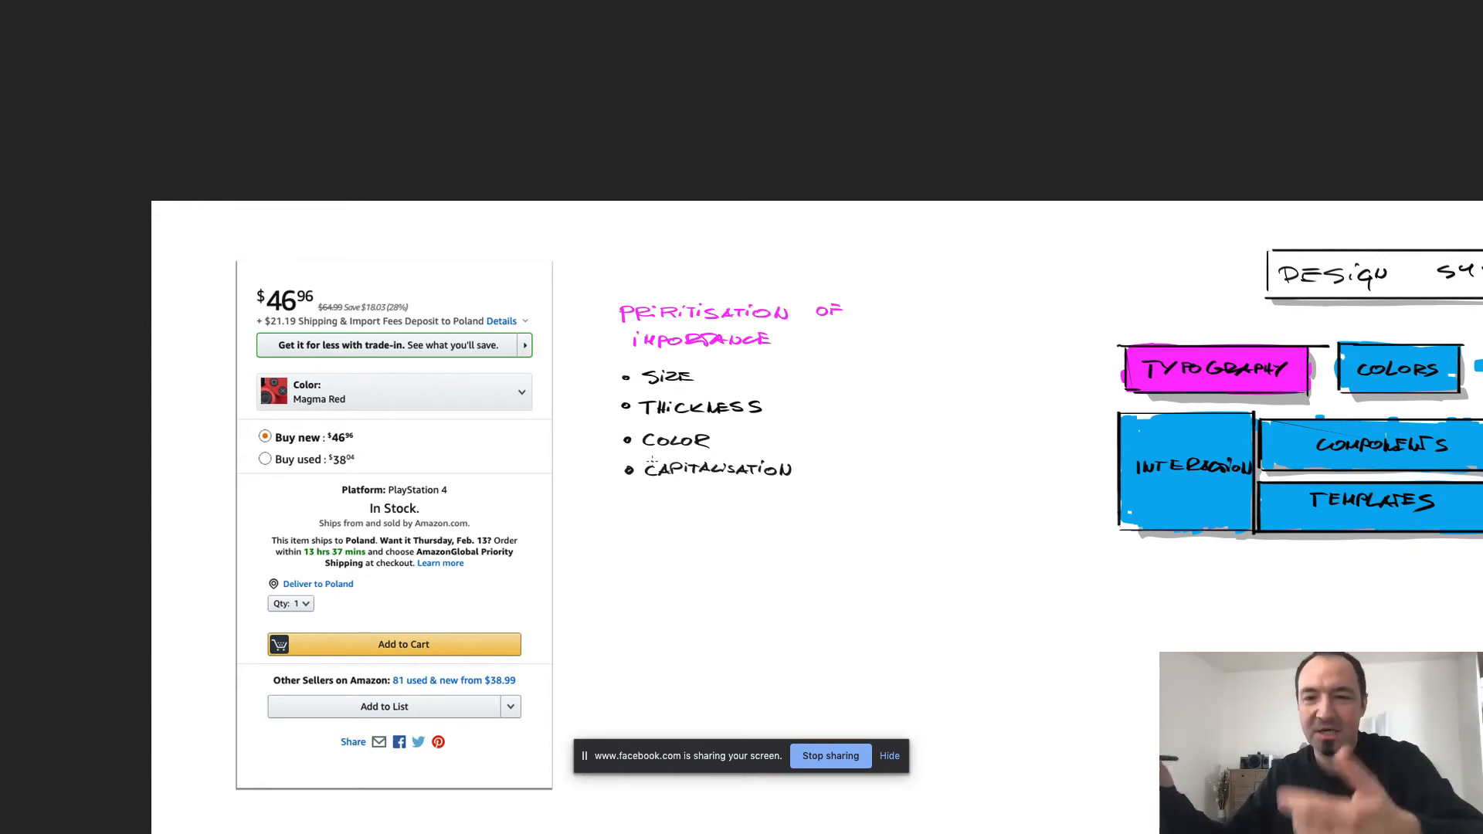
Add a fifth bullet below "CAPITALISATION" and write "KERNING → LETTER SPACING" beside it.
{"action": "left_click_drag", "start_coordinate": [625, 503], "coordinate": [631, 503]}
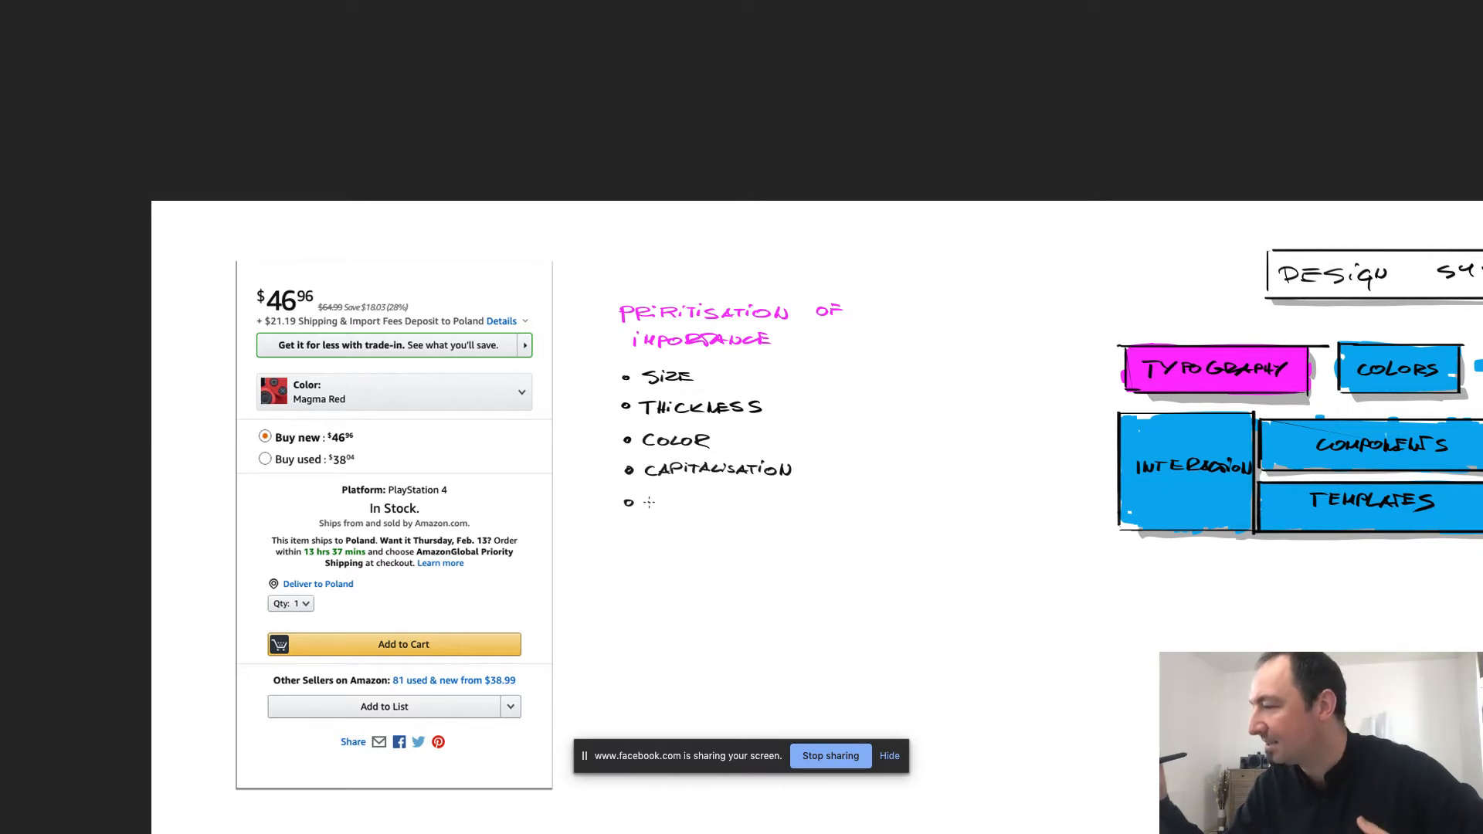
{"action": "mouse_move", "coordinate": [648, 497]}
{"action": "left_mouse_down"}
{"action": "mouse_move", "coordinate": [648, 510]}
{"action": "mouse_move", "coordinate": [938, 510]}
{"action": "left_mouse_up"}
Place a "LOREM IPSUM" sample text below the bullet list and set its font size to 60 px.
{"action": "key", "text": "f"}
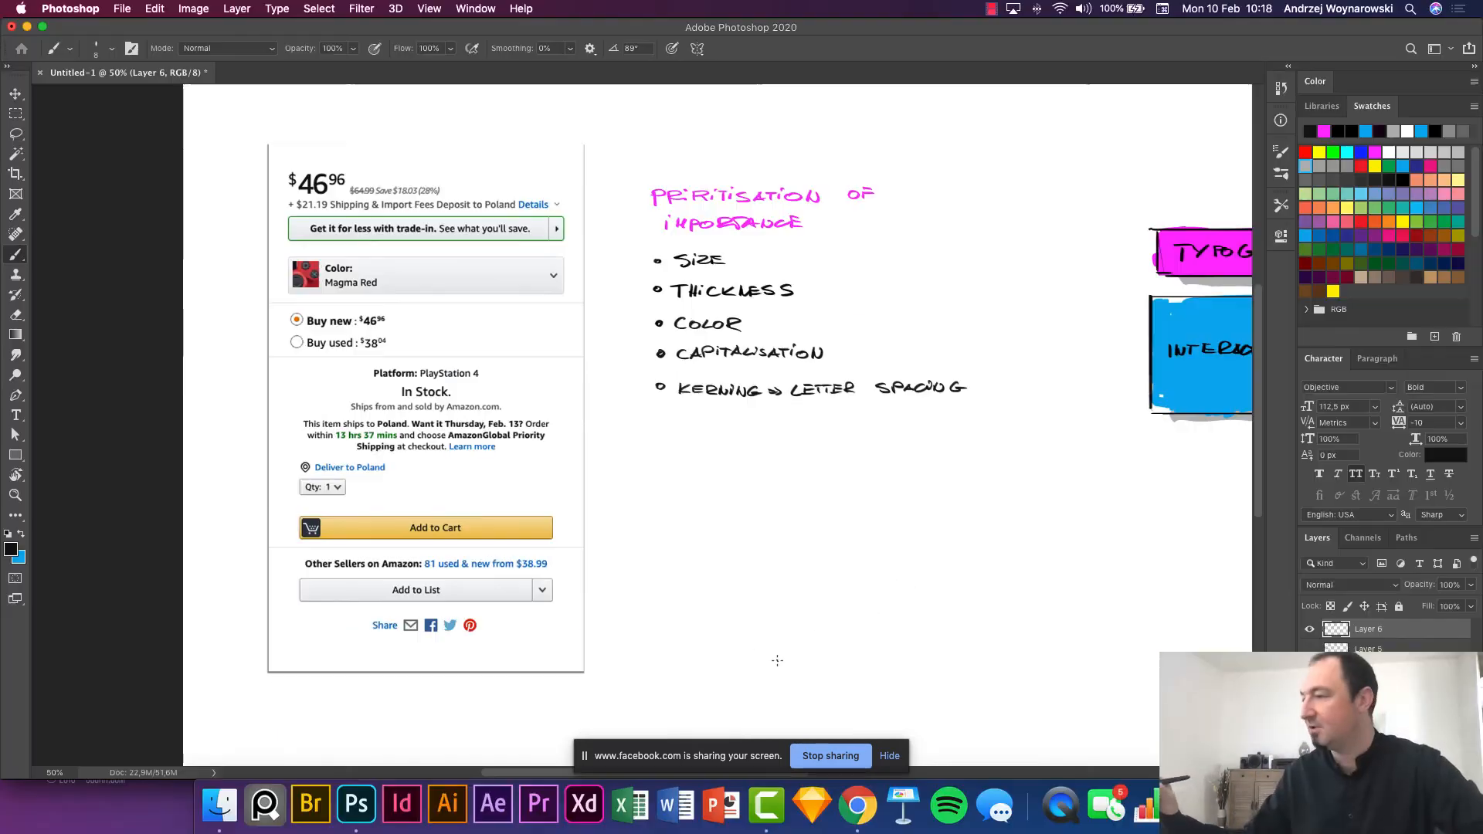
{"action": "key", "text": "t"}
{"action": "left_click", "coordinate": [697, 513]}
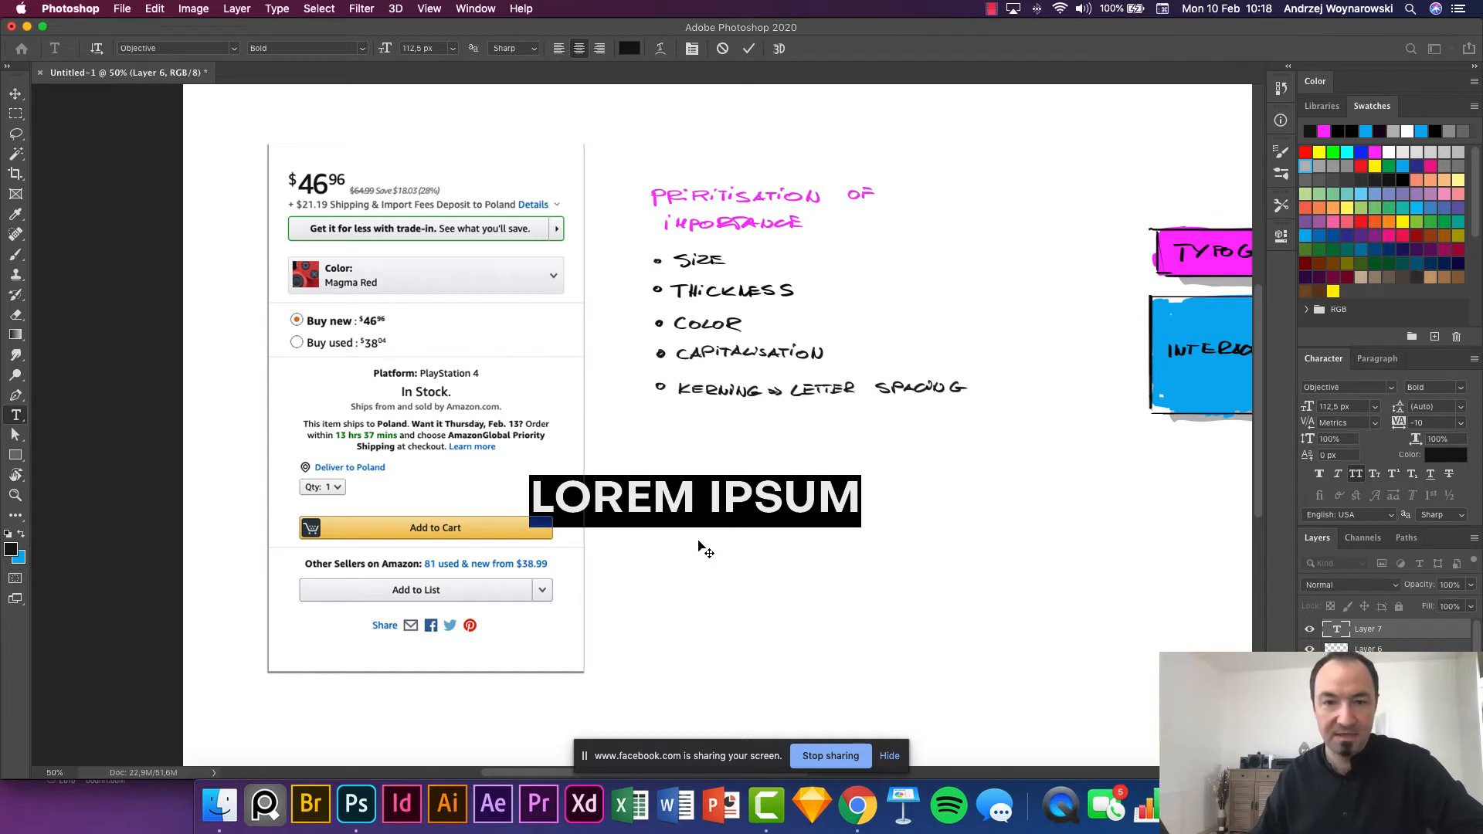
{"action": "left_click", "coordinate": [1375, 407]}
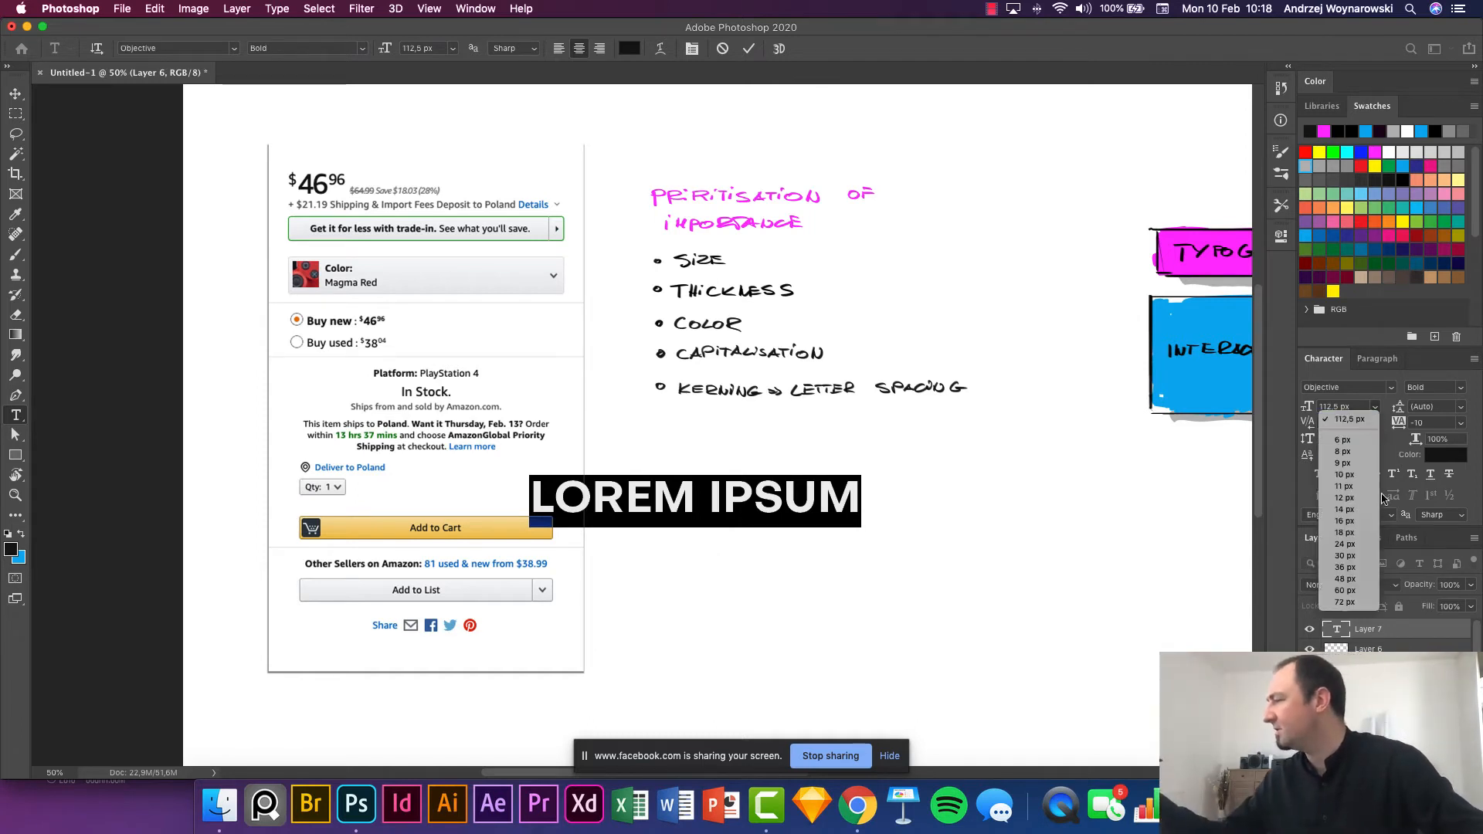
{"action": "left_click", "coordinate": [1345, 590]}
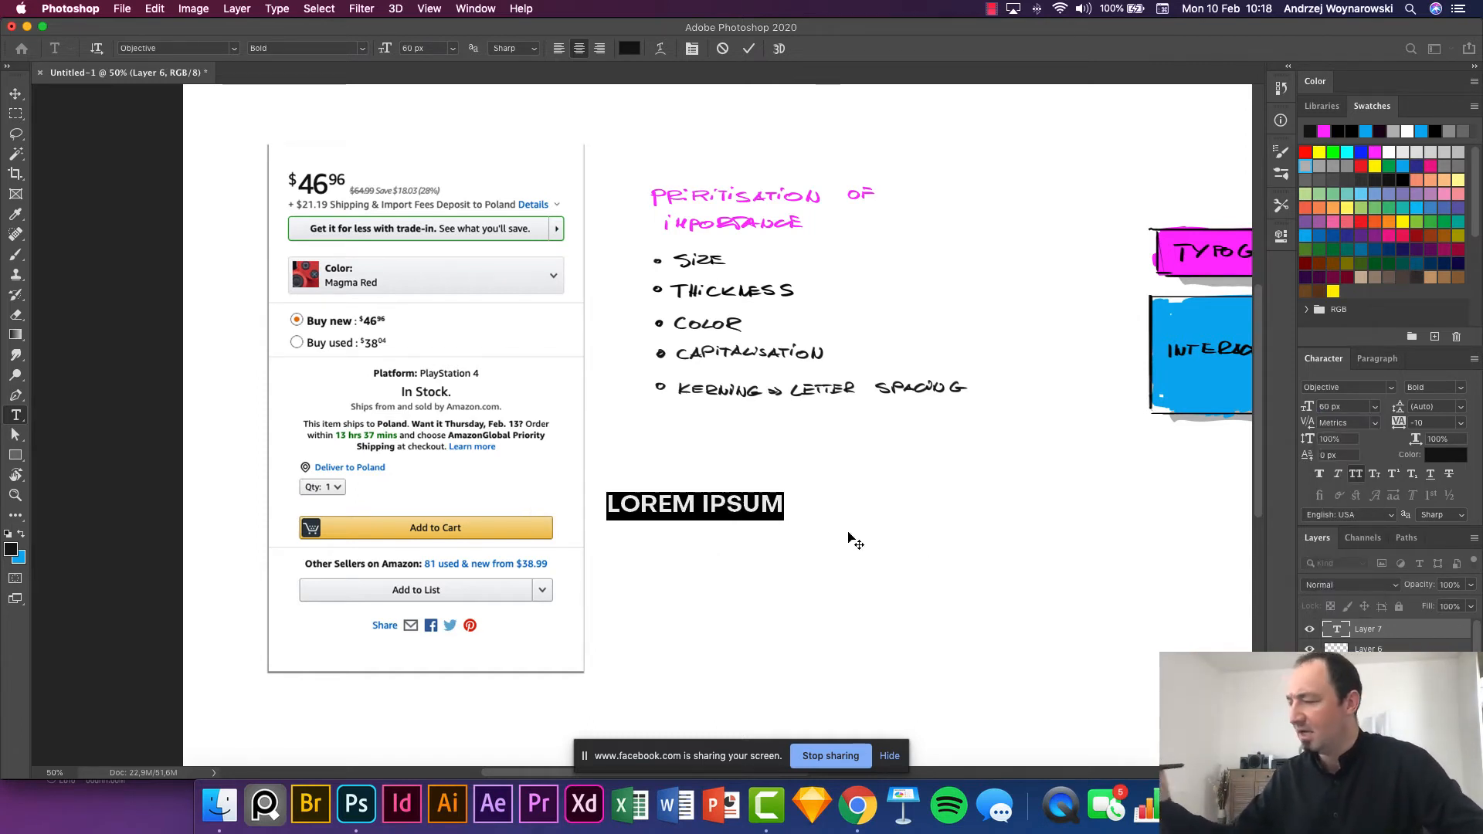
{"action": "key", "text": "super+Return"}
Move the "LOREM IPSUM" text clear of the purchase box and set its tracking to 200.
{"action": "key", "text": "v"}
{"action": "mouse_move", "coordinate": [754, 507]}
{"action": "left_mouse_down"}
{"action": "mouse_move", "coordinate": [780, 510]}
{"action": "mouse_move", "coordinate": [772, 519]}
{"action": "left_mouse_up"}
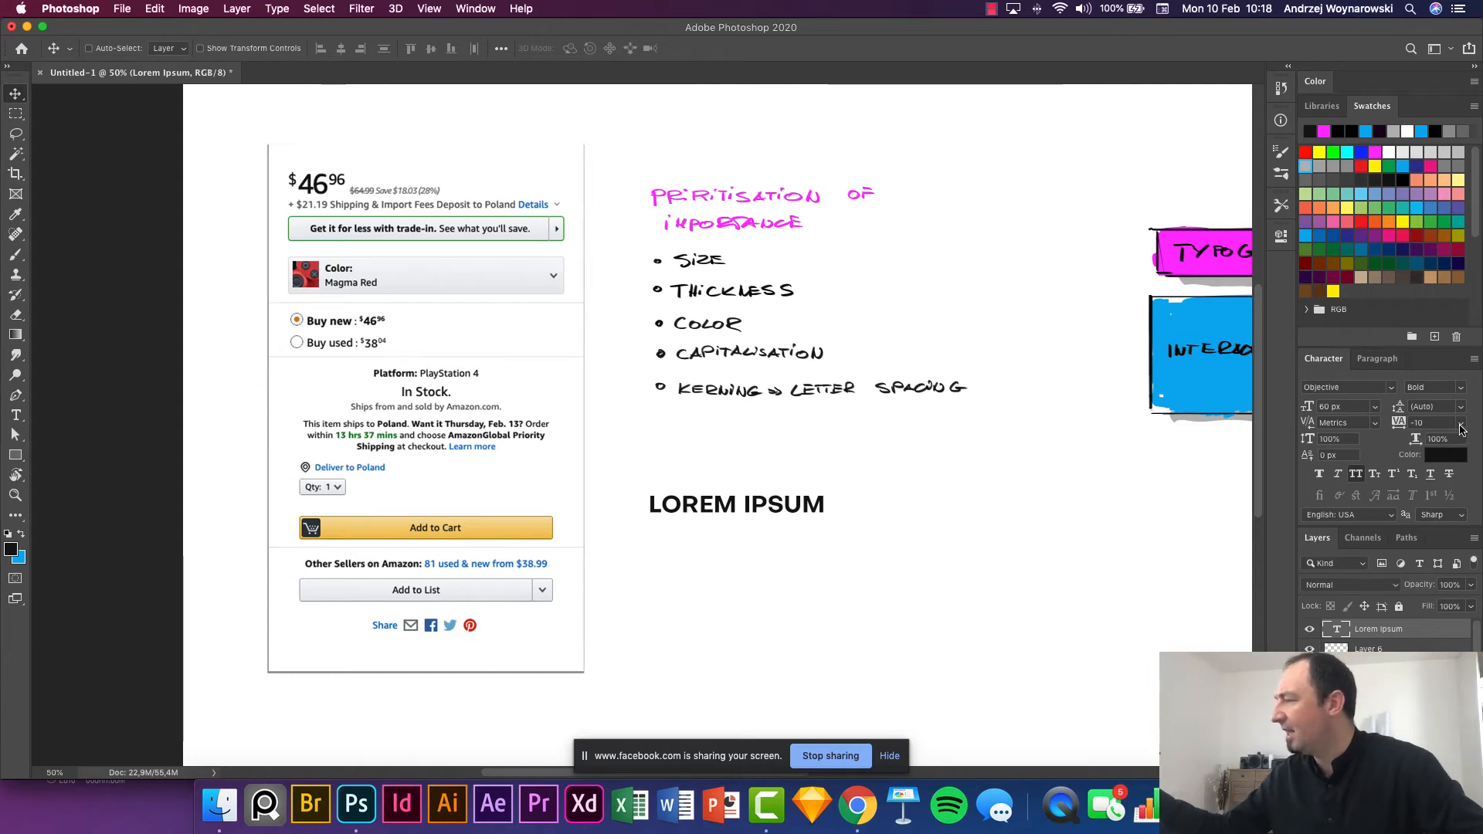
{"action": "left_click", "coordinate": [1460, 425]}
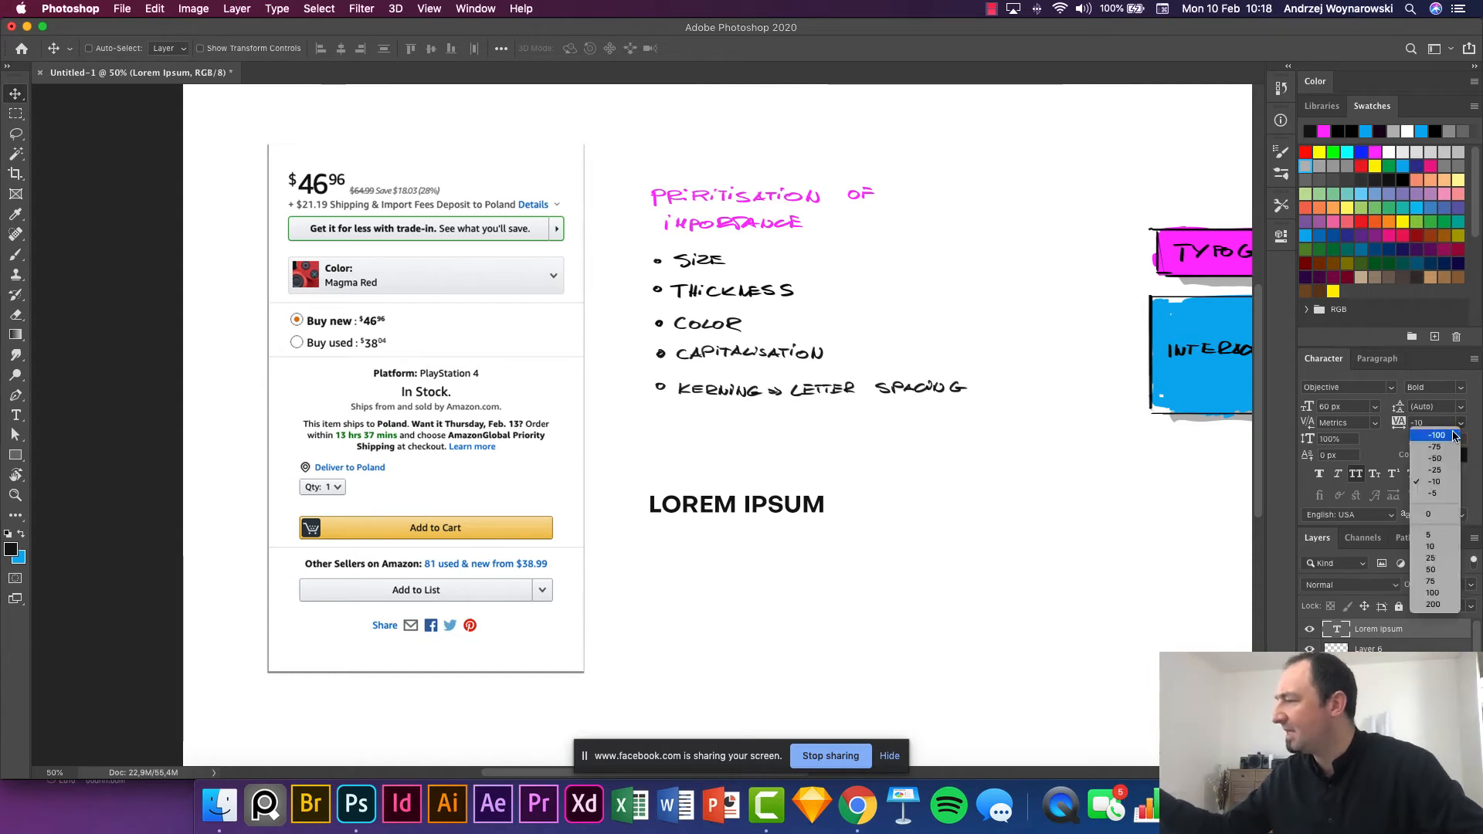
{"action": "left_click", "coordinate": [1438, 612]}
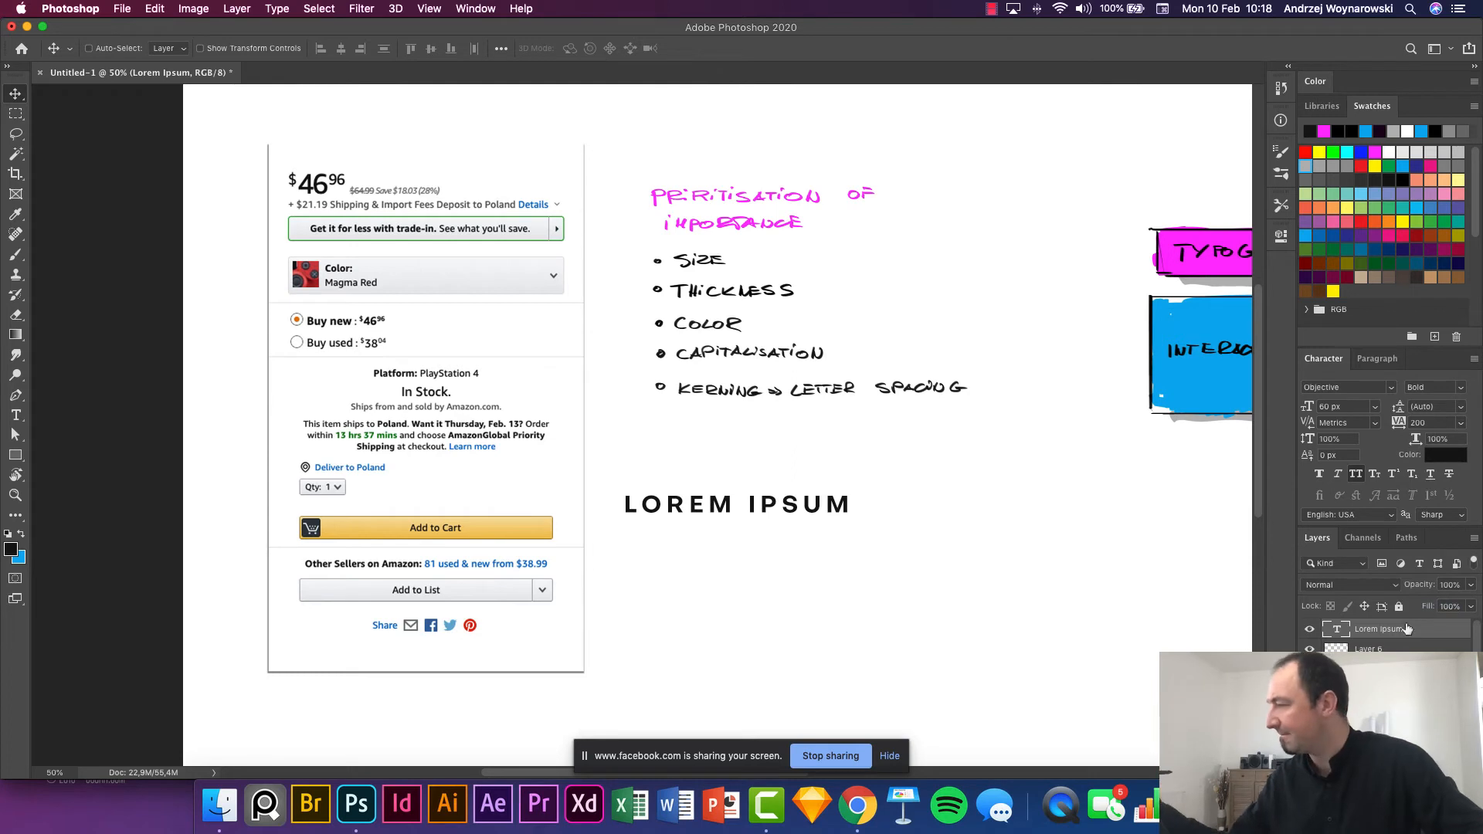
On Layer 6, sample magenta from the TYPOGRAPHY box, mark the gap between U and M in "LOREM IPSUM" and label it "KERNING".
{"action": "left_click", "coordinate": [1390, 649]}
{"action": "key", "text": "b"}
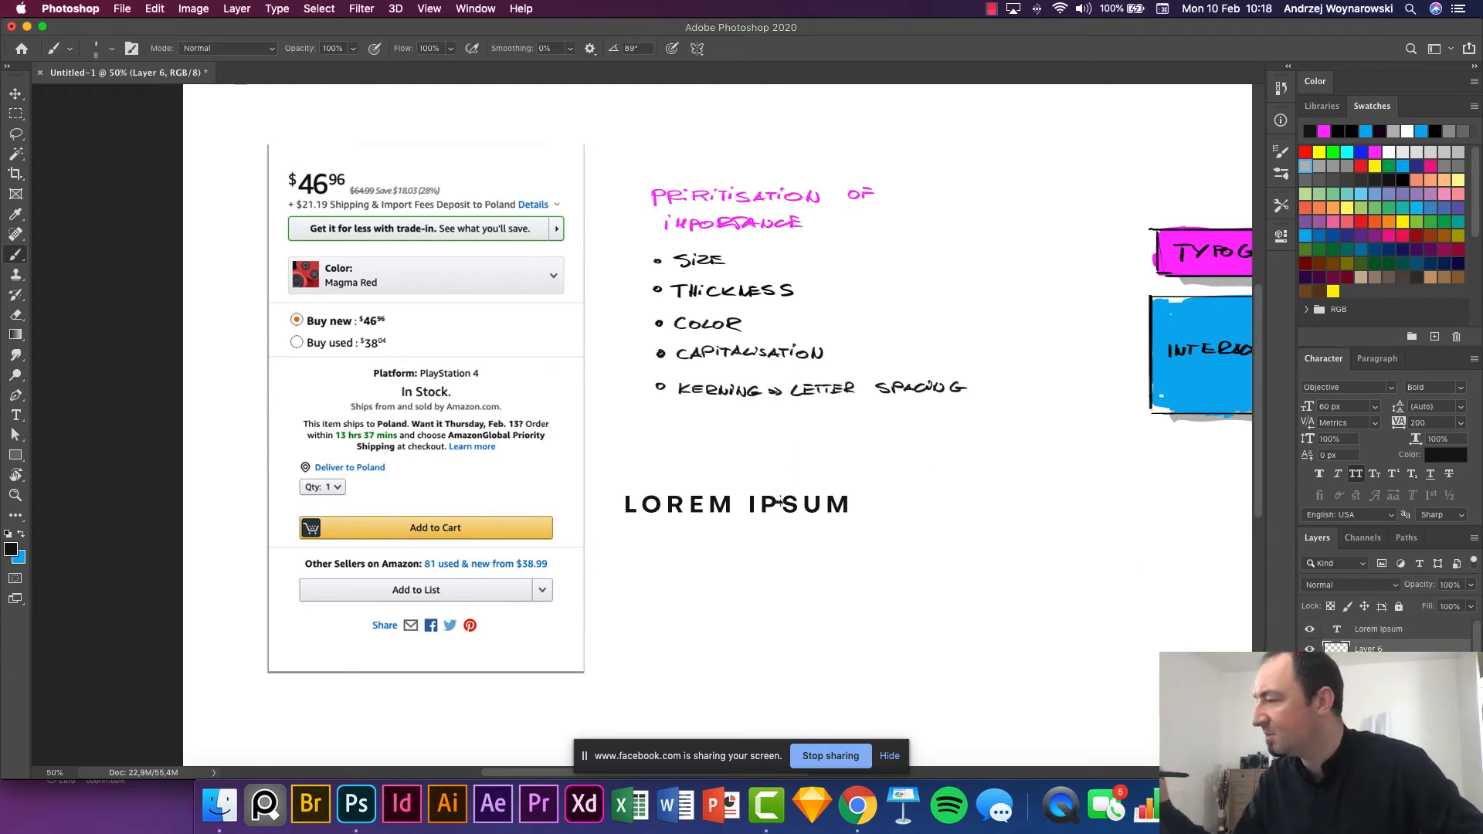
{"action": "left_click", "coordinate": [1225, 257], "text": "alt"}
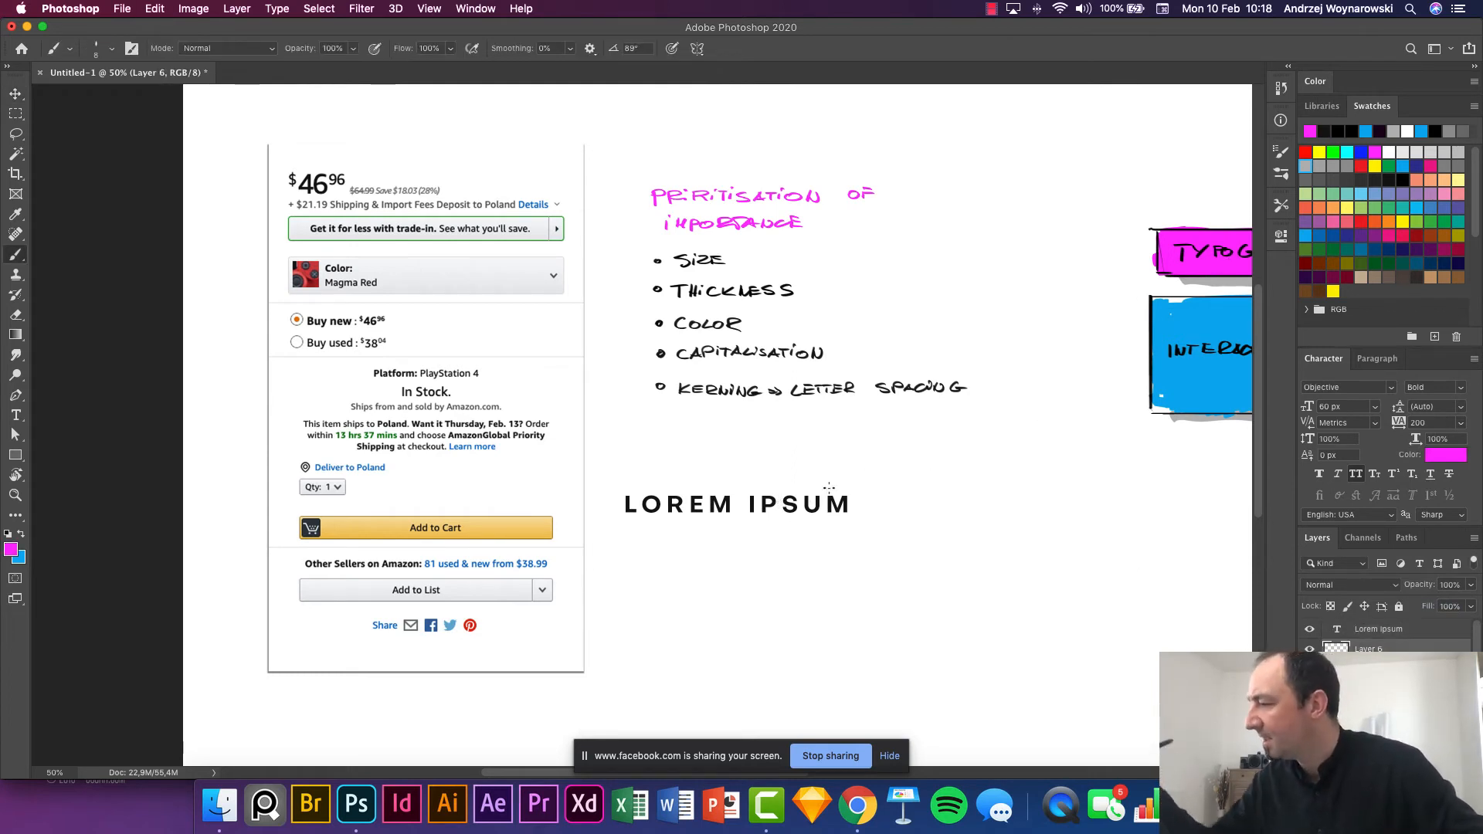
{"action": "left_click_drag", "start_coordinate": [819, 476], "coordinate": [818, 531]}
{"action": "mouse_move", "coordinate": [828, 473]}
{"action": "left_mouse_down"}
{"action": "mouse_move", "coordinate": [827, 532]}
{"action": "mouse_move", "coordinate": [857, 438]}
{"action": "mouse_move", "coordinate": [972, 445]}
{"action": "left_mouse_up"}
{"action": "left_click", "coordinate": [911, 425]}
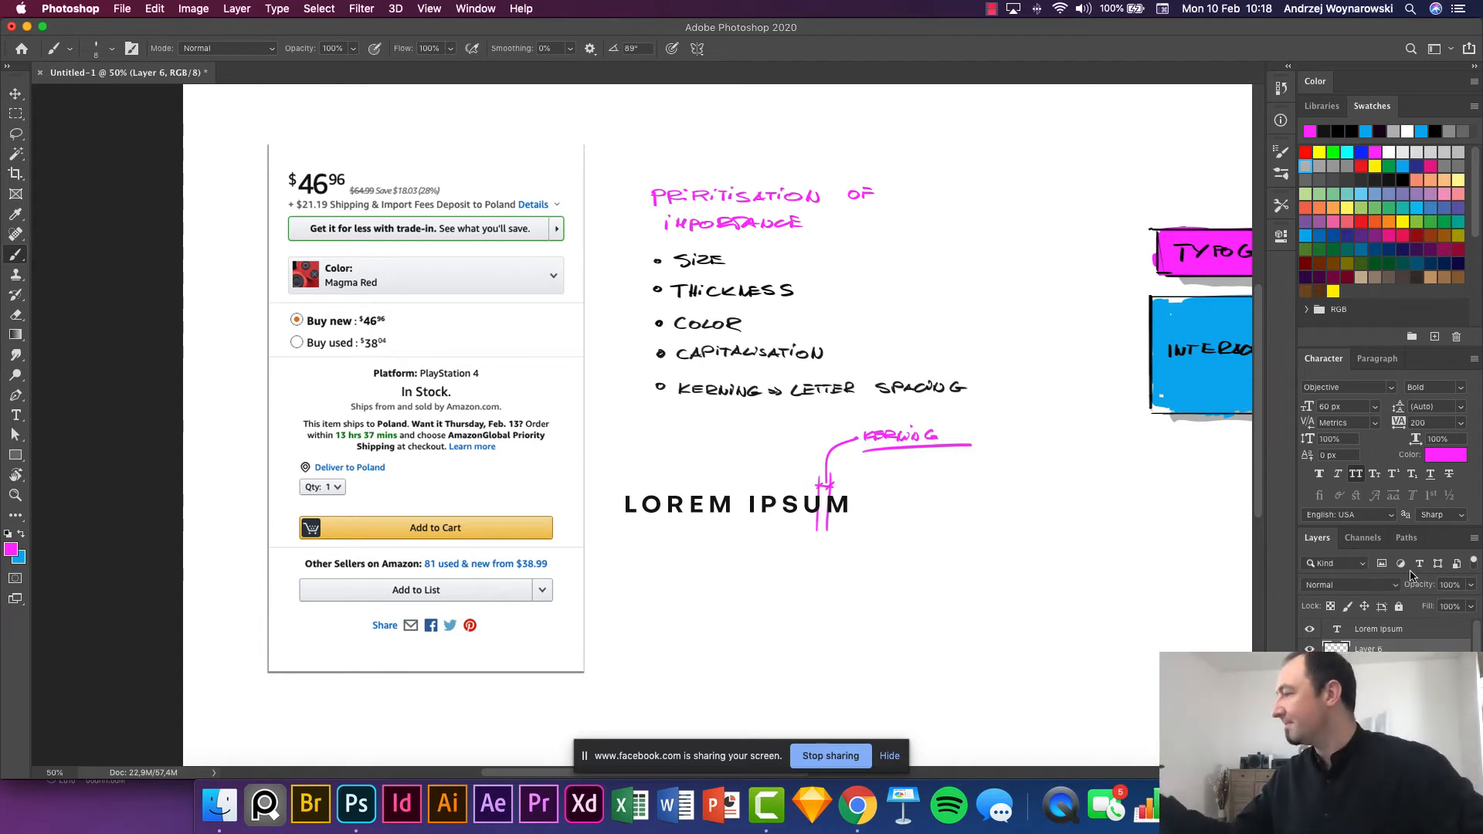
Undo the last "KERNING" label strokes and erase the remaining magenta marks around "LOREM IPSUM".
{"action": "key", "text": "super+z"}
{"action": "key", "text": "super+z"}
{"action": "key", "text": "super+z"}
{"action": "key", "text": "super+z"}
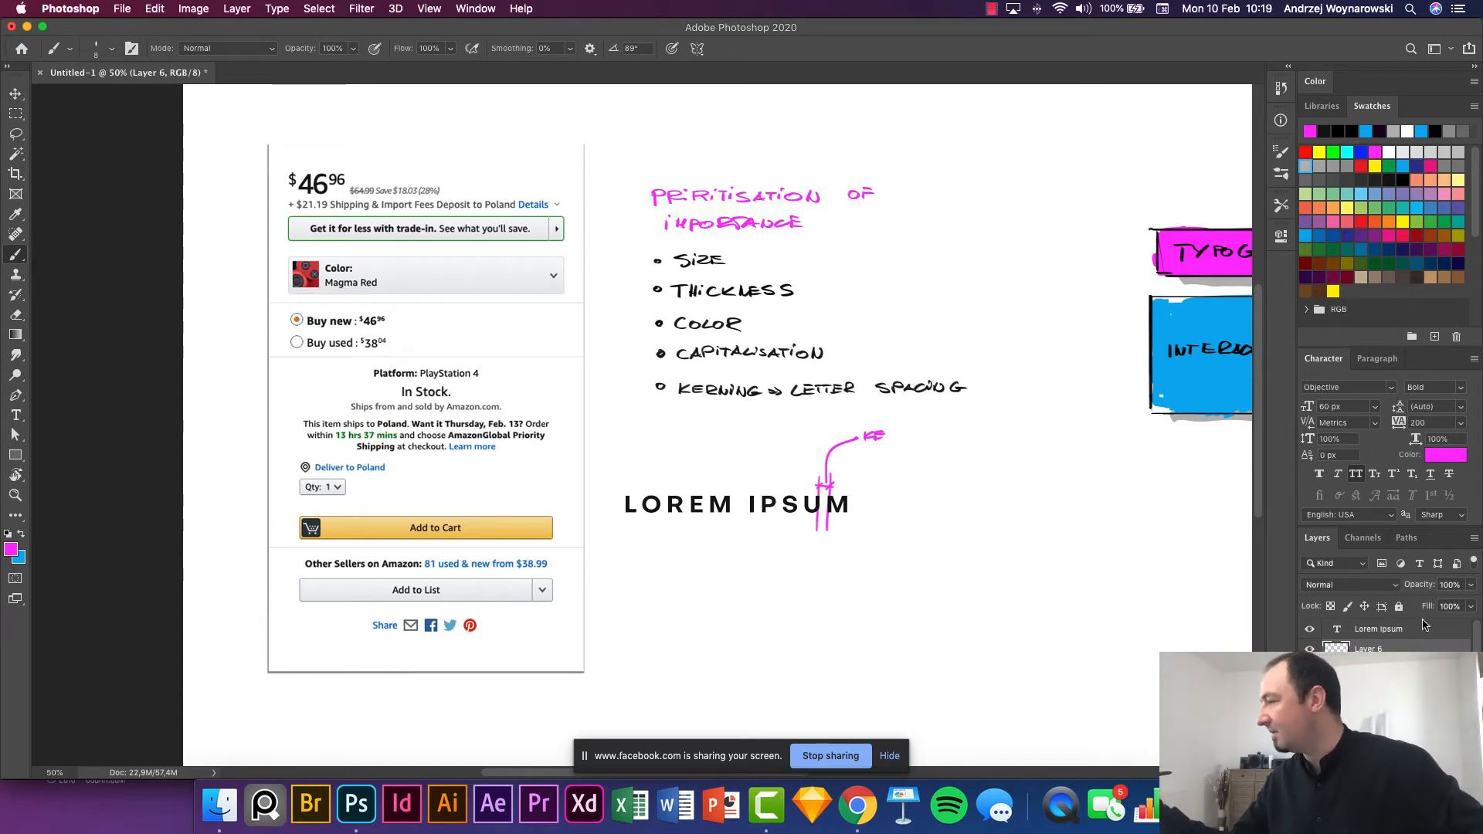
{"action": "key", "text": "e"}
{"action": "mouse_move", "coordinate": [880, 434]}
{"action": "left_mouse_down"}
{"action": "mouse_move", "coordinate": [827, 462]}
{"action": "mouse_move", "coordinate": [824, 529]}
{"action": "mouse_move", "coordinate": [863, 452]}
{"action": "left_mouse_up"}
Delete the Lorem Ipsum text layer.
{"action": "key", "text": "v"}
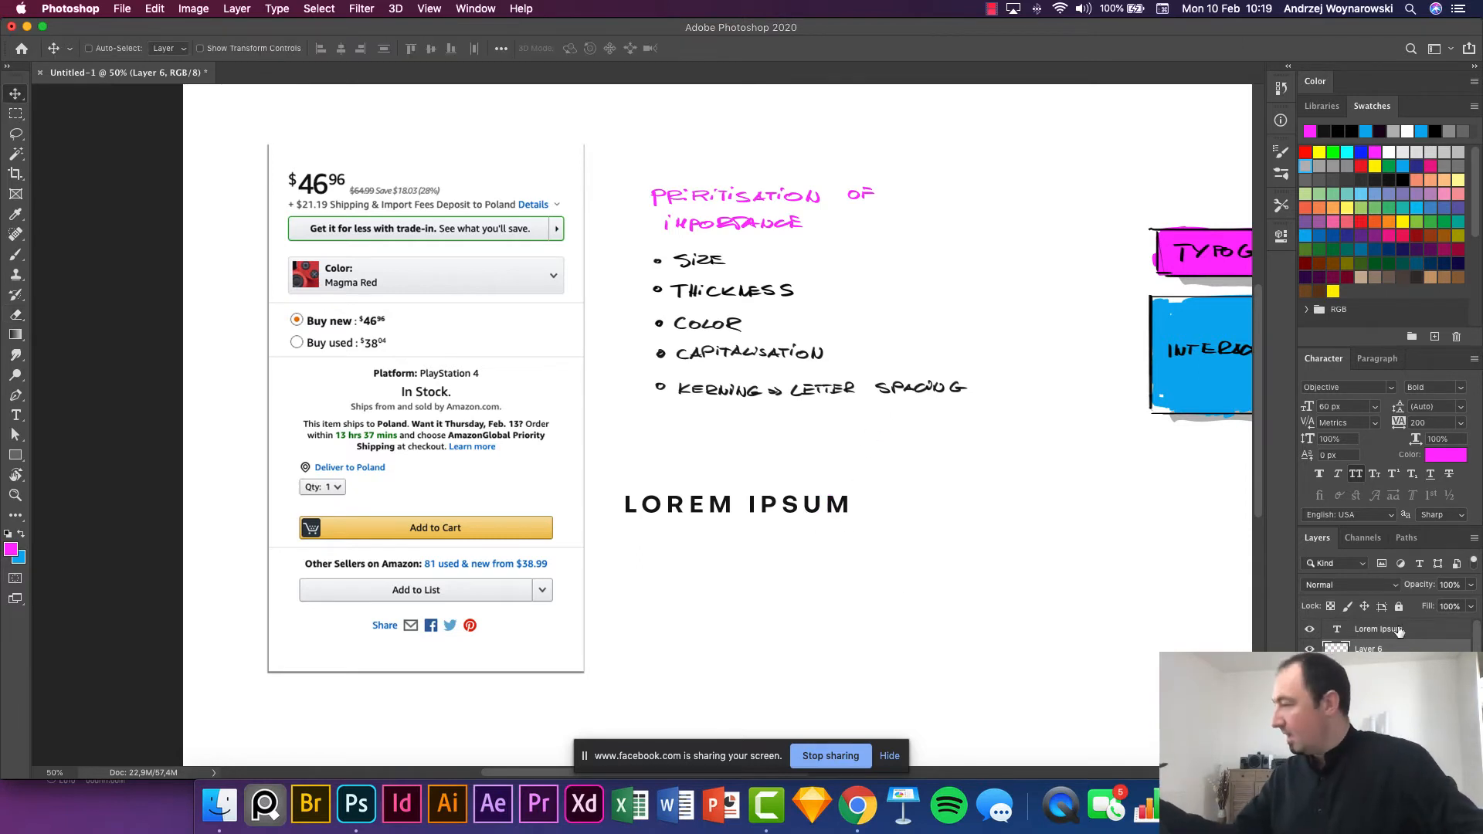
{"action": "left_click", "coordinate": [1412, 630]}
{"action": "key", "text": "BackSpace"}
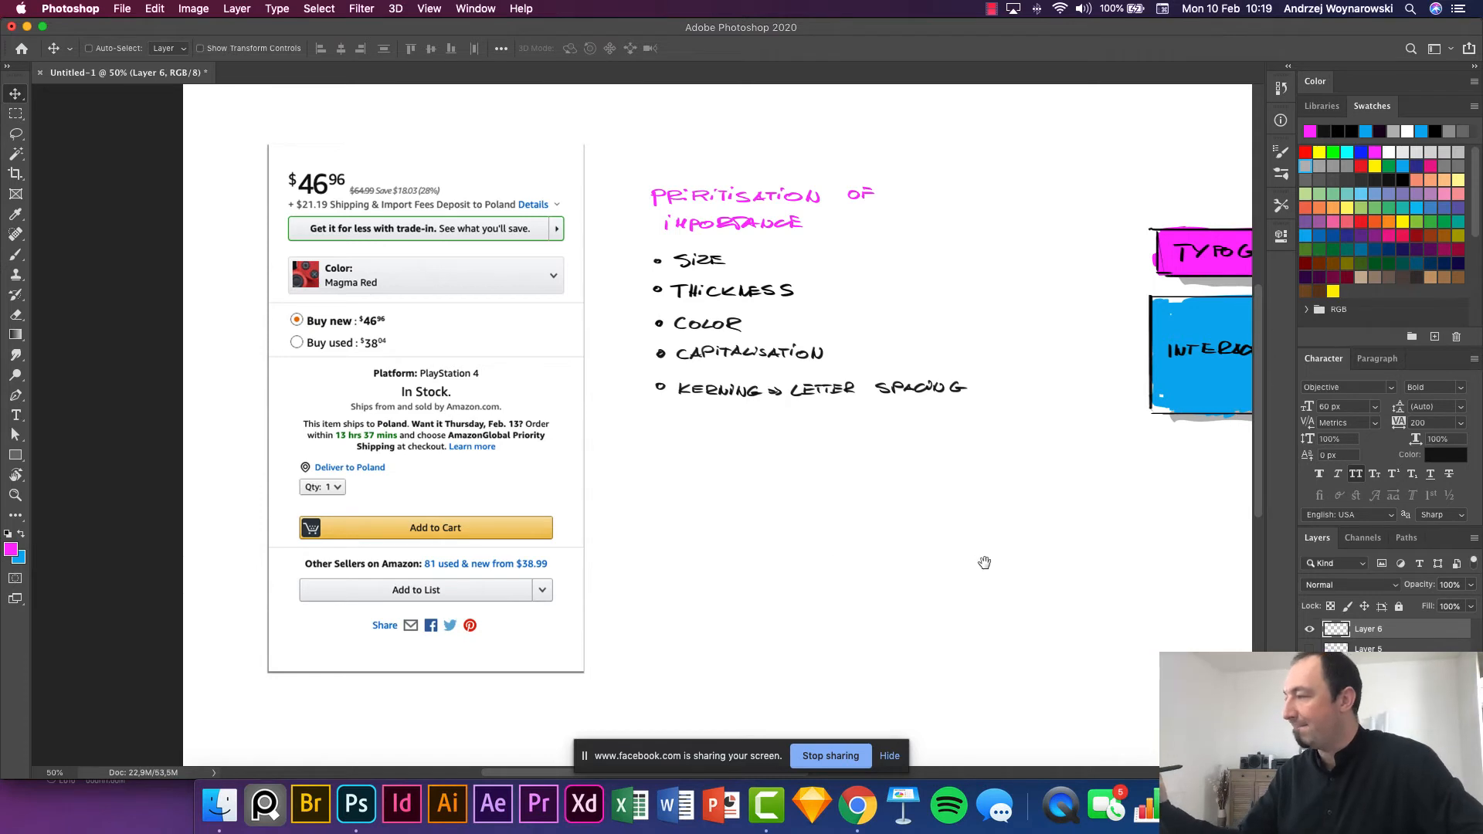
{"action": "left_click_drag", "start_coordinate": [899, 546], "coordinate": [762, 540]}
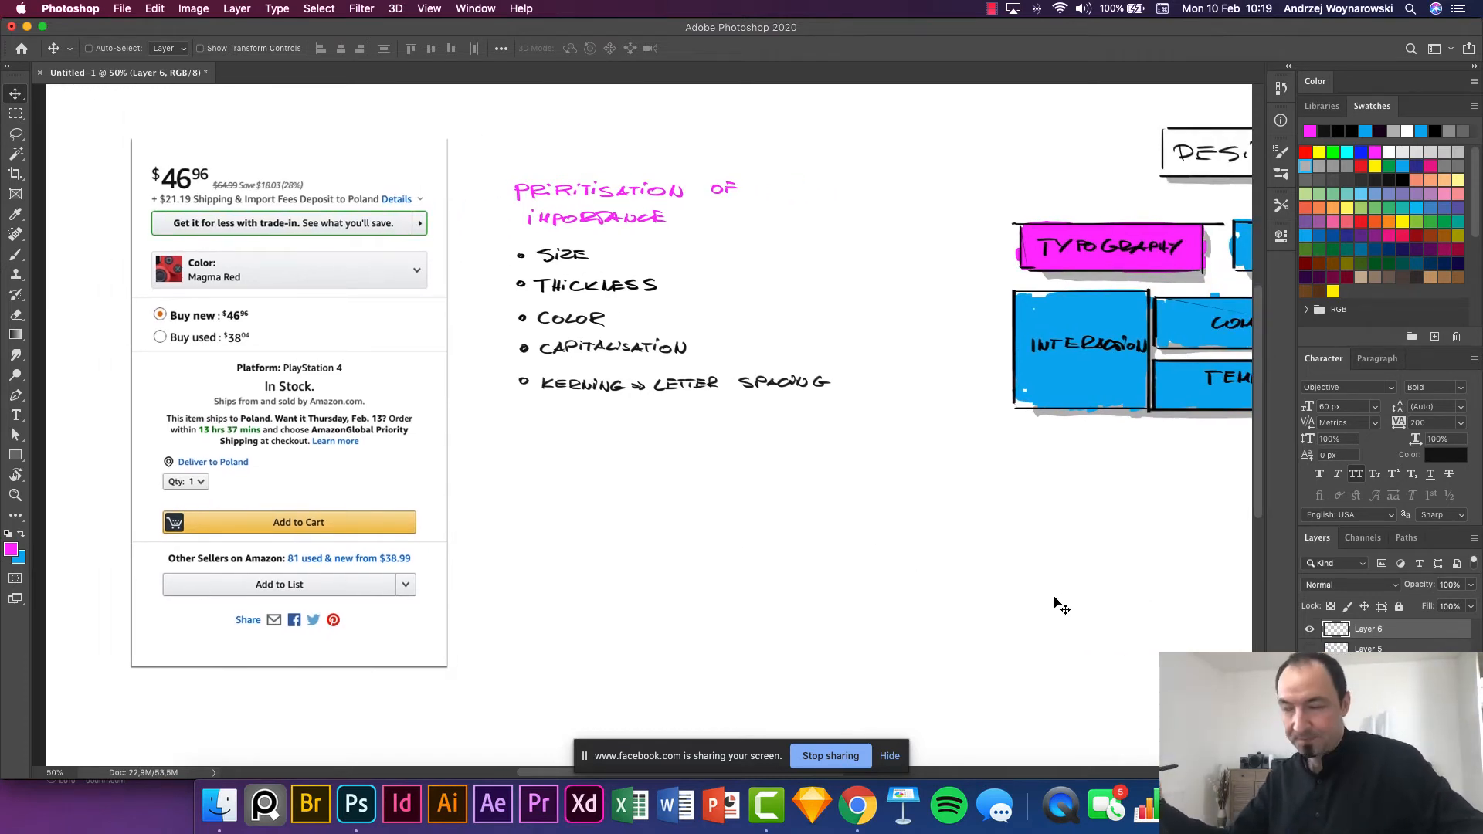
{"action": "key", "text": "f"}
{"action": "key", "text": "f"}
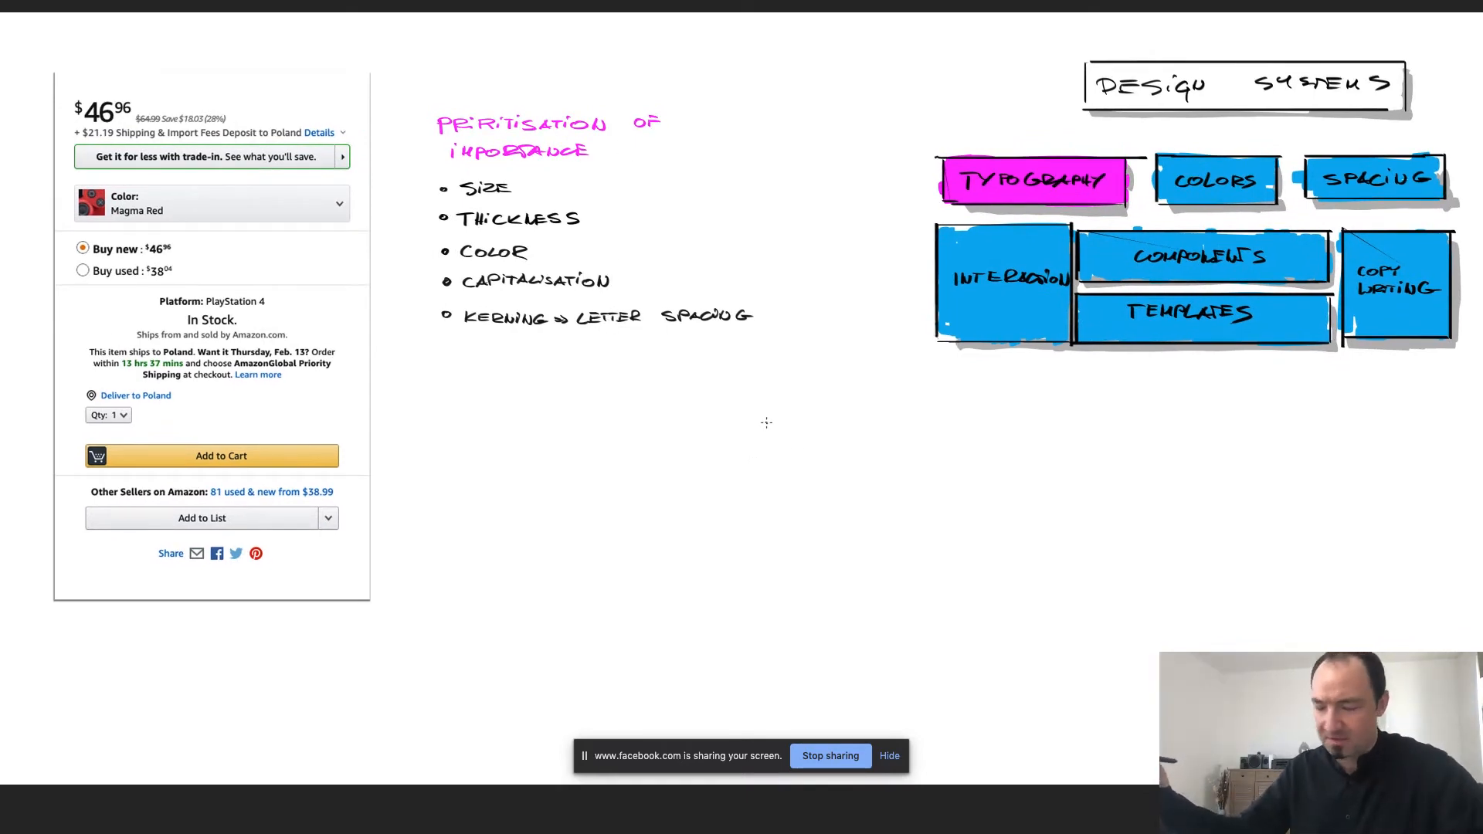
{"action": "key", "text": "f"}
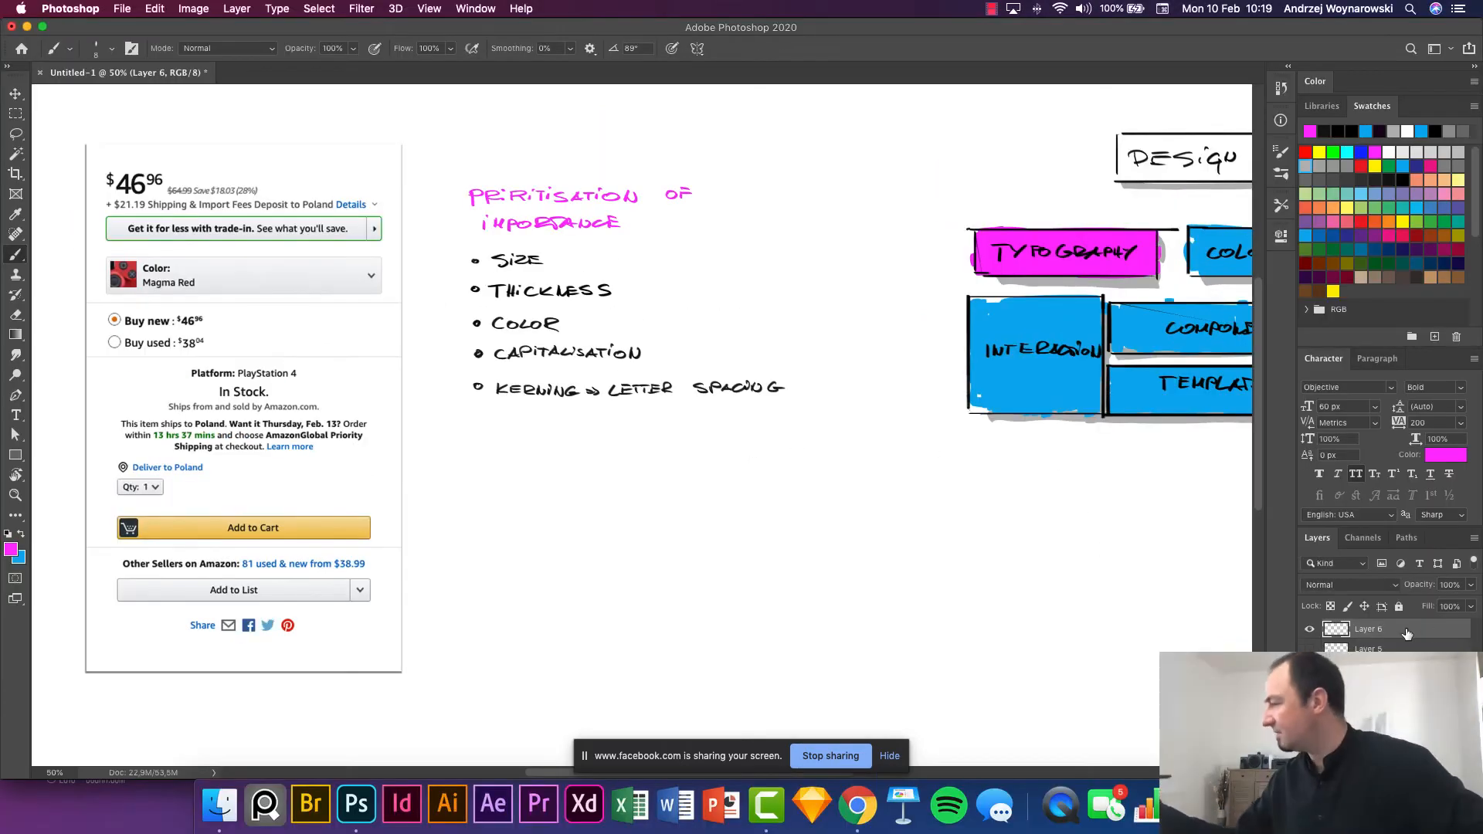
{"action": "key", "text": "f"}
{"action": "key", "text": "f"}
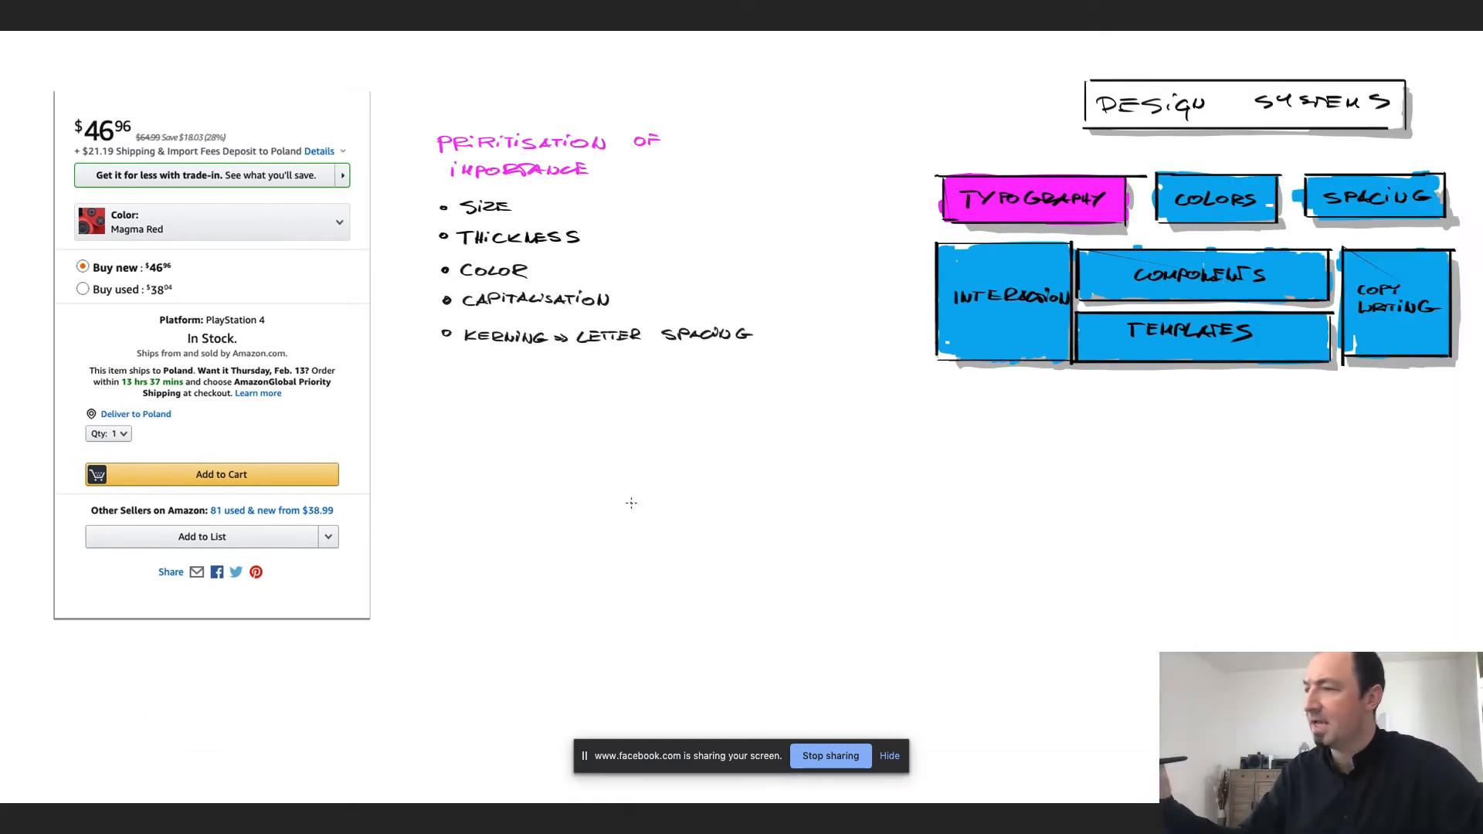
{"action": "left_click_drag", "start_coordinate": [597, 502], "coordinate": [631, 513]}
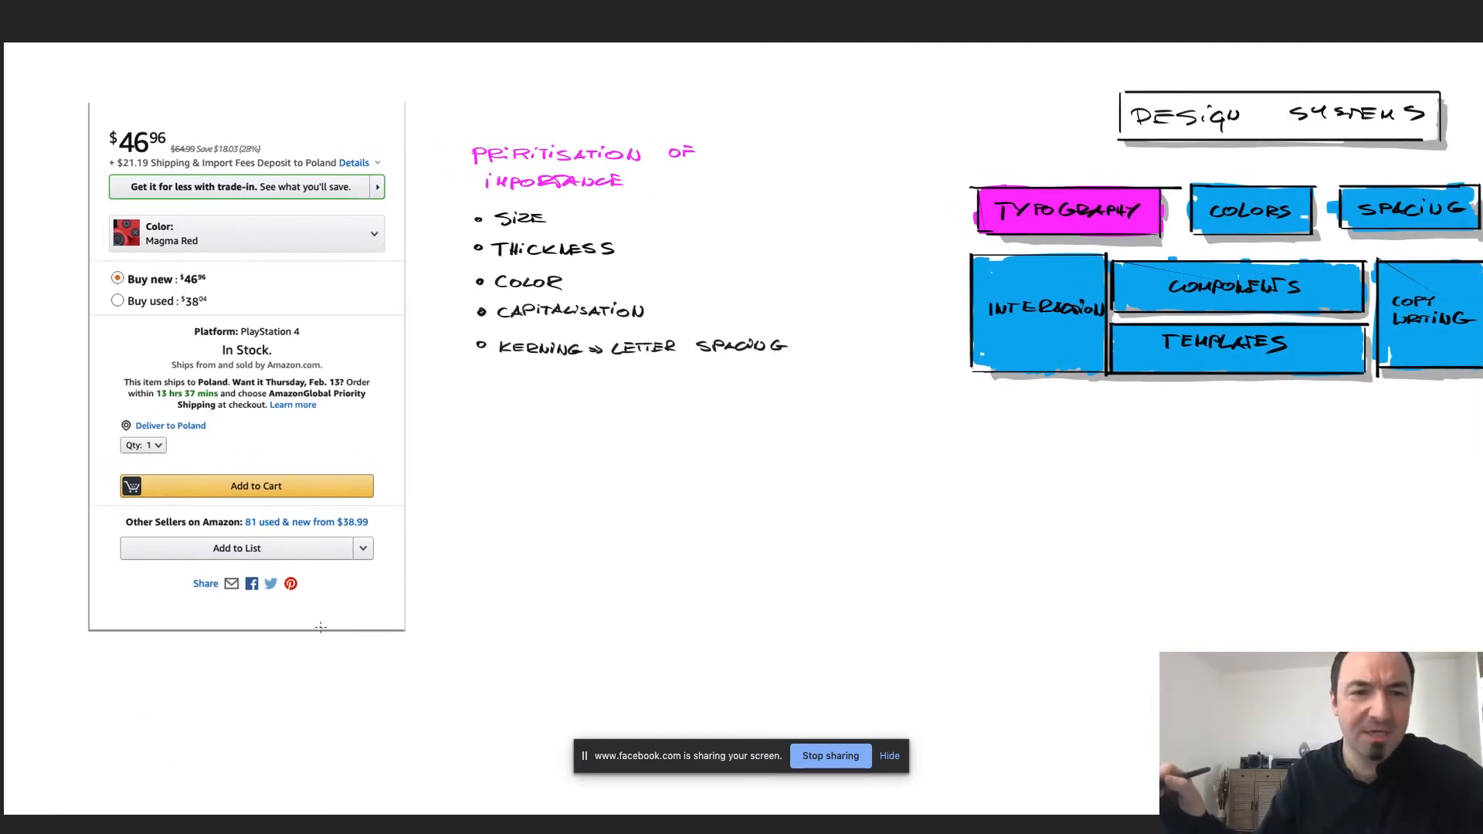
Try marking the purchase box's price area and the platform, stock and shipping text in magenta, and undo the marks.
{"action": "mouse_move", "coordinate": [390, 112]}
{"action": "left_mouse_down"}
{"action": "mouse_move", "coordinate": [359, 108]}
{"action": "mouse_move", "coordinate": [263, 188]}
{"action": "mouse_move", "coordinate": [272, 101]}
{"action": "left_mouse_up"}
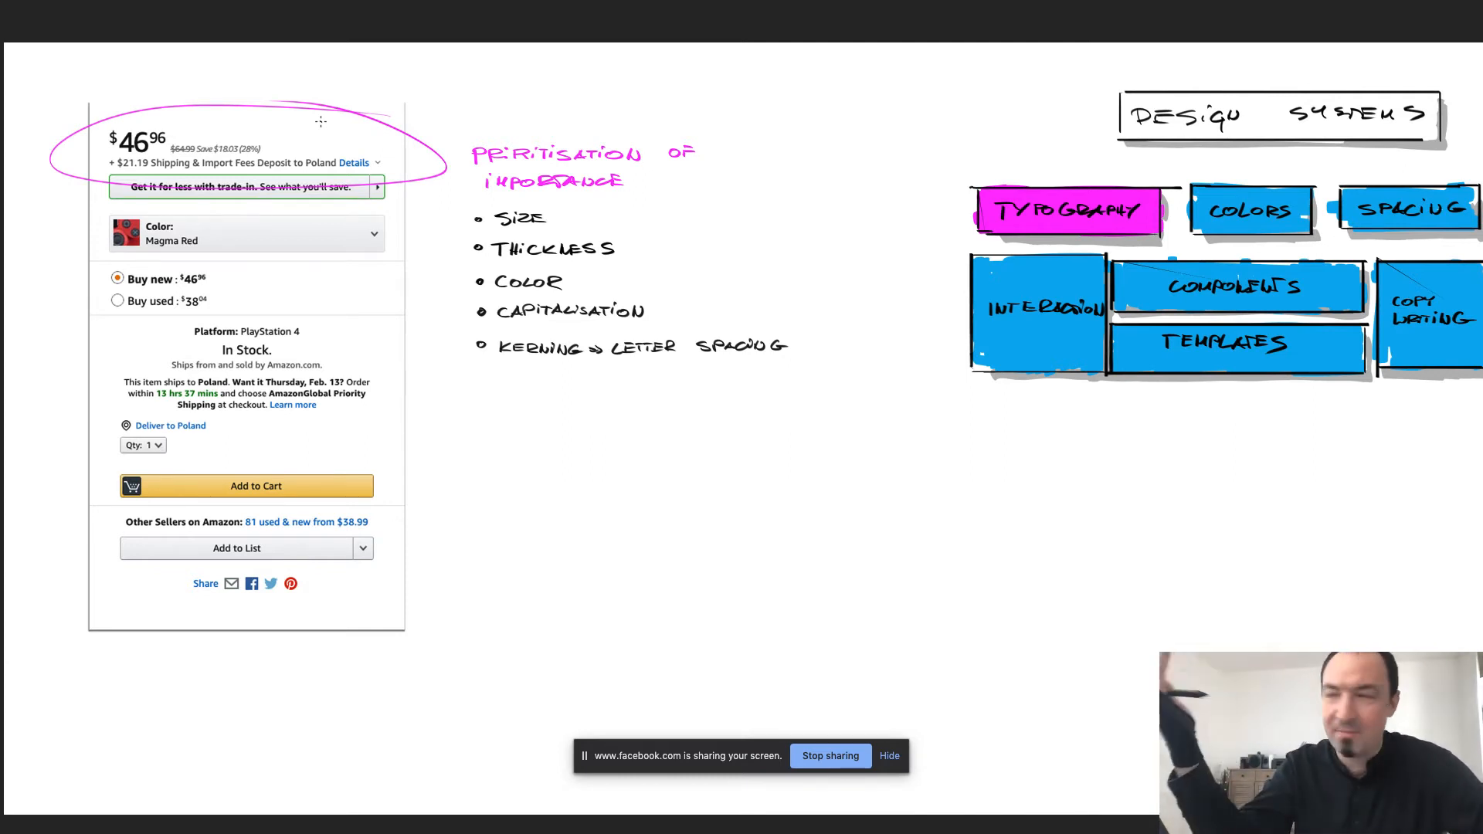
{"action": "key", "text": "super+z"}
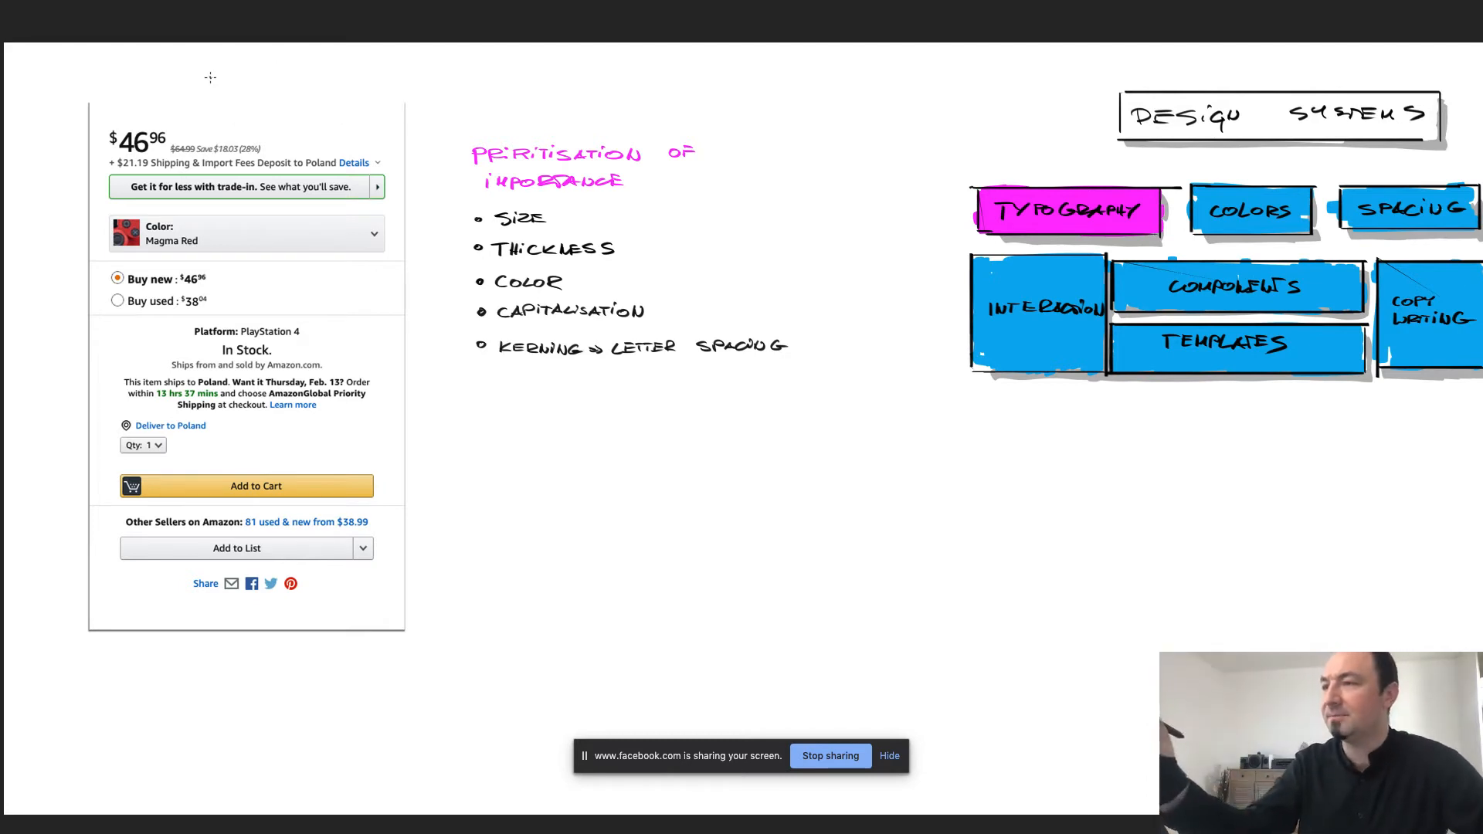
{"action": "left_click_drag", "start_coordinate": [139, 126], "coordinate": [148, 130]}
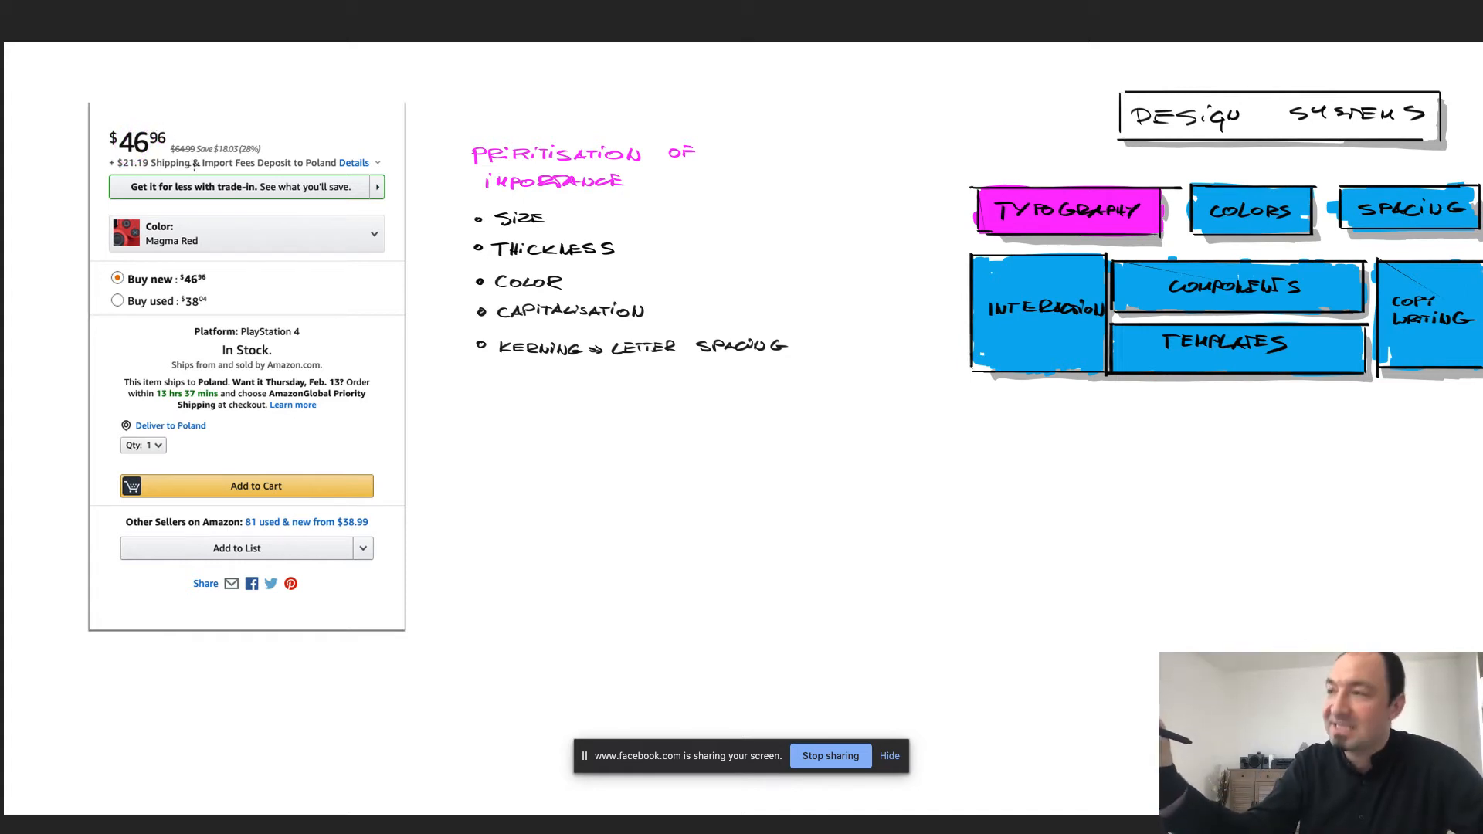
{"action": "left_click_drag", "start_coordinate": [173, 150], "coordinate": [202, 143]}
{"action": "key", "text": "super+z"}
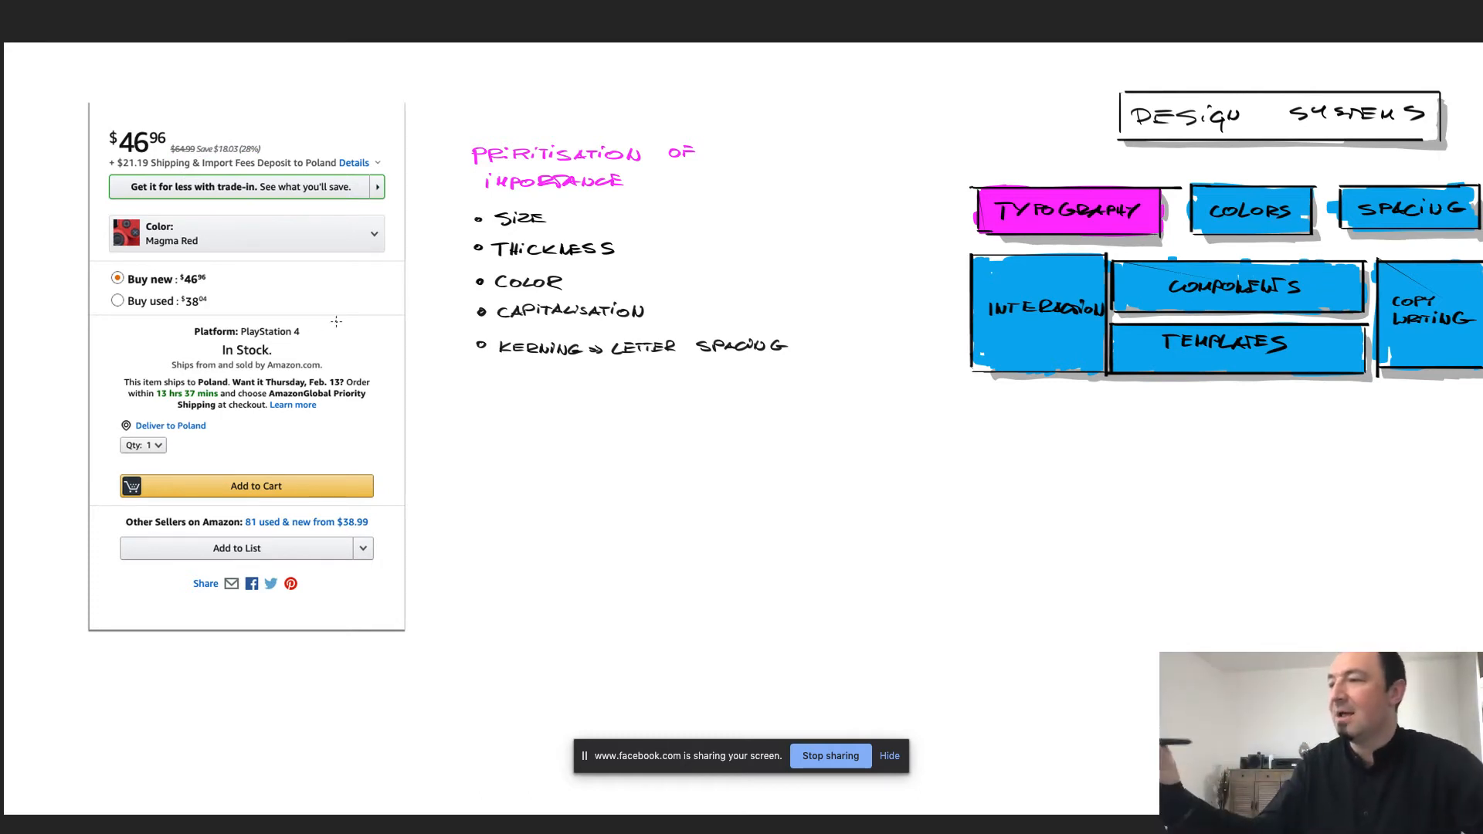
{"action": "mouse_move", "coordinate": [363, 329]}
{"action": "left_mouse_down"}
{"action": "mouse_move", "coordinate": [259, 319]}
{"action": "mouse_move", "coordinate": [379, 363]}
{"action": "left_mouse_up"}
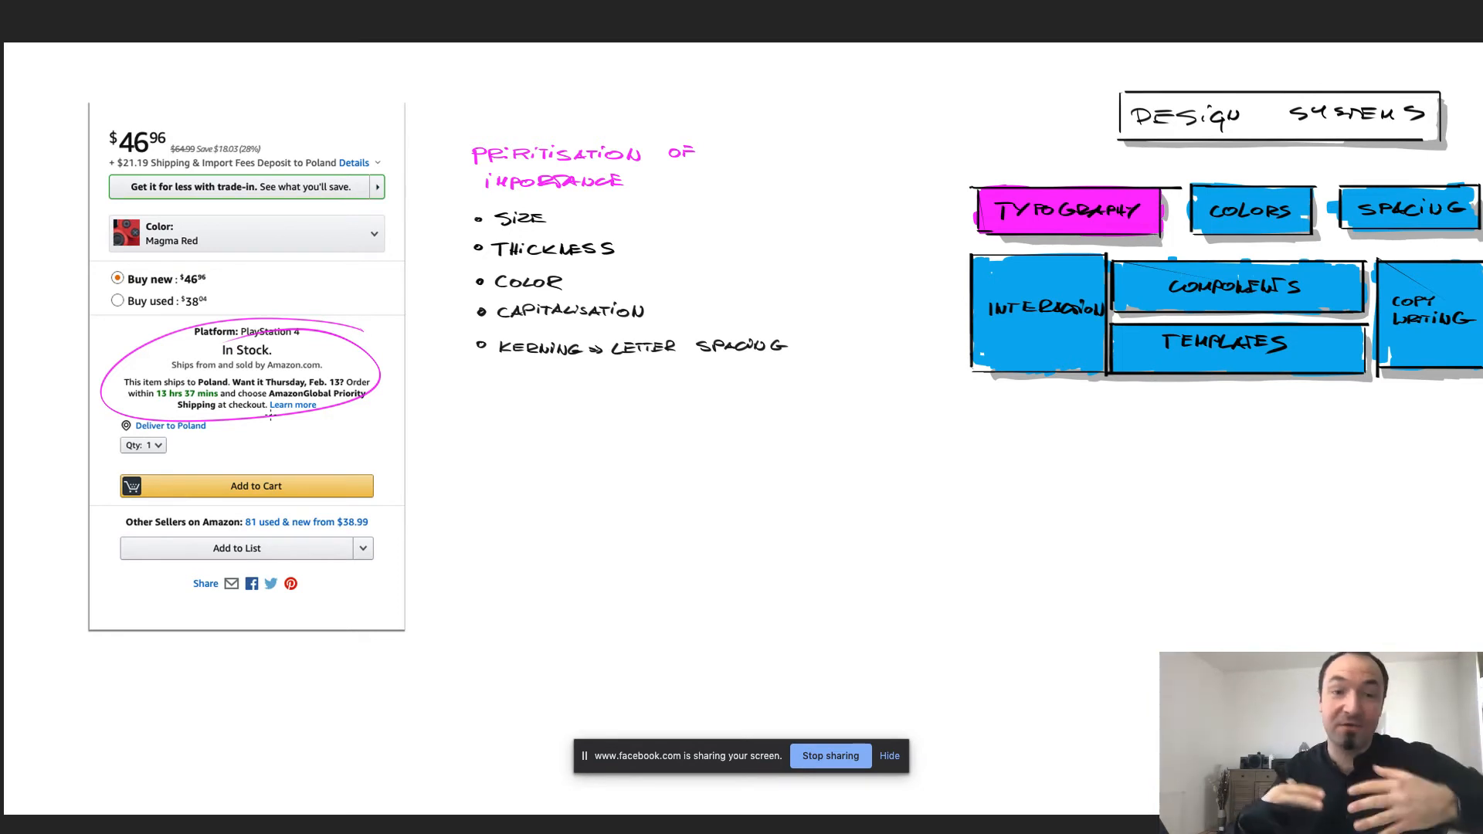
{"action": "key", "text": "ctrl+z"}
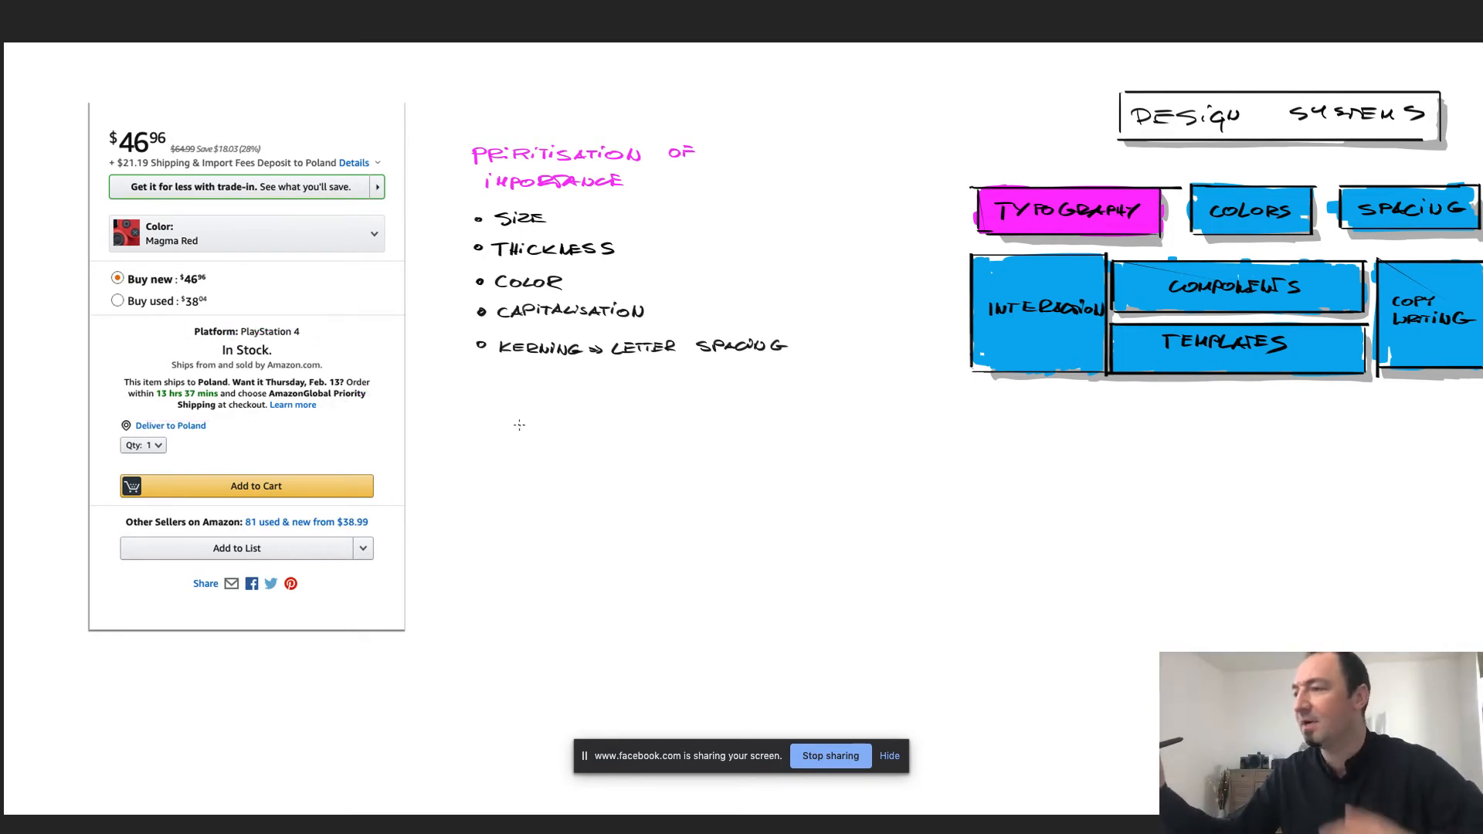
{"action": "left_click_drag", "start_coordinate": [193, 339], "coordinate": [301, 338]}
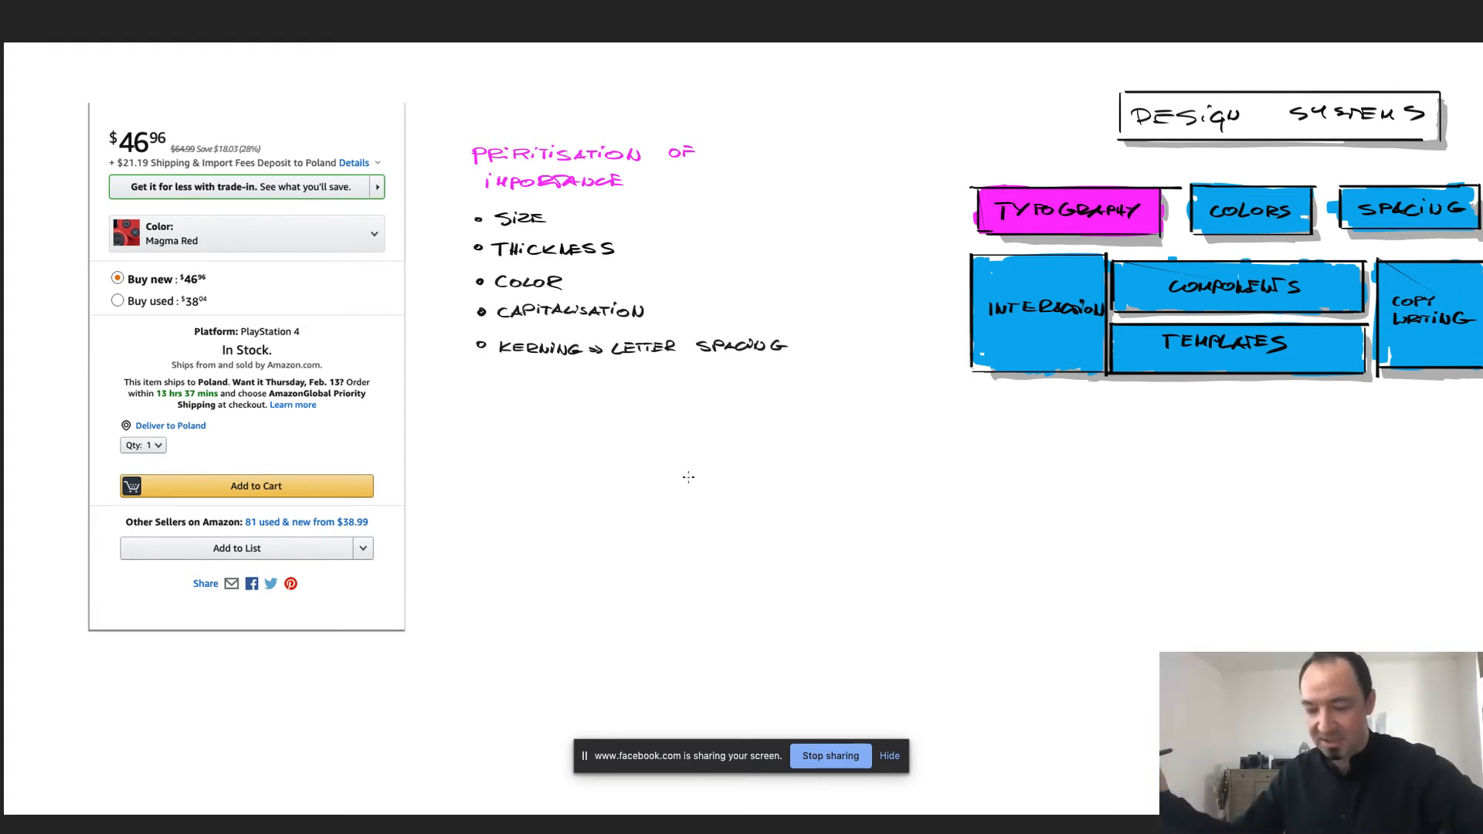
Add a magenta text reading "TITLE NUMBER 1" below the bullet list.
{"action": "key", "text": "super+v"}
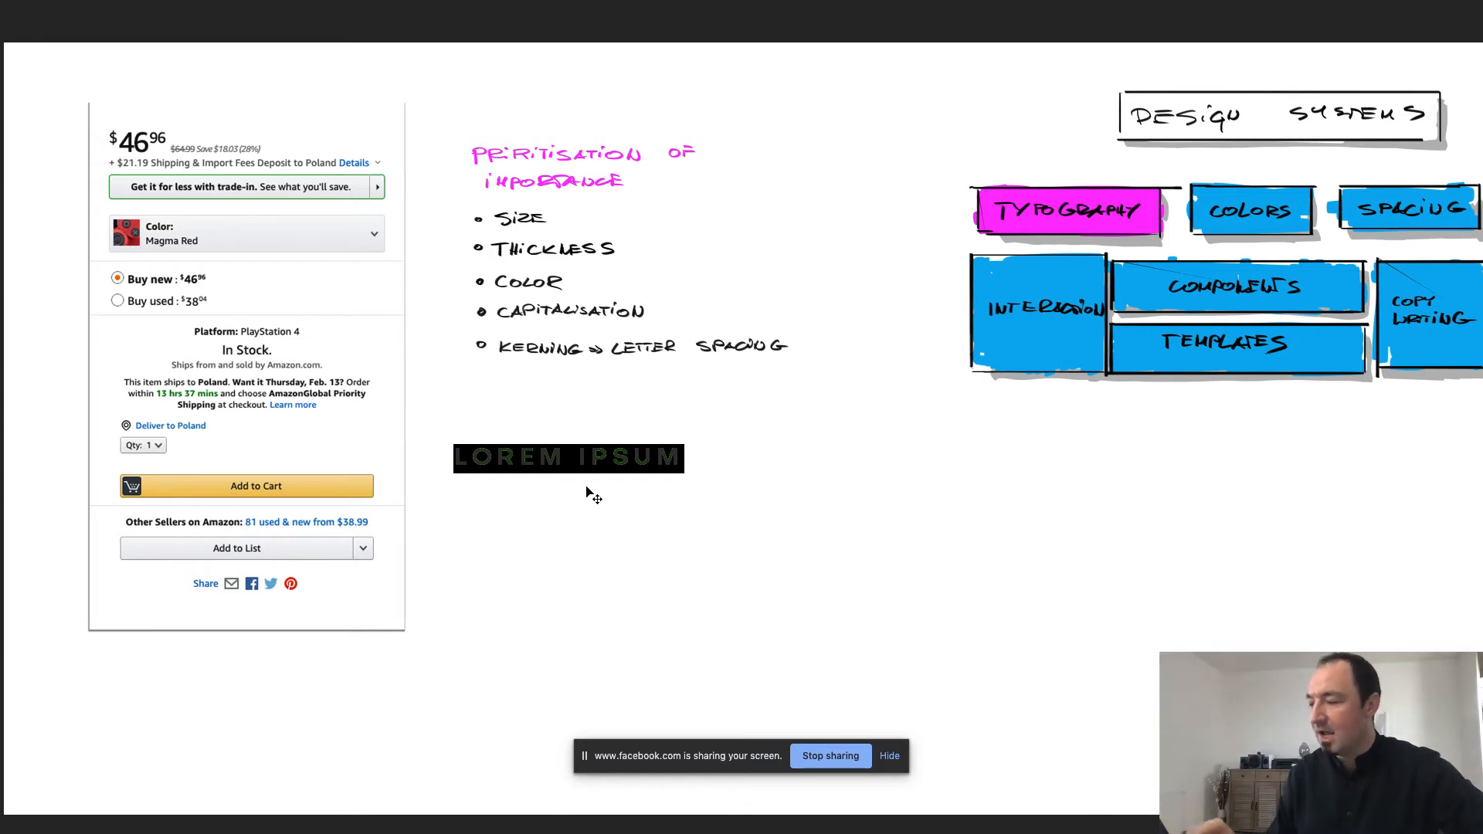
{"action": "triple_click", "coordinate": [602, 454]}
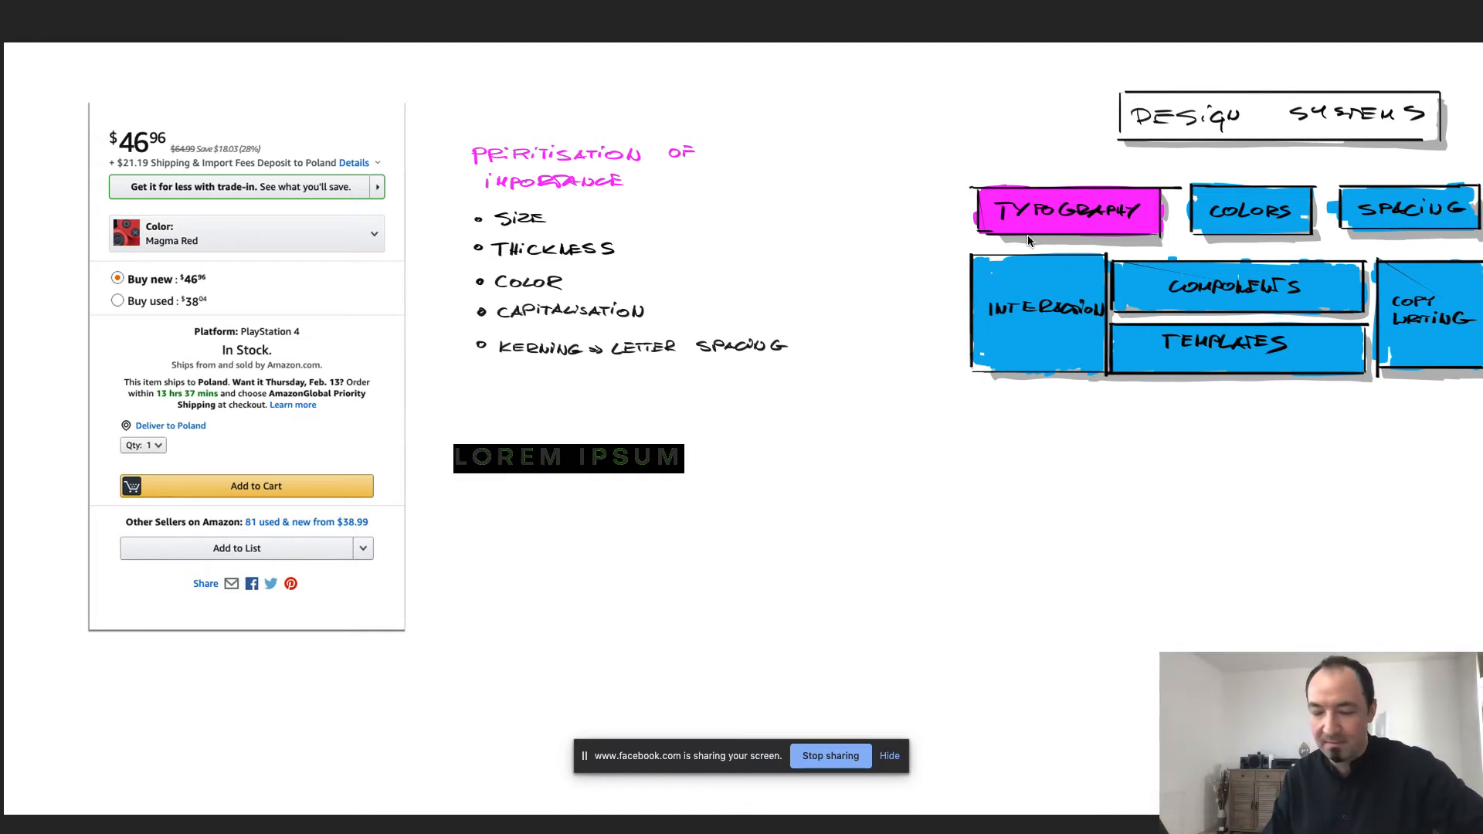
{"action": "type", "text": "EE"}
{"action": "key", "text": "BackSpace"}
{"action": "key", "text": "BackSpace"}
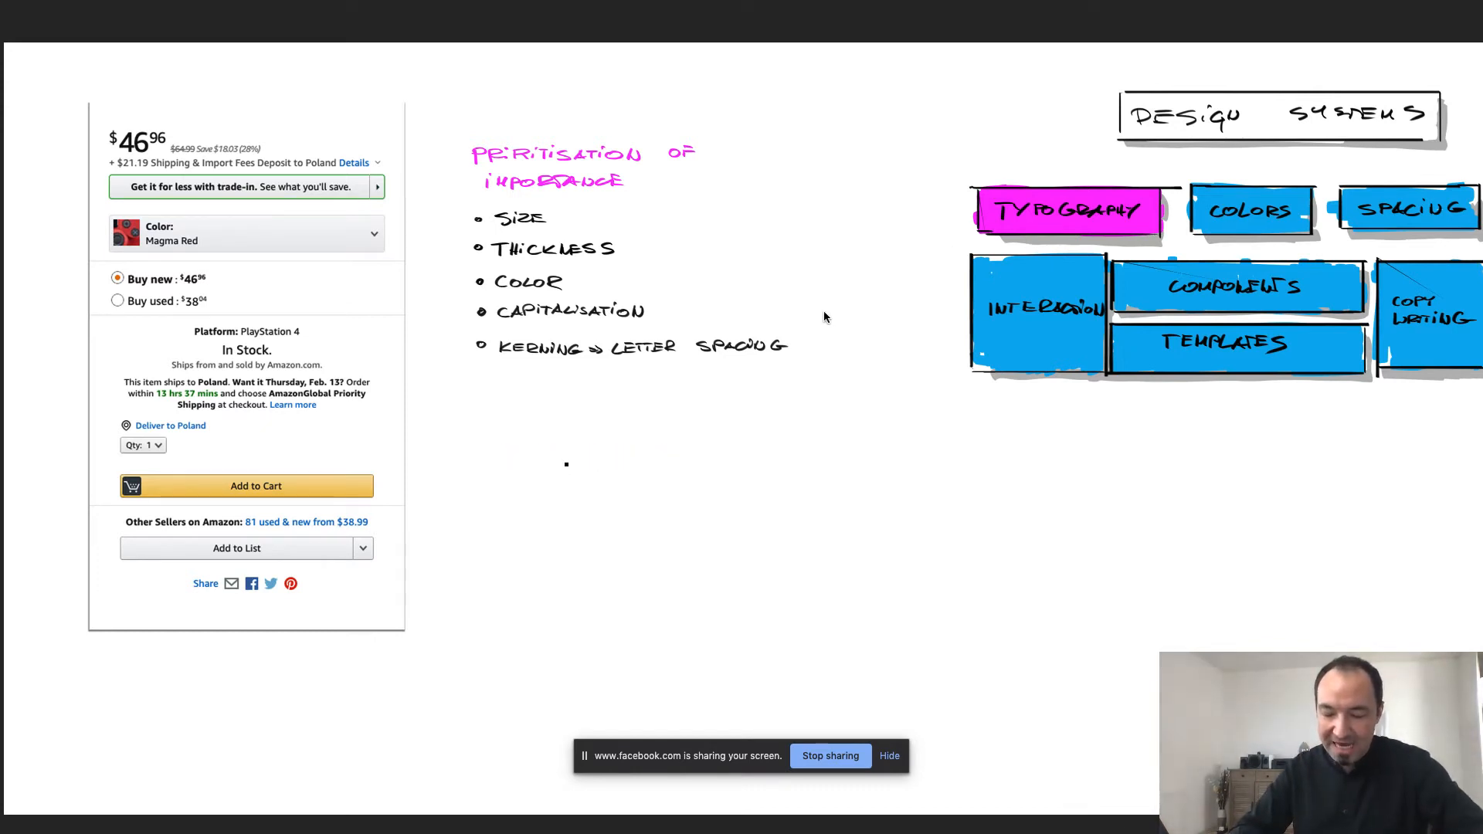
{"action": "type", "text": "QUIC"}
{"action": "key", "text": "BackSpace"}
{"action": "key", "text": "BackSpace"}
{"action": "key", "text": "BackSpace"}
{"action": "key", "text": "BackSpace"}
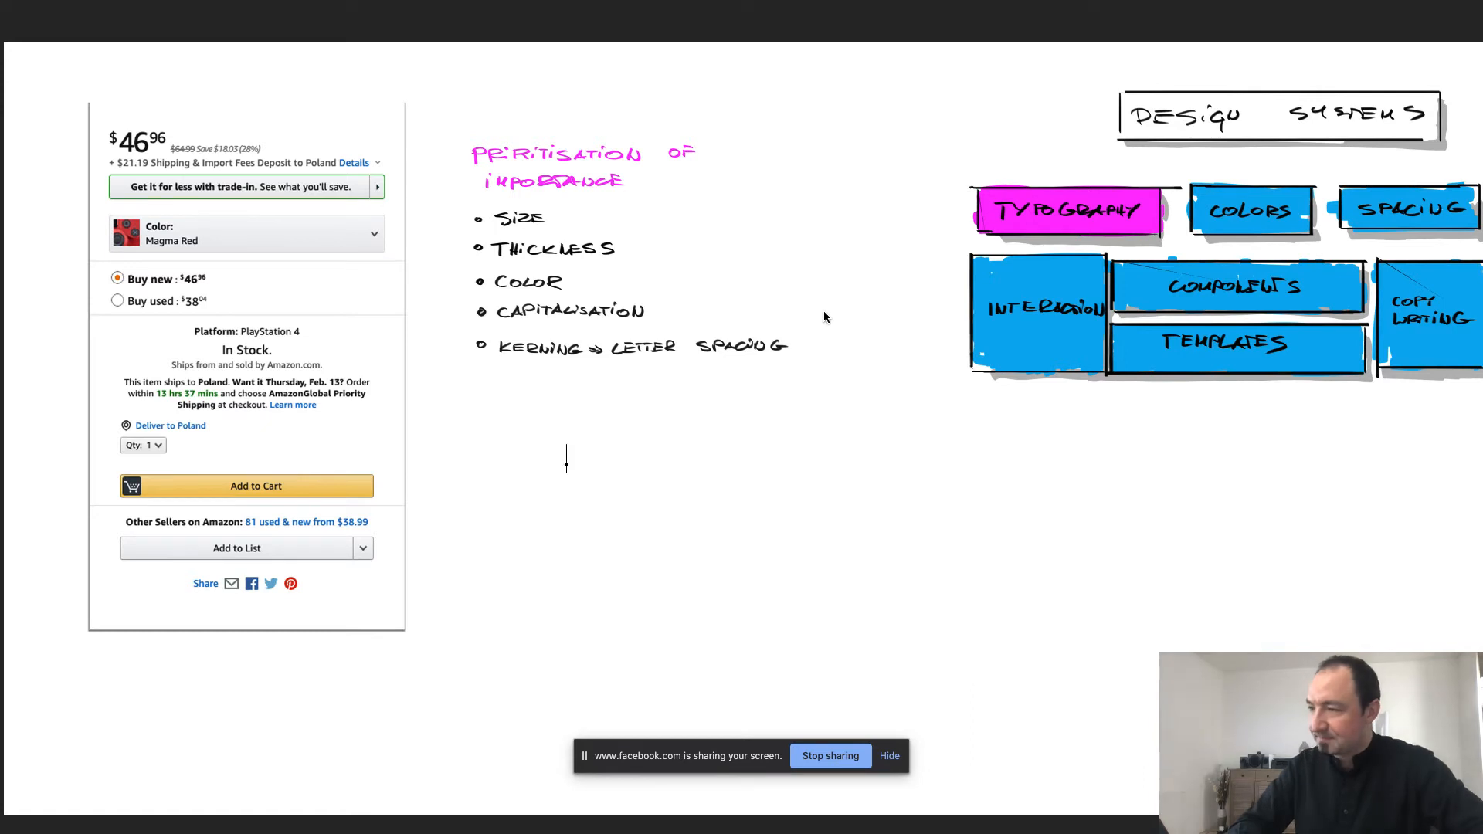
{"action": "type", "text": "TITLE NUM"}
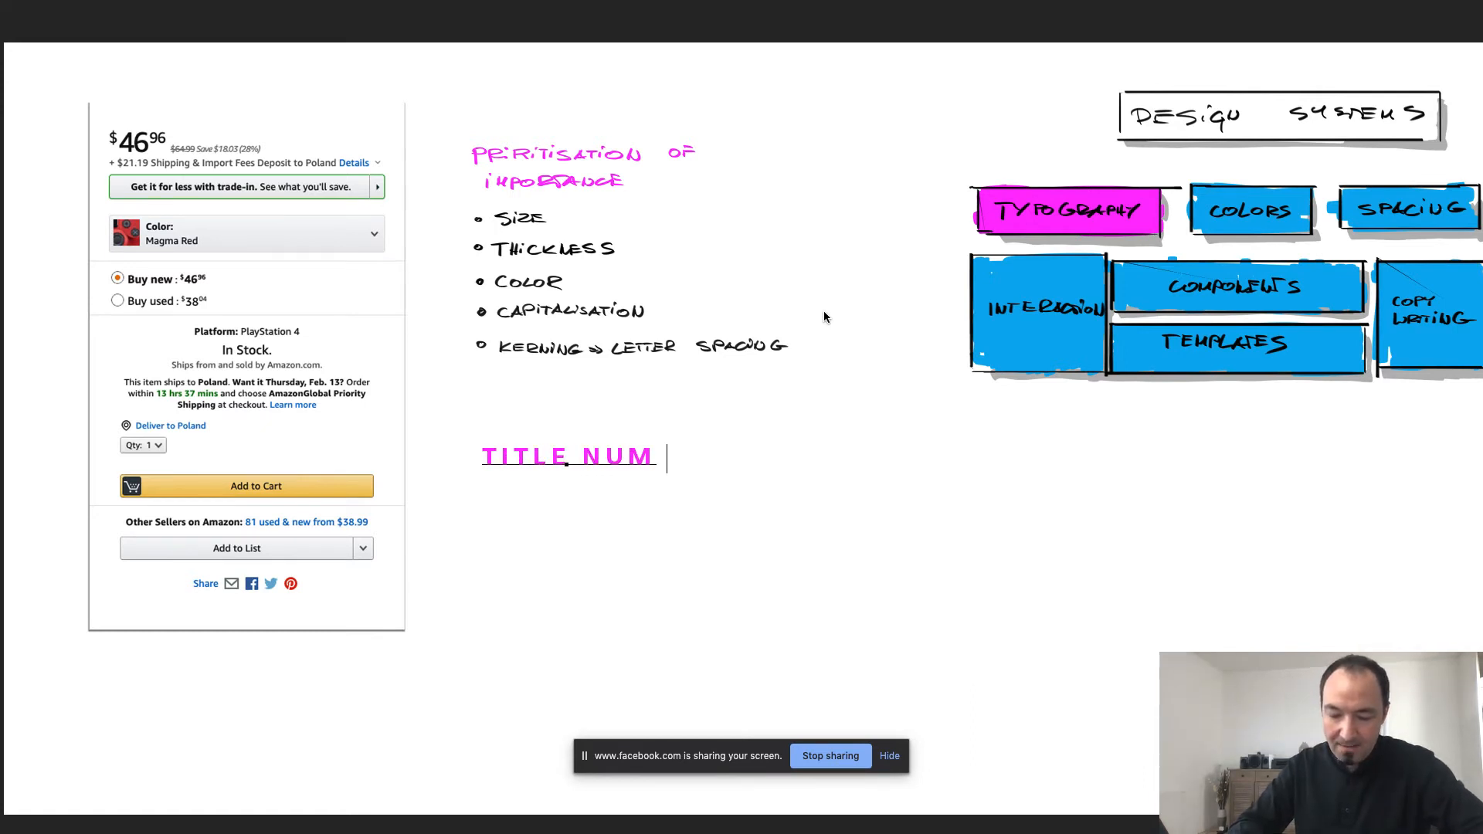
{"action": "type", "text": "BER 1"}
{"action": "key", "text": "Escape"}
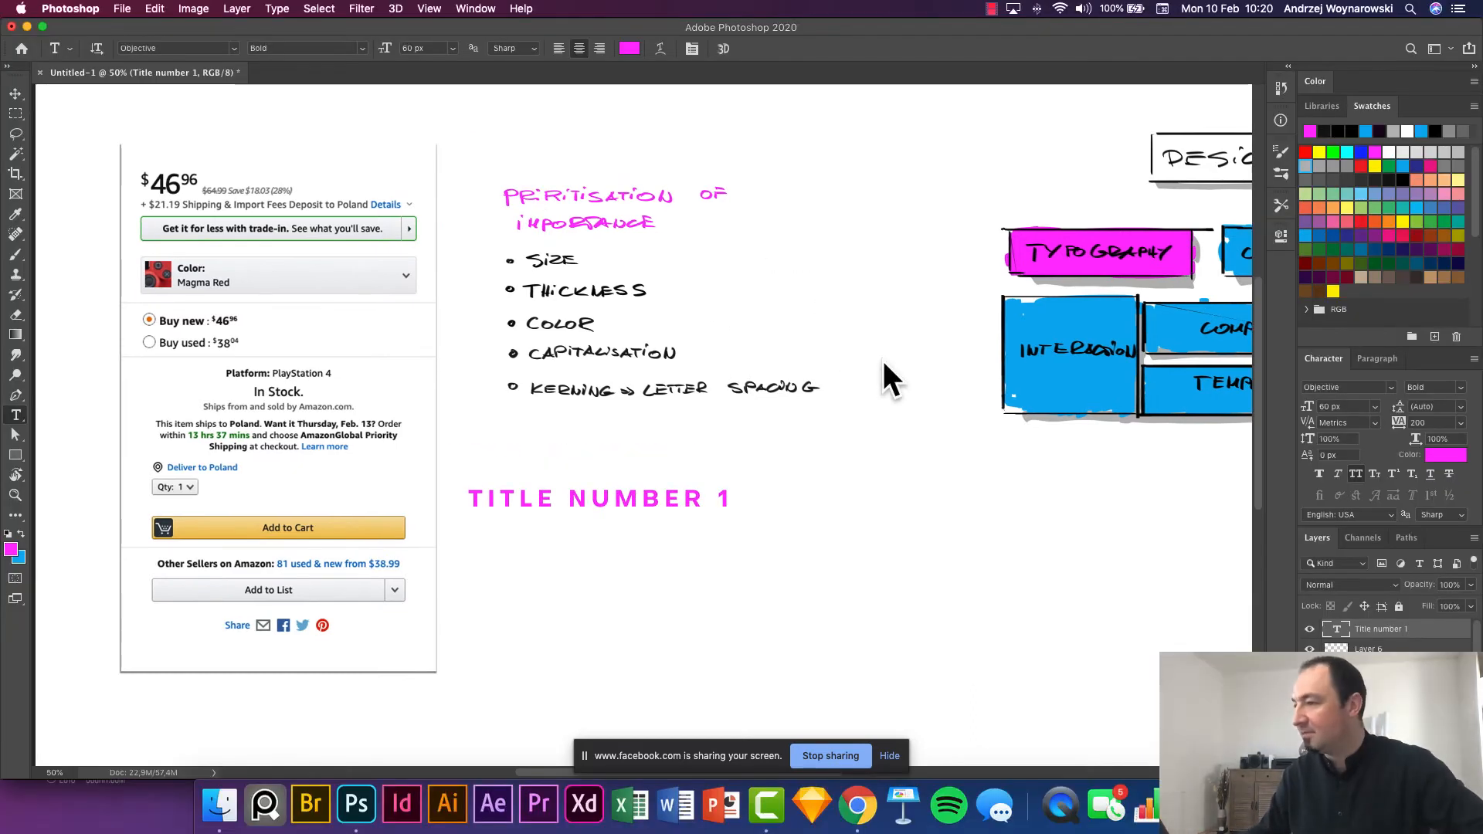
Recolour the "TITLE NUMBER 1" text black and move it slightly further from the purchase box below the bullet list.
{"action": "key", "text": "d"}
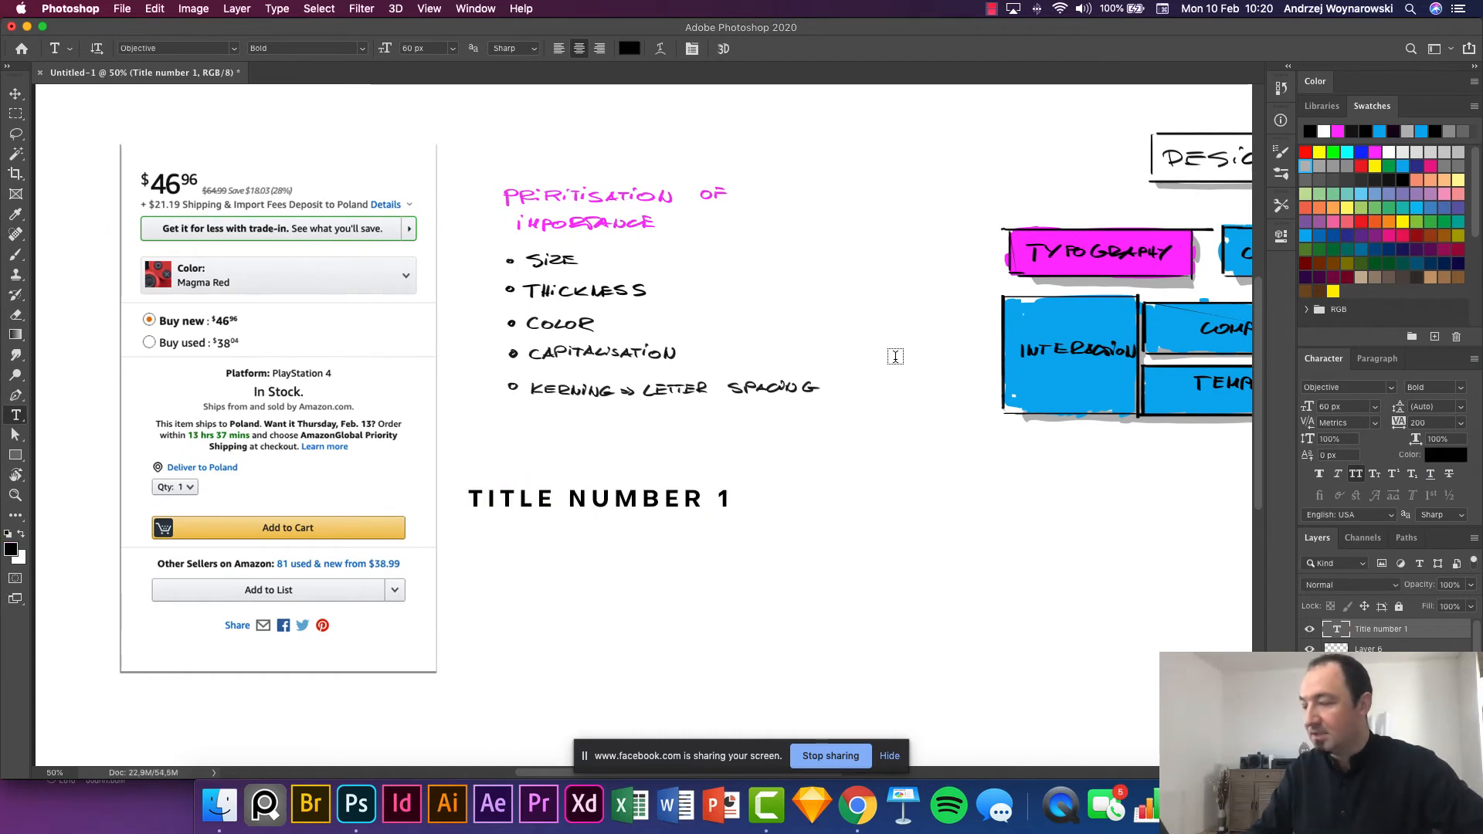
{"action": "key", "text": "f"}
{"action": "key", "text": "f"}
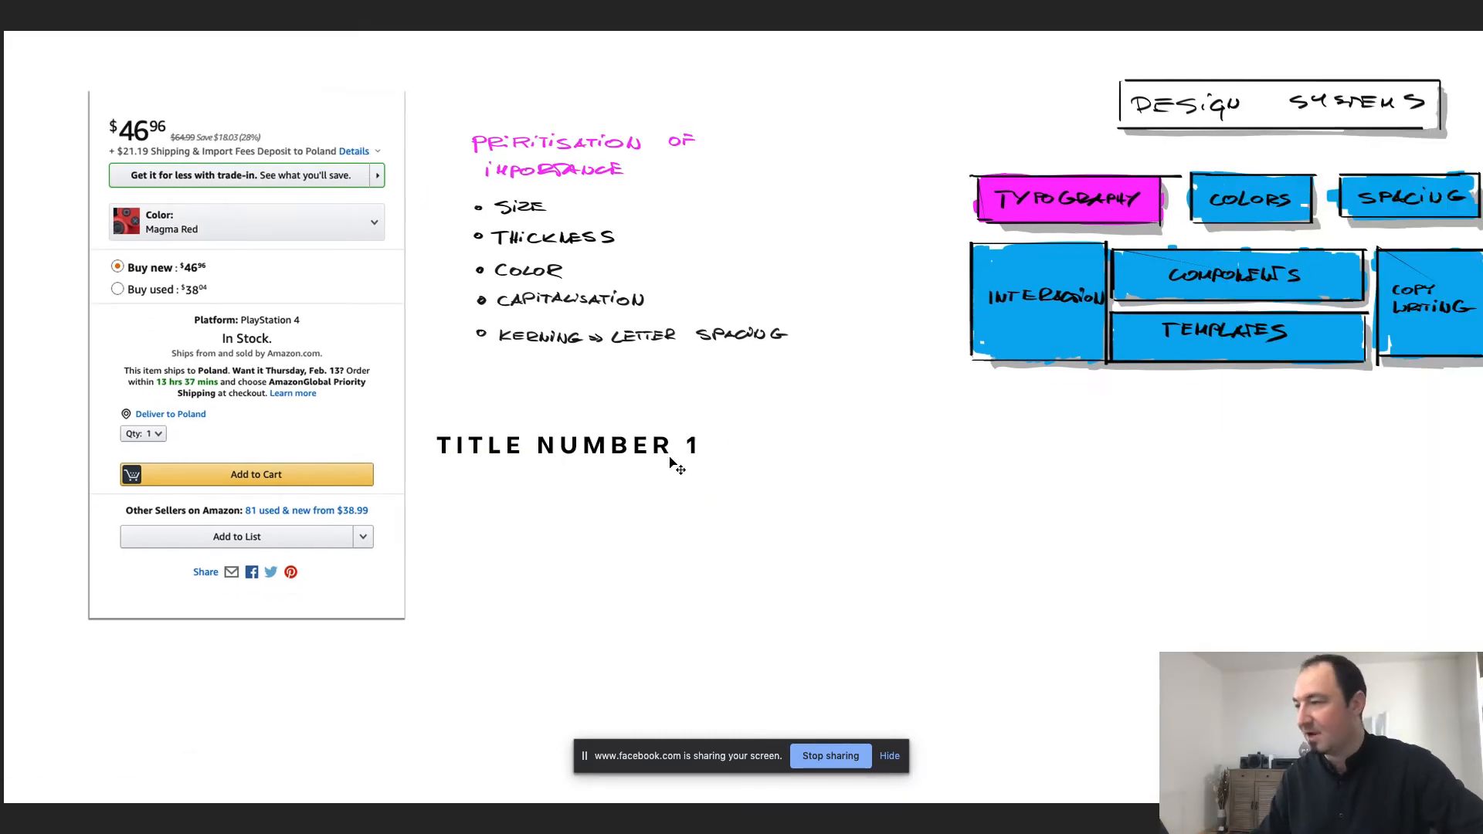
{"action": "left_click_drag", "start_coordinate": [670, 462], "coordinate": [745, 479]}
{"action": "key", "text": "f"}
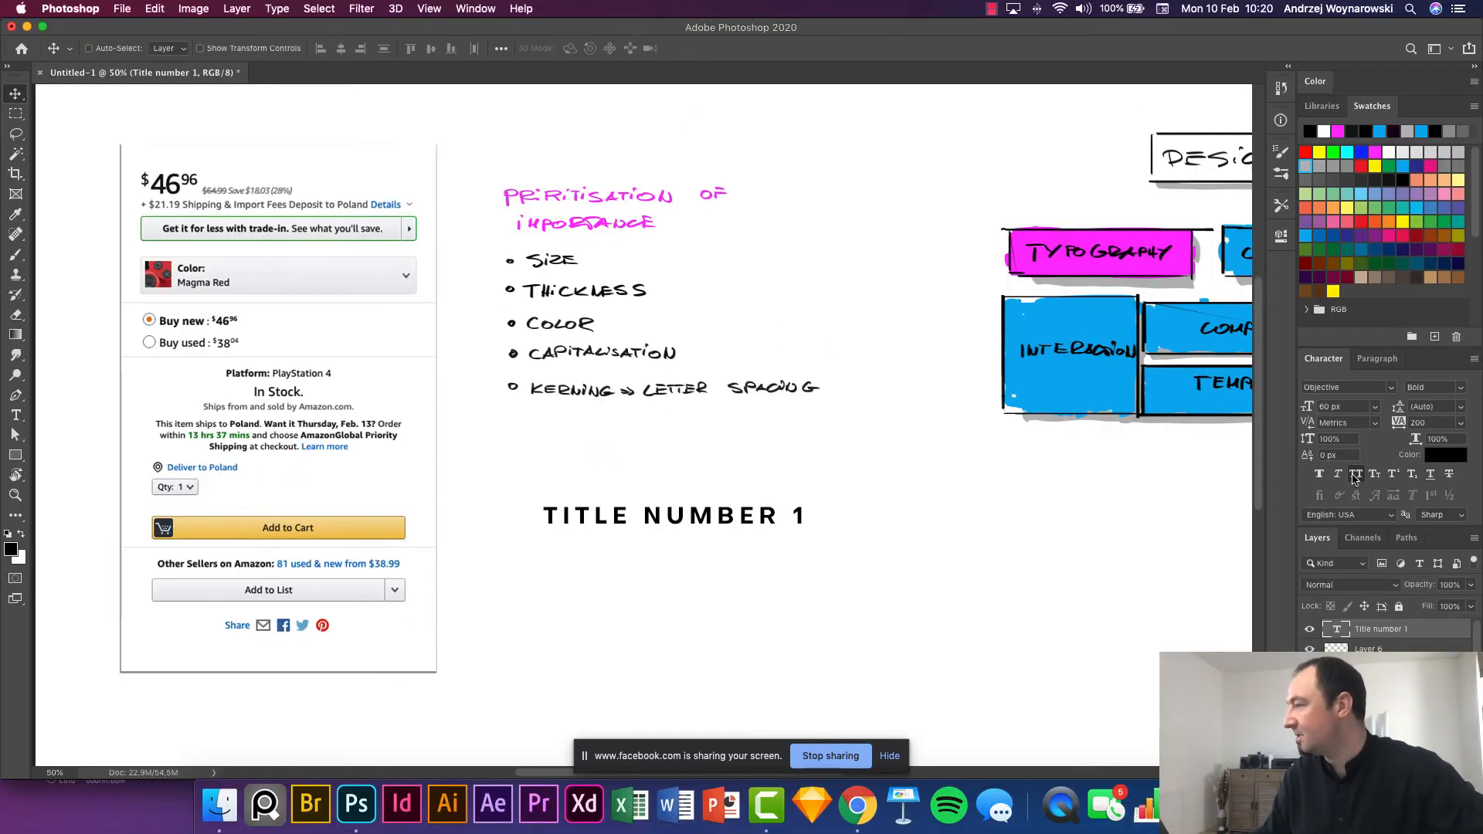
Turn off all caps for the title text, set its tracking to 0 and nudge its position.
{"action": "left_click", "coordinate": [1354, 479]}
{"action": "left_click", "coordinate": [1460, 422]}
{"action": "left_click", "coordinate": [1429, 516]}
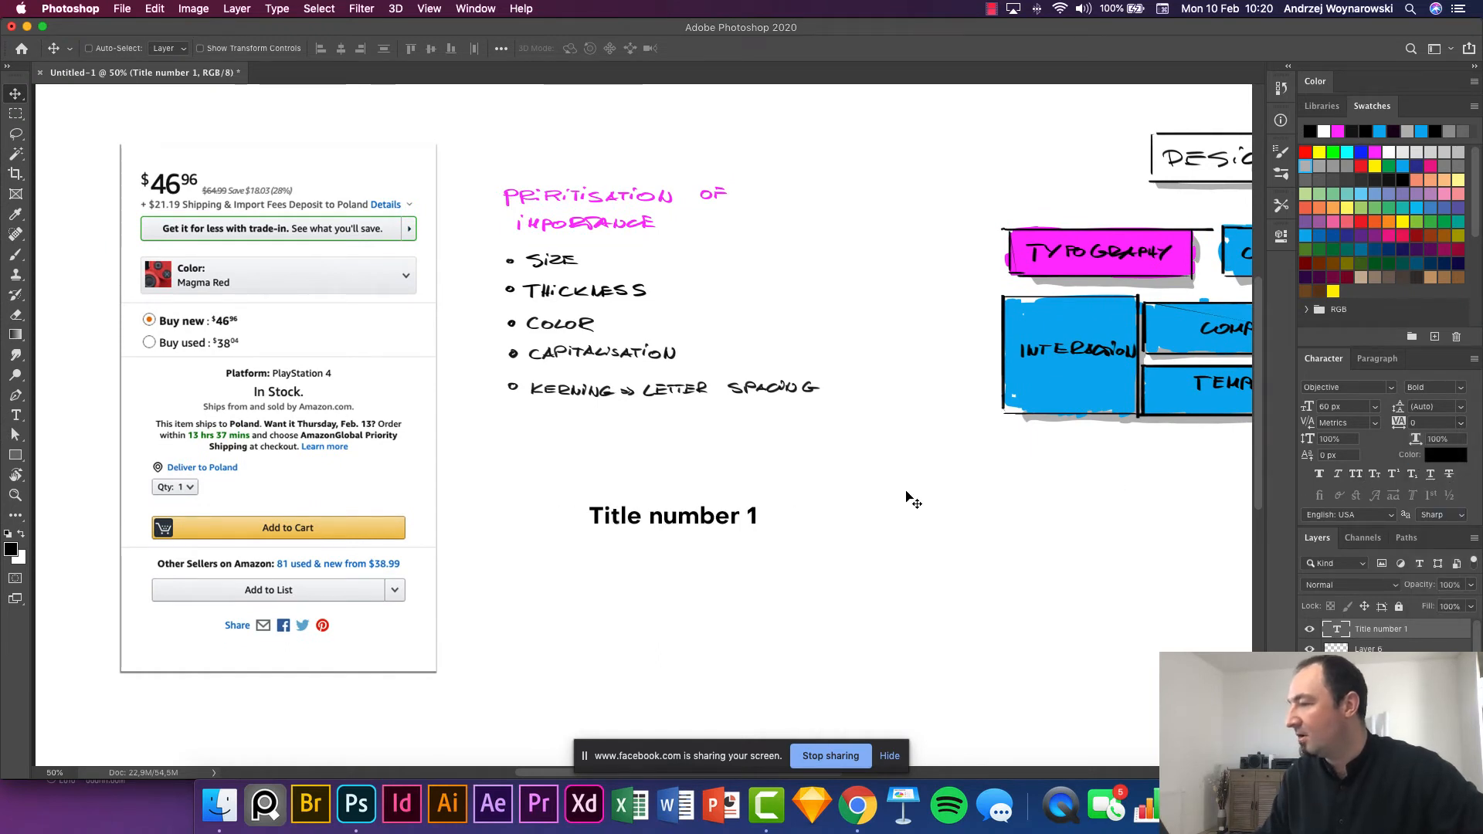
{"action": "left_click_drag", "start_coordinate": [701, 523], "coordinate": [690, 522]}
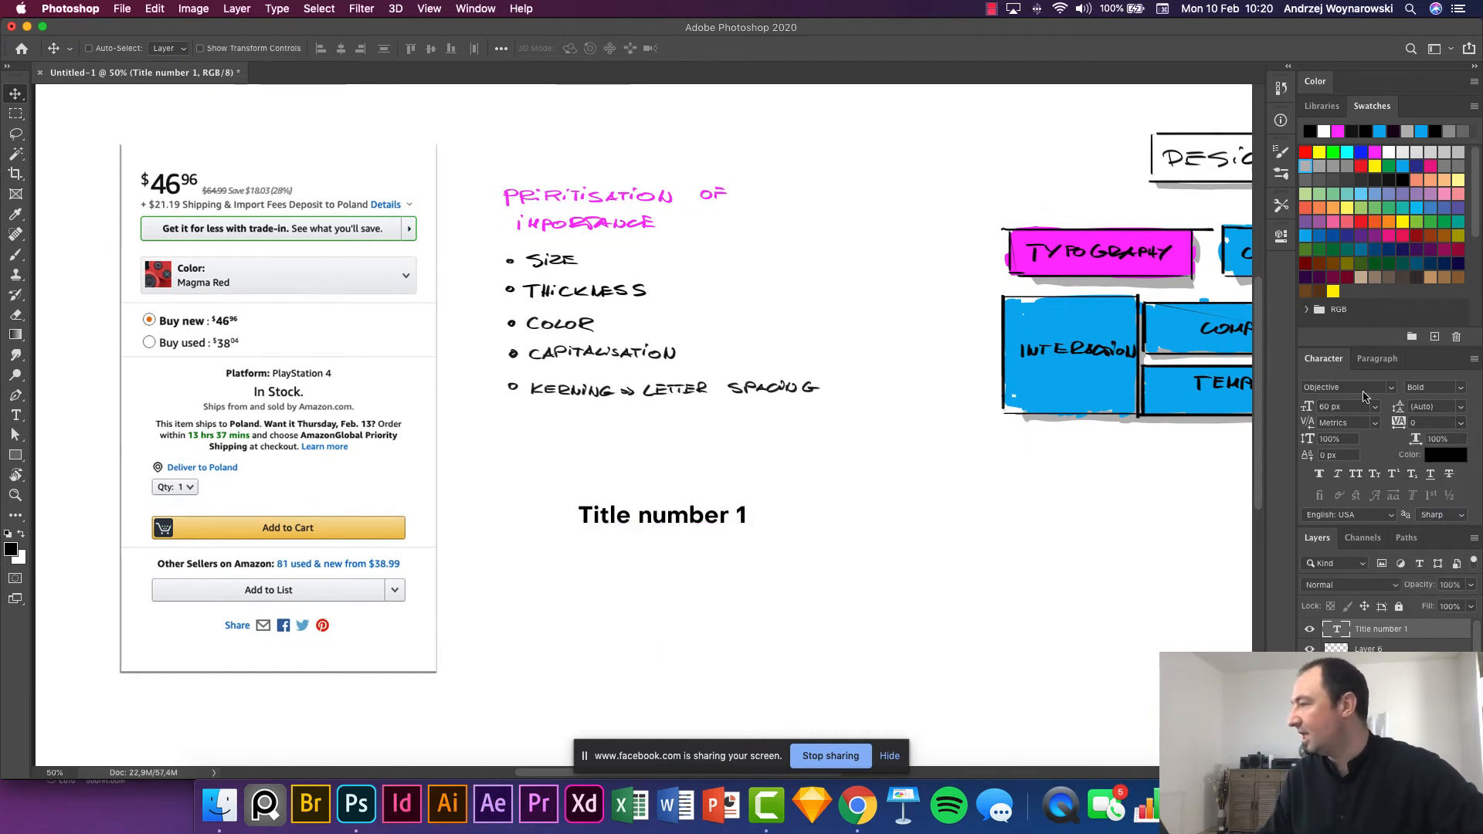
Try the Thin and Super font weights on the title text, and set it to Light.
{"action": "left_click", "coordinate": [1459, 388]}
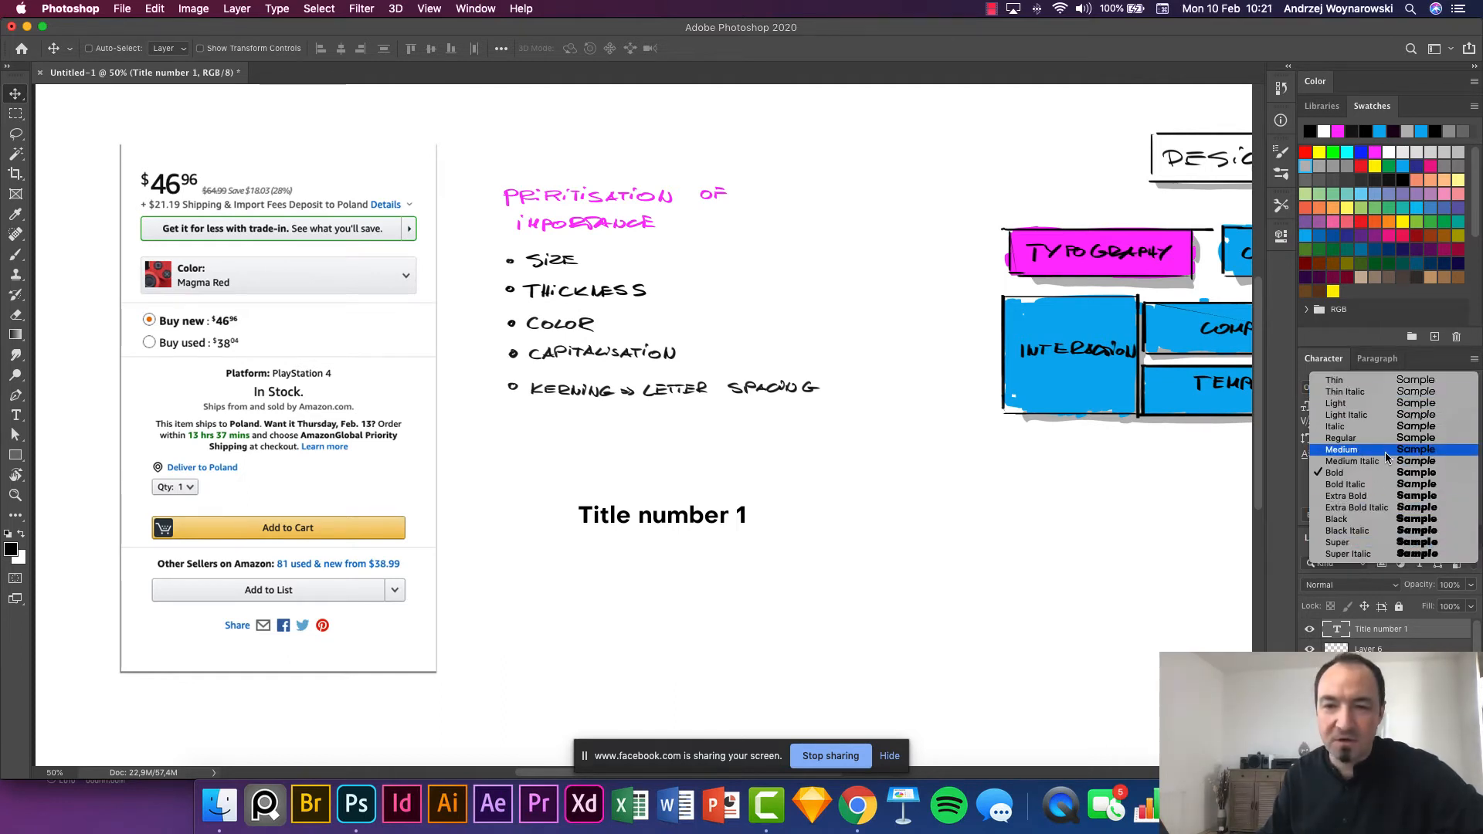
{"action": "left_click", "coordinate": [1374, 386]}
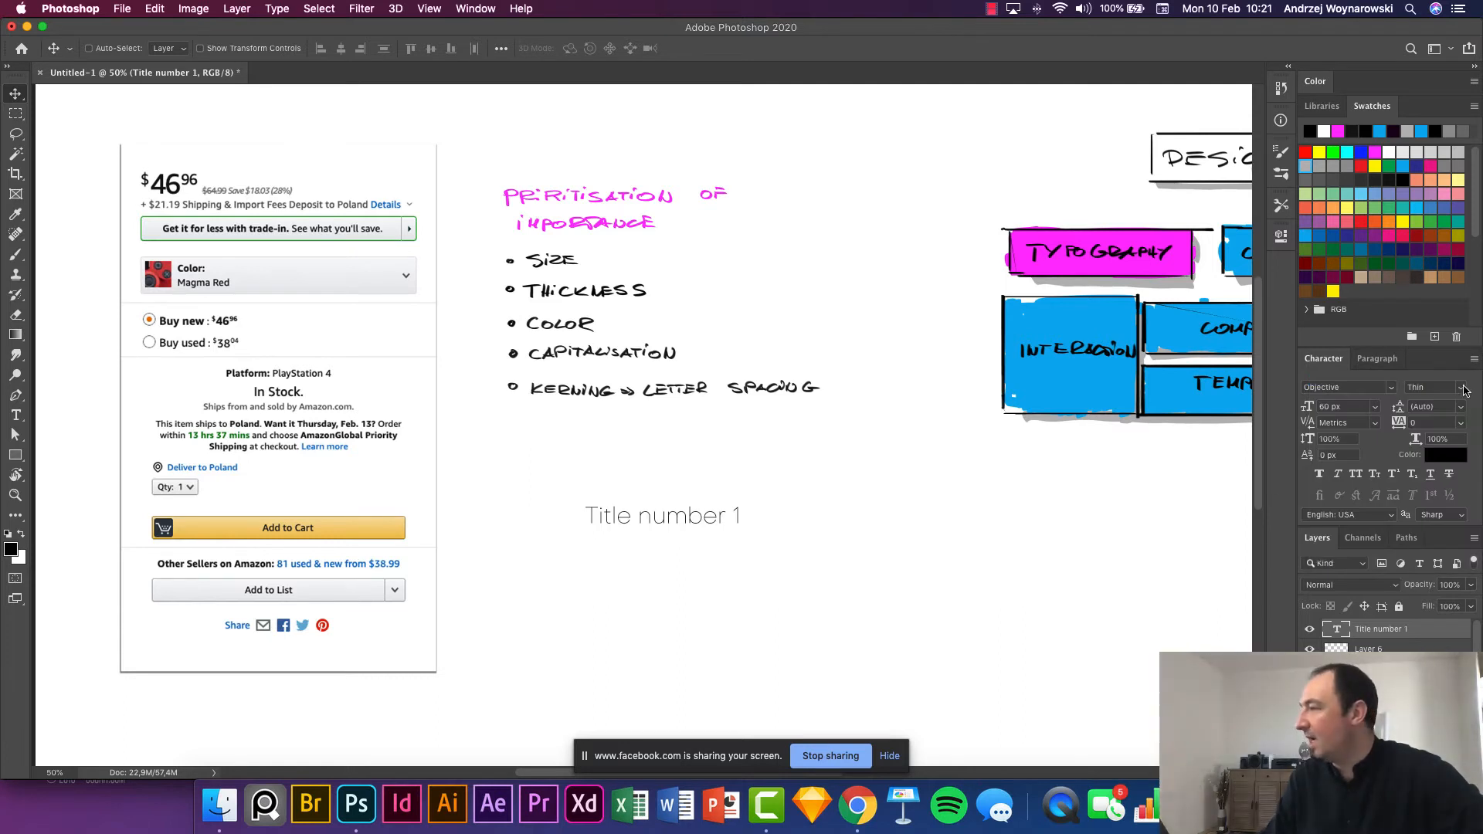
{"action": "left_click", "coordinate": [1468, 388]}
{"action": "left_click", "coordinate": [1418, 543]}
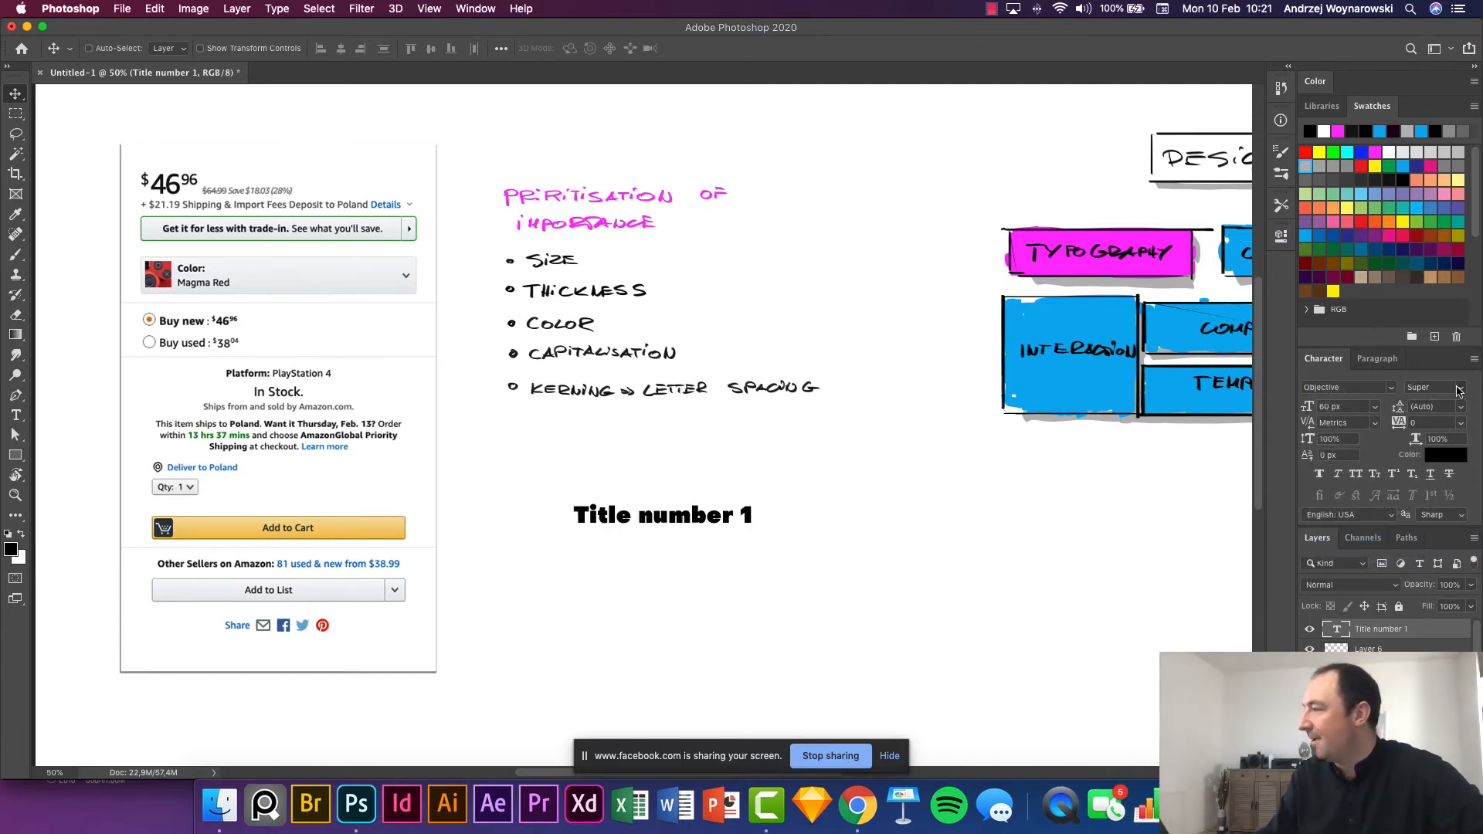
{"action": "left_click", "coordinate": [1461, 388]}
{"action": "left_click", "coordinate": [1392, 405]}
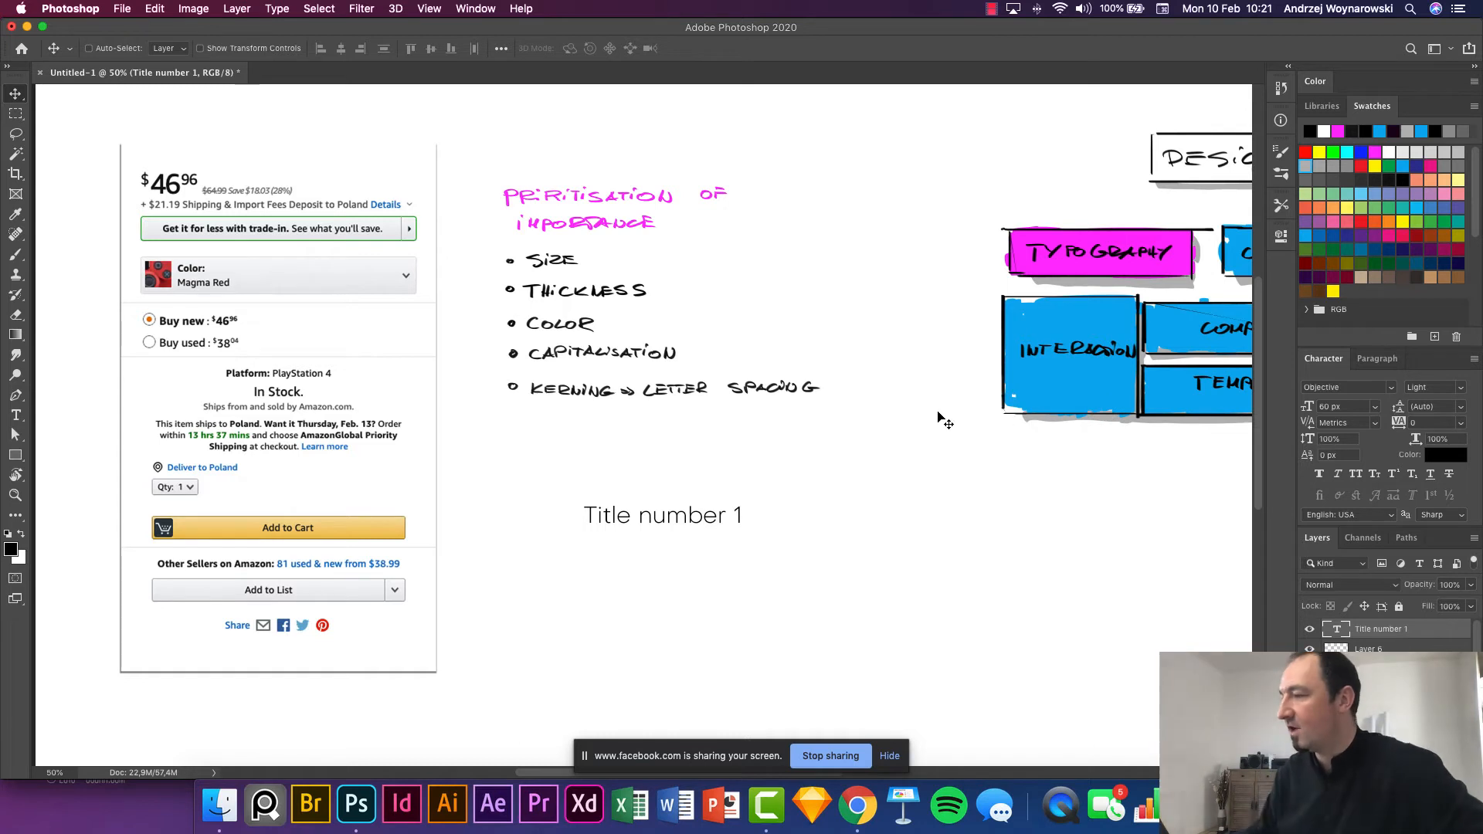
Duplicate the title text beside itself and change the original's wording to "Platform:".
{"action": "left_click_drag", "start_coordinate": [687, 518], "coordinate": [826, 522]}
{"action": "double_click", "coordinate": [629, 514]}
{"action": "type", "text": "Platform"}
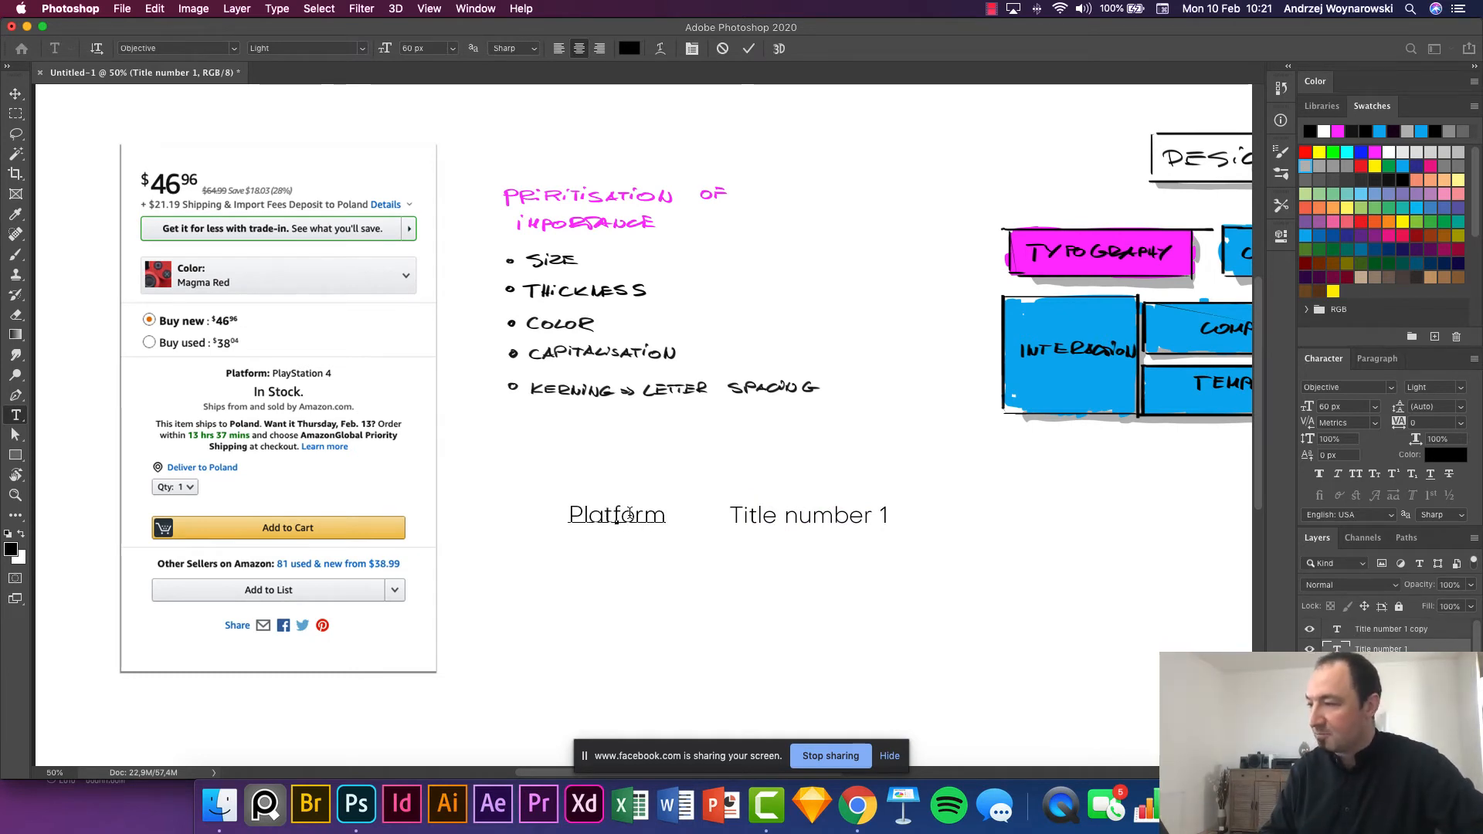
{"action": "type", "text": ":"}
{"action": "key", "text": "super+Return"}
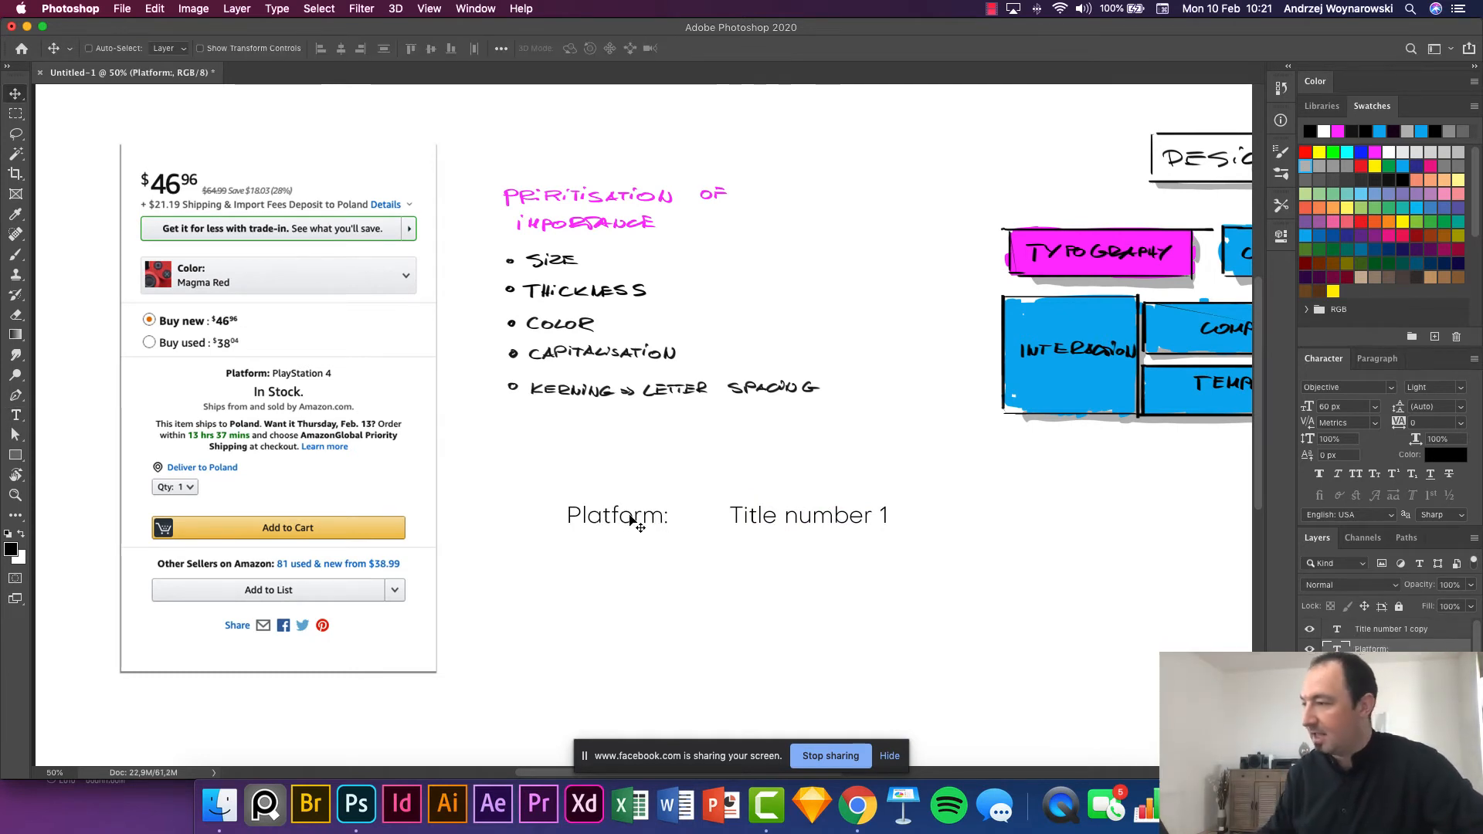
Replace the duplicated title's wording with "Playstation 4".
{"action": "double_click", "coordinate": [839, 523]}
{"action": "type", "text": "Play"}
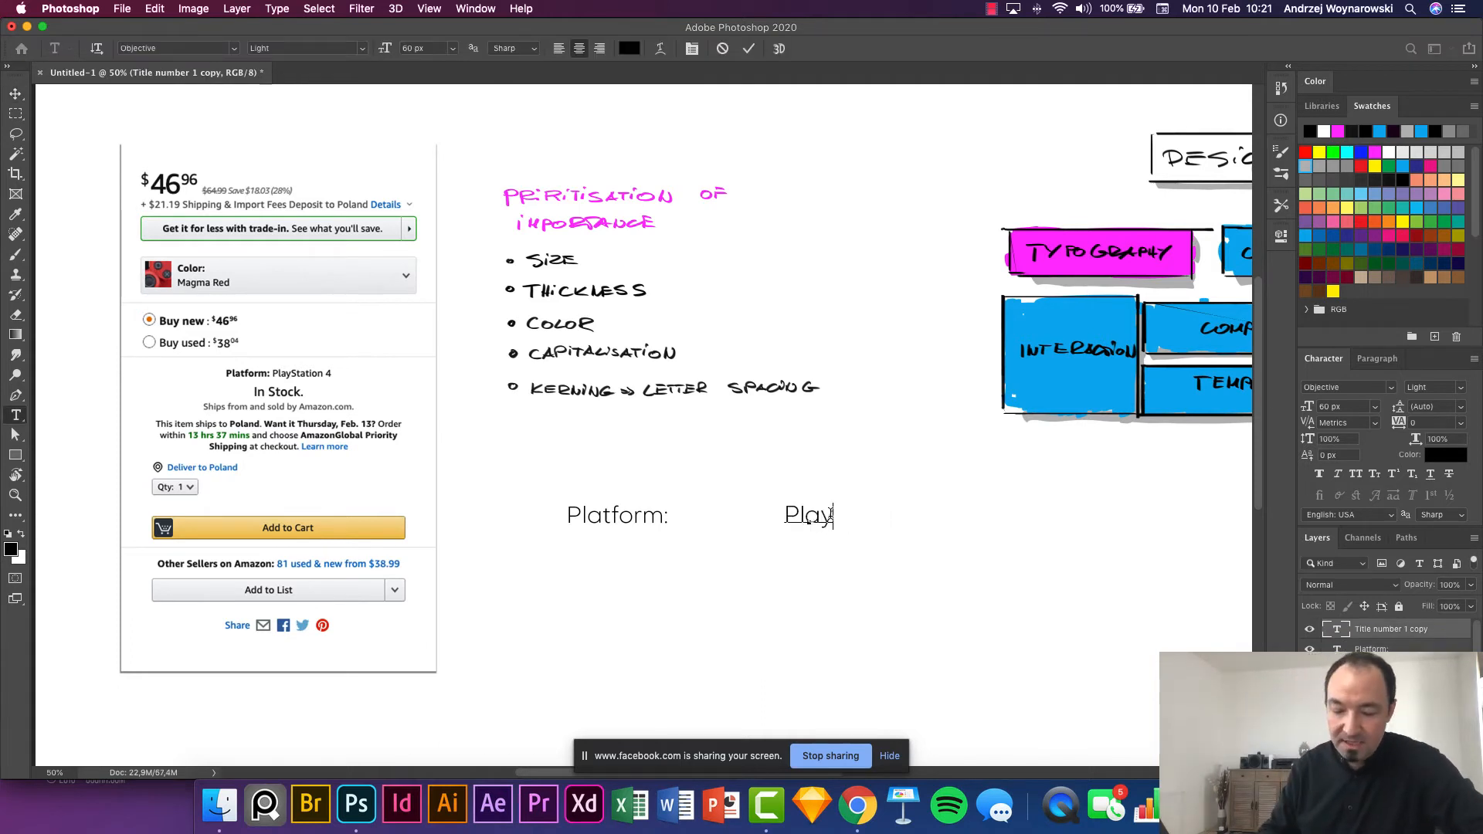
{"action": "type", "text": "station 4"}
{"action": "key", "text": "super+Return"}
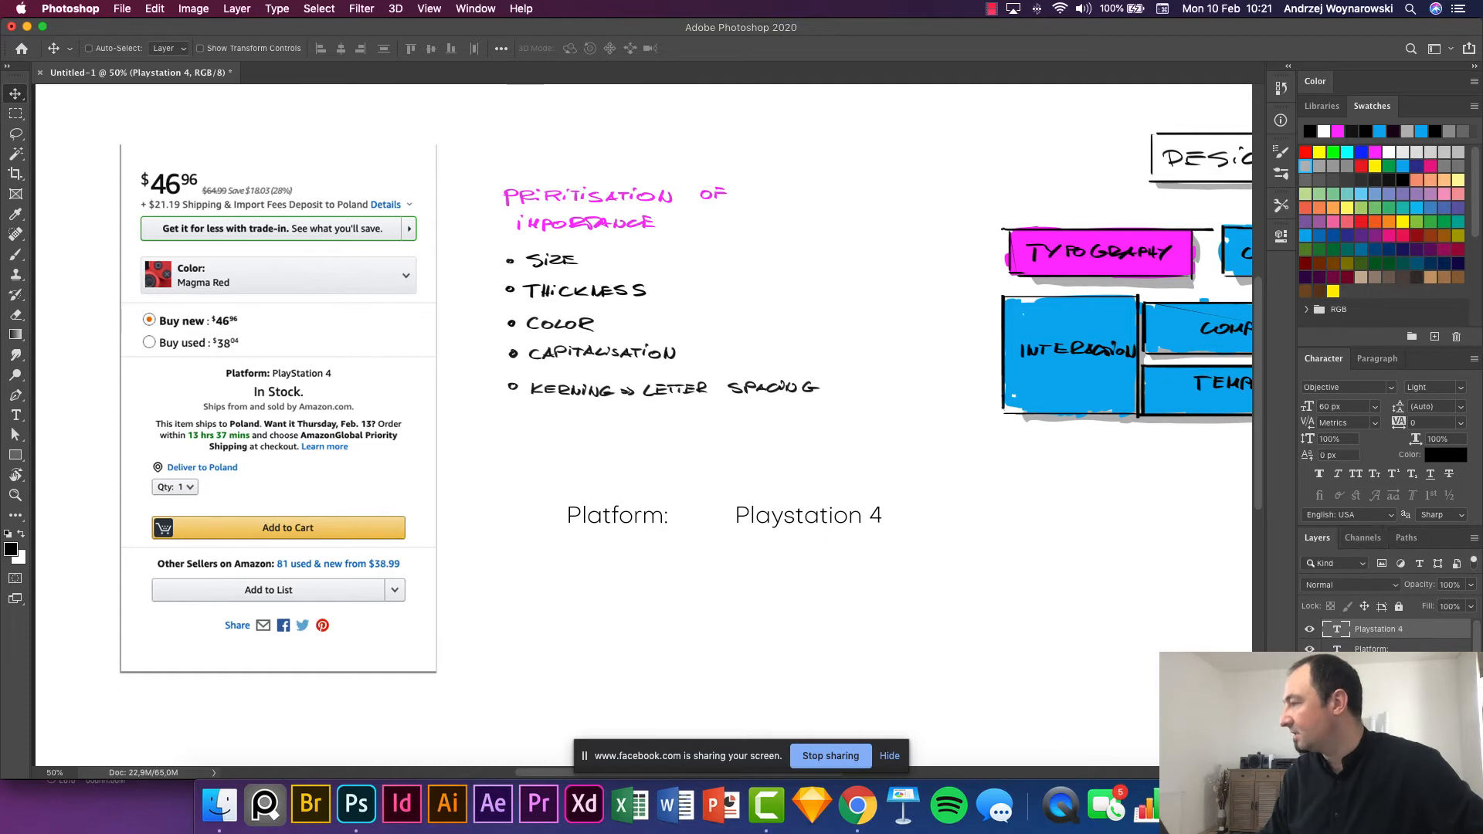
Left-align the "Playstation 4" and "Platform:" texts and move "Playstation 4" close beside "Platform:".
{"action": "left_click", "coordinate": [1377, 358]}
{"action": "left_click", "coordinate": [1321, 386]}
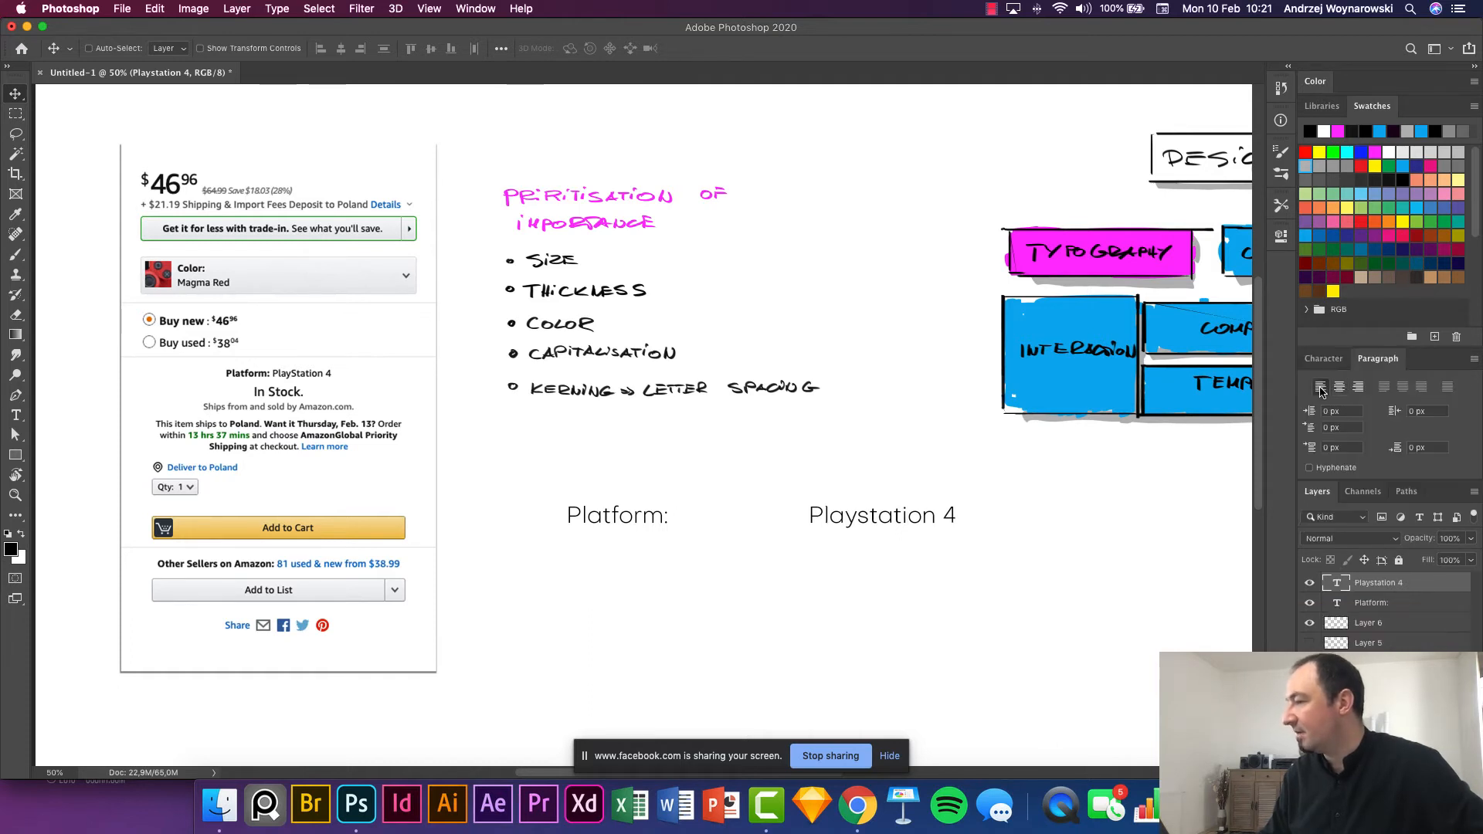
{"action": "key", "text": "alt+bracketleft"}
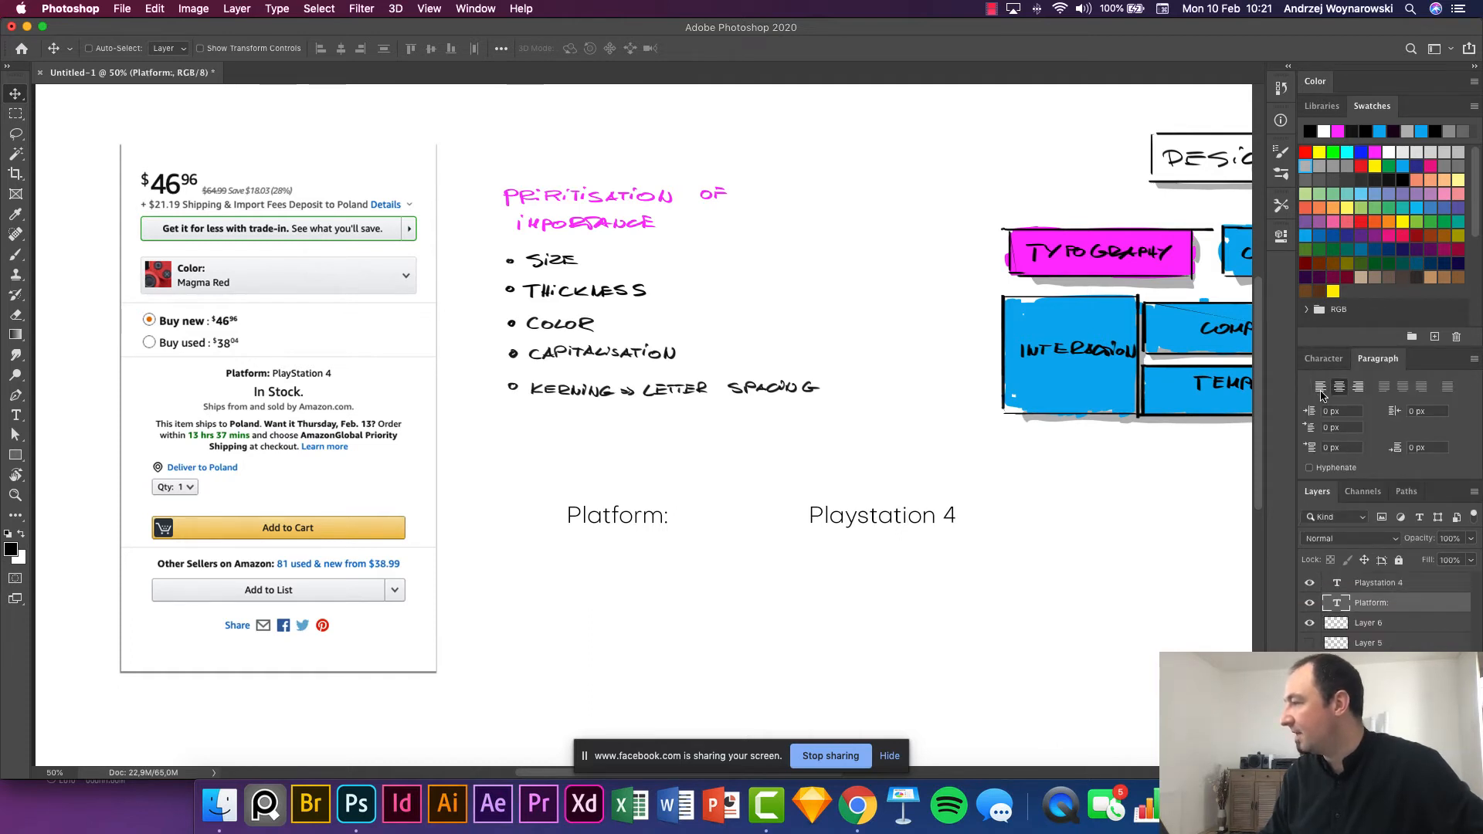
{"action": "left_click", "coordinate": [1321, 388]}
{"action": "left_click", "coordinate": [1323, 360]}
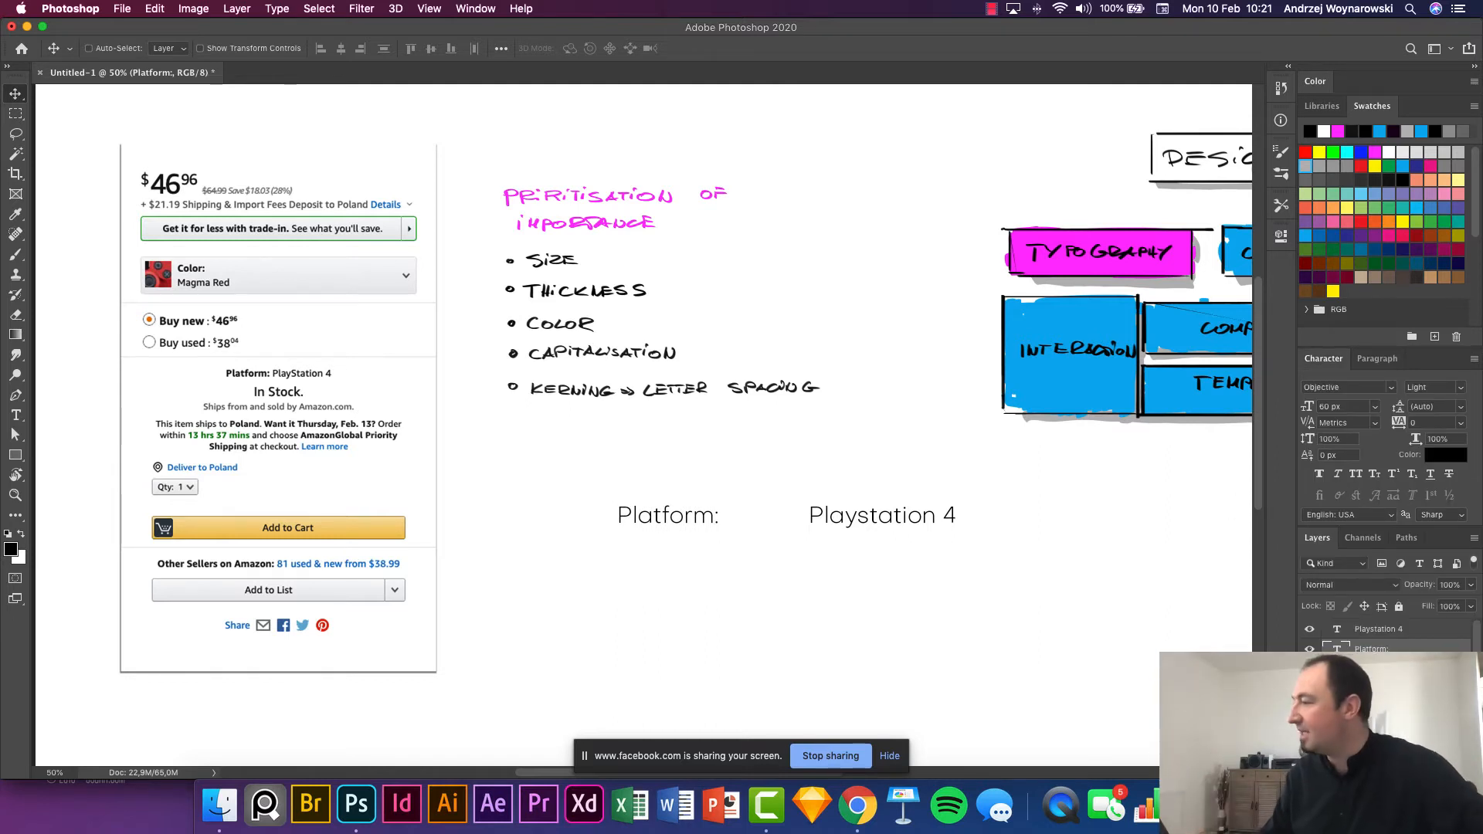
{"action": "left_click", "coordinate": [1425, 637]}
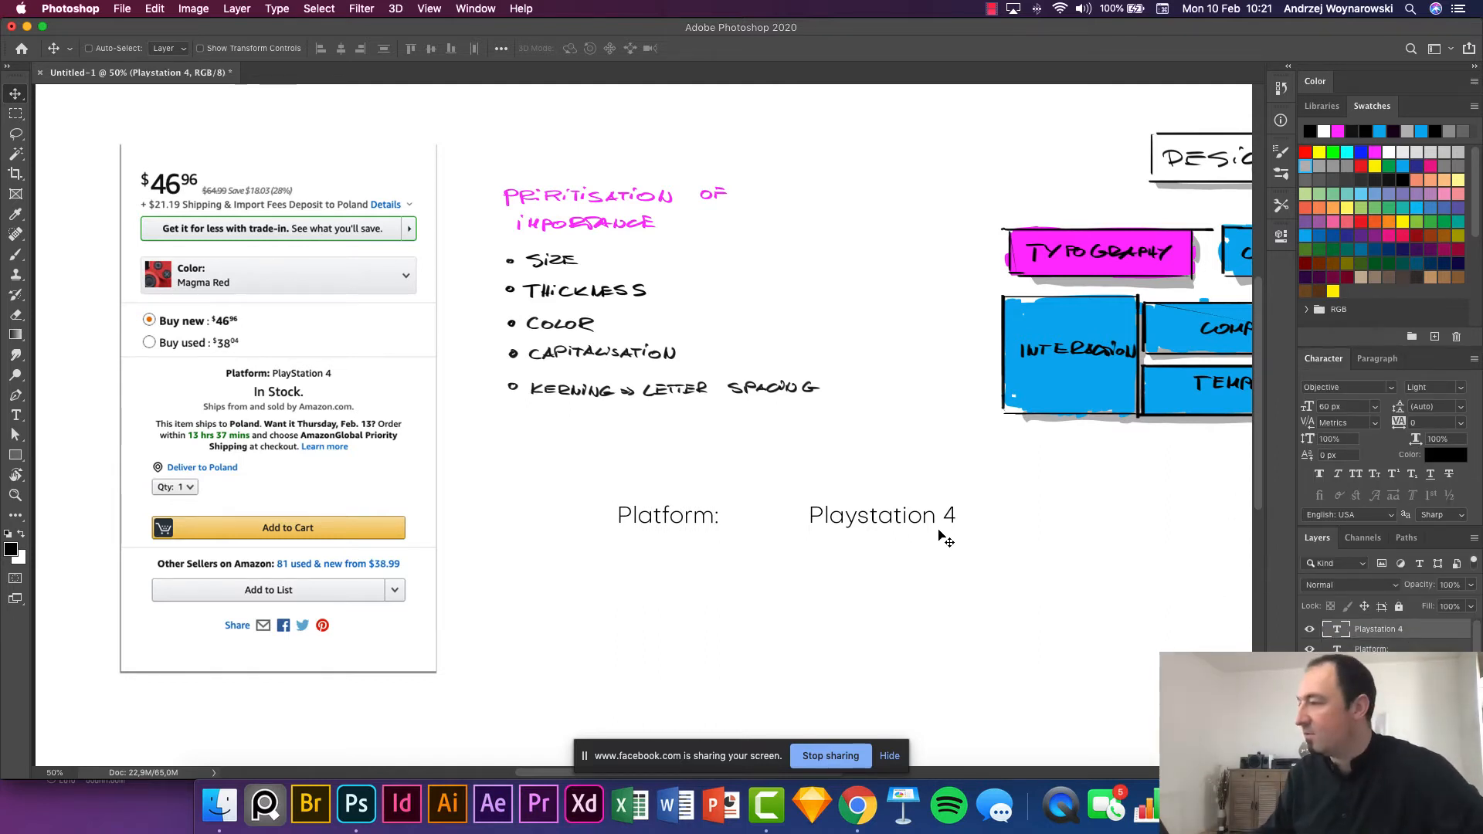
{"action": "left_click_drag", "start_coordinate": [940, 531], "coordinate": [862, 526]}
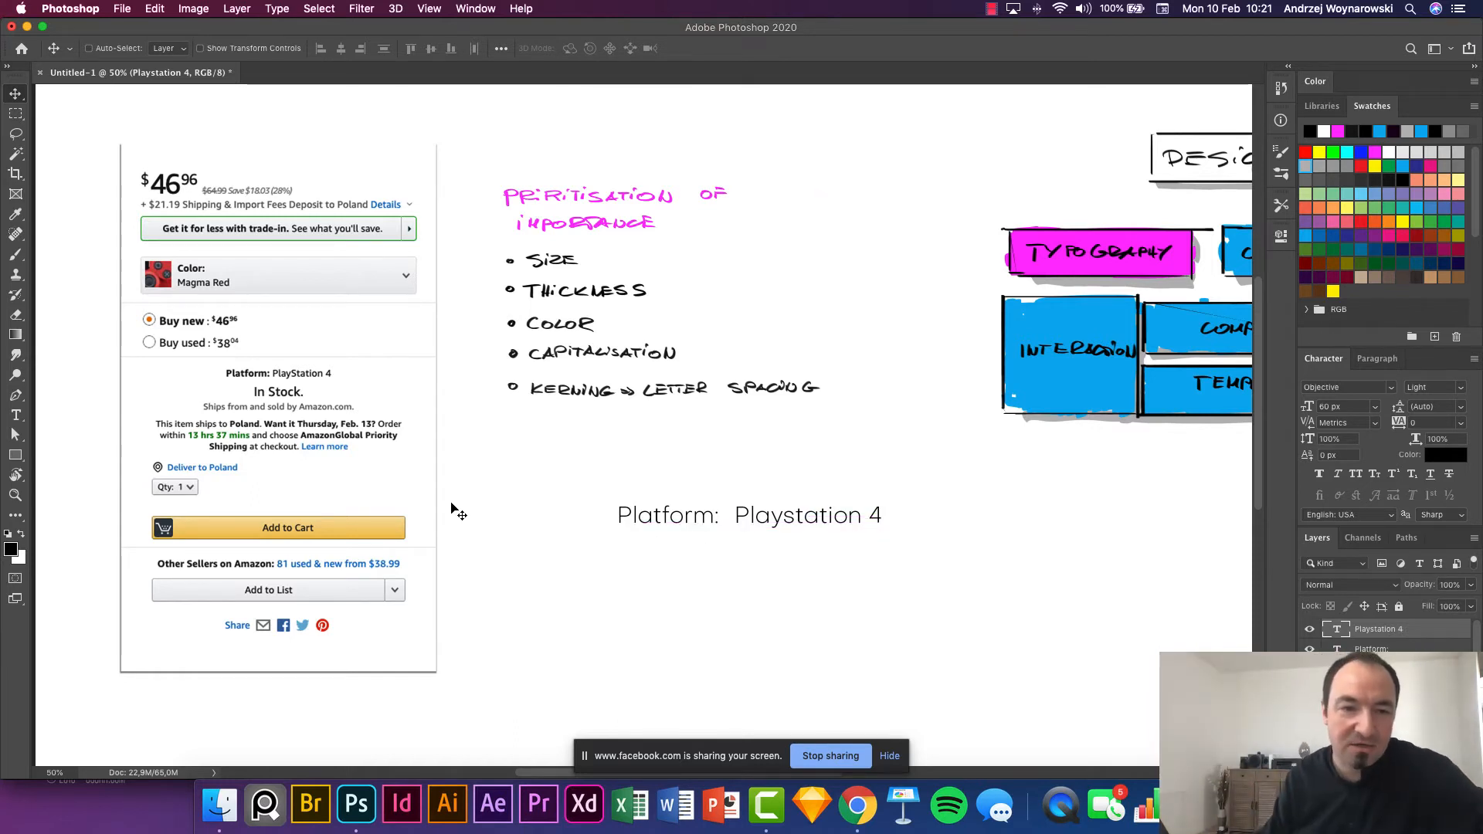
Set the "Platform:" text to Bold and the "Playstation 4" text to Regular.
{"action": "left_click", "coordinate": [707, 524]}
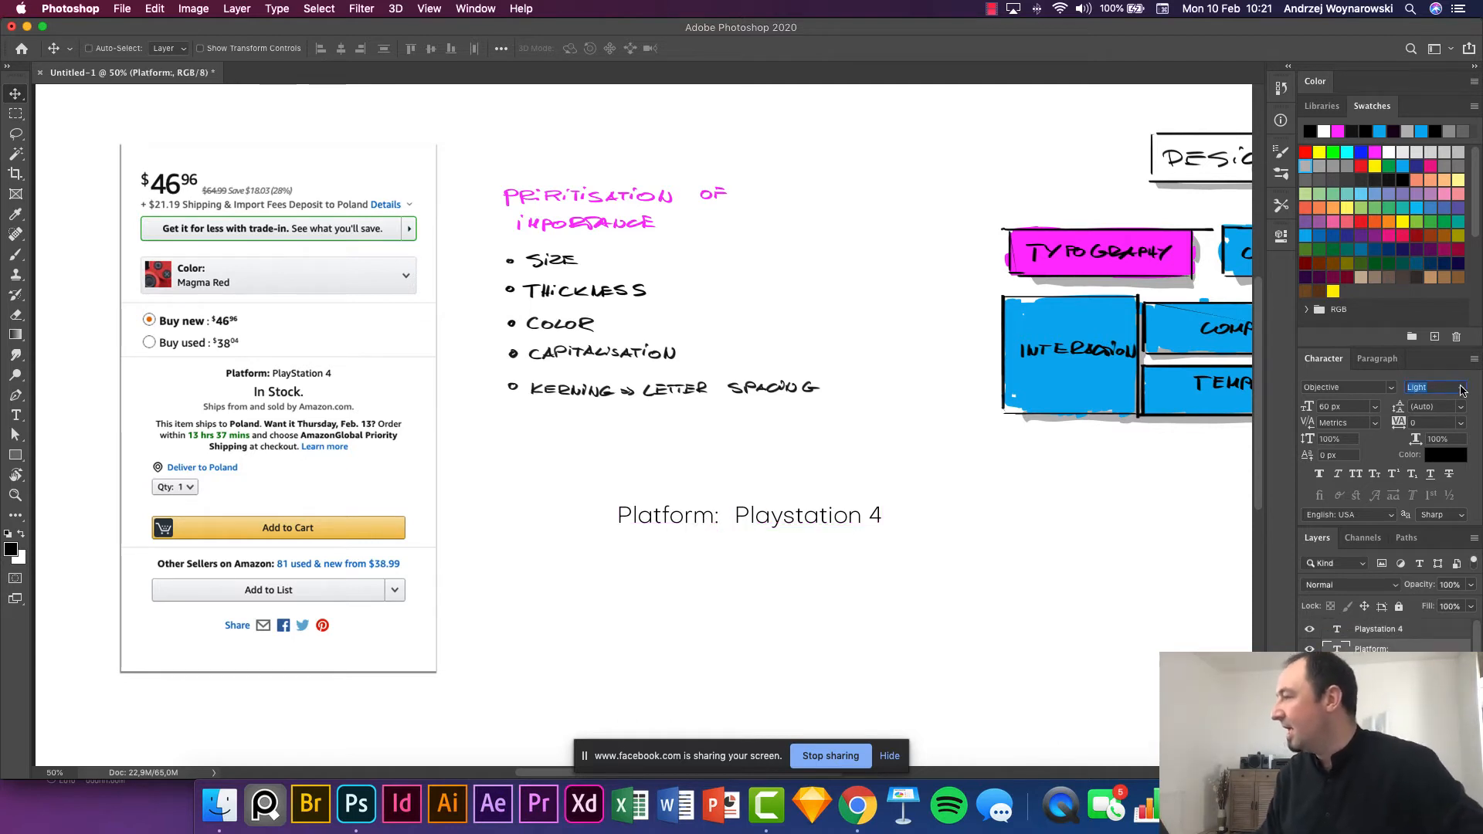
{"action": "left_click", "coordinate": [1461, 388]}
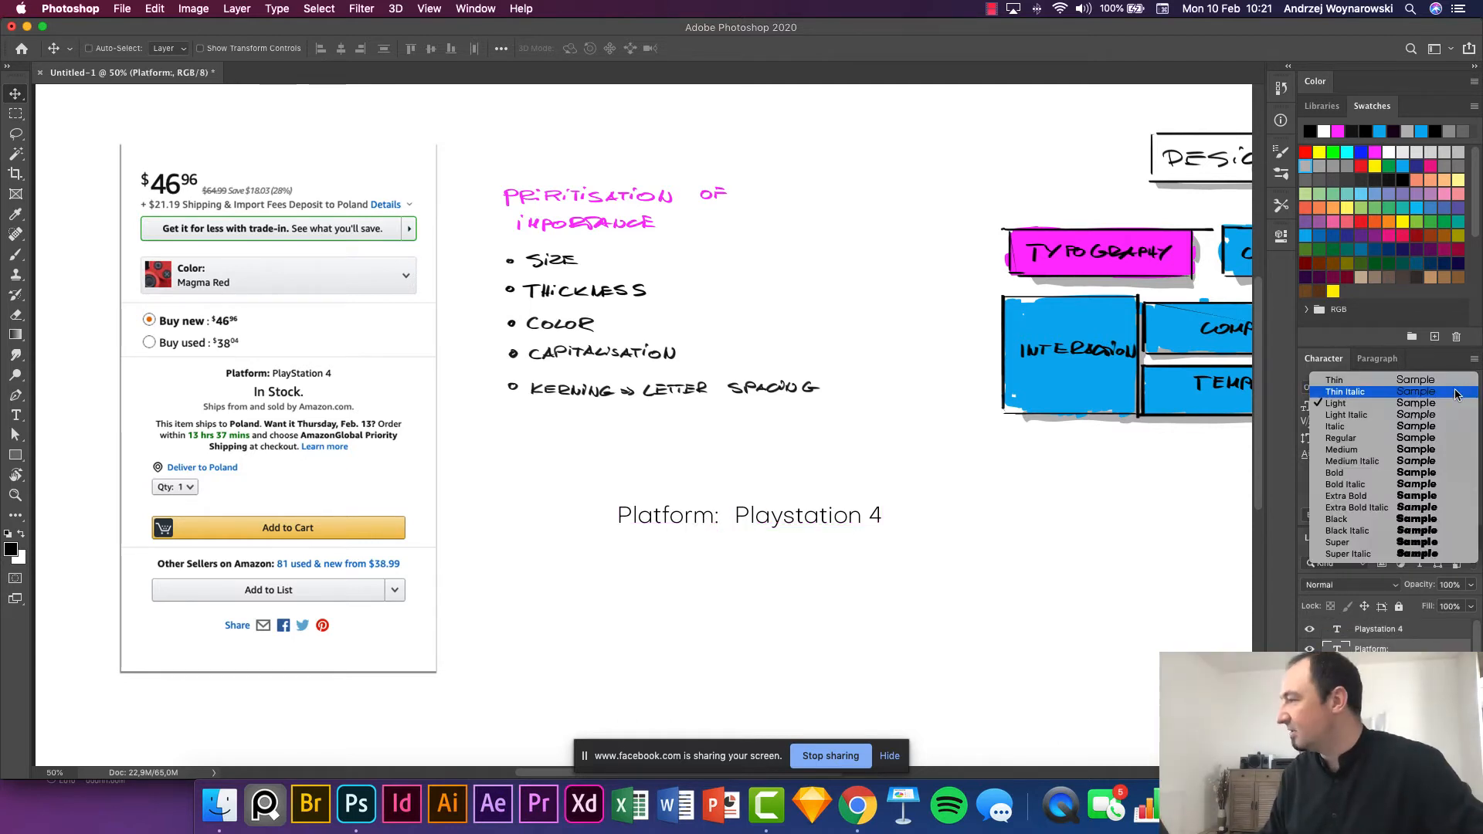
{"action": "left_click", "coordinate": [1441, 474]}
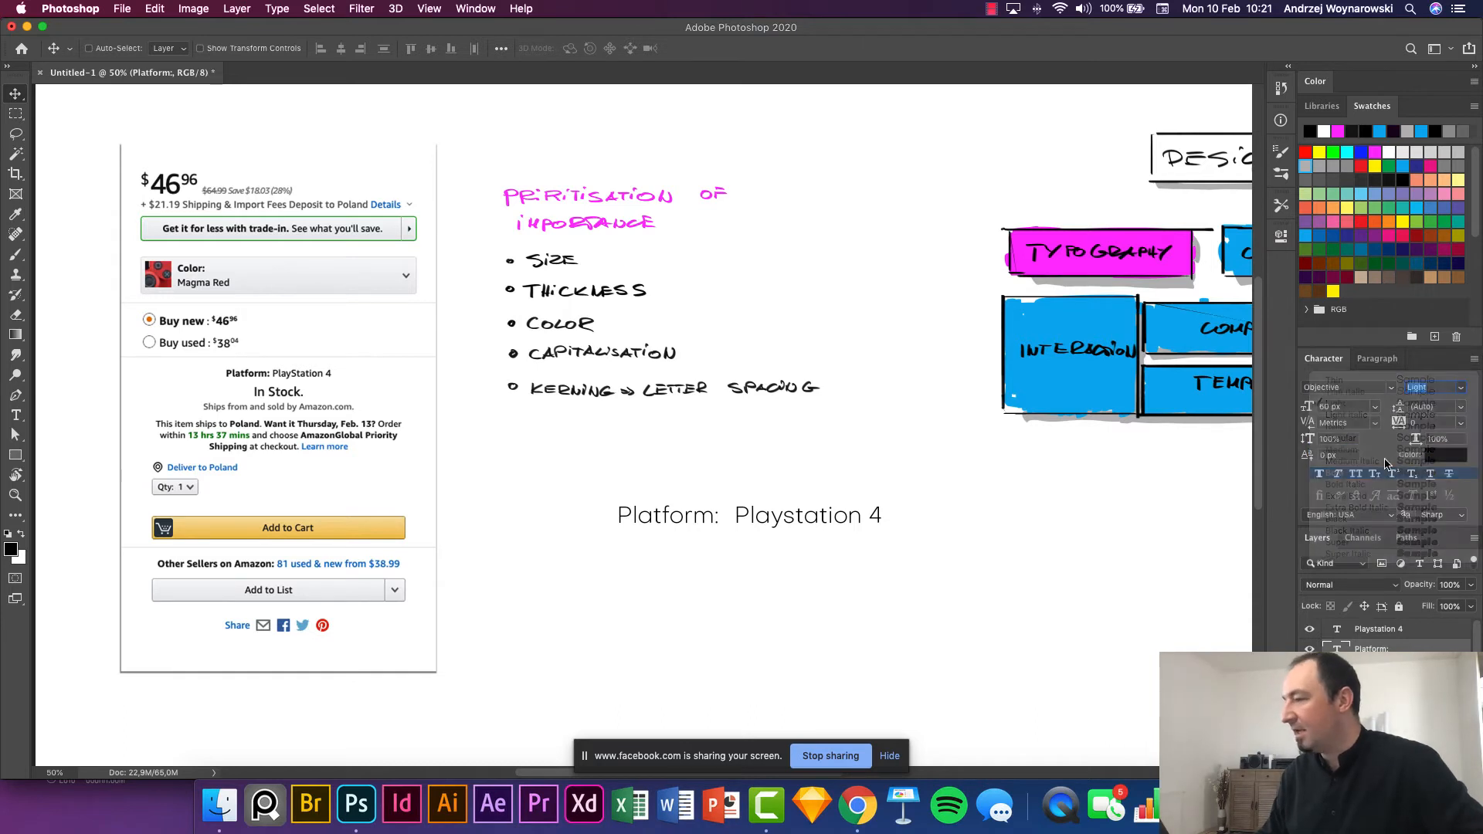
{"action": "left_click", "coordinate": [842, 520], "text": "super"}
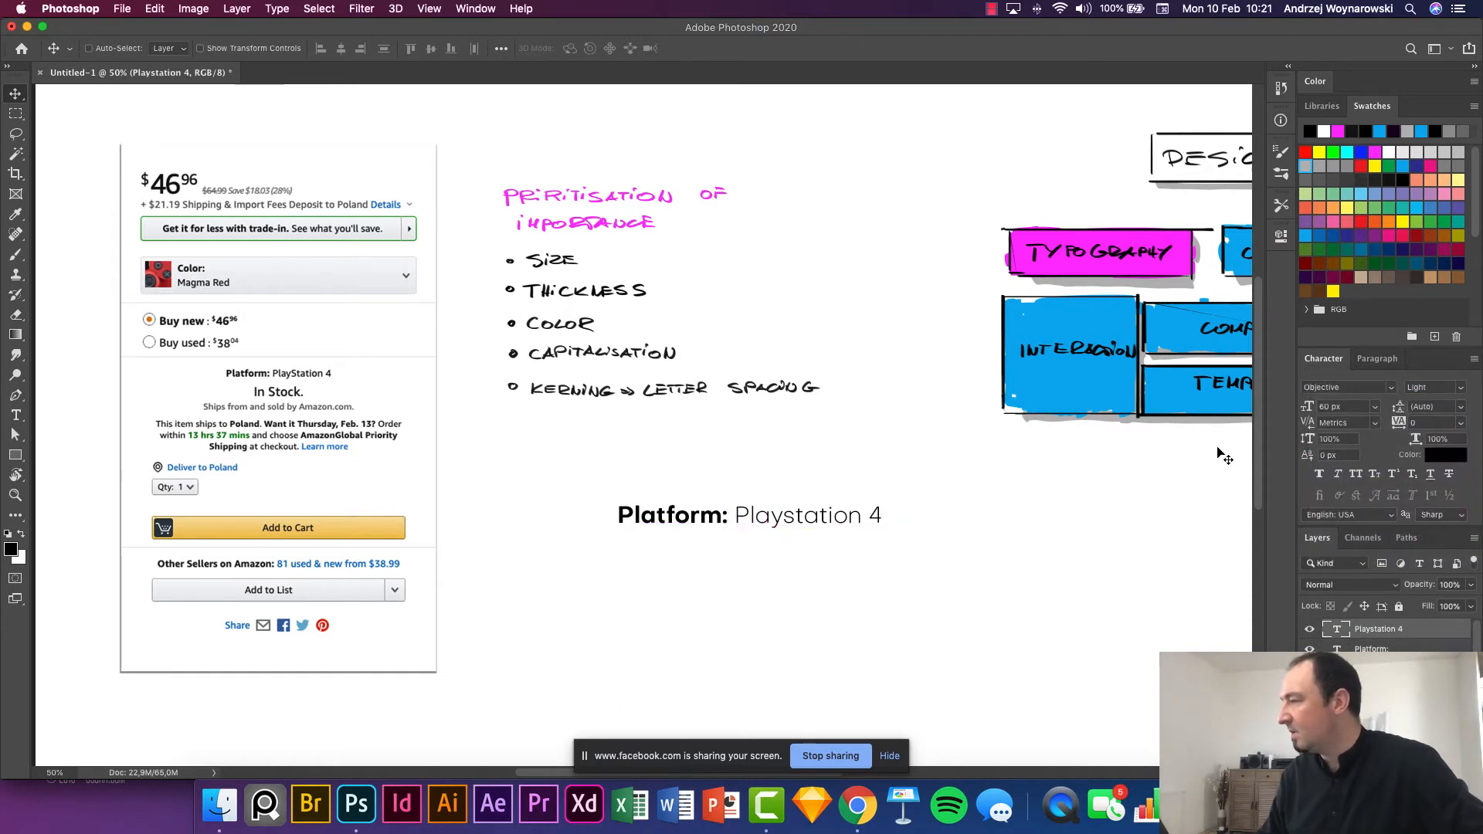
{"action": "left_click", "coordinate": [1446, 386]}
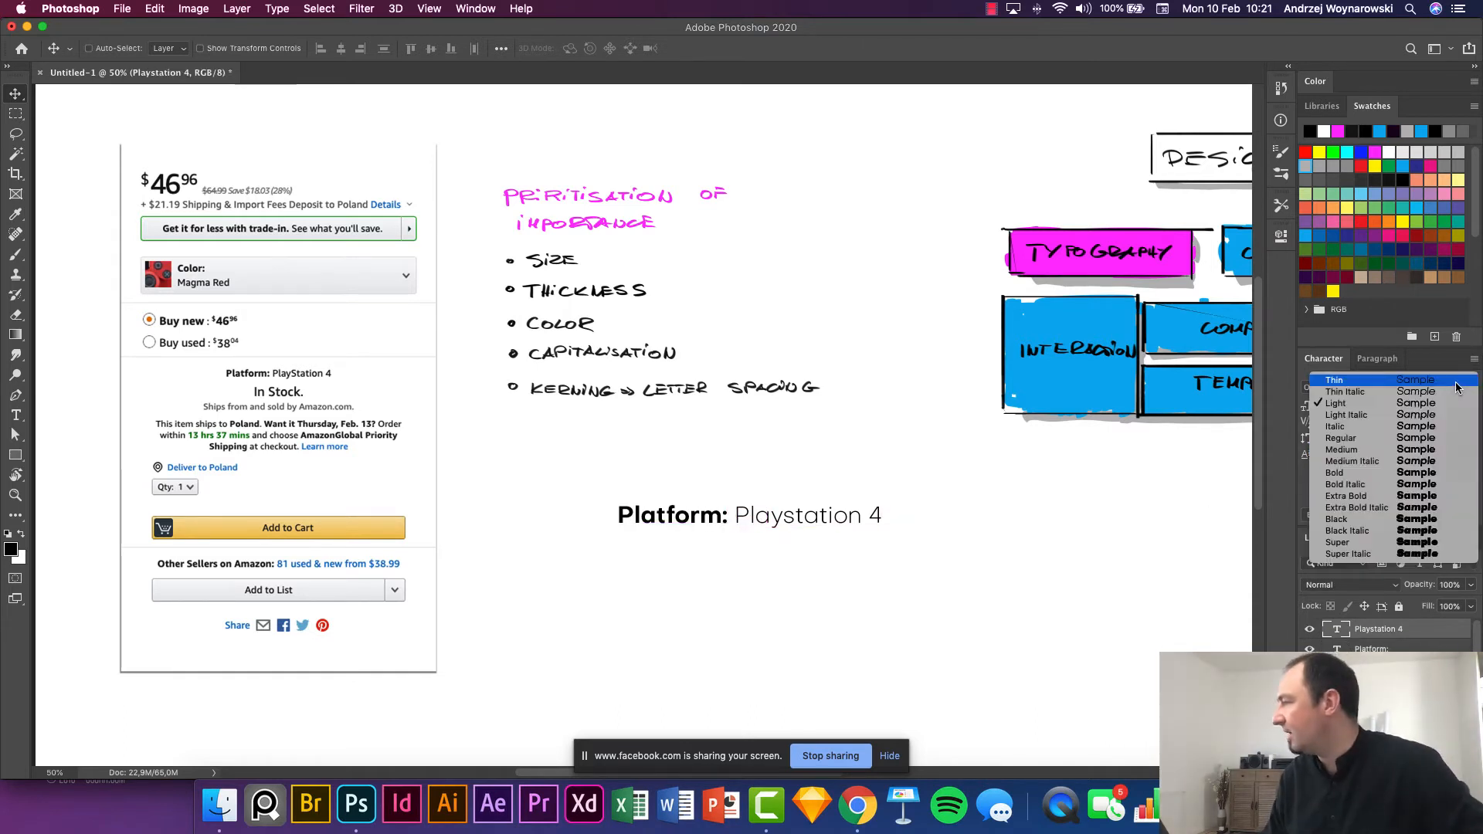
{"action": "left_click", "coordinate": [1340, 439]}
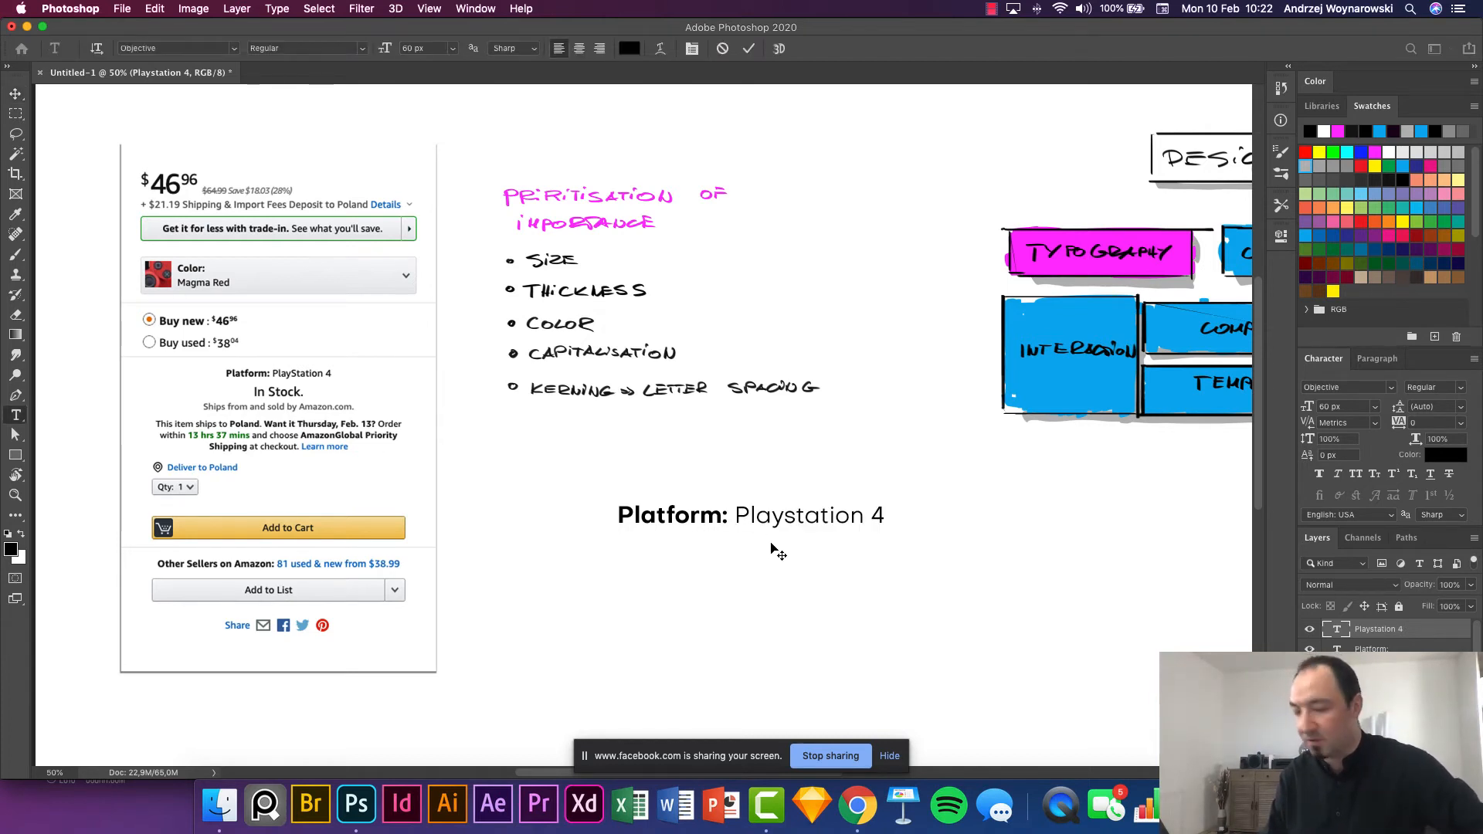
Duplicate "Playstation 4" below the platform line, change the copy to "In Stock" and position it under the line.
{"action": "left_click_drag", "start_coordinate": [788, 534], "coordinate": [724, 576]}
{"action": "double_click", "coordinate": [733, 556]}
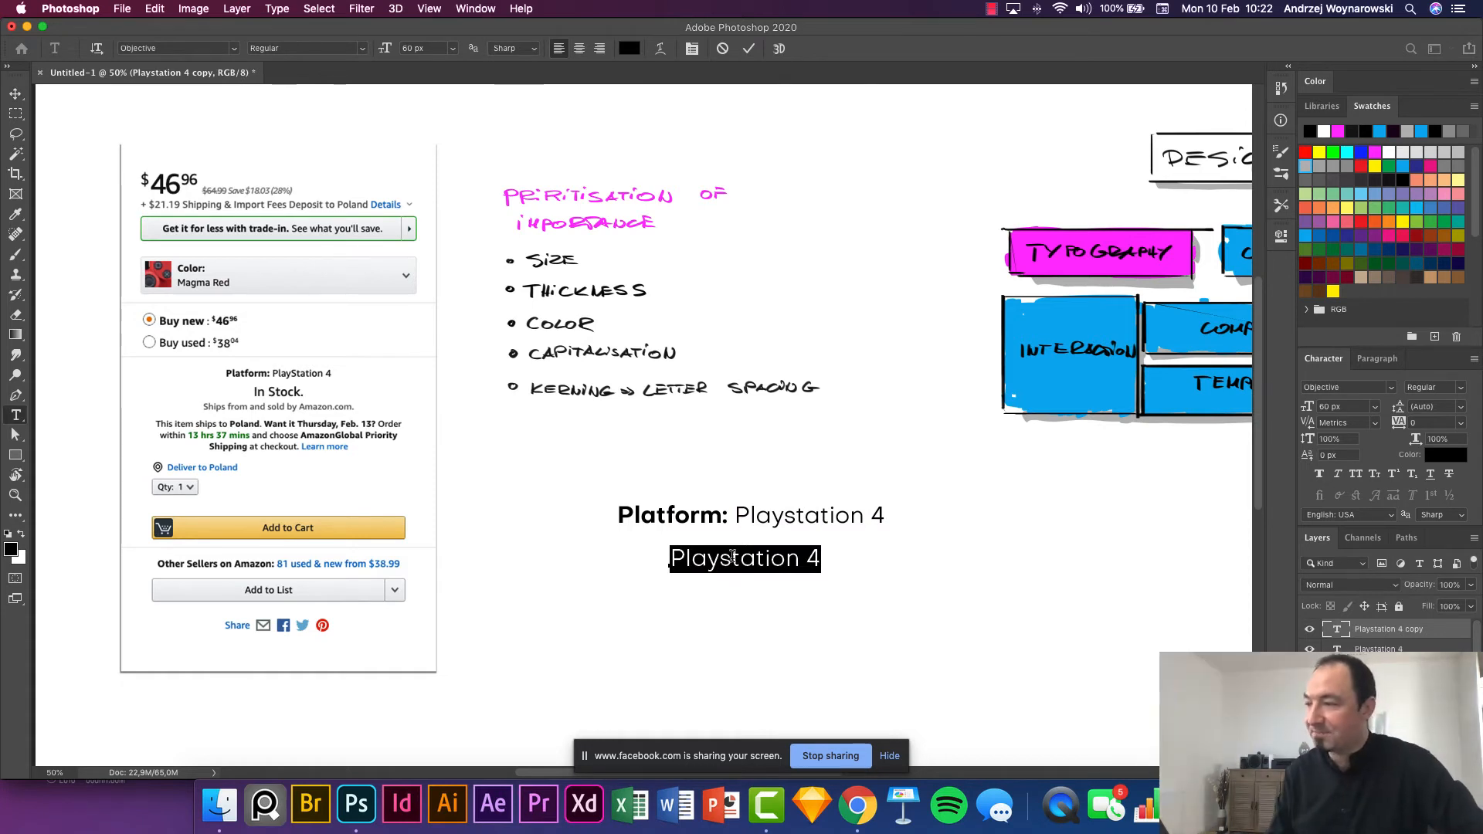
{"action": "key", "text": "BackSpace"}
{"action": "type", "text": "In Stock"}
{"action": "key", "text": "super+Return"}
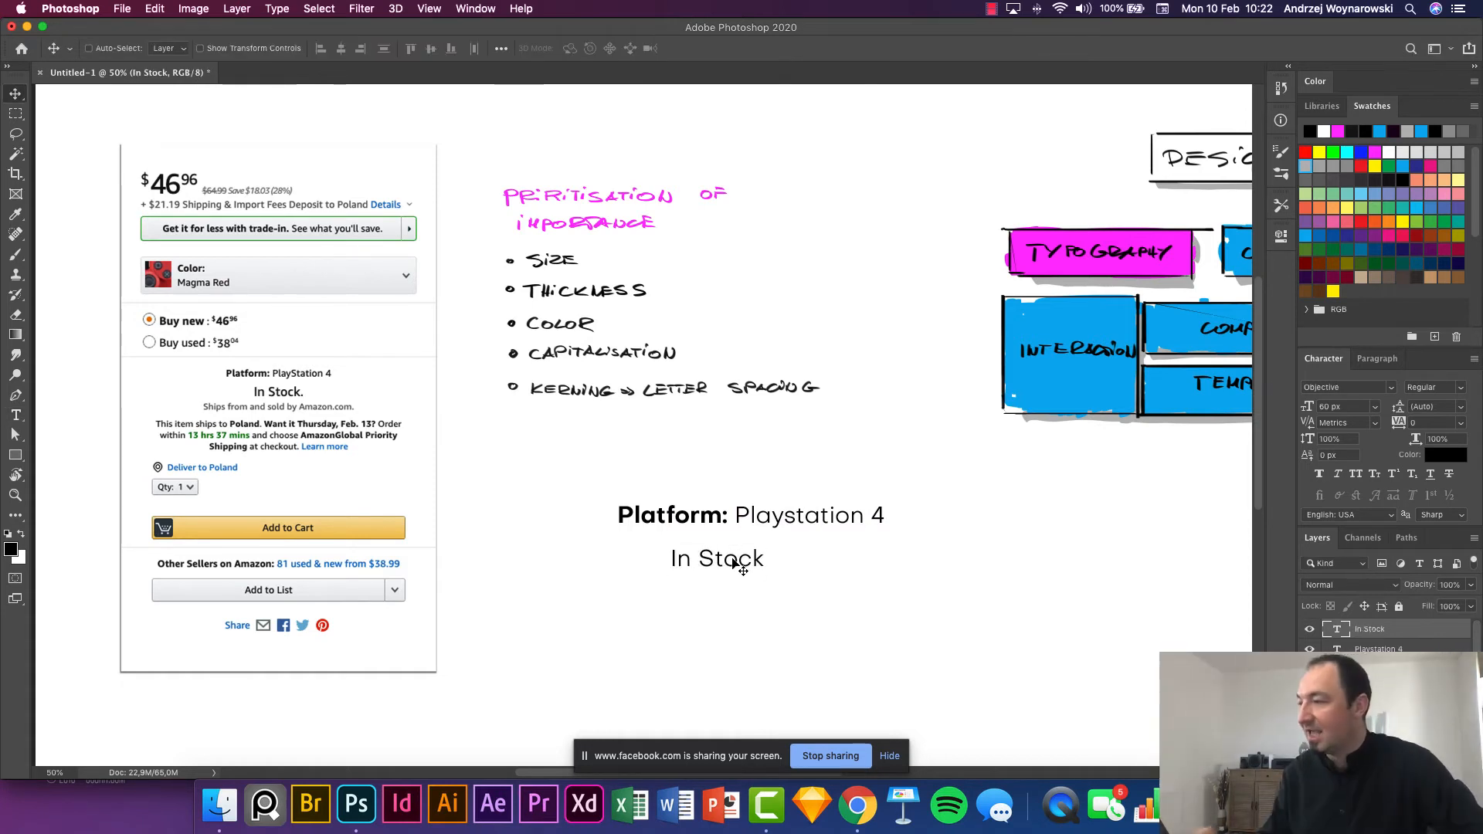
{"action": "left_click_drag", "start_coordinate": [710, 565], "coordinate": [729, 556]}
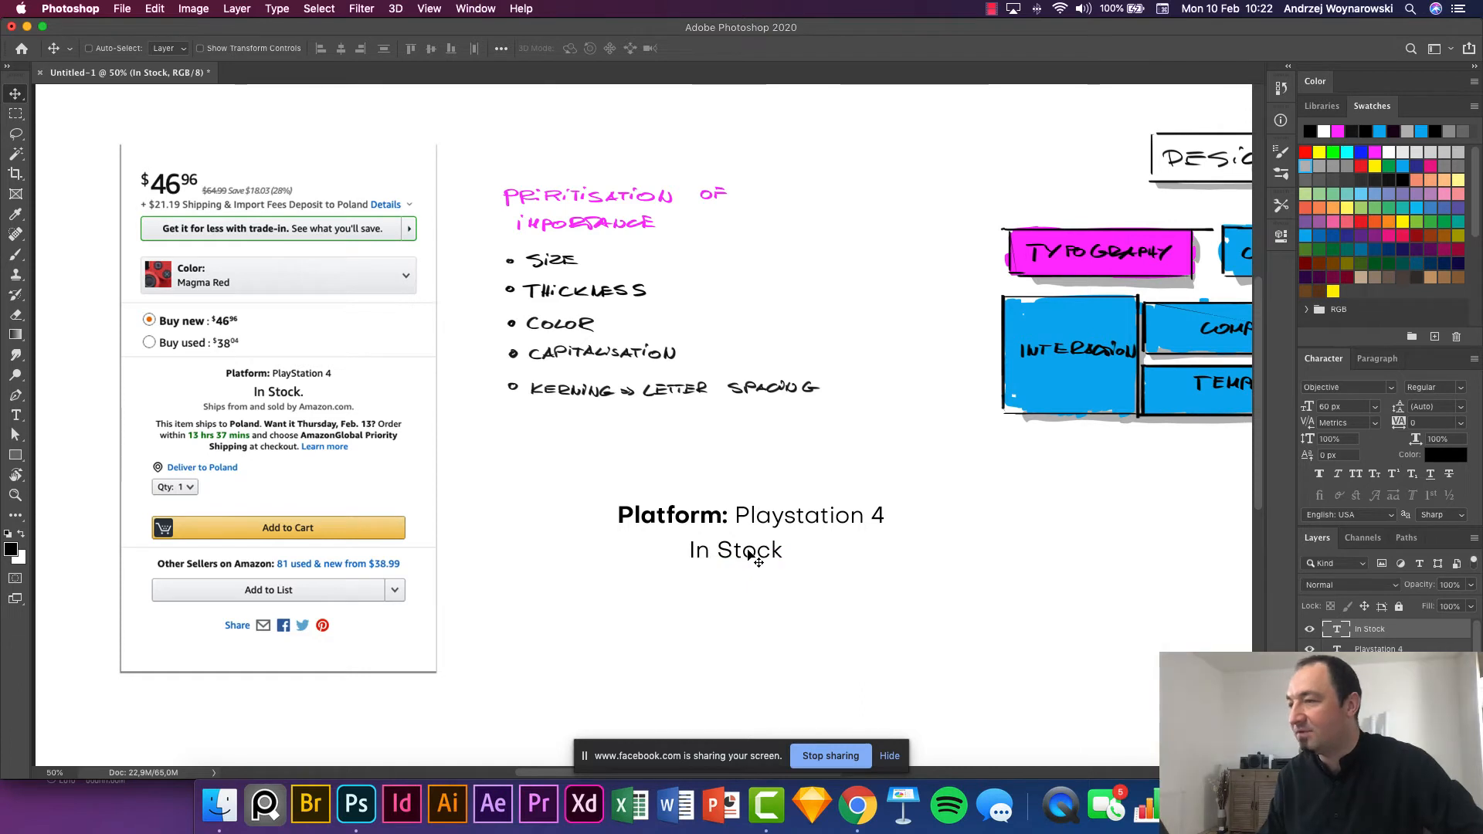
Set the "In Stock" text size to 72 px and shift it slightly down below the platform line.
{"action": "left_click", "coordinate": [1375, 406]}
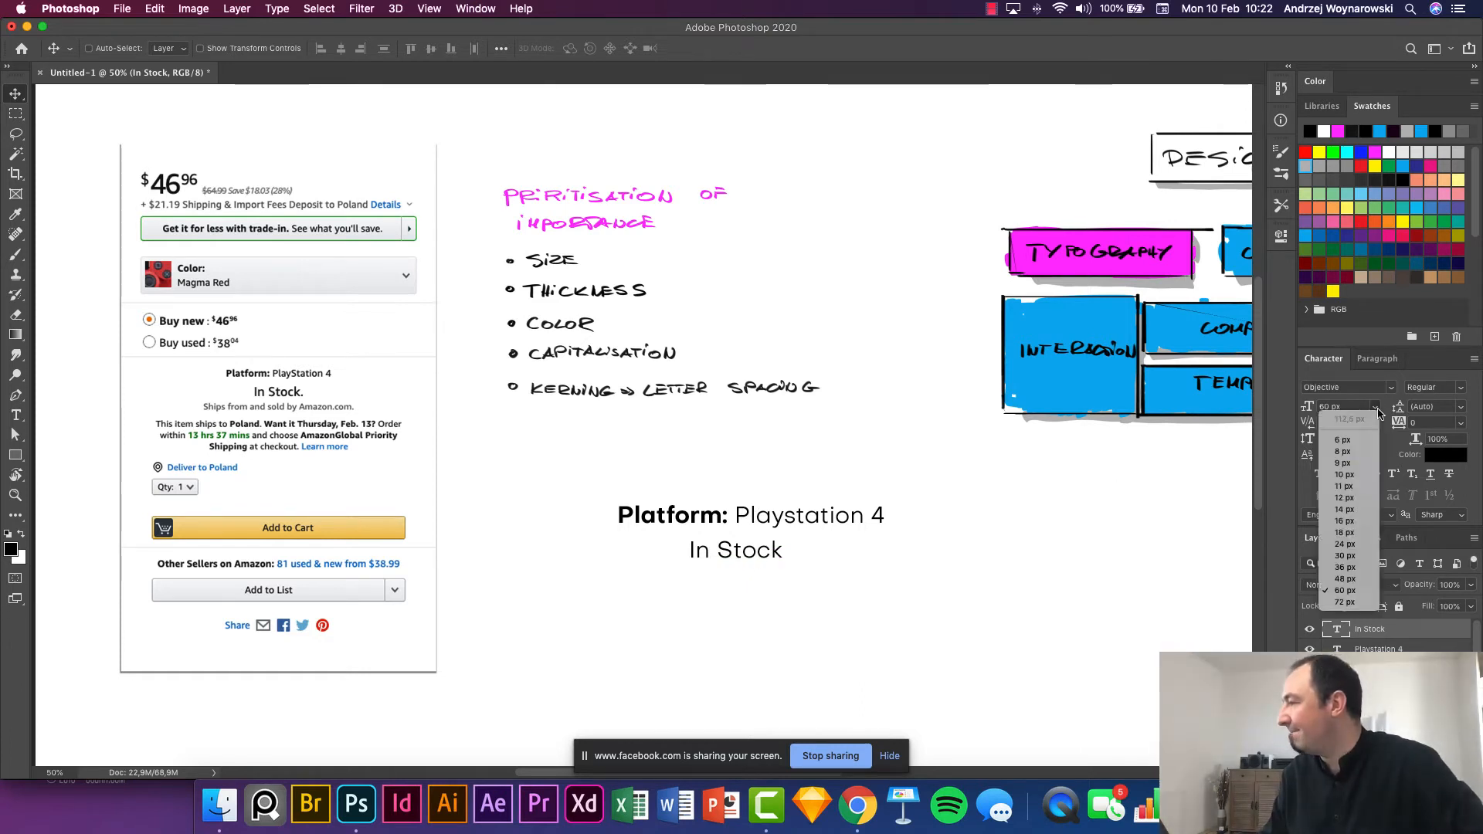
{"action": "left_click", "coordinate": [1344, 601]}
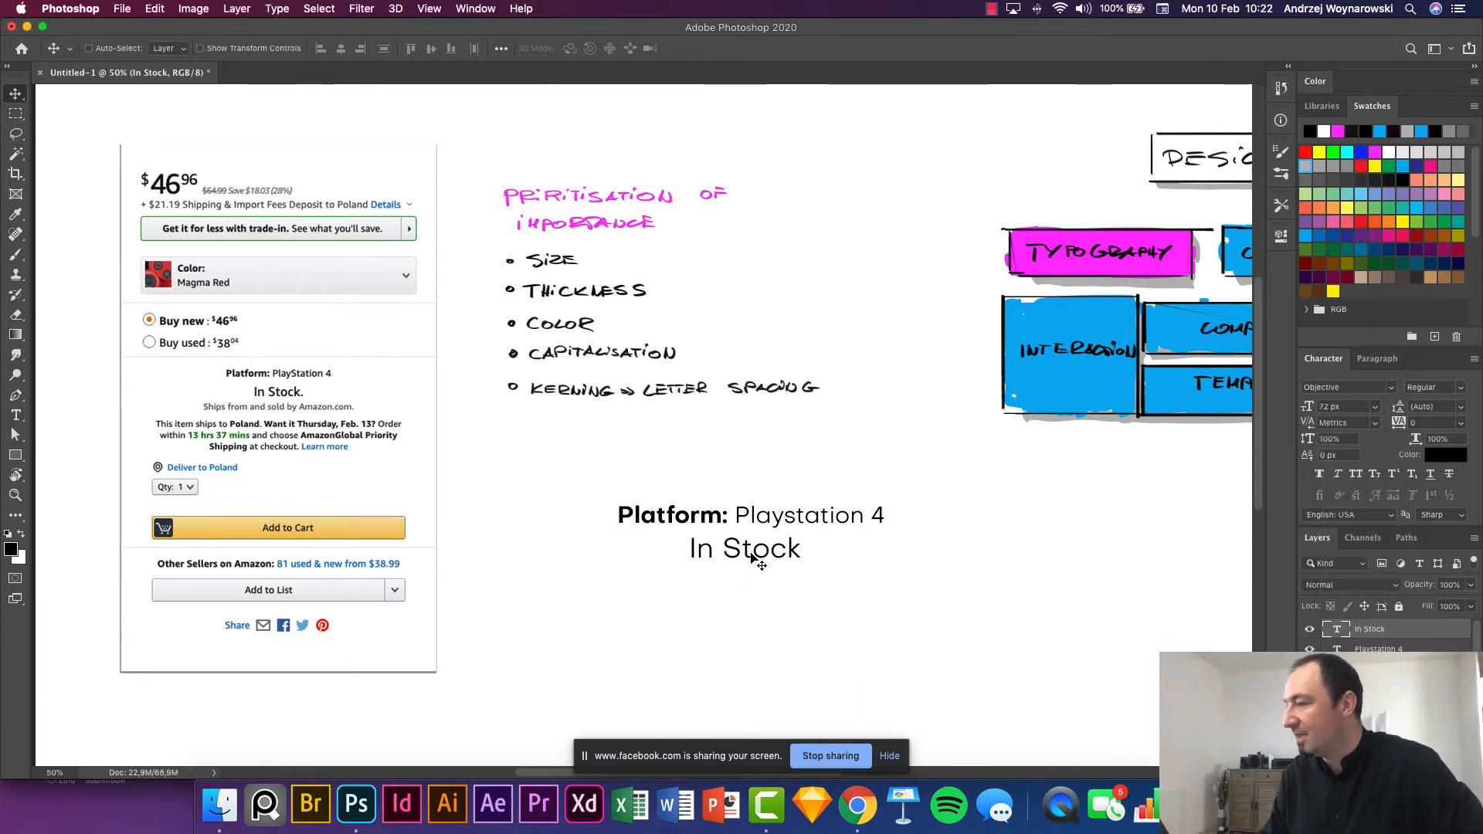
{"action": "left_click_drag", "start_coordinate": [752, 556], "coordinate": [706, 529]}
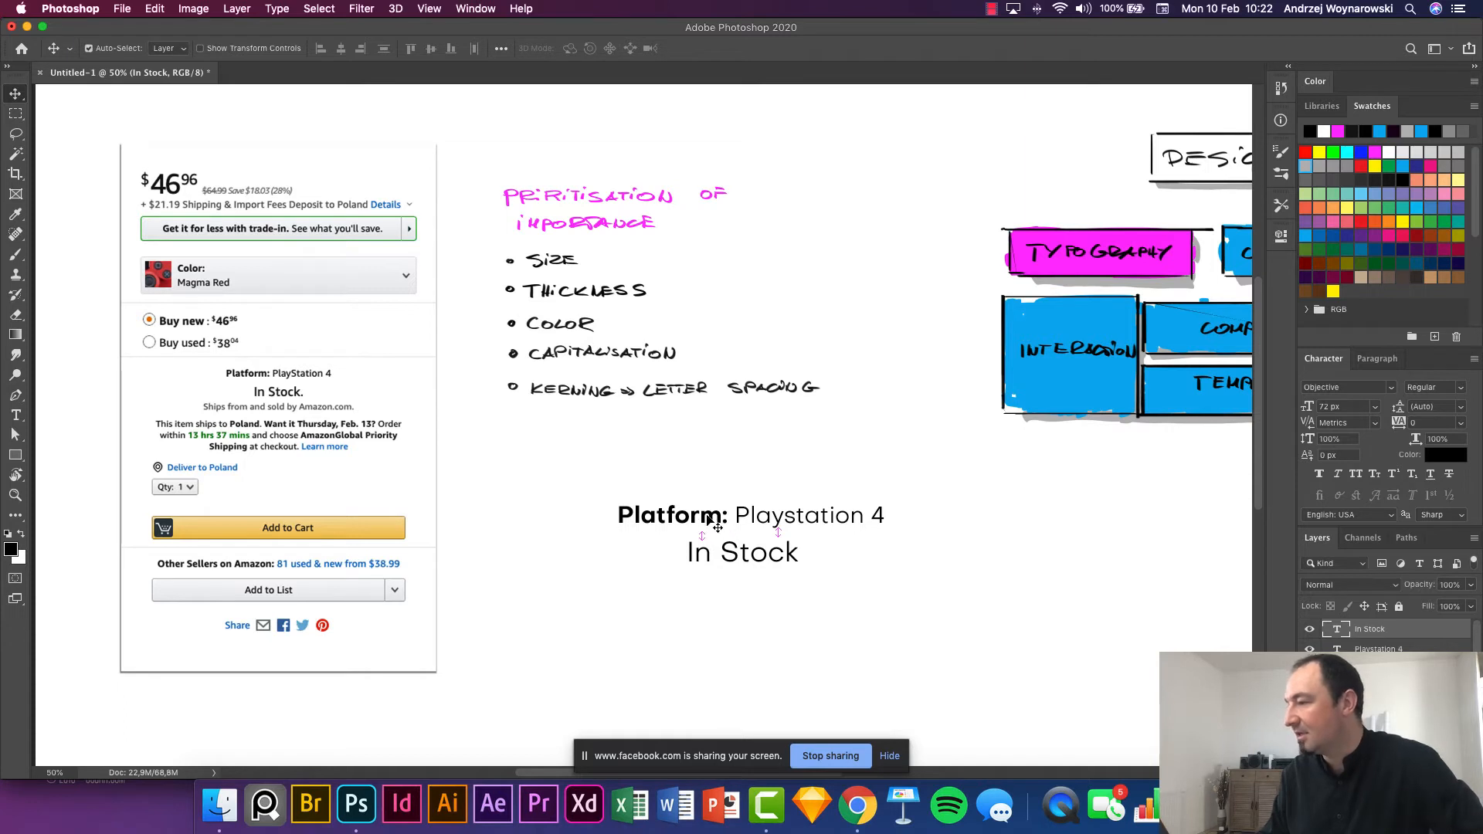
Set both the "Platform:" and "Playstation 4" texts to 48 px and move them slightly up from "In Stock".
{"action": "double_click", "coordinate": [712, 523]}
{"action": "key", "text": "super+Return"}
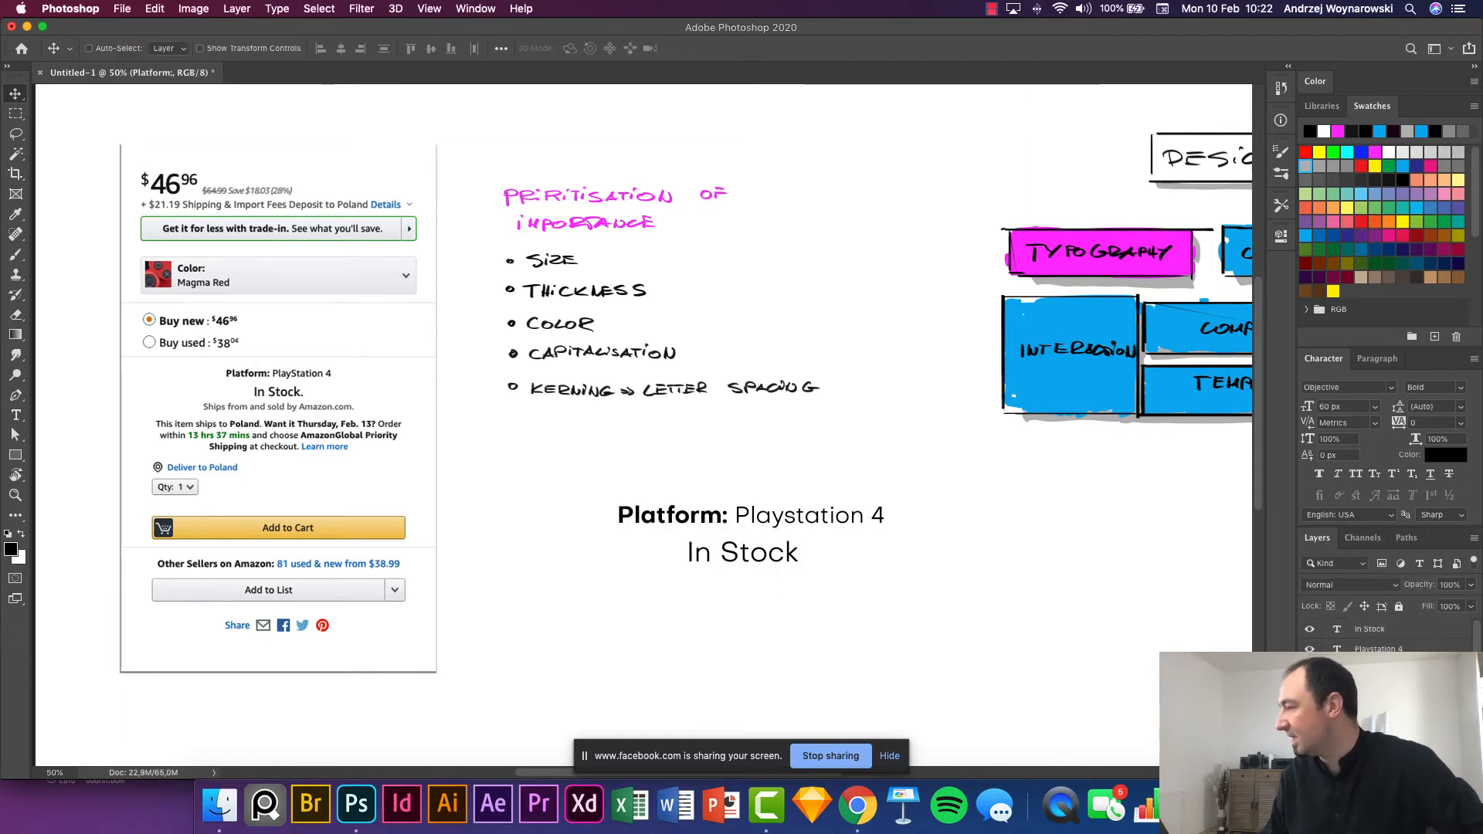
{"action": "left_click", "coordinate": [1375, 647], "text": "shift"}
{"action": "left_click", "coordinate": [1375, 406]}
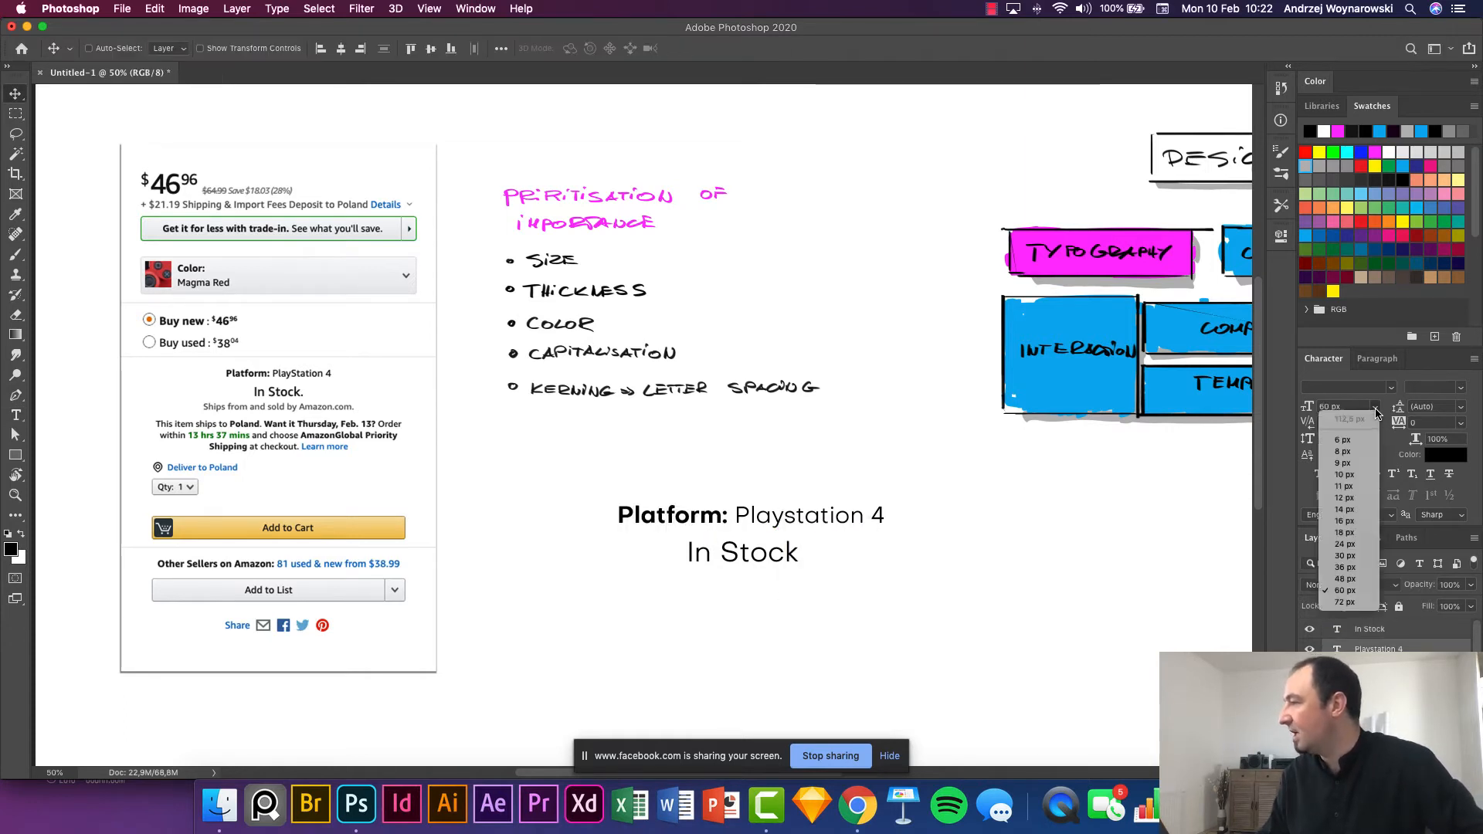
{"action": "left_click", "coordinate": [1351, 580]}
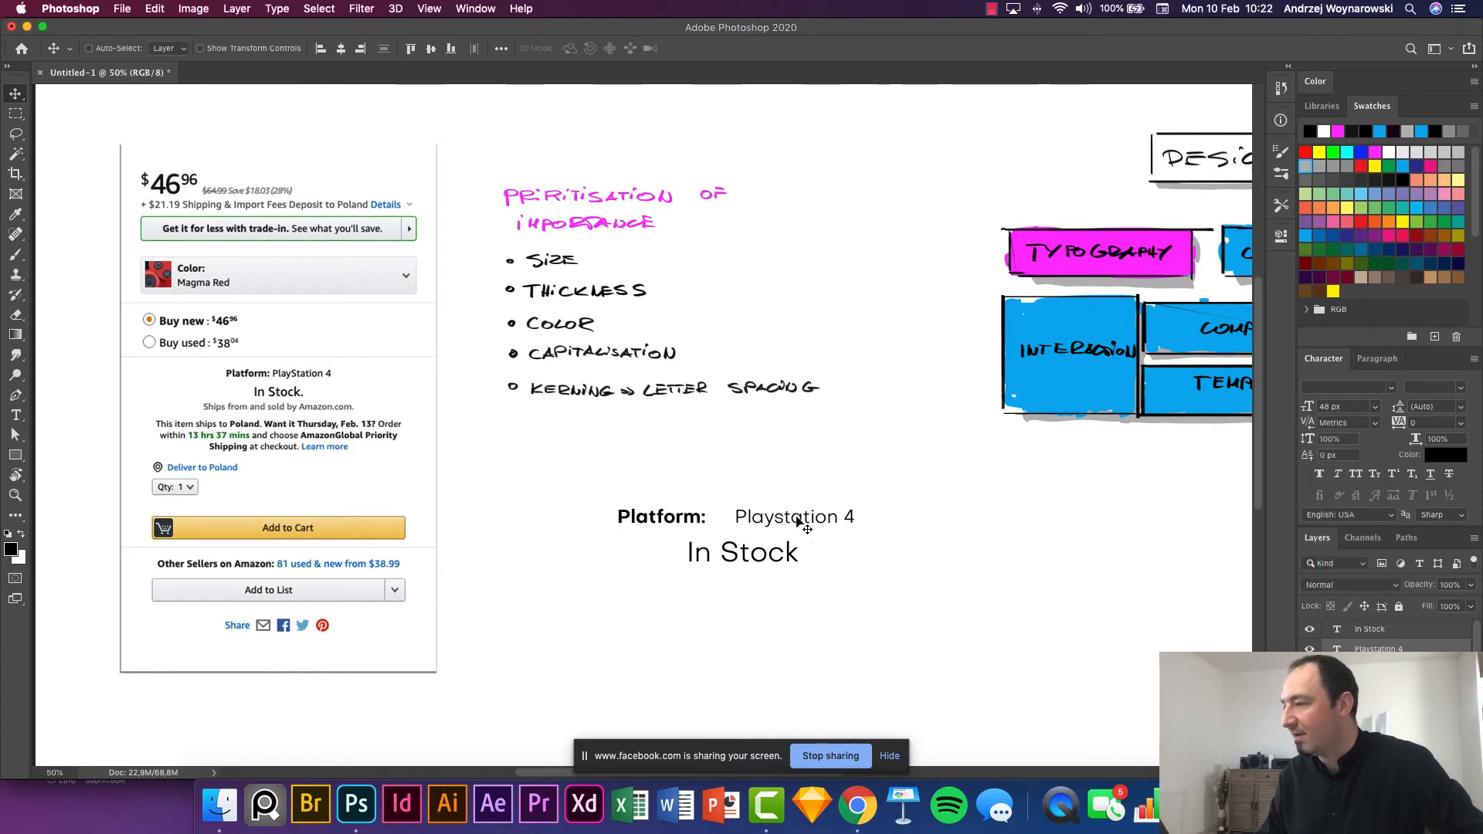
{"action": "left_click_drag", "start_coordinate": [793, 524], "coordinate": [829, 515]}
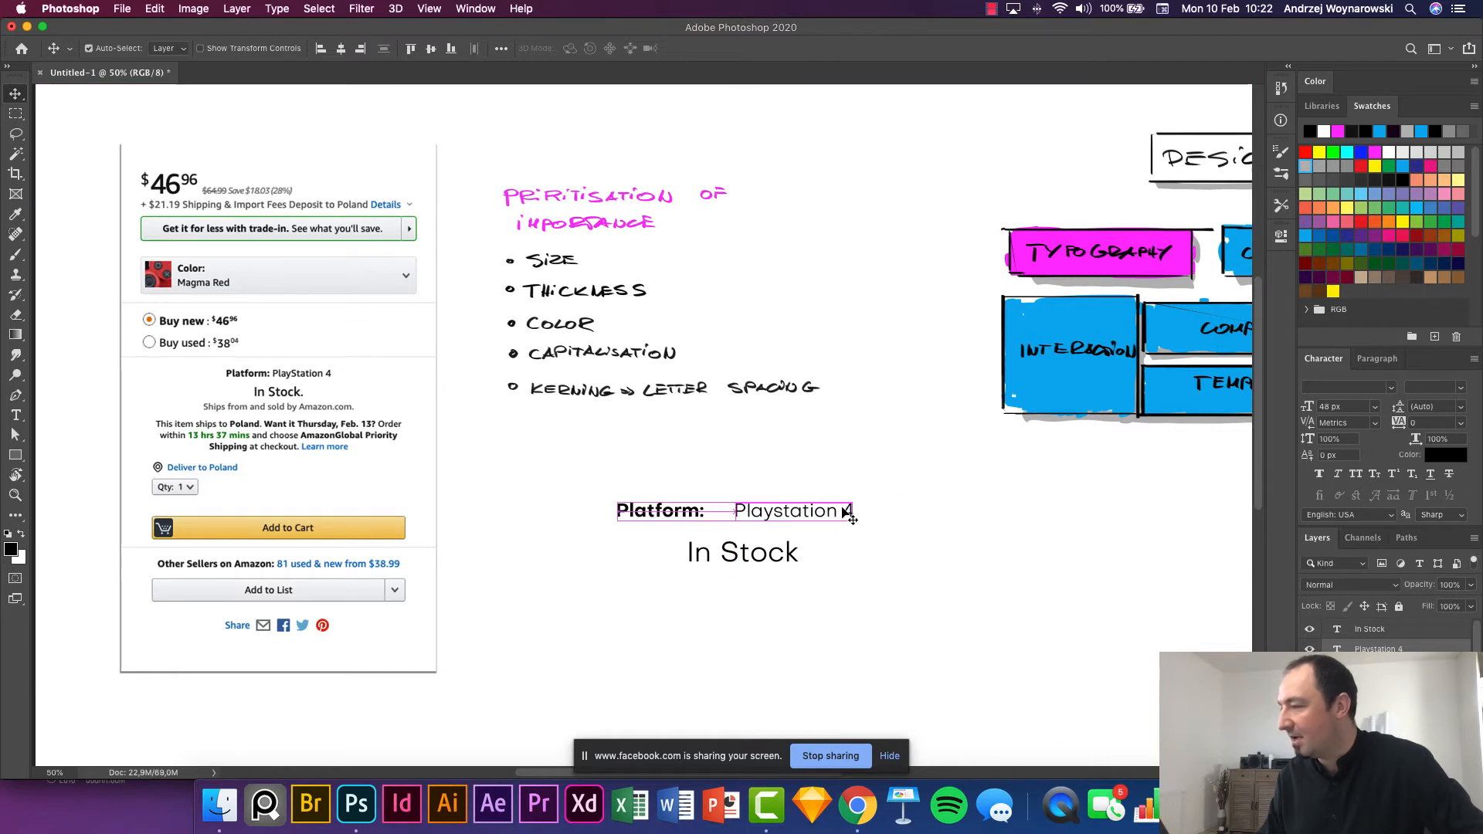
{"action": "double_click", "coordinate": [799, 553]}
{"action": "double_click", "coordinate": [817, 519]}
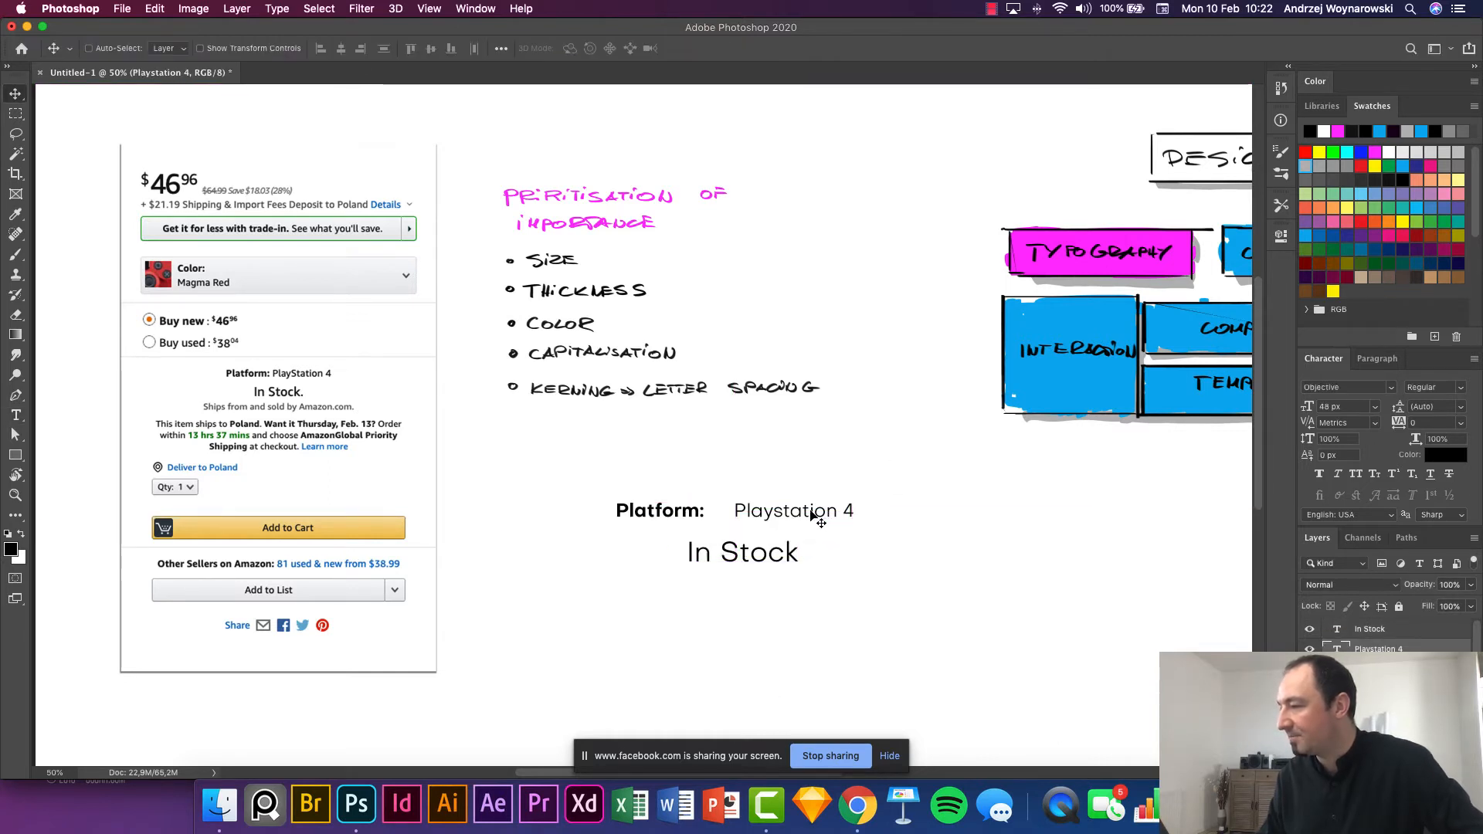
Move the "In Stock" text up and to the left so it sits closer under the platform line.
{"action": "key", "text": "Escape"}
{"action": "left_click_drag", "start_coordinate": [798, 519], "coordinate": [739, 550]}
{"action": "key", "text": "super+z"}
{"action": "key", "text": "super+z"}
{"action": "double_click", "coordinate": [773, 559], "text": "super"}
{"action": "key", "text": "Escape"}
Shift the "Playstation 4" text left so it sits right beside "Platform:".
{"action": "left_click", "coordinate": [848, 514], "text": "super"}
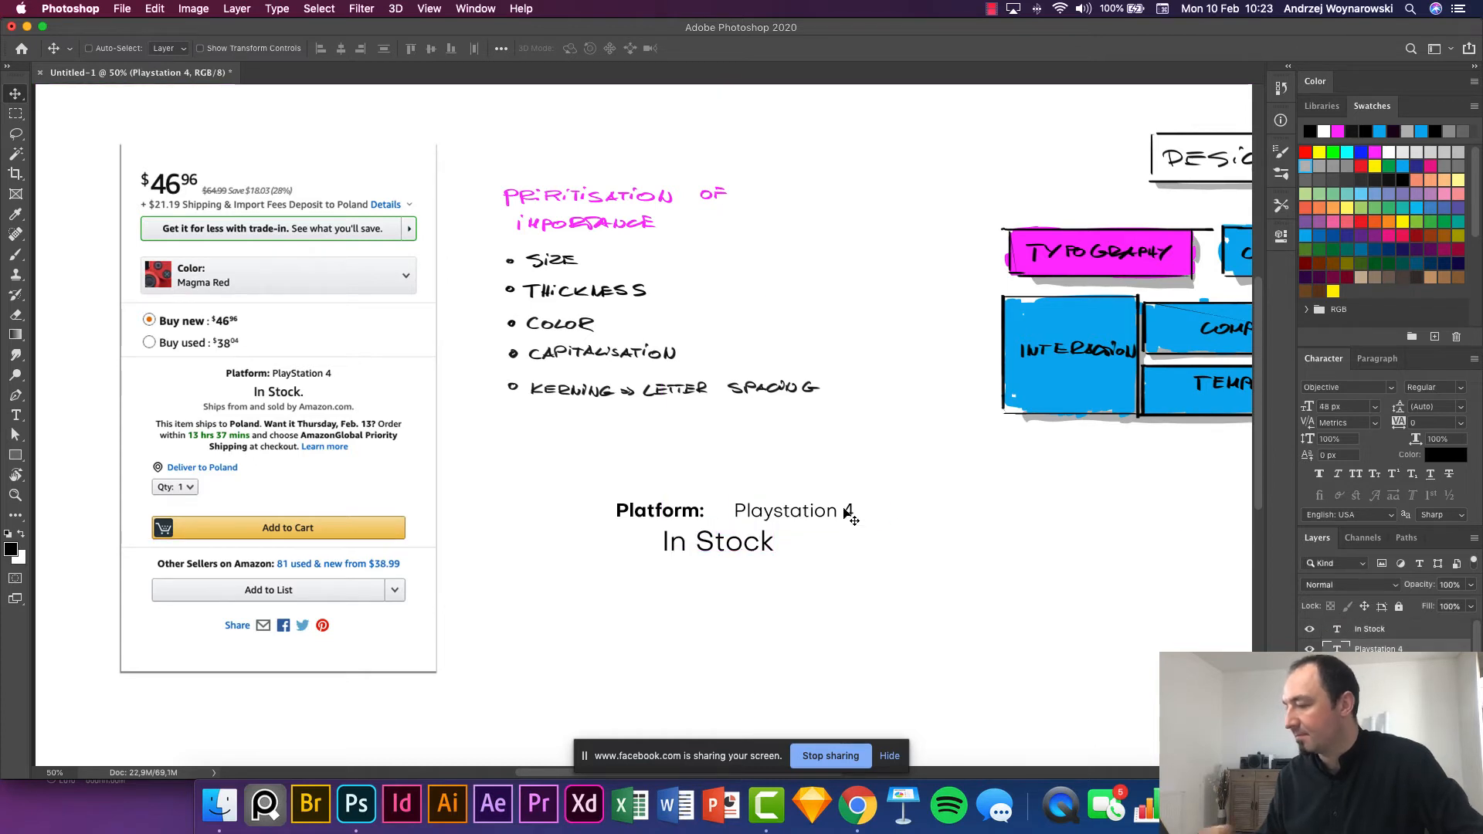
{"action": "key", "text": "shift+Left"}
{"action": "key", "text": "shift+Left"}
{"action": "key", "text": "shift+Left"}
{"action": "key", "text": "shift+Left"}
{"action": "key", "text": "shift+Left"}
{"action": "key", "text": "shift+Left"}
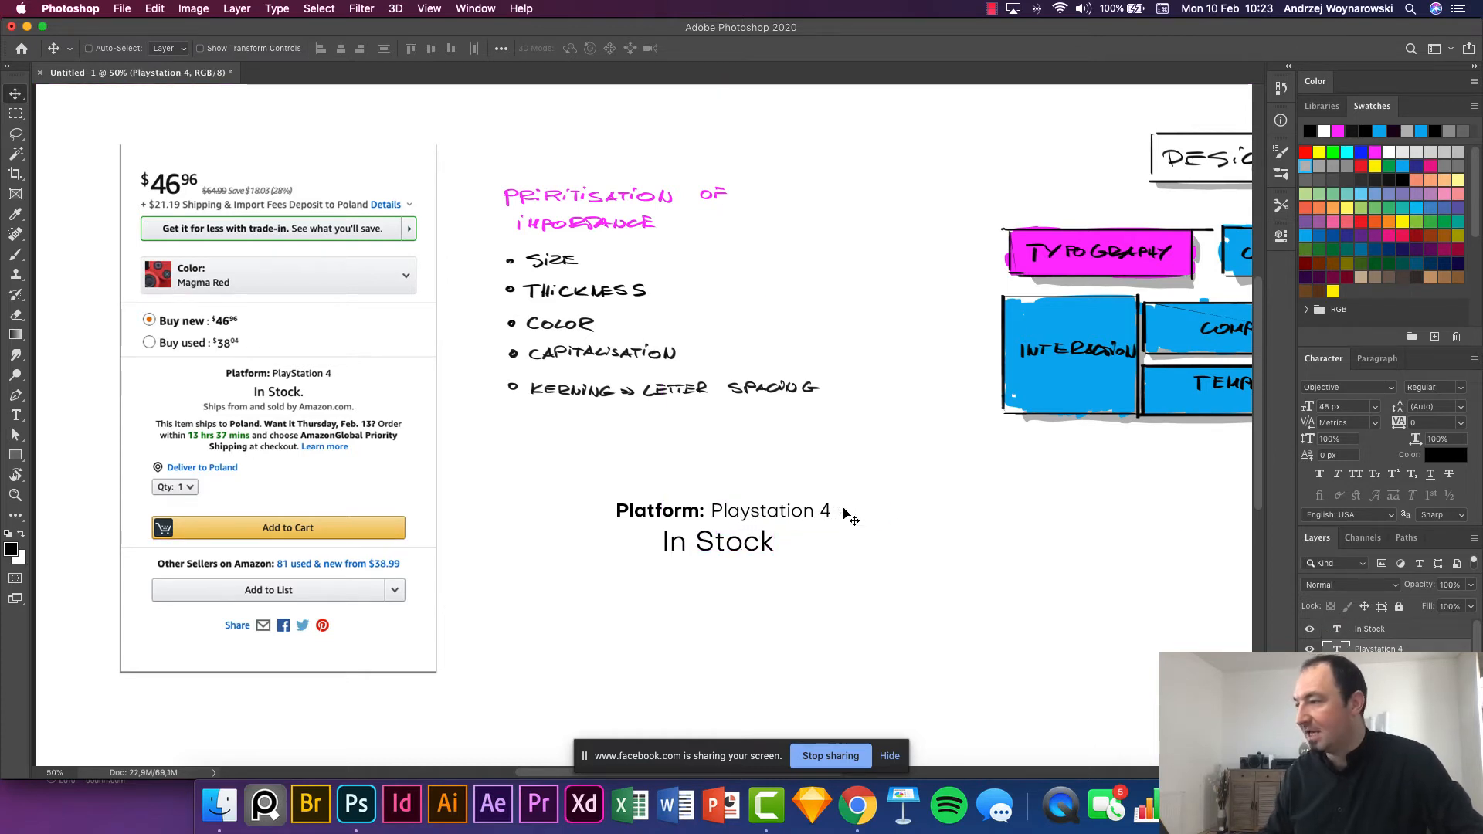
Duplicate "In Stock" directly below itself and change the copy to "Ships from and sold by Amazon.com".
{"action": "left_click", "coordinate": [746, 553], "text": "super"}
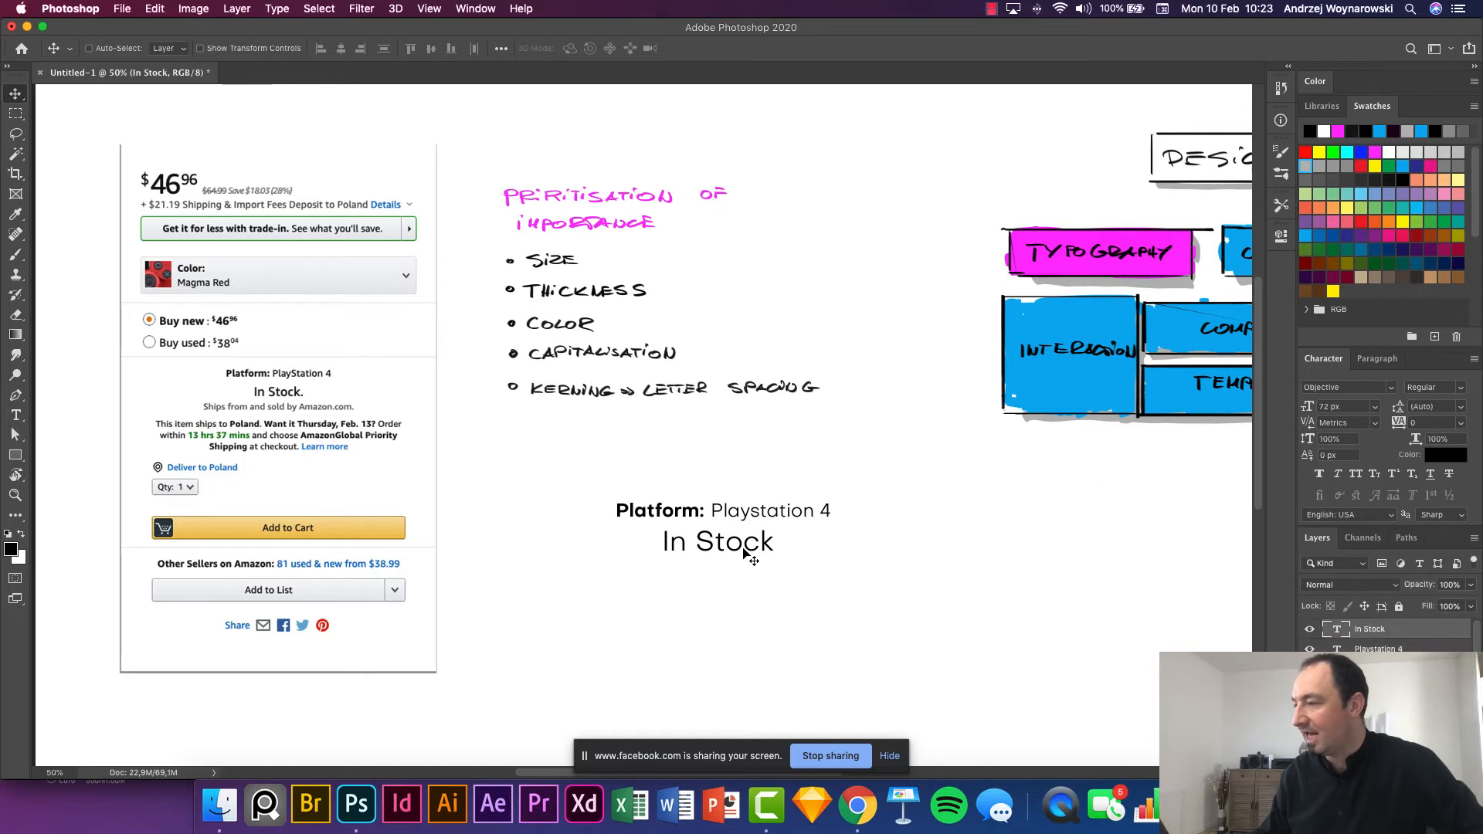
{"action": "left_click_drag", "start_coordinate": [744, 551], "coordinate": [743, 580]}
{"action": "double_click", "coordinate": [741, 570]}
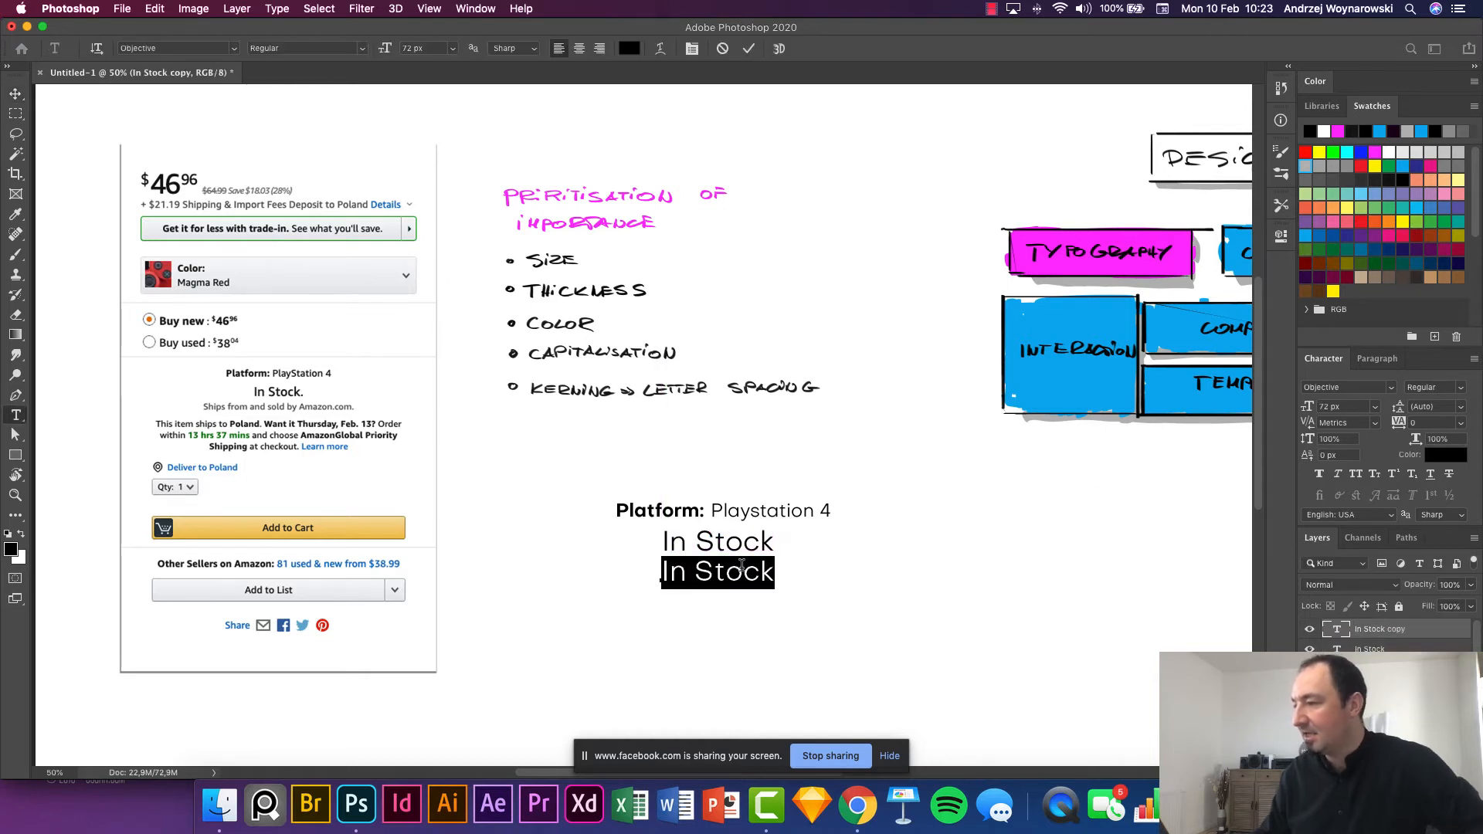
{"action": "type", "text": "Ships"}
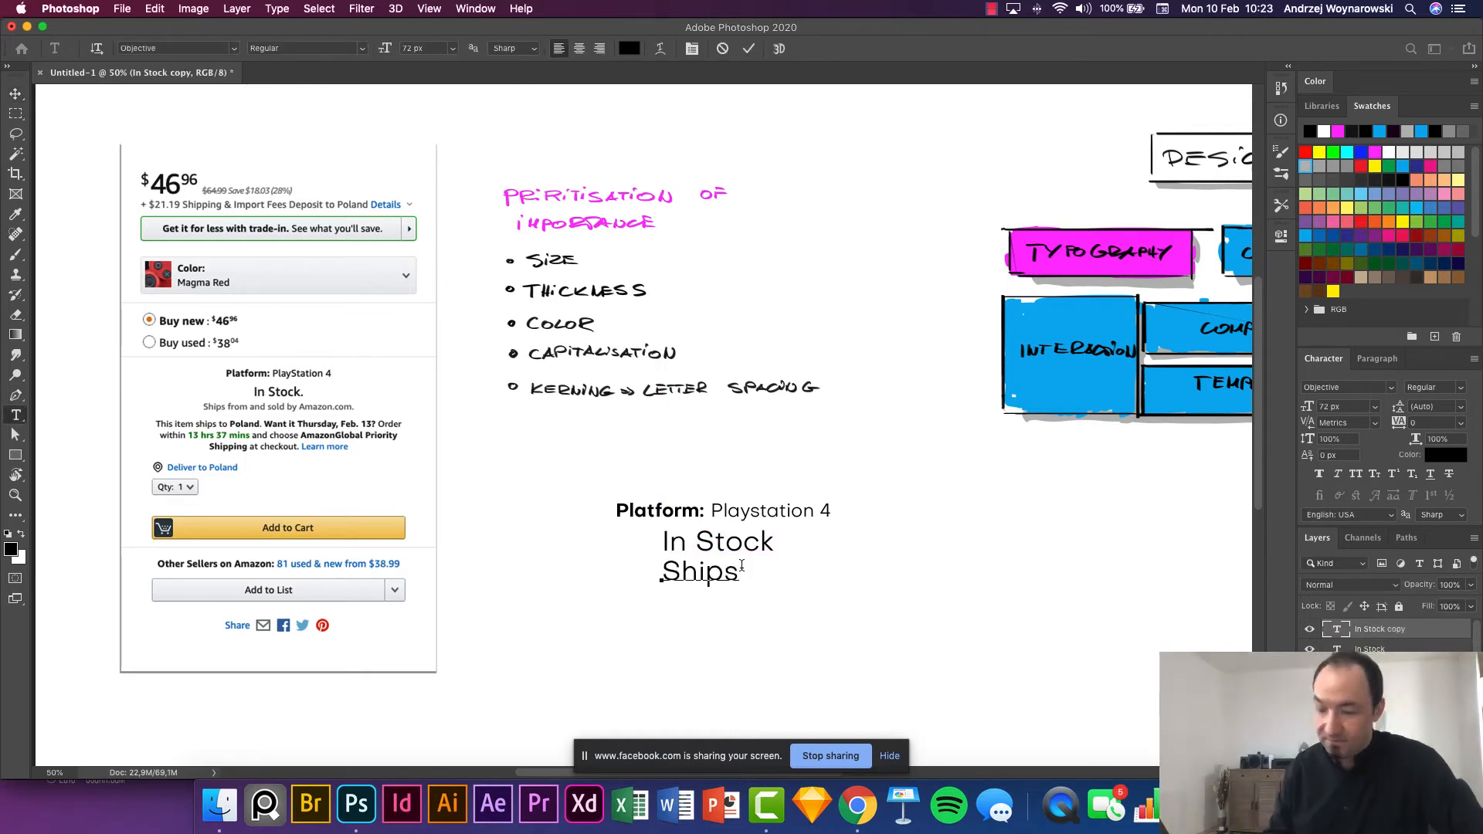
{"action": "type", "text": " from and sold "}
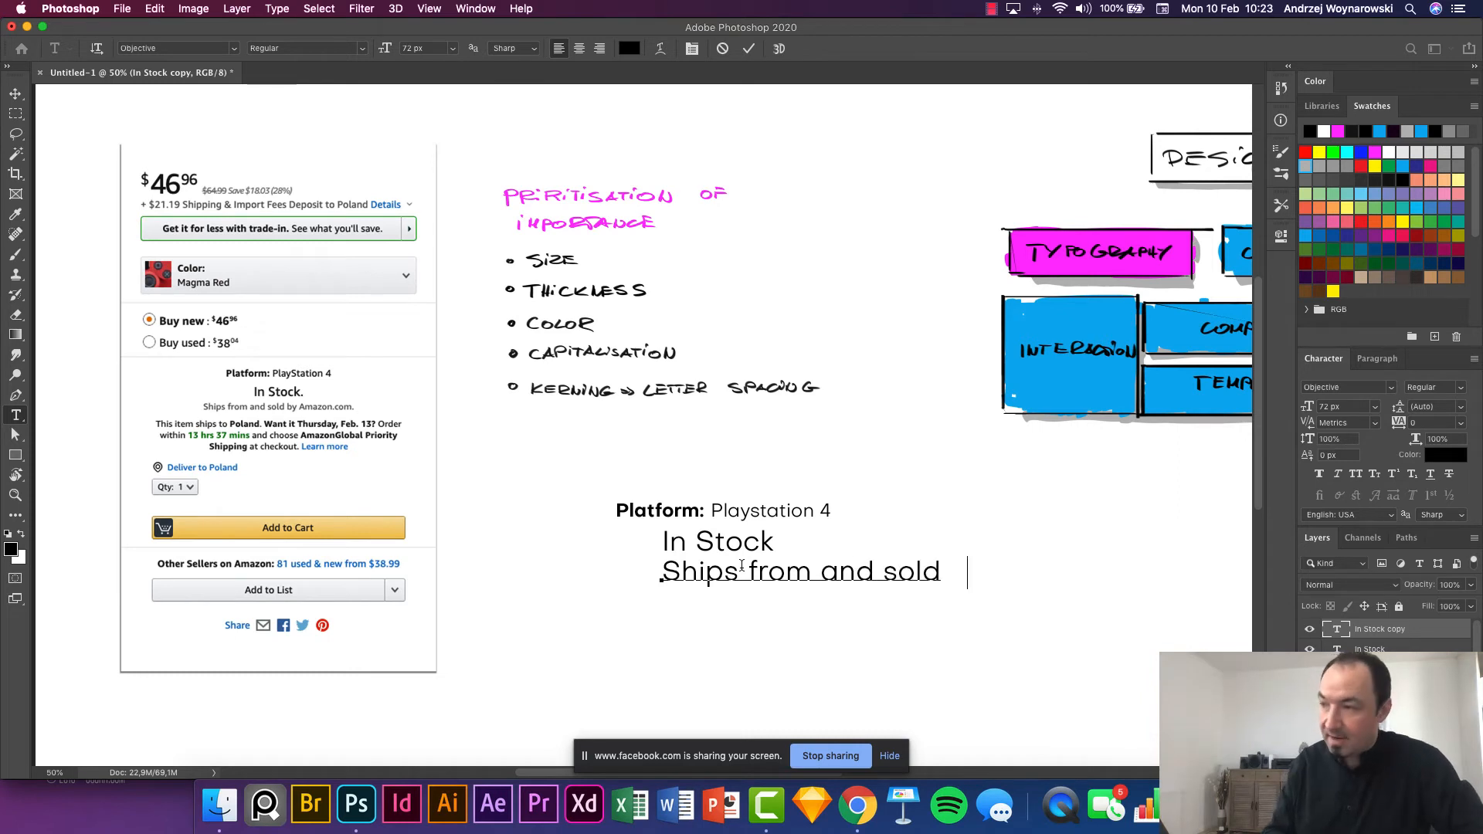
{"action": "type", "text": "by Amazon."}
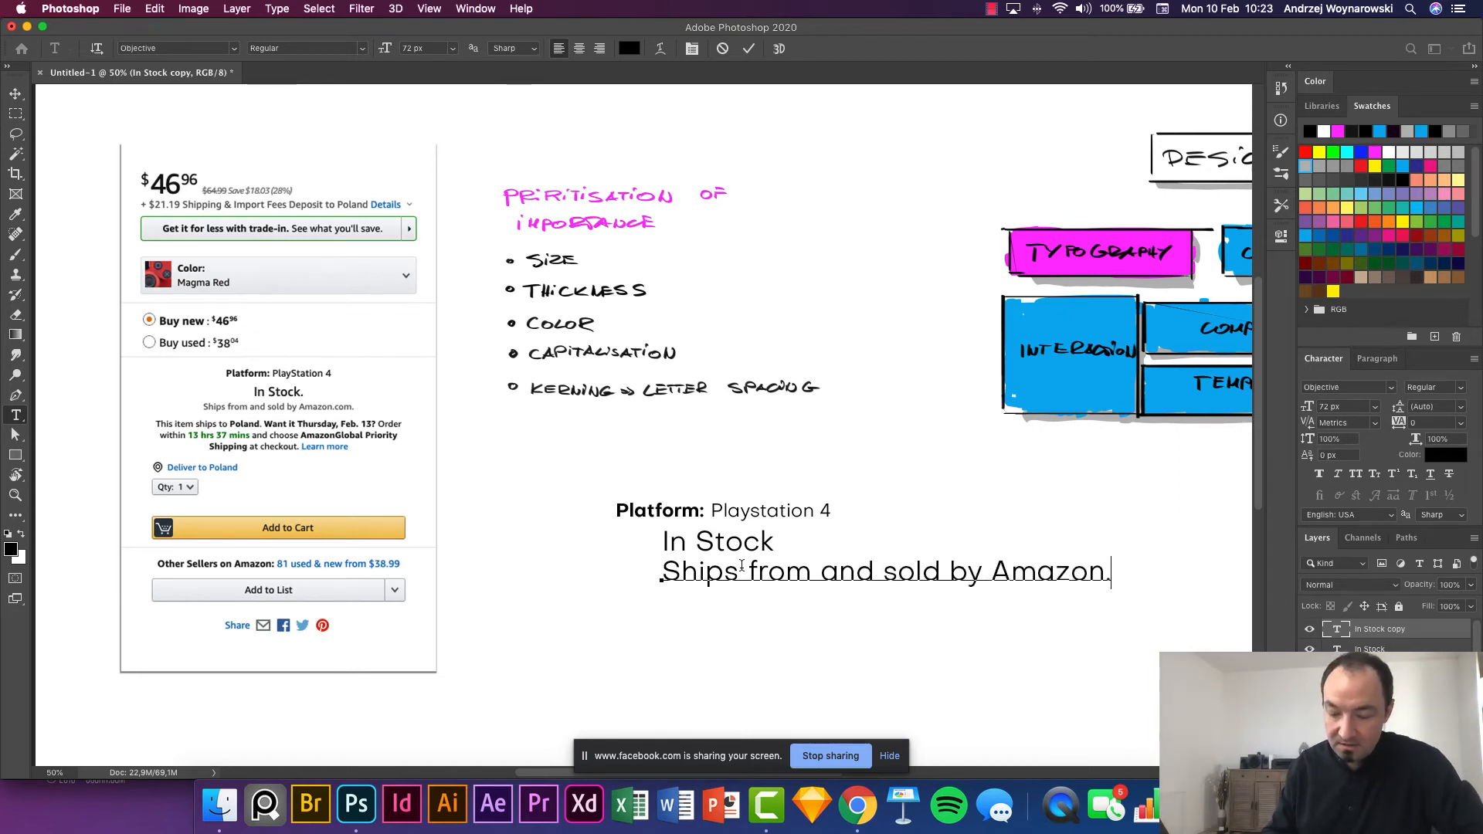
{"action": "type", "text": "com"}
{"action": "key", "text": "super+Return"}
{"action": "key", "text": "v"}
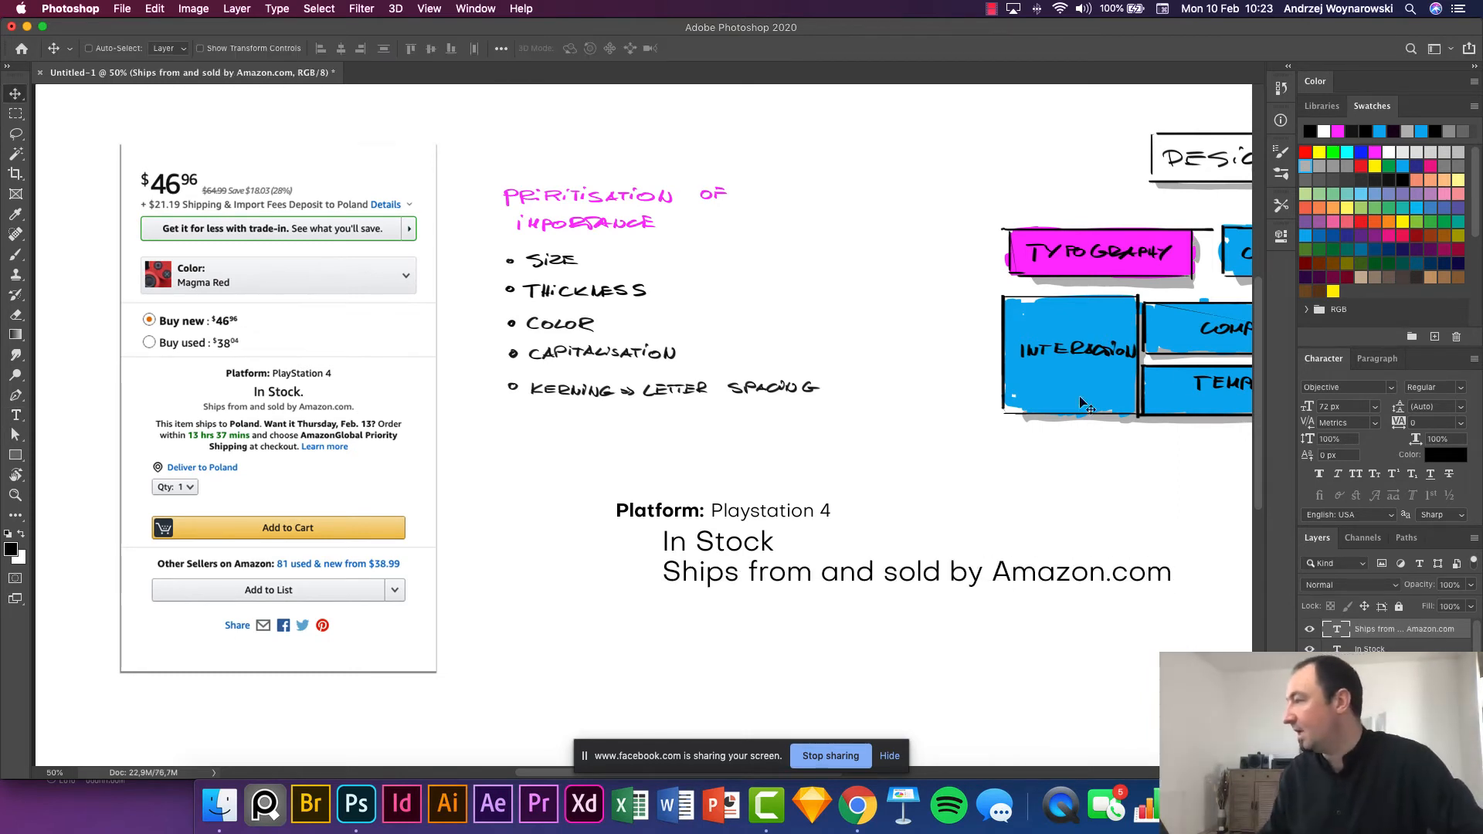
Centre-align the "Ships from and sold by Amazon.com" text at 36 px and position it just under "In Stock".
{"action": "left_click", "coordinate": [1369, 358]}
{"action": "left_click", "coordinate": [1338, 386]}
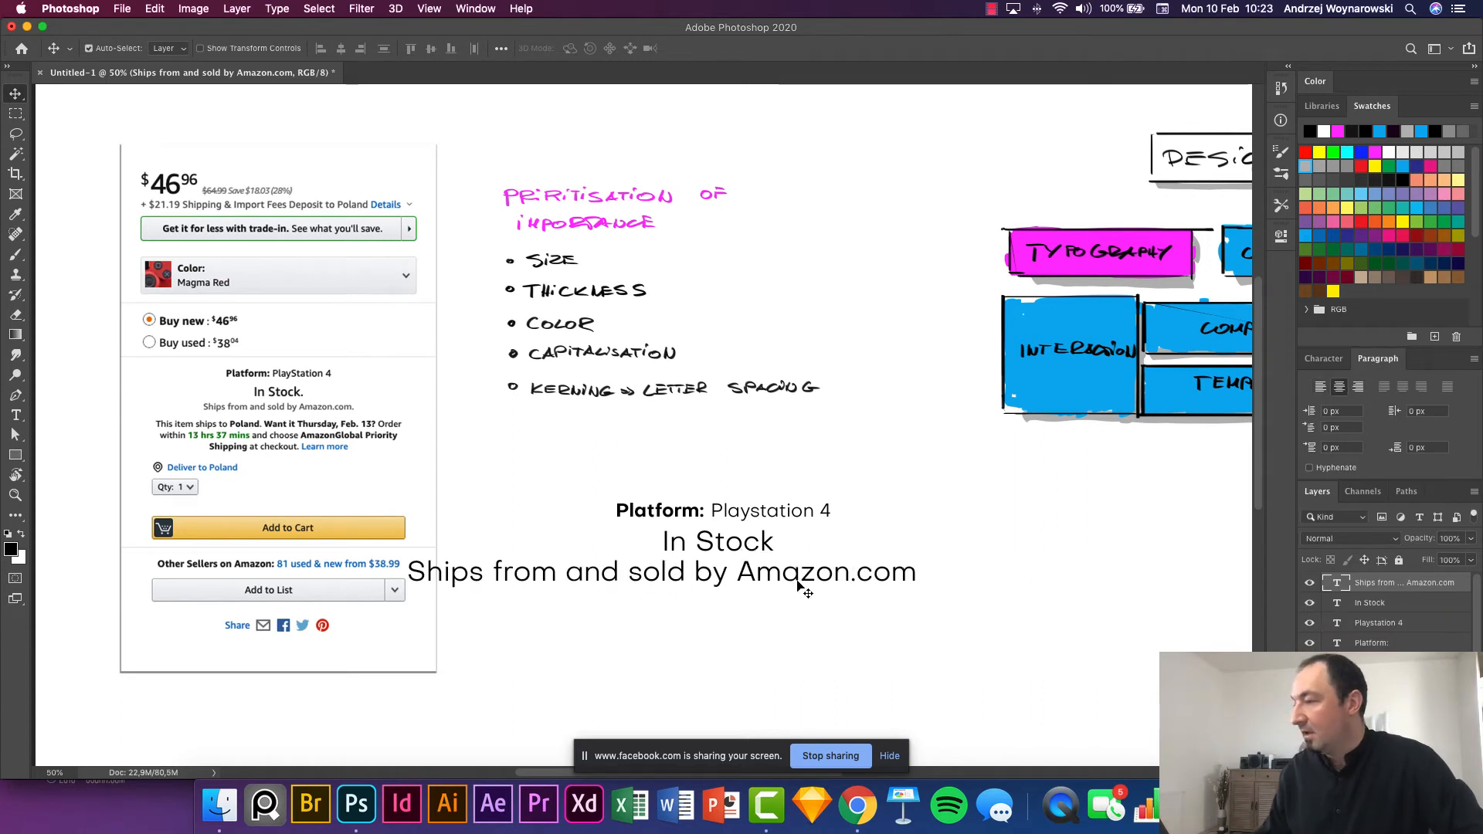
{"action": "left_click", "coordinate": [1323, 358]}
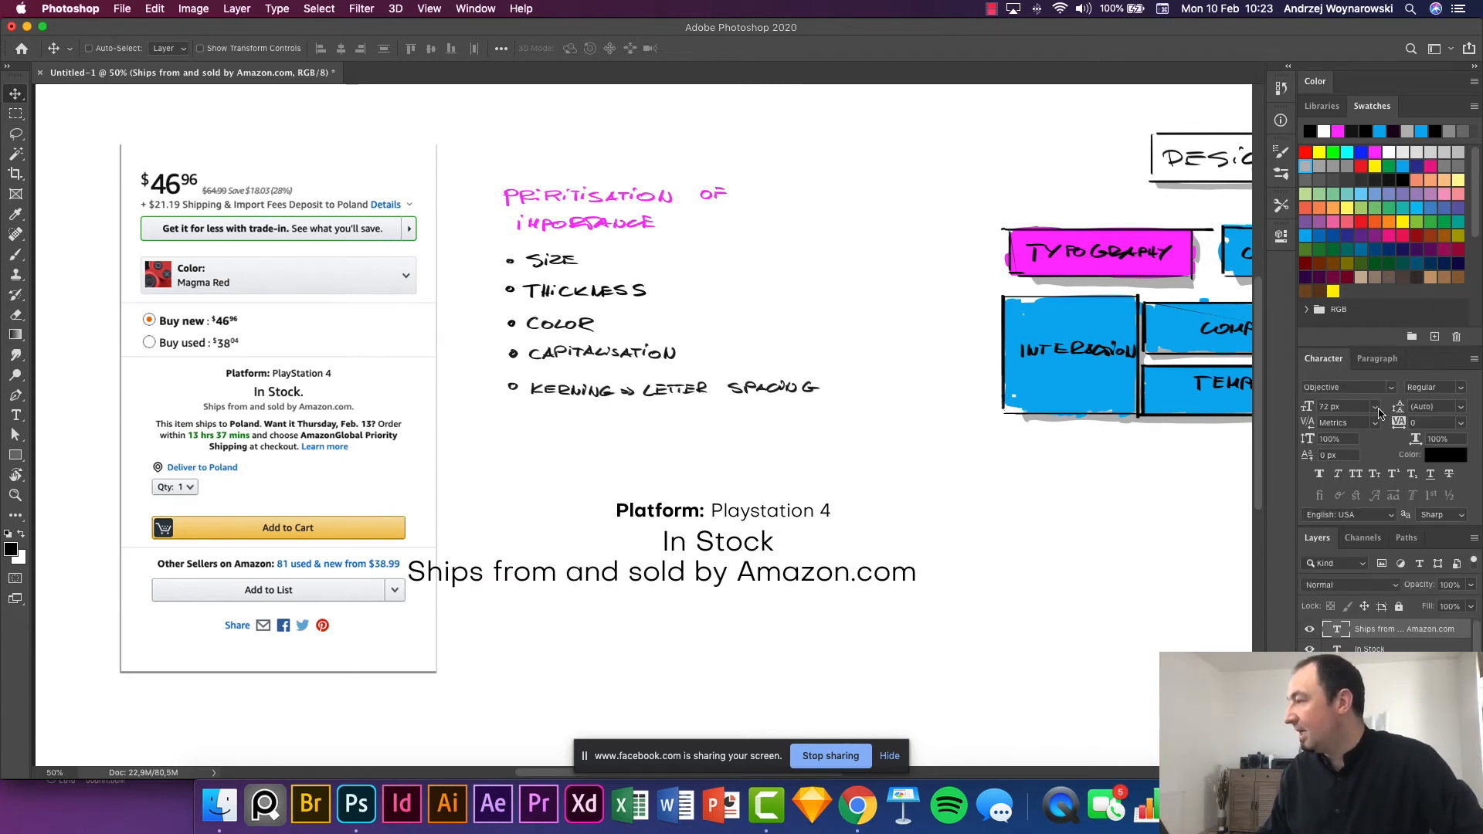
{"action": "left_click", "coordinate": [1375, 406]}
{"action": "left_click", "coordinate": [1352, 533]}
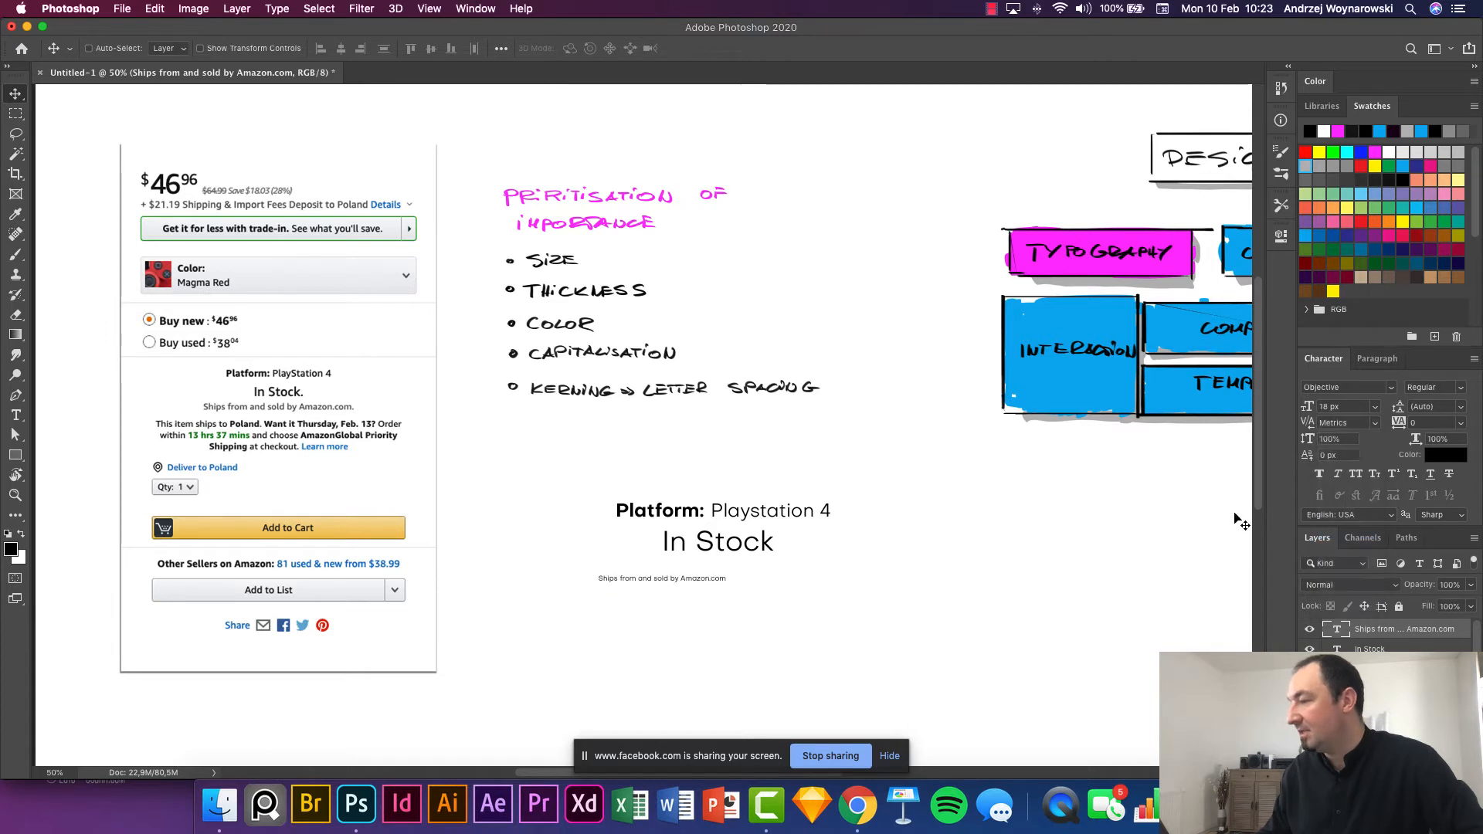
{"action": "left_click", "coordinate": [1375, 406]}
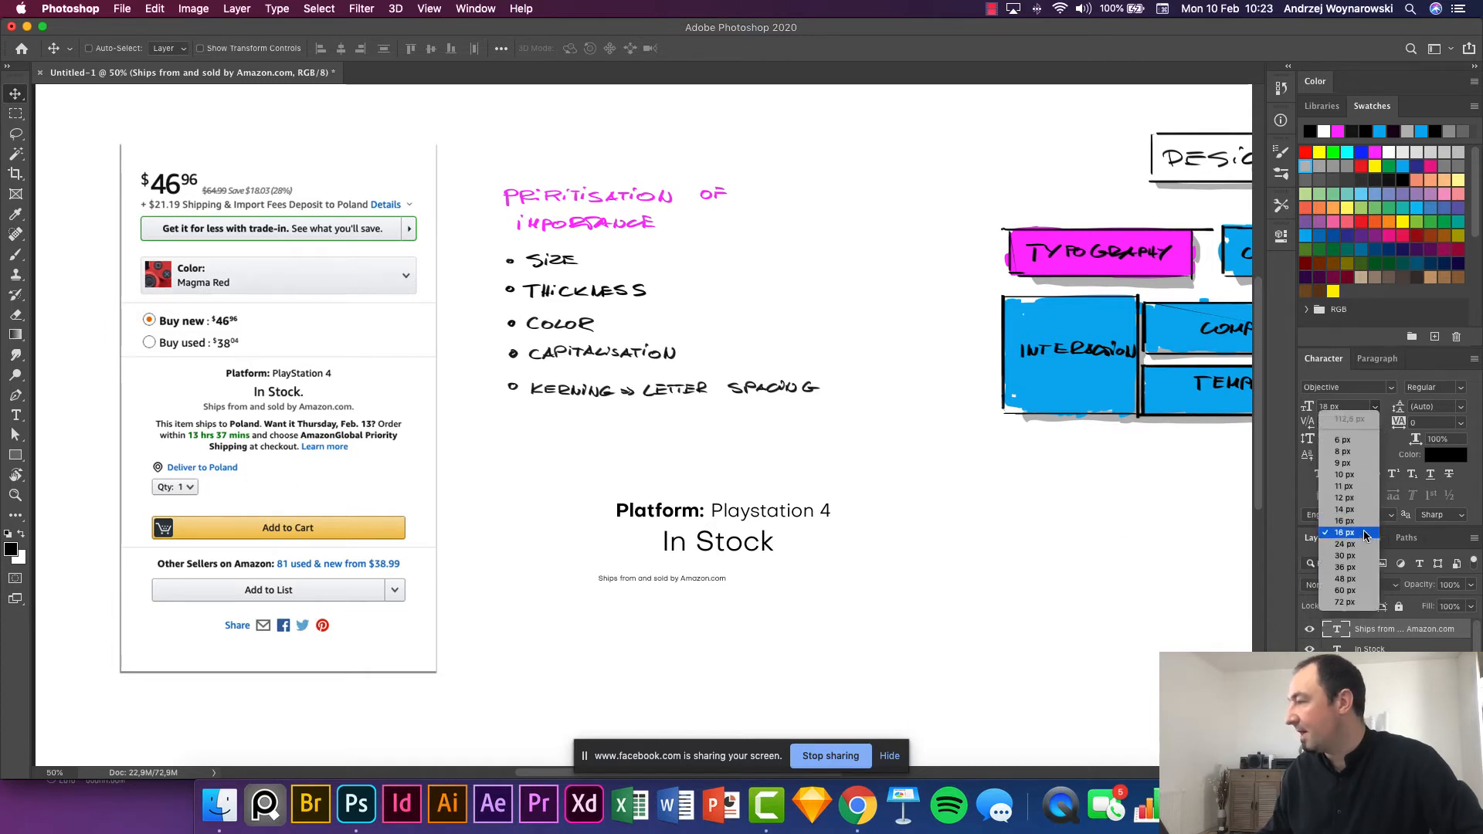
{"action": "left_click", "coordinate": [1345, 543]}
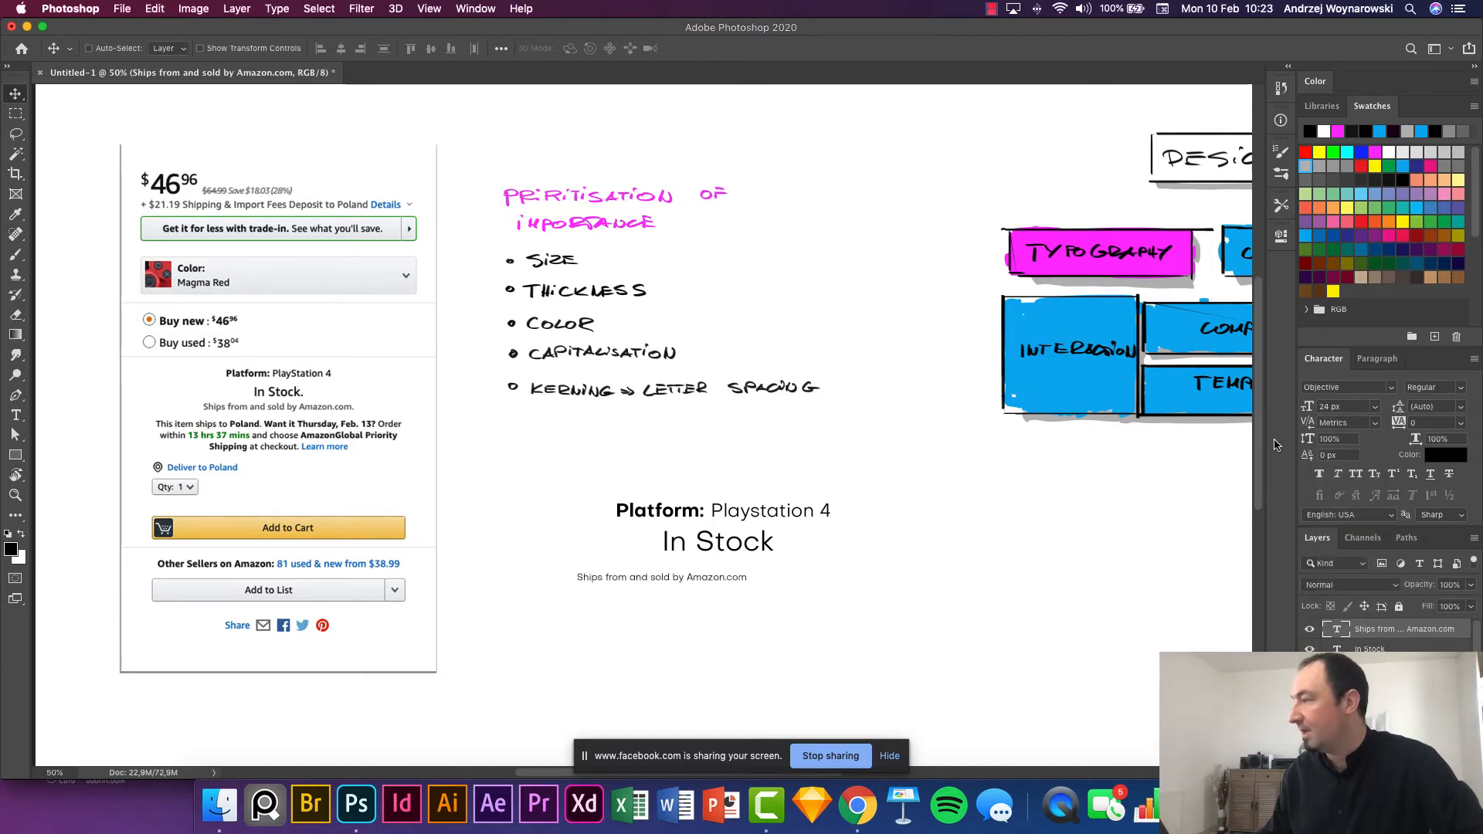
{"action": "left_click", "coordinate": [1375, 412]}
{"action": "left_click", "coordinate": [1348, 568]}
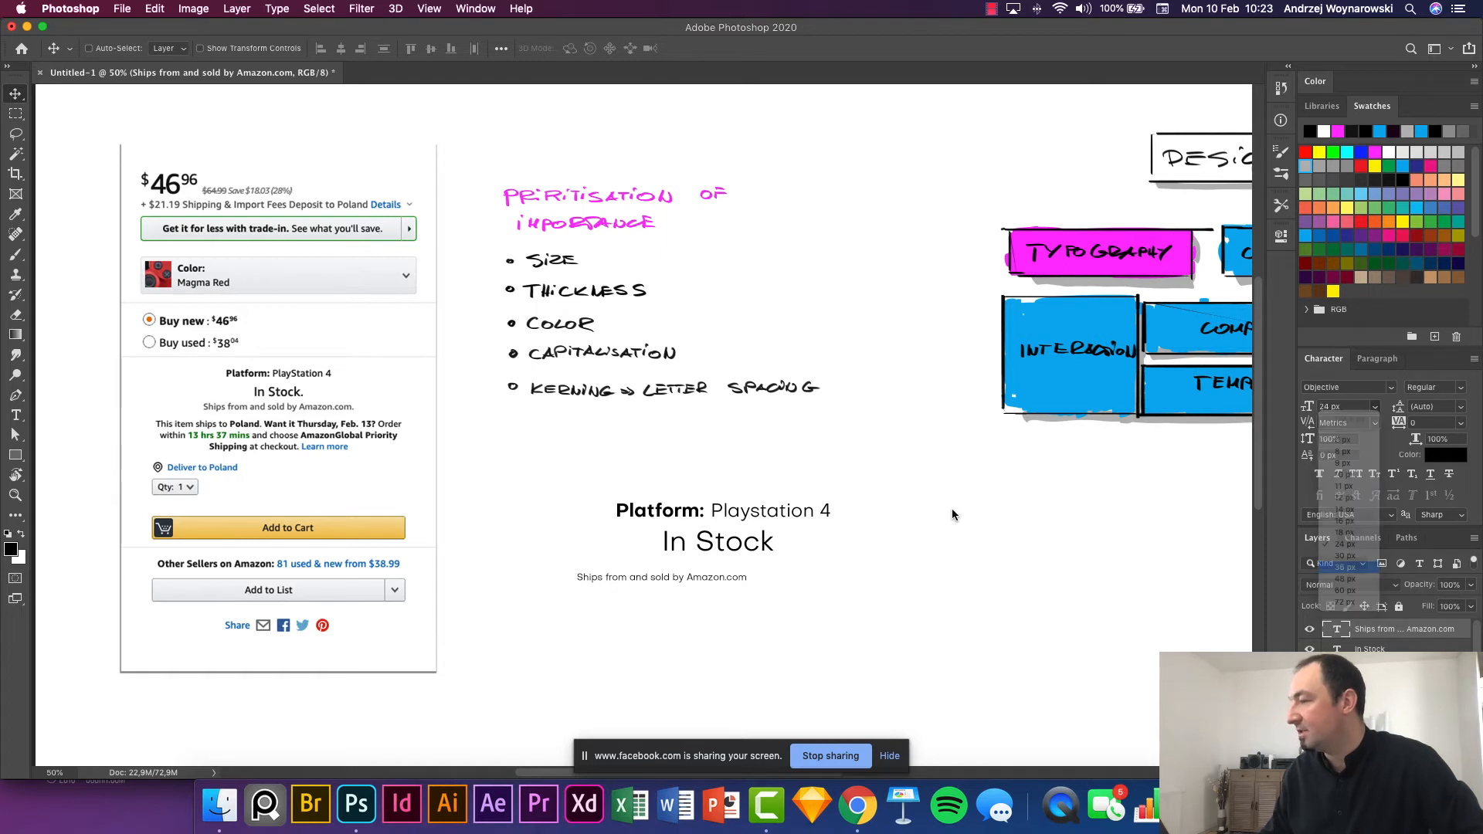
{"action": "left_click_drag", "start_coordinate": [724, 583], "coordinate": [770, 572]}
{"action": "left_click_drag", "start_coordinate": [771, 577], "coordinate": [771, 576]}
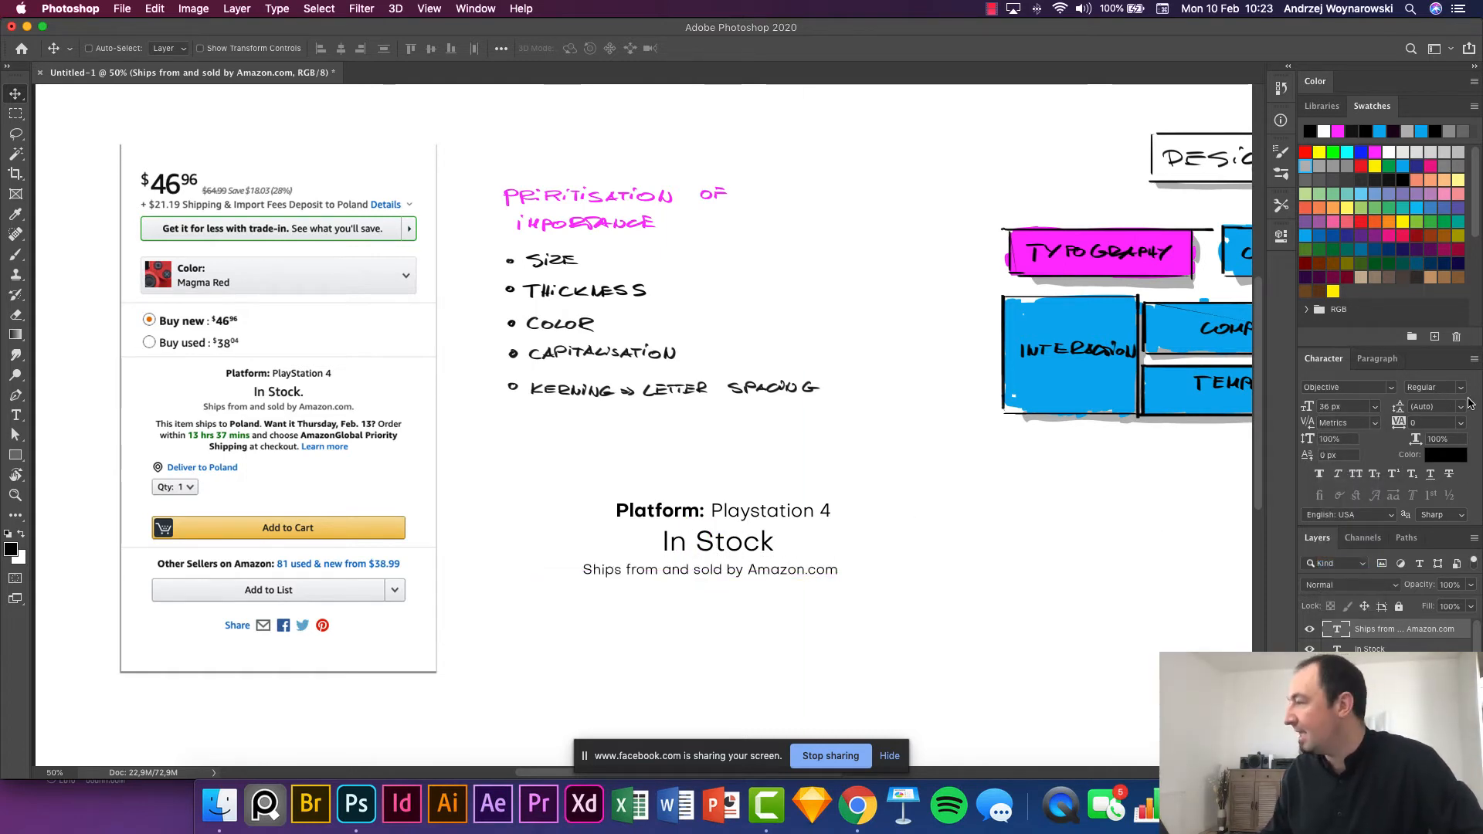
Colour the "Ships from and sold by Amazon.com" text mid-grey and shift it slightly right to centre it under "In Stock".
{"action": "left_click", "coordinate": [1446, 456]}
{"action": "left_click", "coordinate": [898, 599]}
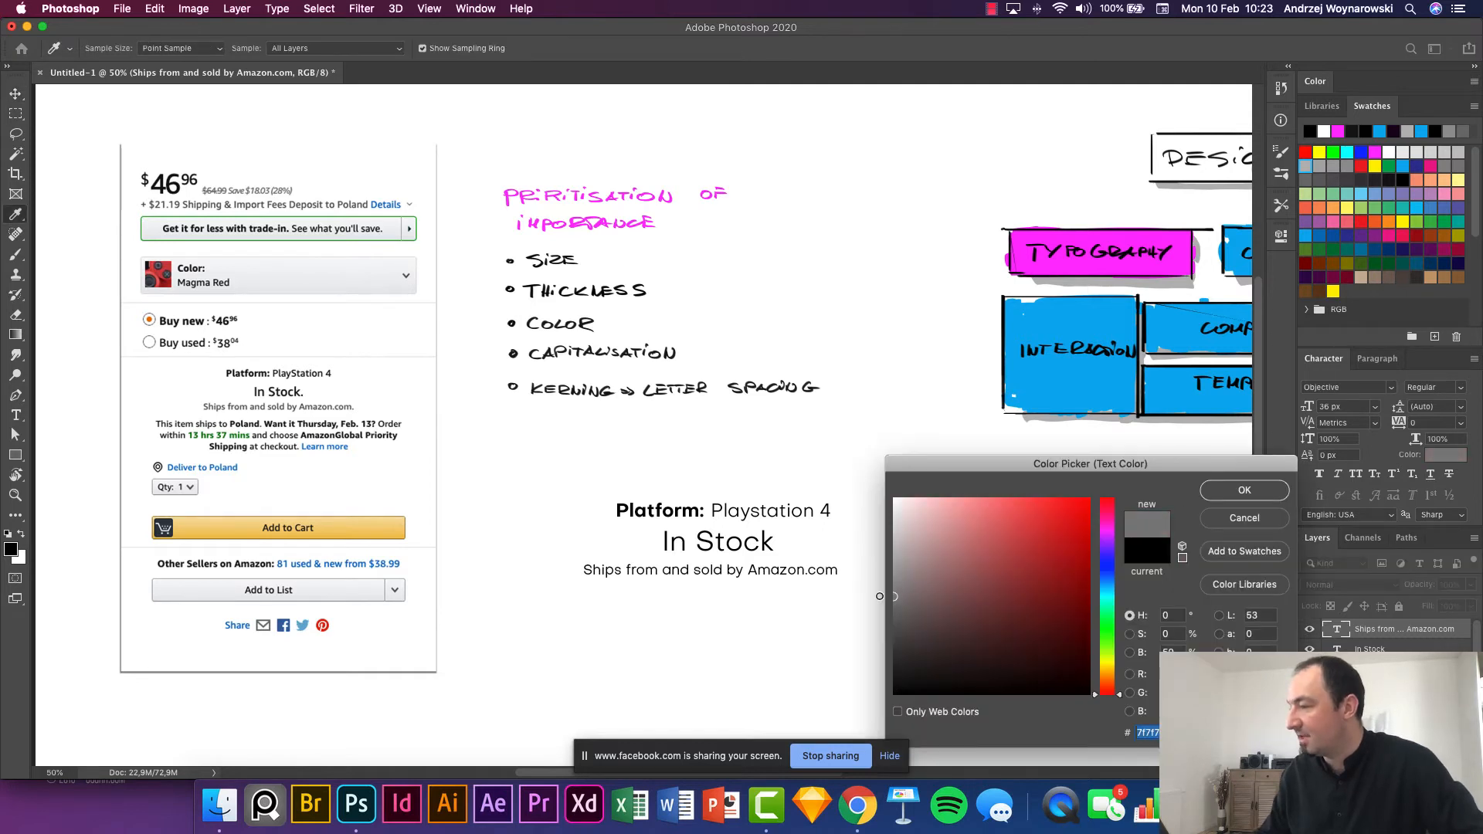
{"action": "left_click", "coordinate": [1244, 491]}
{"action": "left_click_drag", "start_coordinate": [798, 569], "coordinate": [808, 570]}
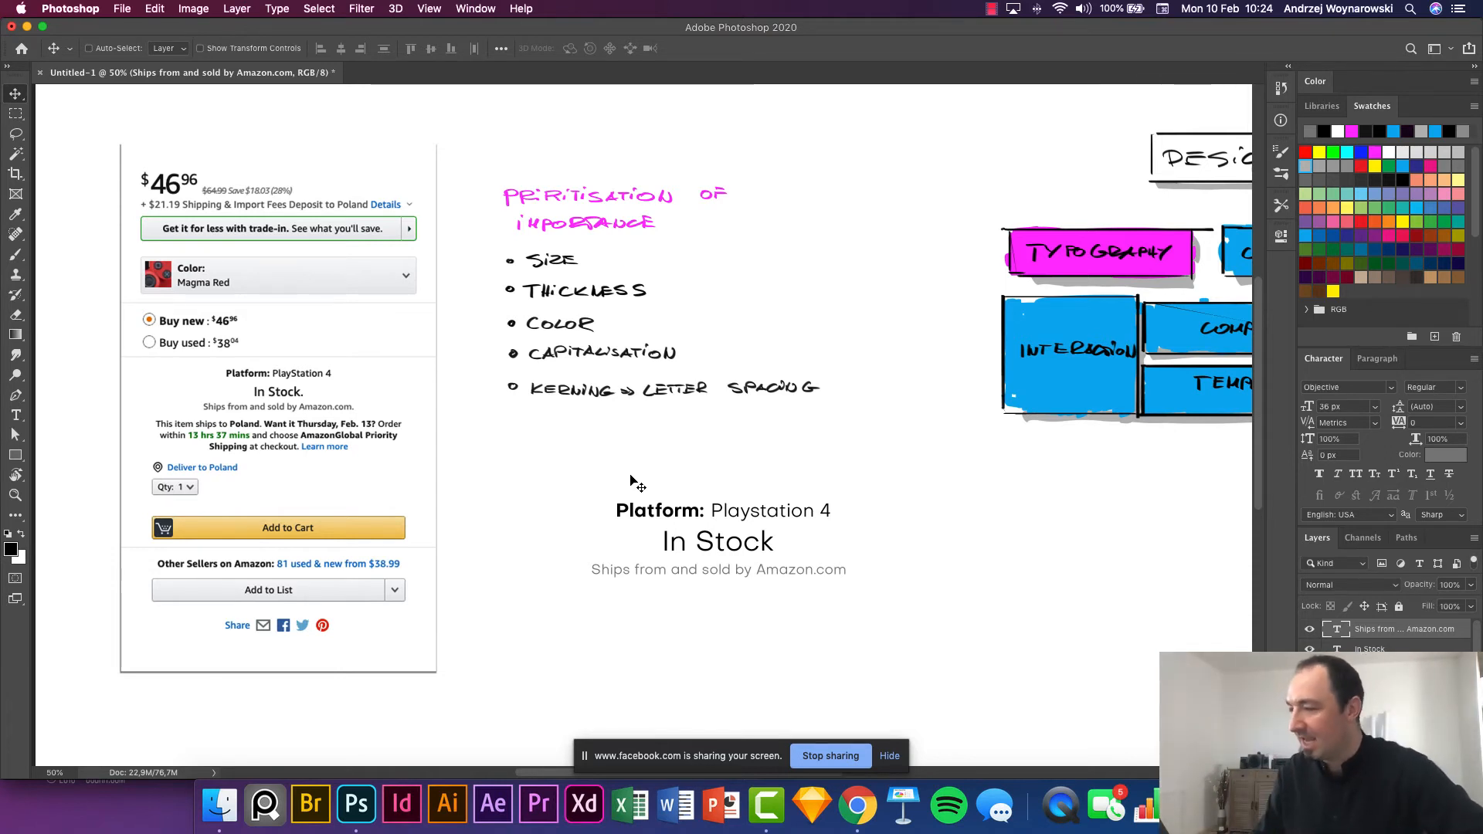
Duplicate the whole platform, stock and shipping text block directly below the original.
{"action": "mouse_move", "coordinate": [801, 616]}
{"action": "left_mouse_down"}
{"action": "mouse_move", "coordinate": [659, 493]}
{"action": "mouse_move", "coordinate": [699, 533]}
{"action": "mouse_move", "coordinate": [699, 570]}
{"action": "left_mouse_up"}
{"action": "scroll", "coordinate": [683, 517], "scroll_direction": "down", "scroll_amount": 3}
{"action": "key", "text": "super+z"}
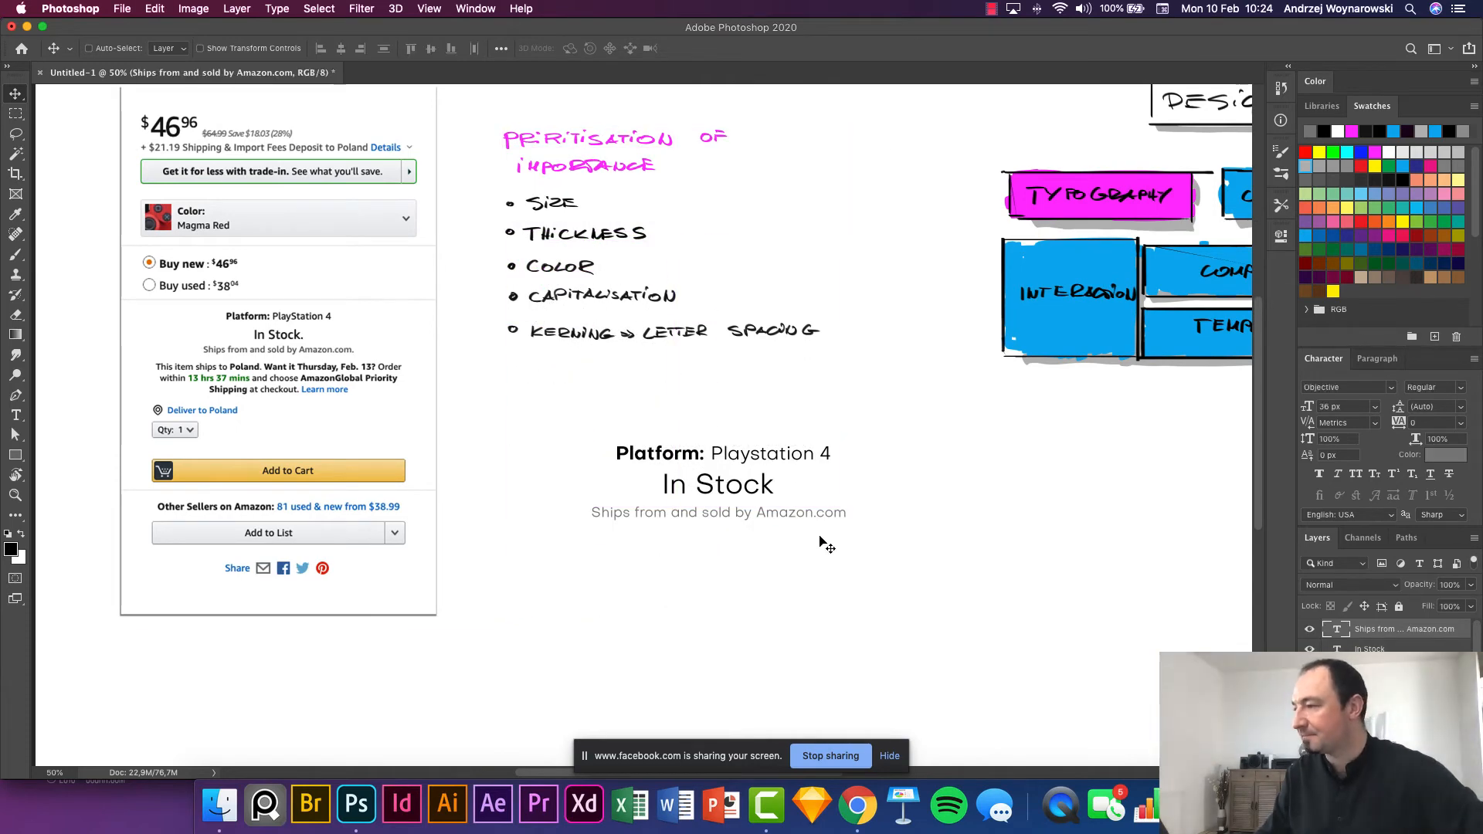
{"action": "left_click", "coordinate": [654, 338], "text": "super"}
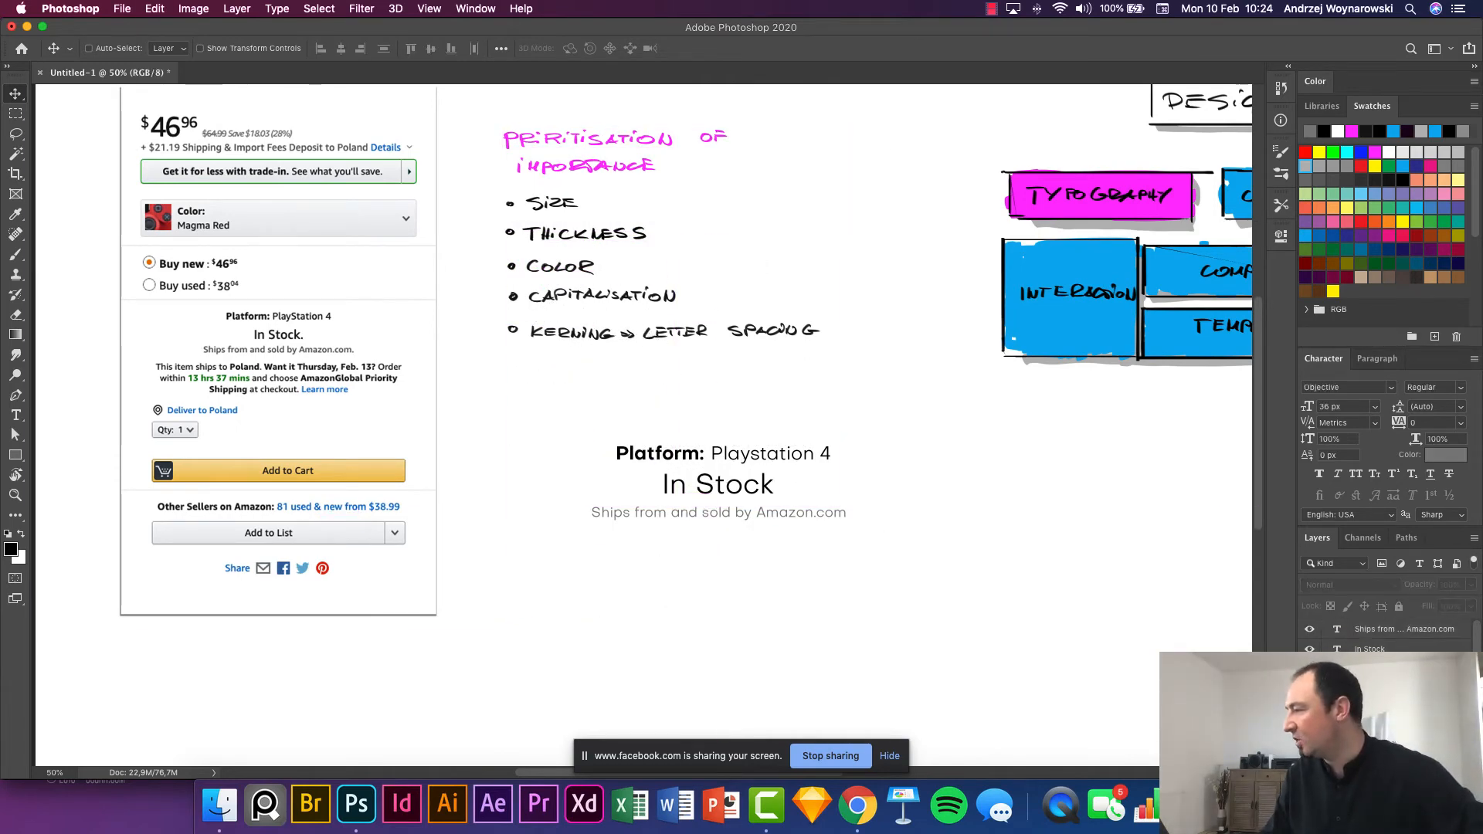
{"action": "left_click", "coordinate": [1394, 679]}
{"action": "left_click", "coordinate": [1394, 633], "text": "shift"}
{"action": "left_click_drag", "start_coordinate": [806, 531], "coordinate": [775, 579]}
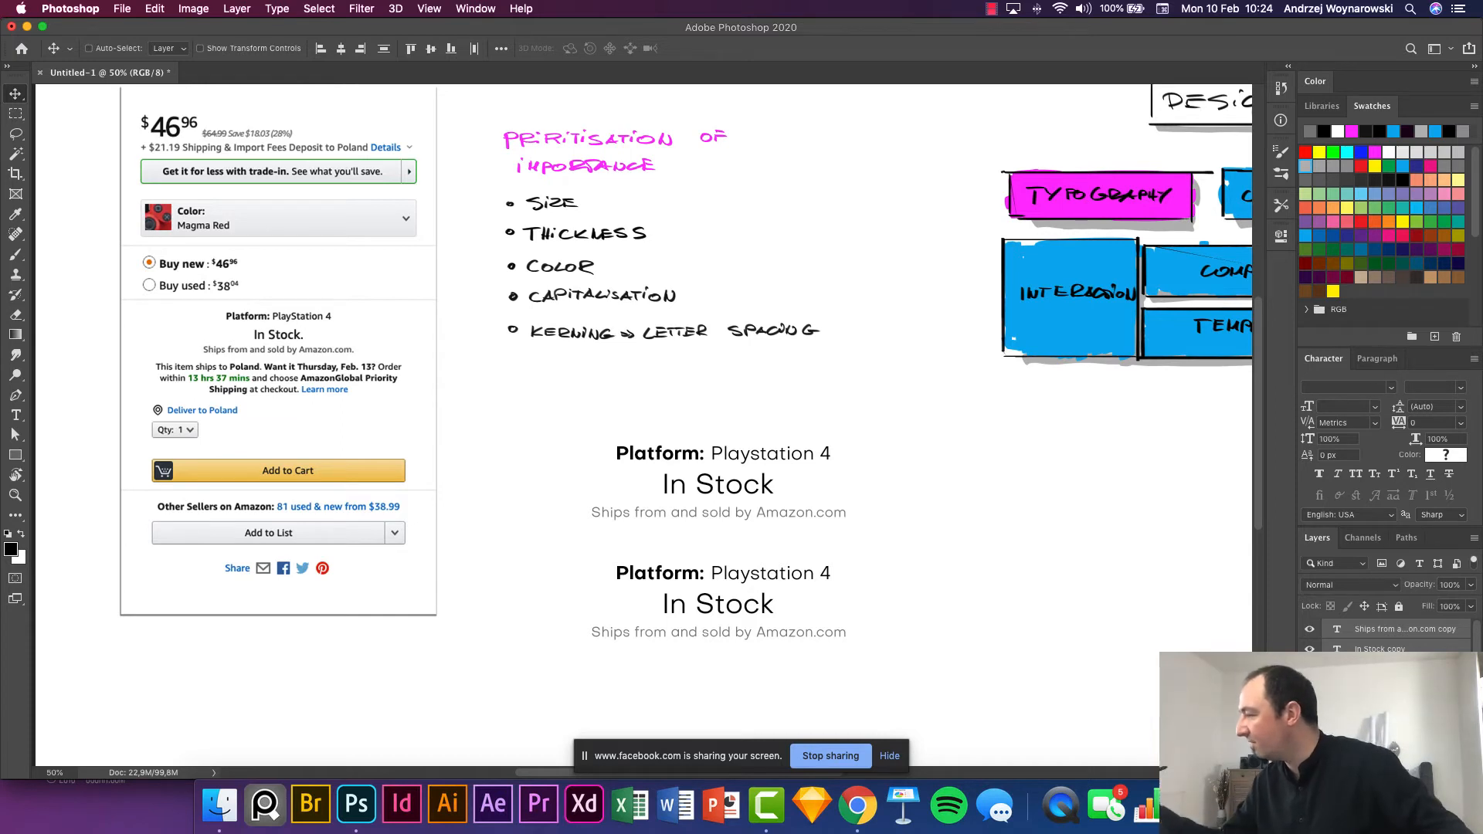
On Layer 6, circle and number the lower block's texts in blue: "In Stock" 1, "Platform:" 2, "Playstation 4" 3, shipping line 4.
{"action": "scroll", "coordinate": [1383, 692], "scroll_direction": "down", "scroll_amount": 3}
{"action": "left_click", "coordinate": [1382, 689]}
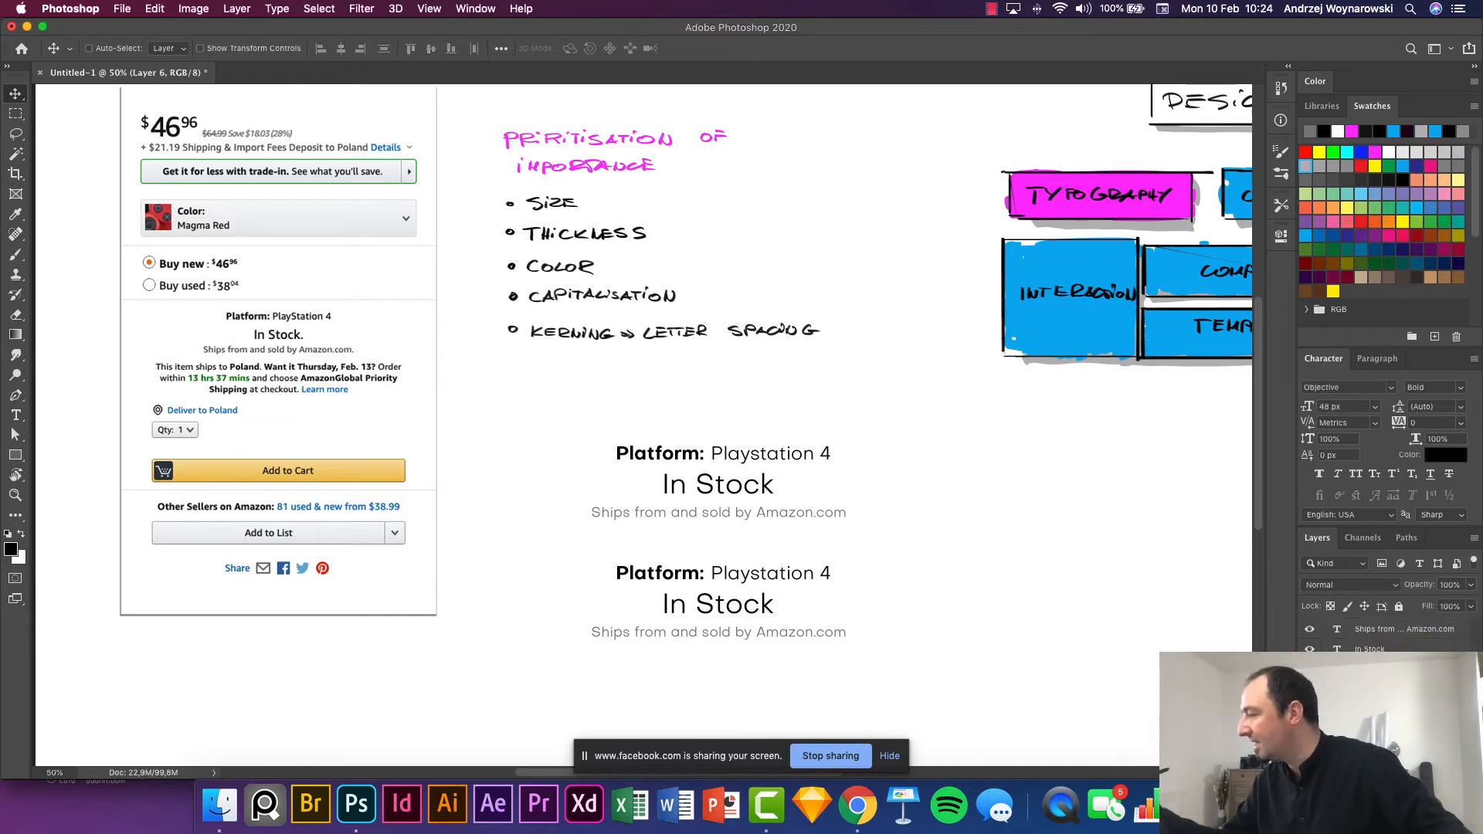
{"action": "key", "text": "b"}
{"action": "left_click", "coordinate": [1090, 353], "text": "alt"}
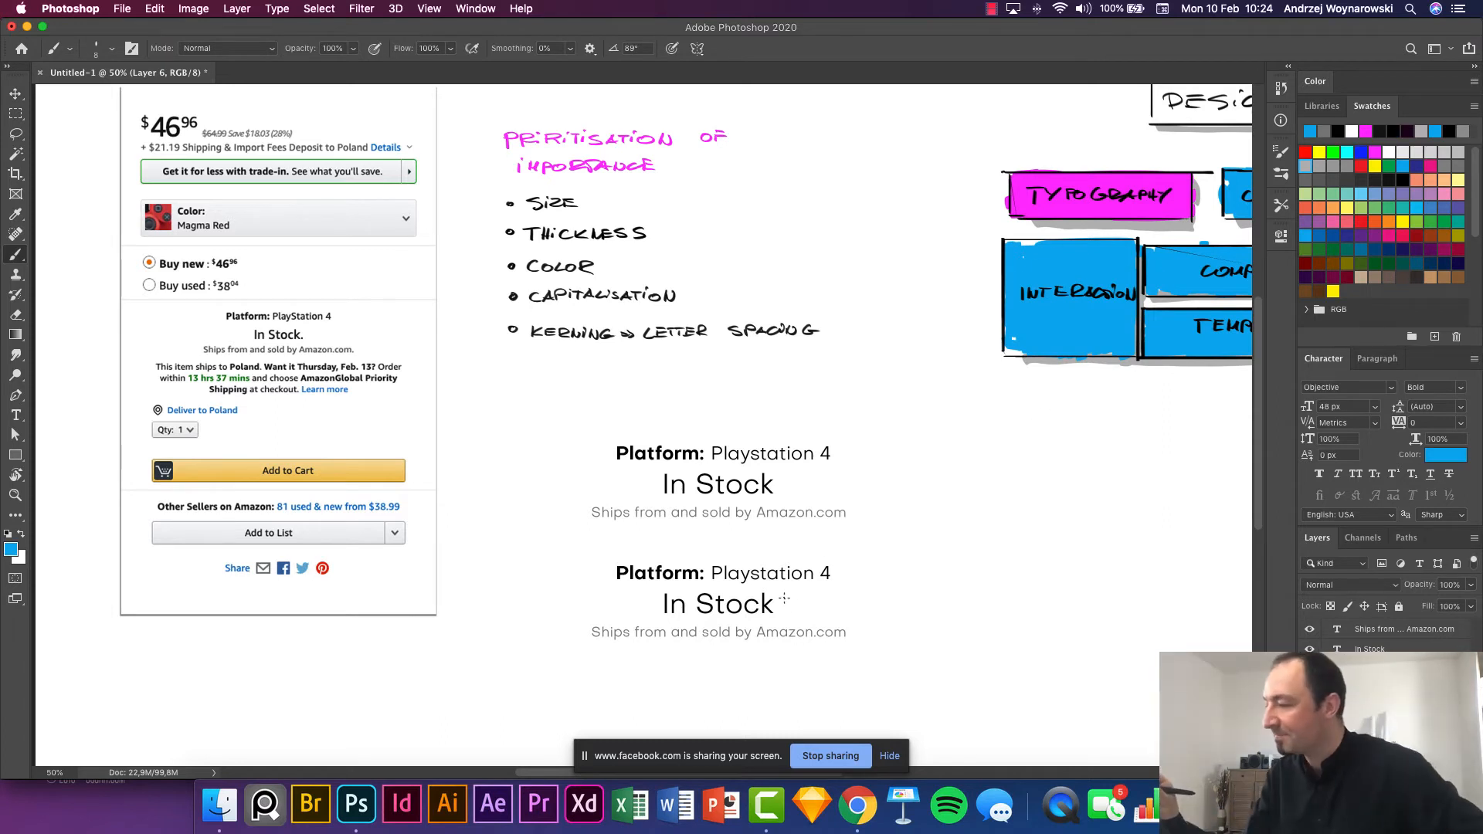
{"action": "left_click_drag", "start_coordinate": [785, 596], "coordinate": [765, 607]}
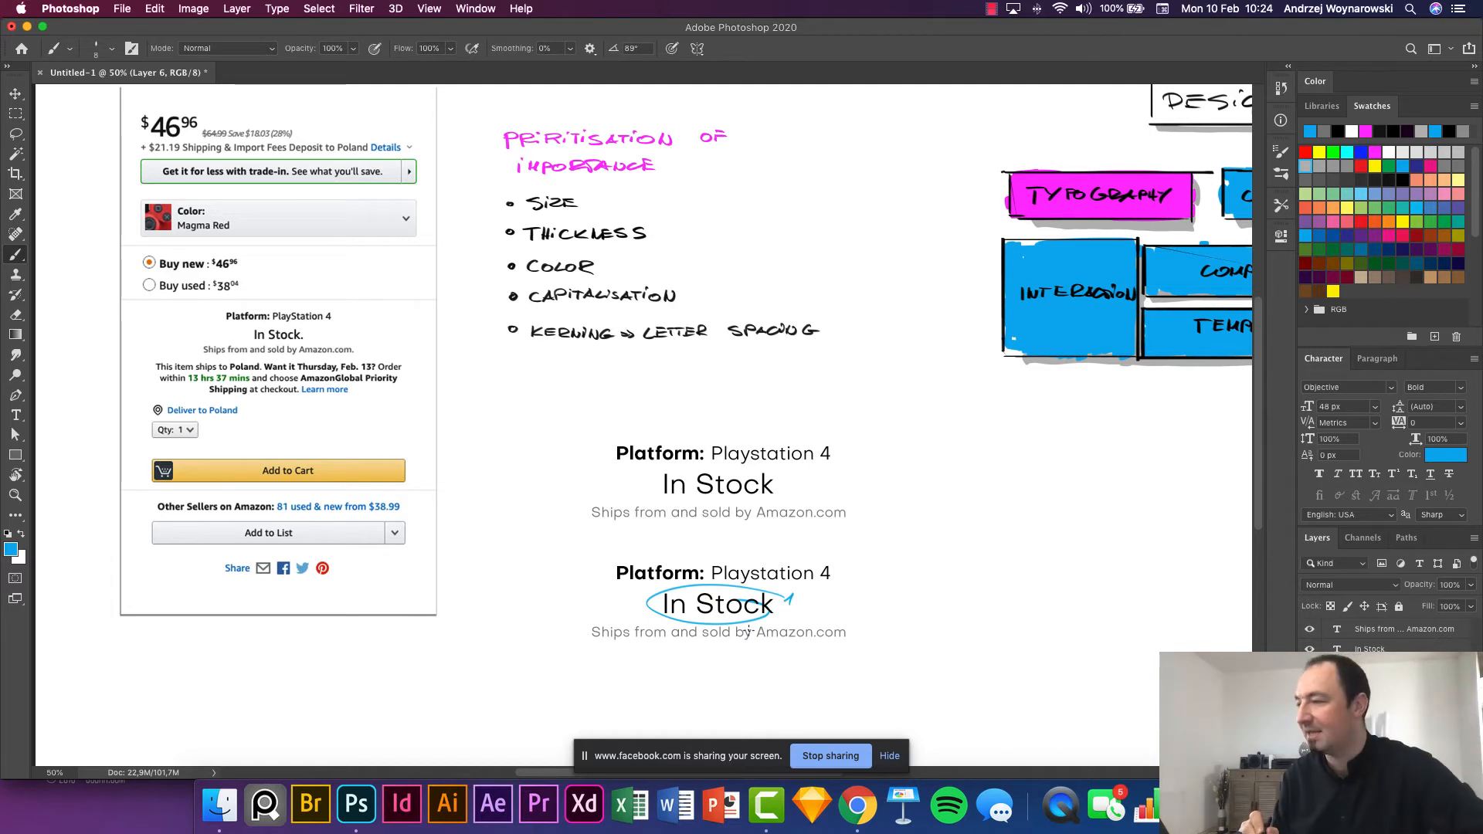
{"action": "mouse_move", "coordinate": [699, 557]}
{"action": "left_mouse_down"}
{"action": "mouse_move", "coordinate": [602, 581]}
{"action": "mouse_move", "coordinate": [681, 558]}
{"action": "left_mouse_up"}
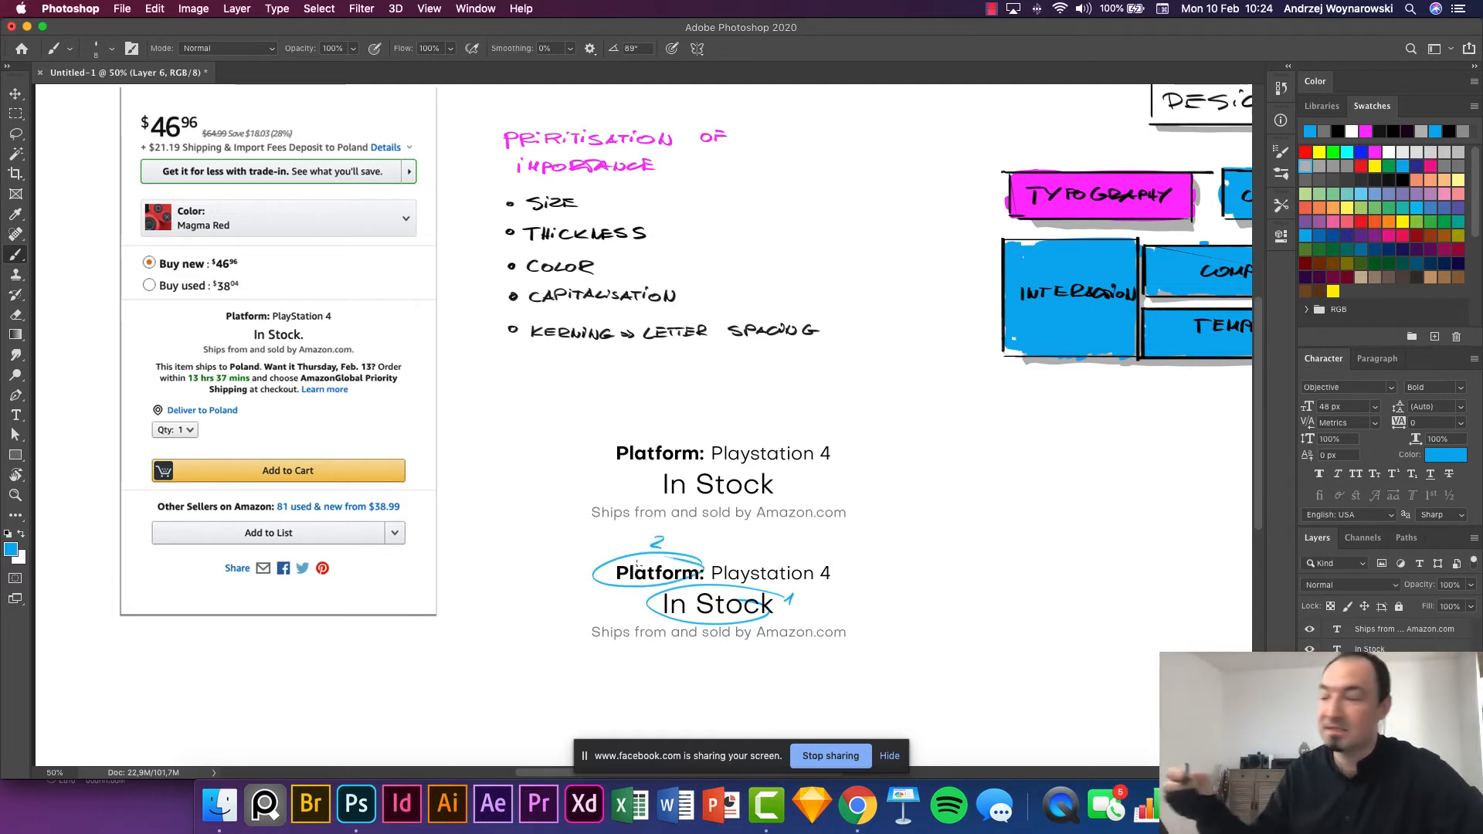
{"action": "mouse_move", "coordinate": [704, 559]}
{"action": "left_mouse_down"}
{"action": "mouse_move", "coordinate": [818, 586]}
{"action": "mouse_move", "coordinate": [786, 549]}
{"action": "left_mouse_up"}
{"action": "mouse_move", "coordinate": [864, 632]}
{"action": "left_mouse_down"}
{"action": "mouse_move", "coordinate": [666, 608]}
{"action": "mouse_move", "coordinate": [822, 663]}
{"action": "mouse_move", "coordinate": [805, 628]}
{"action": "mouse_move", "coordinate": [862, 632]}
{"action": "left_mouse_up"}
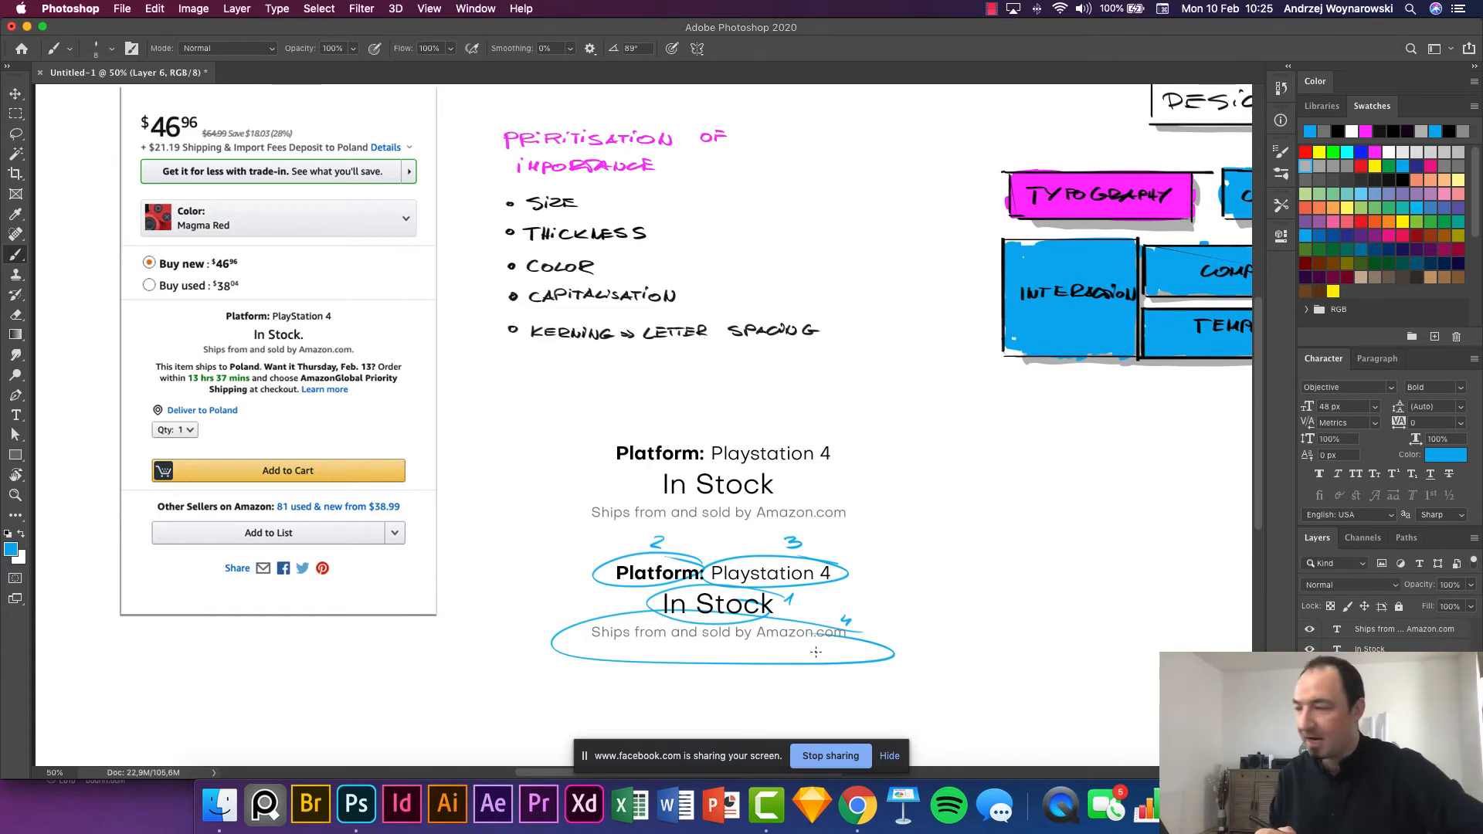
Undo all the blue circles and numbers drawn over the lower text block.
{"action": "key", "text": "super+z"}
{"action": "key", "text": "super+z"}
{"action": "key", "text": "super+z"}
{"action": "key", "text": "super+z"}
{"action": "key", "text": "super+z"}
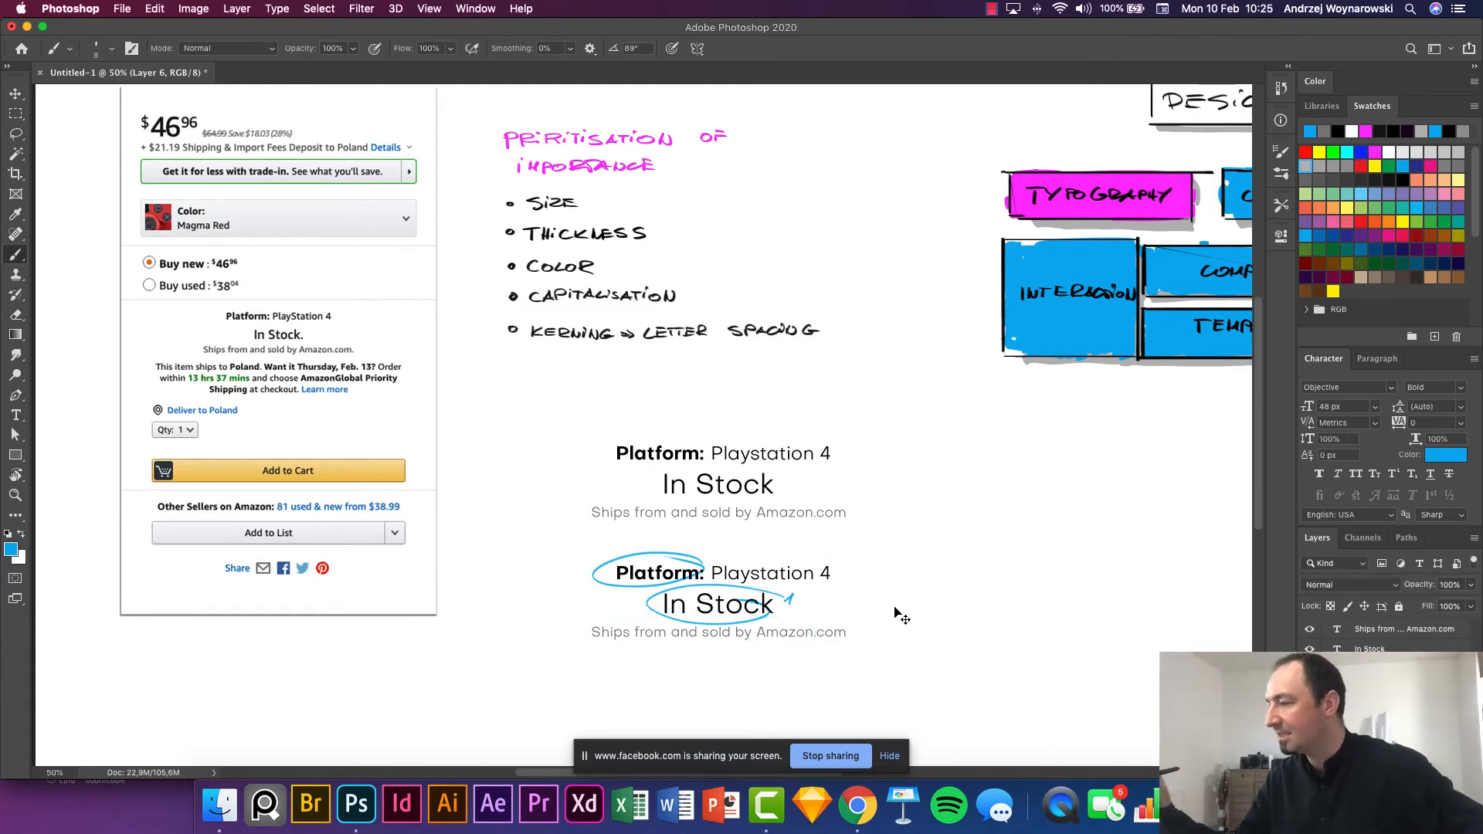
{"action": "key", "text": "super+z"}
{"action": "key", "text": "super+z"}
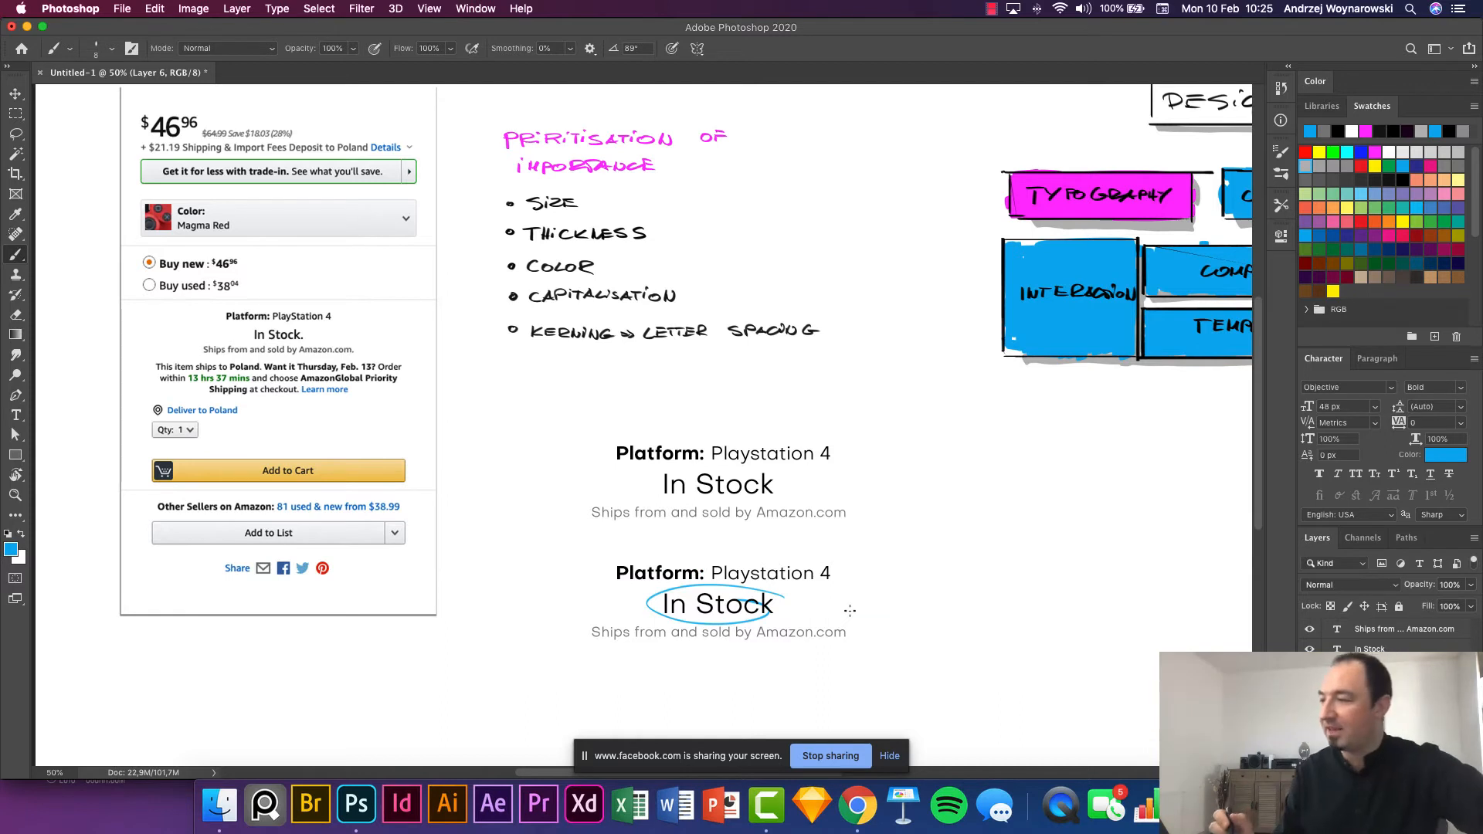
{"action": "key", "text": "super+z"}
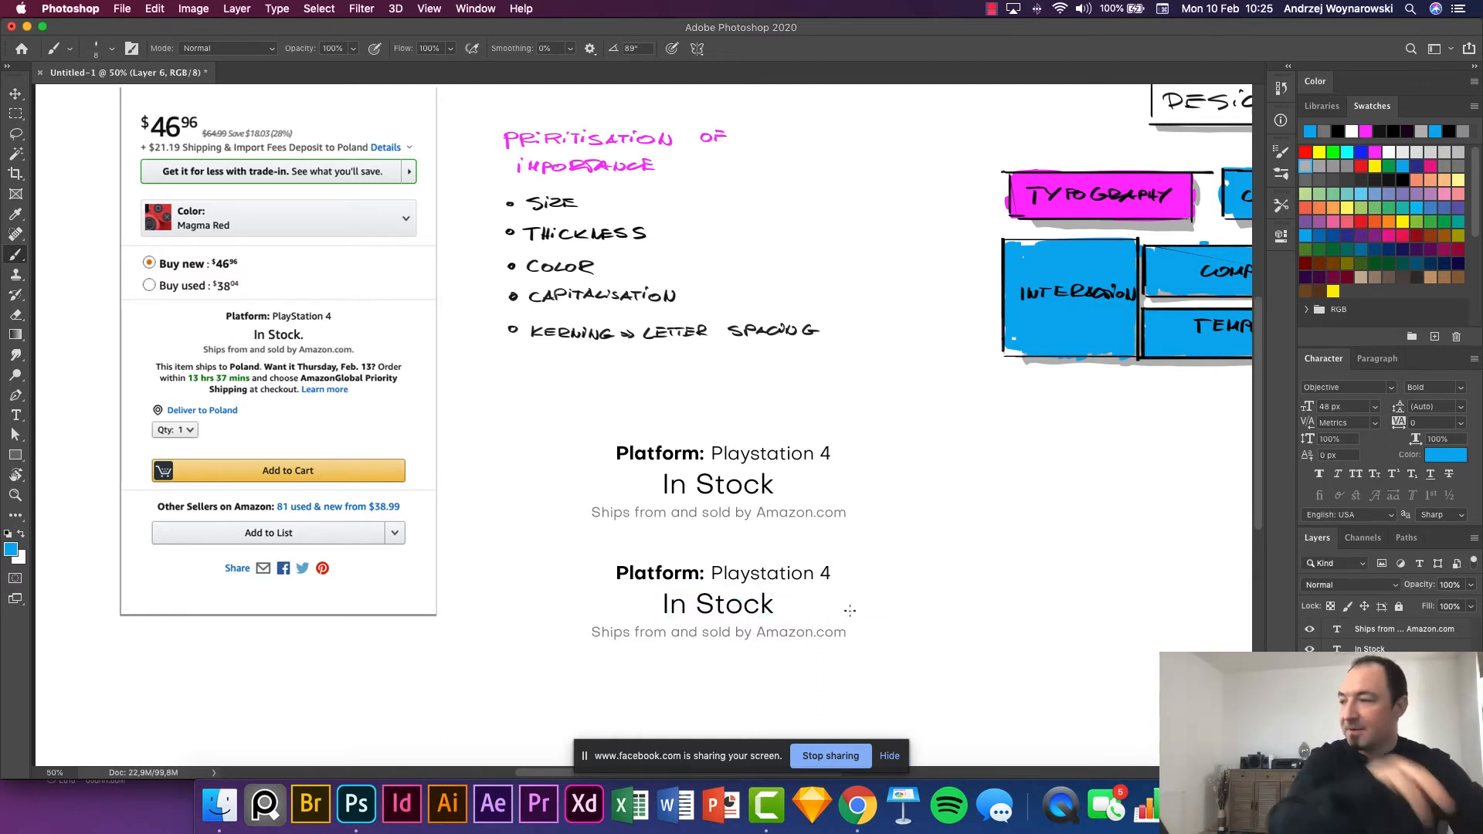
Set the font weight of the lower block's "In Stock" text to Super.
{"action": "key", "text": "v"}
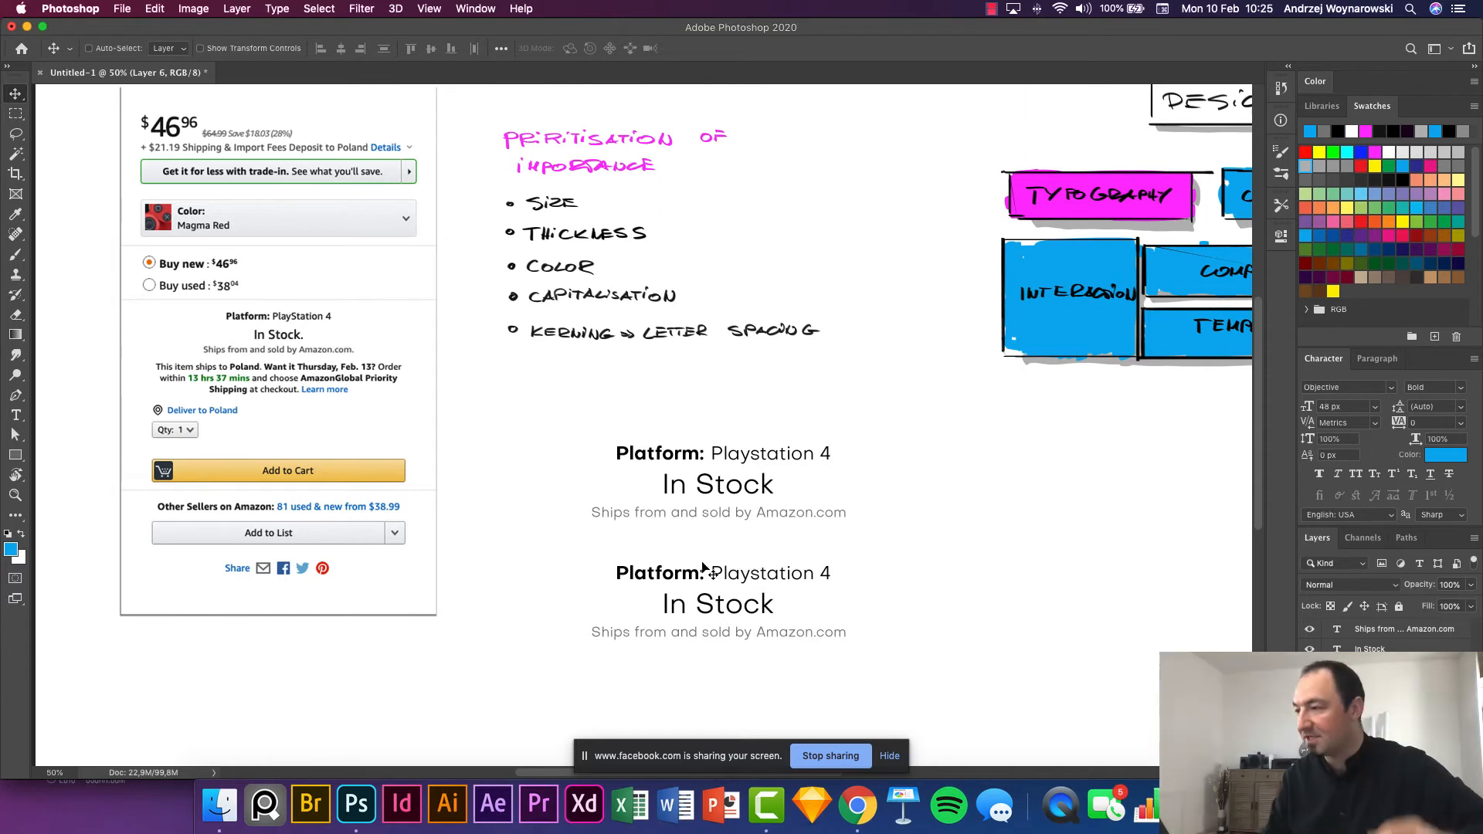
{"action": "left_click", "coordinate": [742, 613], "text": "super"}
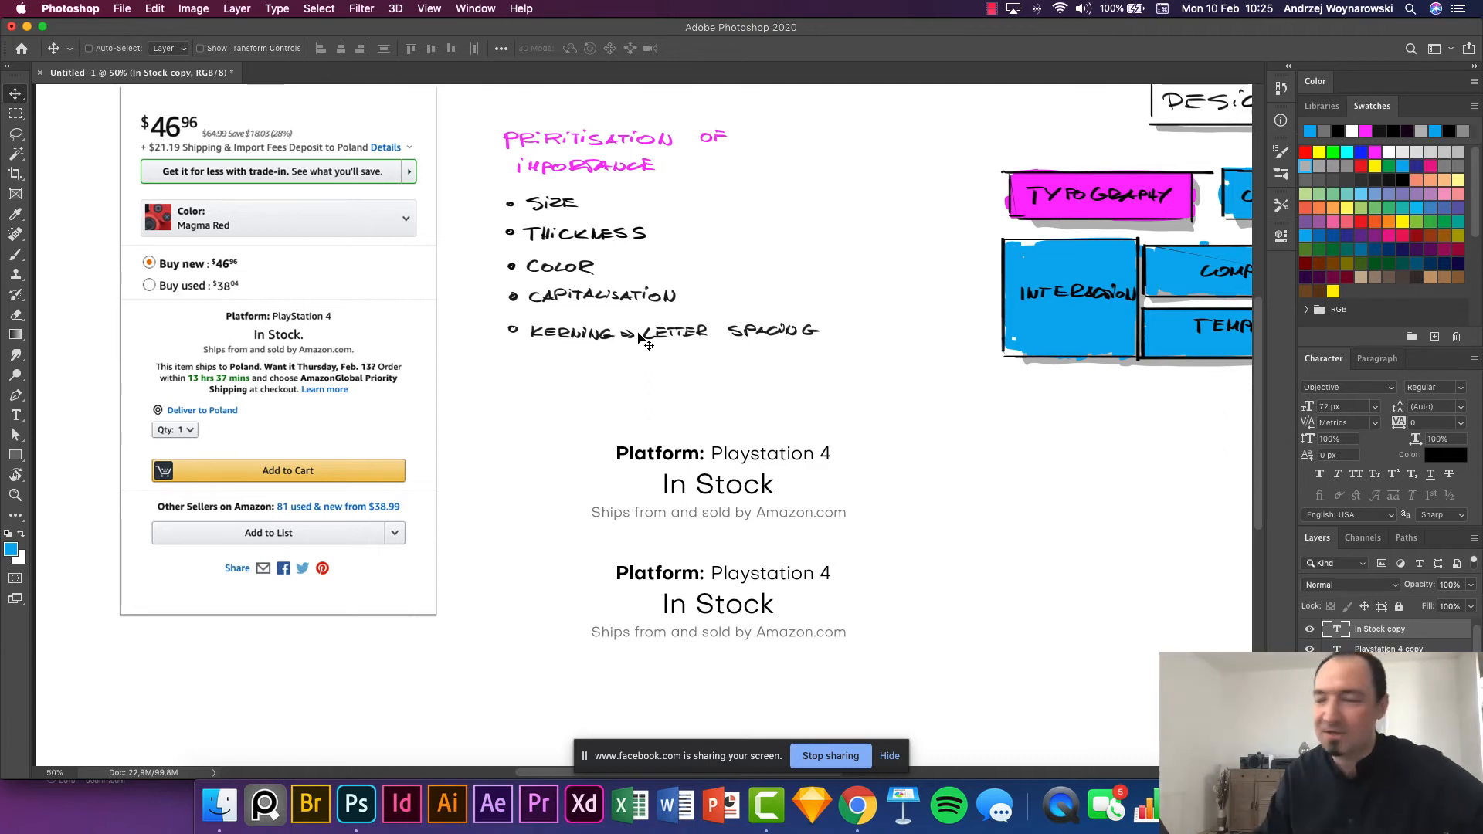
{"action": "left_click", "coordinate": [690, 577], "text": "super"}
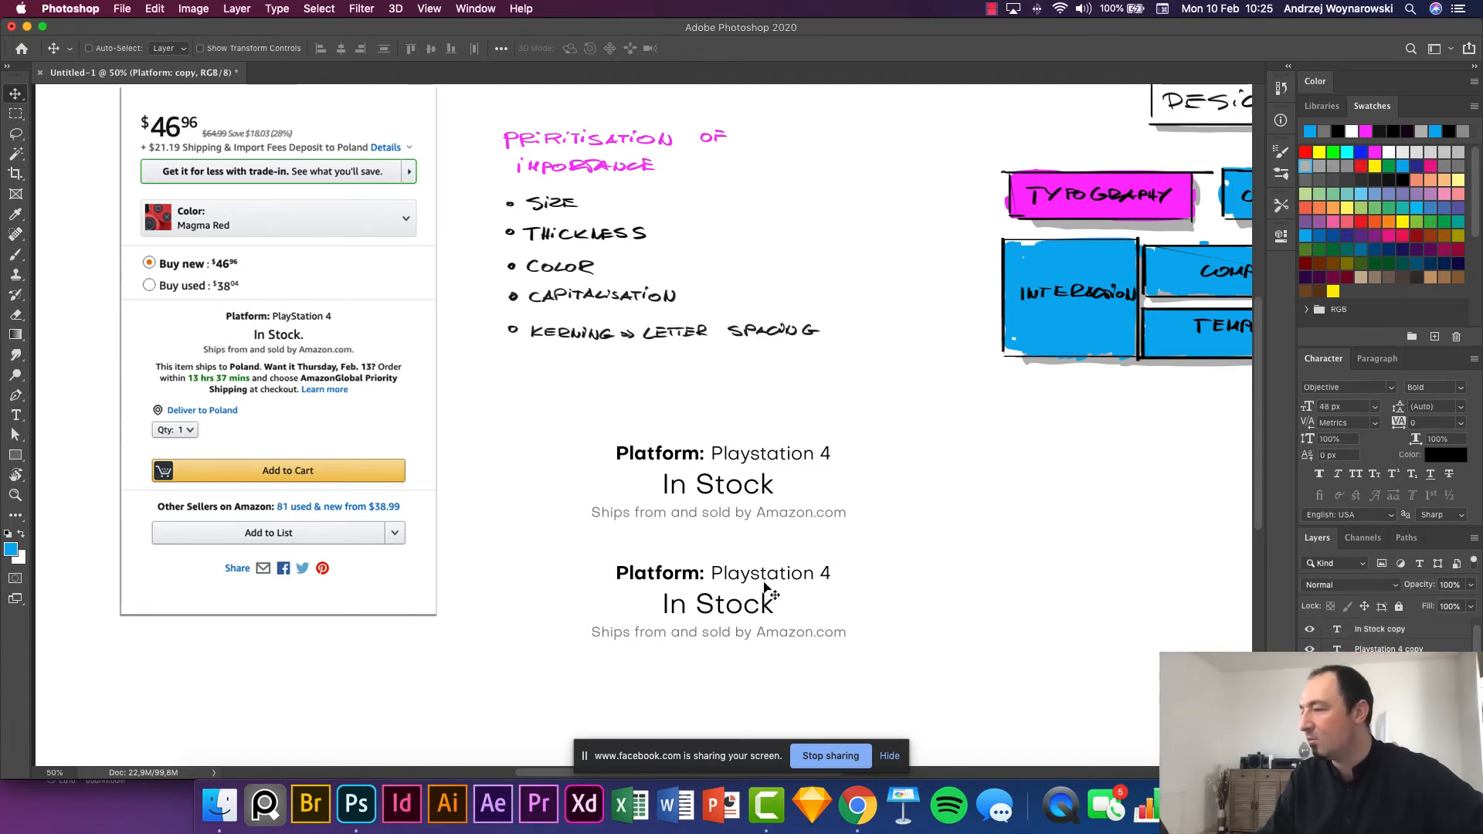
{"action": "left_click", "coordinate": [760, 608], "text": "super"}
{"action": "left_click", "coordinate": [1447, 386]}
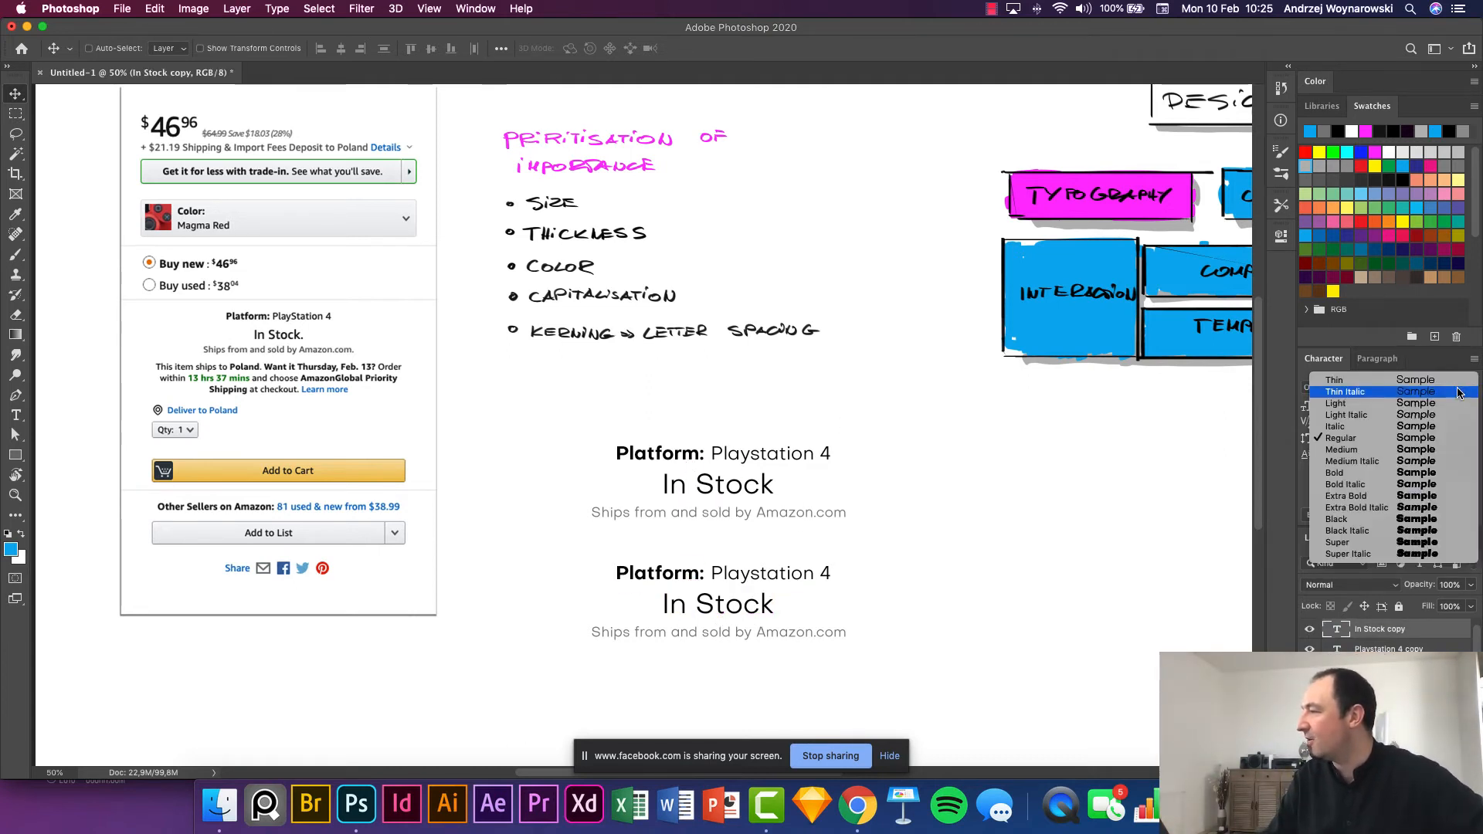
{"action": "left_click", "coordinate": [1406, 544]}
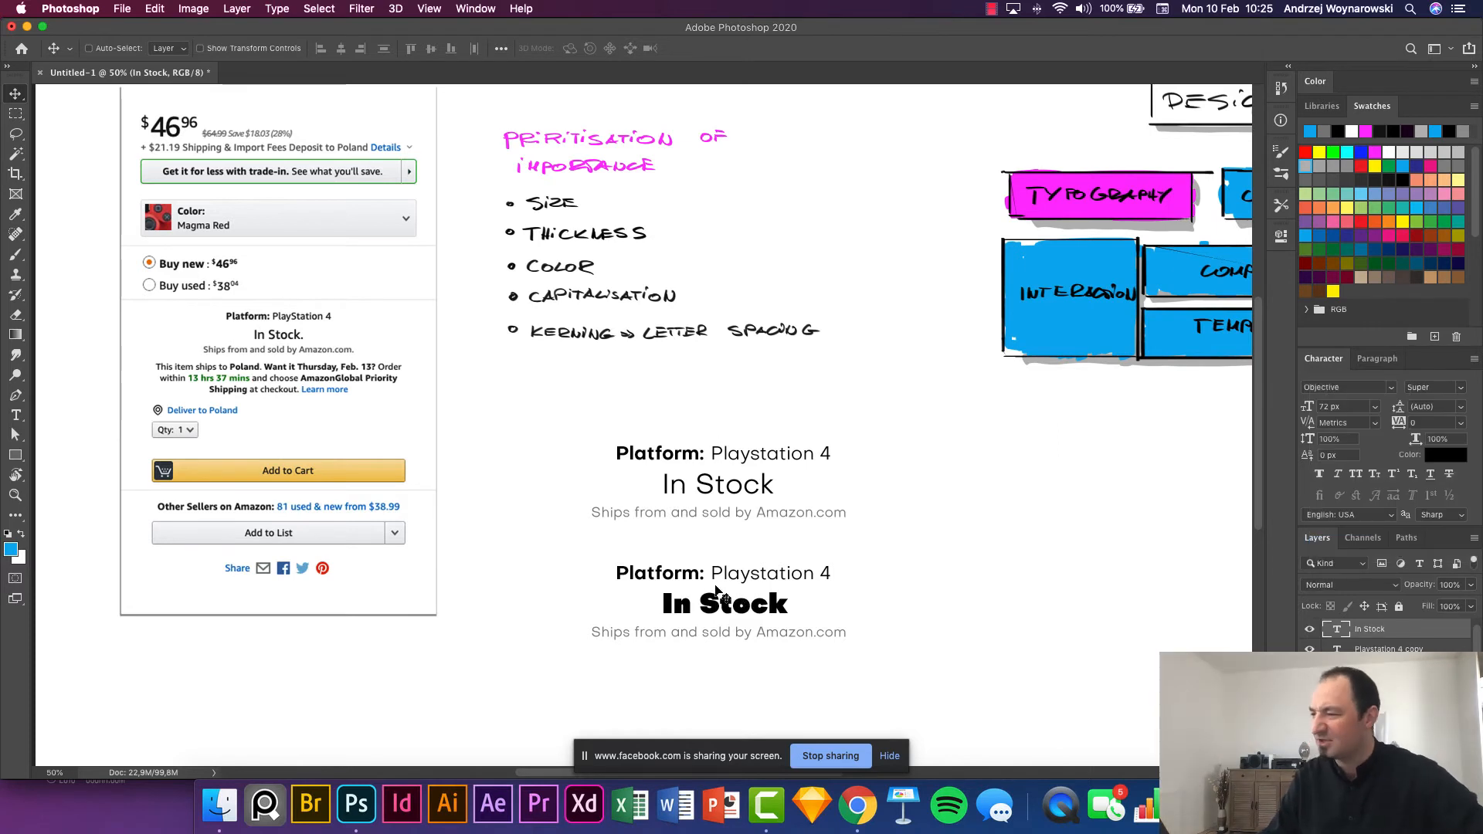
Try the Extra Bold weight on the lower block's "Platform:" text and undo the weight changes made to "Platform:" and "In Stock".
{"action": "left_click", "coordinate": [673, 573], "text": "super"}
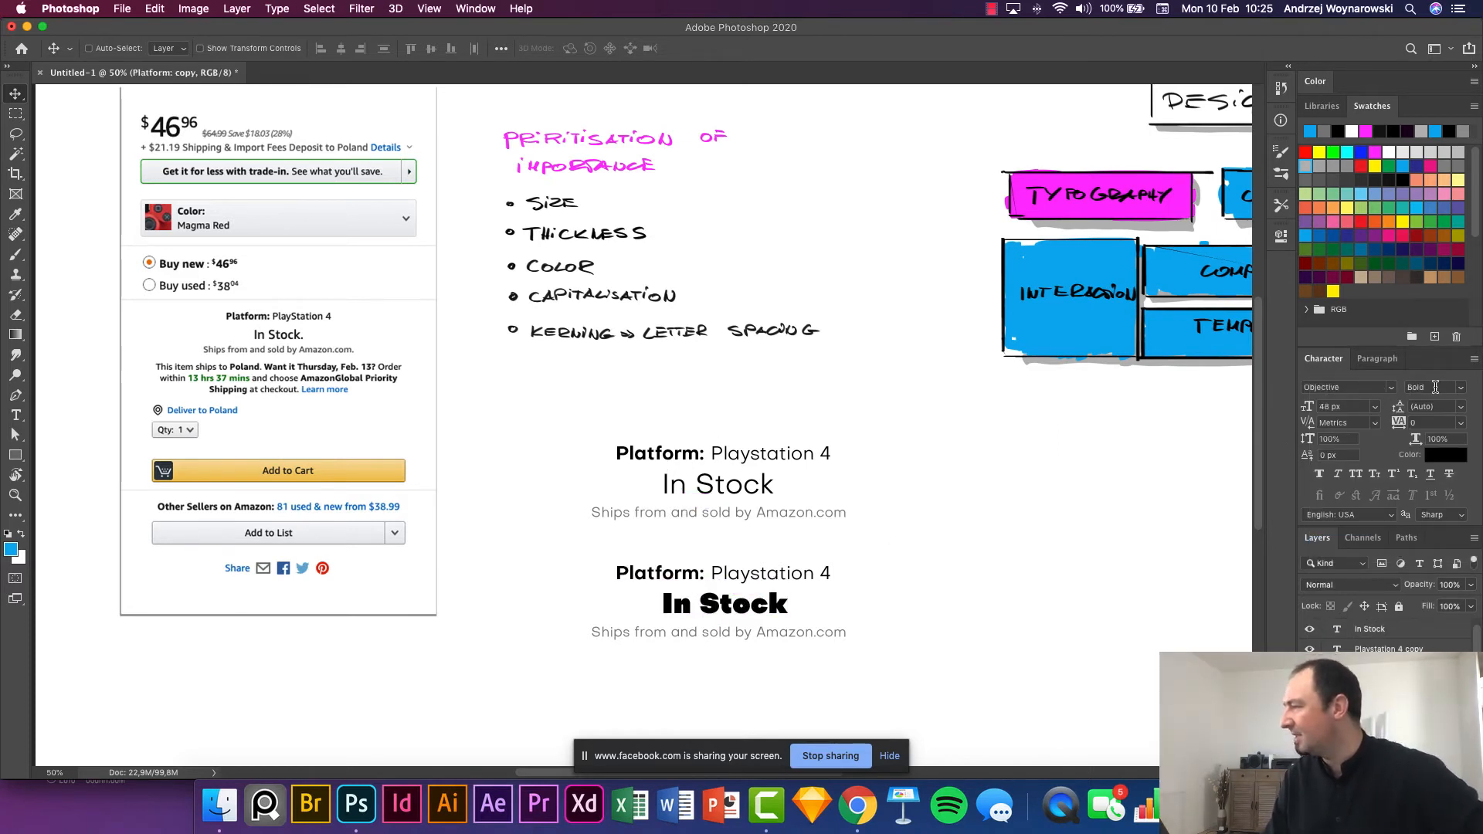
{"action": "left_click", "coordinate": [1458, 389]}
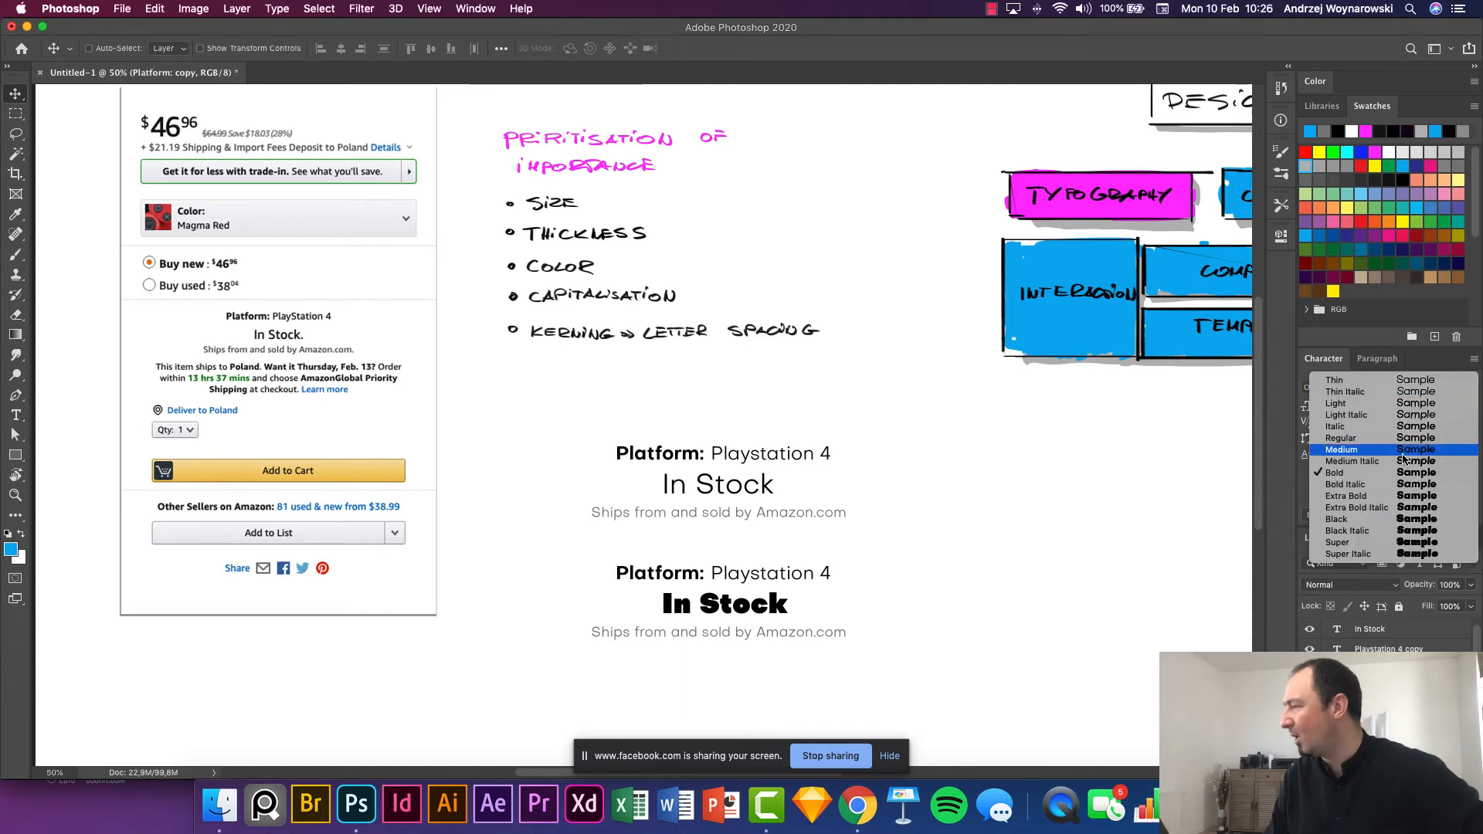
{"action": "key", "text": "Escape"}
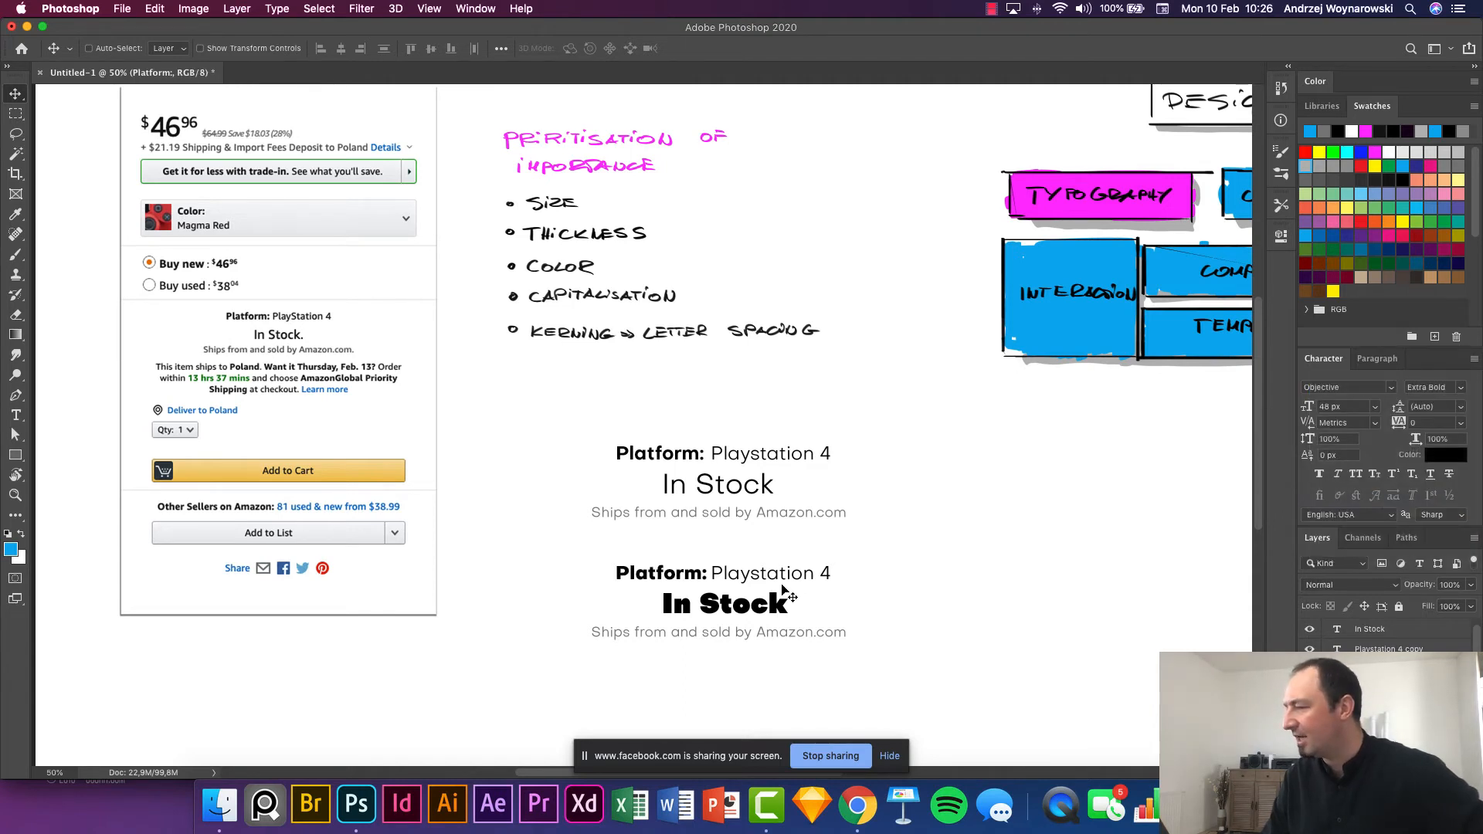
{"action": "left_click", "coordinate": [796, 580], "text": "super"}
{"action": "left_click", "coordinate": [807, 632], "text": "super"}
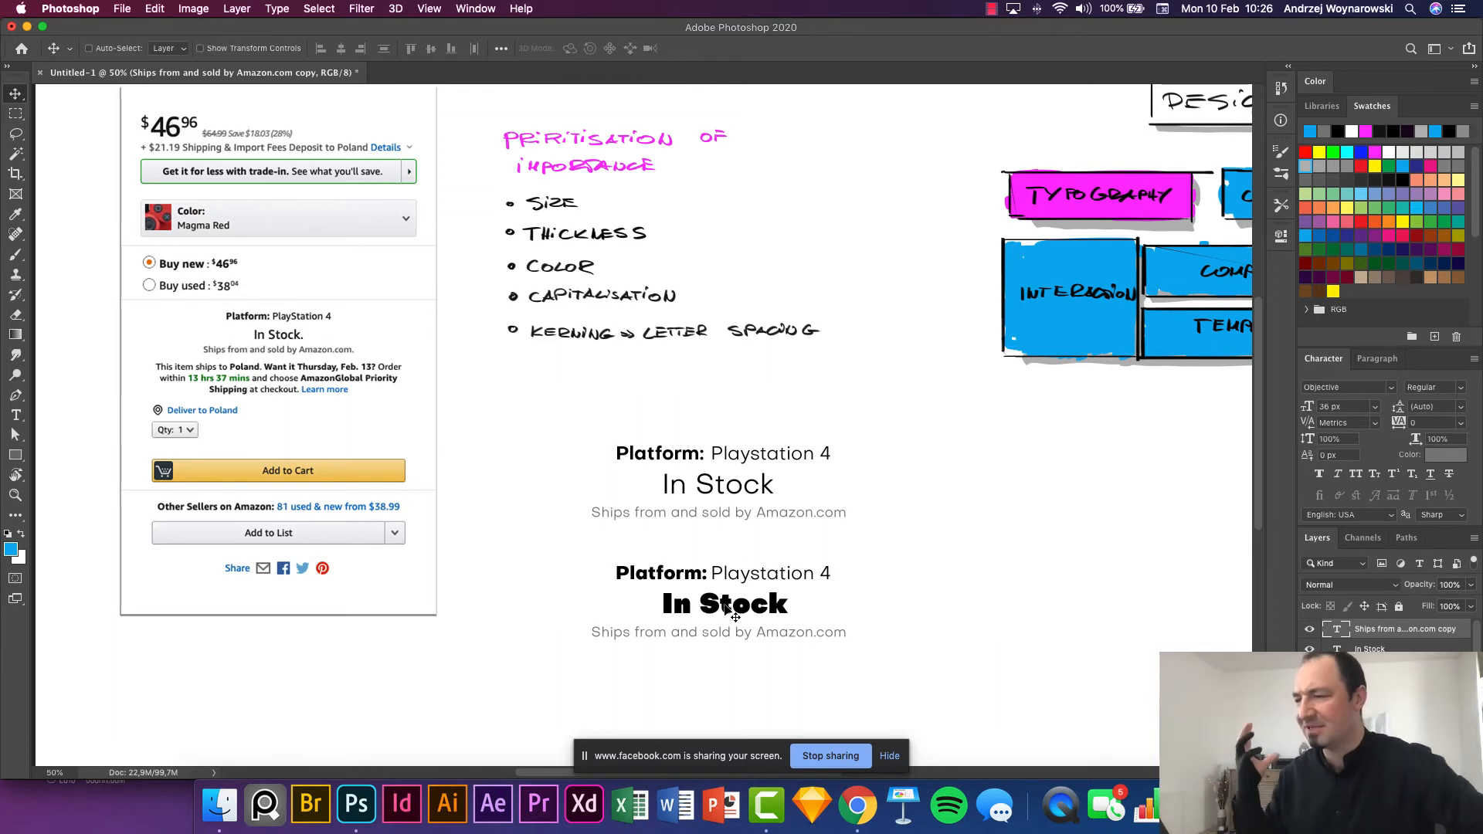
{"action": "key", "text": "super+z"}
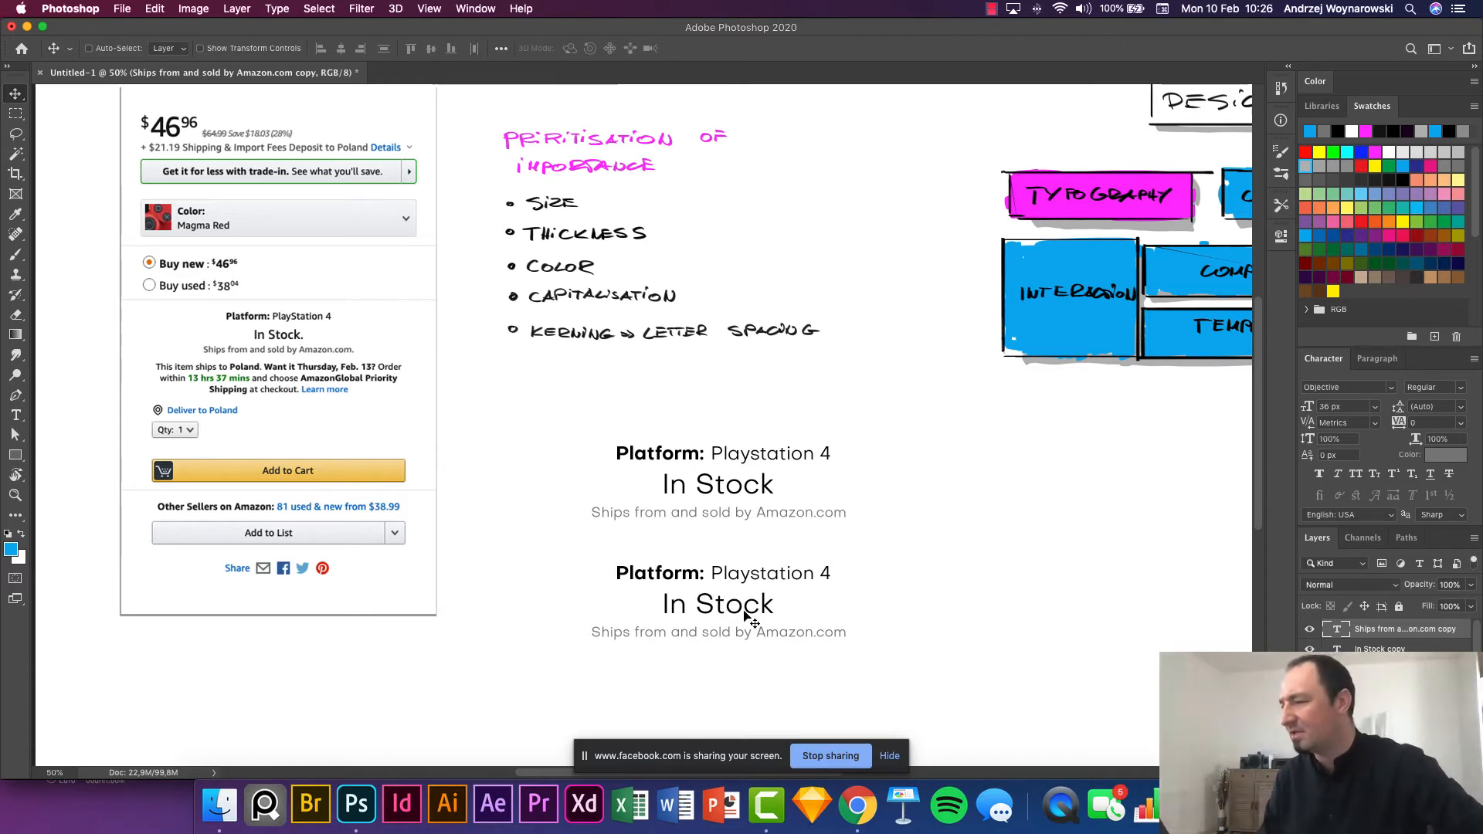
Set the lower block's "Platform:" text to the Regular weight and all caps.
{"action": "left_click", "coordinate": [664, 581], "text": "super"}
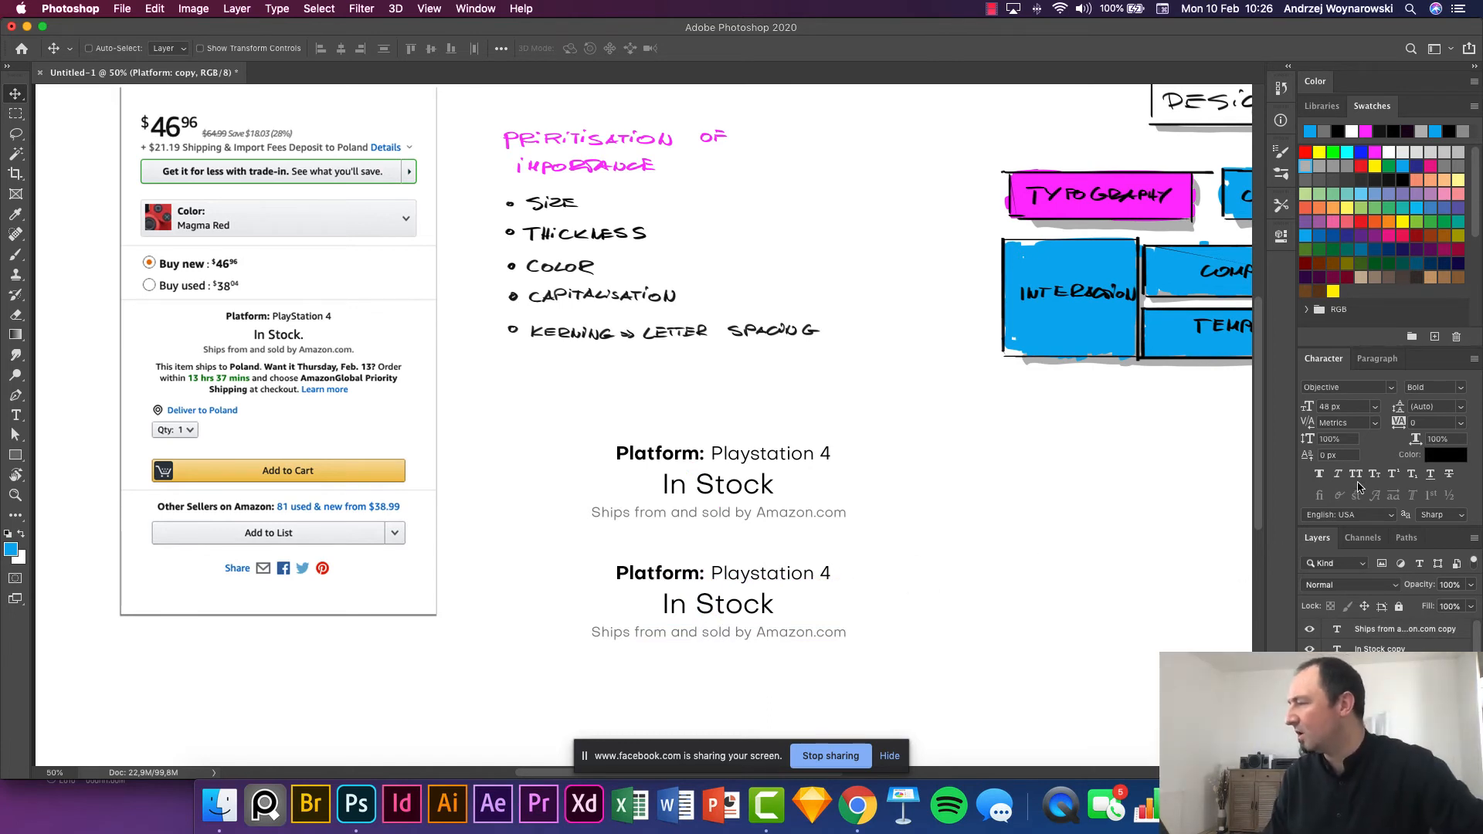
{"action": "left_click", "coordinate": [1462, 390]}
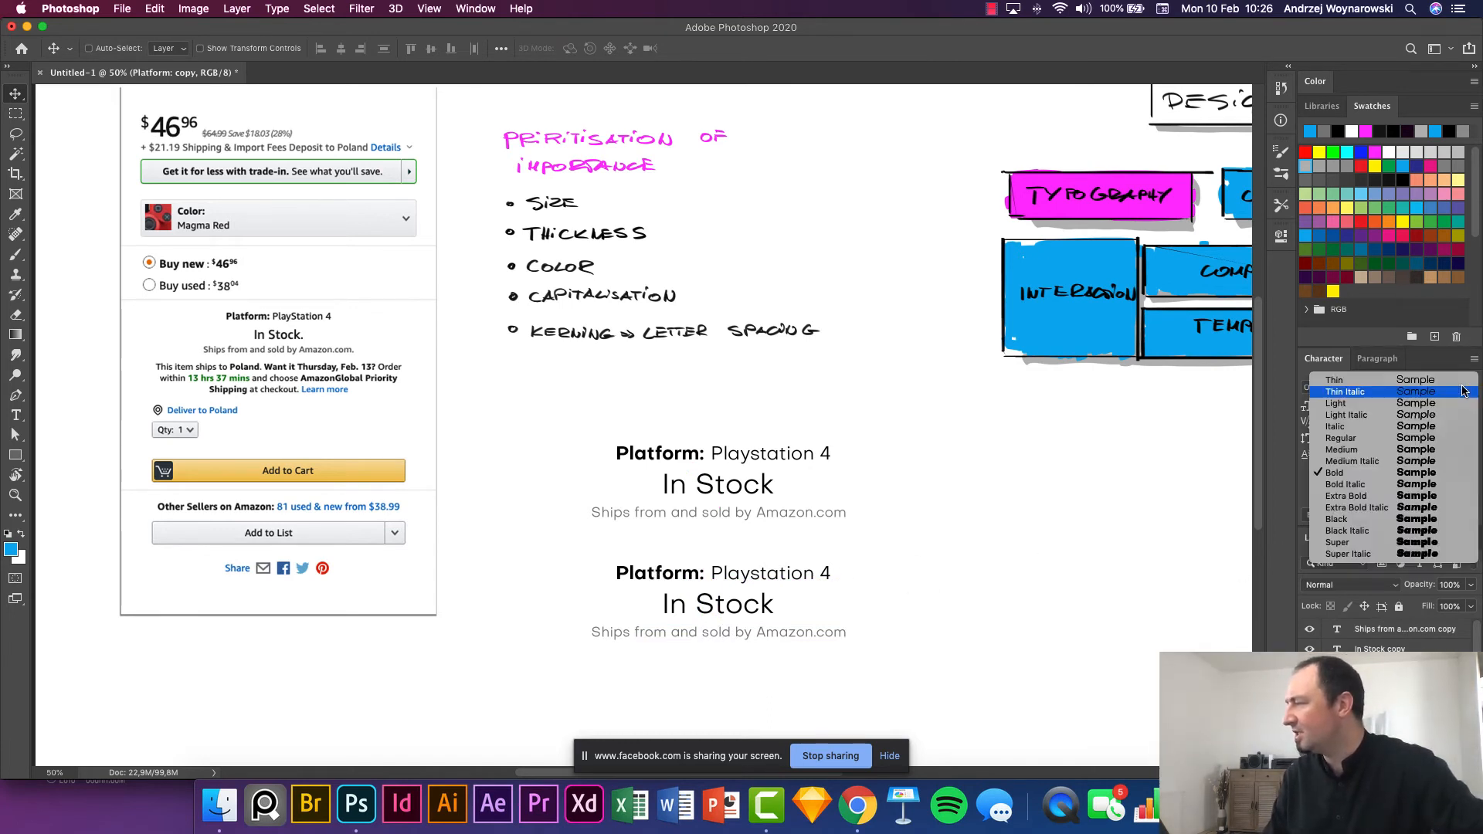
{"action": "left_click", "coordinate": [1403, 440]}
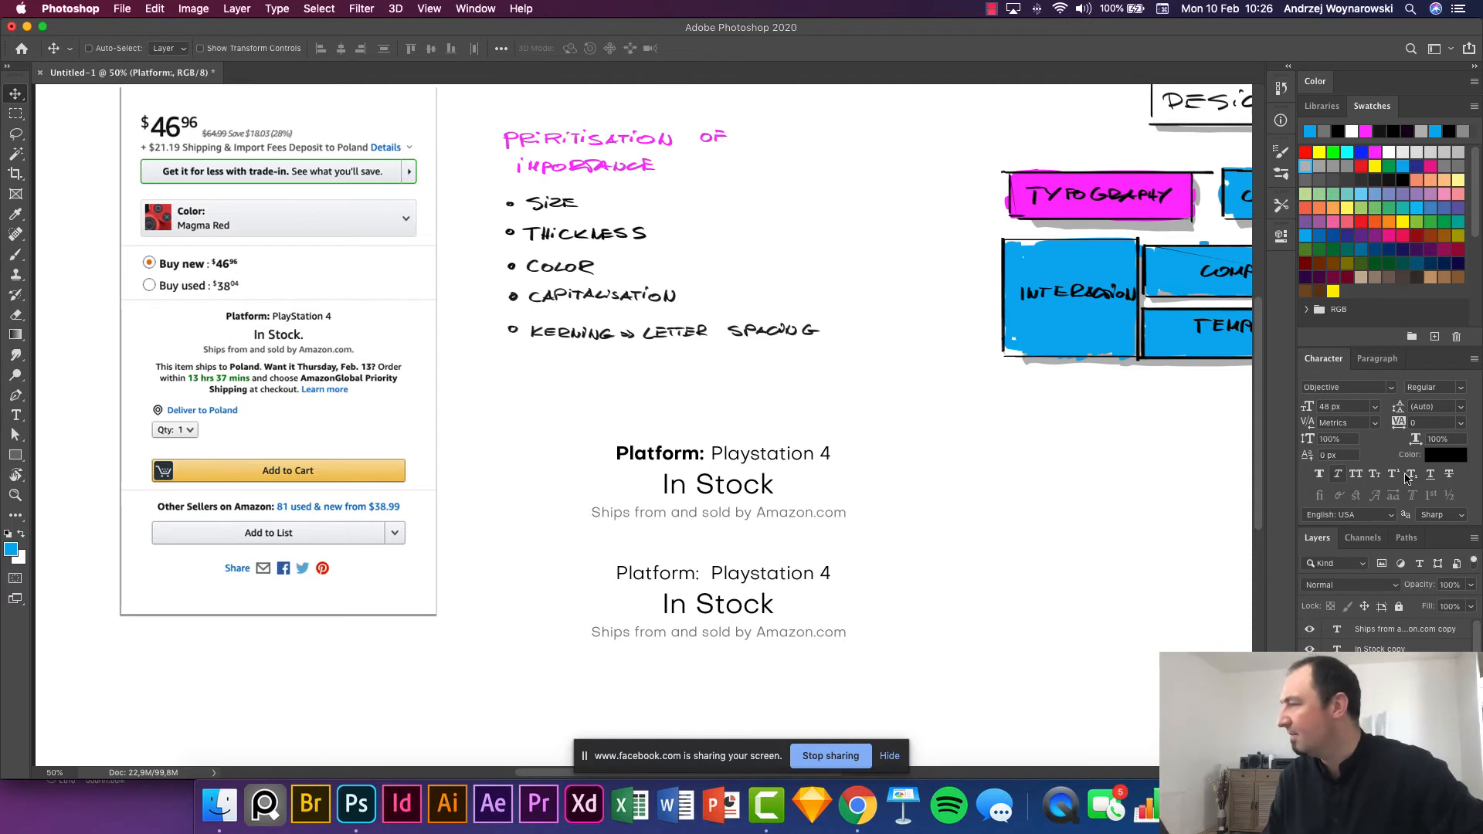
{"action": "left_click", "coordinate": [1357, 475]}
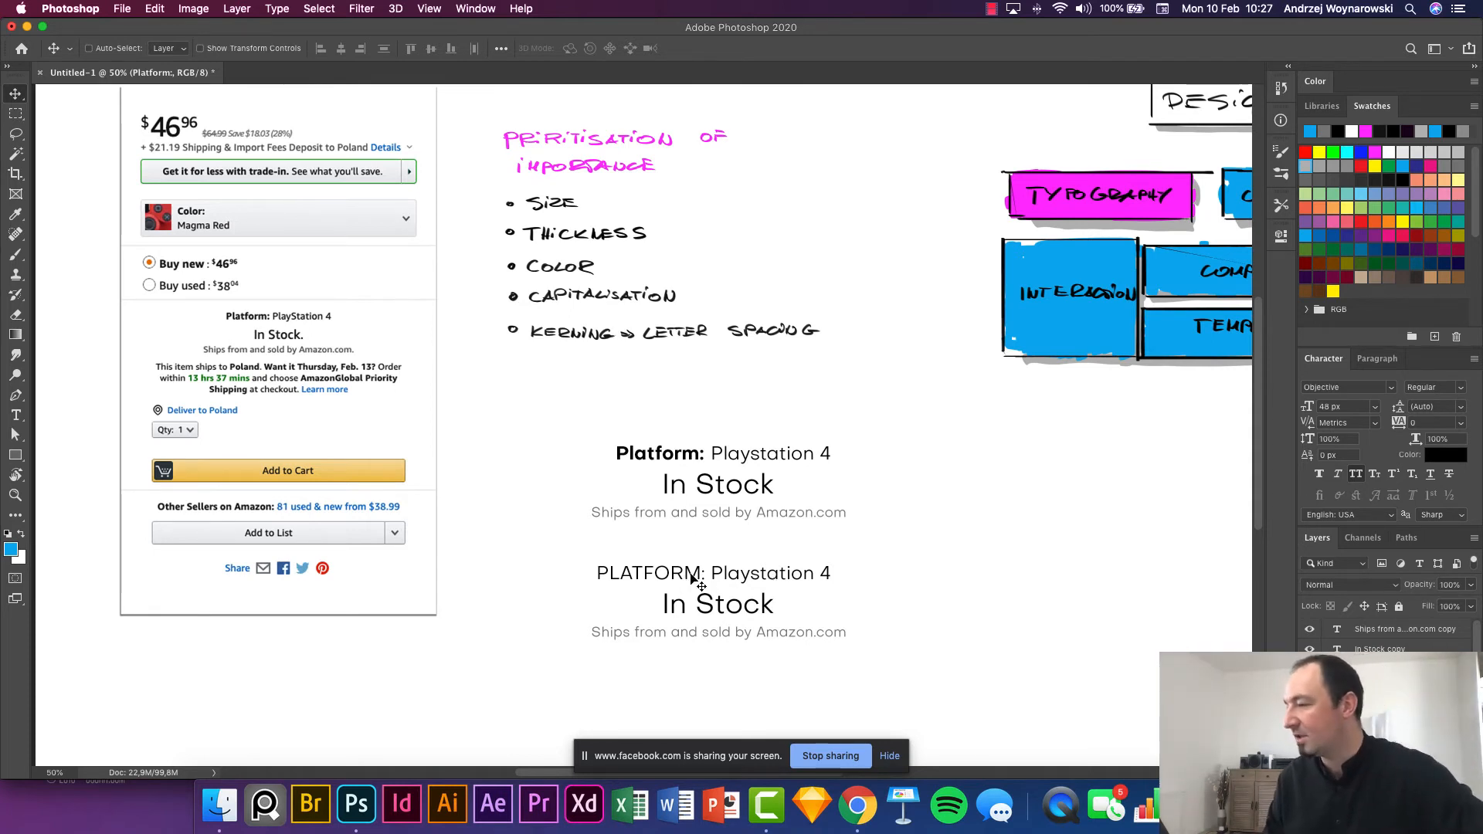
Change the color of the lower block's "Playstation 4" text to a mid grey.
{"action": "left_click", "coordinate": [756, 573]}
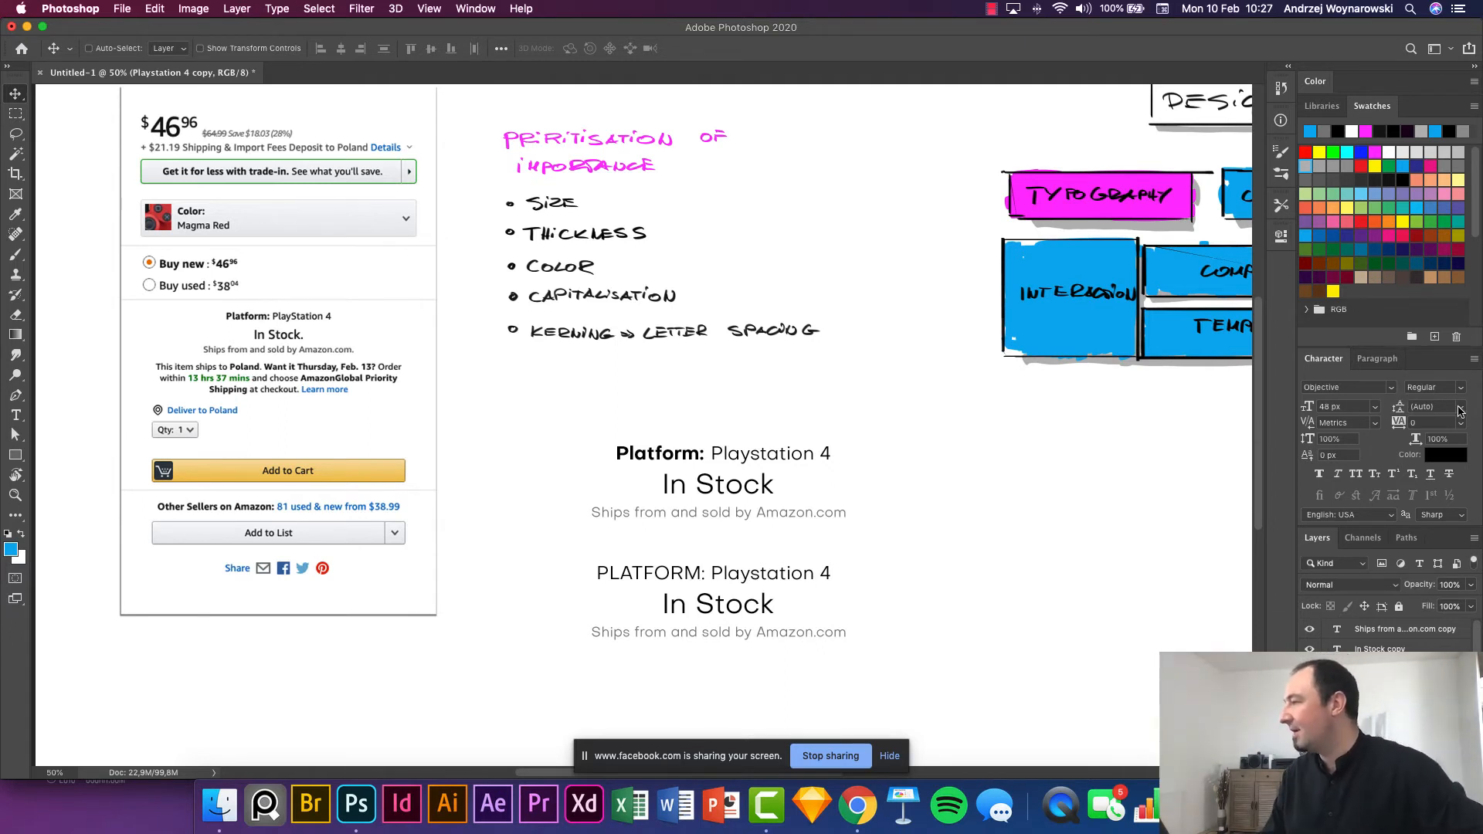
{"action": "left_click", "coordinate": [1447, 456]}
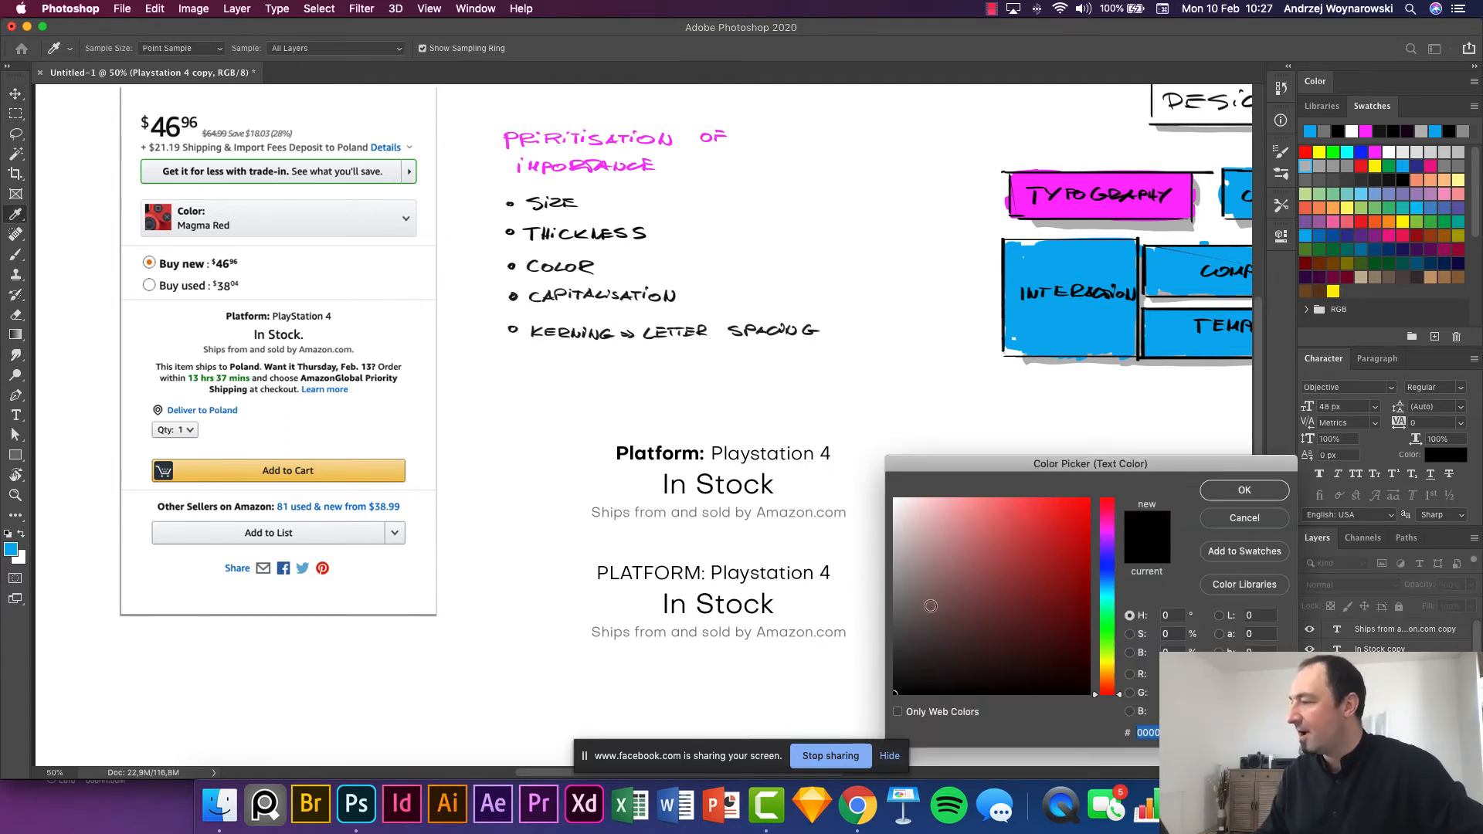
{"action": "left_click", "coordinate": [866, 604]}
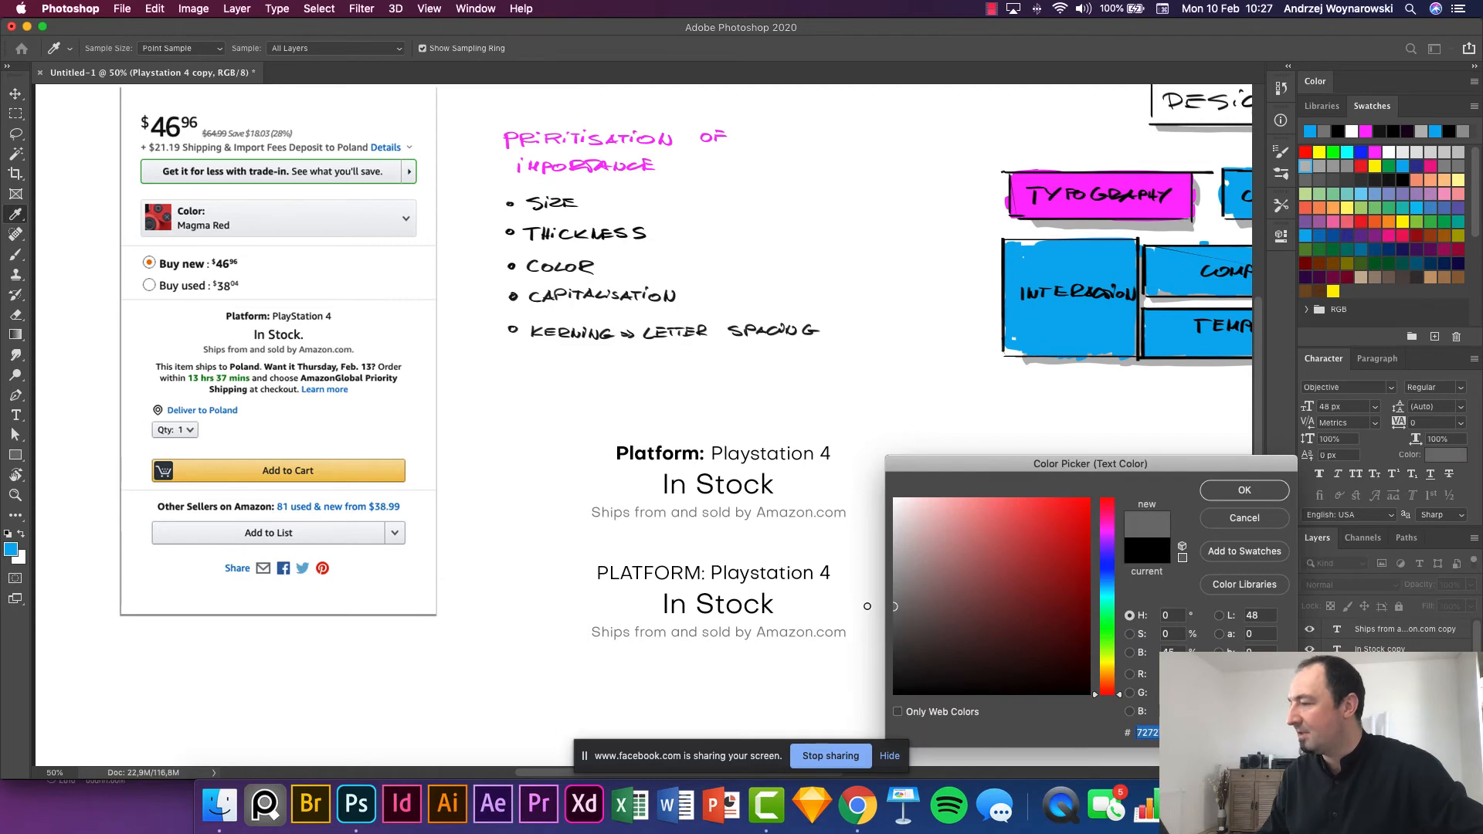
{"action": "left_click", "coordinate": [1231, 495]}
Try moving the lower block's "In Stock" and shipping lines further down, and undo the move.
{"action": "left_click_drag", "start_coordinate": [838, 656], "coordinate": [734, 661]}
{"action": "key", "text": "super+z"}
{"action": "left_click", "coordinate": [739, 608], "text": "super"}
{"action": "left_click", "coordinate": [777, 629], "text": "shift+super"}
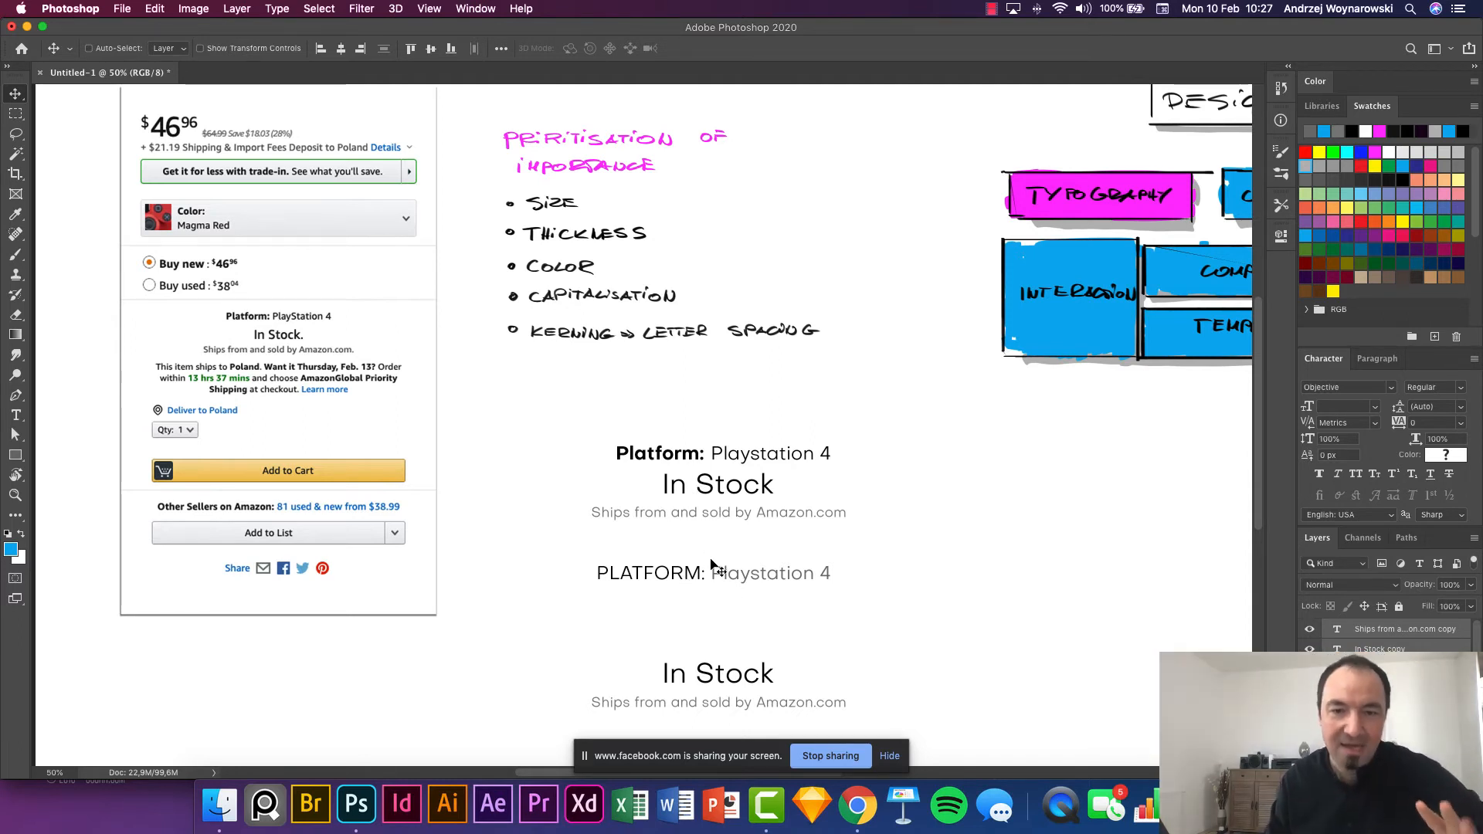
{"action": "key", "text": "super+z"}
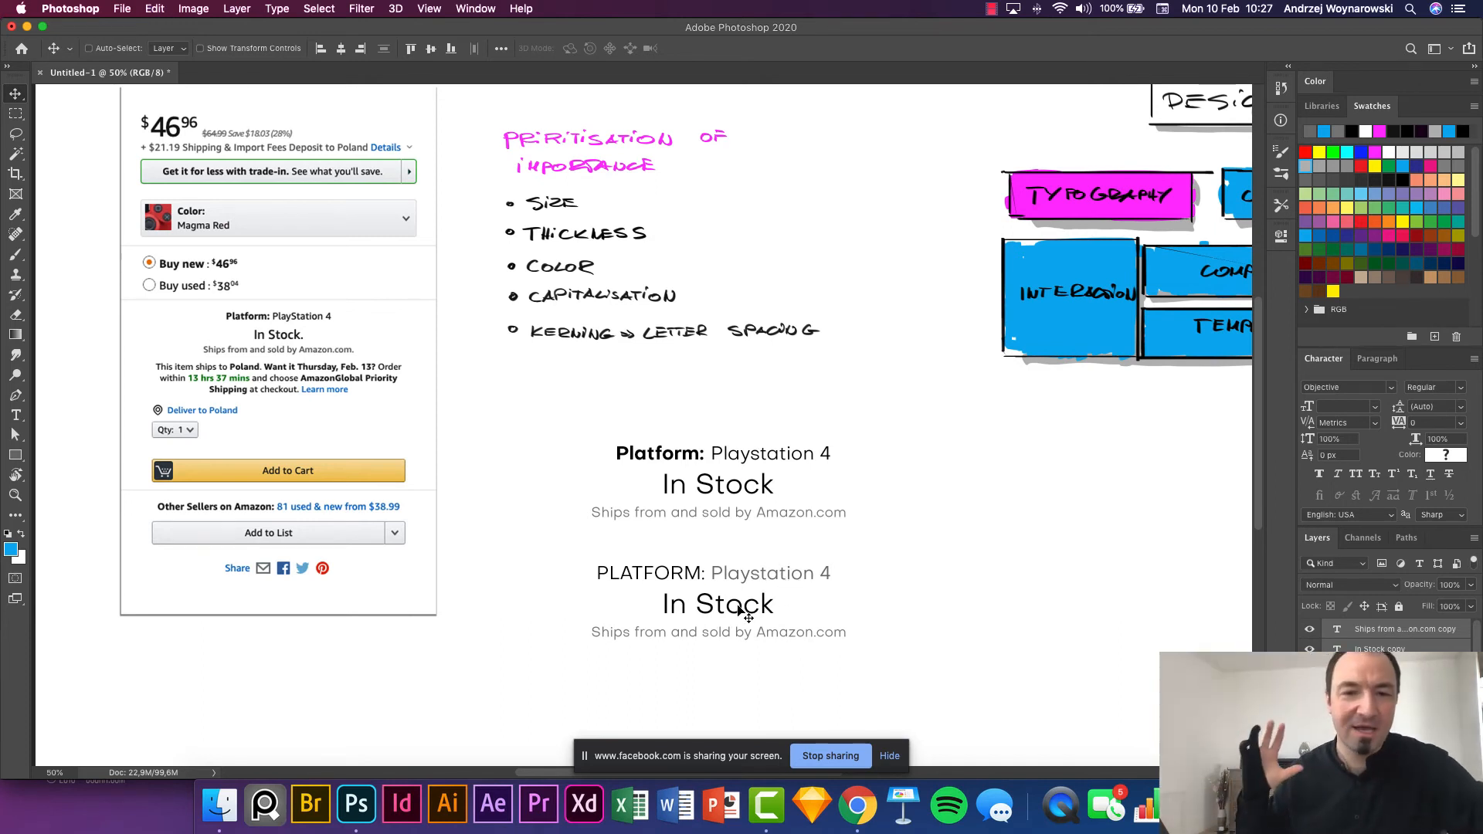
Try all caps on the lower block's "In Stock" and shipping lines together, and undo it.
{"action": "key", "text": "super"}
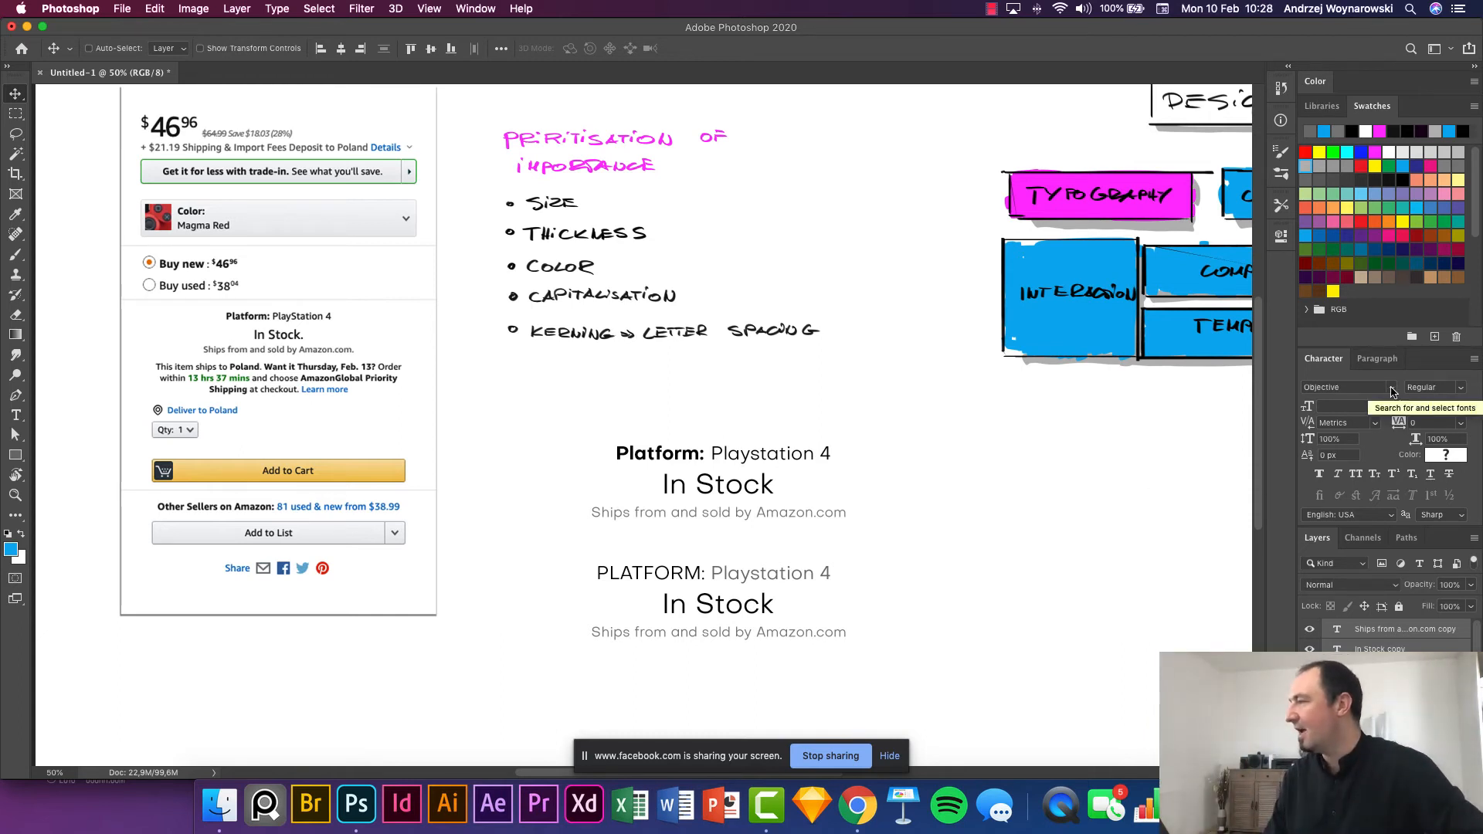
{"action": "left_click", "coordinate": [1357, 474]}
{"action": "key", "text": "ctrl+z"}
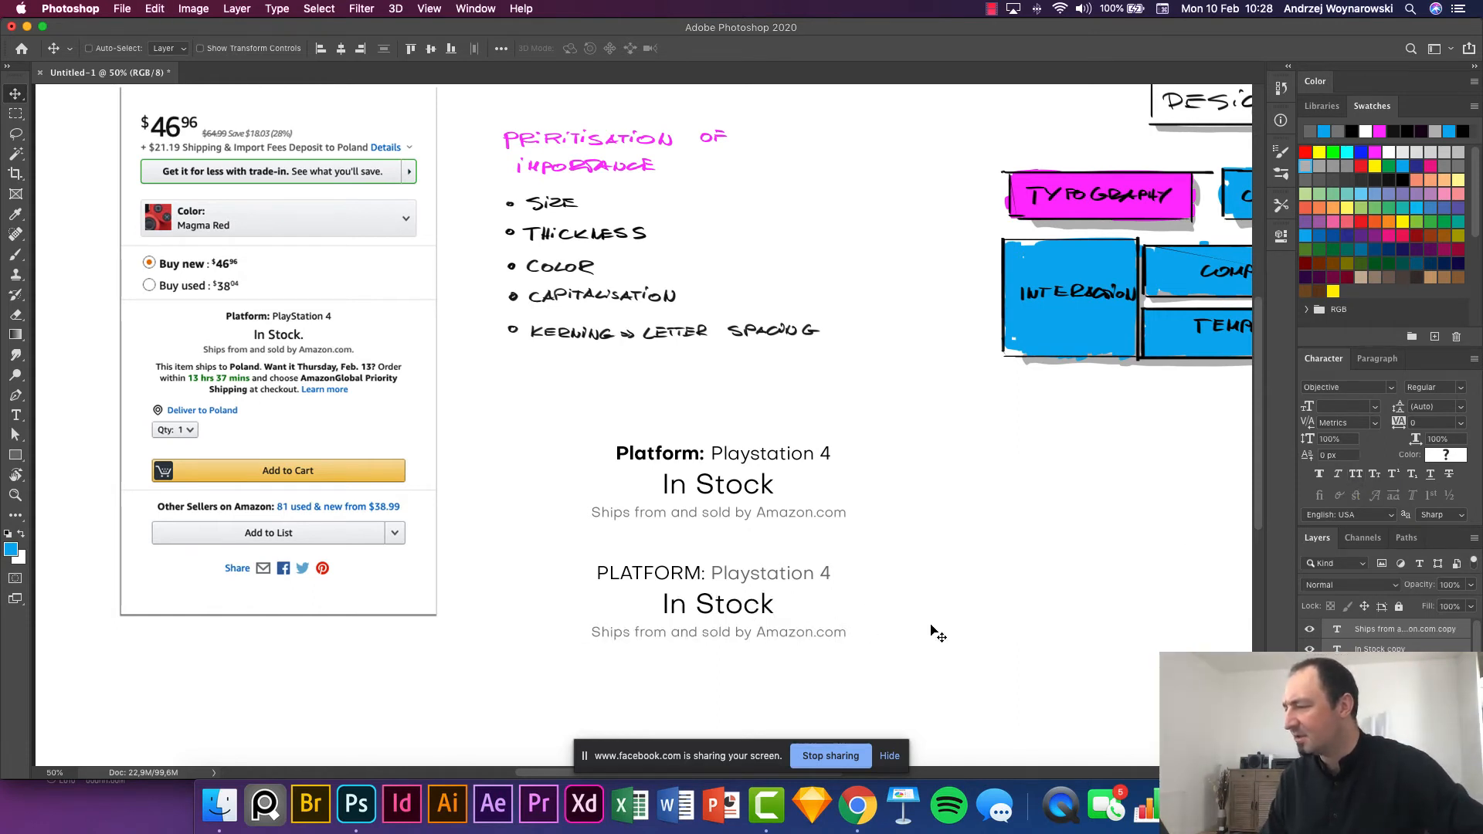
Set the lower block's "In Stock" text to all caps in the Bold weight, centred under the platform line.
{"action": "left_click", "coordinate": [1399, 649]}
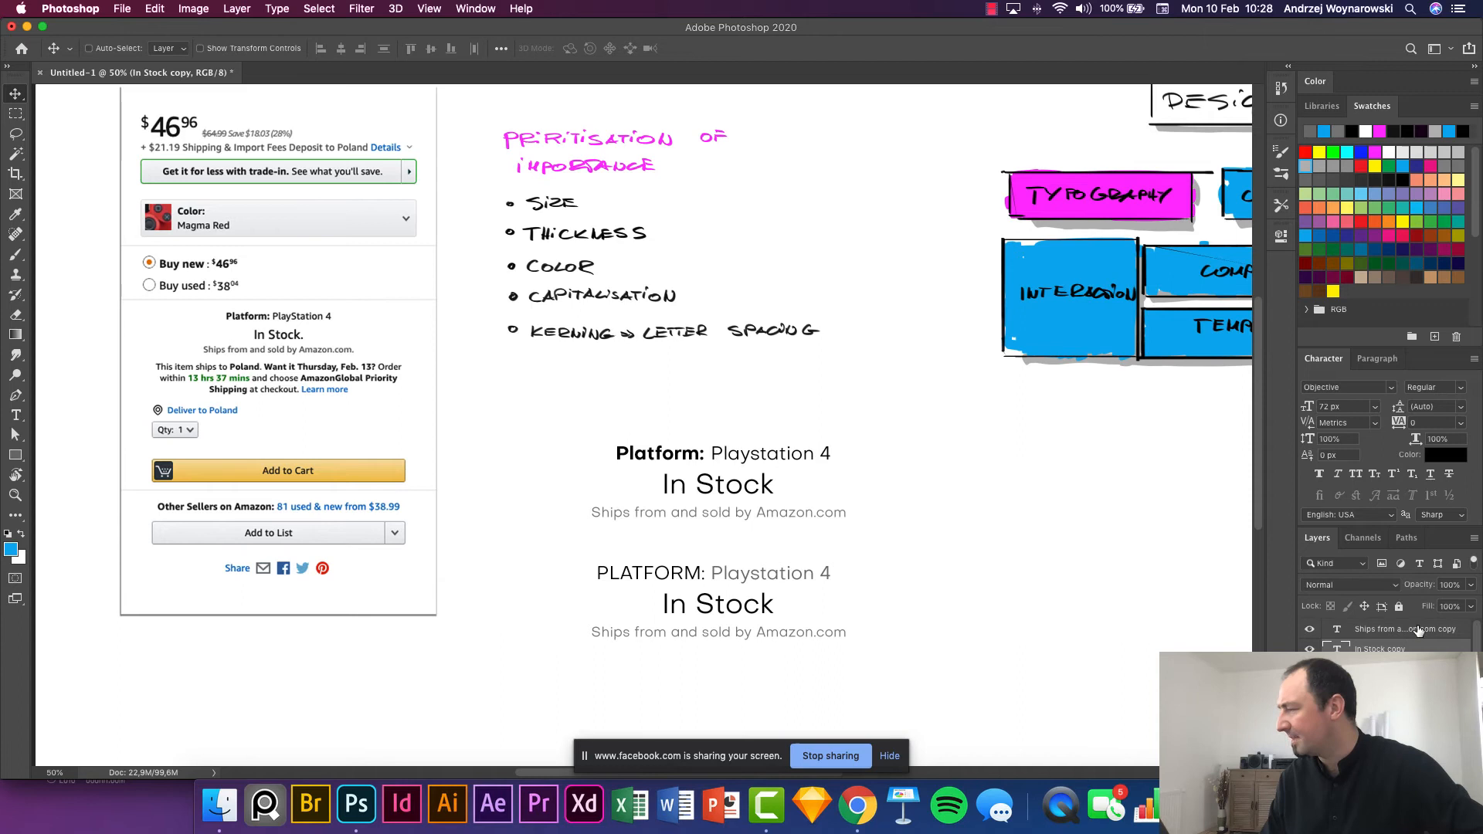
{"action": "left_click", "coordinate": [1357, 475]}
{"action": "left_click_drag", "start_coordinate": [761, 608], "coordinate": [750, 608]}
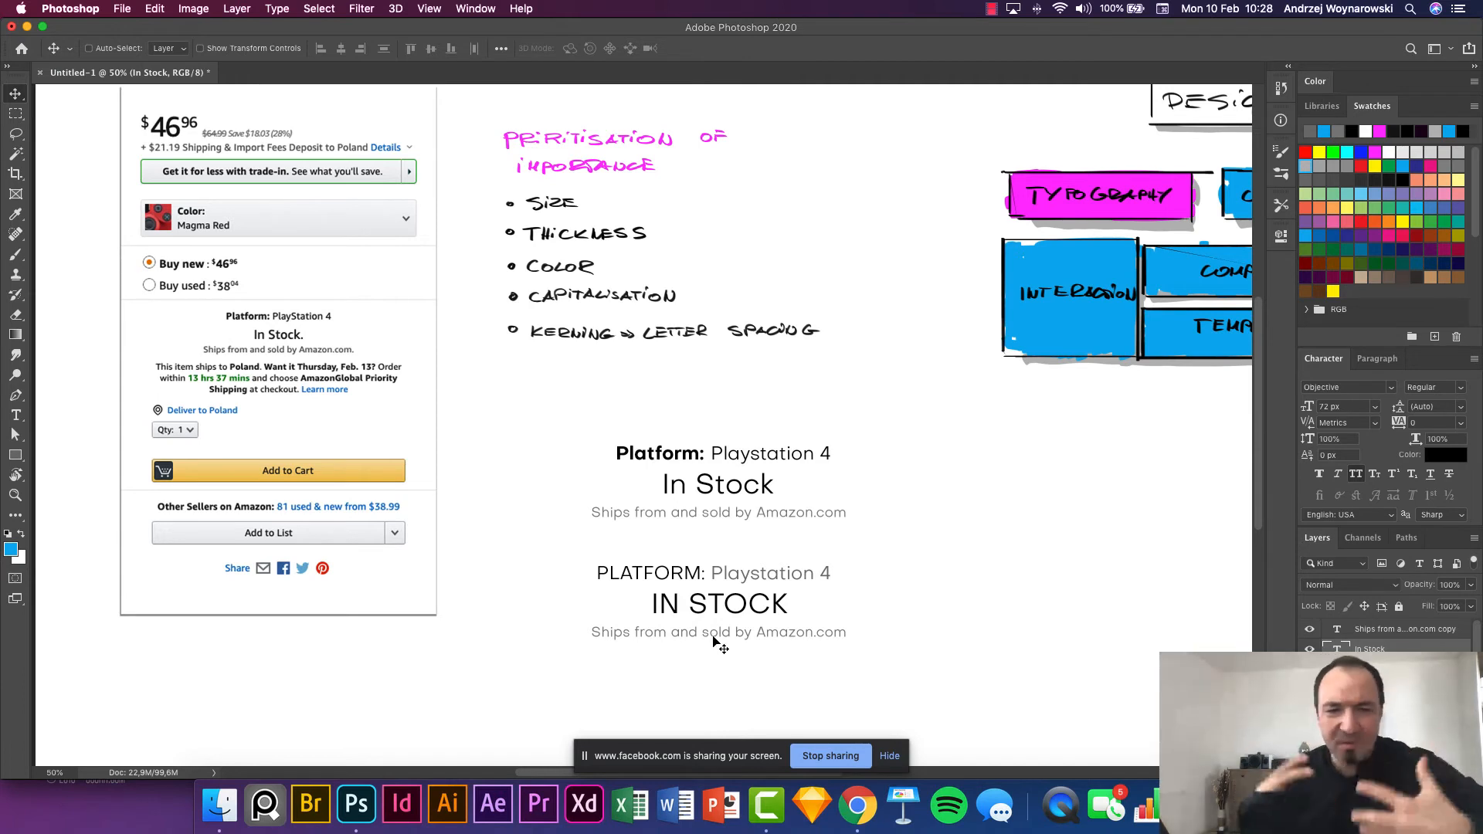
{"action": "scroll", "coordinate": [707, 618], "scroll_direction": "right", "scroll_amount": 1}
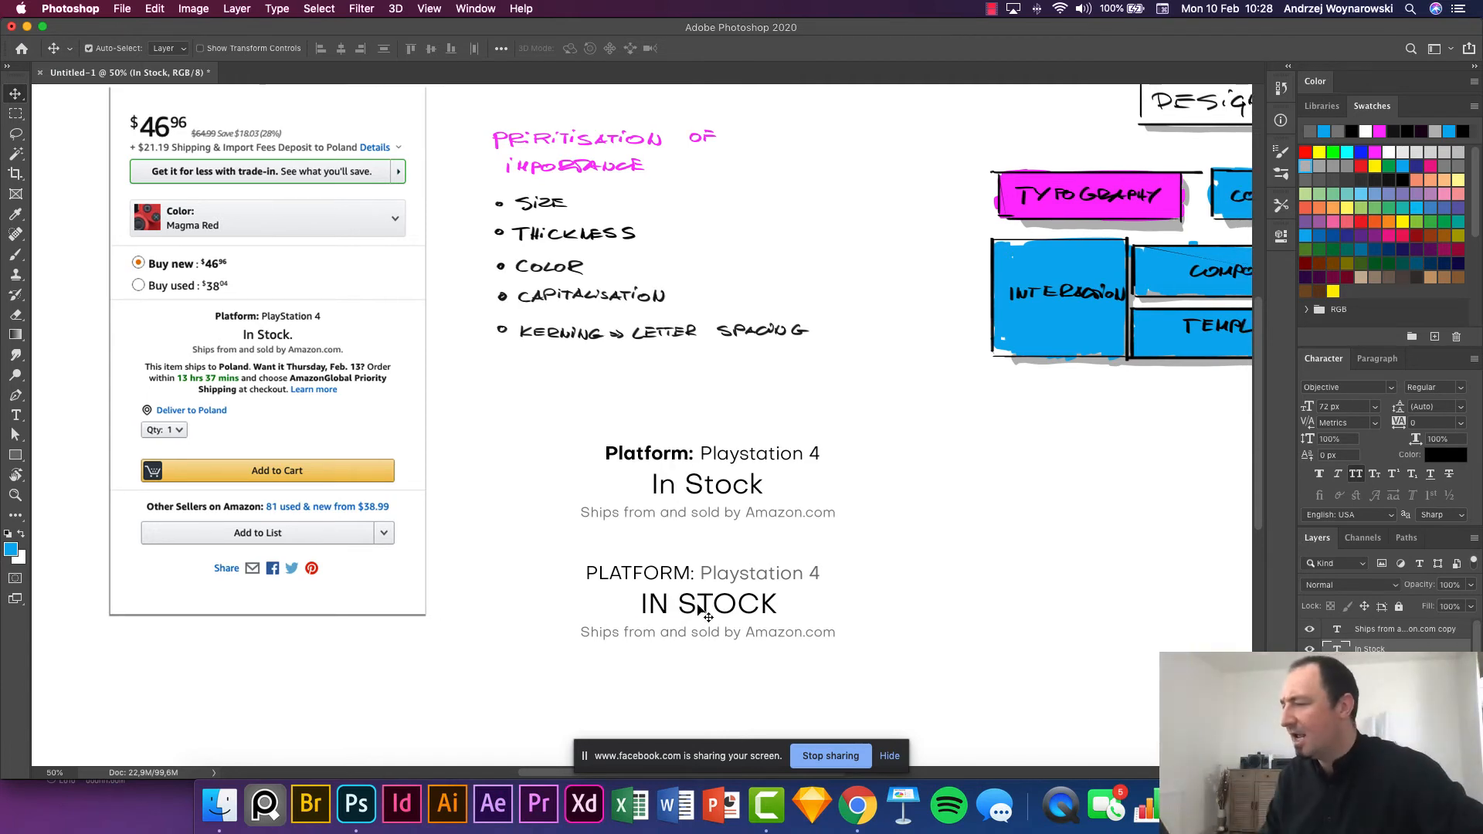
{"action": "left_click", "coordinate": [1460, 387]}
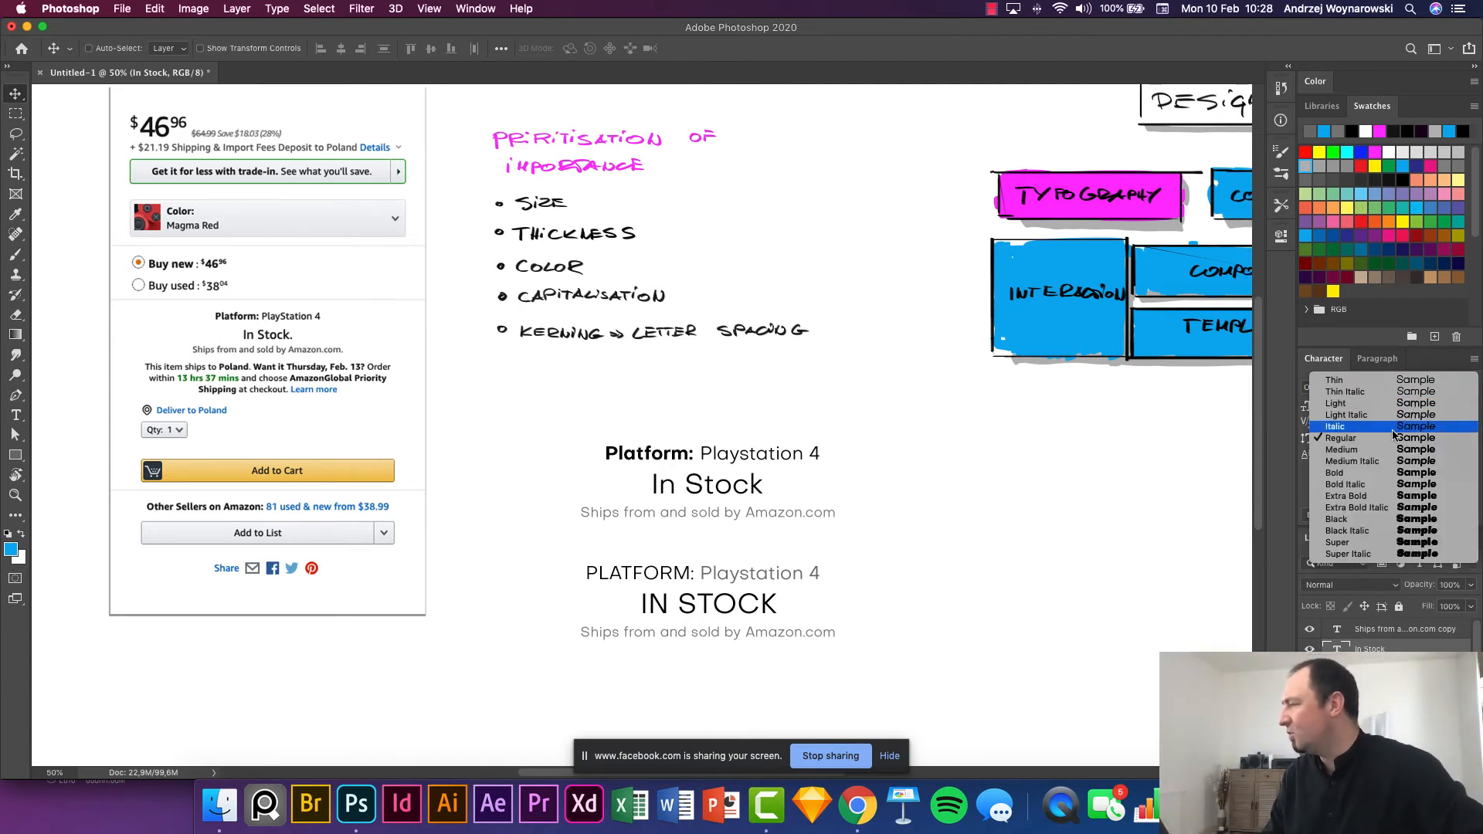
{"action": "left_click", "coordinate": [1383, 472]}
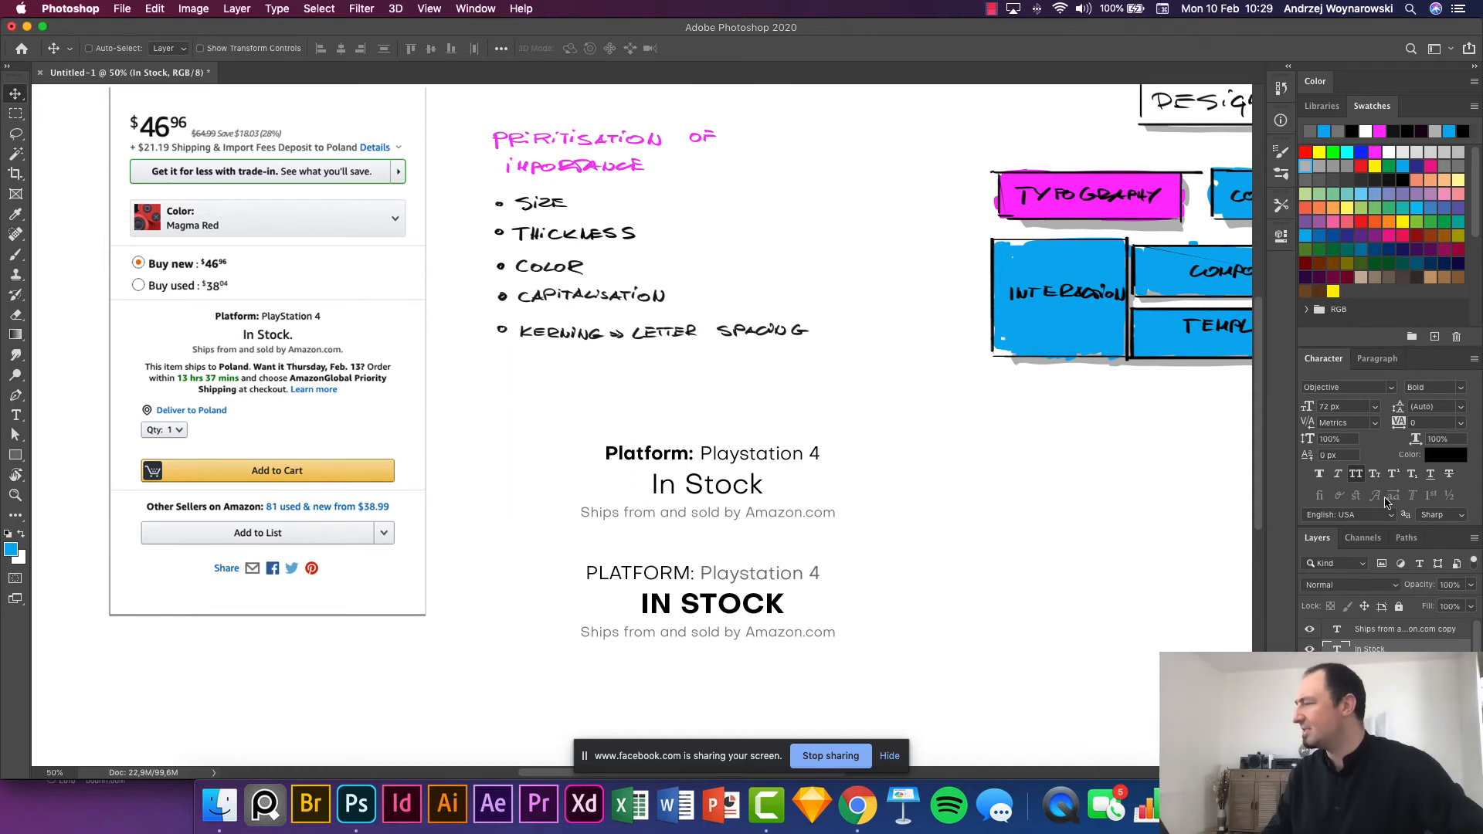
Set the font size of the lower "IN STOCK" text to 60 px and re-centre it in the block.
{"action": "left_click", "coordinate": [1374, 407]}
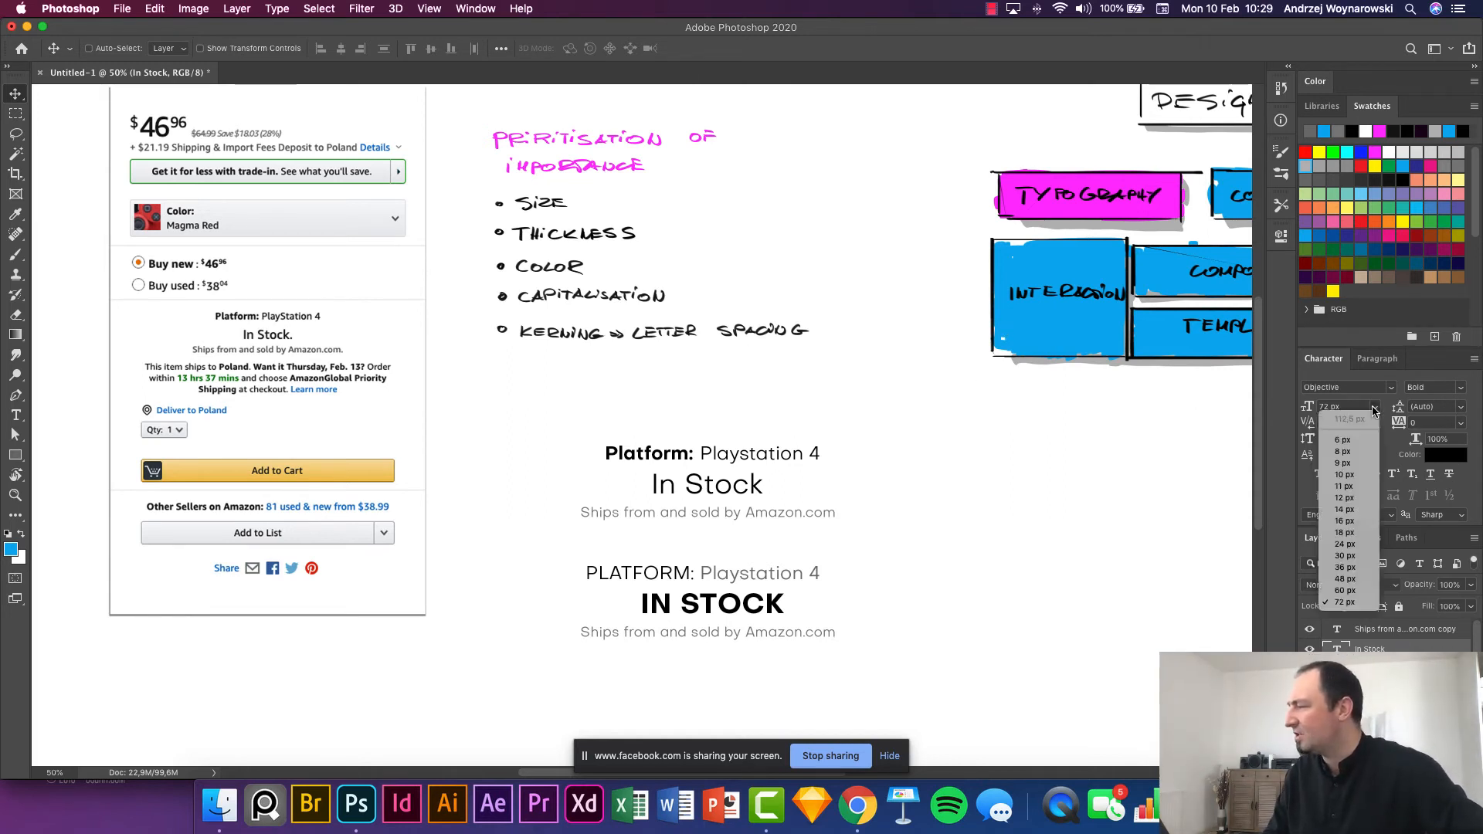
{"action": "left_click", "coordinate": [1348, 590]}
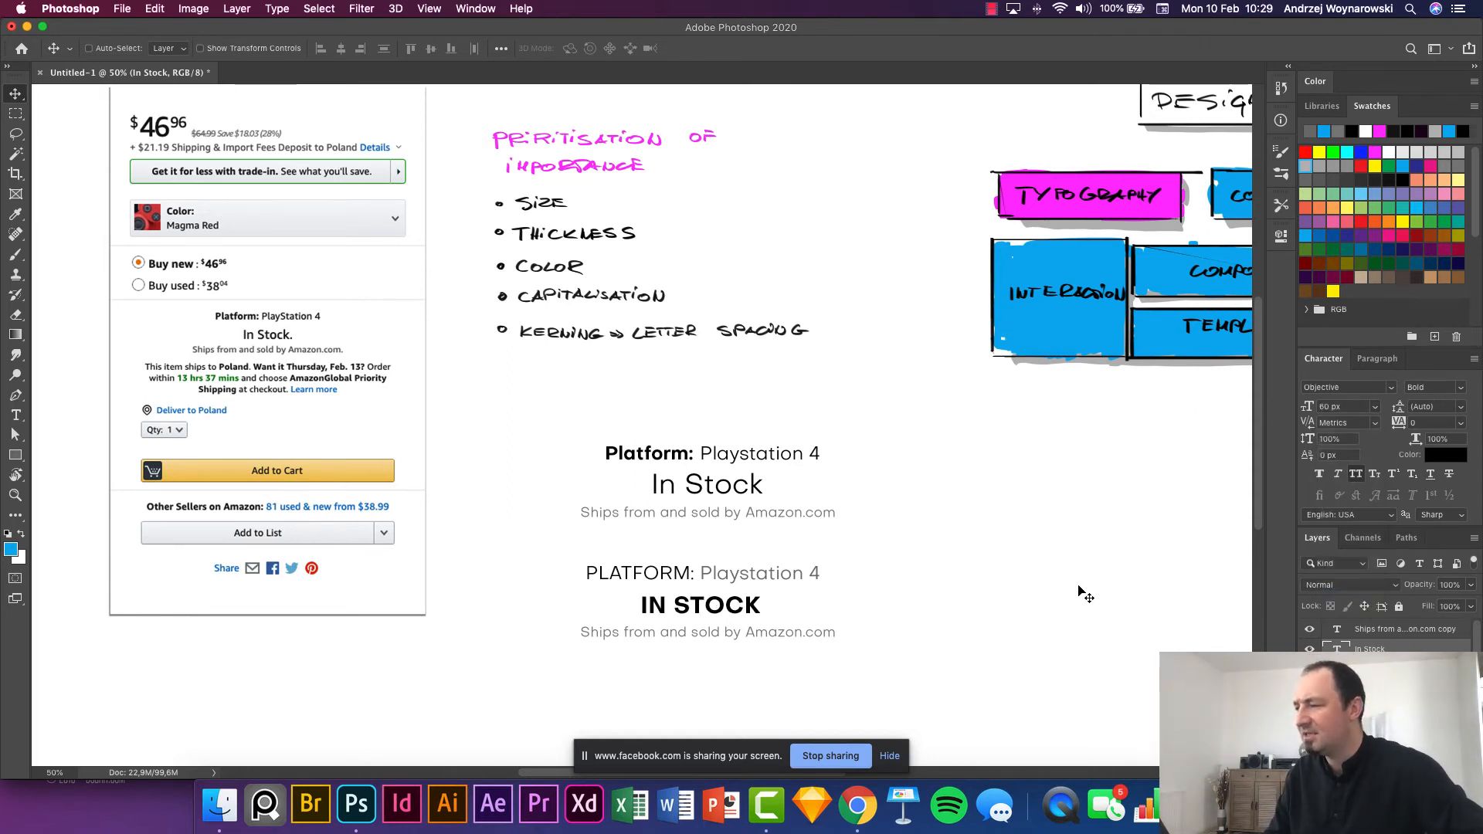
{"action": "left_click_drag", "start_coordinate": [710, 598], "coordinate": [718, 595]}
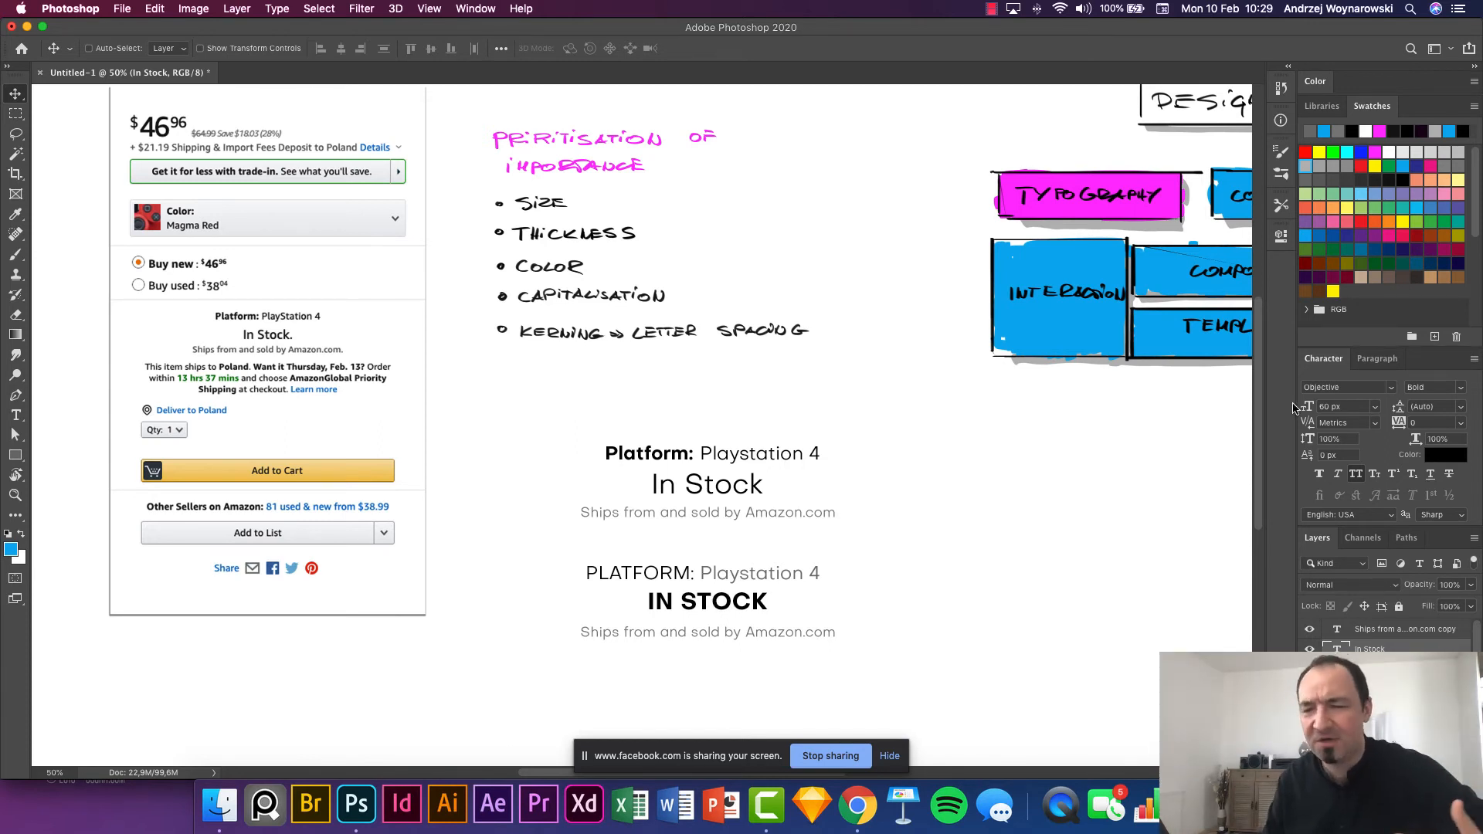
Reduce the lower "IN STOCK" text to 48 px and re-centre it under the platform line.
{"action": "left_click", "coordinate": [1377, 407]}
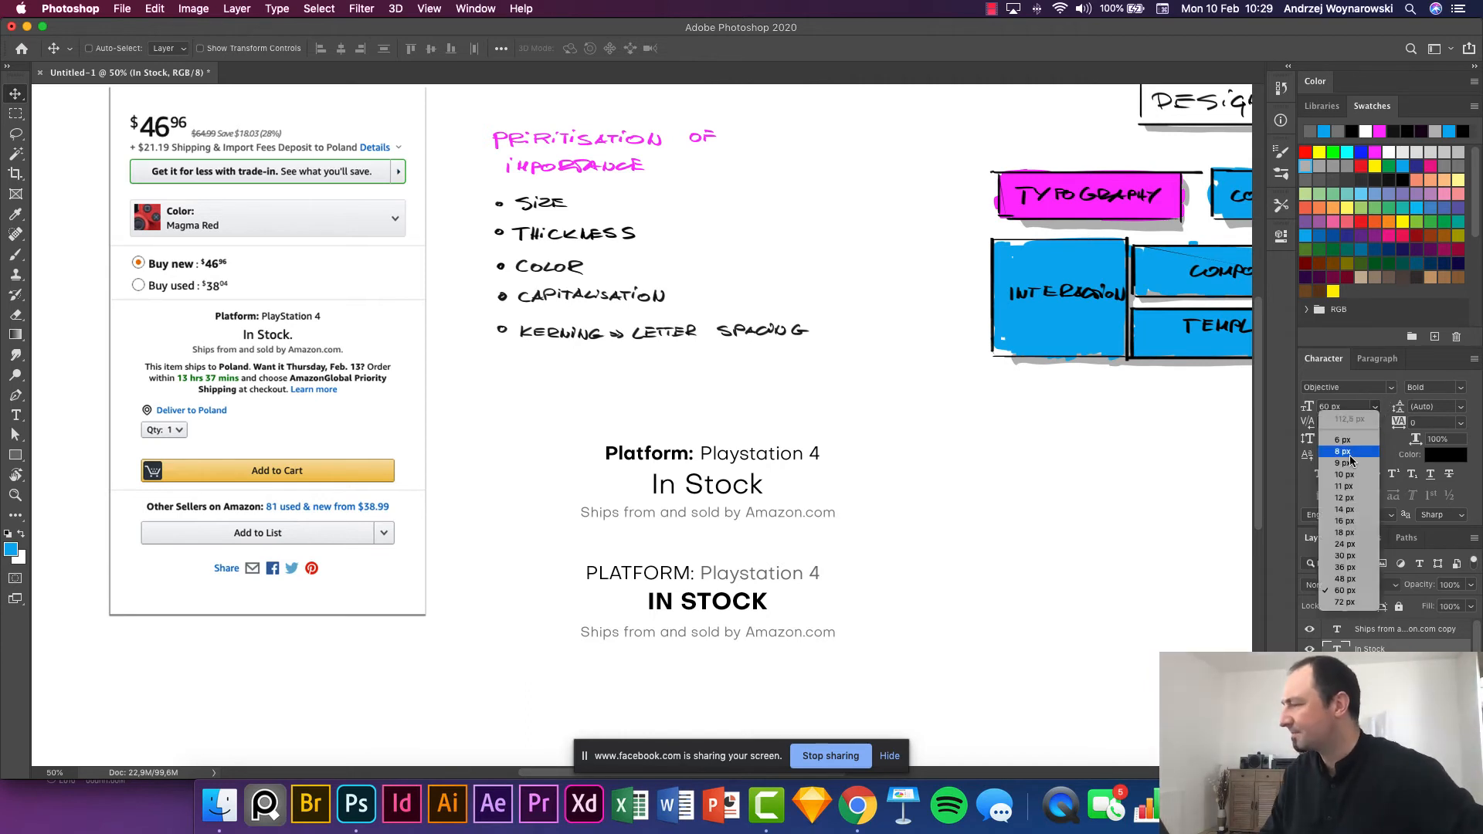
{"action": "left_click", "coordinate": [1358, 577]}
{"action": "mouse_move", "coordinate": [719, 602]}
{"action": "left_mouse_down"}
{"action": "mouse_move", "coordinate": [757, 573]}
{"action": "mouse_move", "coordinate": [726, 606]}
{"action": "left_mouse_up"}
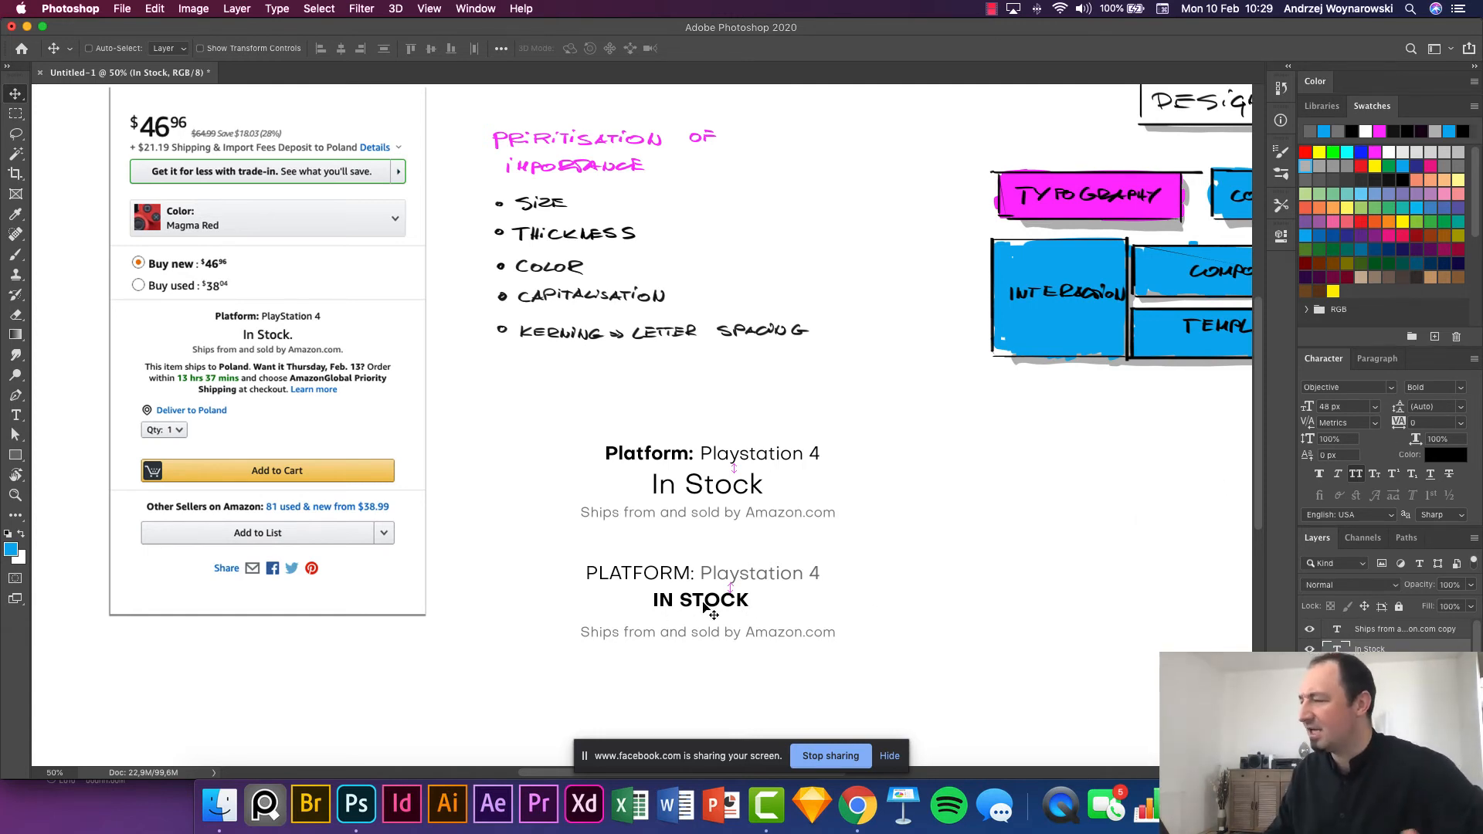
Set the tracking of the lower "IN STOCK" text to 300, after trying 200, and re-centre it in the block.
{"action": "left_click", "coordinate": [1463, 424]}
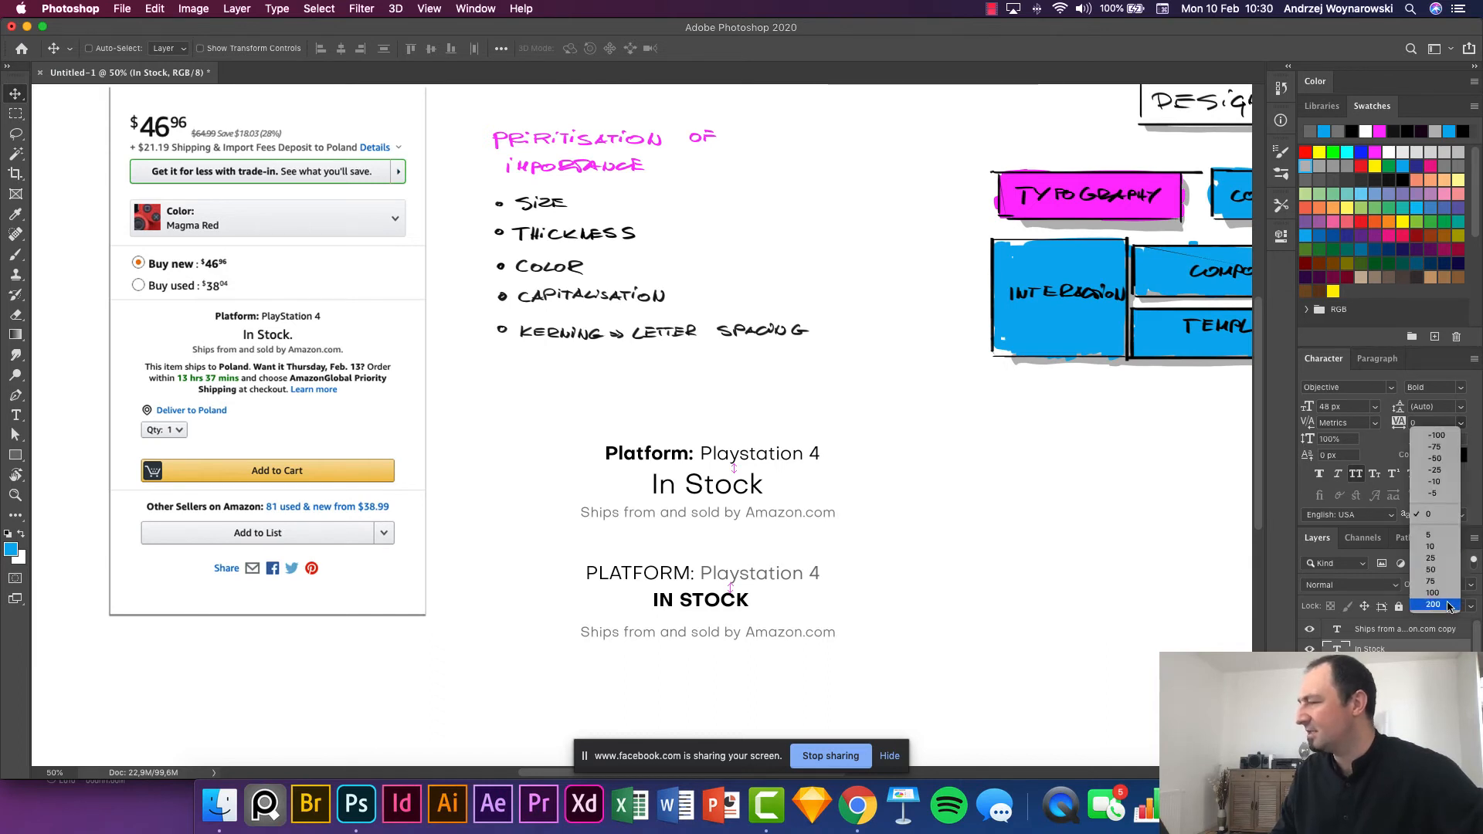
{"action": "left_click", "coordinate": [1449, 604]}
{"action": "left_click", "coordinate": [1427, 423]}
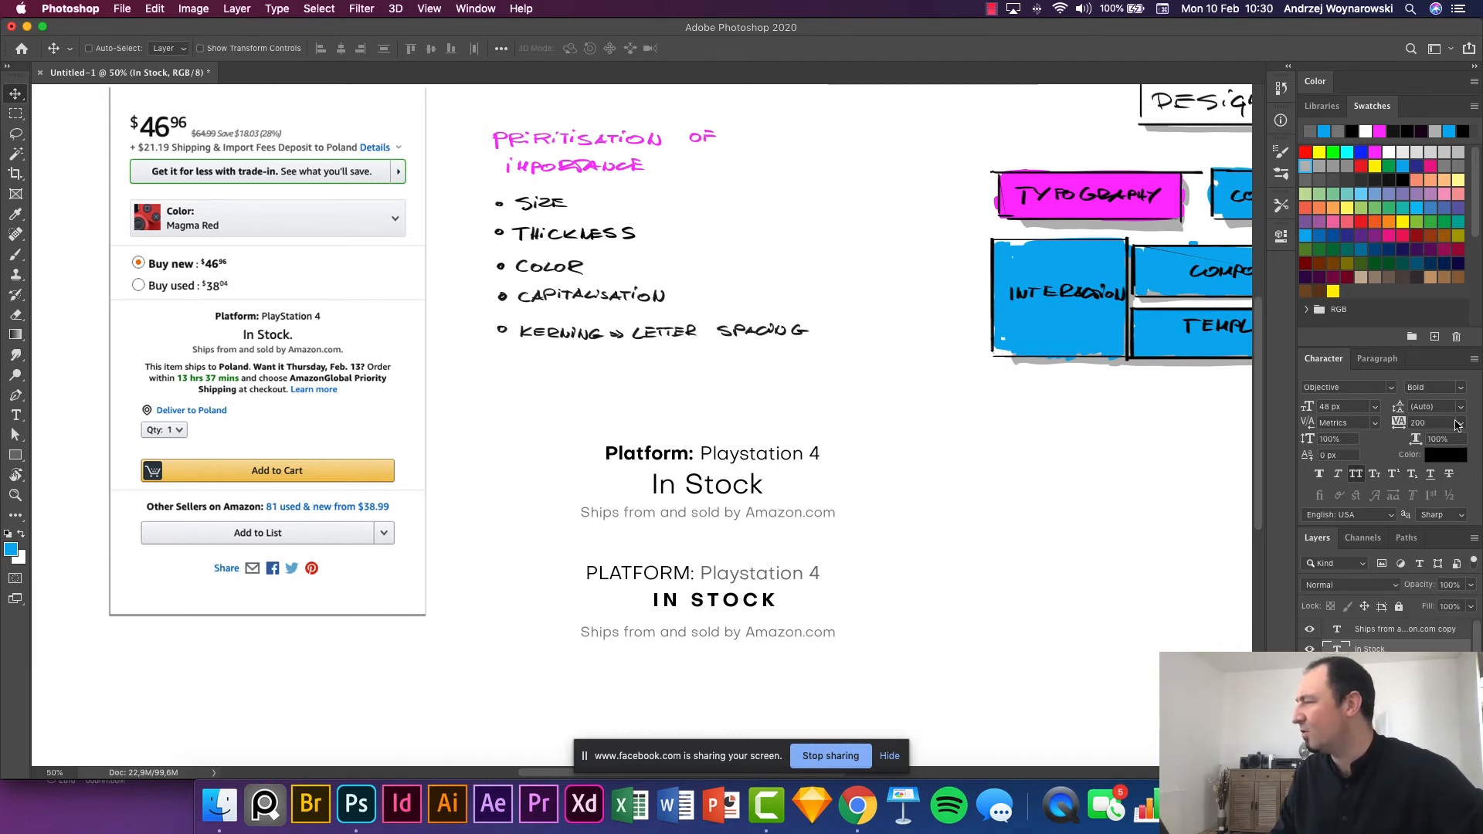
{"action": "type", "text": "30"}
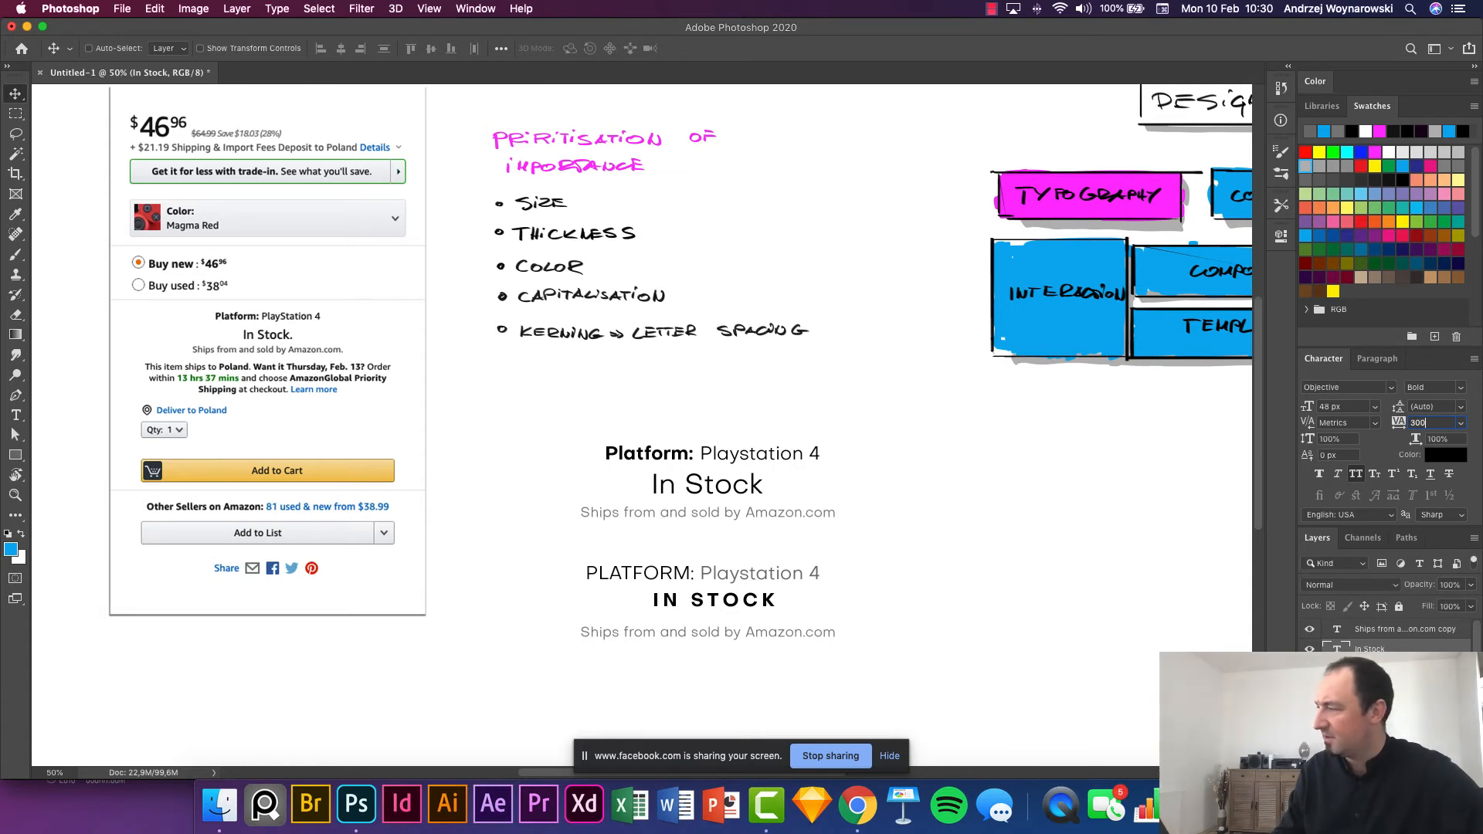
{"action": "type", "text": "0"}
{"action": "key", "text": "Return"}
{"action": "left_click_drag", "start_coordinate": [773, 604], "coordinate": [749, 603]}
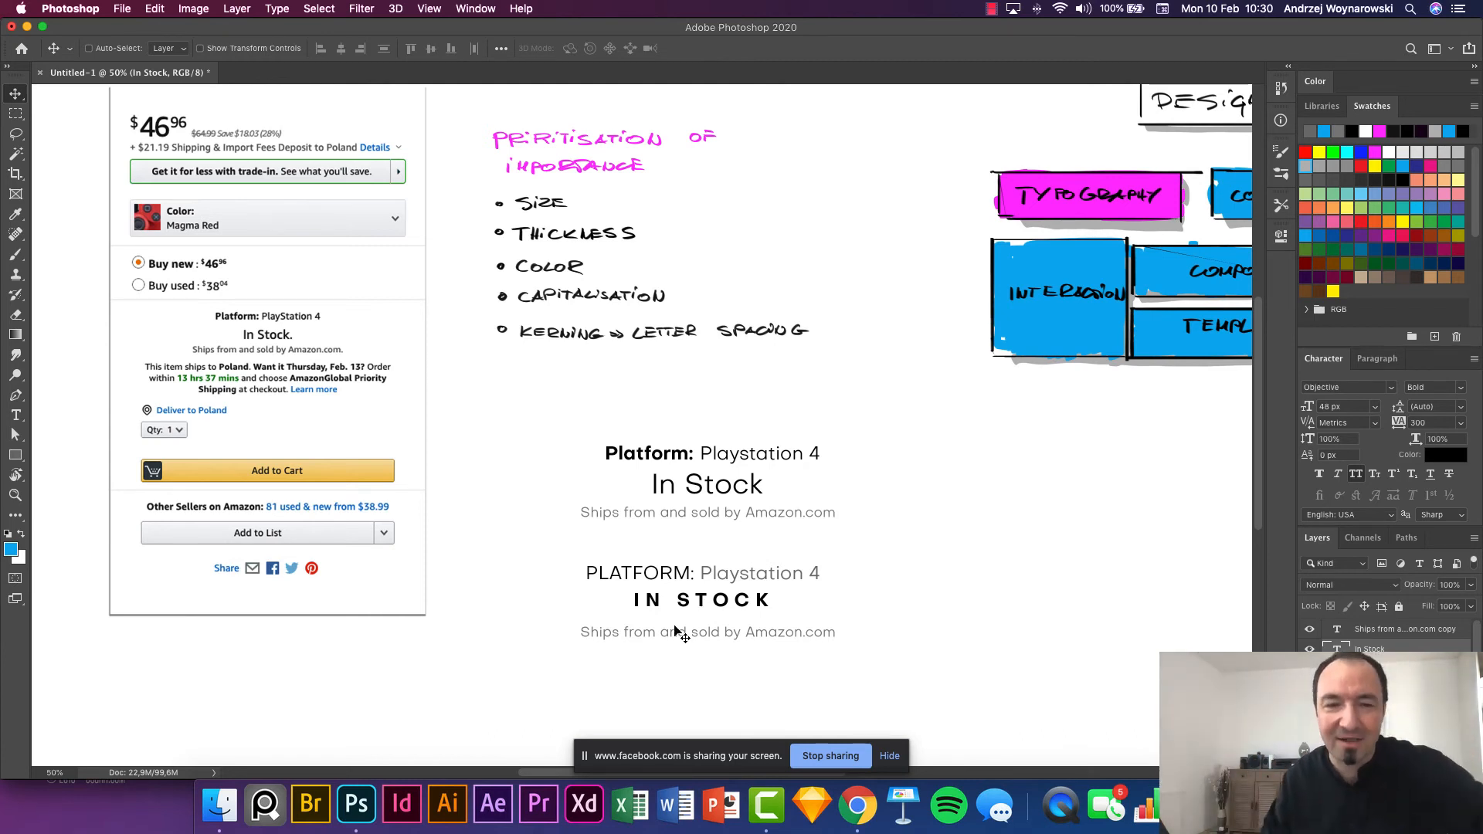
Move the lower block's "Ships from and sold by Amazon.com" line slightly up, closer to the "IN STOCK" text.
{"action": "left_click", "coordinate": [743, 638], "text": "super"}
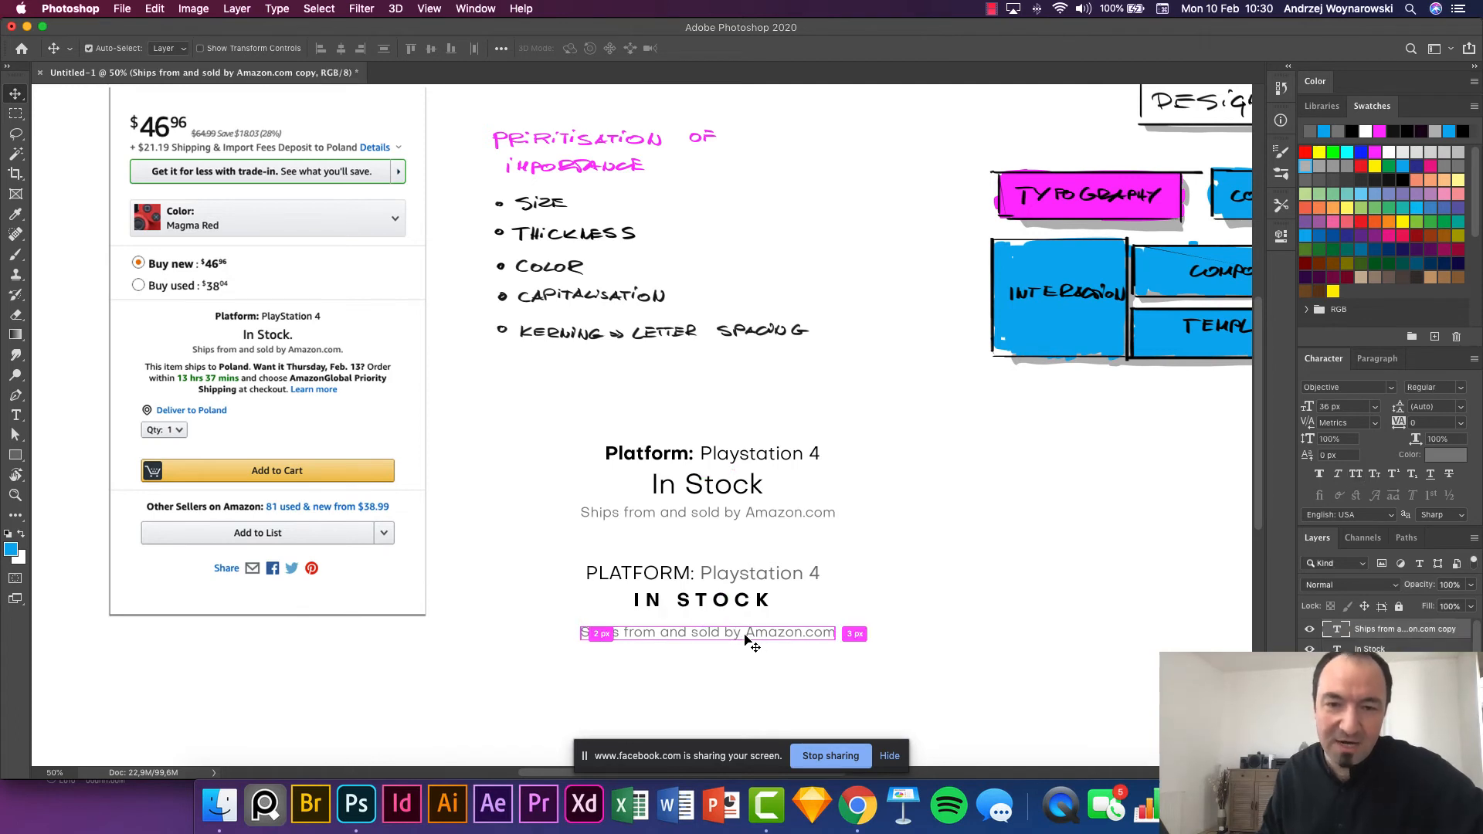
{"action": "key", "text": "Up"}
{"action": "key", "text": "Up"}
{"action": "key", "text": "Up"}
{"action": "key", "text": "Up"}
{"action": "key", "text": "Up"}
{"action": "key", "text": "Up"}
{"action": "key", "text": "Up"}
{"action": "key", "text": "Up"}
{"action": "key", "text": "Up"}
{"action": "key", "text": "Up"}
{"action": "key", "text": "Up"}
{"action": "key", "text": "Up"}
{"action": "key", "text": "Up"}
{"action": "key", "text": "Up"}
{"action": "key", "text": "Up"}
{"action": "key", "text": "Up"}
{"action": "key", "text": "Up"}
{"action": "key", "text": "Up"}
{"action": "key", "text": "Up"}
{"action": "key", "text": "Up"}
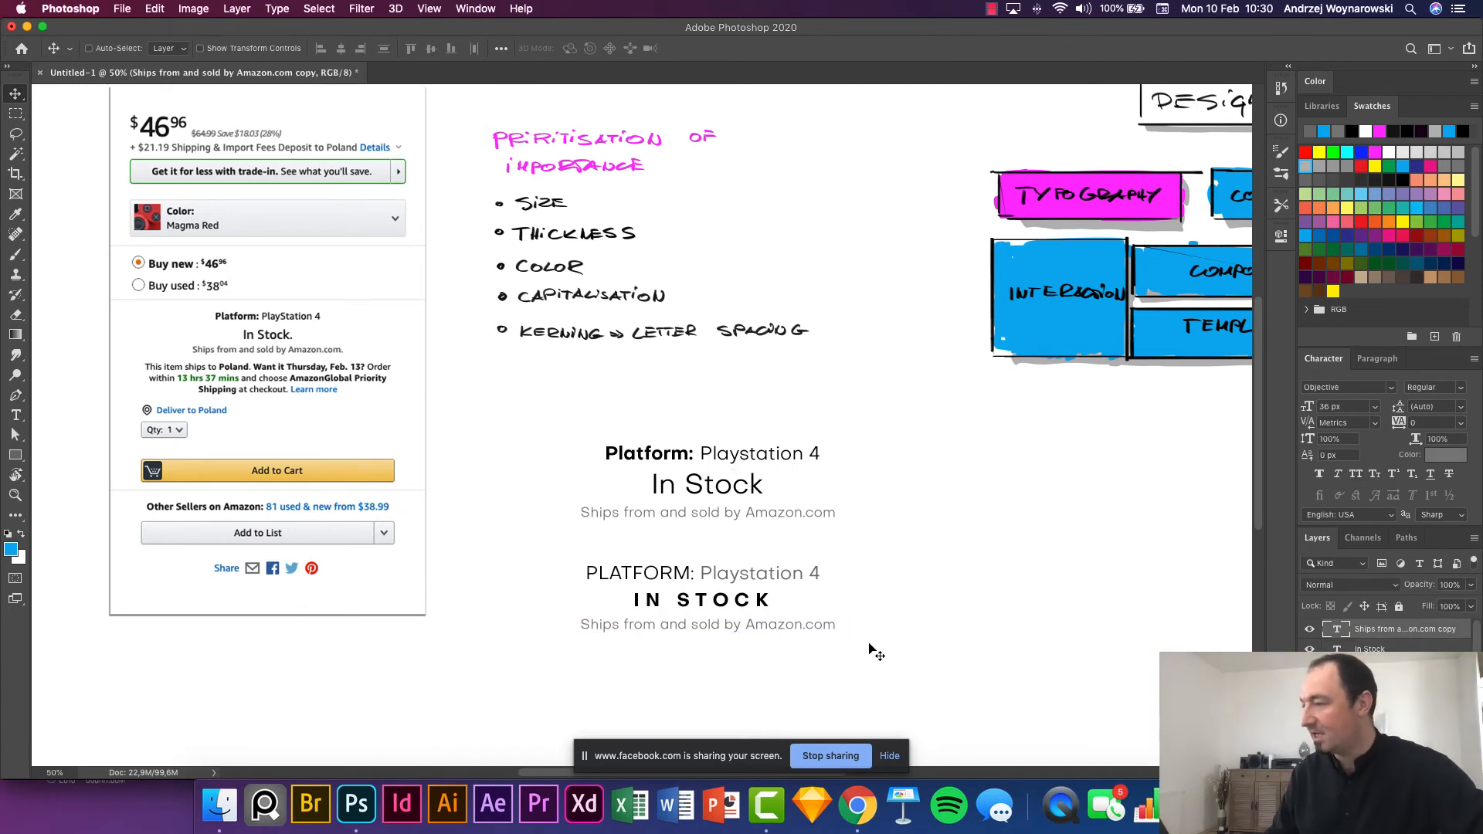
{"action": "key", "text": "shift+Down"}
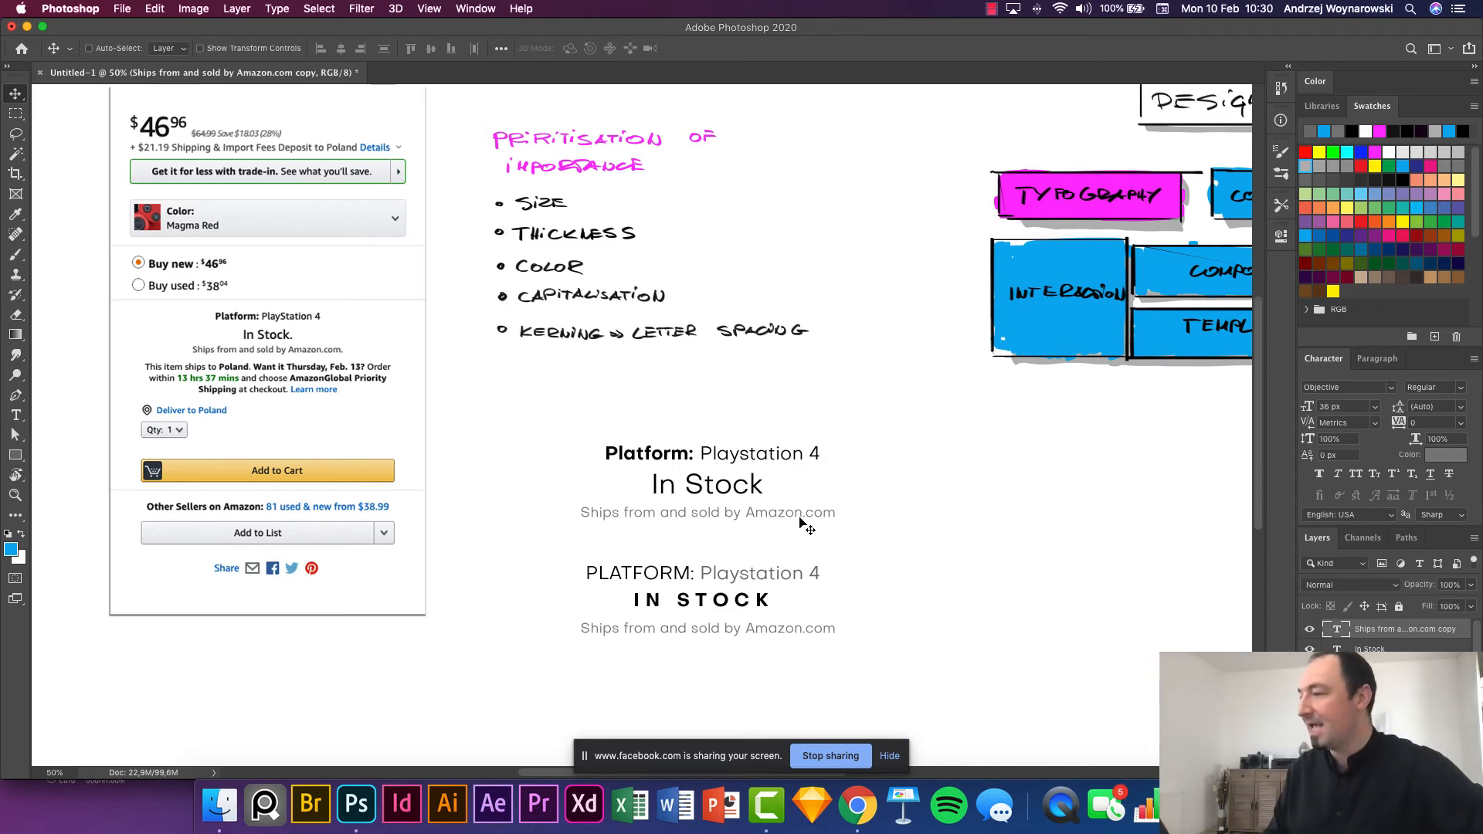
Apply all caps to the lower block's "Ships from and sold by Amazon.com" line.
{"action": "key", "text": "super"}
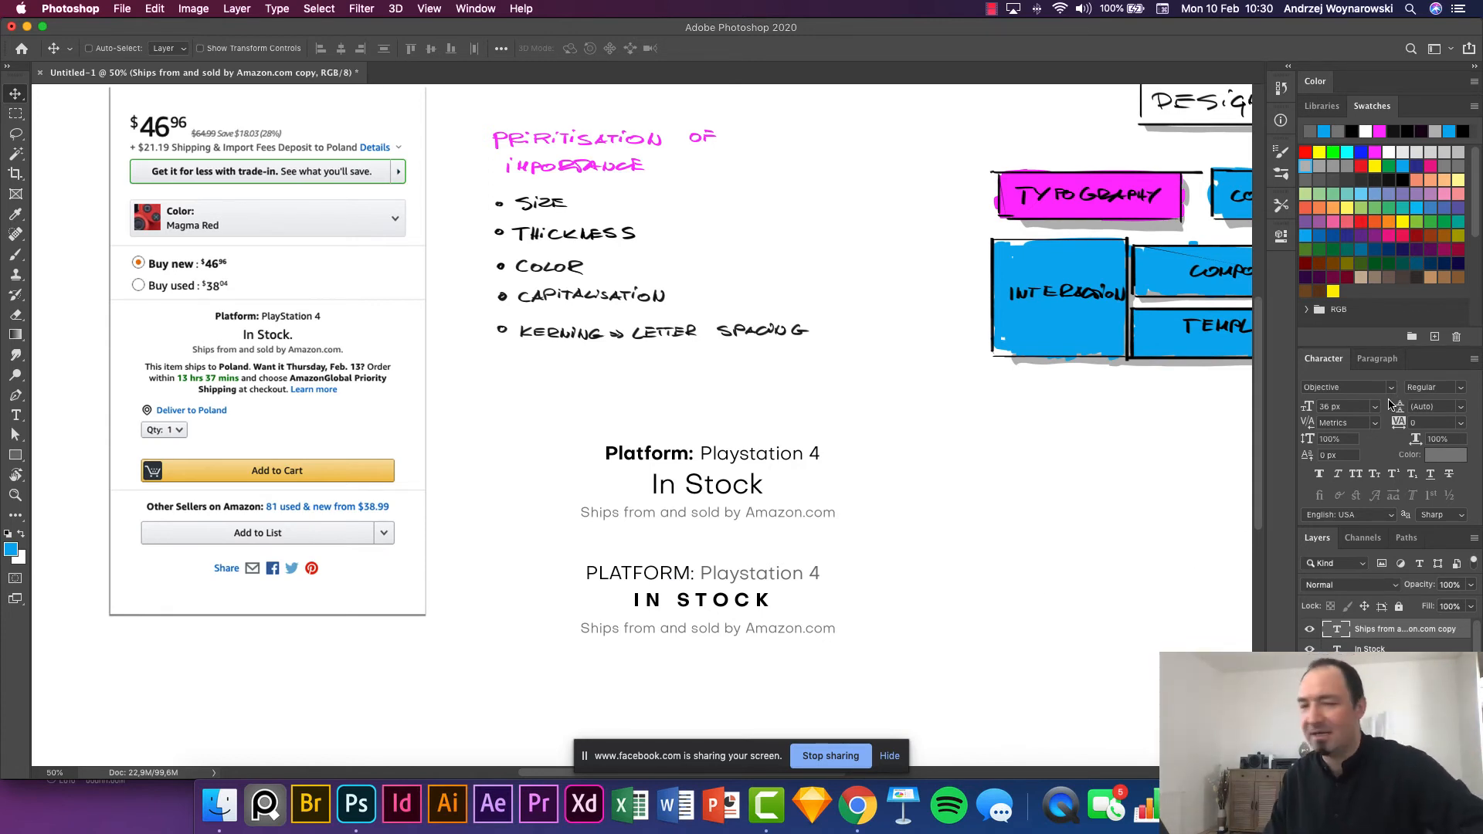
{"action": "left_click", "coordinate": [1355, 475]}
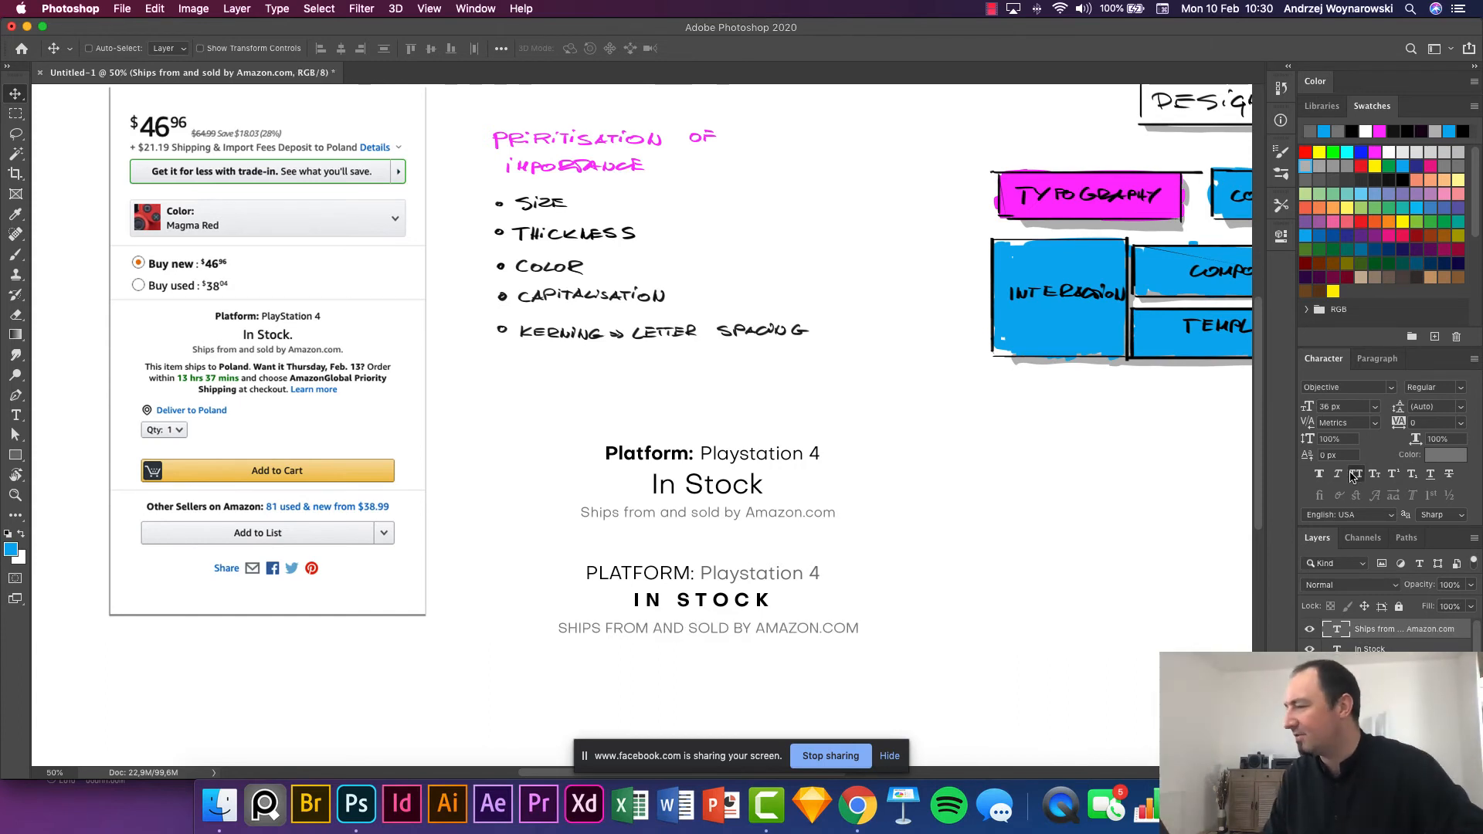
Nudge the lower block's "Ships from and sold by Amazon.com" line up and remove its all caps.
{"action": "key", "text": "shift+Up"}
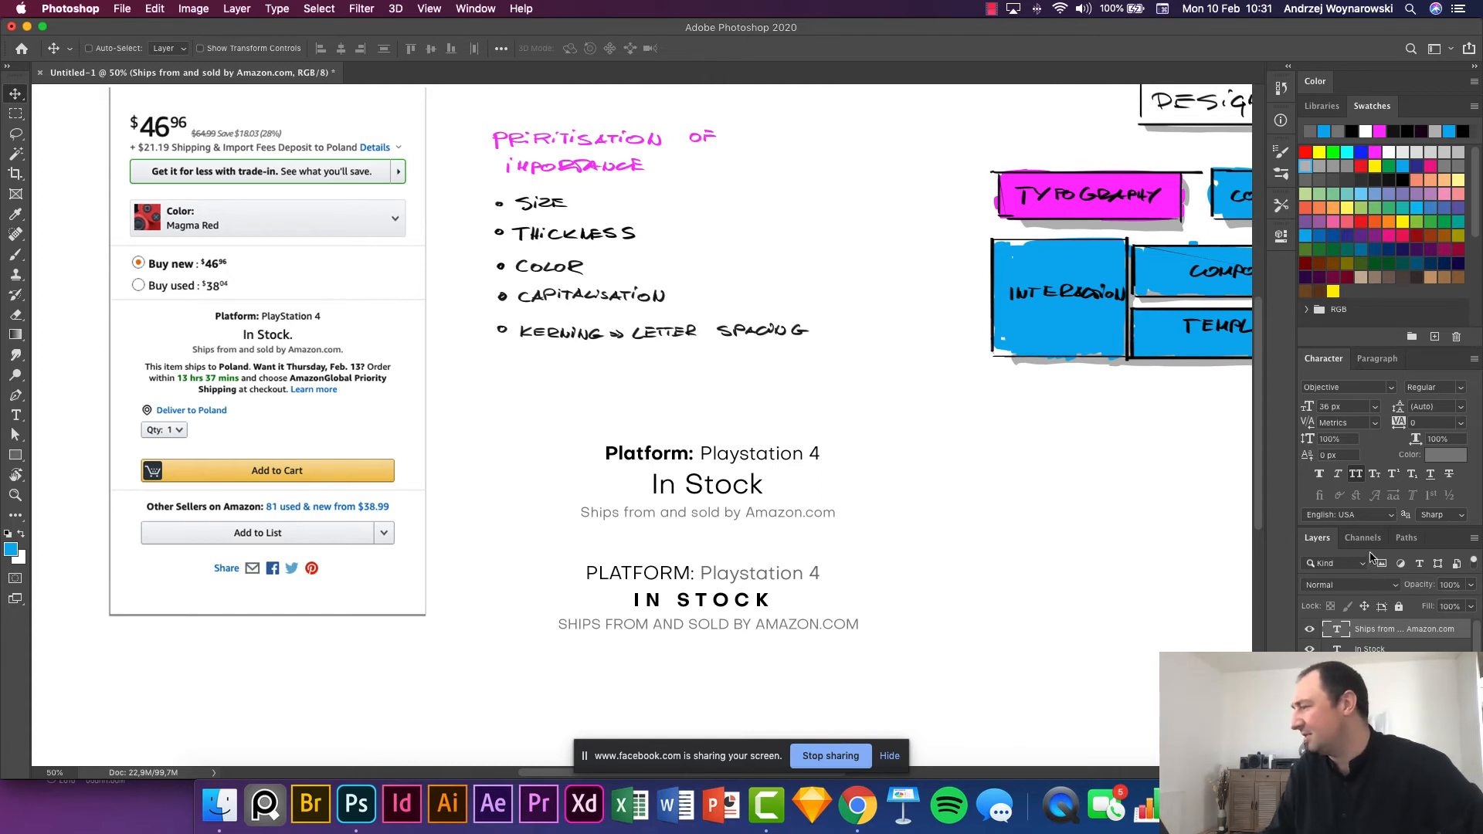
{"action": "left_click", "coordinate": [1349, 479]}
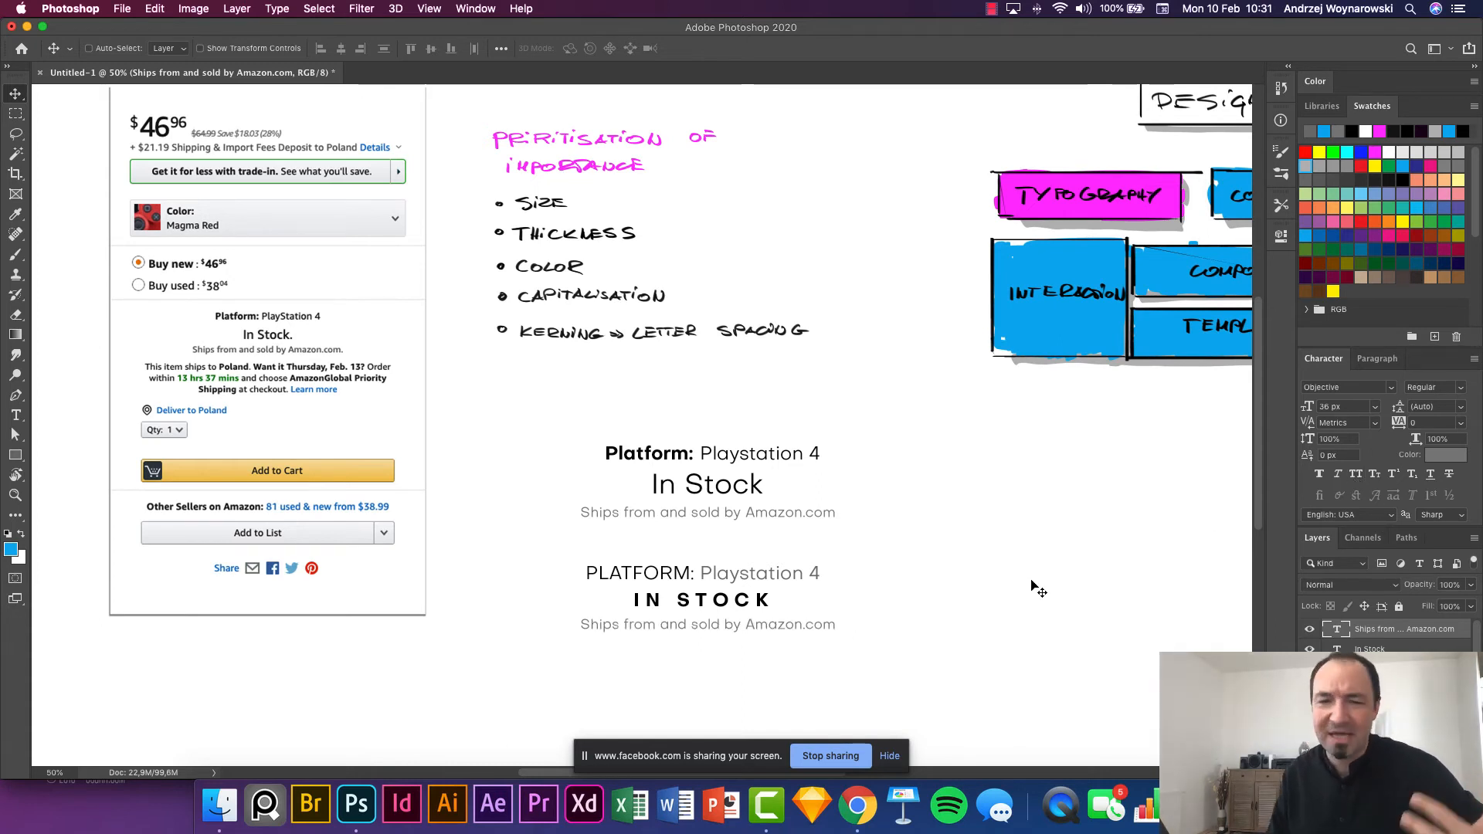
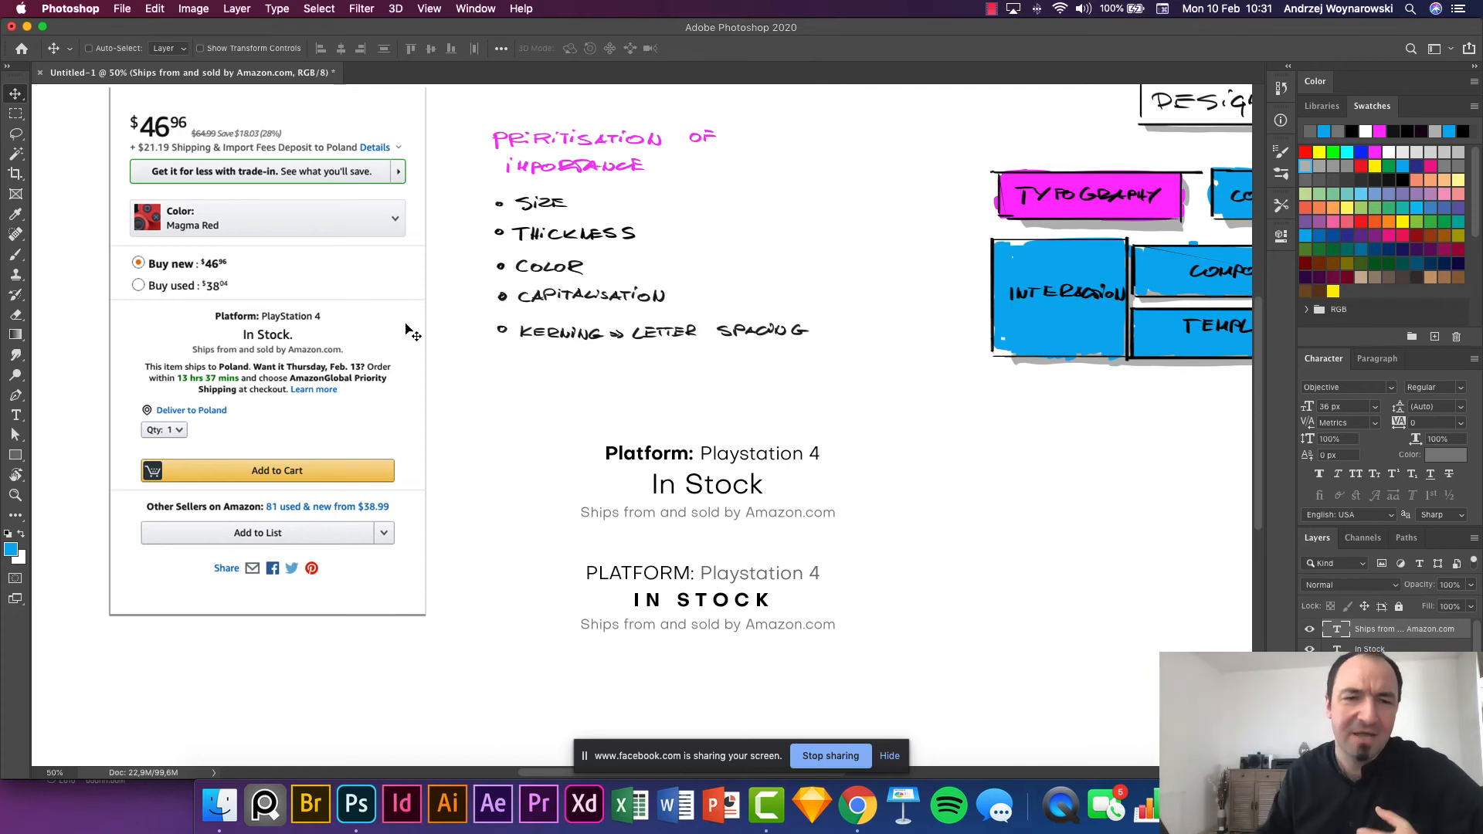
{"action": "left_click_drag", "start_coordinate": [384, 231], "coordinate": [384, 244]}
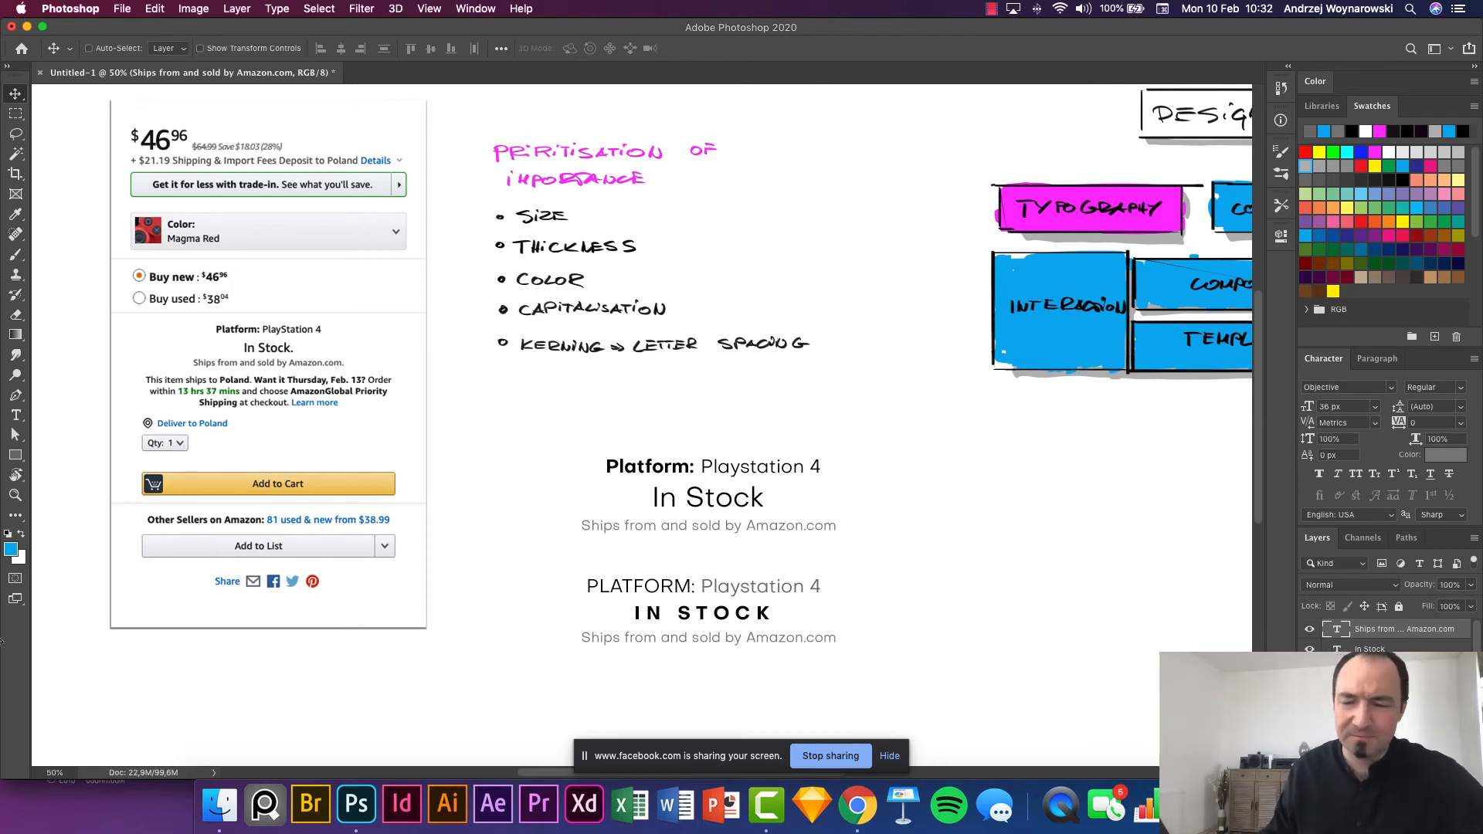
Duplicate the lower block's "PLATFORM:" and "IN STOCK" texts into the empty area beside the block.
{"action": "left_click", "coordinate": [666, 590], "text": "super"}
{"action": "scroll", "coordinate": [673, 594], "scroll_direction": "down", "scroll_amount": 1}
{"action": "scroll", "coordinate": [673, 594], "scroll_direction": "left", "scroll_amount": 1}
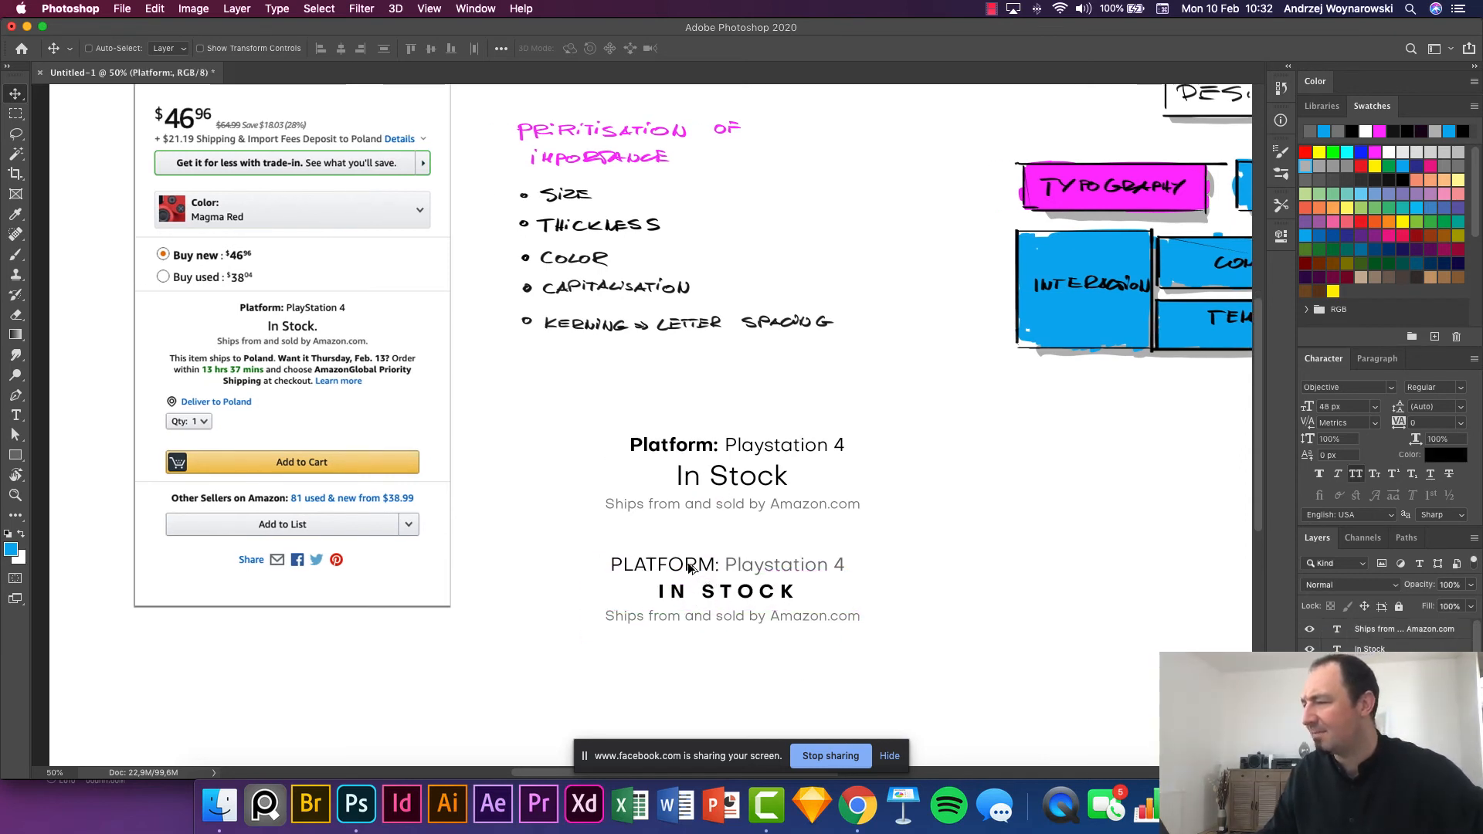
{"action": "left_click_drag", "start_coordinate": [690, 568], "coordinate": [1046, 511]}
{"action": "left_click", "coordinate": [748, 591], "text": "super"}
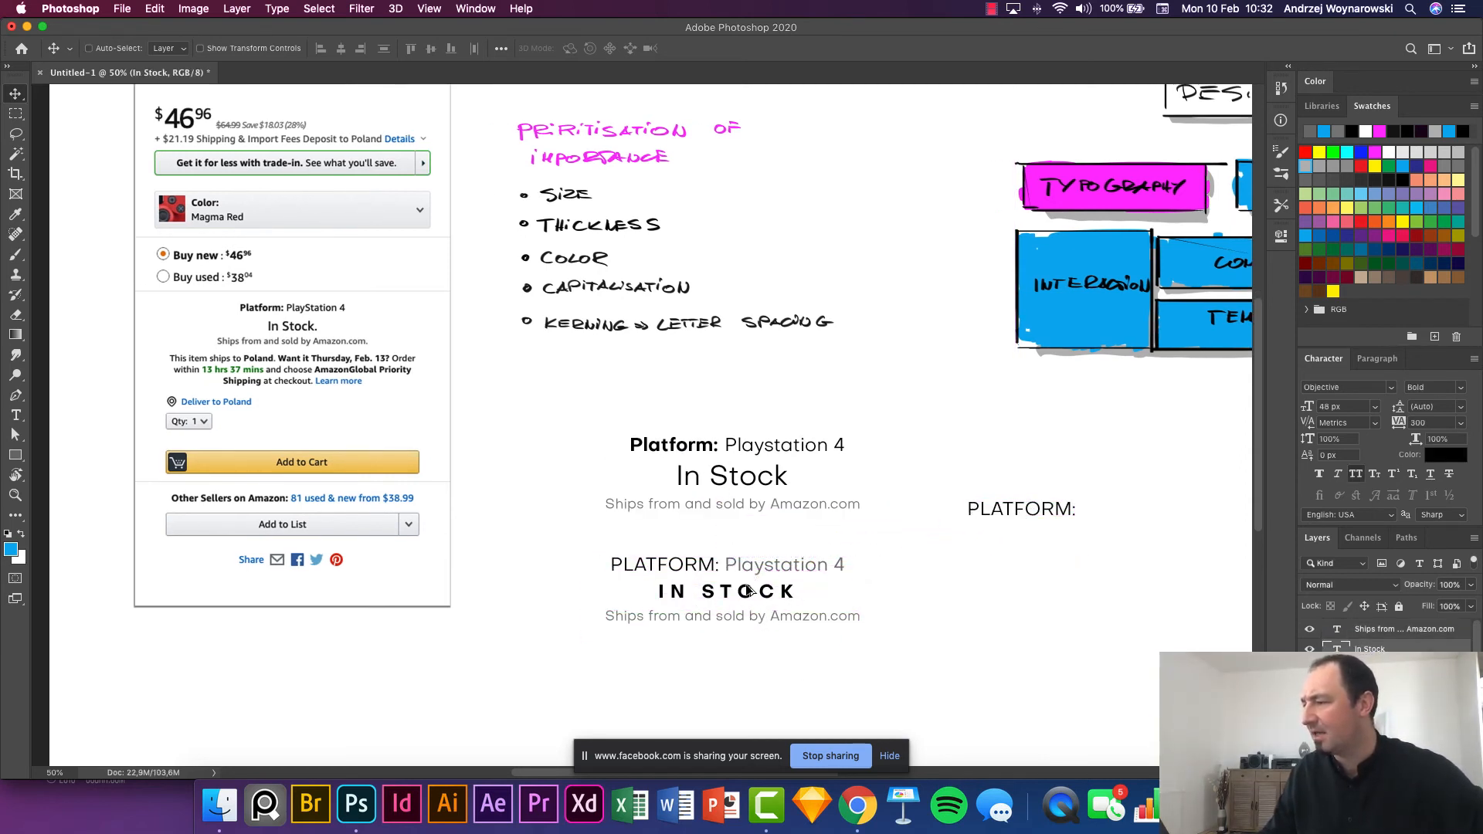
{"action": "left_click_drag", "start_coordinate": [749, 591], "coordinate": [1004, 545]}
Replace the copied "PLATFORM:" text with "46 96" and delete the space so it reads "4696".
{"action": "double_click", "coordinate": [944, 540]}
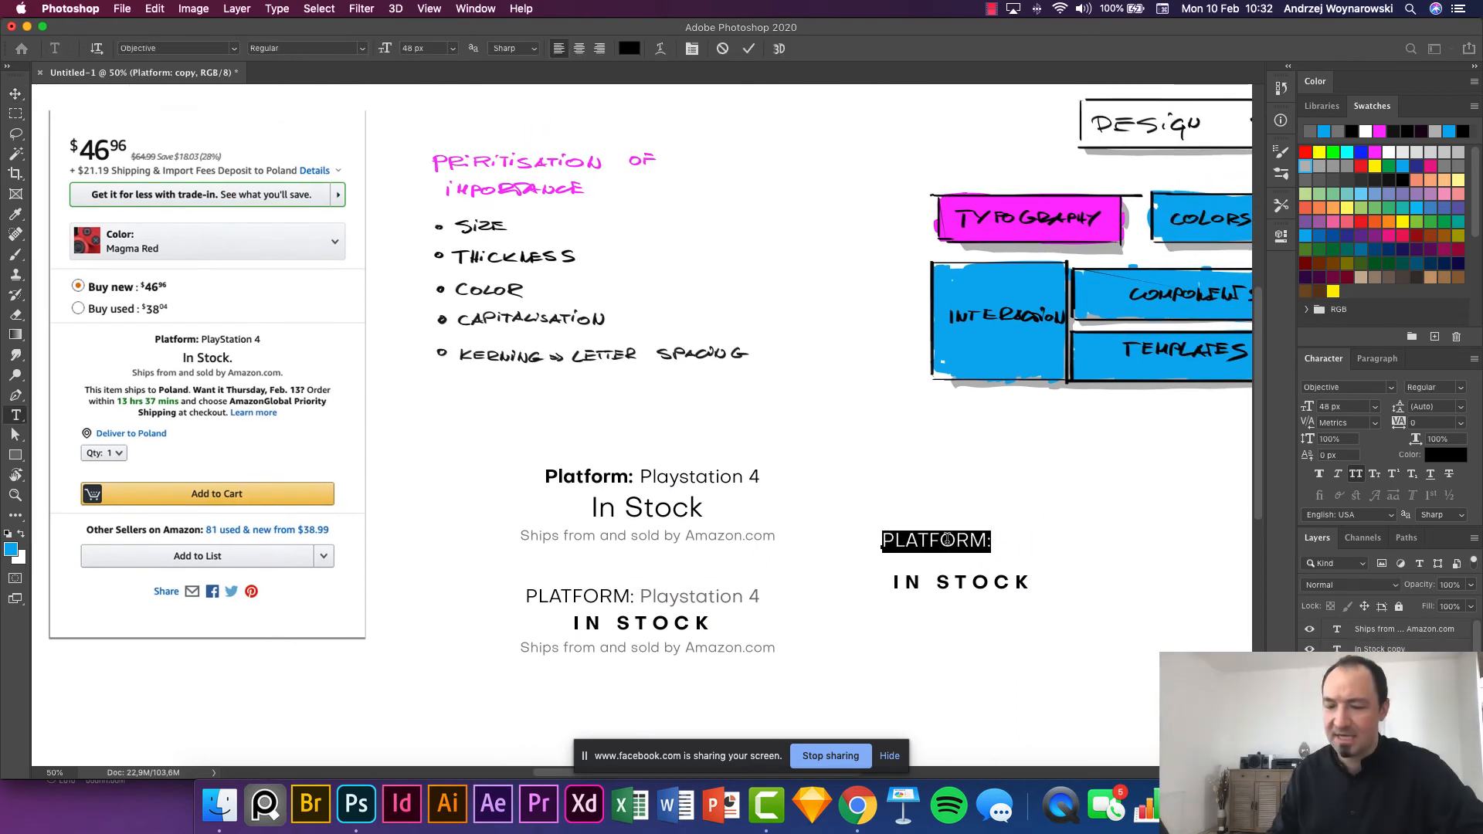
{"action": "type", "text": "46"}
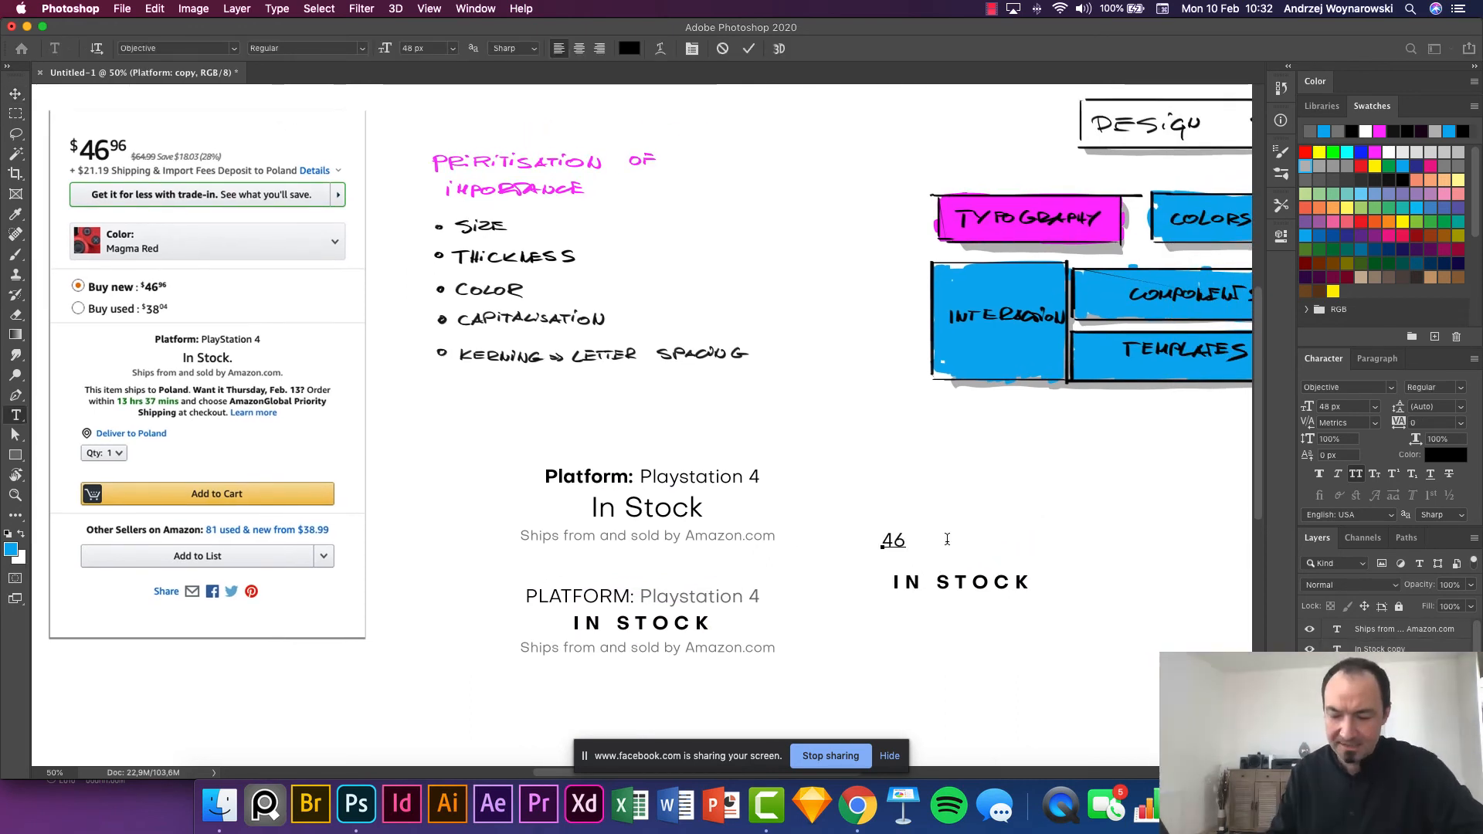
{"action": "type", "text": " 96"}
{"action": "key", "text": "super+Return"}
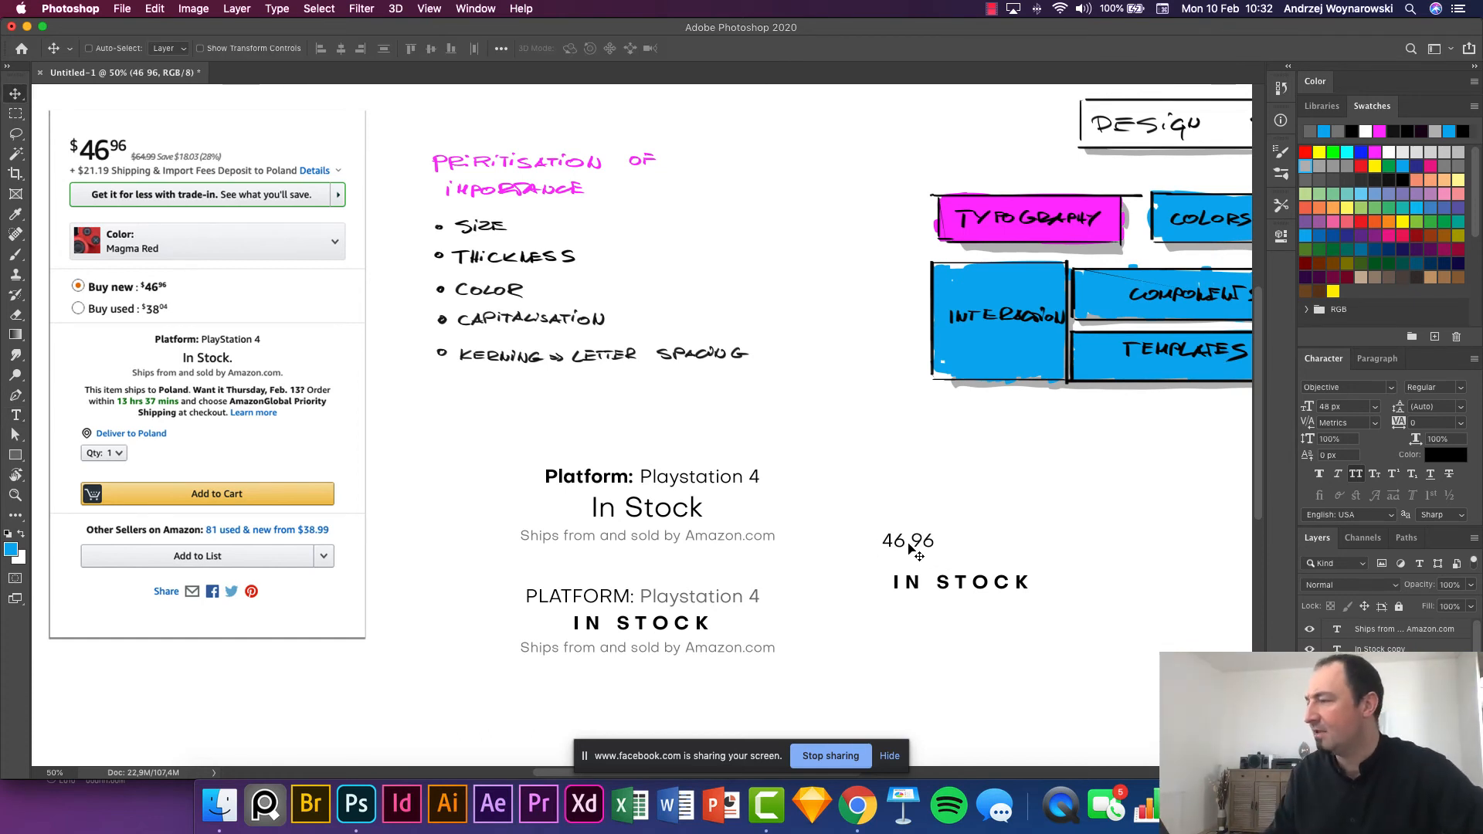
{"action": "double_click", "coordinate": [910, 546]}
{"action": "left_click", "coordinate": [913, 541]}
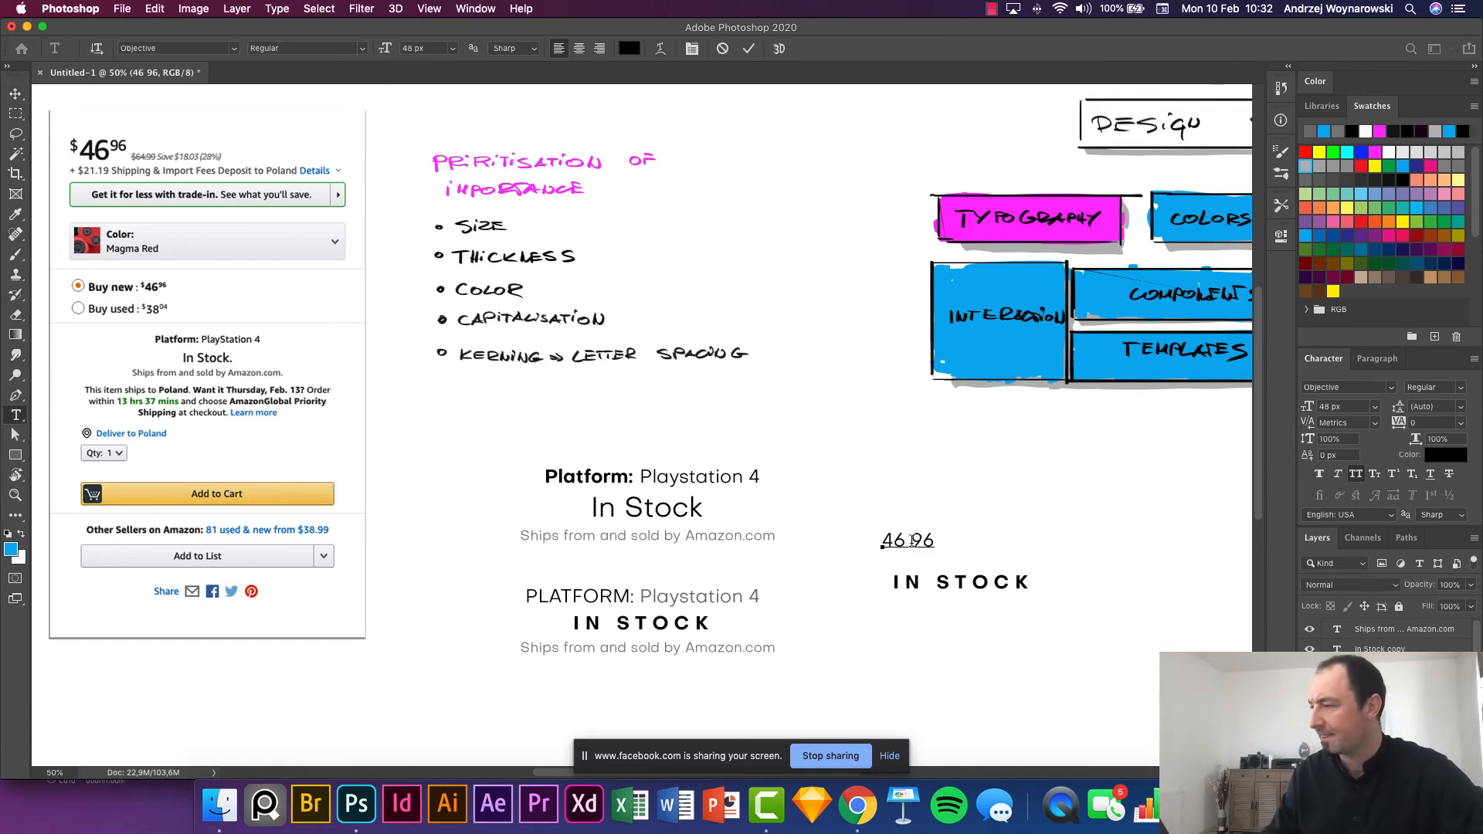
{"action": "key", "text": "BackSpace"}
{"action": "scroll", "coordinate": [901, 541], "scroll_direction": "left", "scroll_amount": 2}
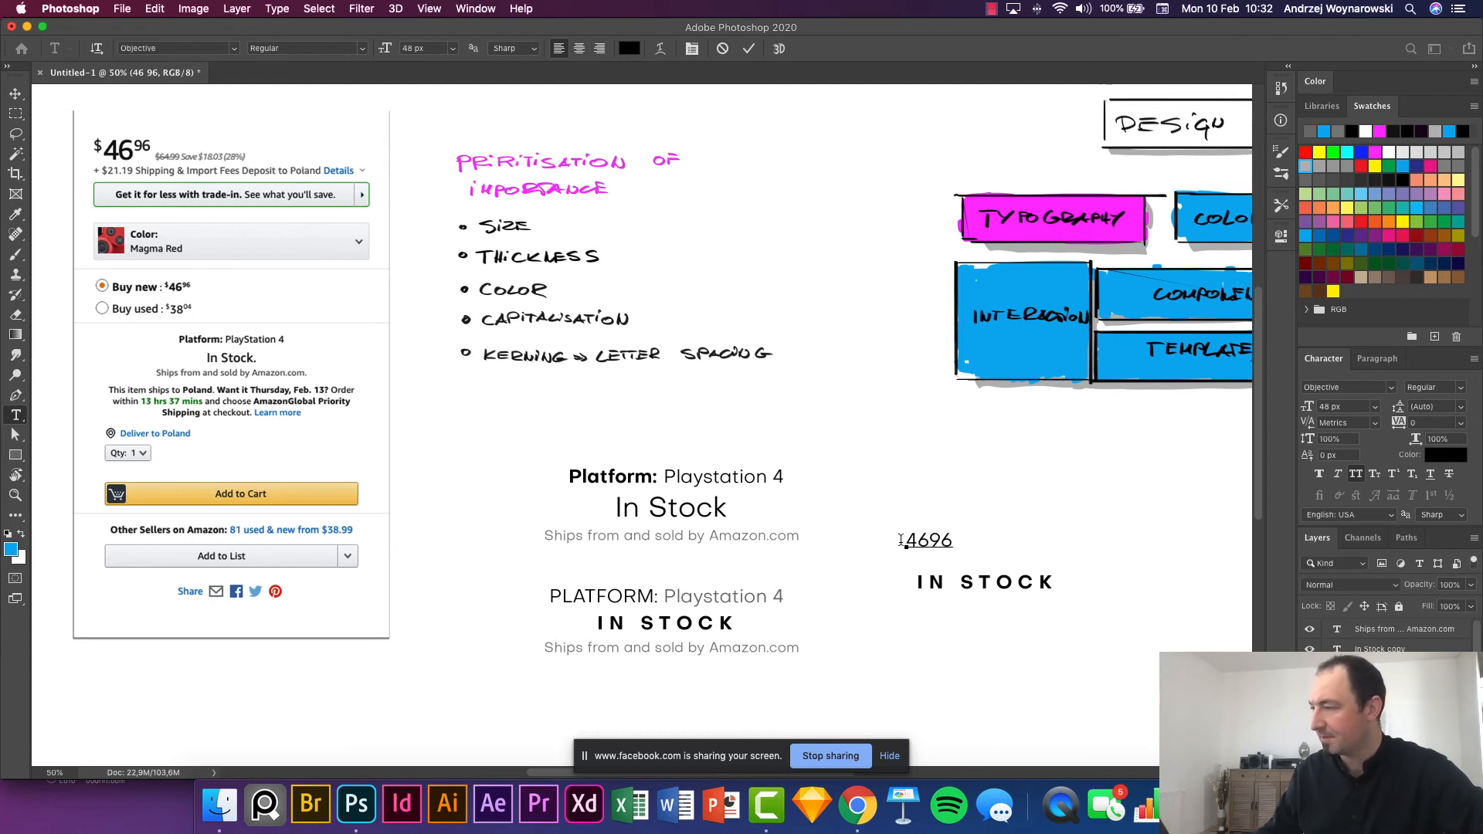
{"action": "key", "text": "Escape"}
{"action": "key", "text": "v"}
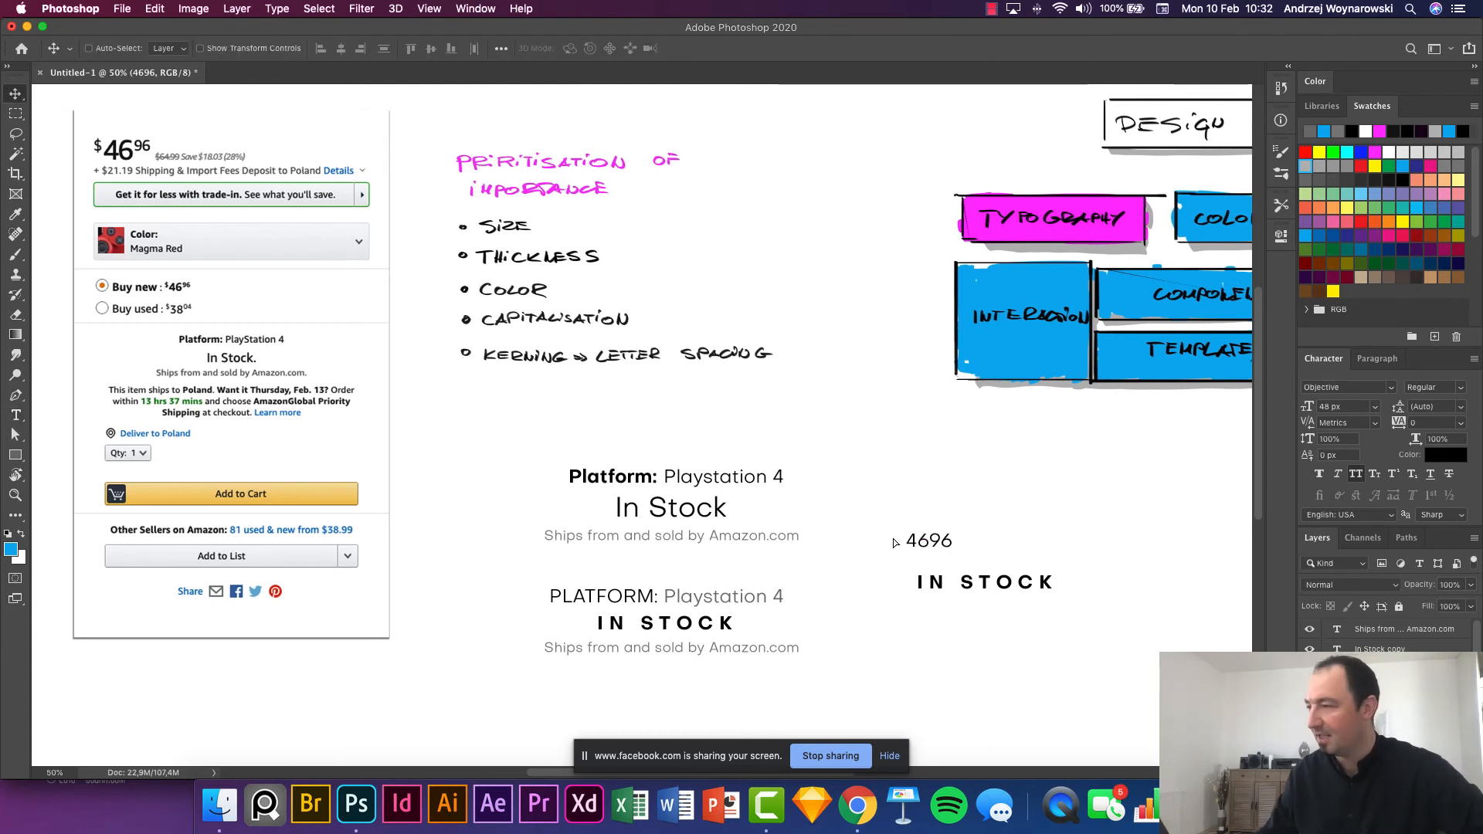
Place duplicates of the "4696" text on both sides of it and change the one before it to "$".
{"action": "left_click_drag", "start_coordinate": [929, 543], "coordinate": [1078, 547]}
{"action": "key", "text": "t"}
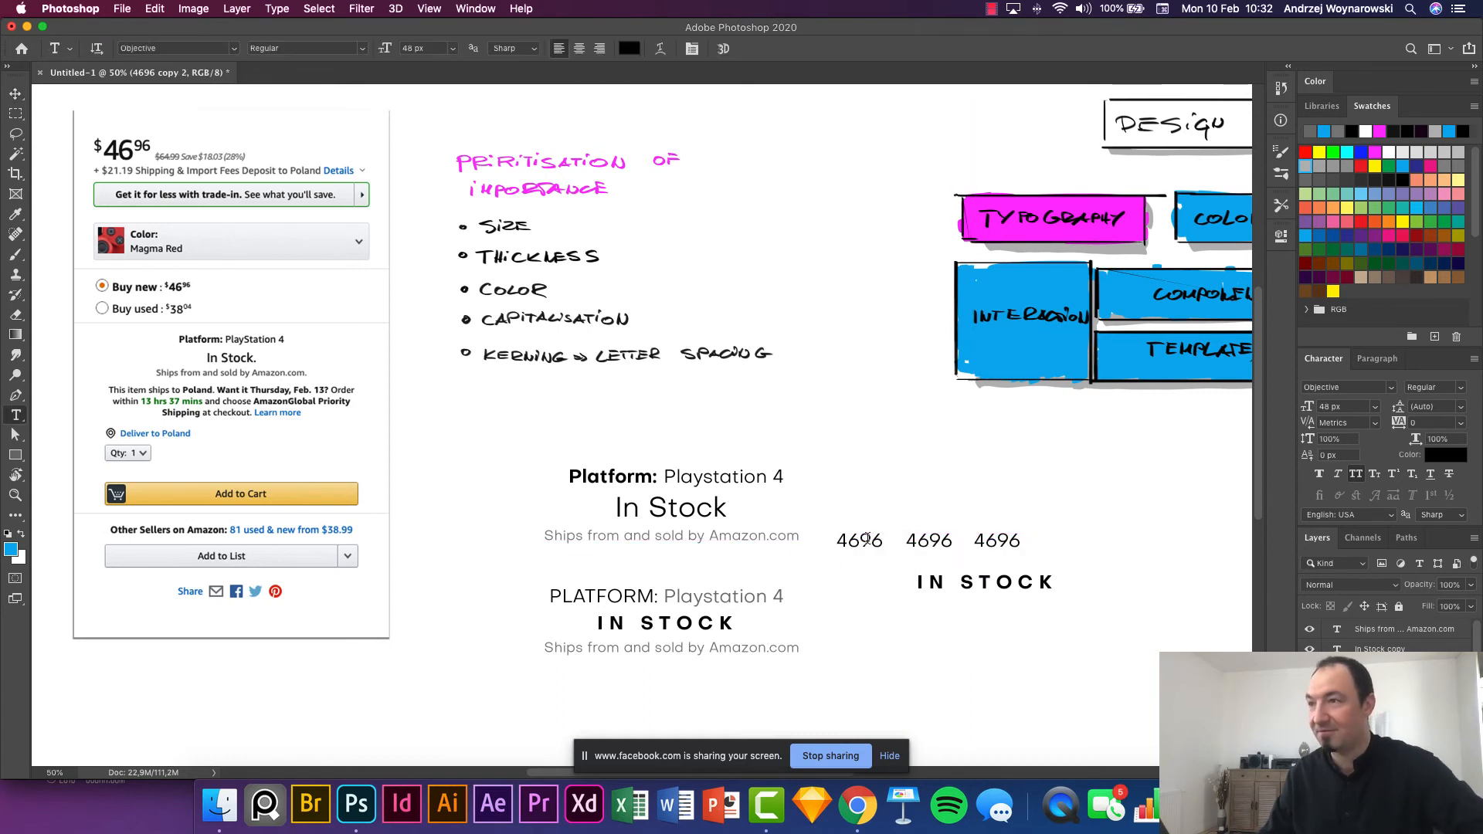
{"action": "double_click", "coordinate": [855, 541]}
{"action": "type", "text": "$"}
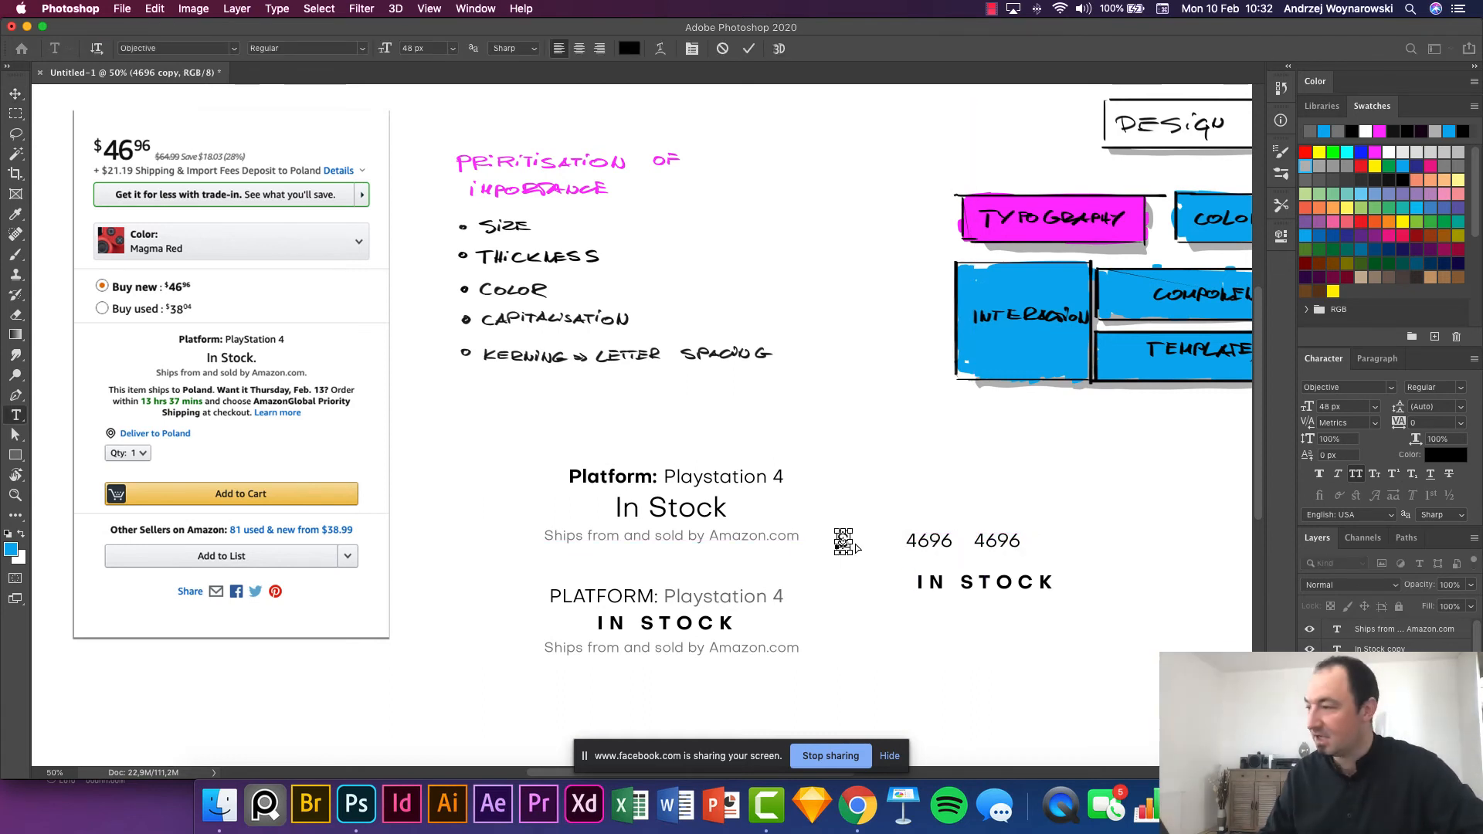
{"action": "scroll", "coordinate": [994, 541], "scroll_direction": "down", "scroll_amount": 1}
{"action": "left_click", "coordinate": [995, 537]}
{"action": "key", "text": "Escape"}
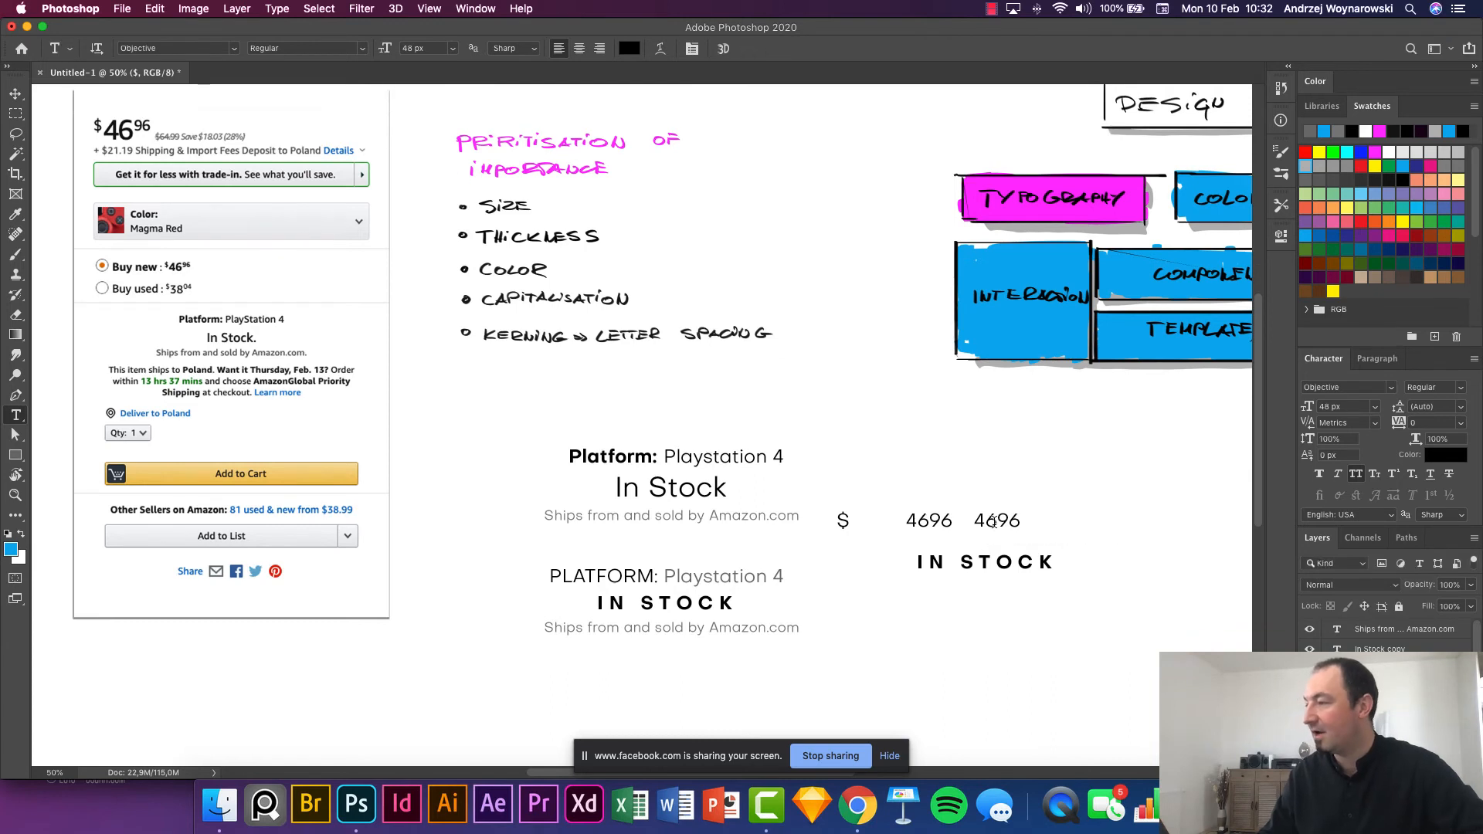
Change the last "4696" text to "96" and the middle one to "46".
{"action": "double_click", "coordinate": [995, 520]}
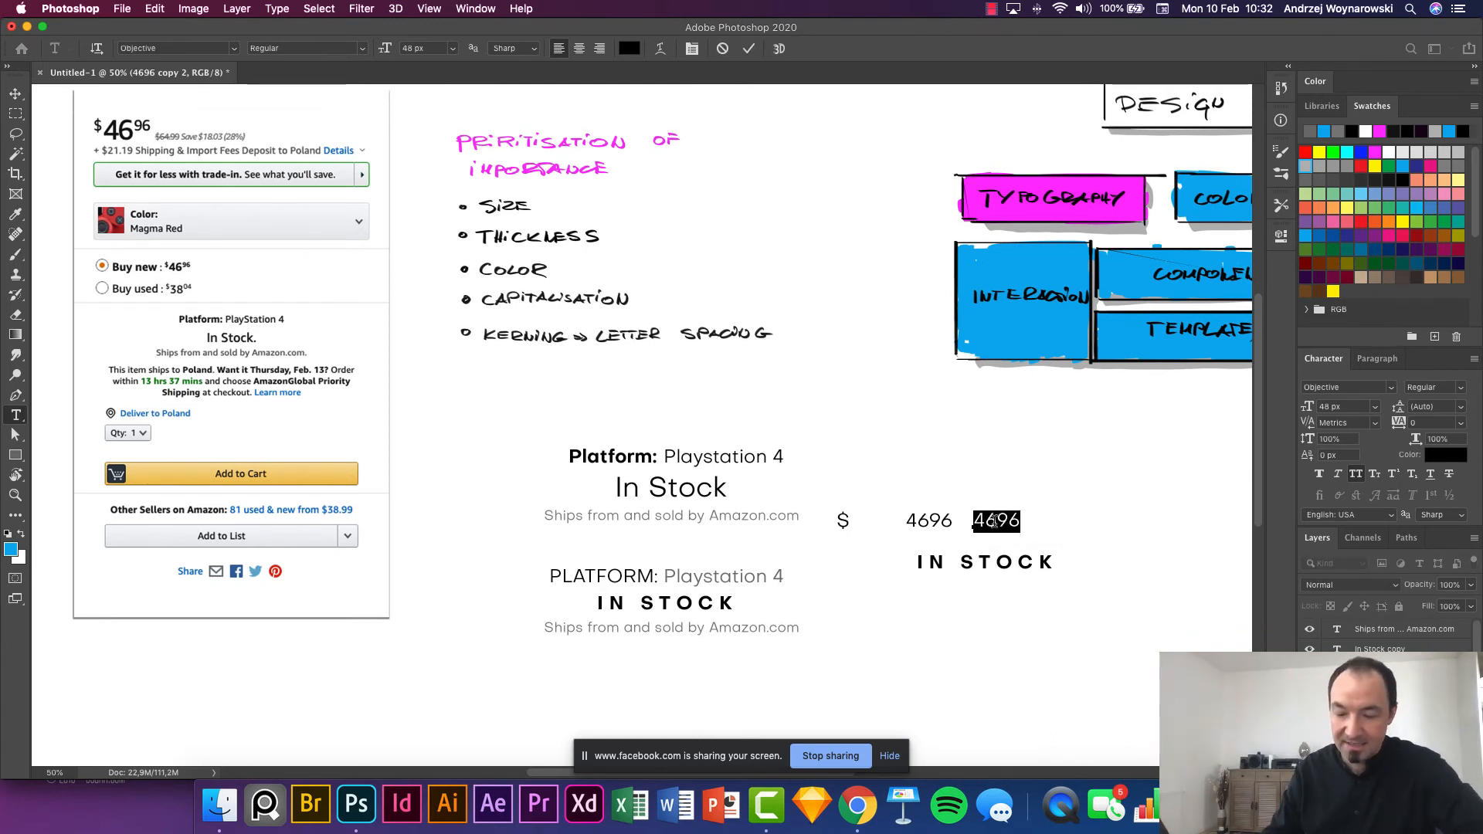
{"action": "type", "text": "96"}
{"action": "key", "text": "Escape"}
{"action": "double_click", "coordinate": [935, 520]}
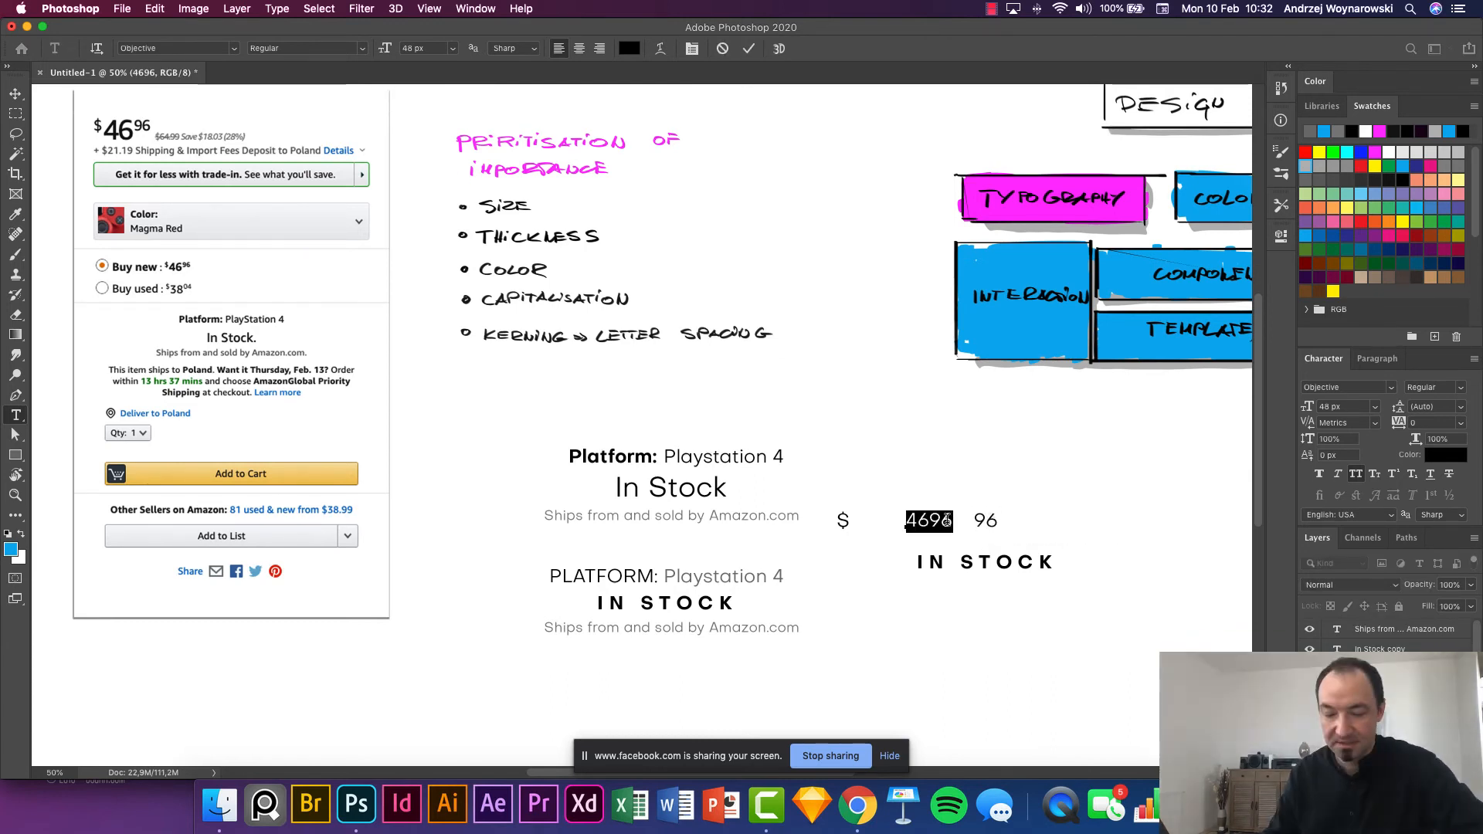
{"action": "type", "text": "46"}
{"action": "key", "text": "Escape"}
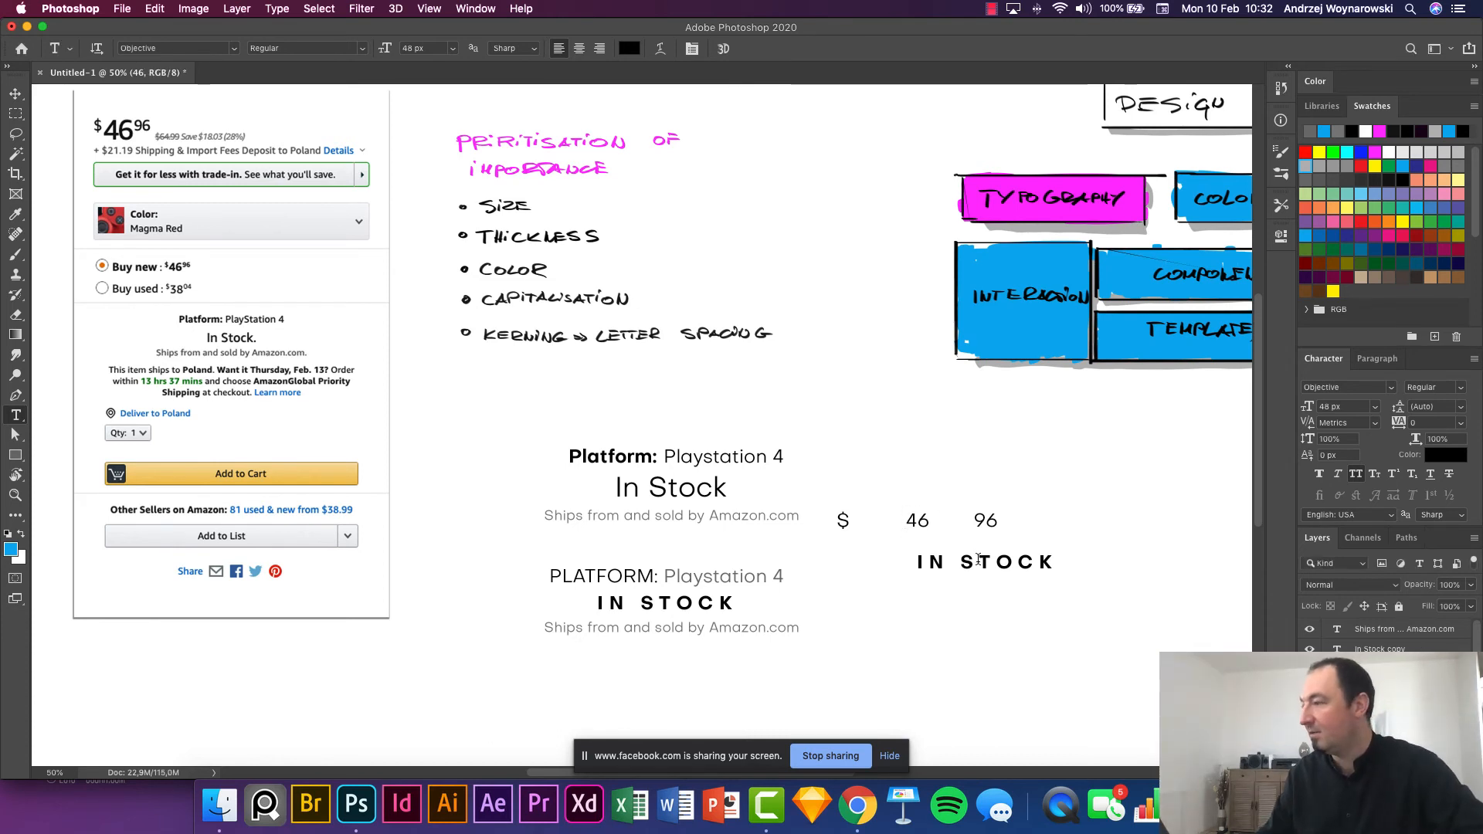
Replace the copied "IN STOCK" text with "+21.19 Shipping and Import Fees".
{"action": "triple_click", "coordinate": [988, 563]}
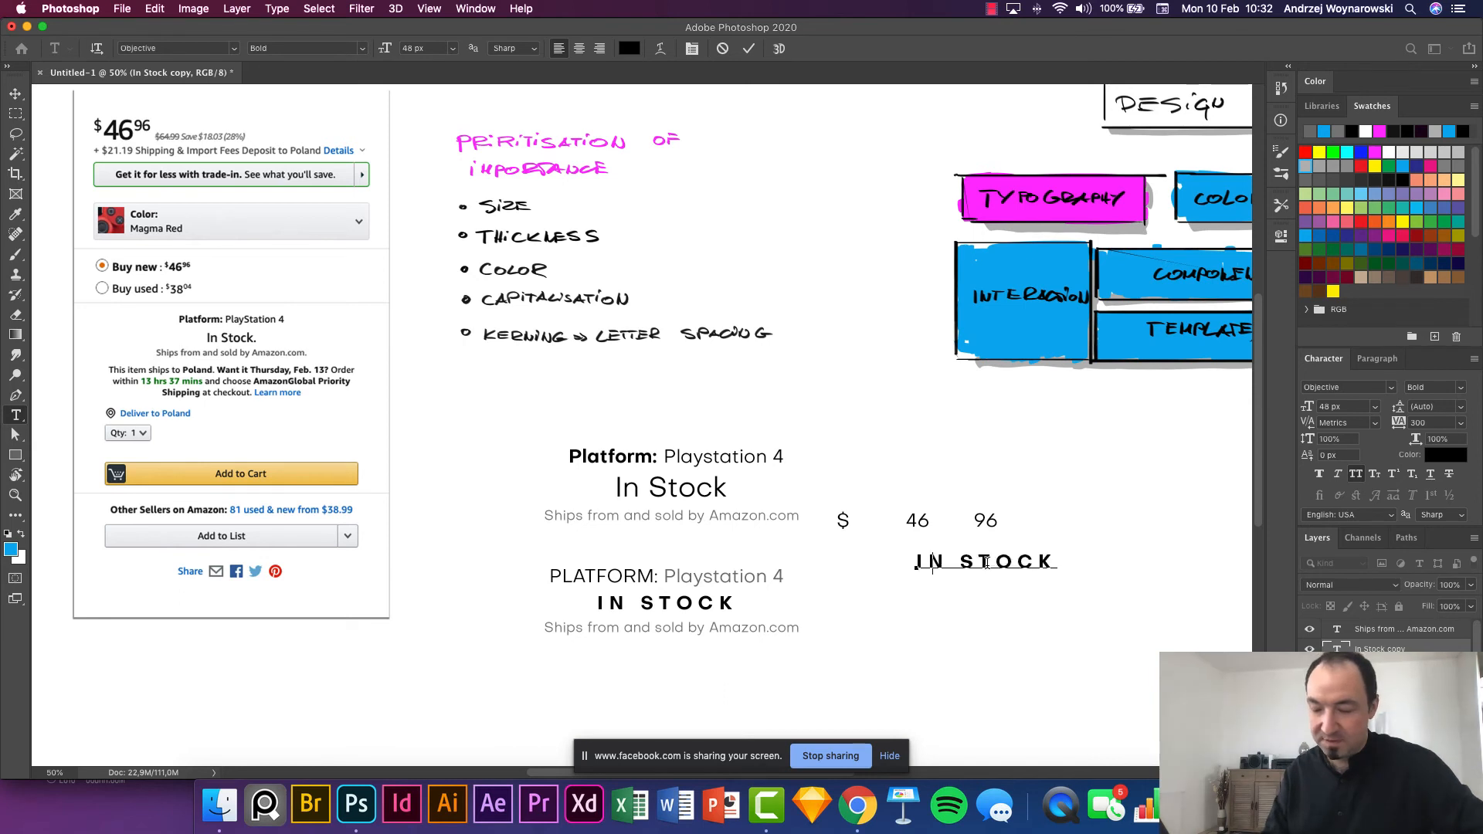
{"action": "type", "text": "+21.1"}
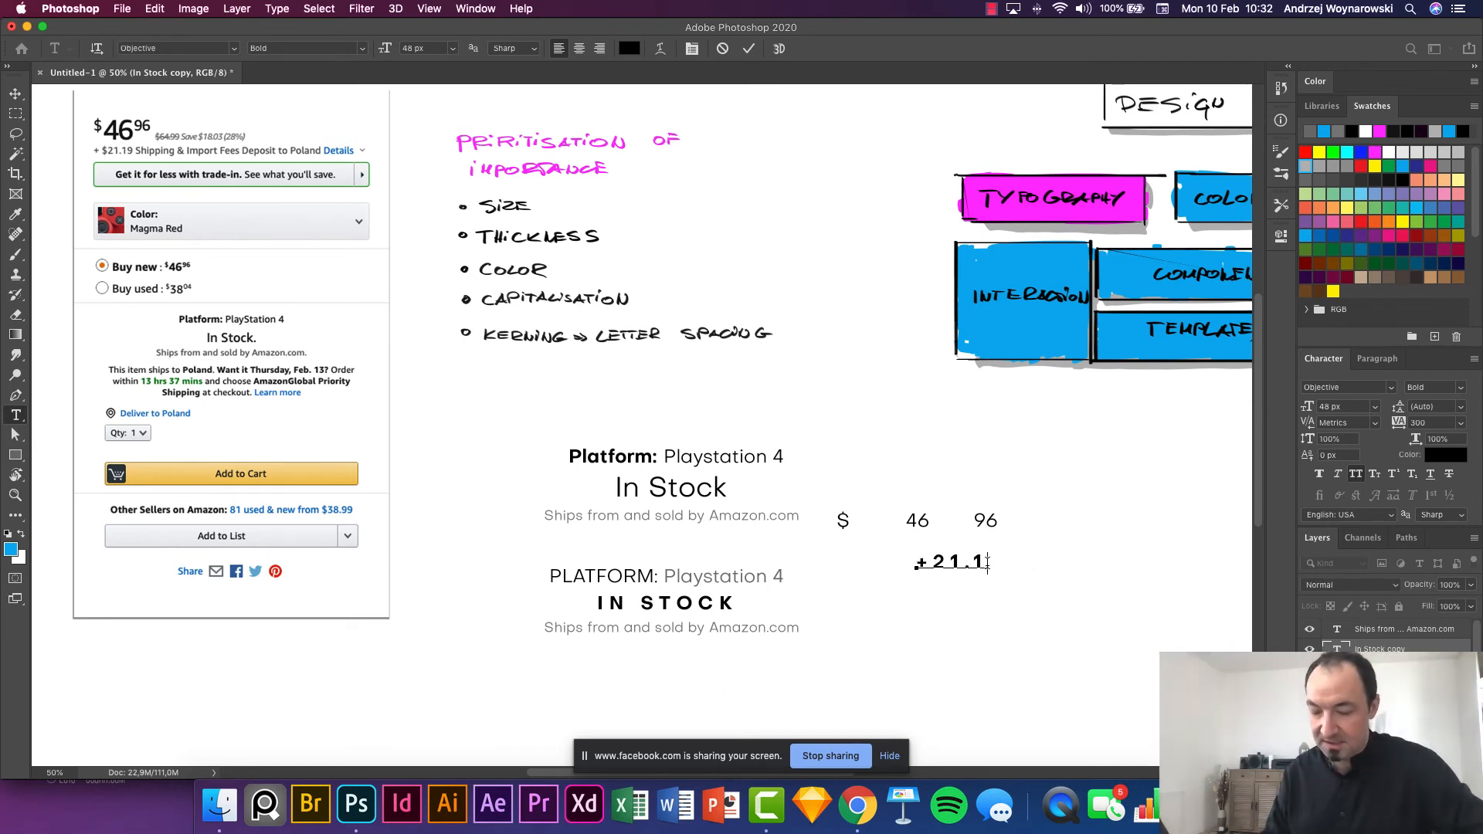
{"action": "type", "text": "9 SHIPPING AND "}
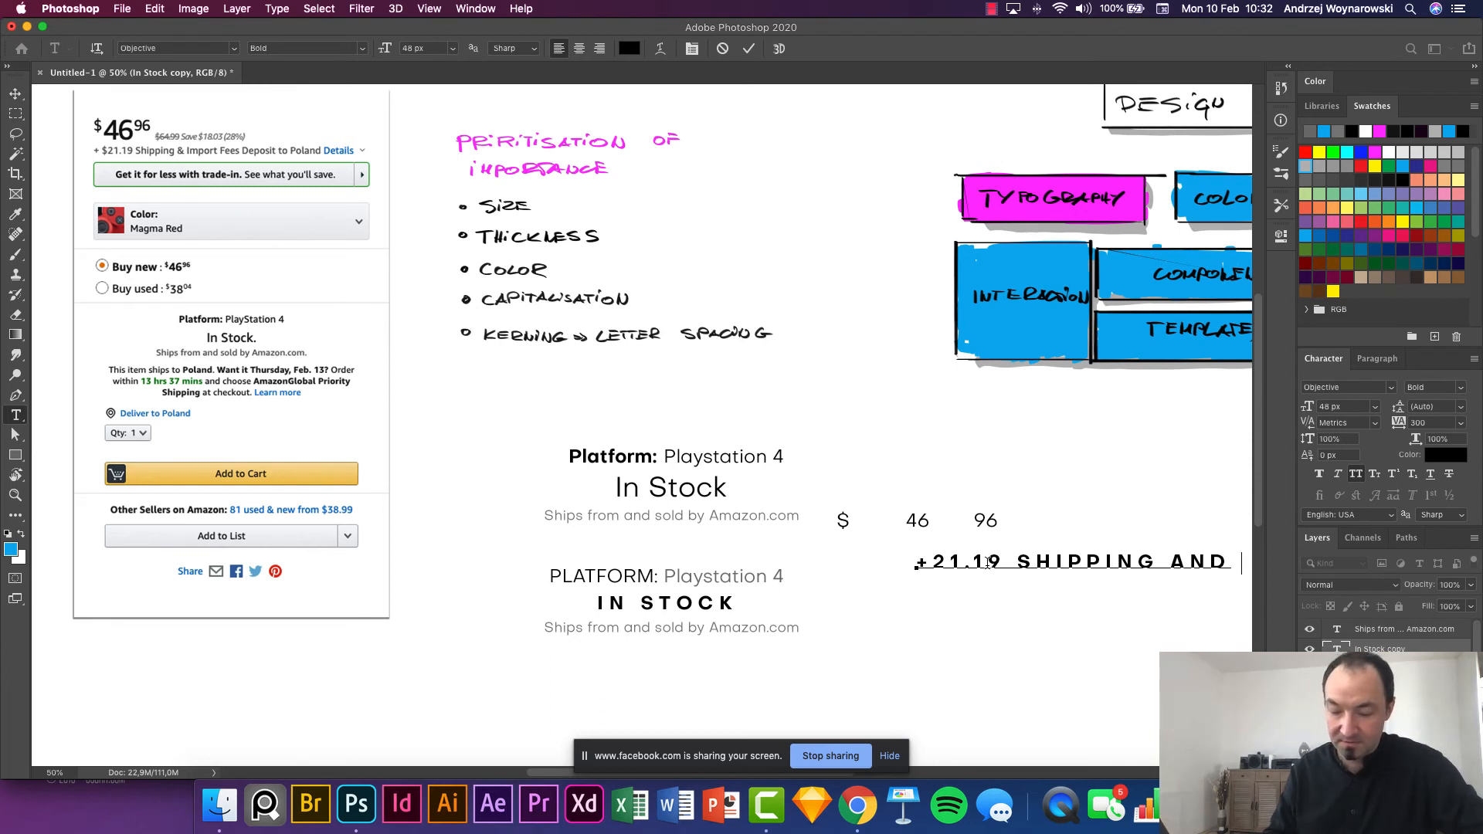
{"action": "type", "text": "I"}
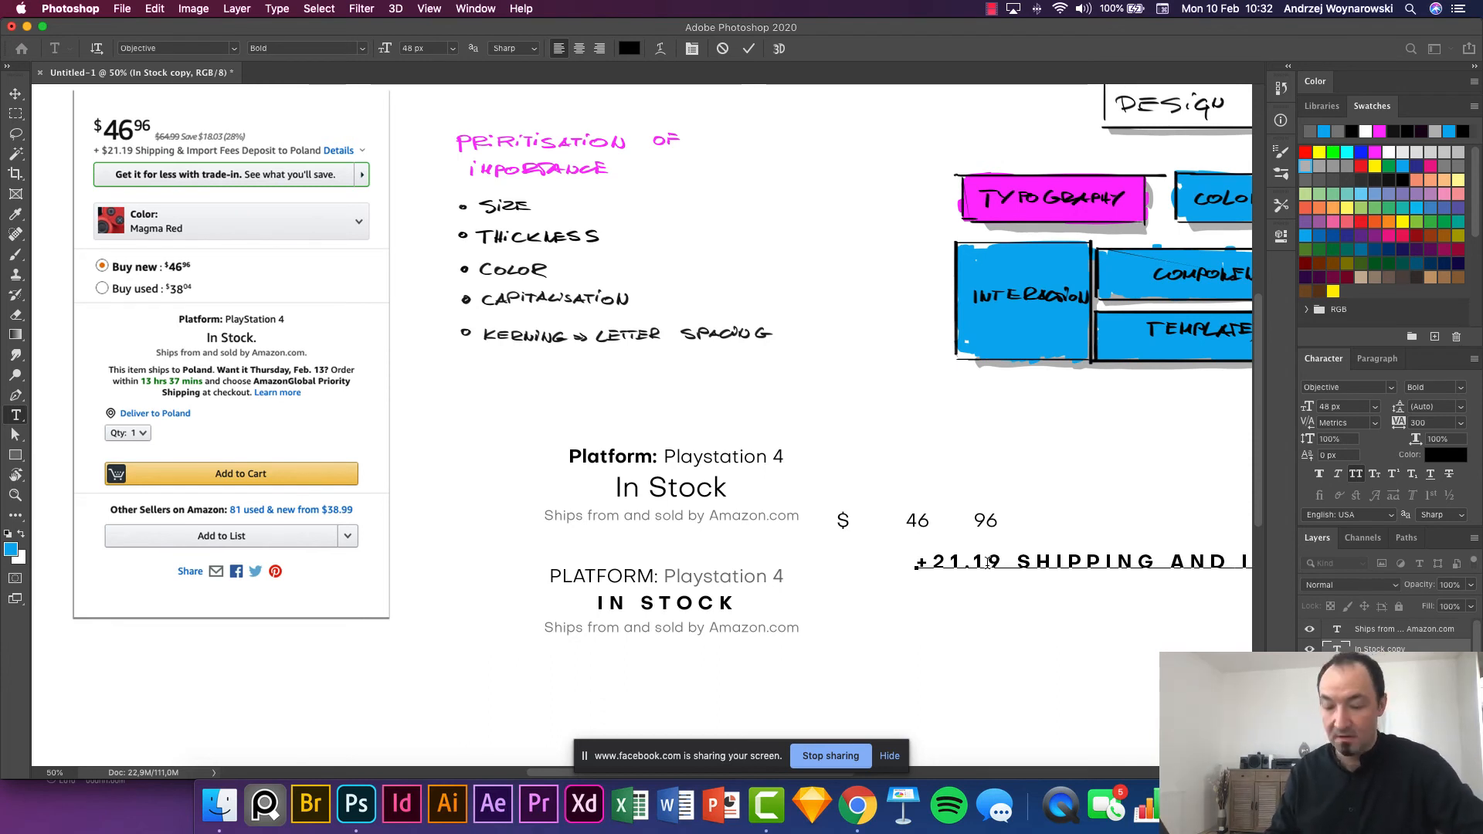
{"action": "key", "text": "Escape"}
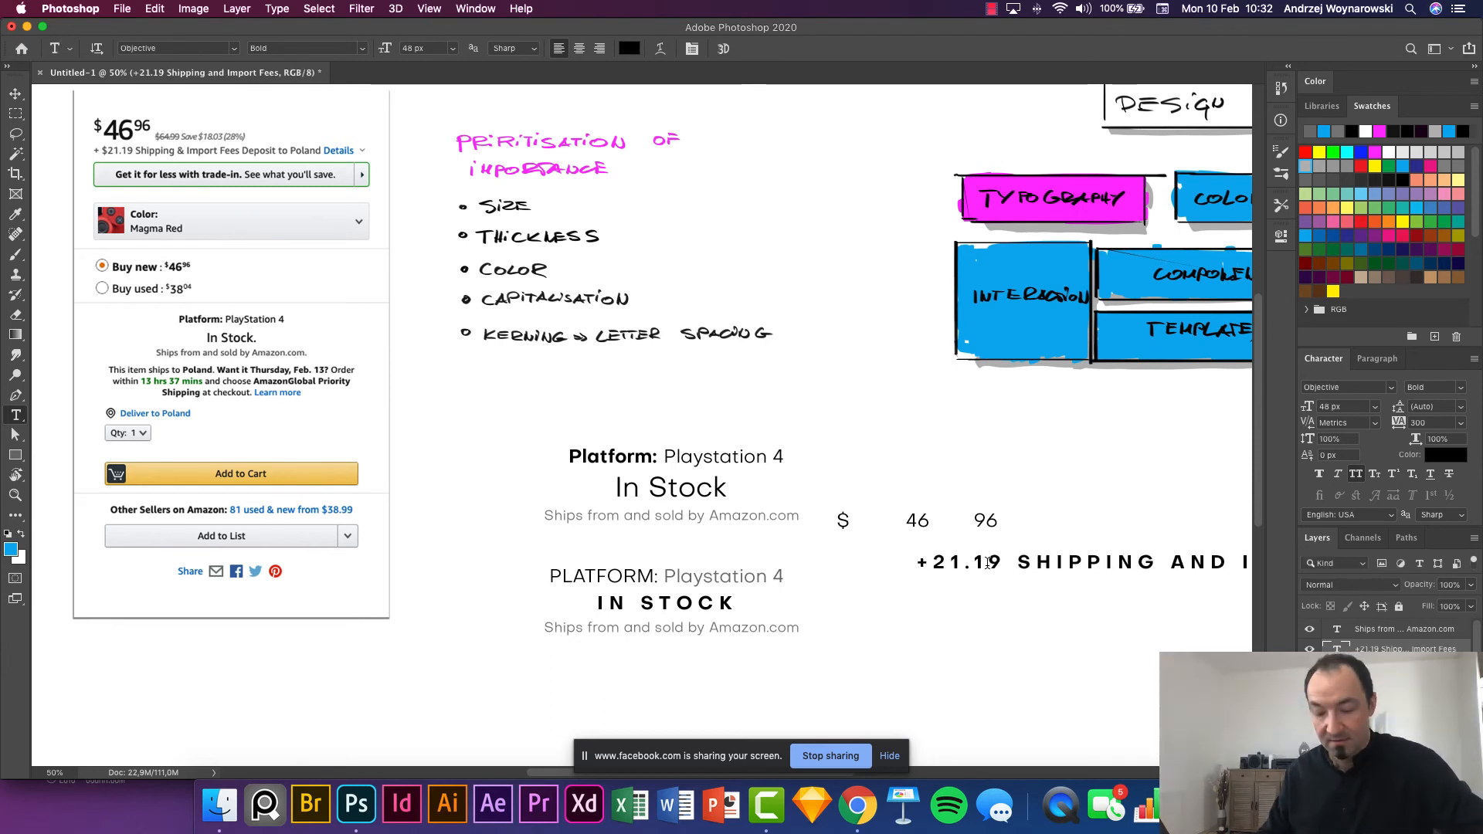
{"action": "key", "text": "v"}
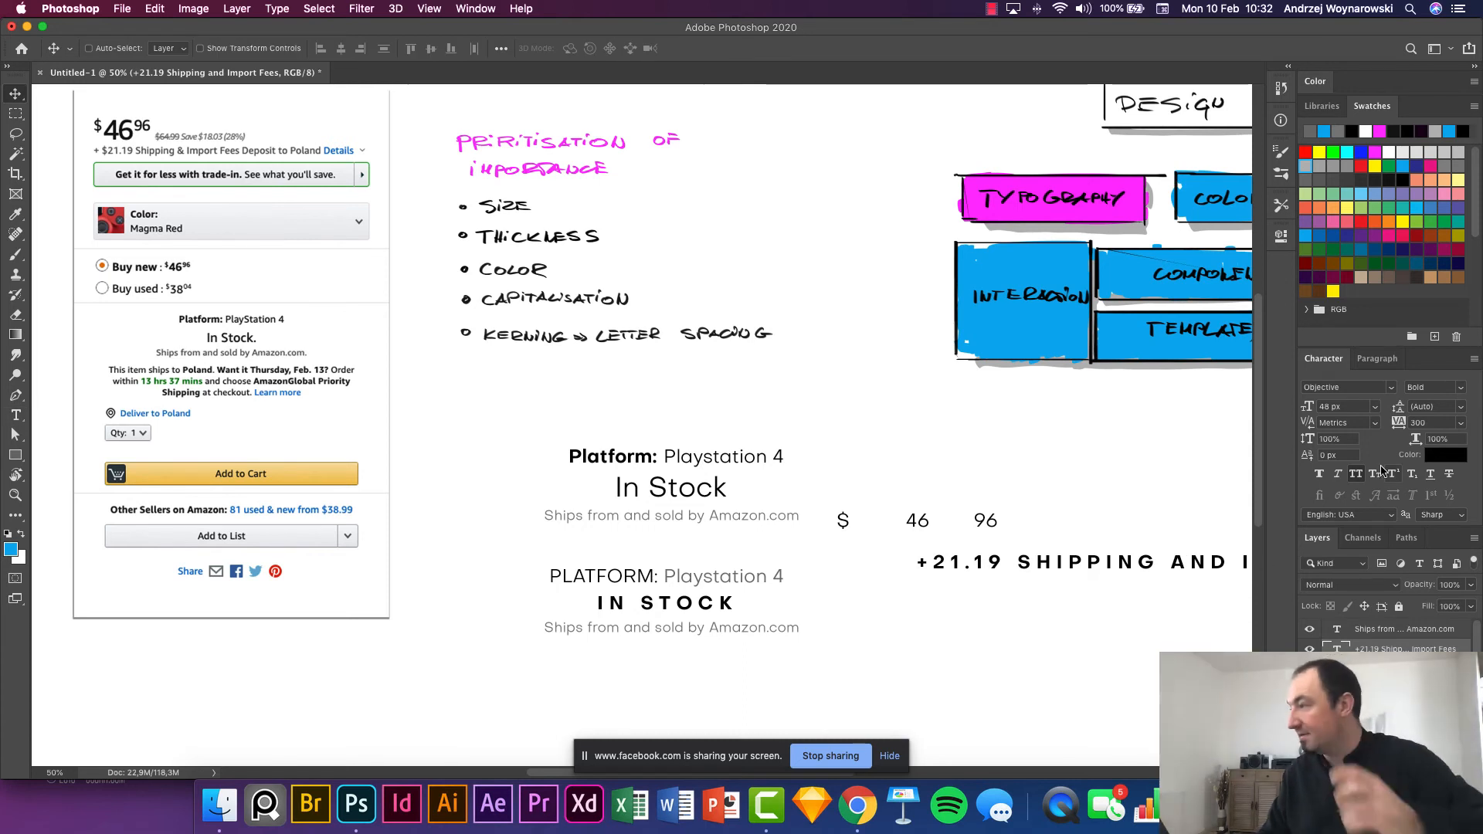
Remove all caps from the shipping fees text, set its tracking to 0, and move it under the price figures.
{"action": "left_click", "coordinate": [1355, 474]}
{"action": "left_click", "coordinate": [1461, 423]}
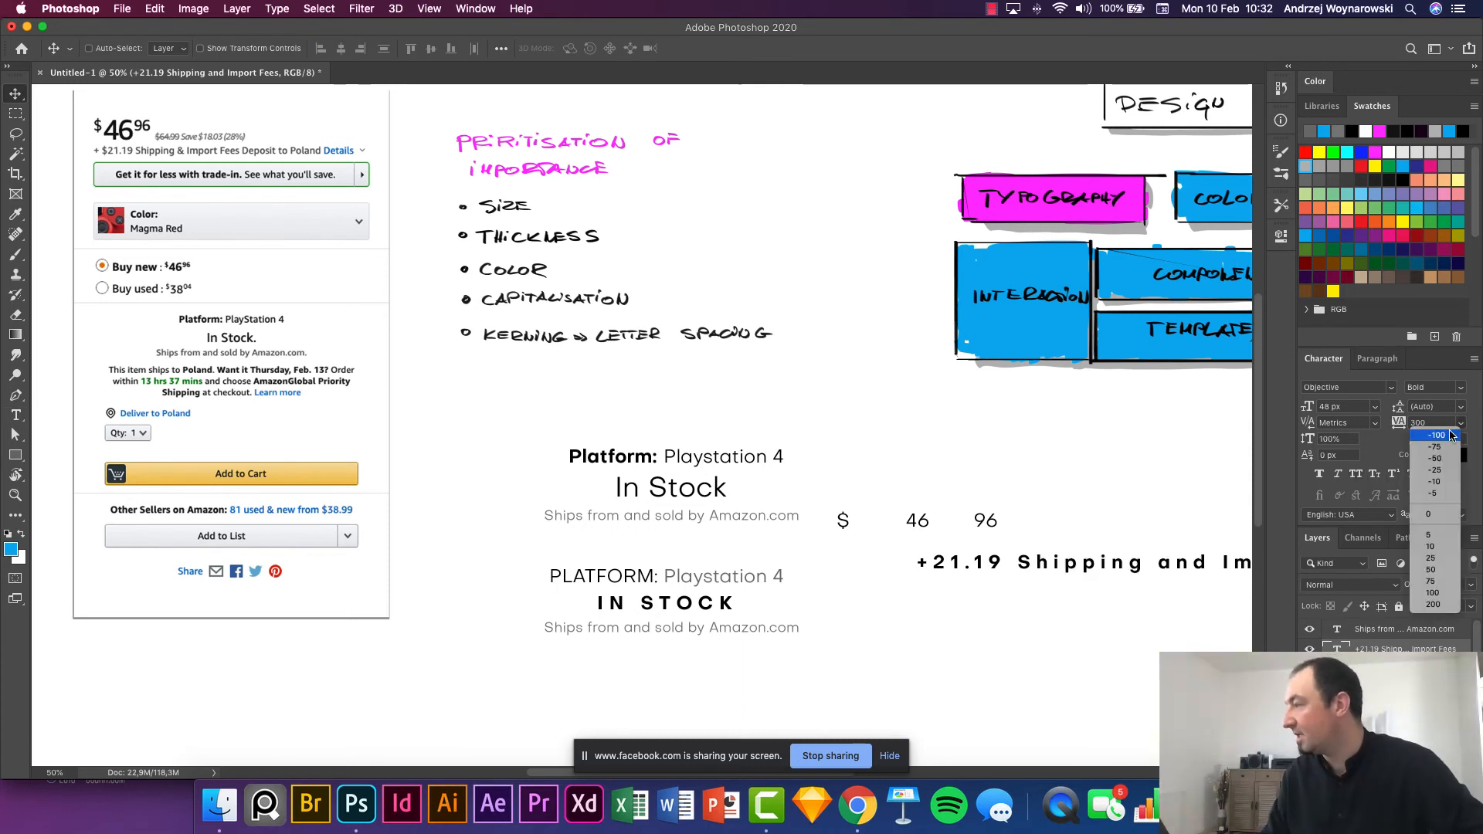
{"action": "left_click", "coordinate": [1436, 515]}
{"action": "left_click_drag", "start_coordinate": [1124, 571], "coordinate": [1057, 570]}
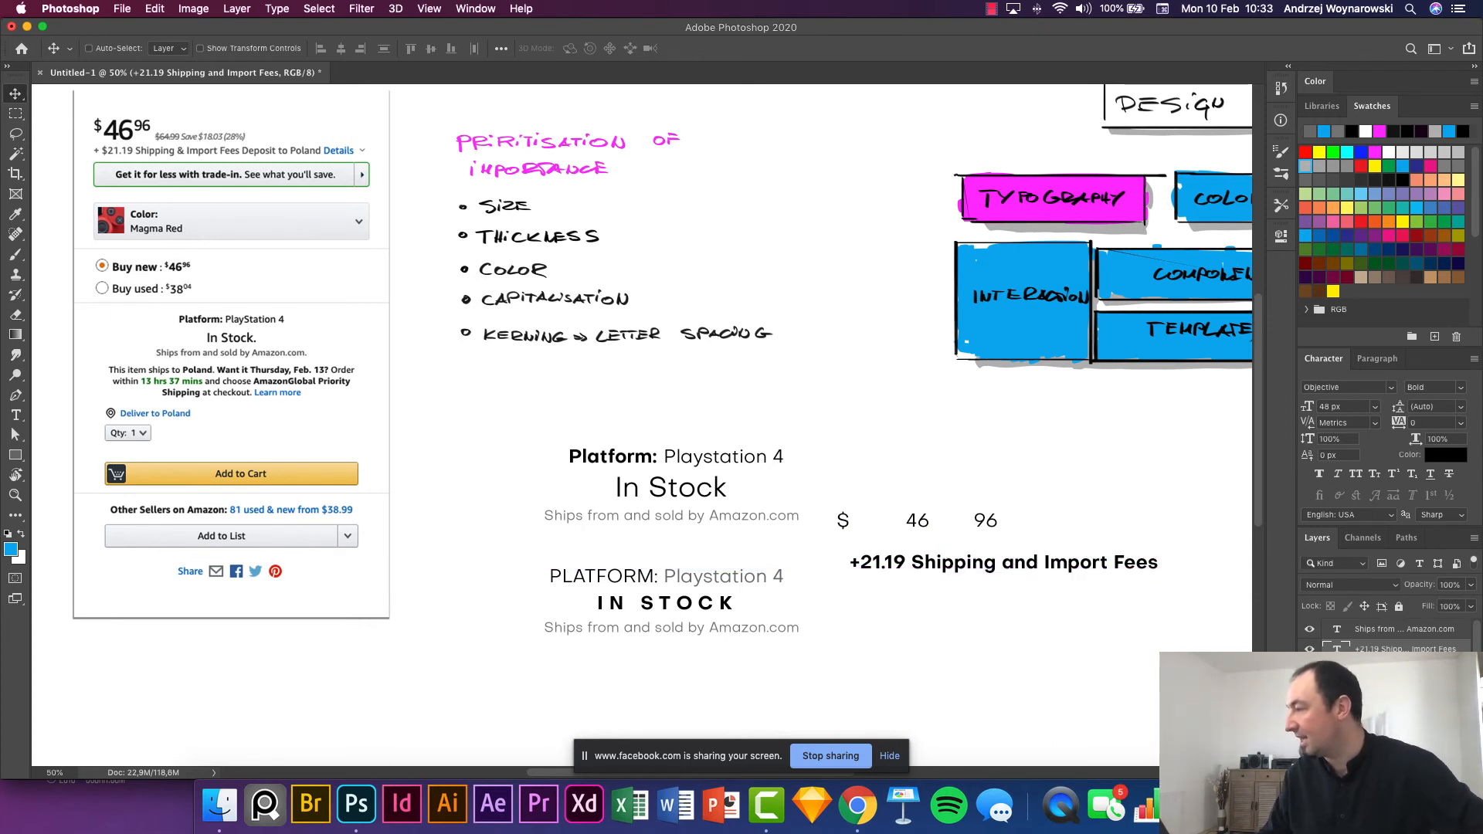
Bring the shipping fees layer and the price text layers to the top of the layer stack.
{"action": "mouse_move", "coordinate": [1400, 641]}
{"action": "left_mouse_down"}
{"action": "mouse_move", "coordinate": [1404, 625]}
{"action": "mouse_move", "coordinate": [1414, 642]}
{"action": "left_mouse_up"}
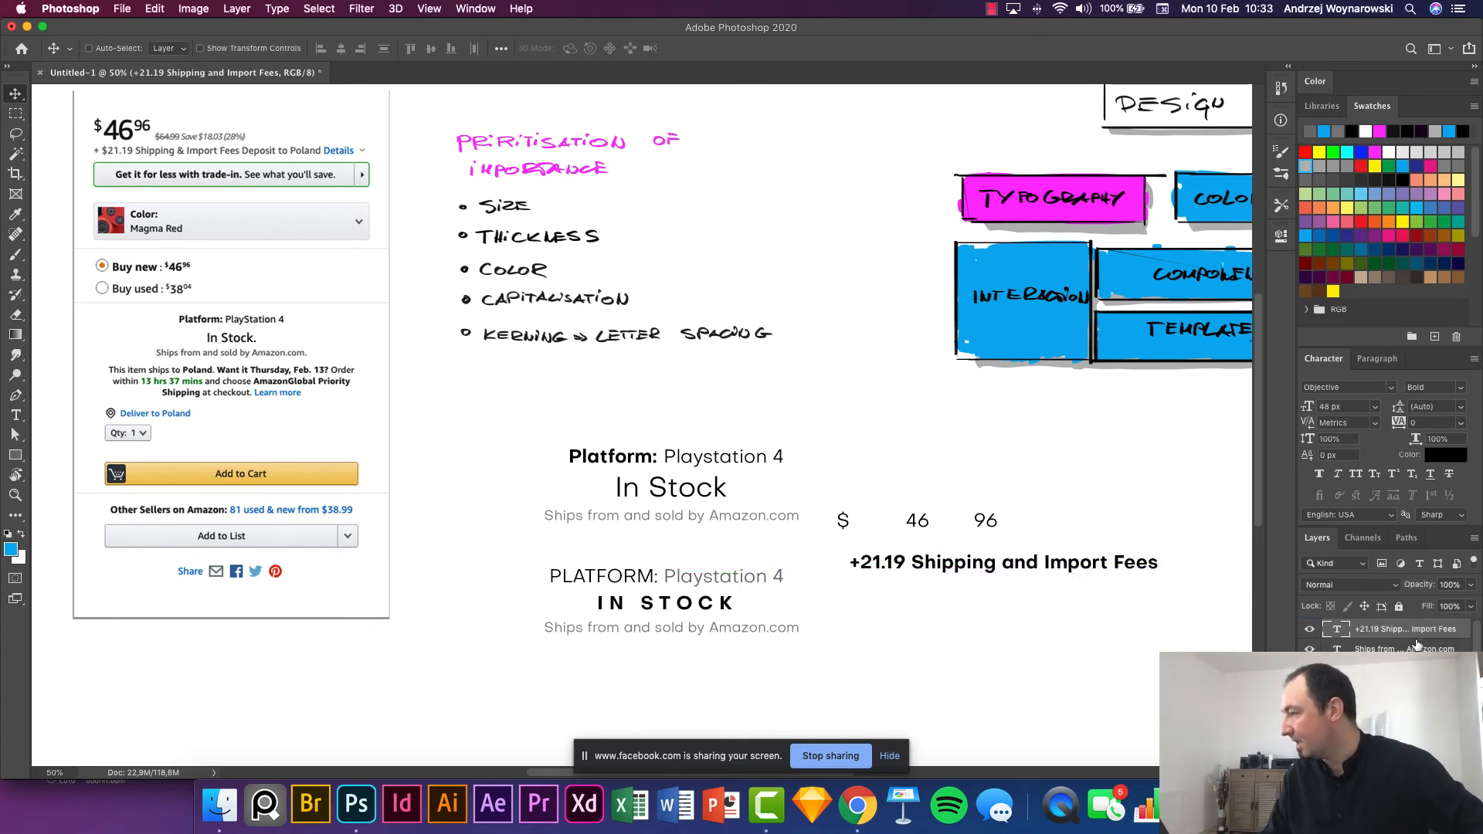
{"action": "left_click", "coordinate": [1404, 689], "text": "super"}
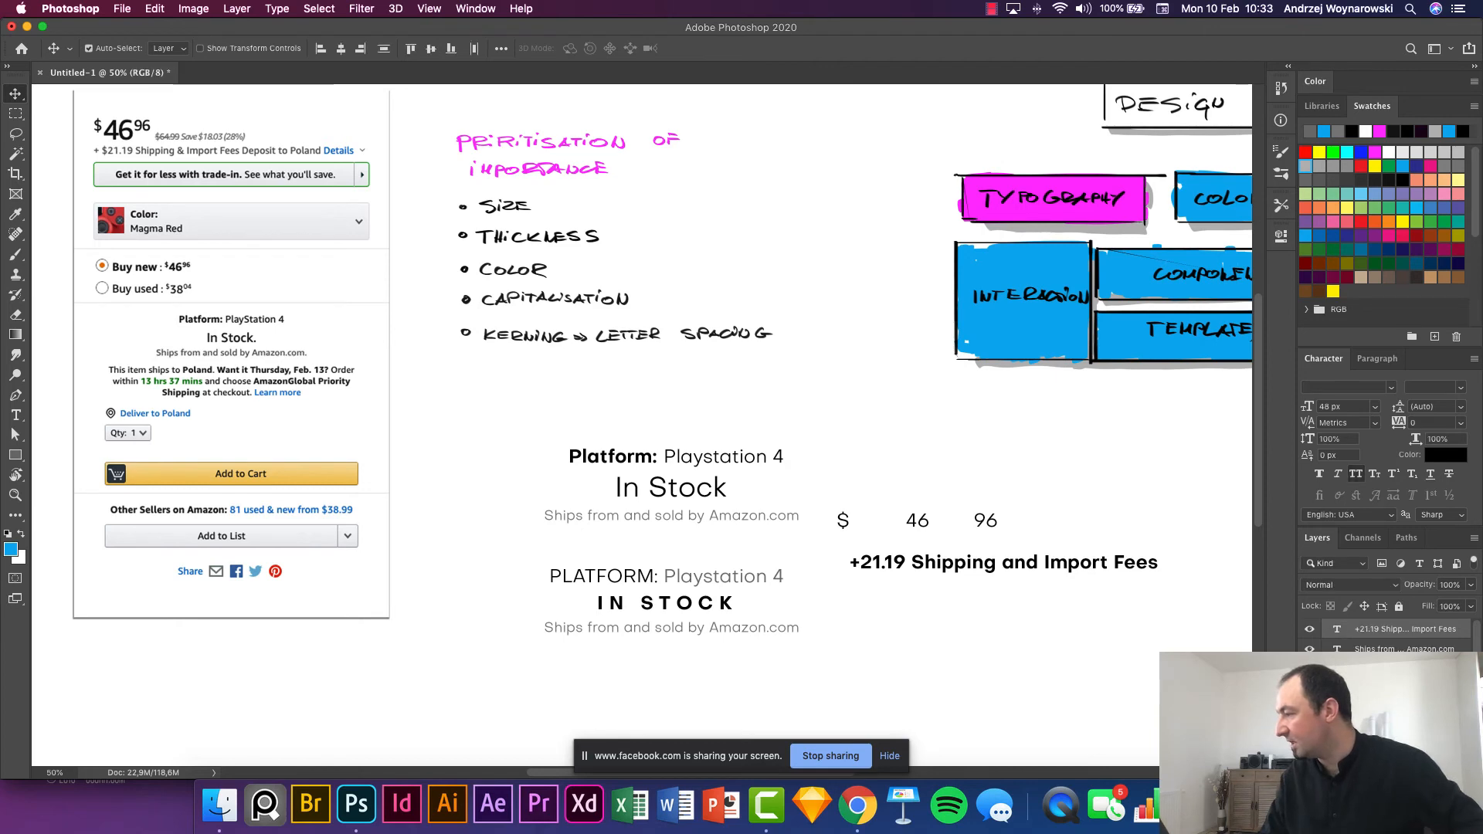
{"action": "left_click_drag", "start_coordinate": [988, 529], "coordinate": [885, 573]}
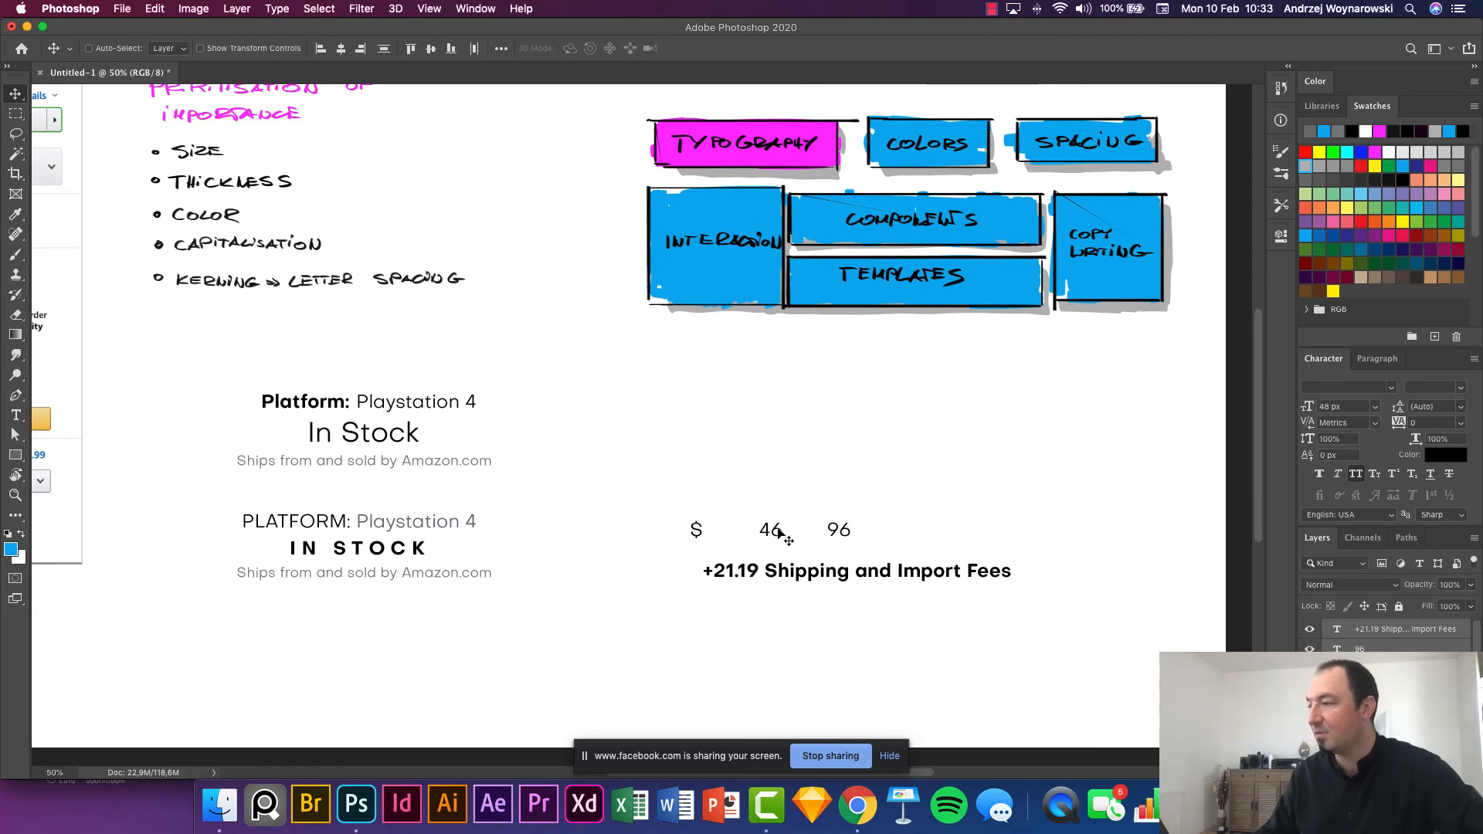
Set the "46" text to Black weight, enlarge it to 141 px after trying 72 px, and move it up between "$" and "96".
{"action": "left_click_drag", "start_coordinate": [769, 498], "coordinate": [788, 531]}
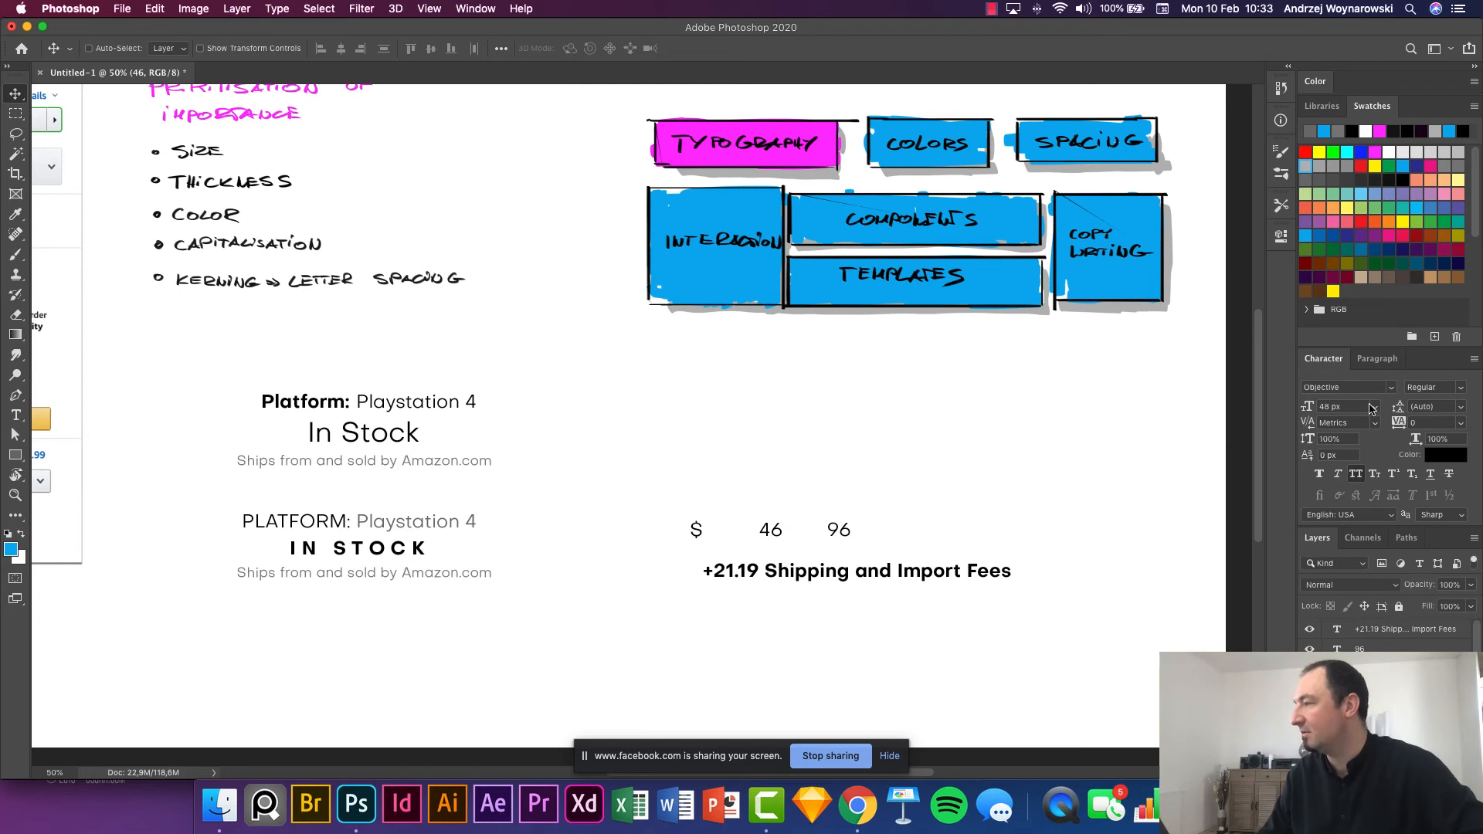
{"action": "left_click", "coordinate": [1374, 407]}
{"action": "left_click", "coordinate": [1348, 589]}
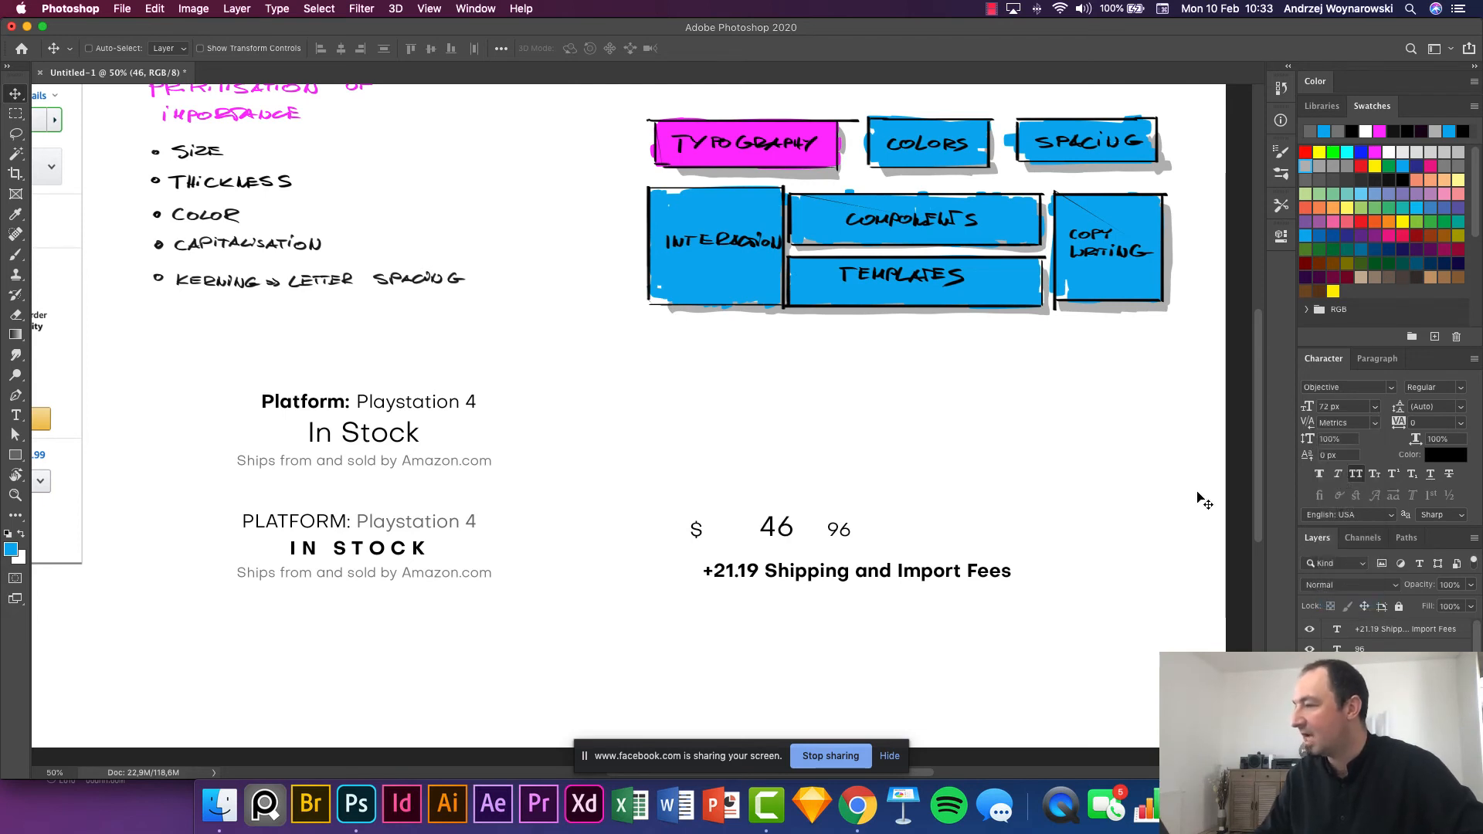
{"action": "left_click", "coordinate": [1463, 393]}
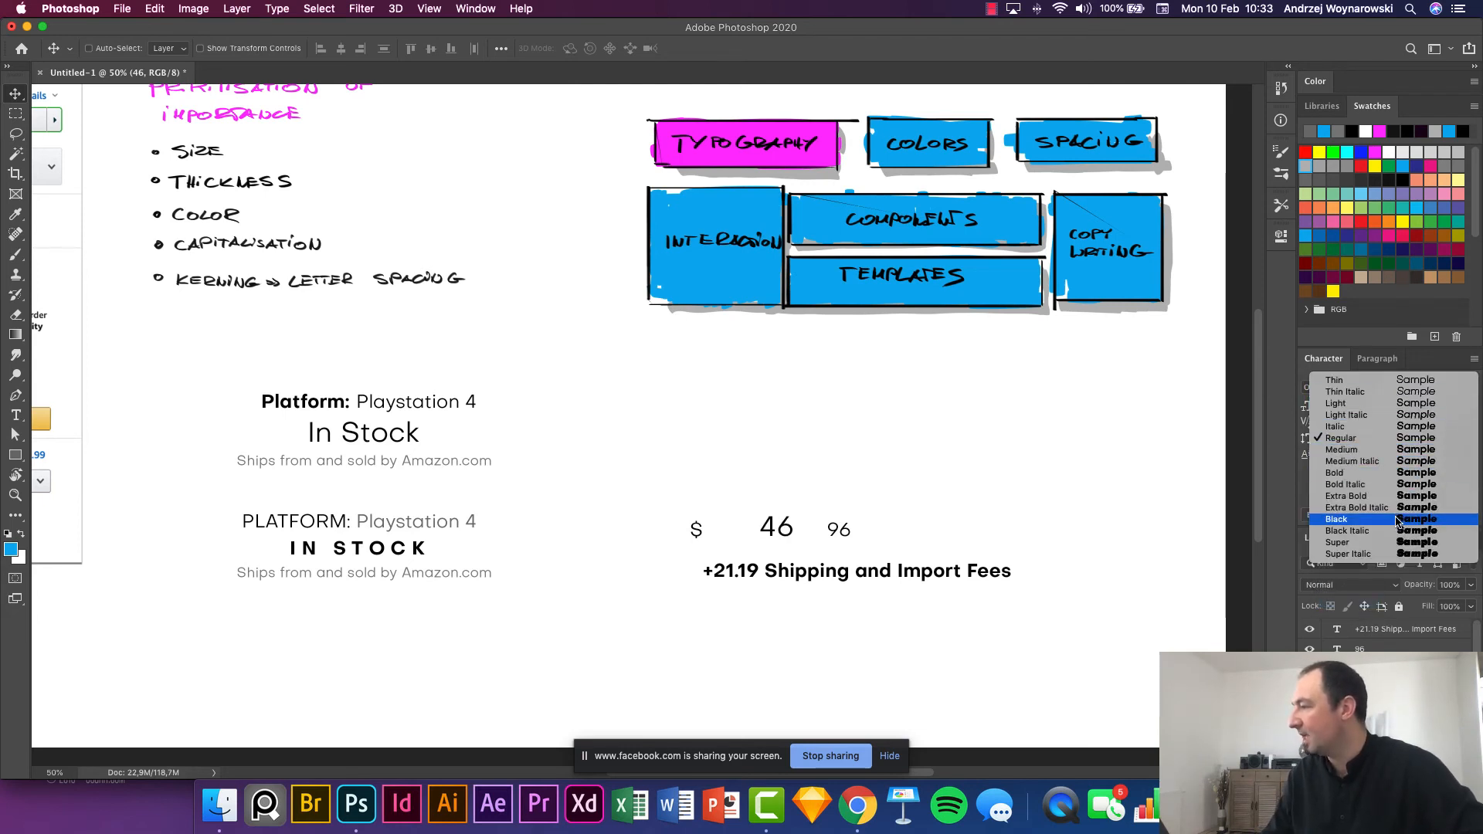
{"action": "left_click", "coordinate": [1311, 517]}
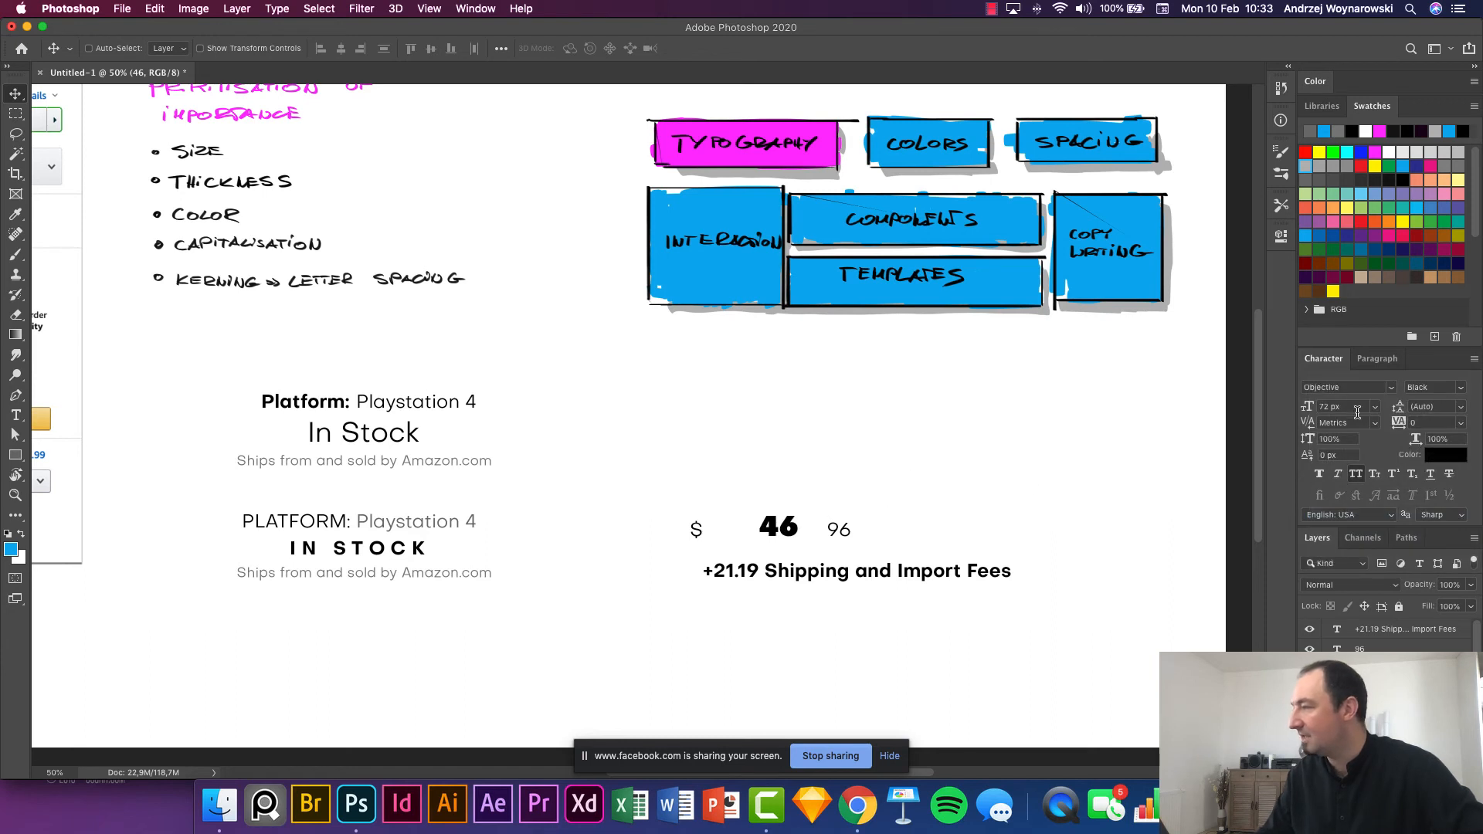
{"action": "left_click_drag", "start_coordinate": [1307, 410], "coordinate": [1361, 411]}
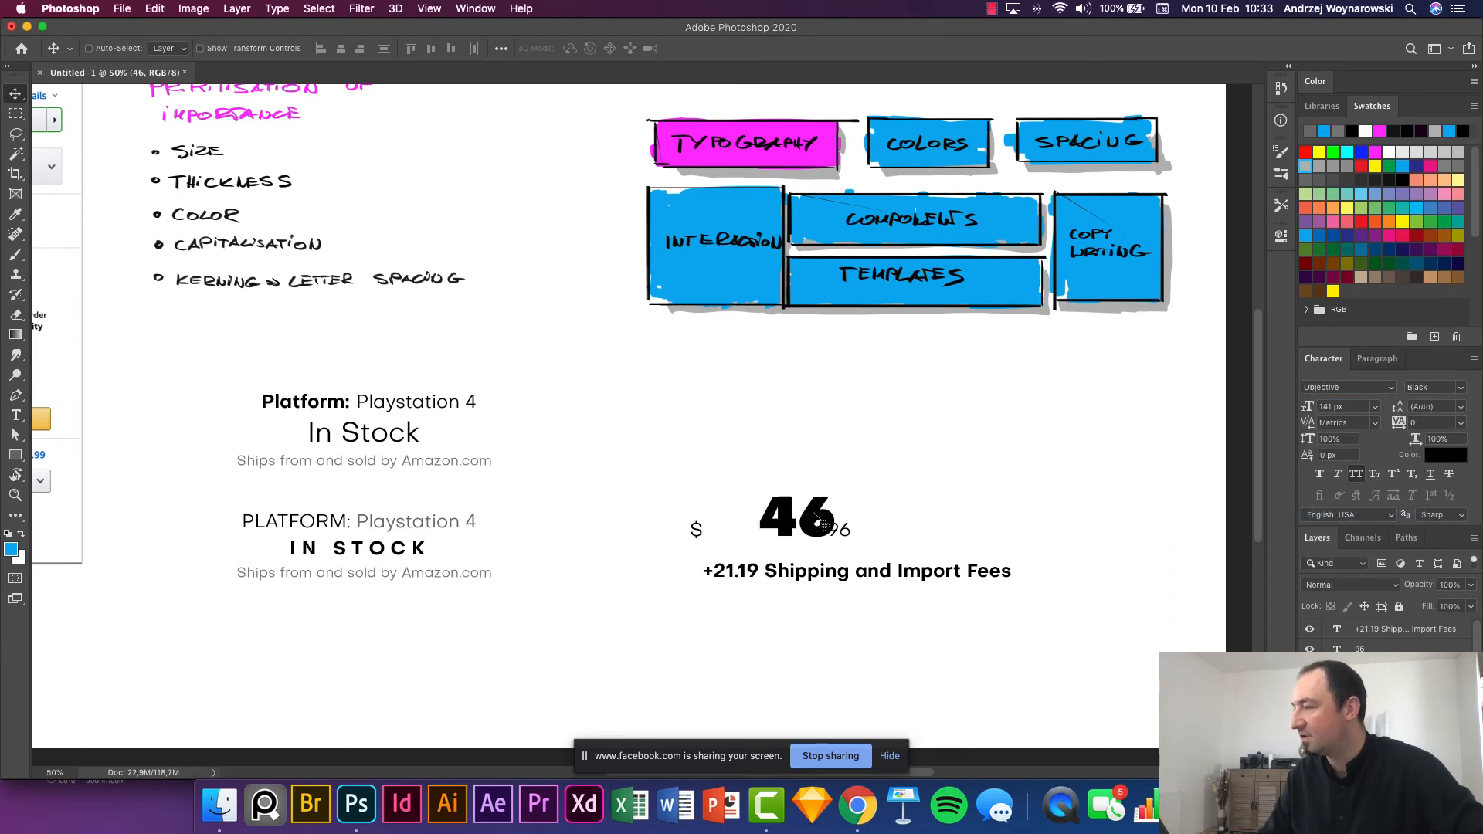
{"action": "left_click_drag", "start_coordinate": [816, 522], "coordinate": [801, 496]}
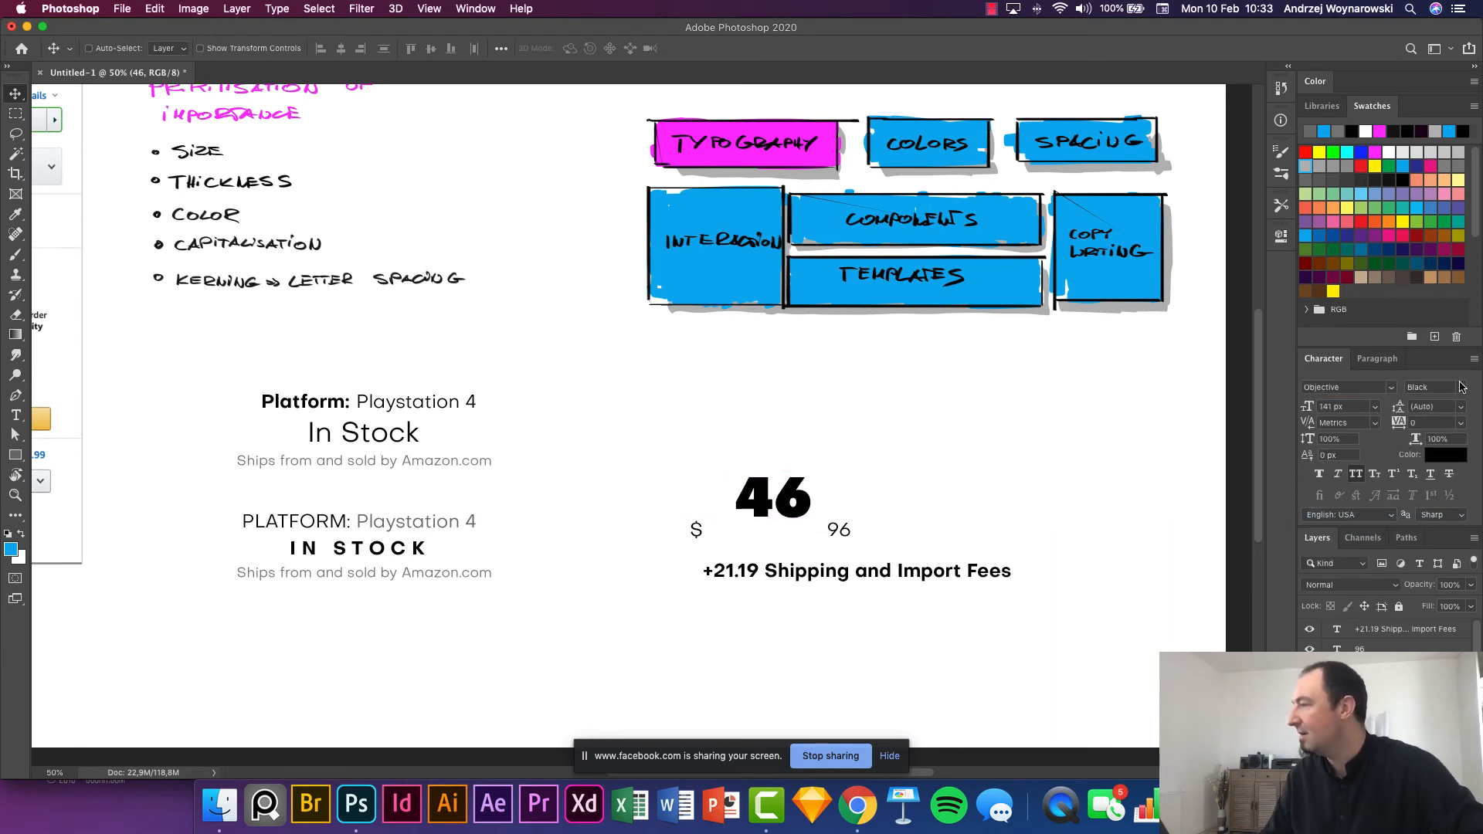
Set the "46" text to Bold weight and move "$" and "96" up close beside it as superscripts.
{"action": "left_click", "coordinate": [1461, 387]}
{"action": "left_click", "coordinate": [1164, 466]}
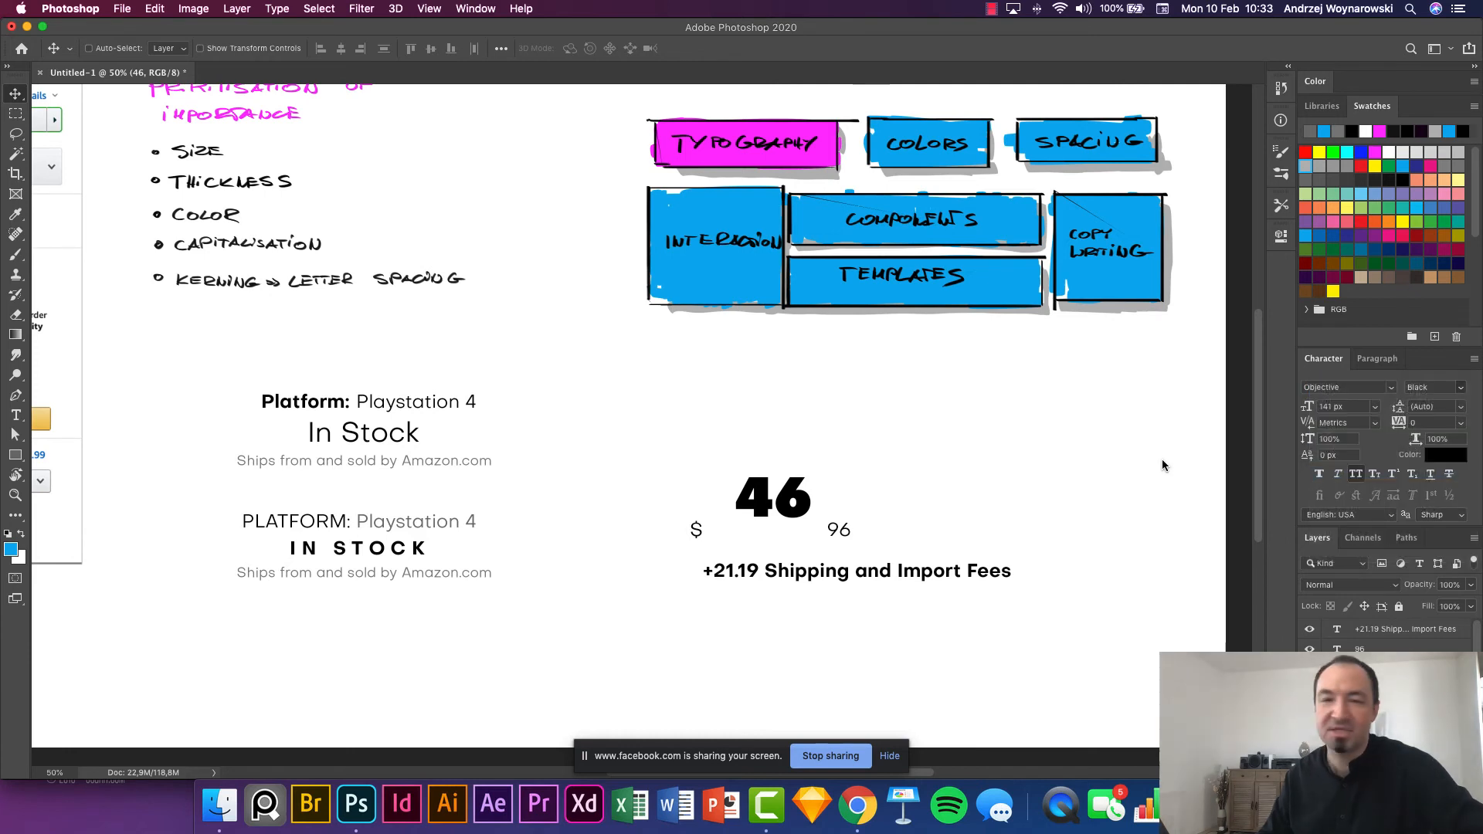
{"action": "left_click", "coordinate": [841, 530], "text": "super"}
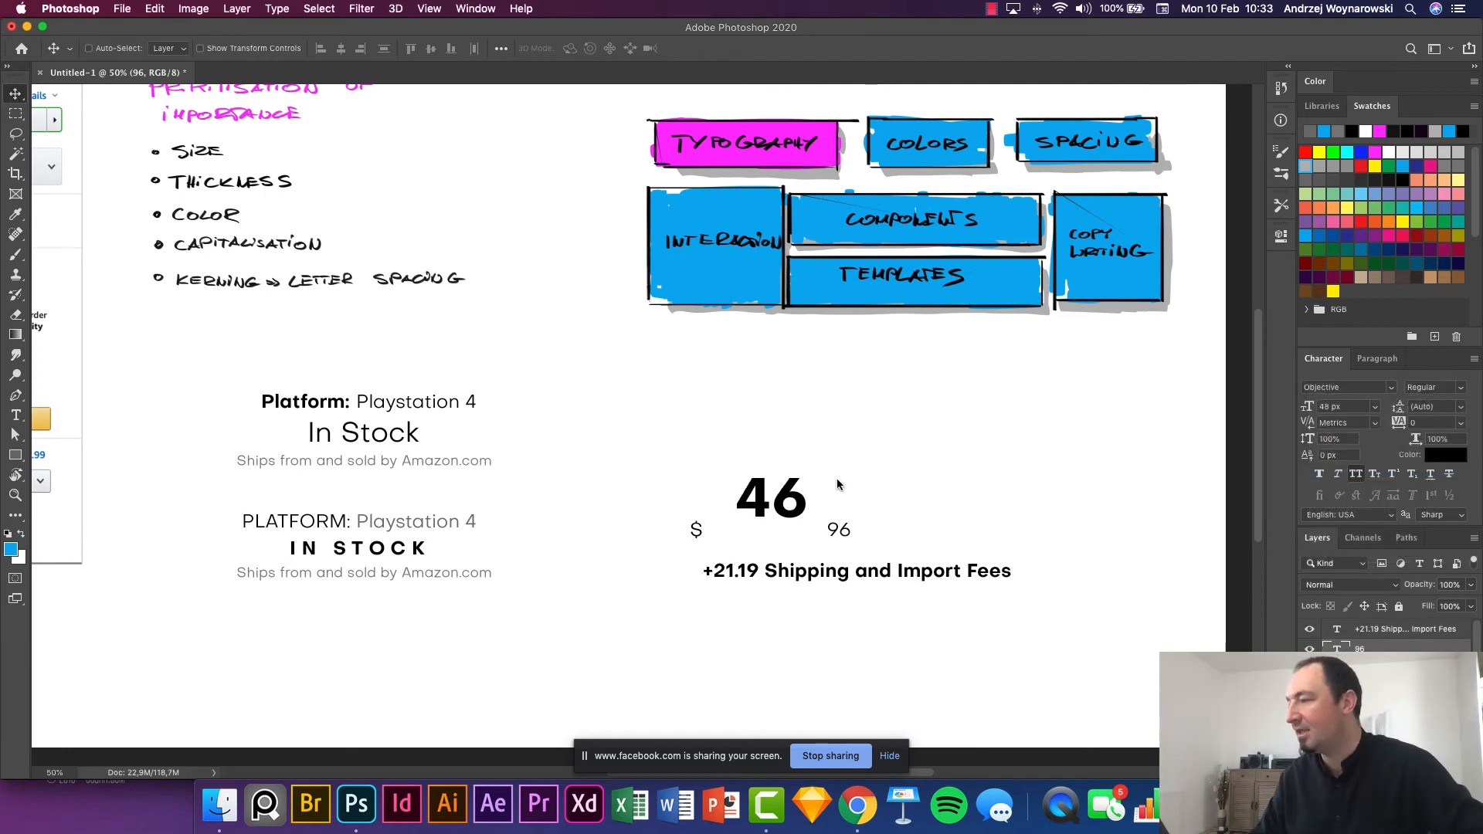
{"action": "key", "text": "Return"}
{"action": "left_click_drag", "start_coordinate": [842, 484], "coordinate": [823, 489]}
{"action": "left_click_drag", "start_coordinate": [704, 530], "coordinate": [709, 492]}
{"action": "left_click_drag", "start_coordinate": [587, 403], "coordinate": [878, 518]}
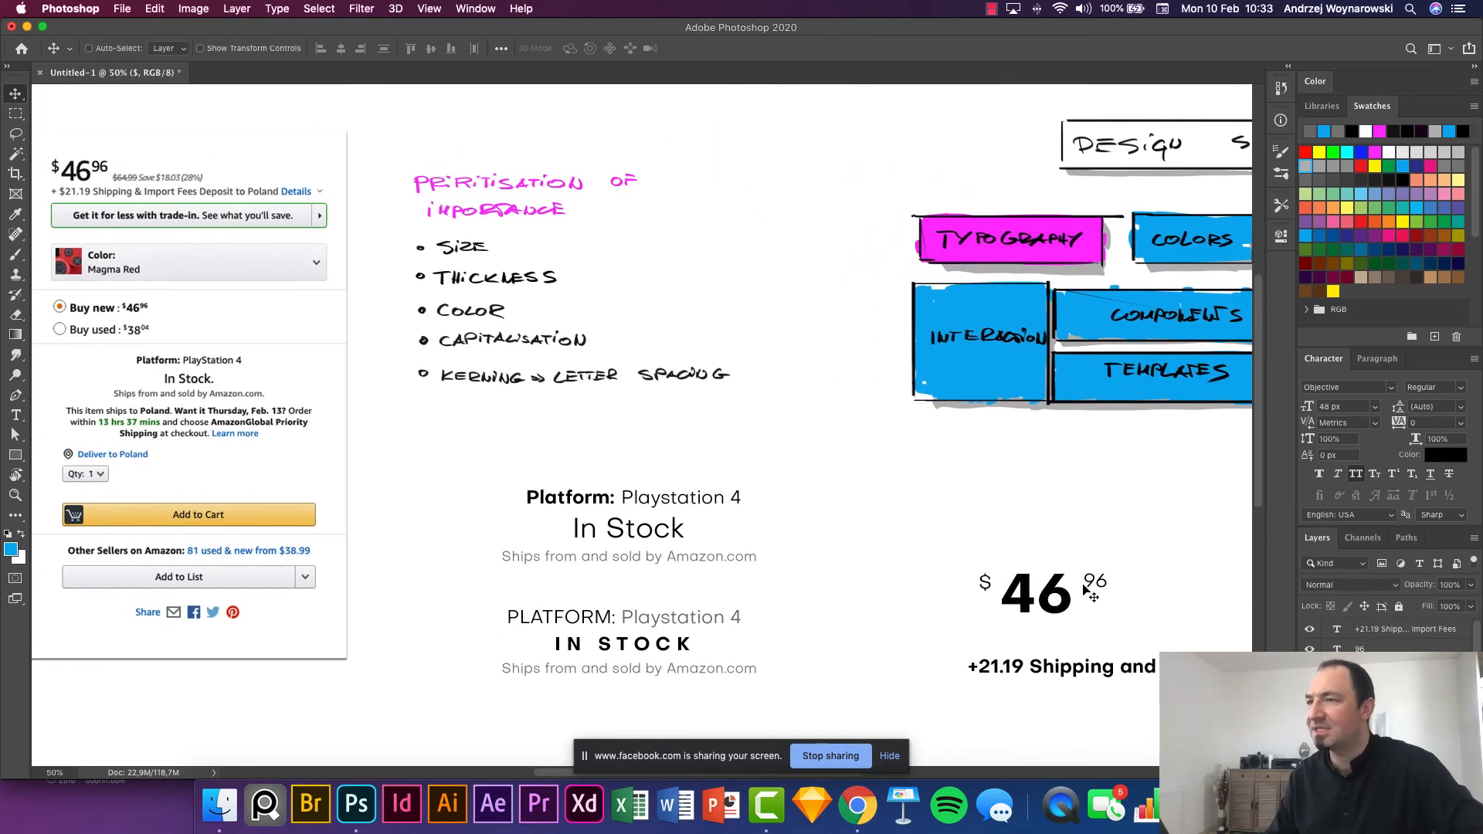
{"action": "mouse_move", "coordinate": [1096, 587]}
{"action": "left_mouse_down"}
{"action": "mouse_move", "coordinate": [1058, 587]}
{"action": "mouse_move", "coordinate": [1106, 593]}
{"action": "left_mouse_up"}
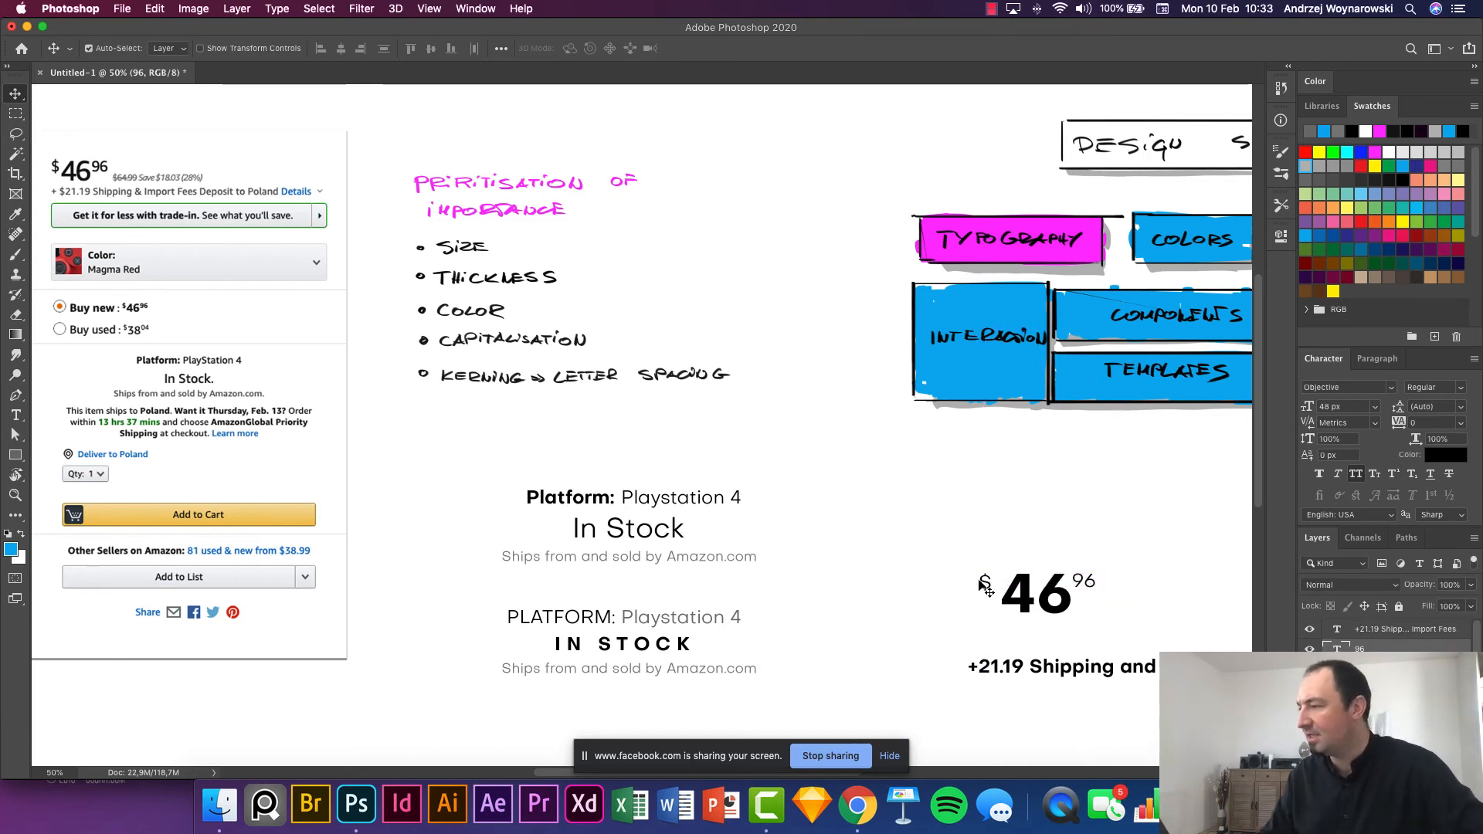
{"action": "left_click_drag", "start_coordinate": [986, 587], "coordinate": [994, 585]}
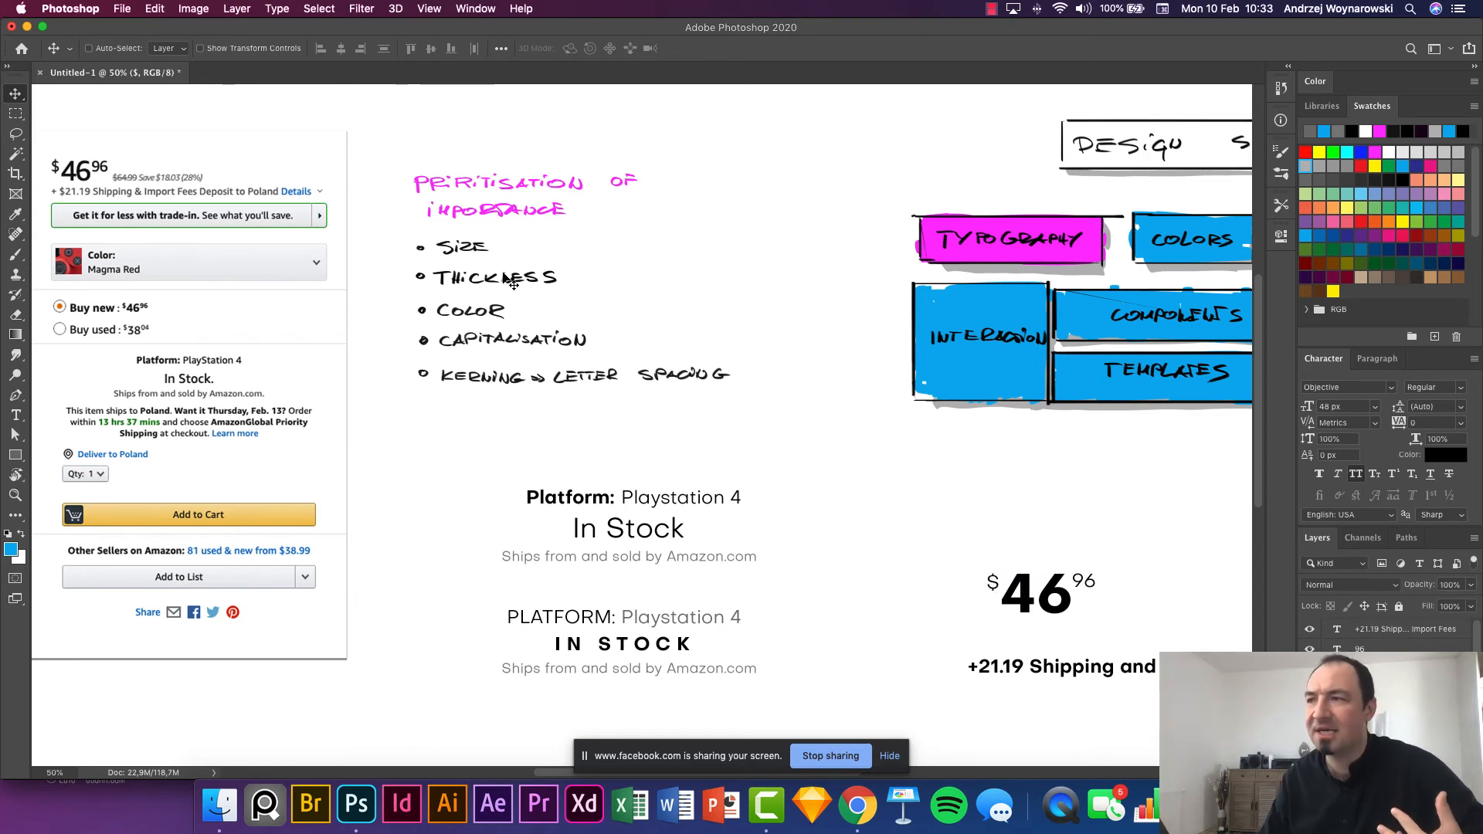
Tighten the tracking of the large "46" text to -50 after trying -10.
{"action": "double_click", "coordinate": [1062, 587]}
{"action": "key", "text": "Escape"}
{"action": "key", "text": "v"}
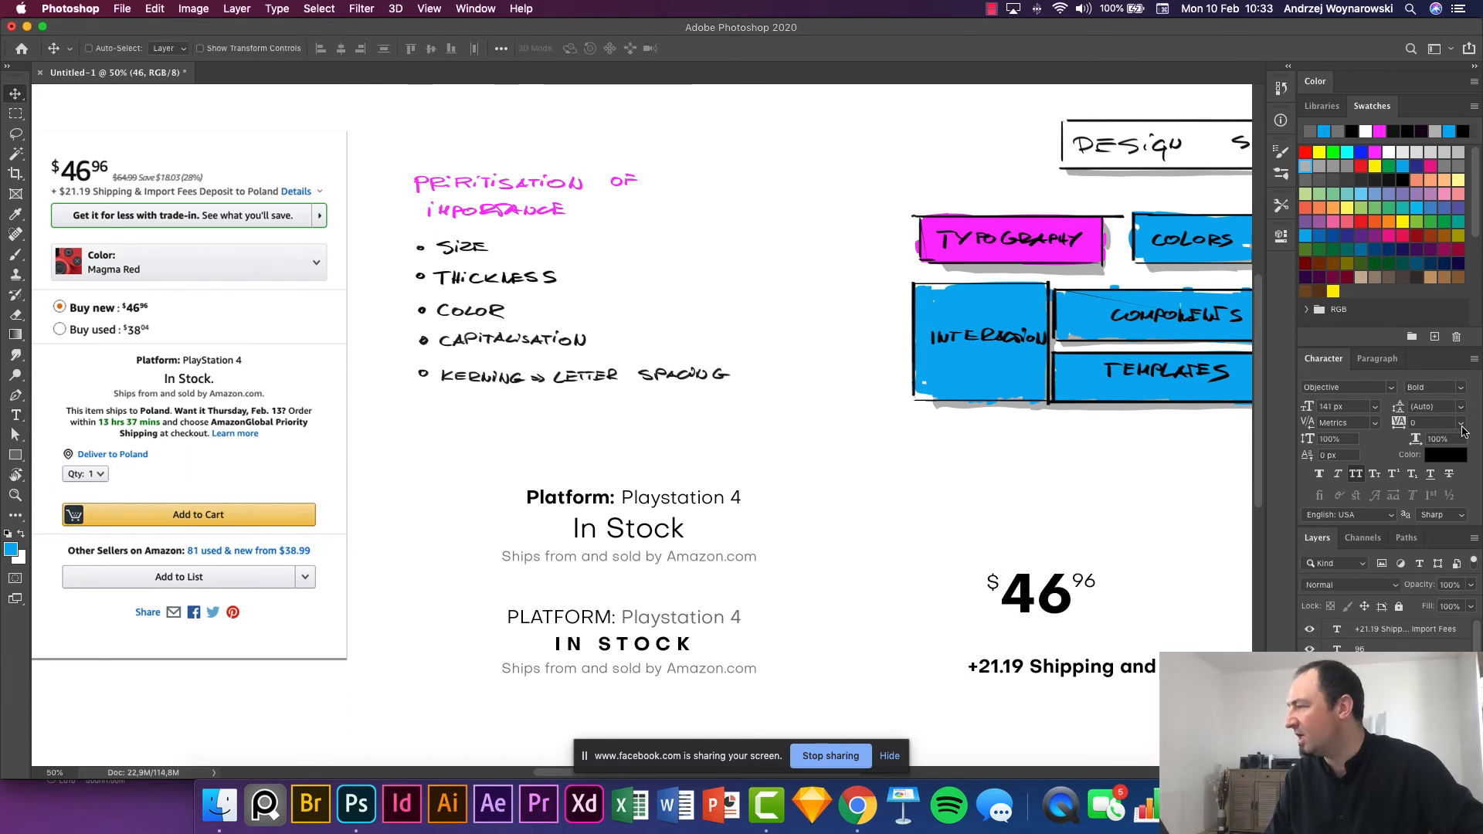
{"action": "left_click", "coordinate": [1460, 423]}
{"action": "left_click", "coordinate": [1450, 482]}
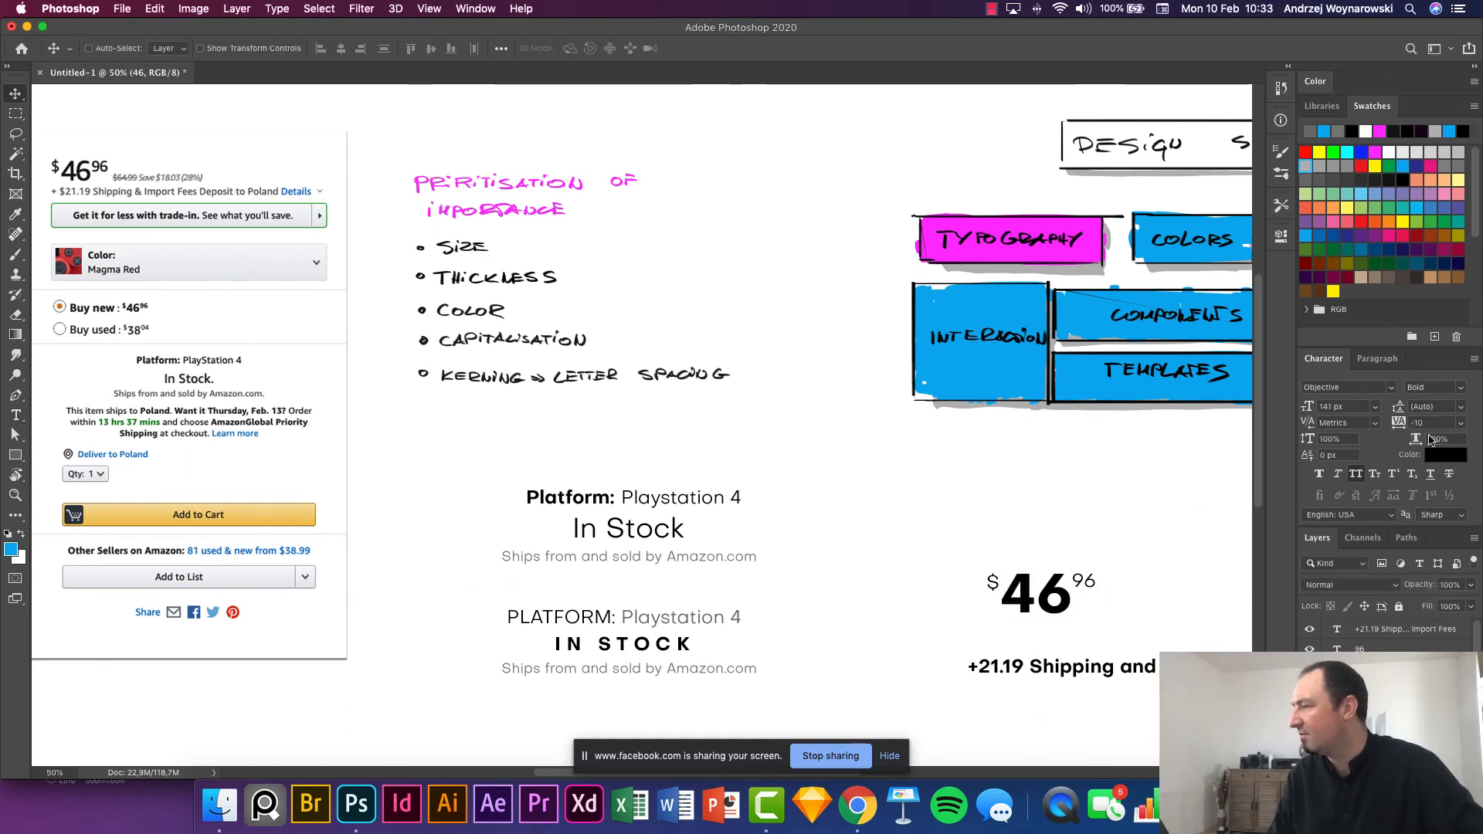
{"action": "left_click", "coordinate": [1460, 423]}
{"action": "left_click", "coordinate": [1439, 458]}
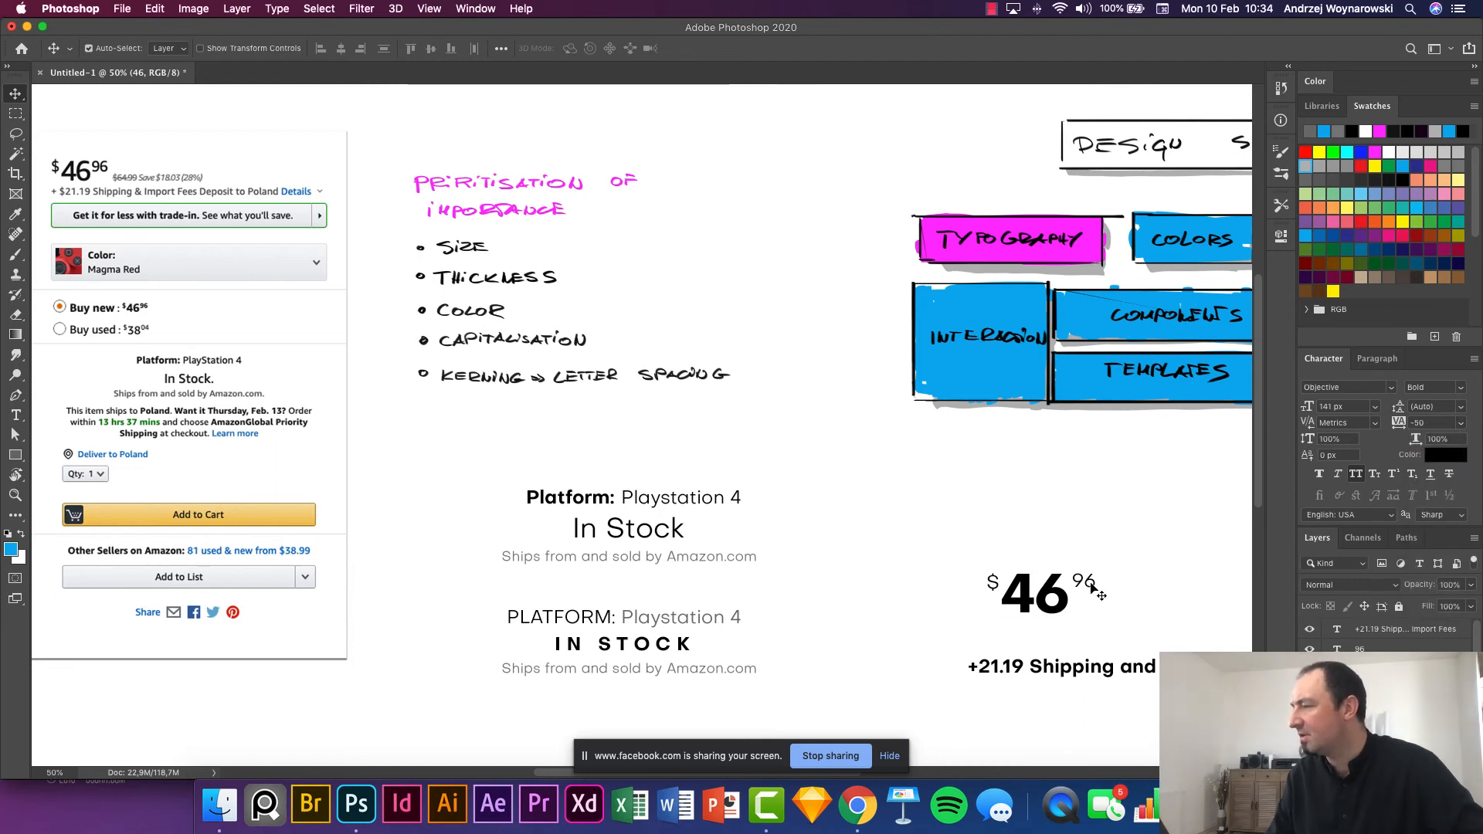
Set the tracking of the "96" text to -50 and nudge it closer to "46".
{"action": "left_click", "coordinate": [1089, 586], "text": "super"}
{"action": "left_click", "coordinate": [1460, 423]}
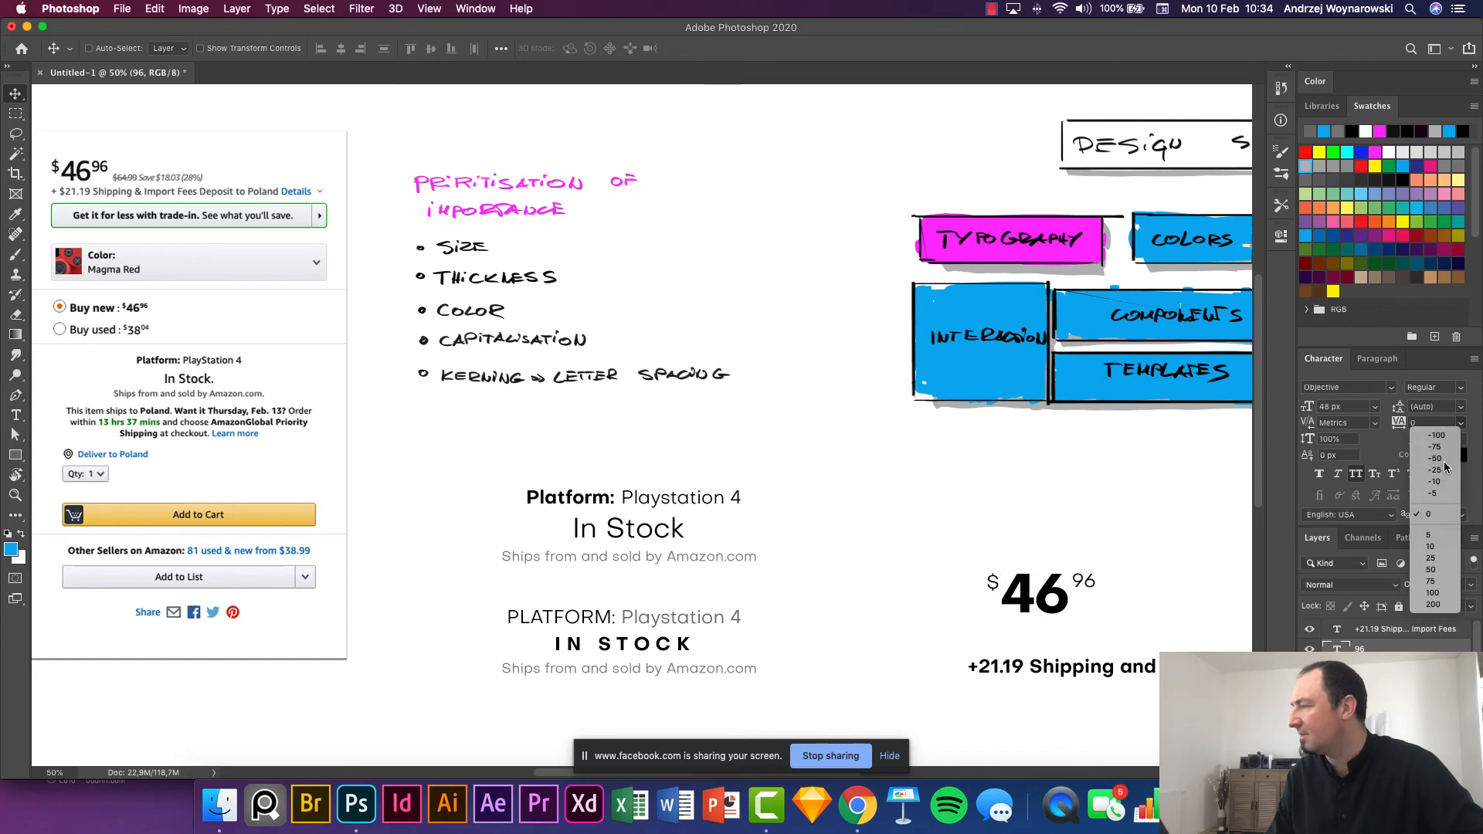
{"action": "left_click", "coordinate": [1435, 458]}
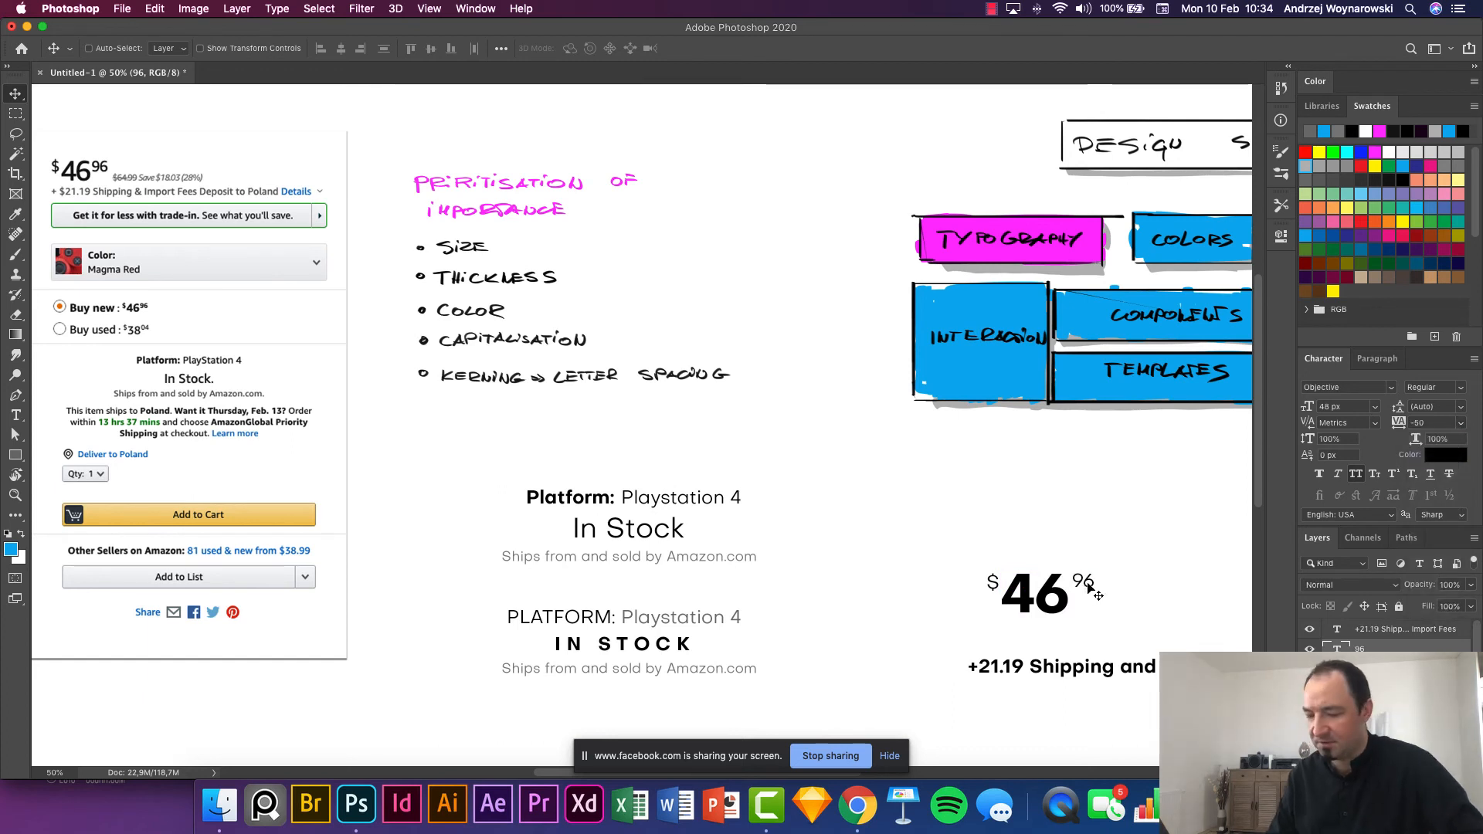
{"action": "key", "text": "shift+Left"}
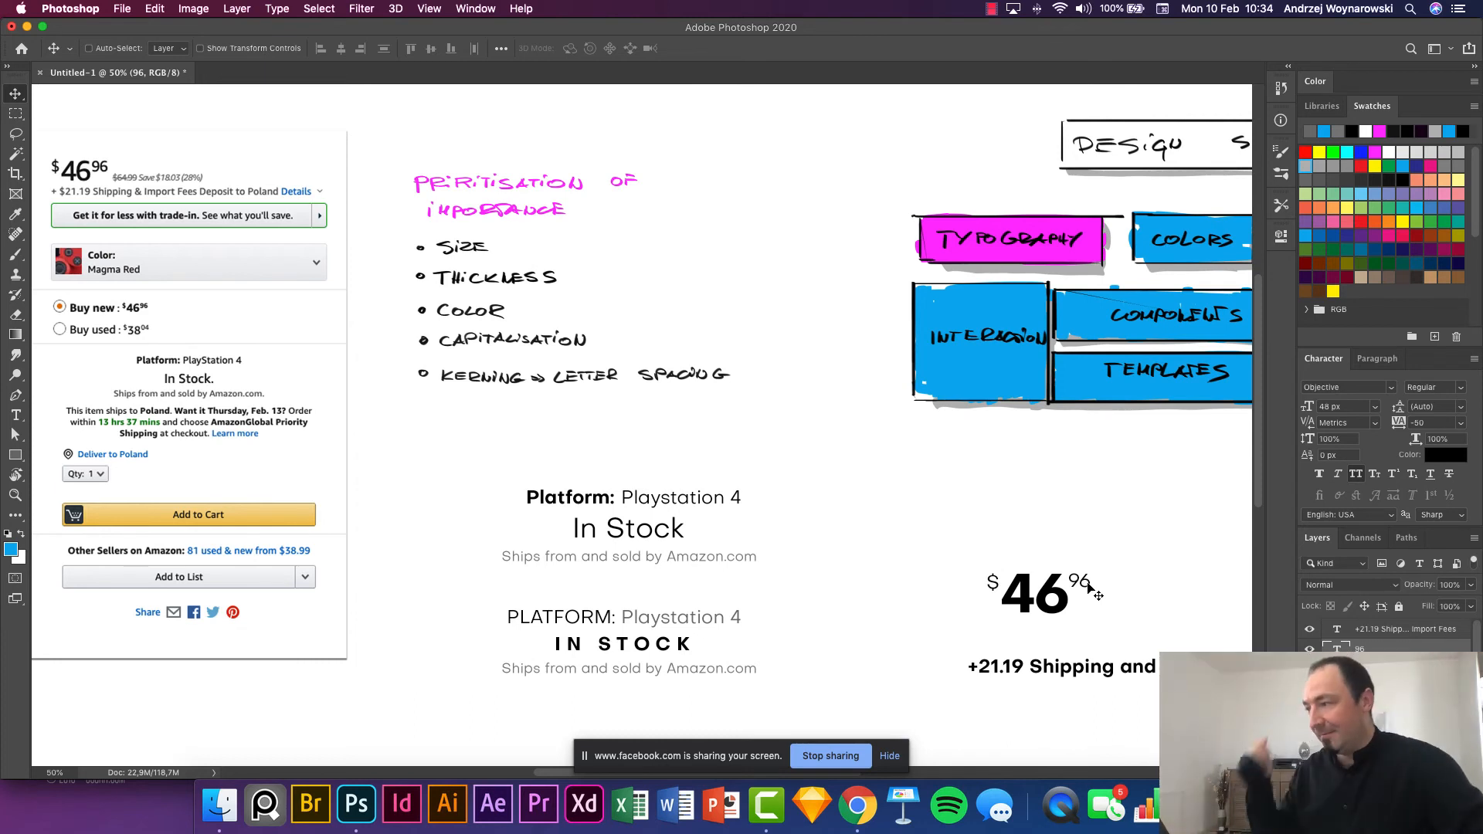
Reduce the shipping fees text to 18 px after trying 16 px, and apply all caps to it.
{"action": "left_click_drag", "start_coordinate": [1047, 588], "coordinate": [915, 584]}
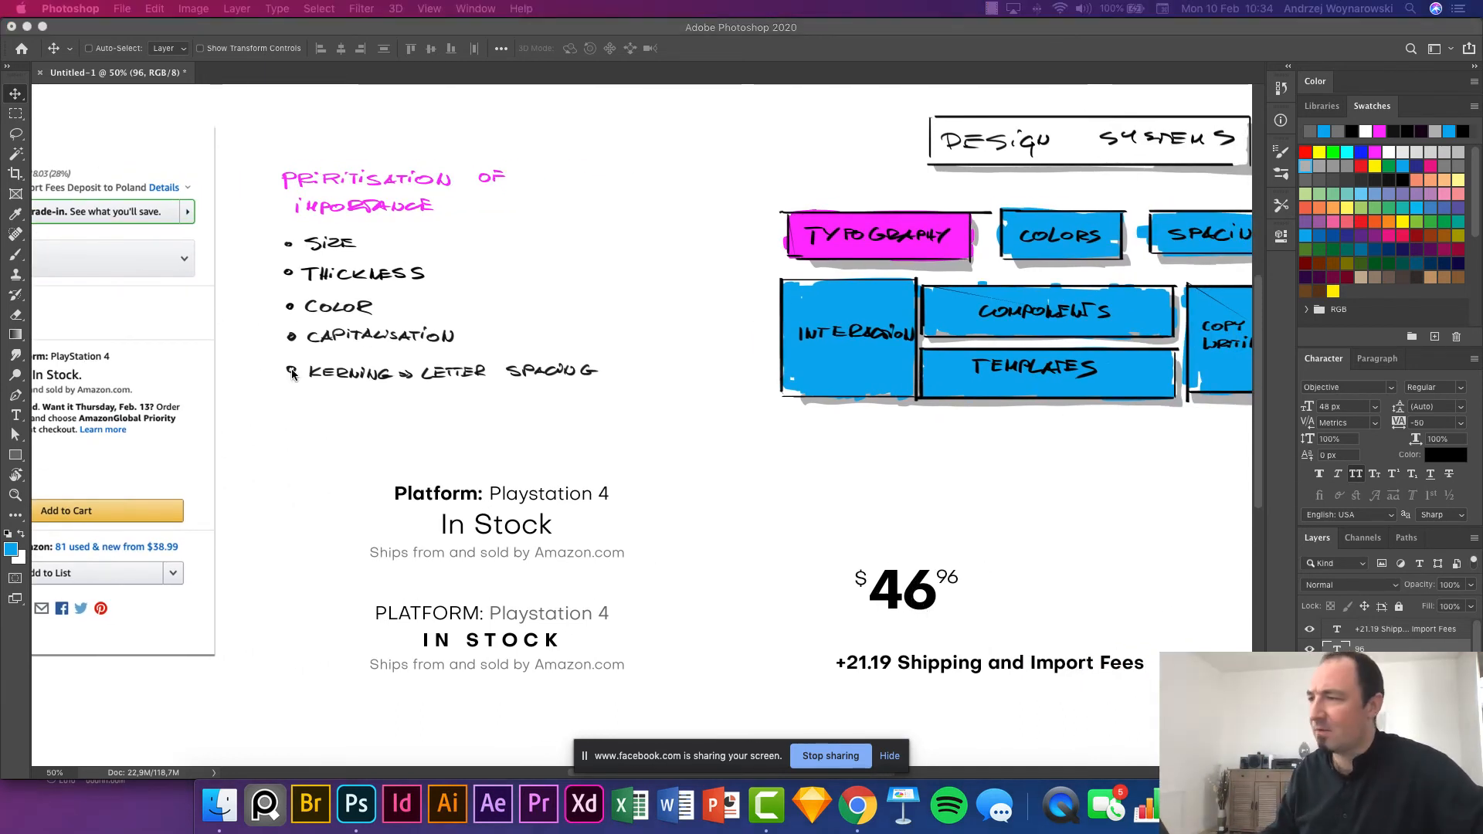
{"action": "scroll", "coordinate": [510, 451], "scroll_direction": "left", "scroll_amount": 4}
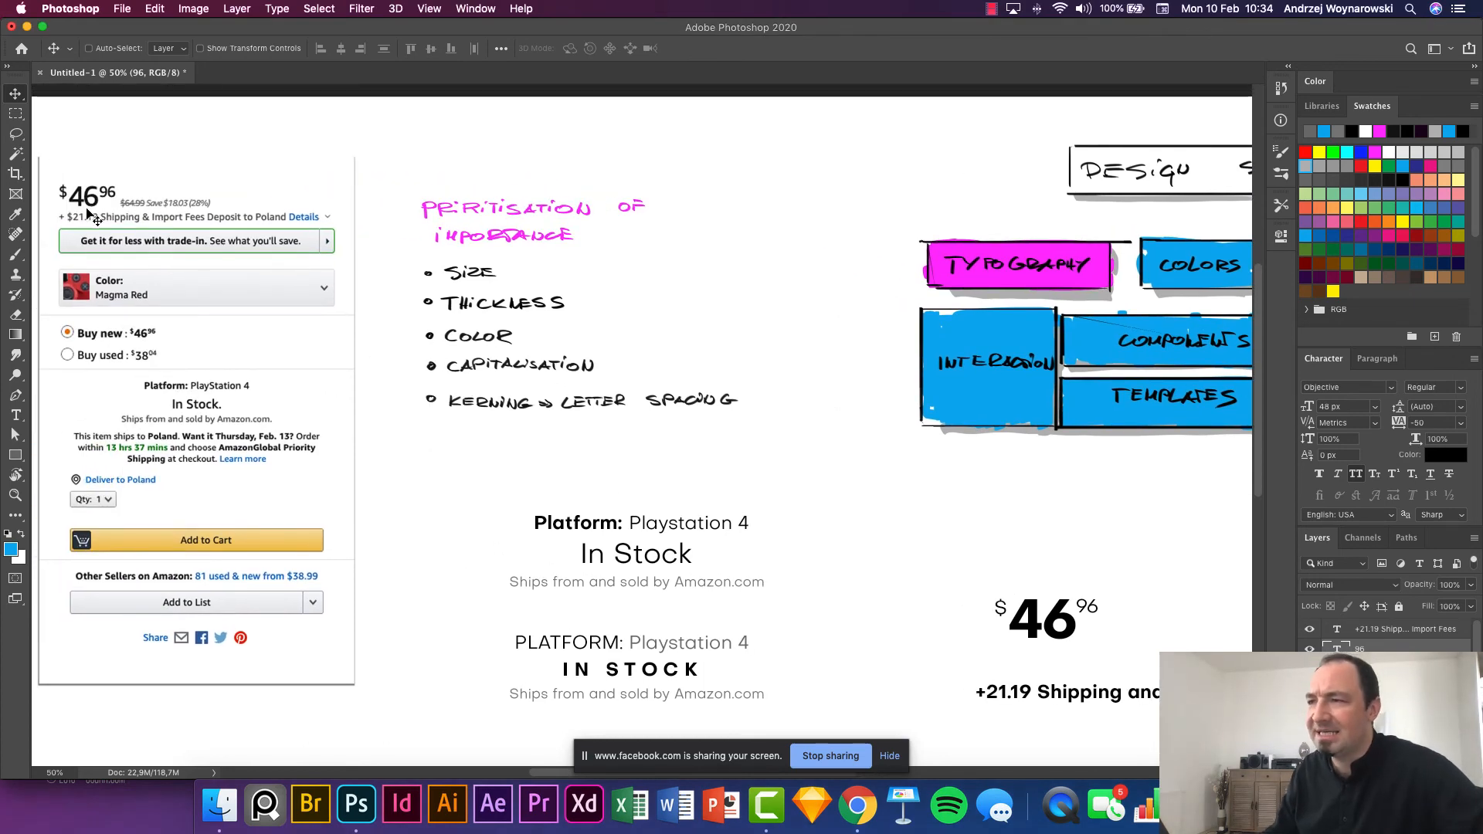
{"action": "left_click_drag", "start_coordinate": [432, 402], "coordinate": [335, 355]}
{"action": "left_click", "coordinate": [948, 643], "text": "super"}
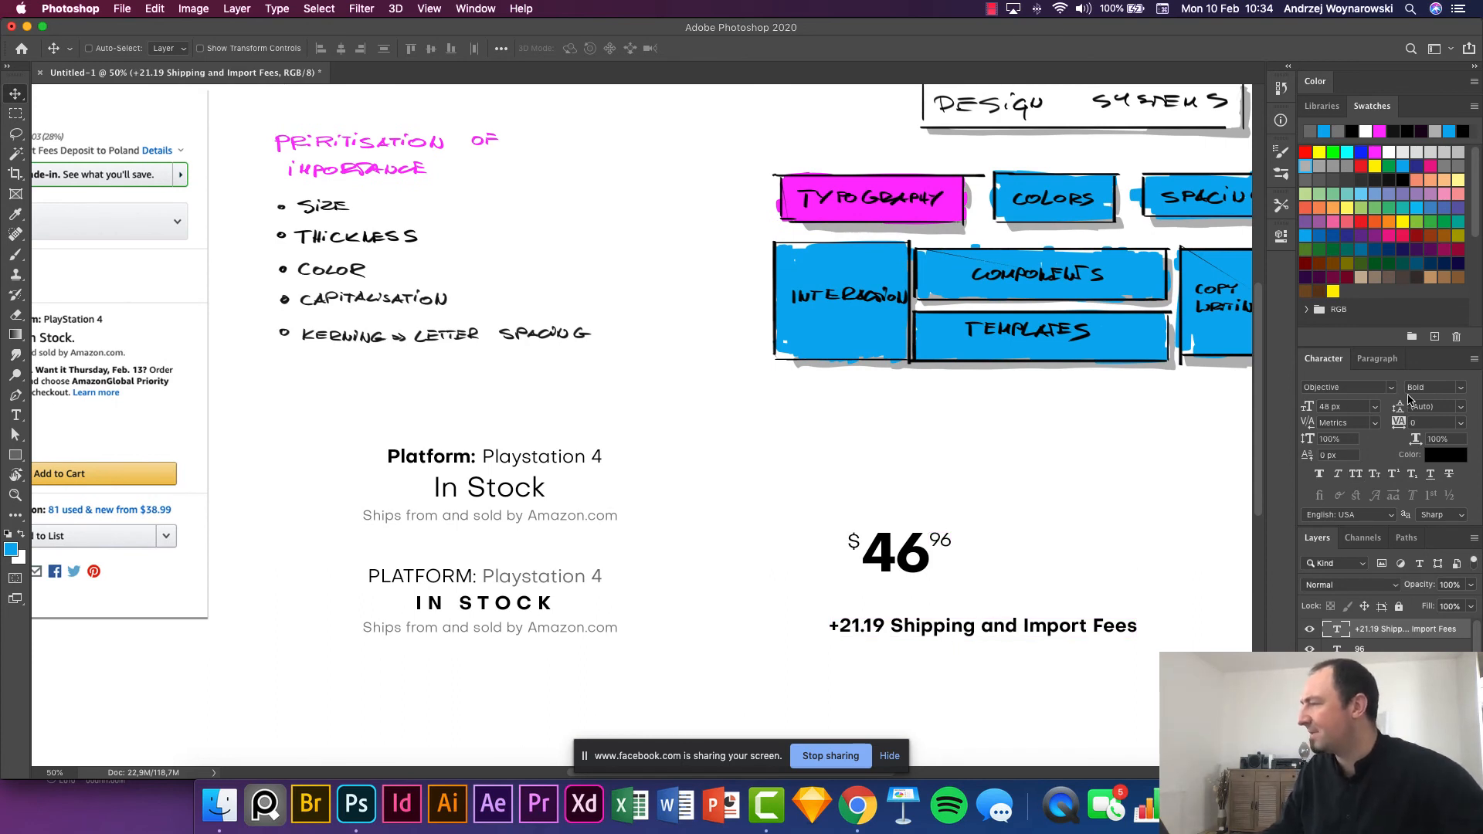
{"action": "left_click", "coordinate": [1376, 407]}
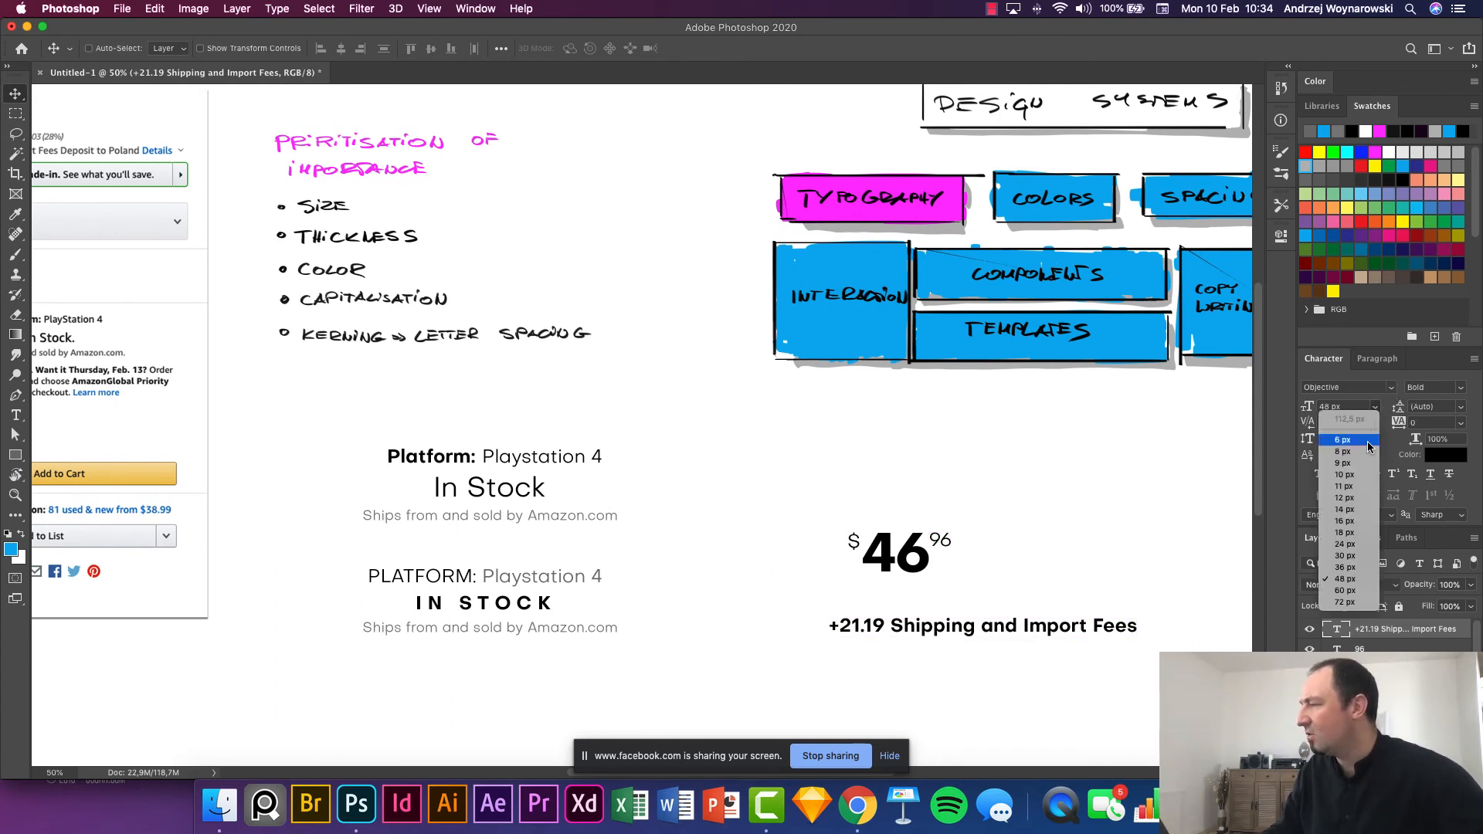
{"action": "left_click", "coordinate": [1354, 521]}
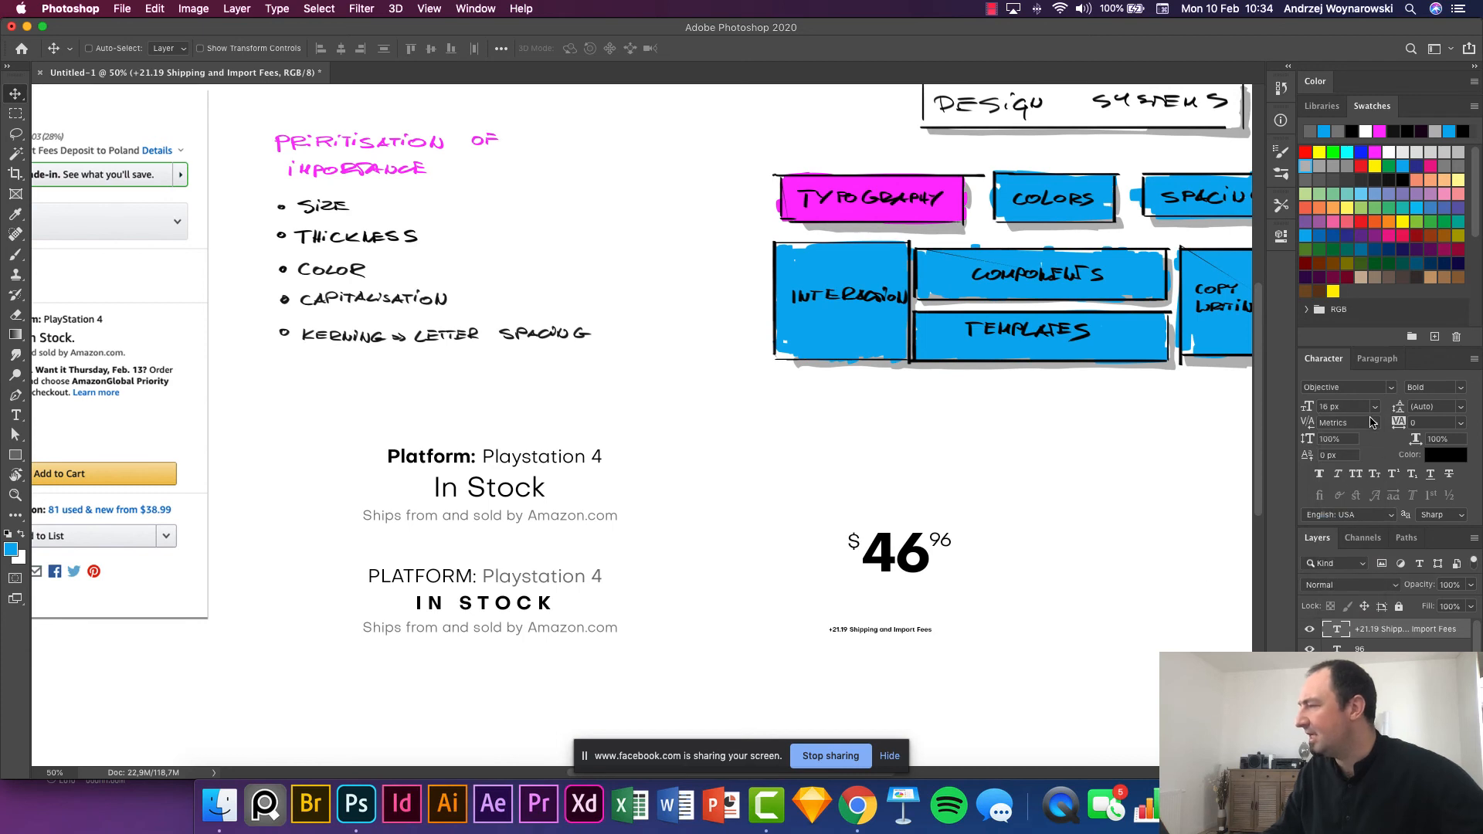
{"action": "left_click", "coordinate": [1376, 407]}
{"action": "left_click", "coordinate": [1365, 533]}
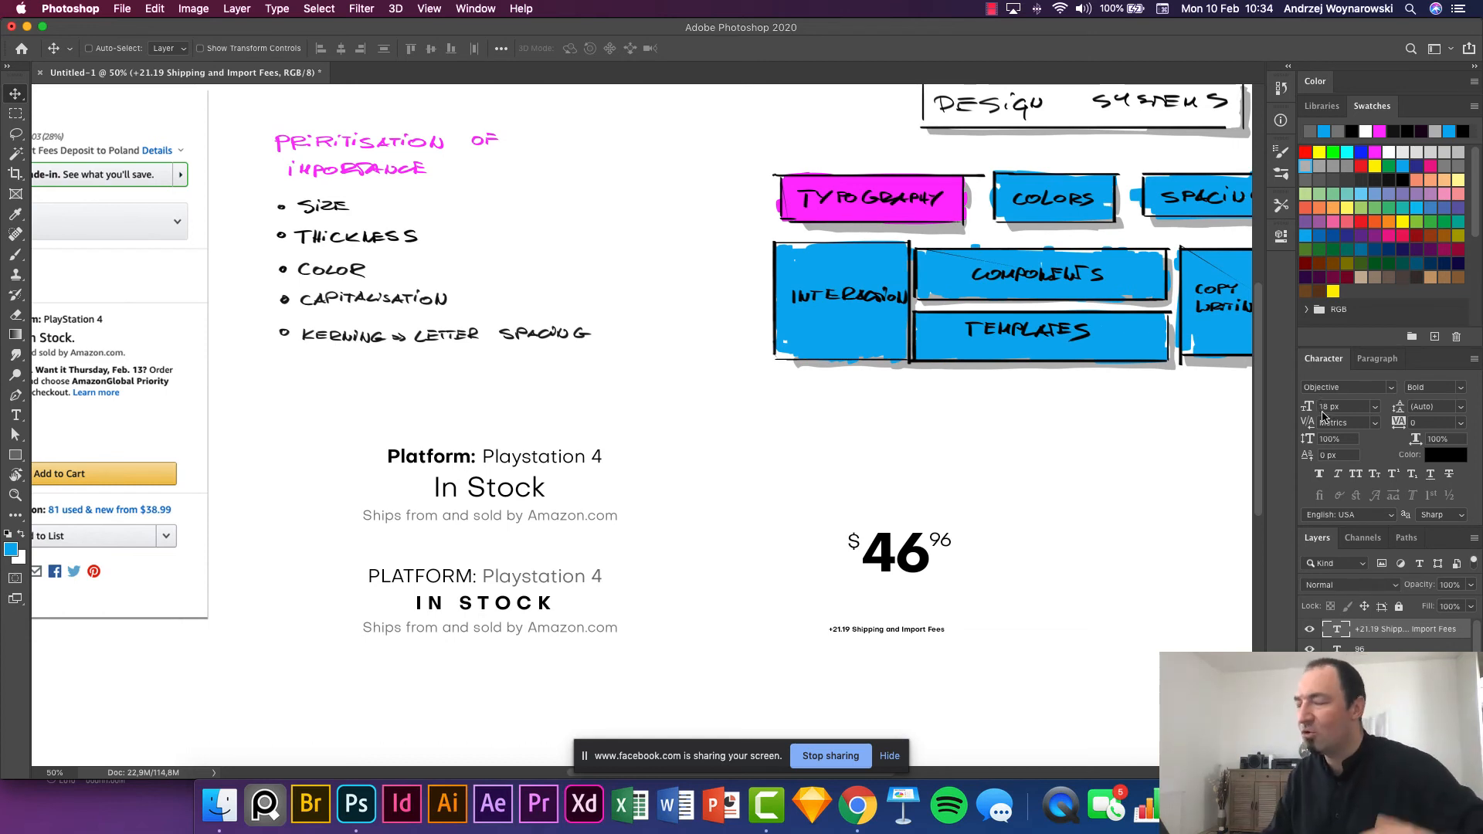
{"action": "left_click", "coordinate": [1356, 474]}
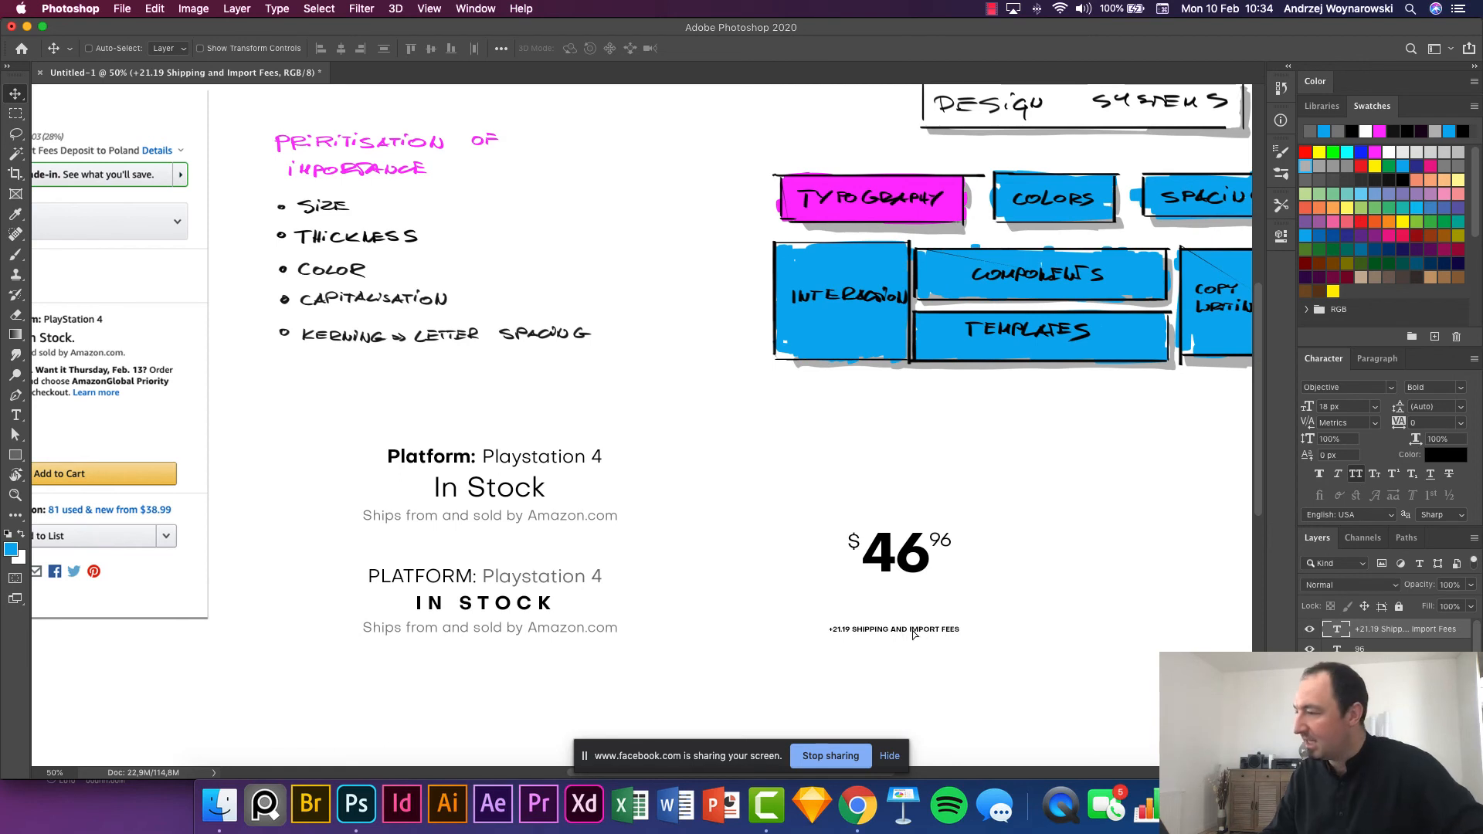
Move the shipping fees text directly under the price, aligned with the "$", and set its size to 24 px.
{"action": "left_click_drag", "start_coordinate": [910, 633], "coordinate": [941, 593]}
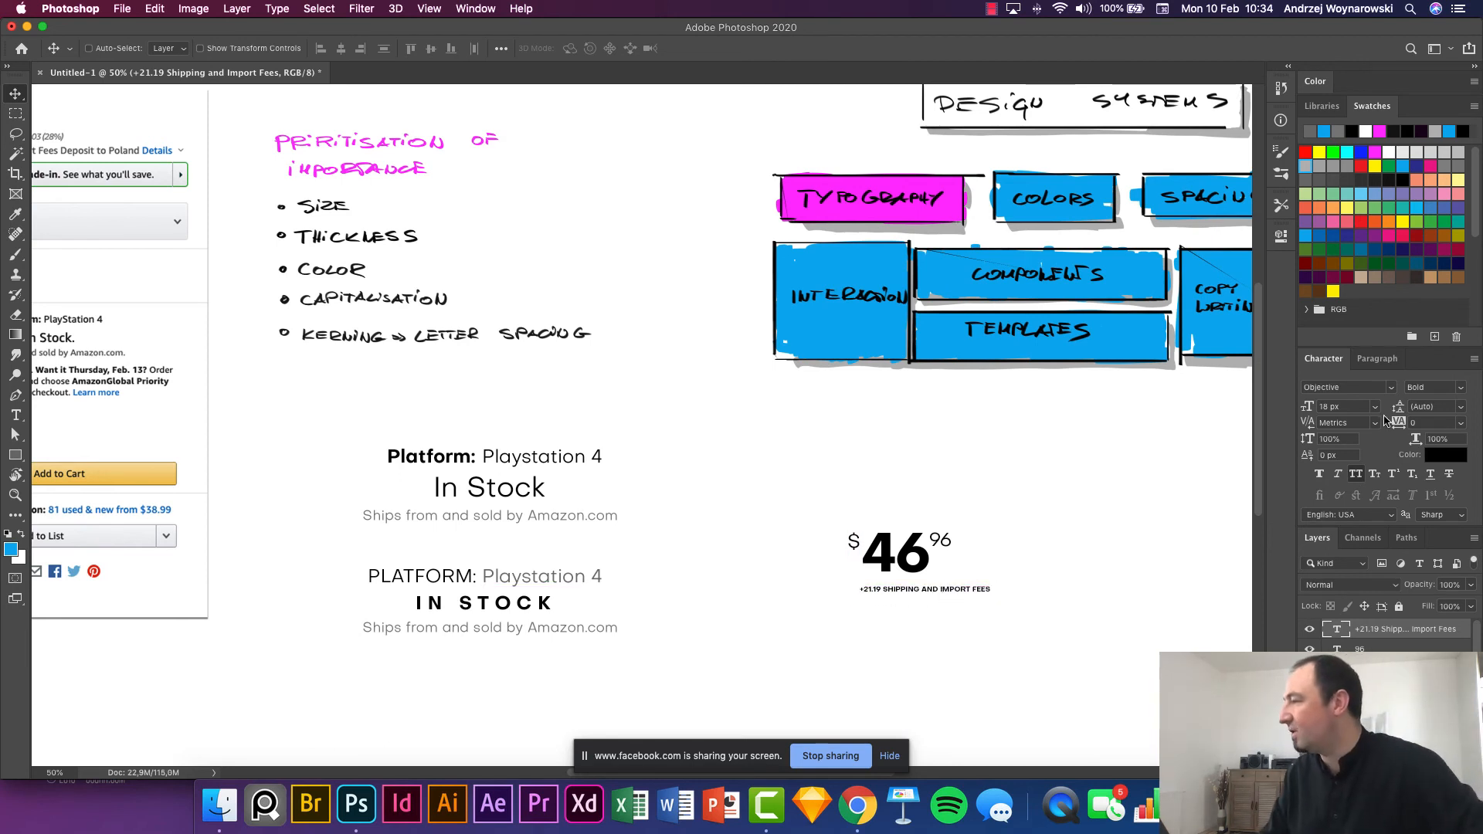
{"action": "left_click", "coordinate": [1375, 410]}
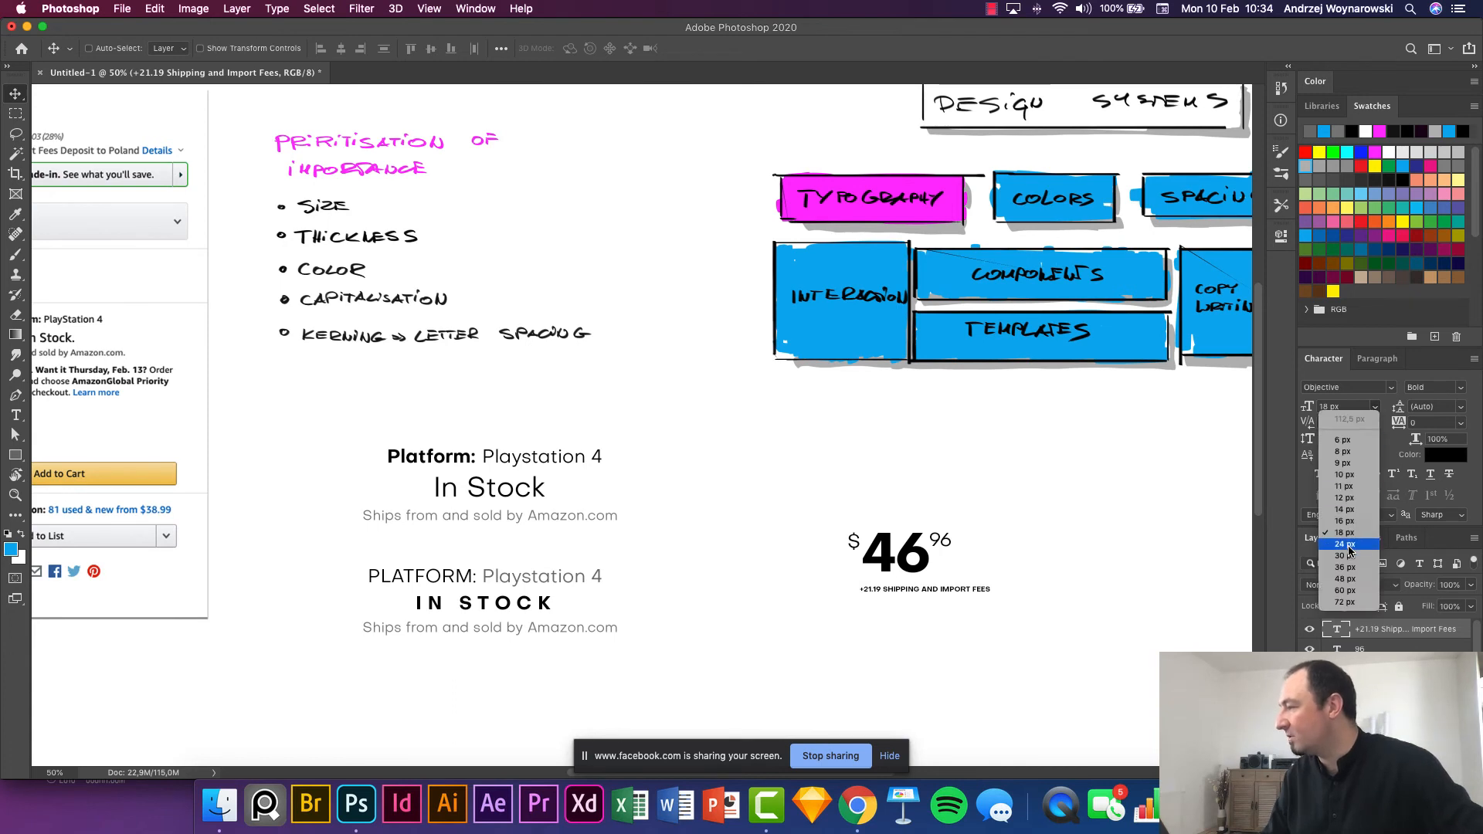
{"action": "left_click", "coordinate": [1245, 549]}
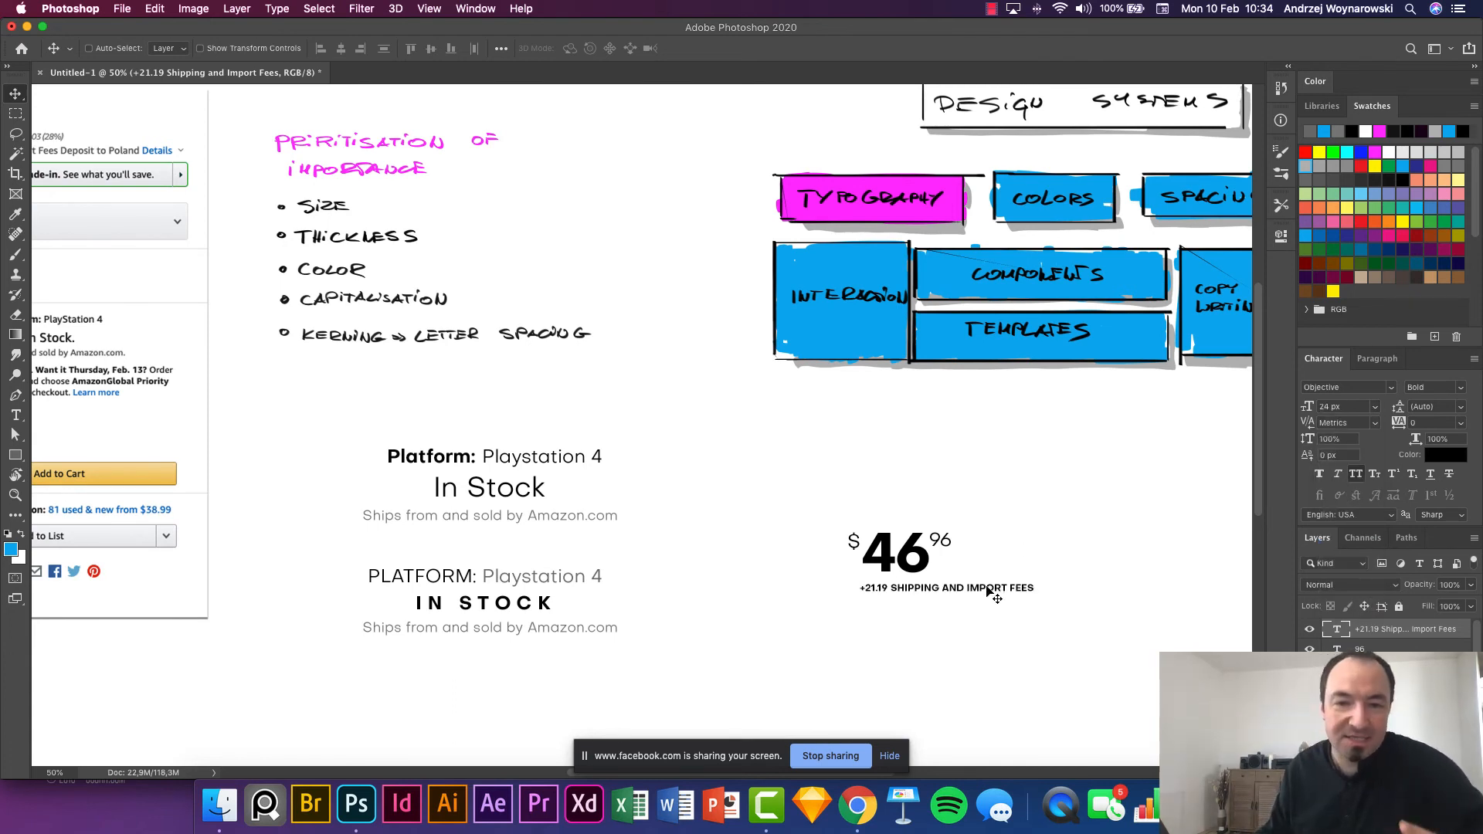
{"action": "left_click_drag", "start_coordinate": [990, 591], "coordinate": [979, 593]}
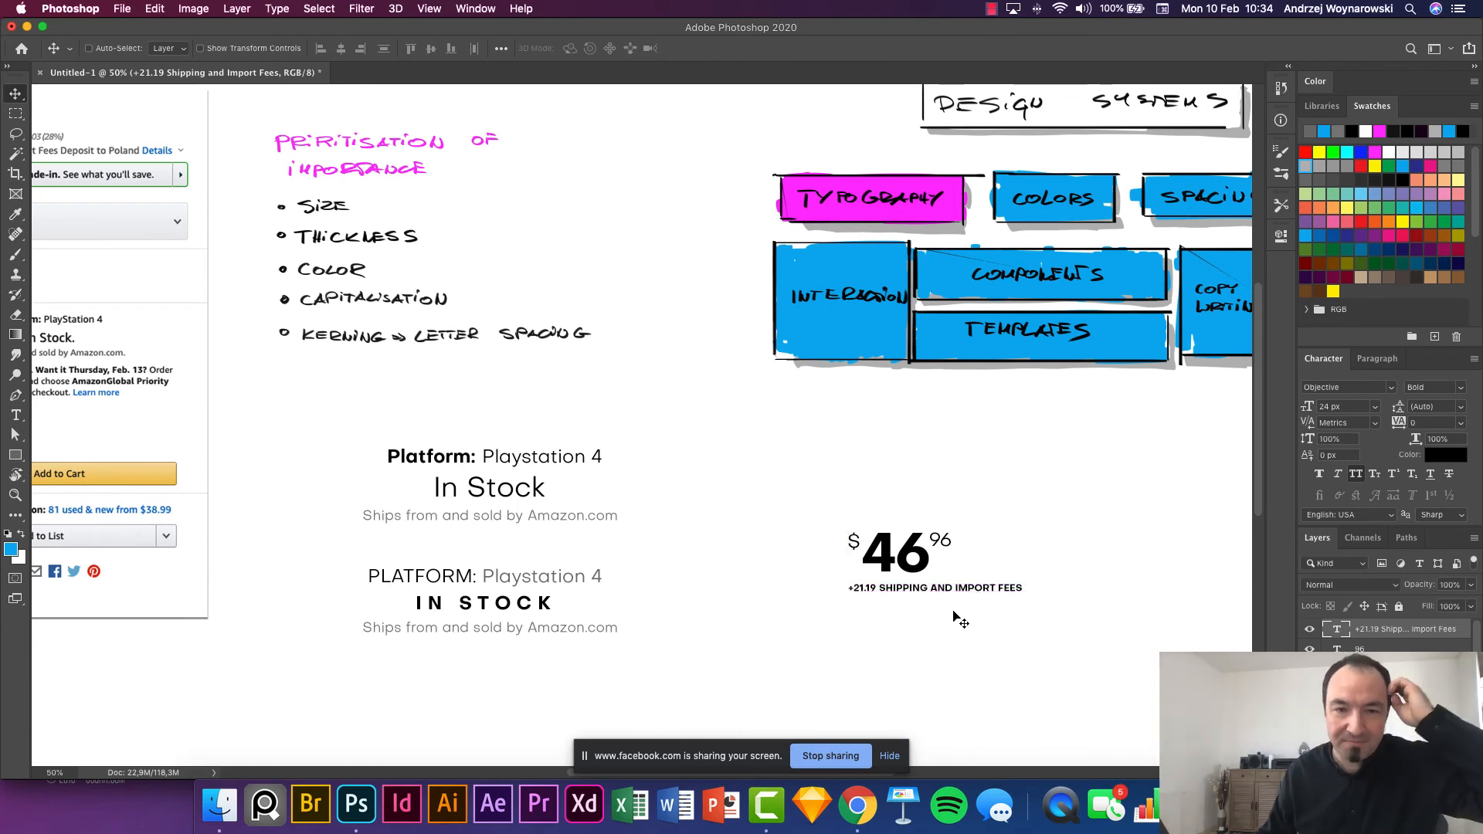
Duplicate the all-caps shipping fees text directly below the original line.
{"action": "scroll", "coordinate": [957, 610], "scroll_direction": "left", "scroll_amount": 3}
{"action": "key", "text": "c"}
{"action": "scroll", "coordinate": [961, 572], "scroll_direction": "left", "scroll_amount": 4}
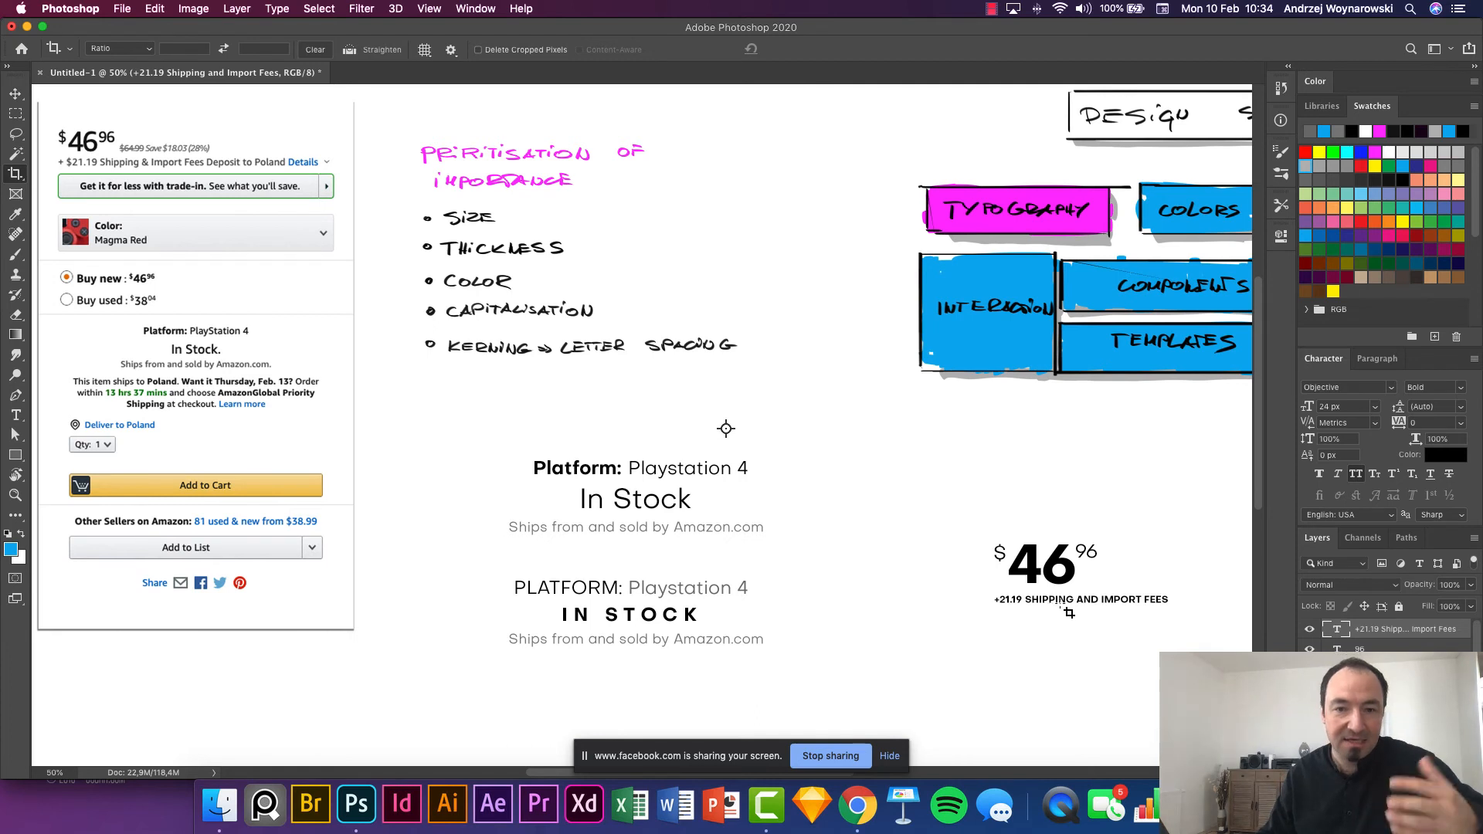
{"action": "key", "text": "v"}
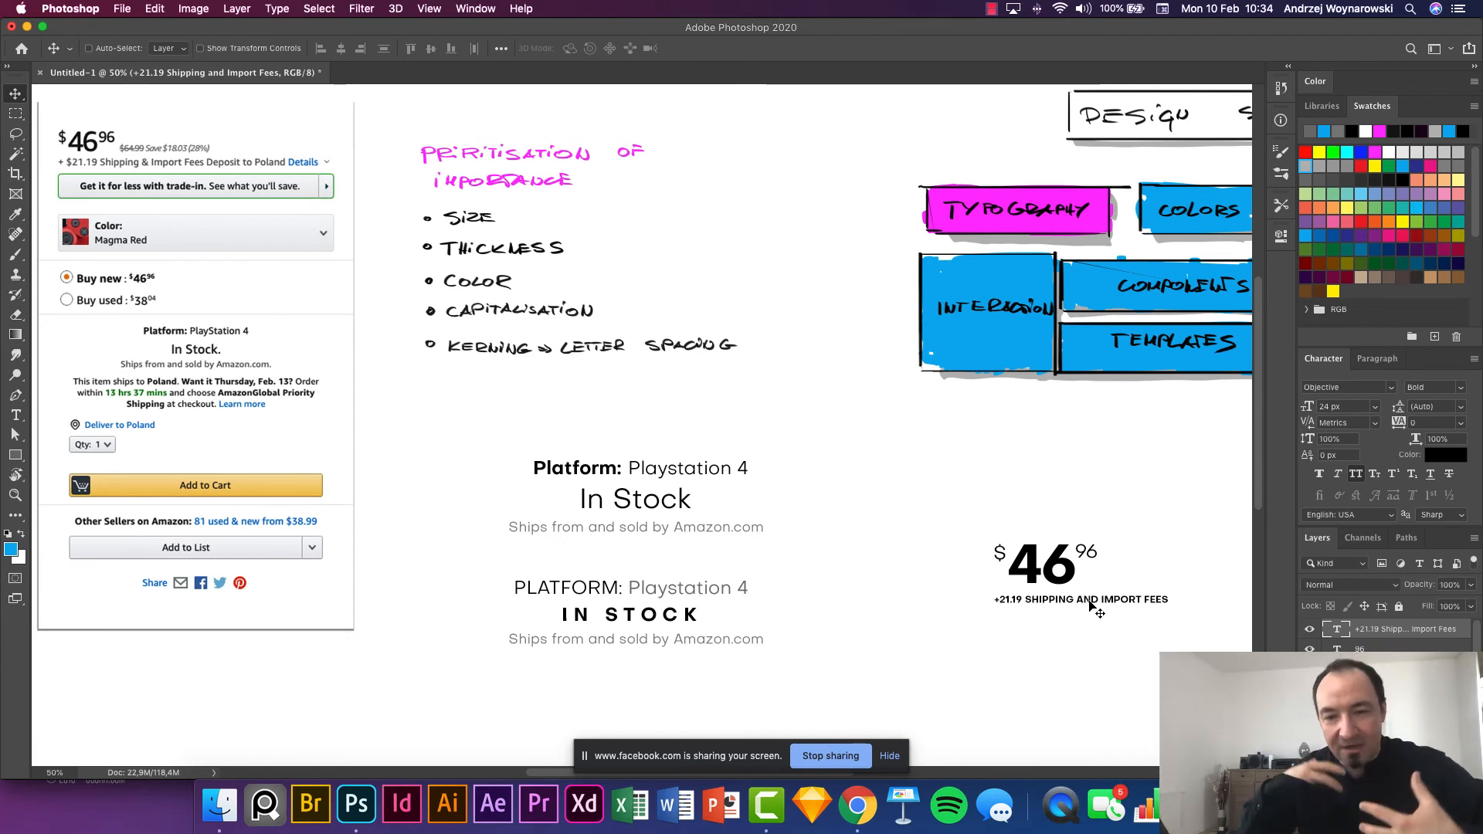
{"action": "left_click", "coordinate": [1112, 598], "text": "super"}
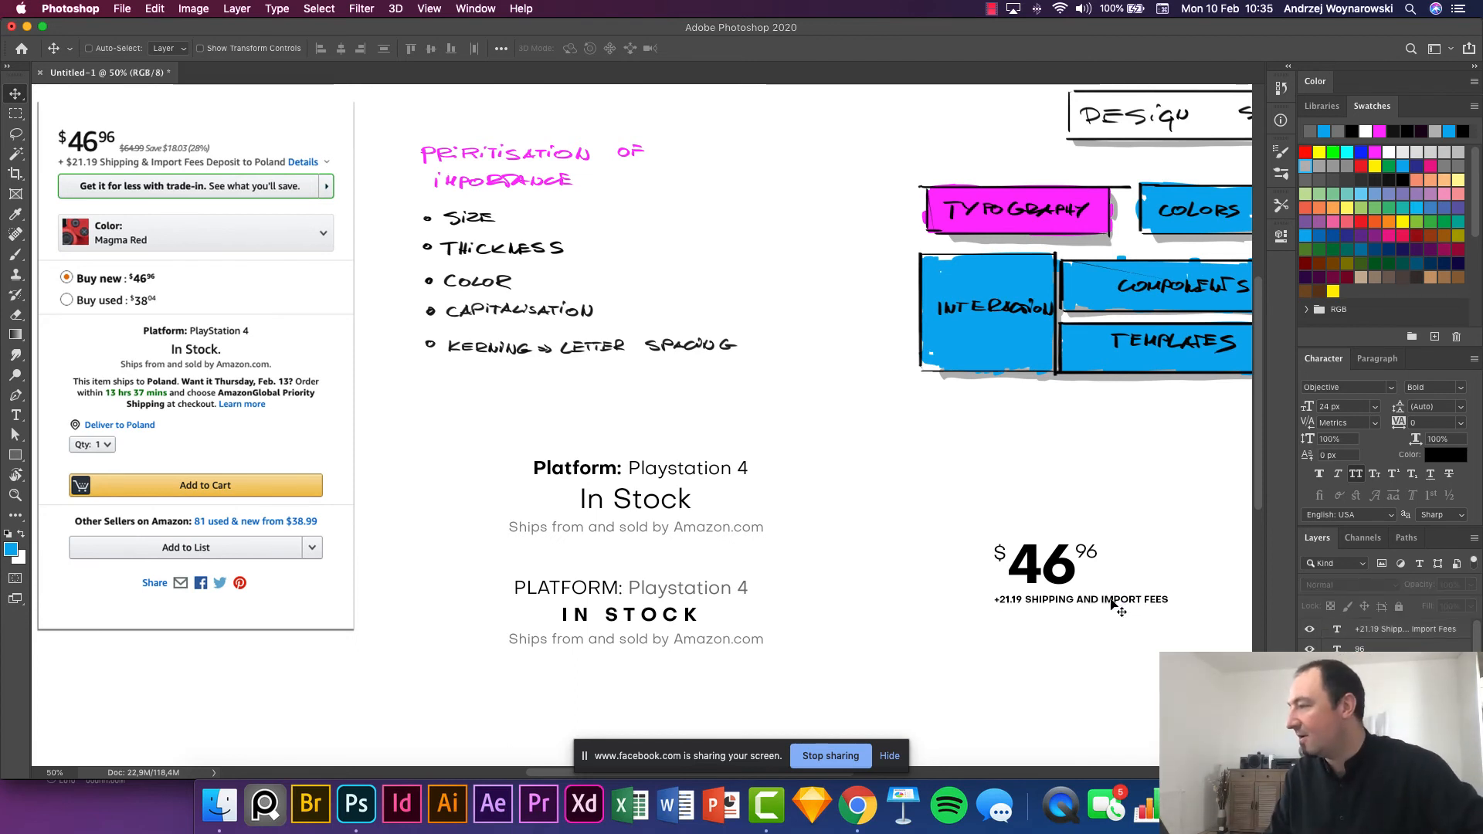
{"action": "left_click_drag", "start_coordinate": [1110, 598], "coordinate": [1111, 618]}
{"action": "key", "text": "Return"}
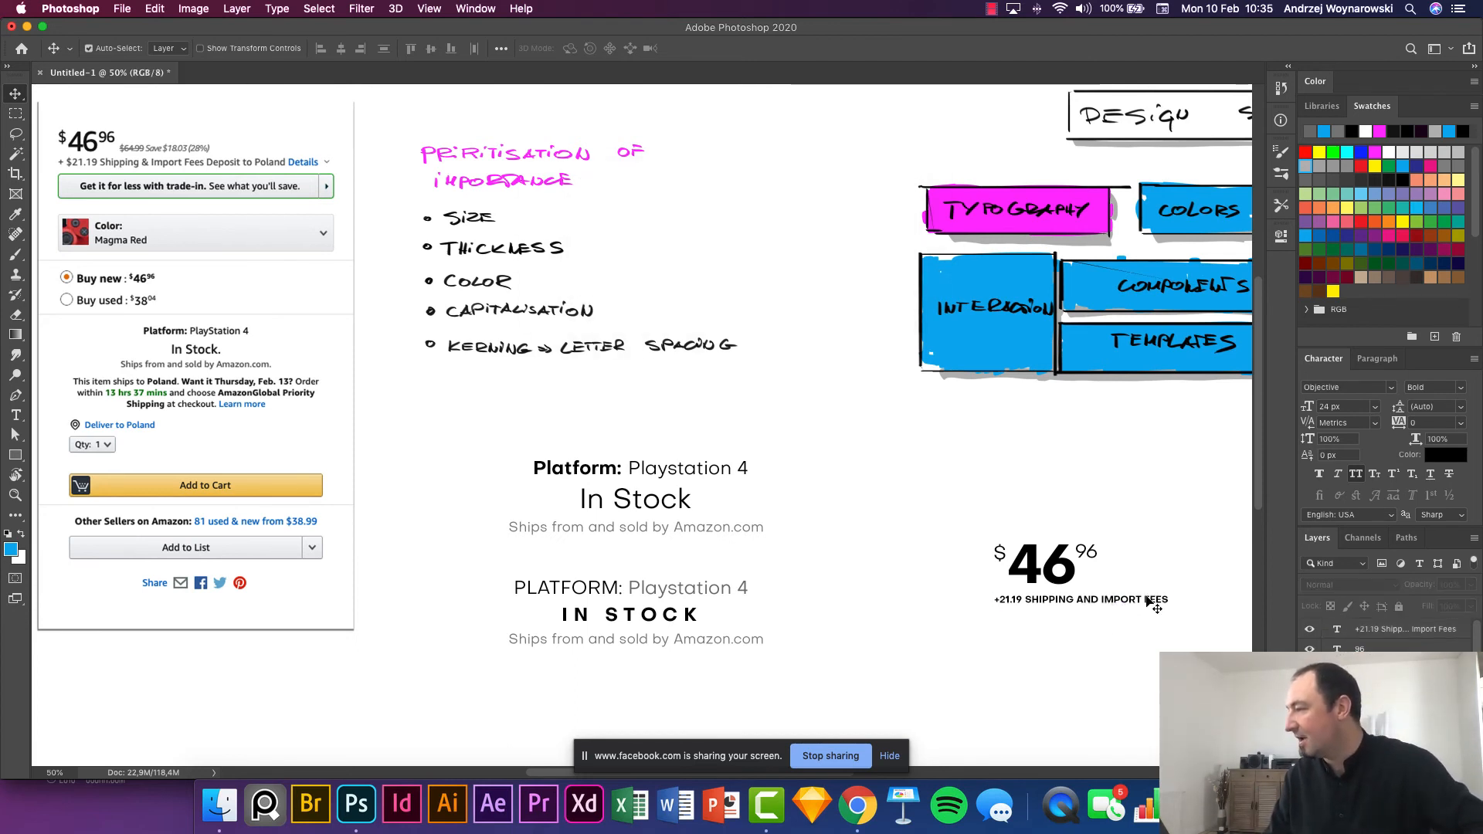
{"action": "left_click", "coordinate": [1156, 602], "text": "super"}
{"action": "left_click_drag", "start_coordinate": [1146, 605], "coordinate": [1145, 619]}
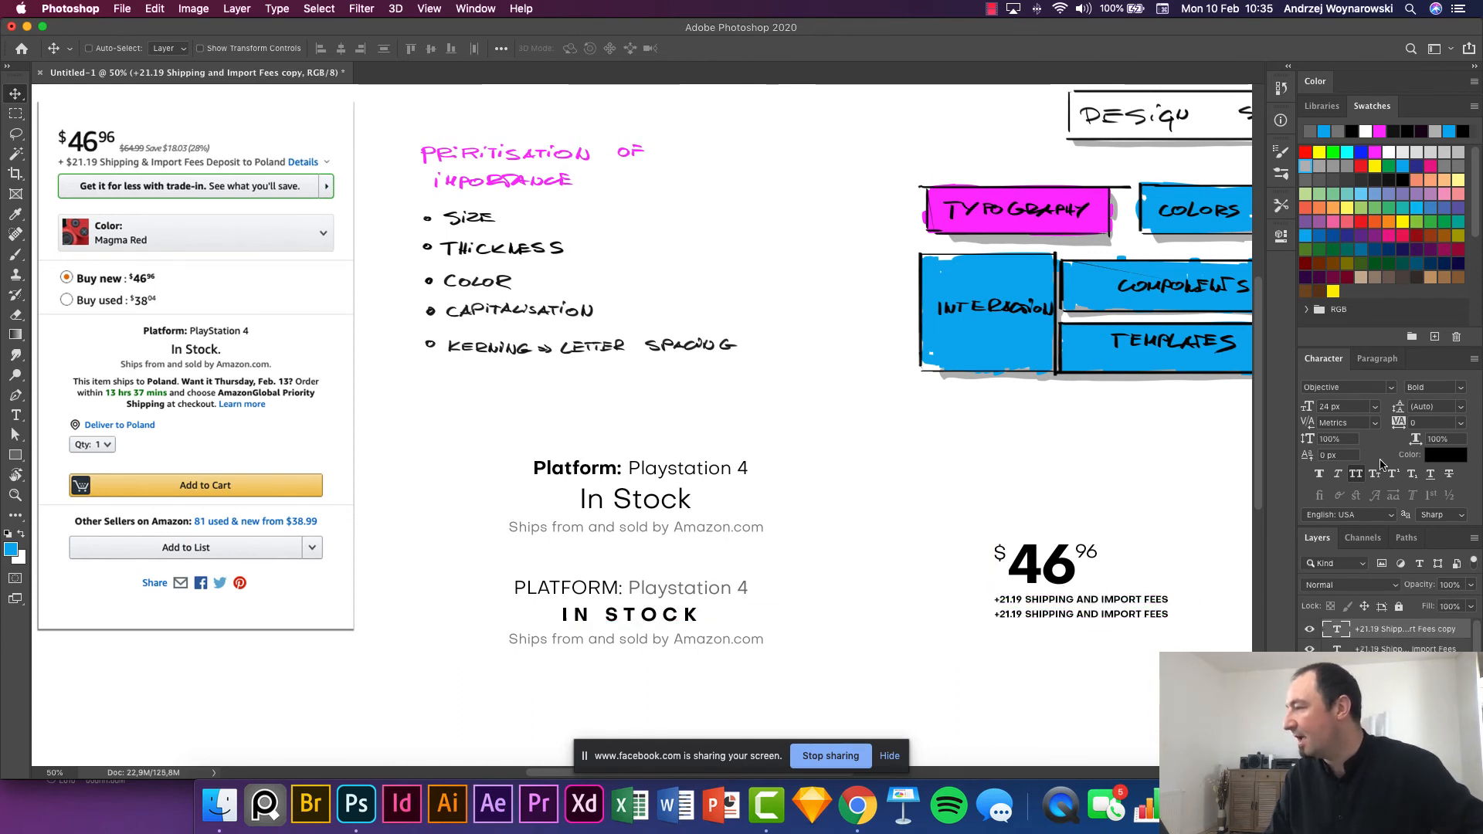
Remove all caps from the copied shipping fees text and color it medium gray.
{"action": "left_click", "coordinate": [1357, 473]}
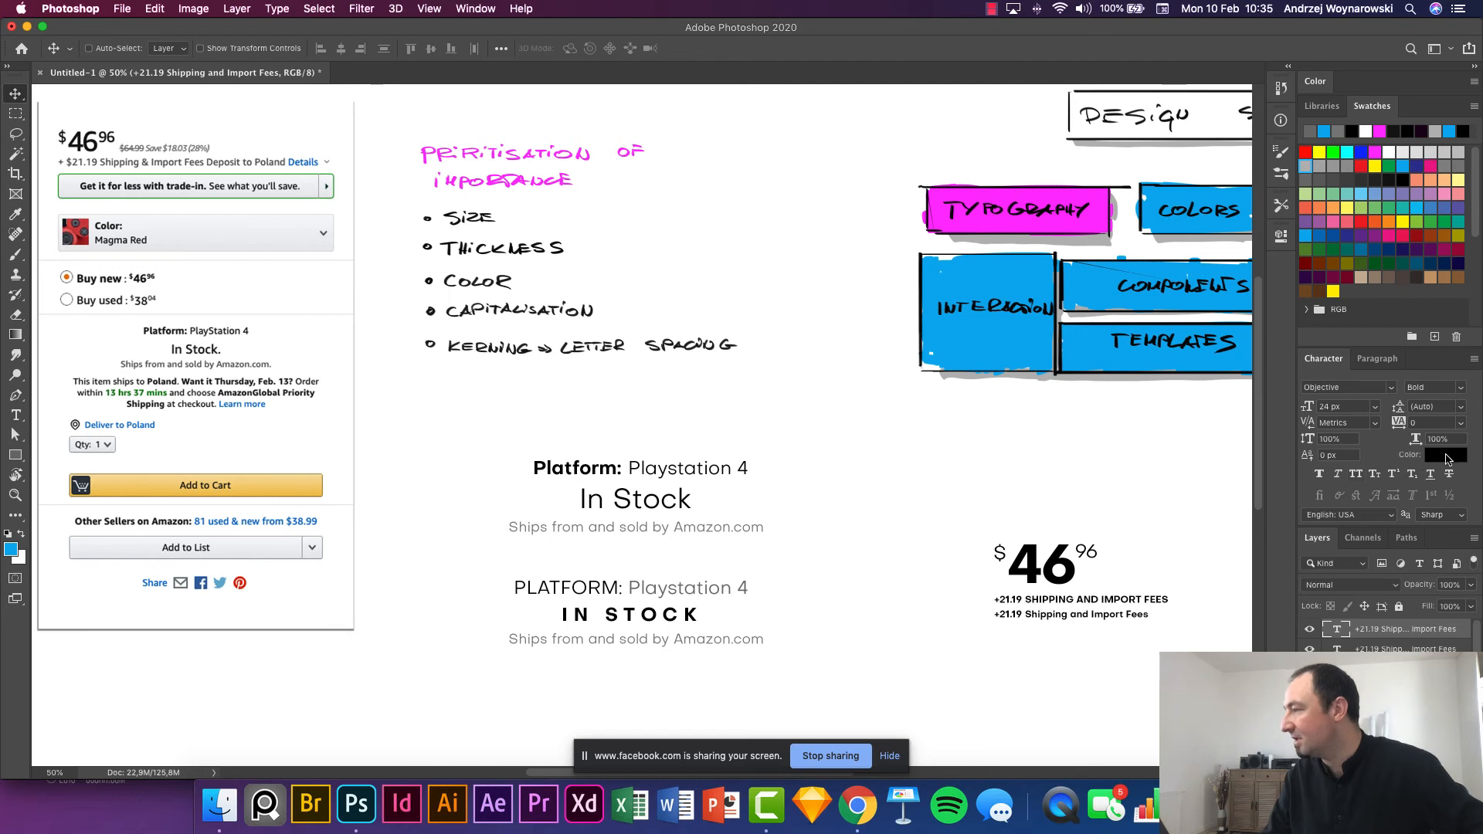
{"action": "left_click", "coordinate": [1446, 456]}
{"action": "left_click_drag", "start_coordinate": [897, 579], "coordinate": [891, 592]}
{"action": "left_click", "coordinate": [1215, 498]}
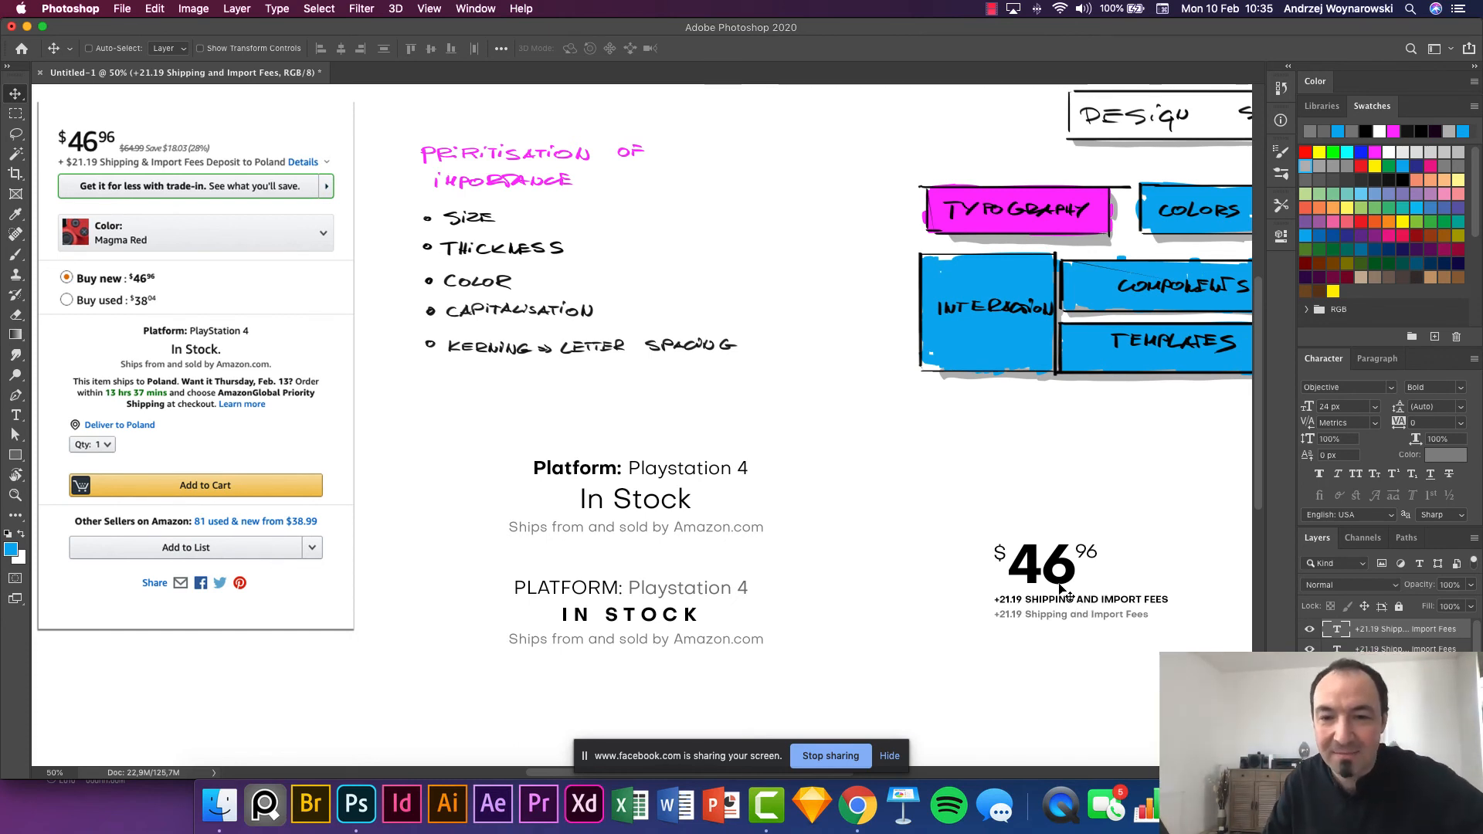
Identify Layer 6 by toggling its visibility, duplicate it, and select the copy.
{"action": "scroll", "coordinate": [1390, 680], "scroll_direction": "down", "scroll_amount": 5}
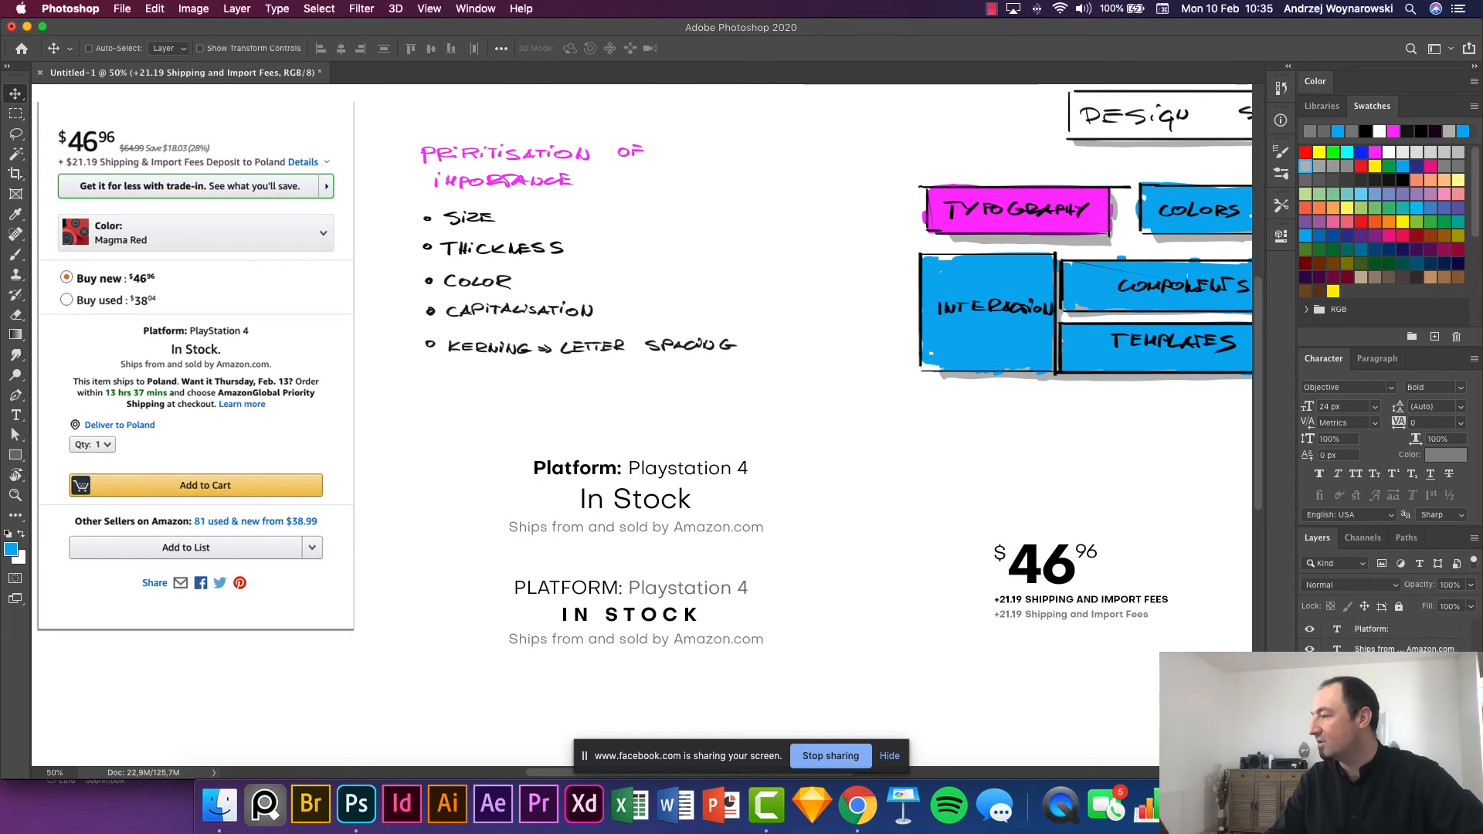
{"action": "left_click", "coordinate": [1371, 695]}
{"action": "left_click", "coordinate": [1310, 696]}
{"action": "left_click", "coordinate": [1309, 695]}
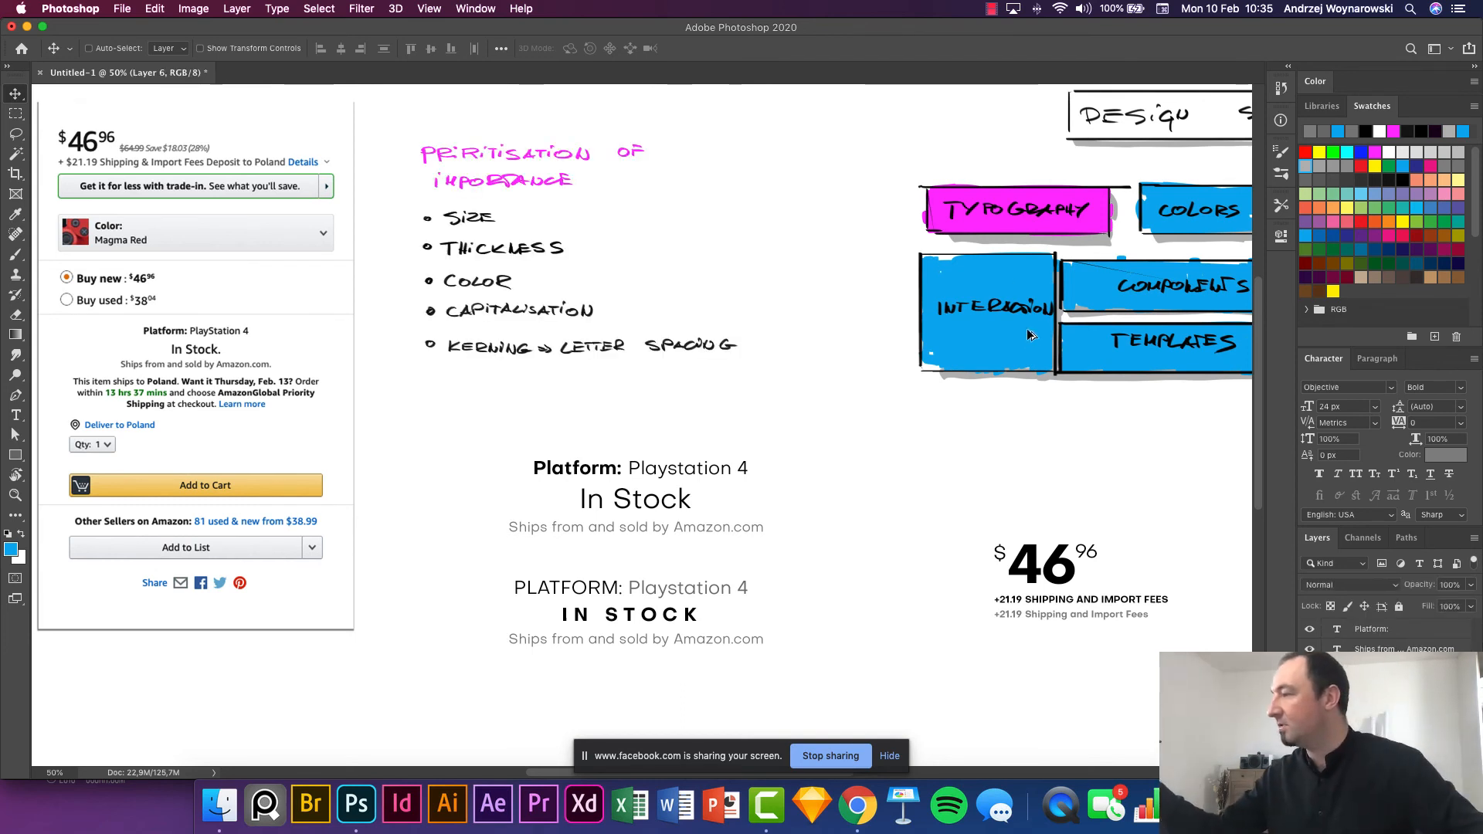
{"action": "key", "text": "super+j"}
{"action": "left_click", "coordinate": [1007, 354], "text": "super"}
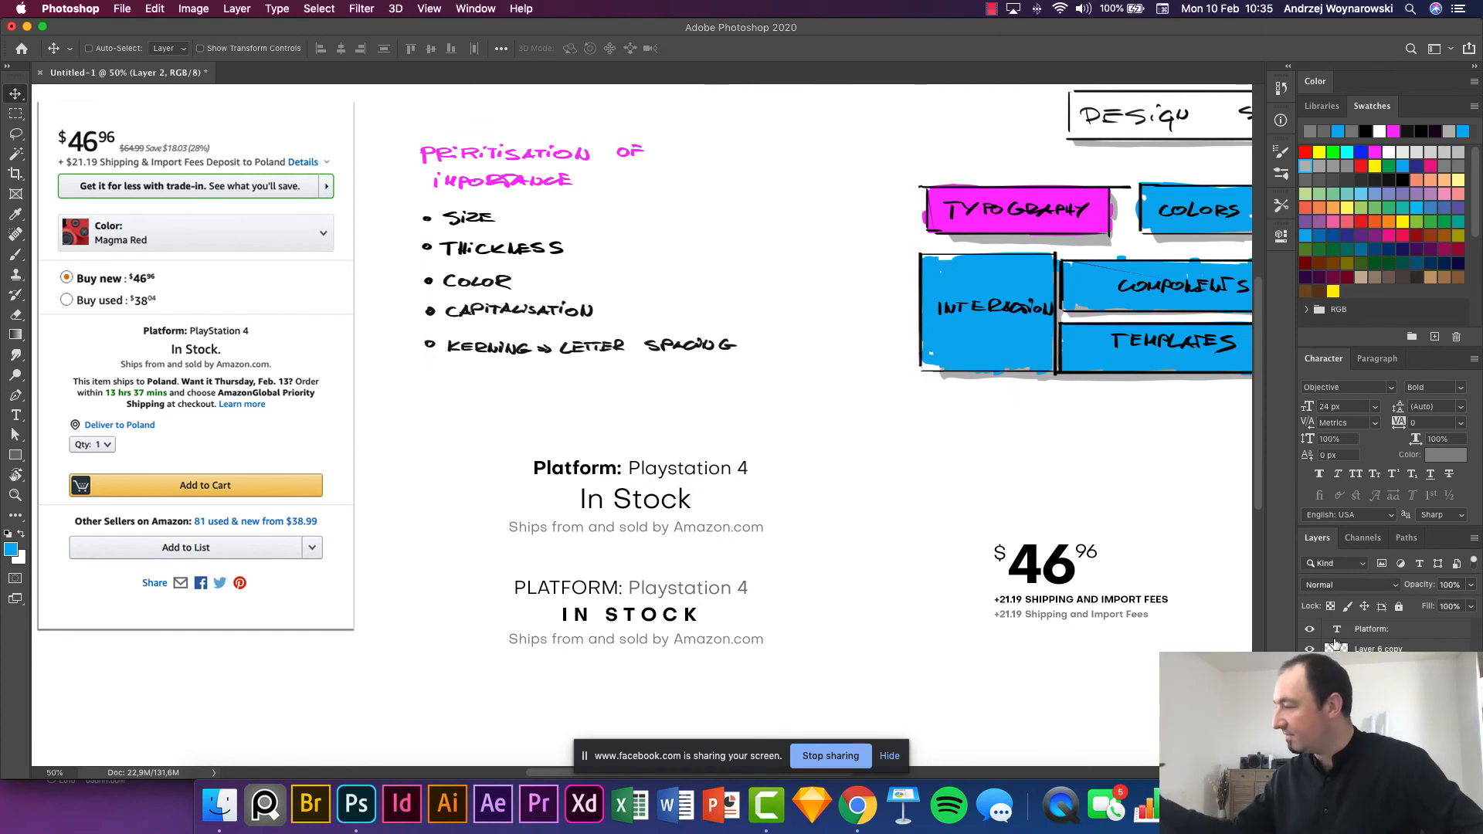
{"action": "left_click", "coordinate": [1360, 649]}
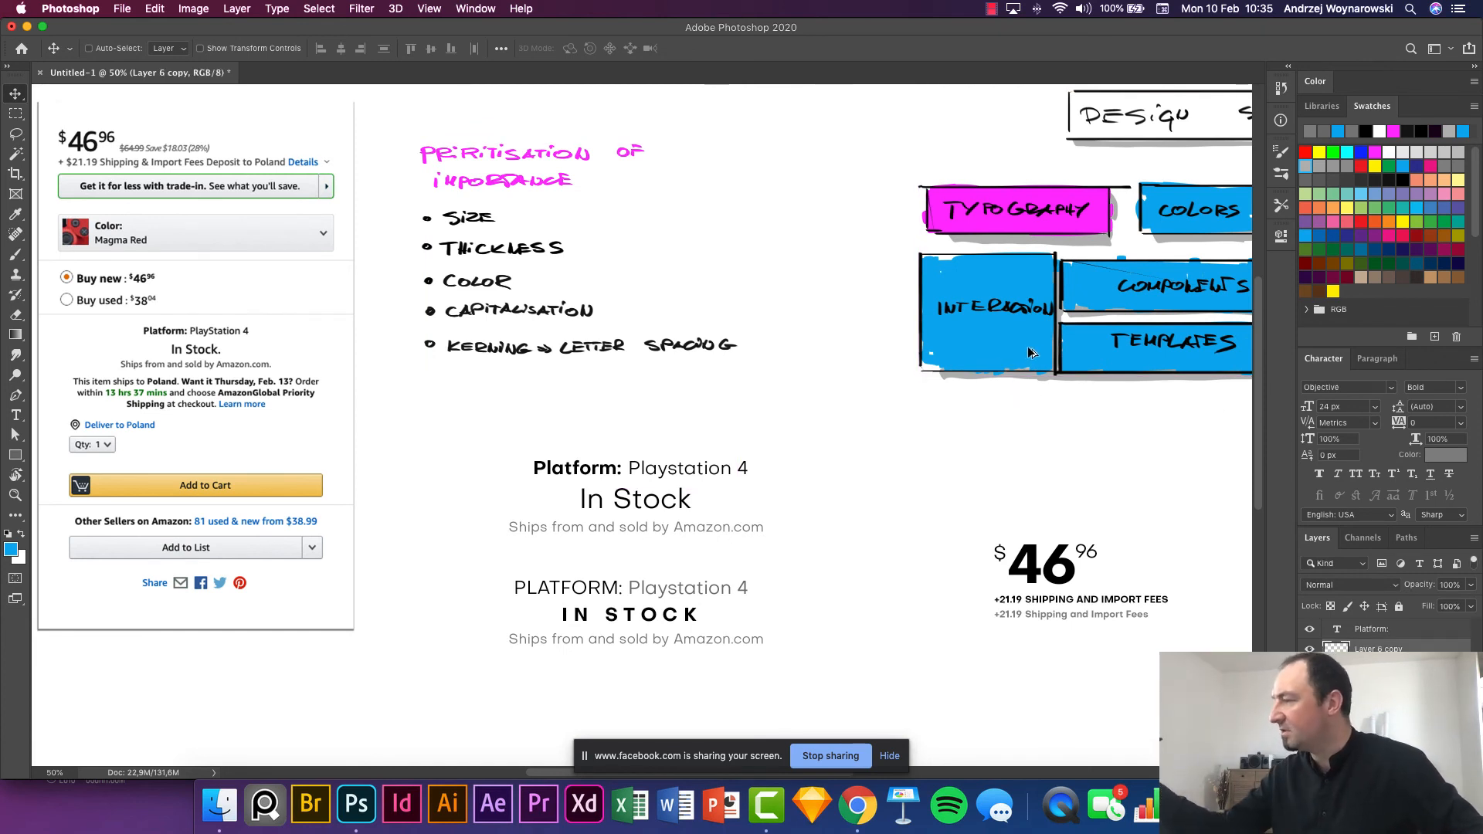
Mark the reading order of the original Amazon price with blue brush circles and numbers on Layer 6, and undo the marks.
{"action": "key", "text": "b"}
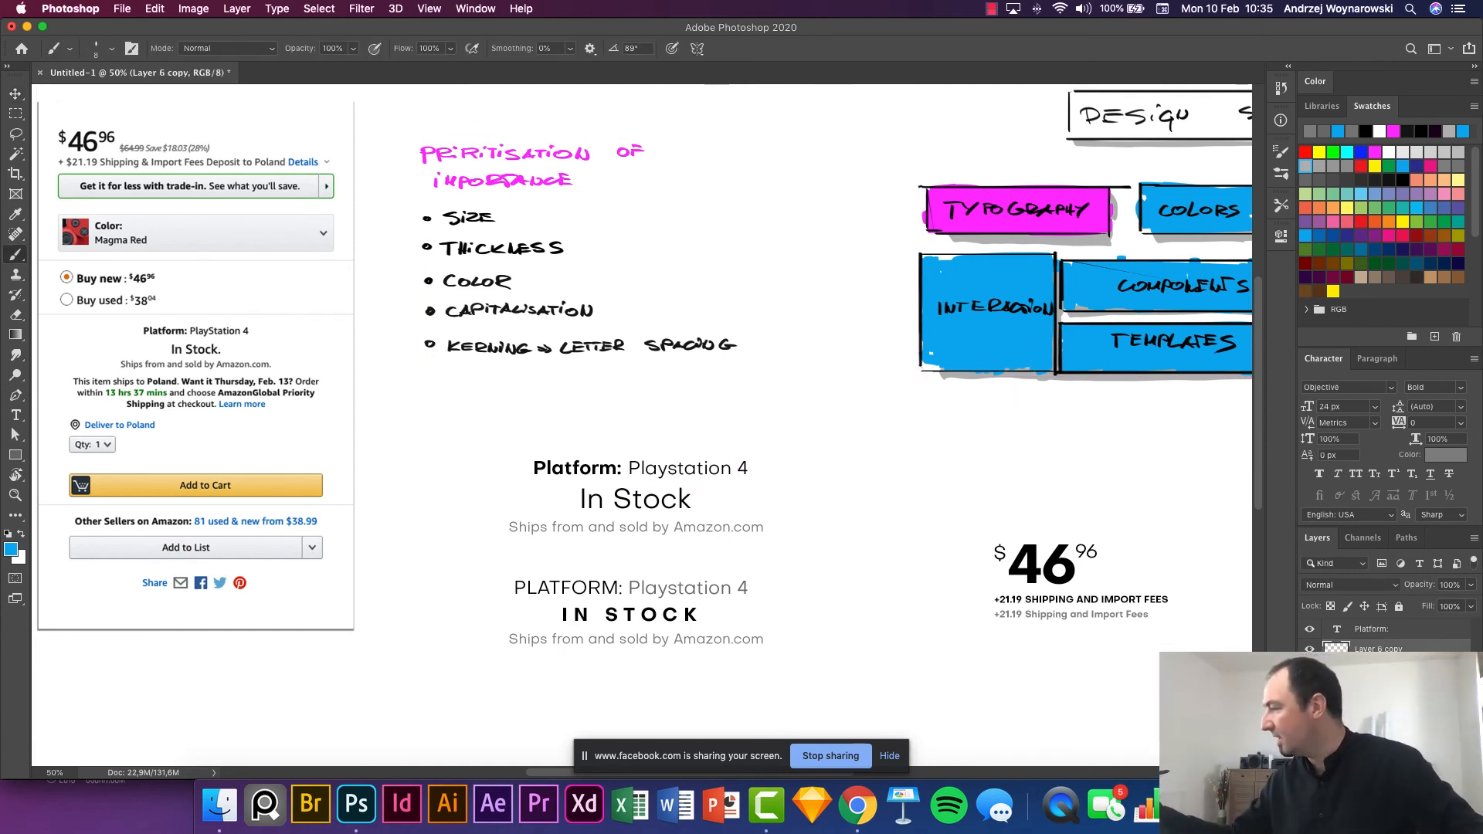
{"action": "key", "text": "alt+bracketleft"}
{"action": "left_click", "coordinate": [1033, 339], "text": "alt"}
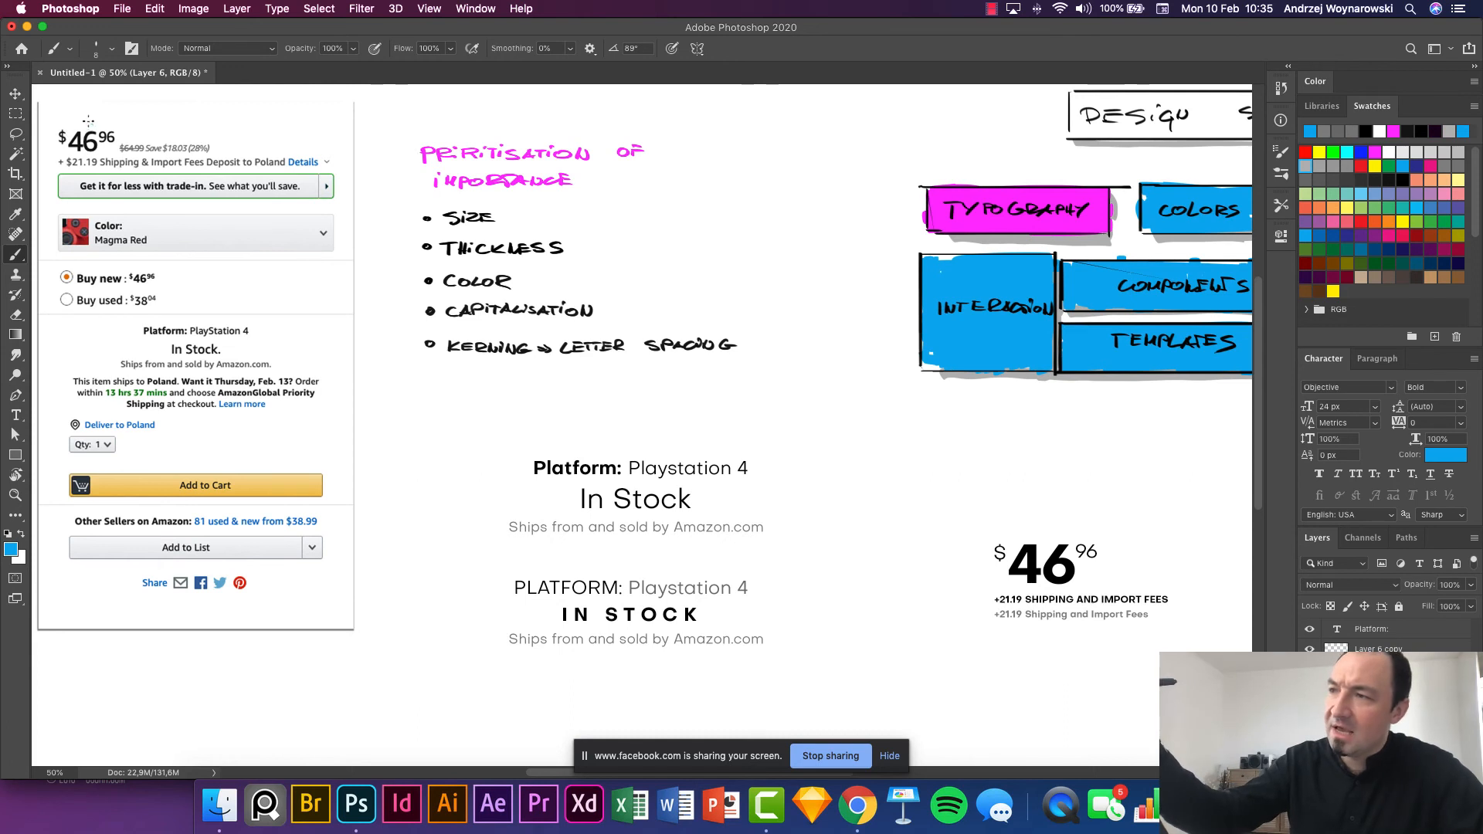
{"action": "mouse_move", "coordinate": [87, 122]}
{"action": "left_mouse_down"}
{"action": "mouse_move", "coordinate": [91, 159]}
{"action": "mouse_move", "coordinate": [112, 152]}
{"action": "mouse_move", "coordinate": [117, 117]}
{"action": "left_mouse_up"}
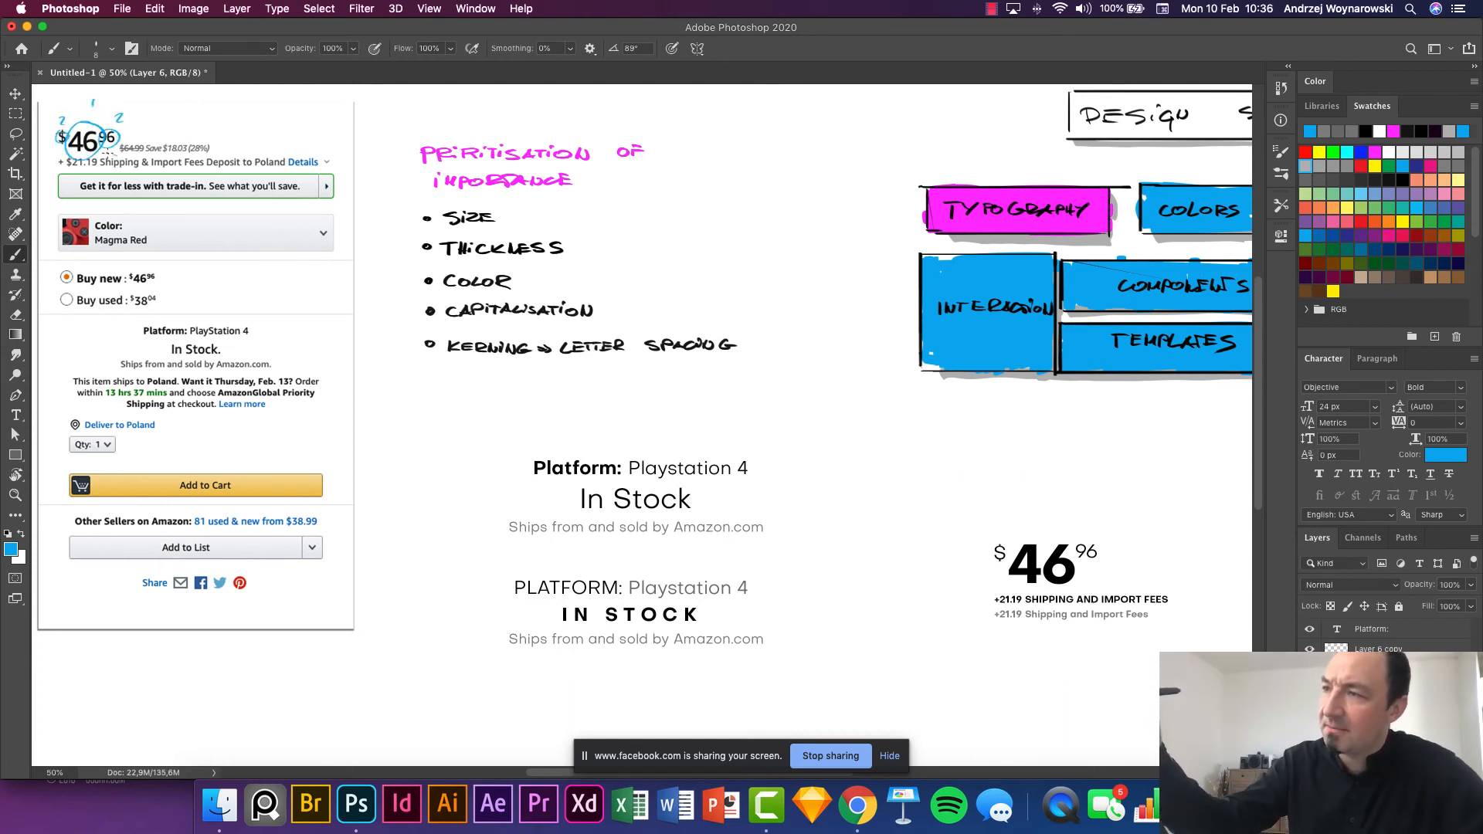
{"action": "mouse_move", "coordinate": [58, 164]}
{"action": "left_mouse_down"}
{"action": "mouse_move", "coordinate": [208, 173]}
{"action": "mouse_move", "coordinate": [321, 160]}
{"action": "left_mouse_up"}
{"action": "key", "text": "super+z"}
{"action": "key", "text": "super+z"}
{"action": "key", "text": "super+z"}
{"action": "key", "text": "super+z"}
{"action": "key", "text": "super+z"}
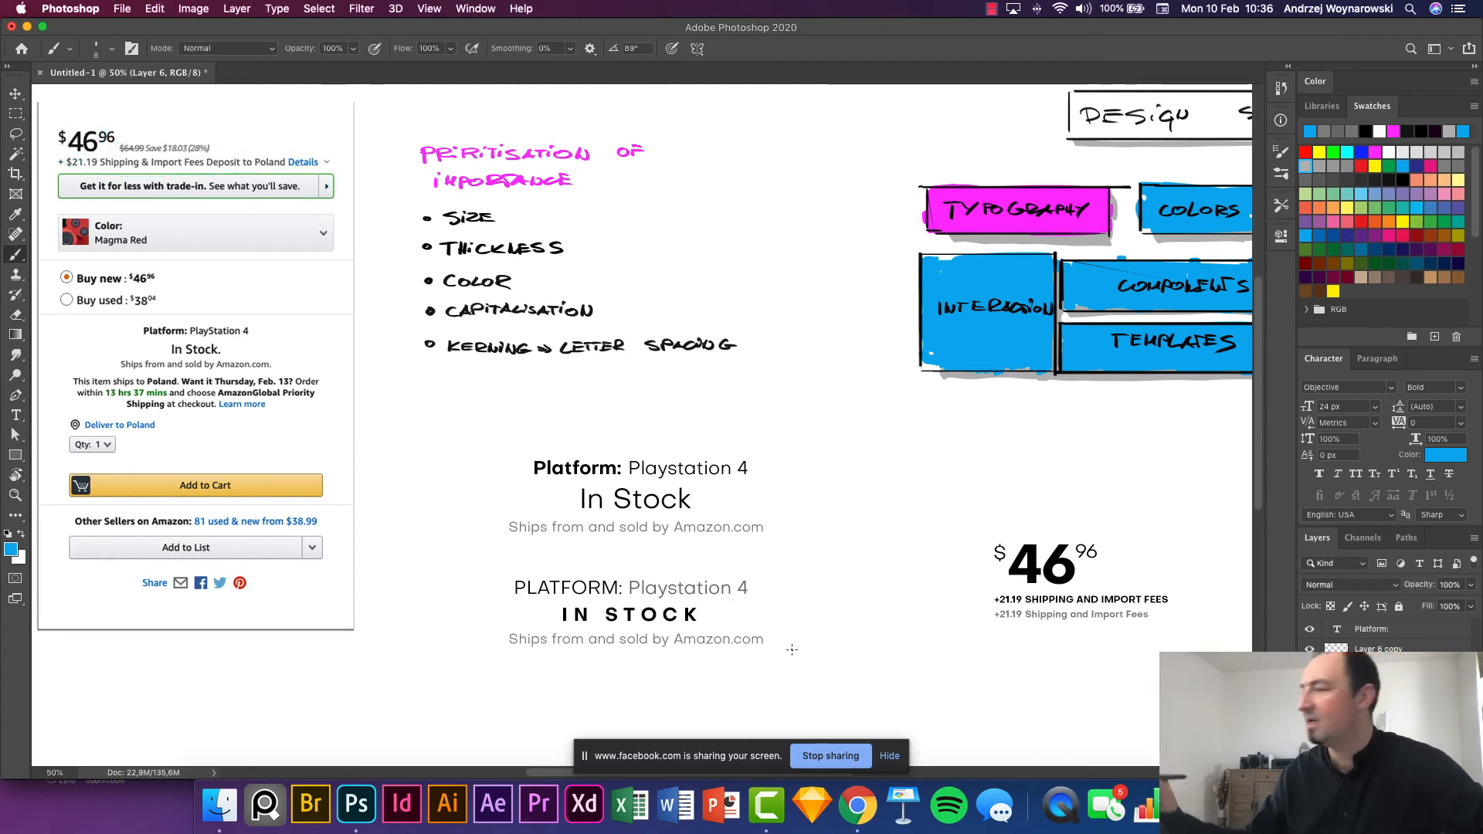
Circle and number the restyled price's "46", "$" and "96" and its shipping fees lines in blue, and undo the marks.
{"action": "mouse_move", "coordinate": [1067, 535]}
{"action": "left_mouse_down"}
{"action": "mouse_move", "coordinate": [1040, 536]}
{"action": "mouse_move", "coordinate": [1079, 543]}
{"action": "left_mouse_up"}
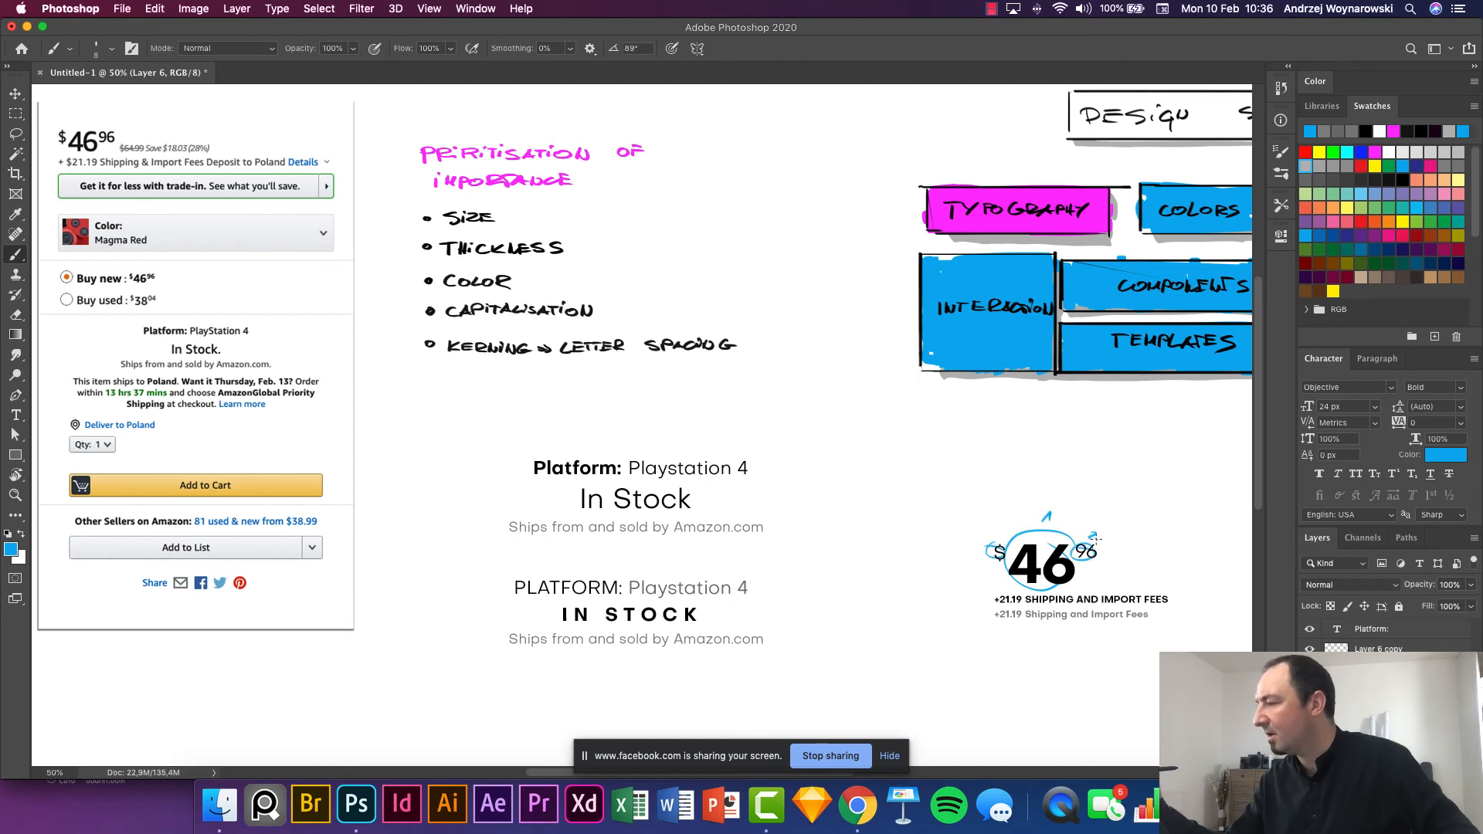
{"action": "mouse_move", "coordinate": [1182, 592]}
{"action": "left_mouse_down"}
{"action": "mouse_move", "coordinate": [1051, 596]}
{"action": "mouse_move", "coordinate": [1162, 580]}
{"action": "left_mouse_up"}
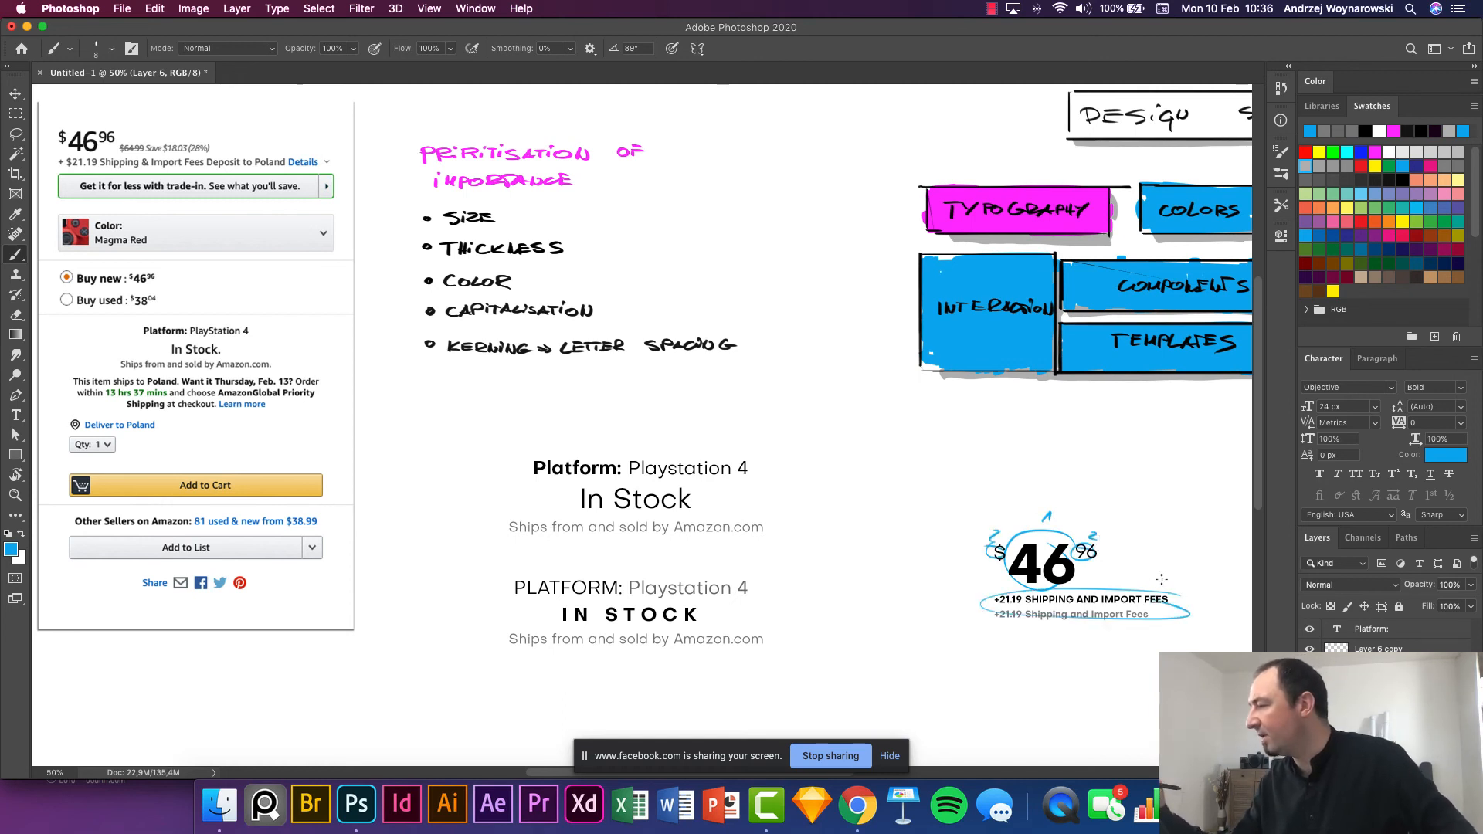
{"action": "key", "text": "super+z"}
{"action": "key", "text": "super+z"}
{"action": "mouse_move", "coordinate": [994, 616]}
{"action": "left_mouse_down"}
{"action": "mouse_move", "coordinate": [1176, 605]}
{"action": "mouse_move", "coordinate": [1109, 592]}
{"action": "mouse_move", "coordinate": [1011, 604]}
{"action": "mouse_move", "coordinate": [1169, 590]}
{"action": "mouse_move", "coordinate": [1122, 611]}
{"action": "mouse_move", "coordinate": [997, 620]}
{"action": "mouse_move", "coordinate": [1150, 625]}
{"action": "left_mouse_up"}
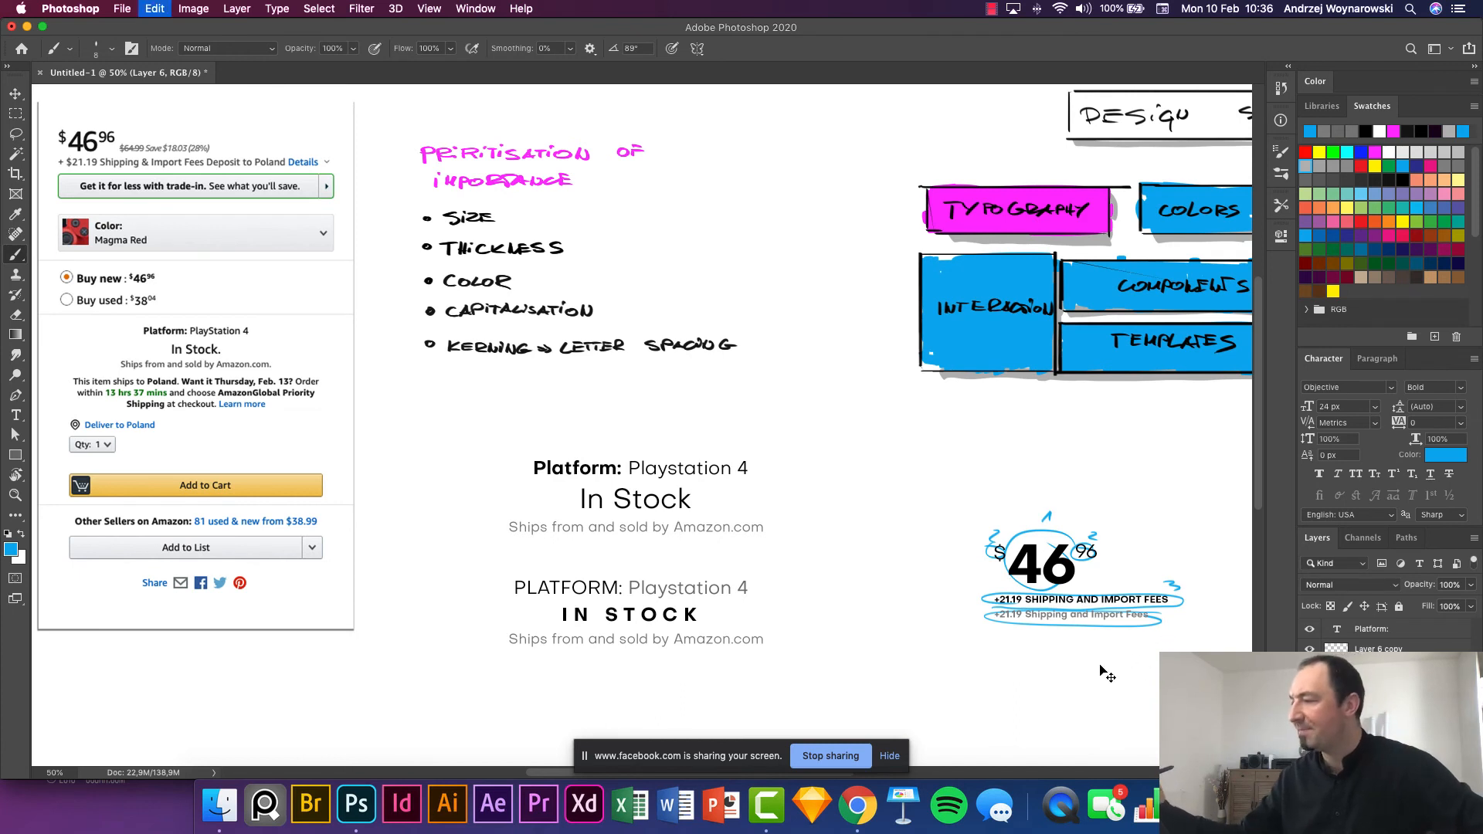
{"action": "key", "text": "super+z"}
{"action": "key", "text": "super+z"}
{"action": "key", "text": "super+z"}
{"action": "key", "text": "super+z"}
{"action": "key", "text": "super+z"}
{"action": "key", "text": "super+z"}
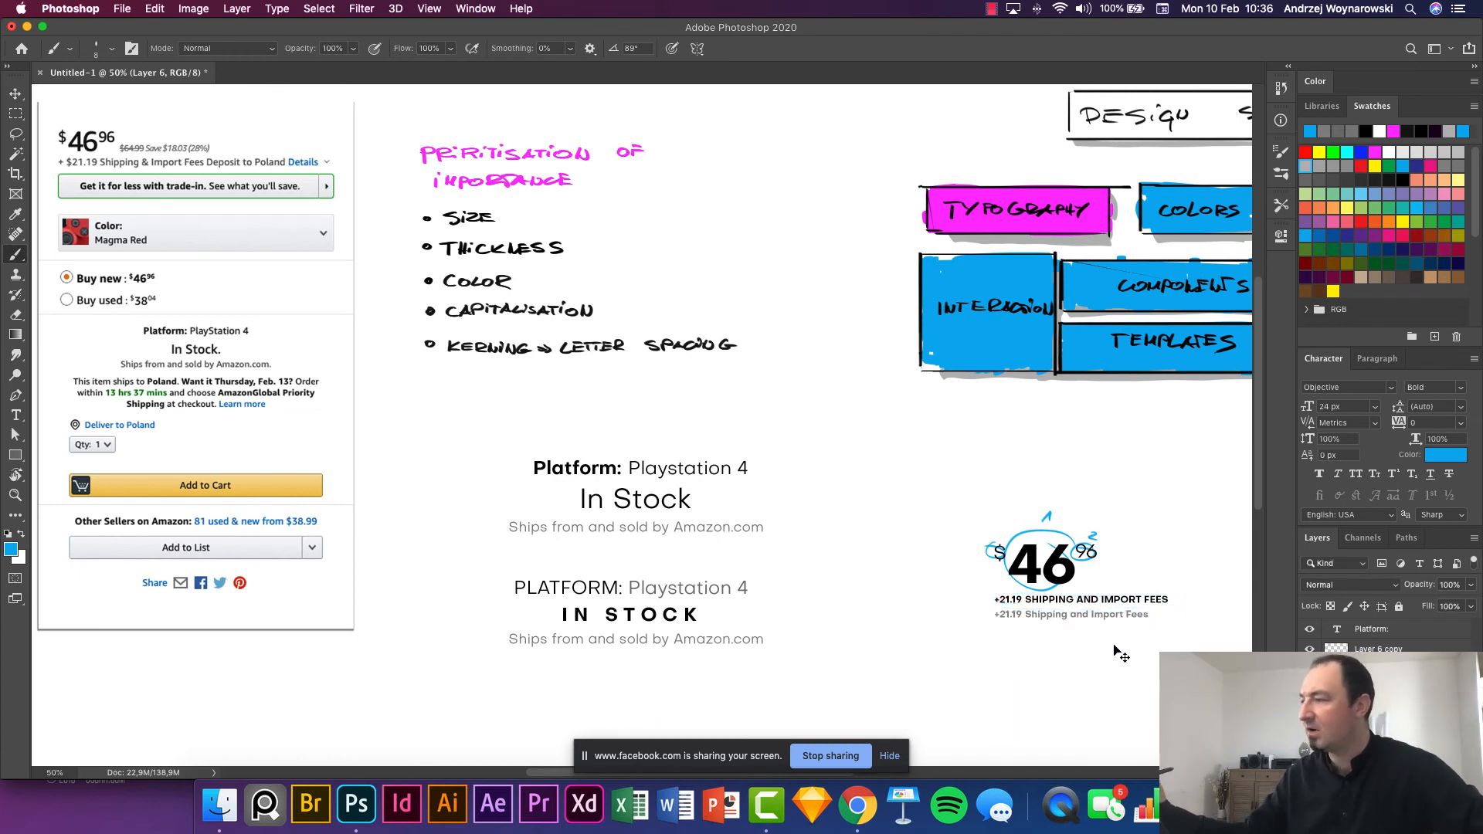
{"action": "key", "text": "super+z"}
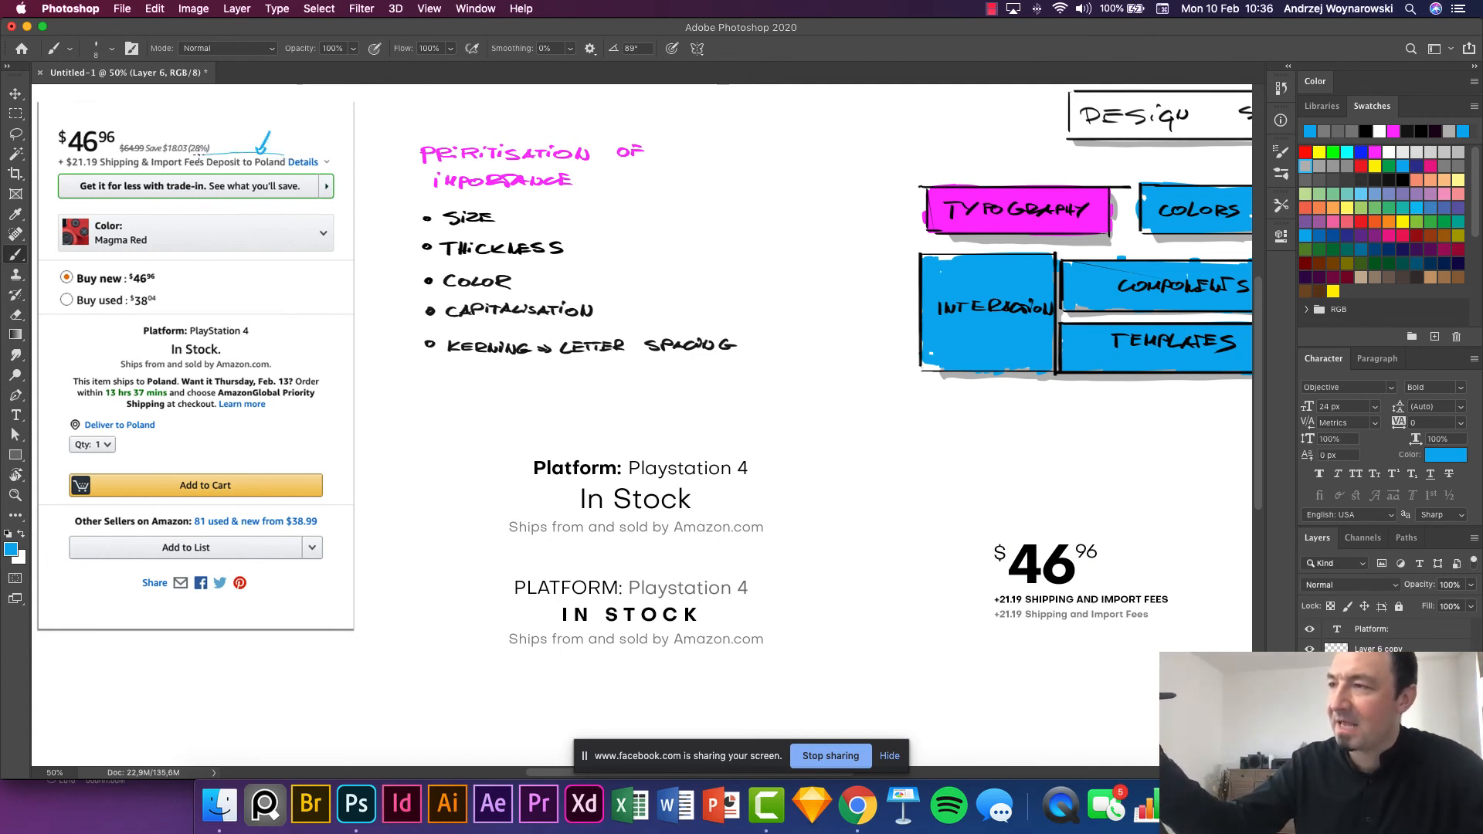
Circle the crossed-out price and savings text beside the original Amazon price in blue, and undo the marks.
{"action": "mouse_move", "coordinate": [203, 138]}
{"action": "left_mouse_down"}
{"action": "mouse_move", "coordinate": [145, 137]}
{"action": "mouse_move", "coordinate": [131, 160]}
{"action": "mouse_move", "coordinate": [214, 142]}
{"action": "left_mouse_up"}
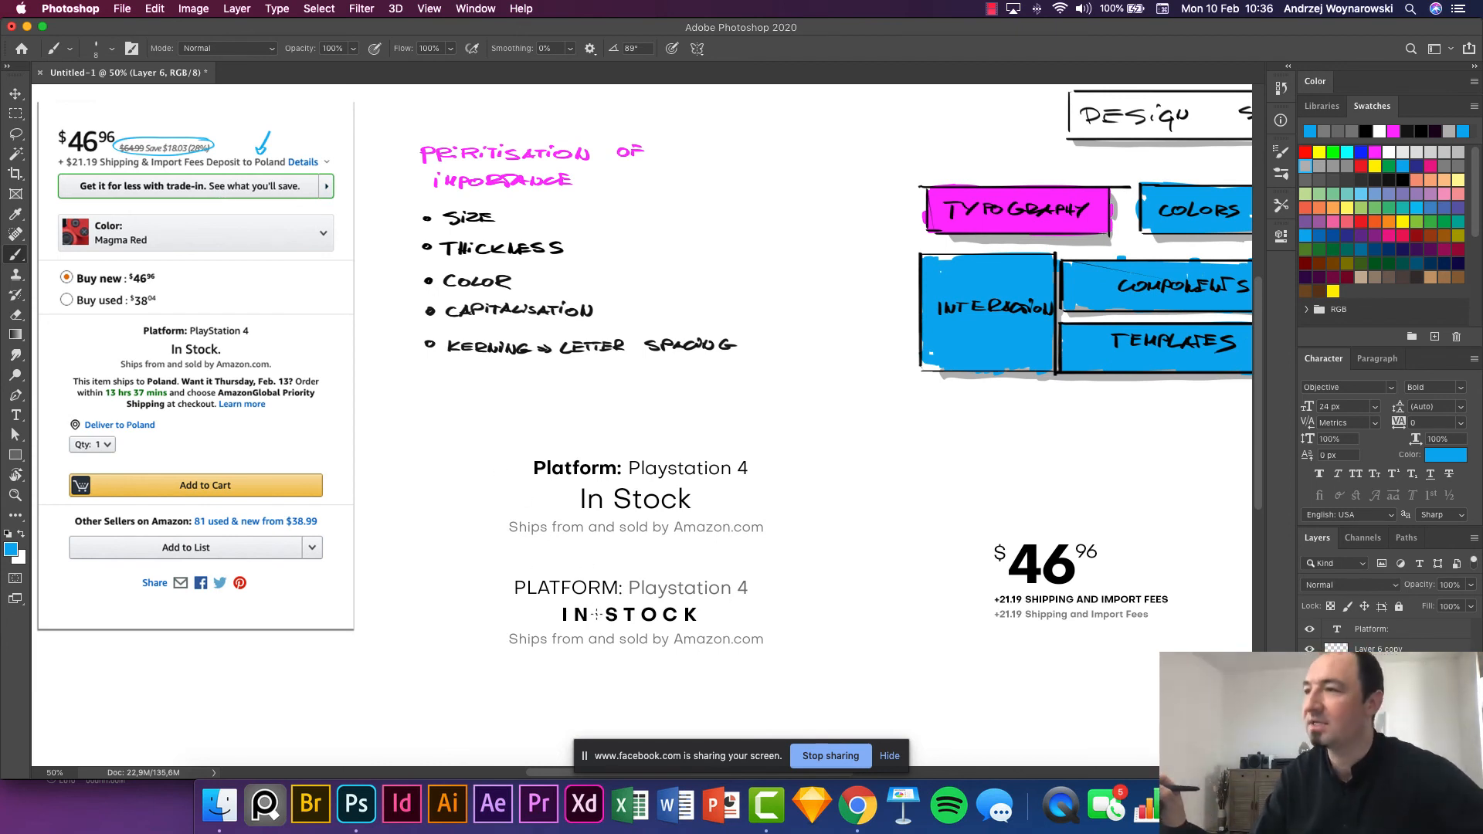
{"action": "key", "text": "super+z"}
{"action": "key", "text": "super+z"}
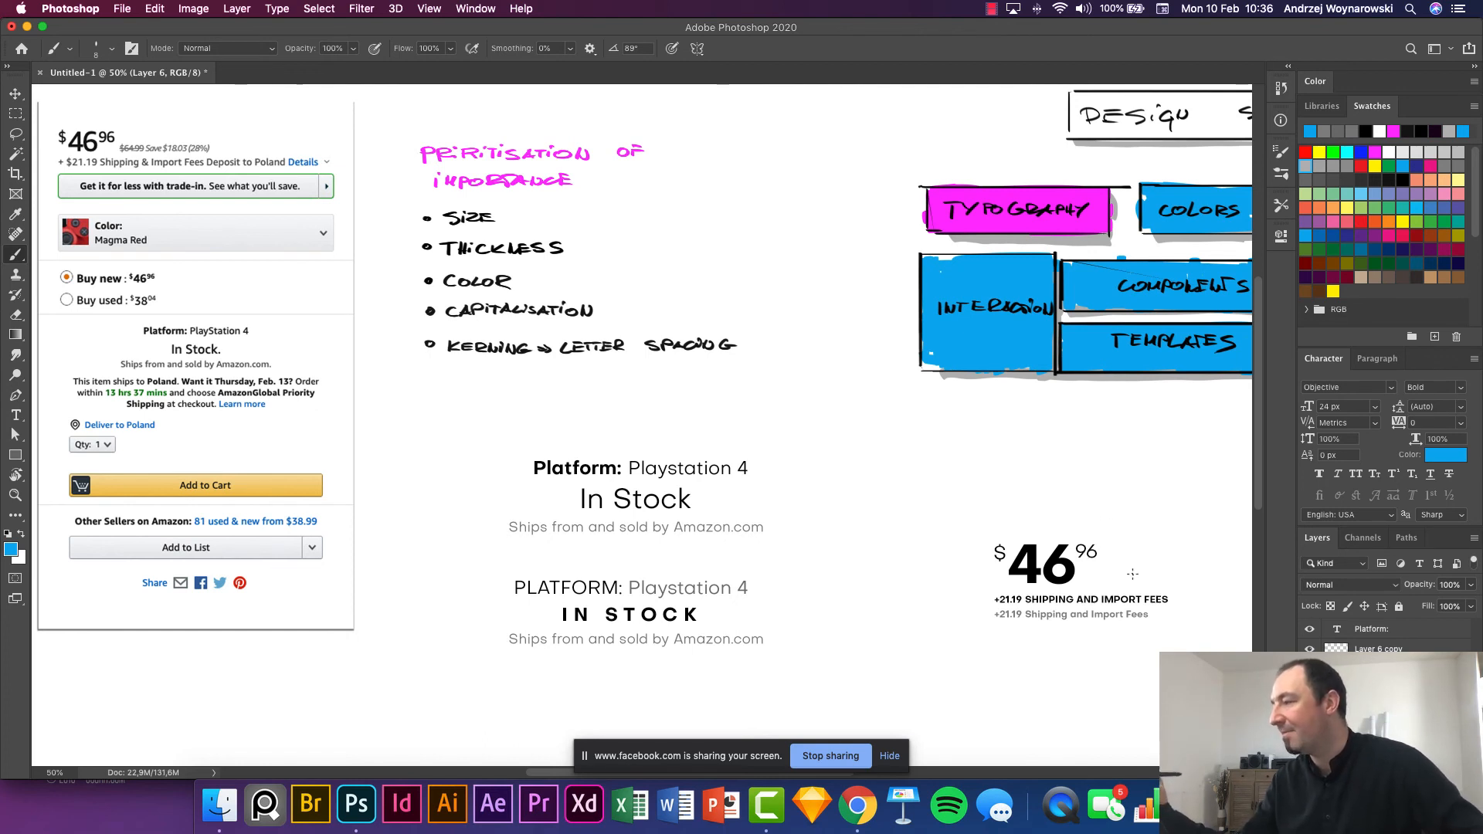
Circle and underline the two shipping fees lines below the restyled price in blue, undoing each mark.
{"action": "mouse_move", "coordinate": [1099, 591]}
{"action": "left_mouse_down"}
{"action": "mouse_move", "coordinate": [1004, 610]}
{"action": "mouse_move", "coordinate": [1127, 620]}
{"action": "left_mouse_up"}
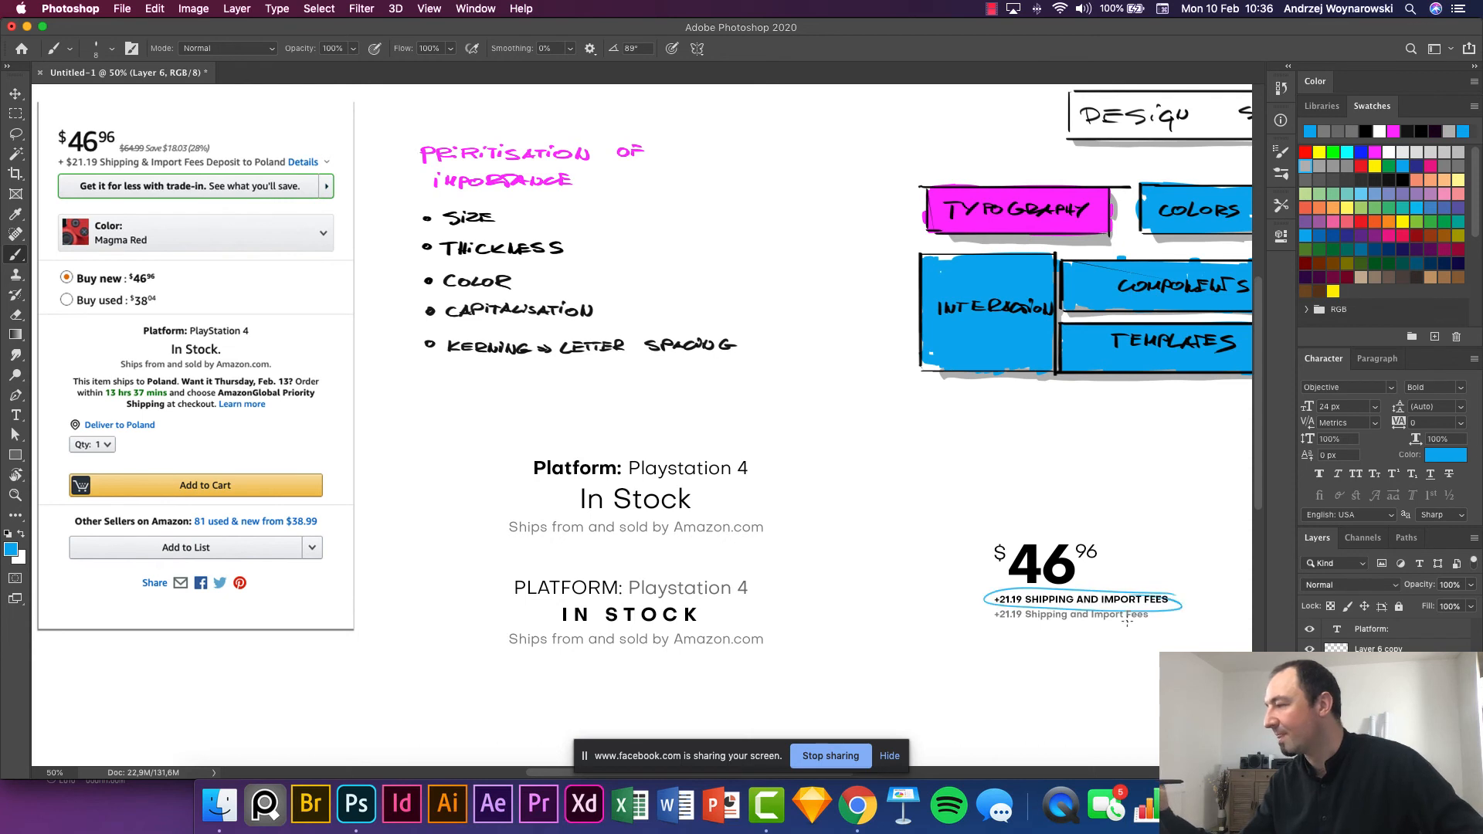
{"action": "key", "text": "super+z"}
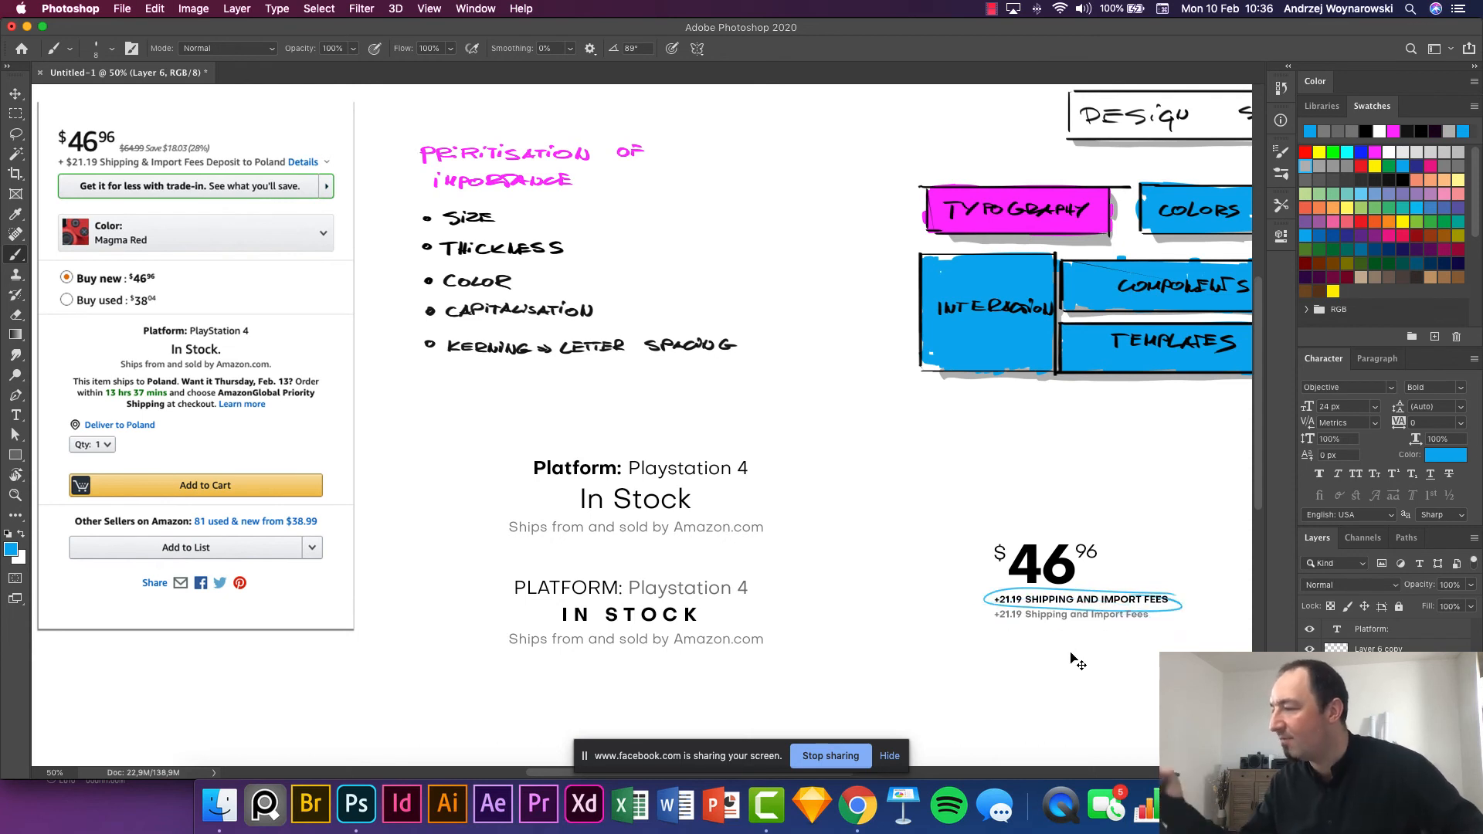
{"action": "left_click_drag", "start_coordinate": [990, 608], "coordinate": [1158, 610]}
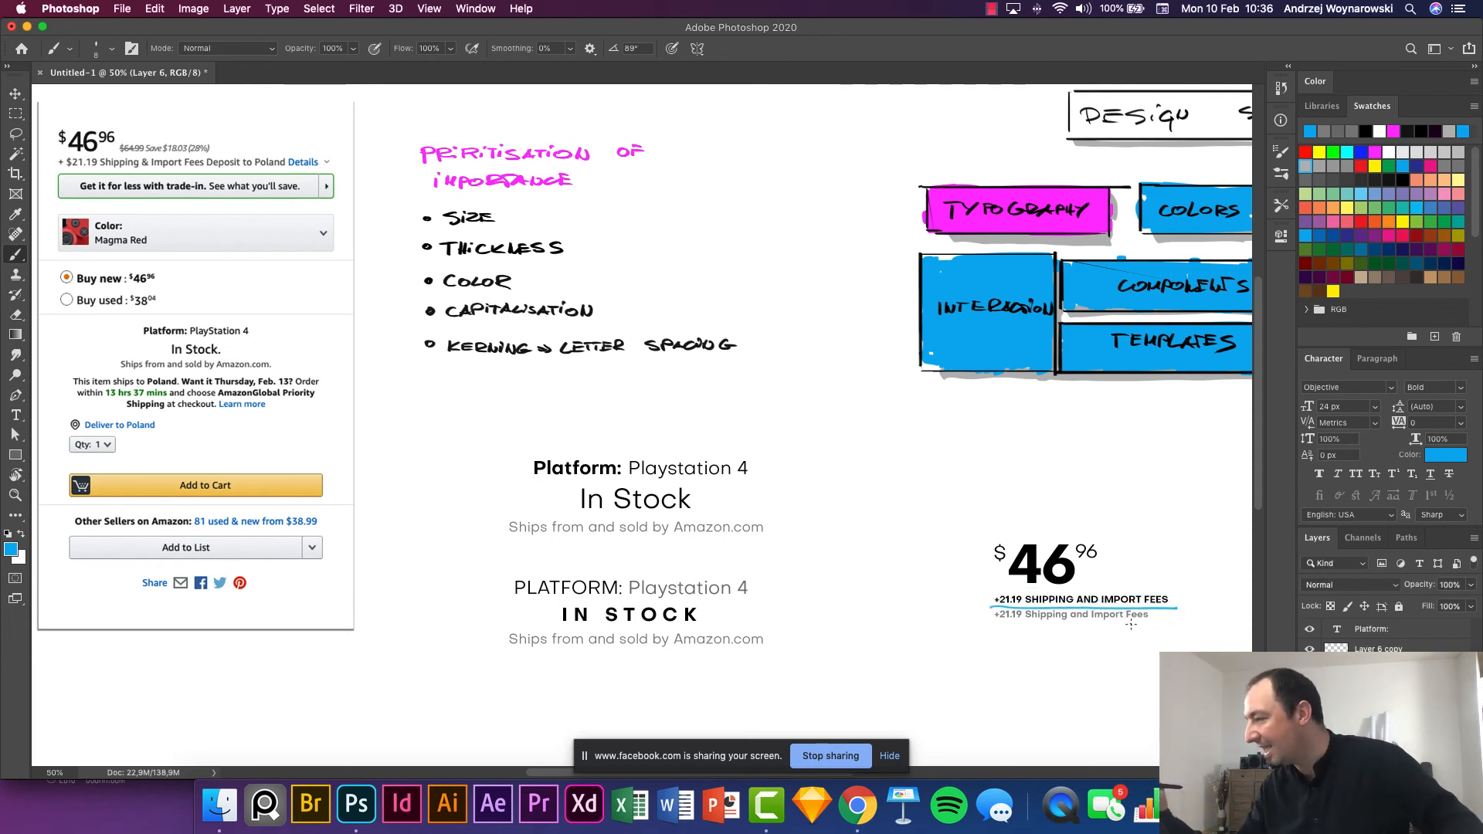
{"action": "key", "text": "super+z"}
{"action": "left_click_drag", "start_coordinate": [997, 623], "coordinate": [1147, 622]}
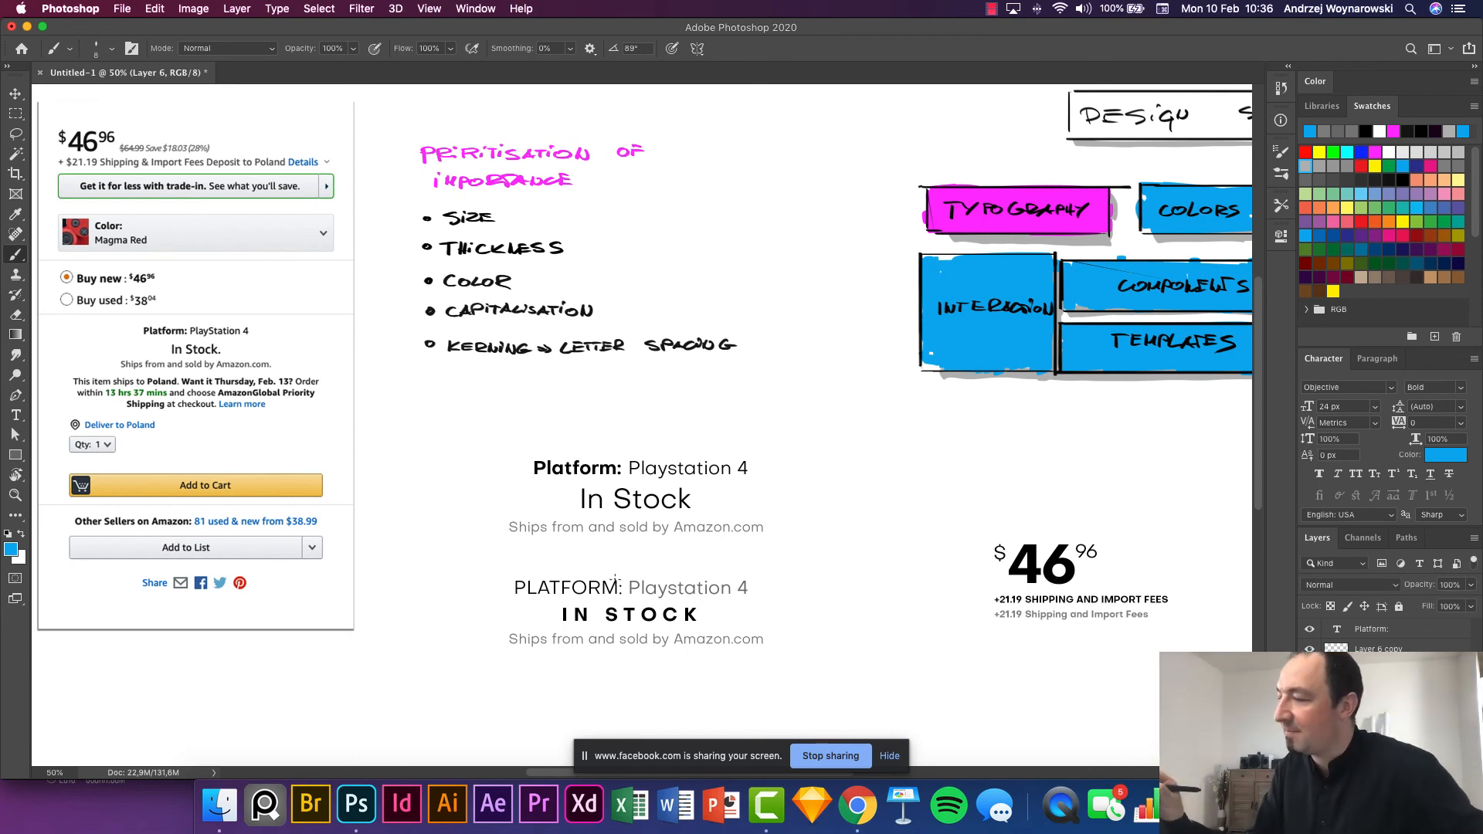
Circle "PLATFORM:", "Playstation 4", "IN STOCK" and the seller line in the lower product text in blue, and undo the marks.
{"action": "mouse_move", "coordinate": [616, 578]}
{"action": "left_mouse_down"}
{"action": "mouse_move", "coordinate": [500, 588]}
{"action": "mouse_move", "coordinate": [598, 578]}
{"action": "mouse_move", "coordinate": [580, 551]}
{"action": "left_mouse_up"}
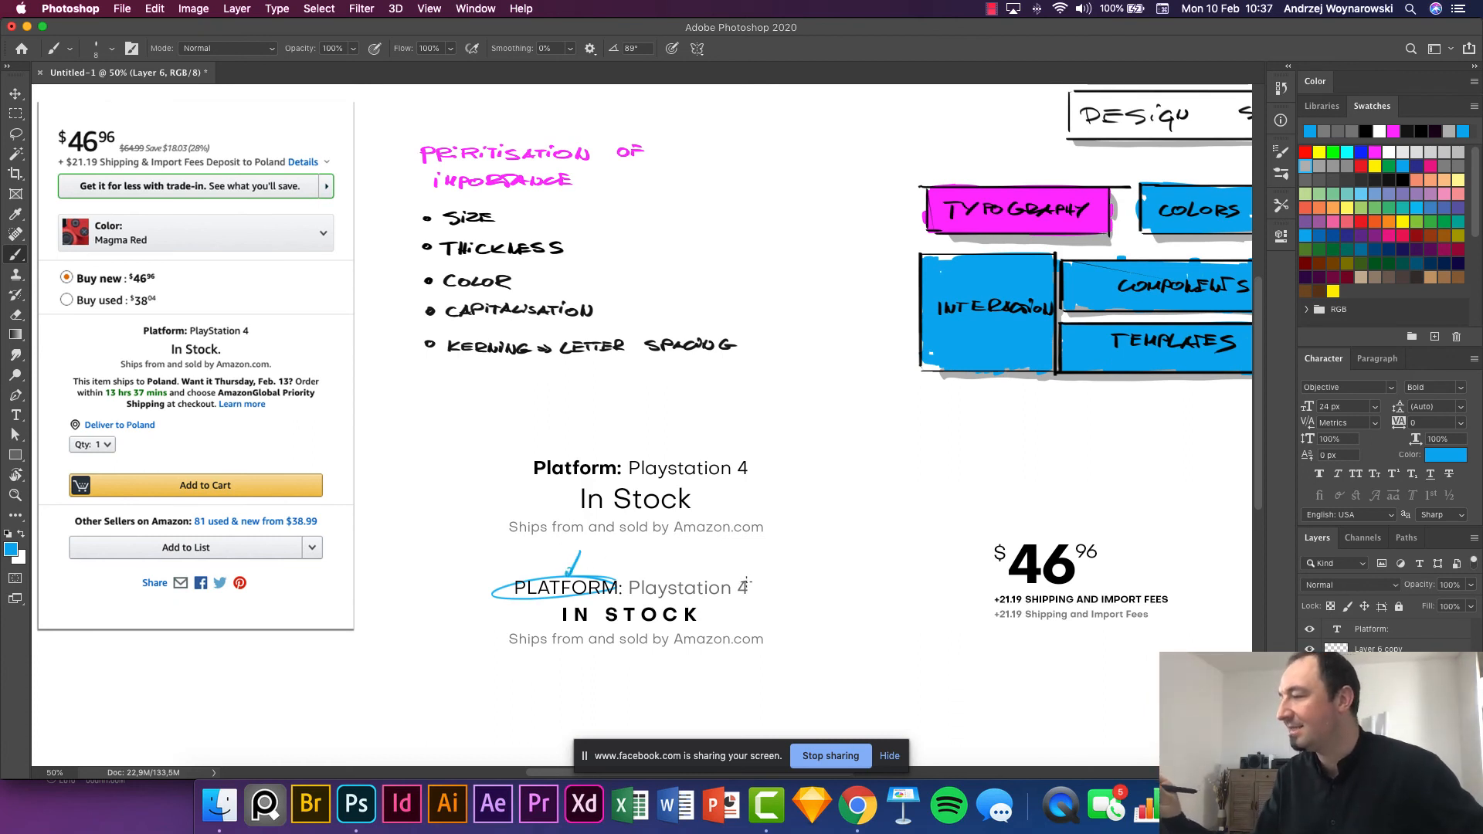
{"action": "mouse_move", "coordinate": [746, 581]}
{"action": "left_mouse_down"}
{"action": "mouse_move", "coordinate": [680, 600]}
{"action": "mouse_move", "coordinate": [763, 588]}
{"action": "mouse_move", "coordinate": [708, 573]}
{"action": "mouse_move", "coordinate": [598, 599]}
{"action": "mouse_move", "coordinate": [718, 614]}
{"action": "left_mouse_up"}
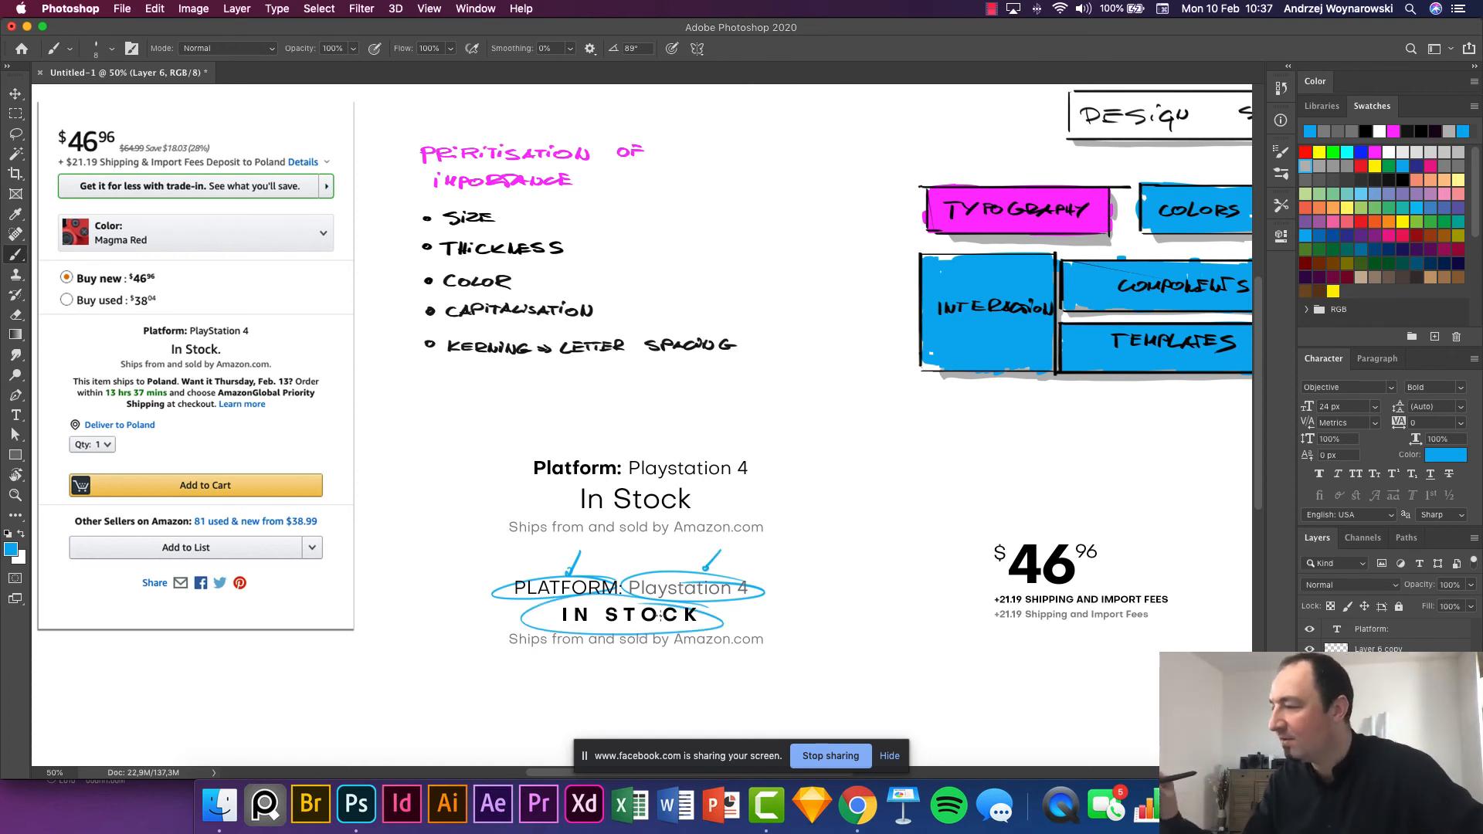
{"action": "mouse_move", "coordinate": [773, 651]}
{"action": "left_mouse_down"}
{"action": "mouse_move", "coordinate": [473, 642]}
{"action": "mouse_move", "coordinate": [771, 645]}
{"action": "left_mouse_up"}
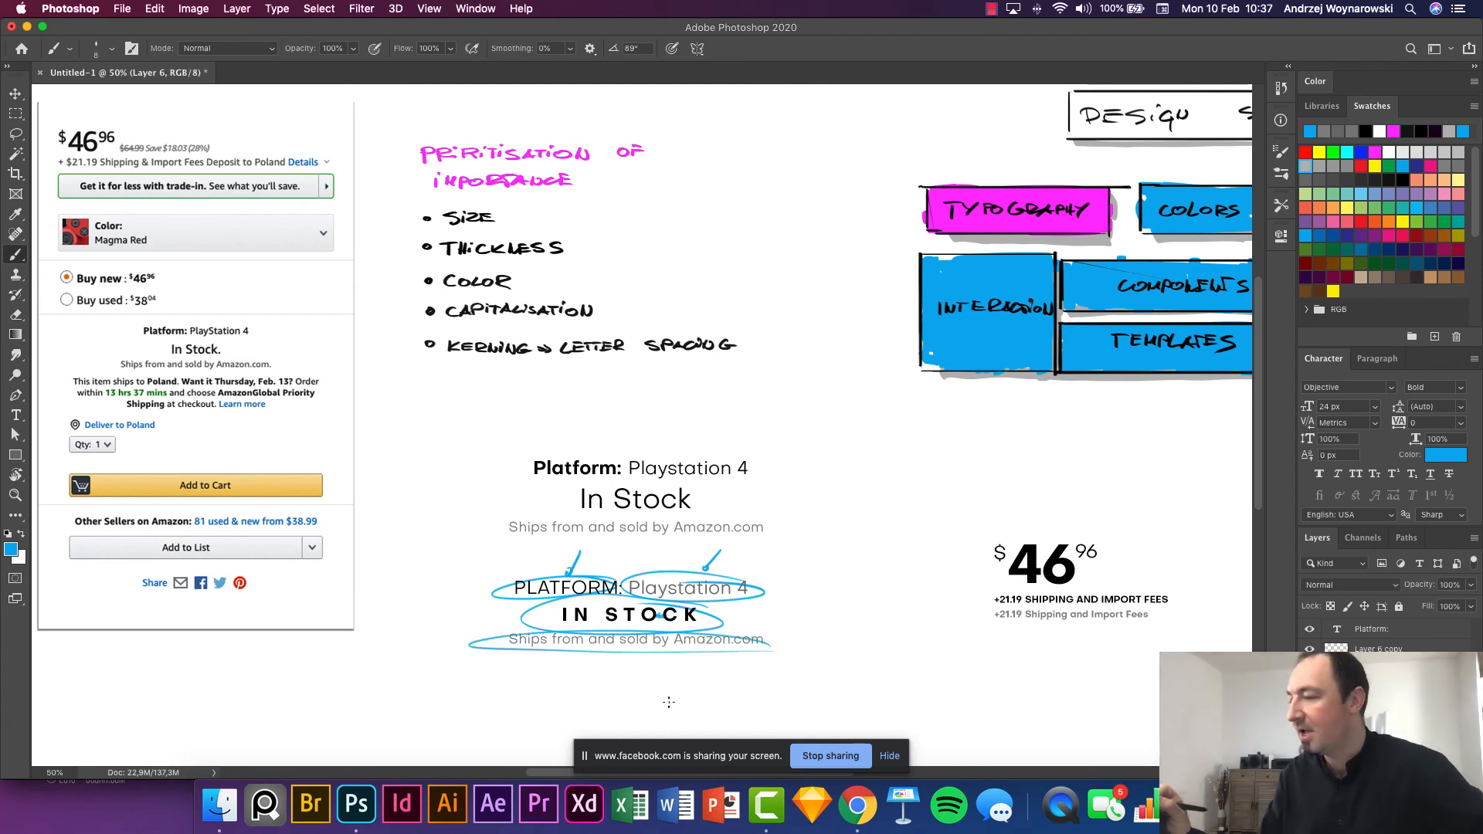
{"action": "key", "text": "super+z"}
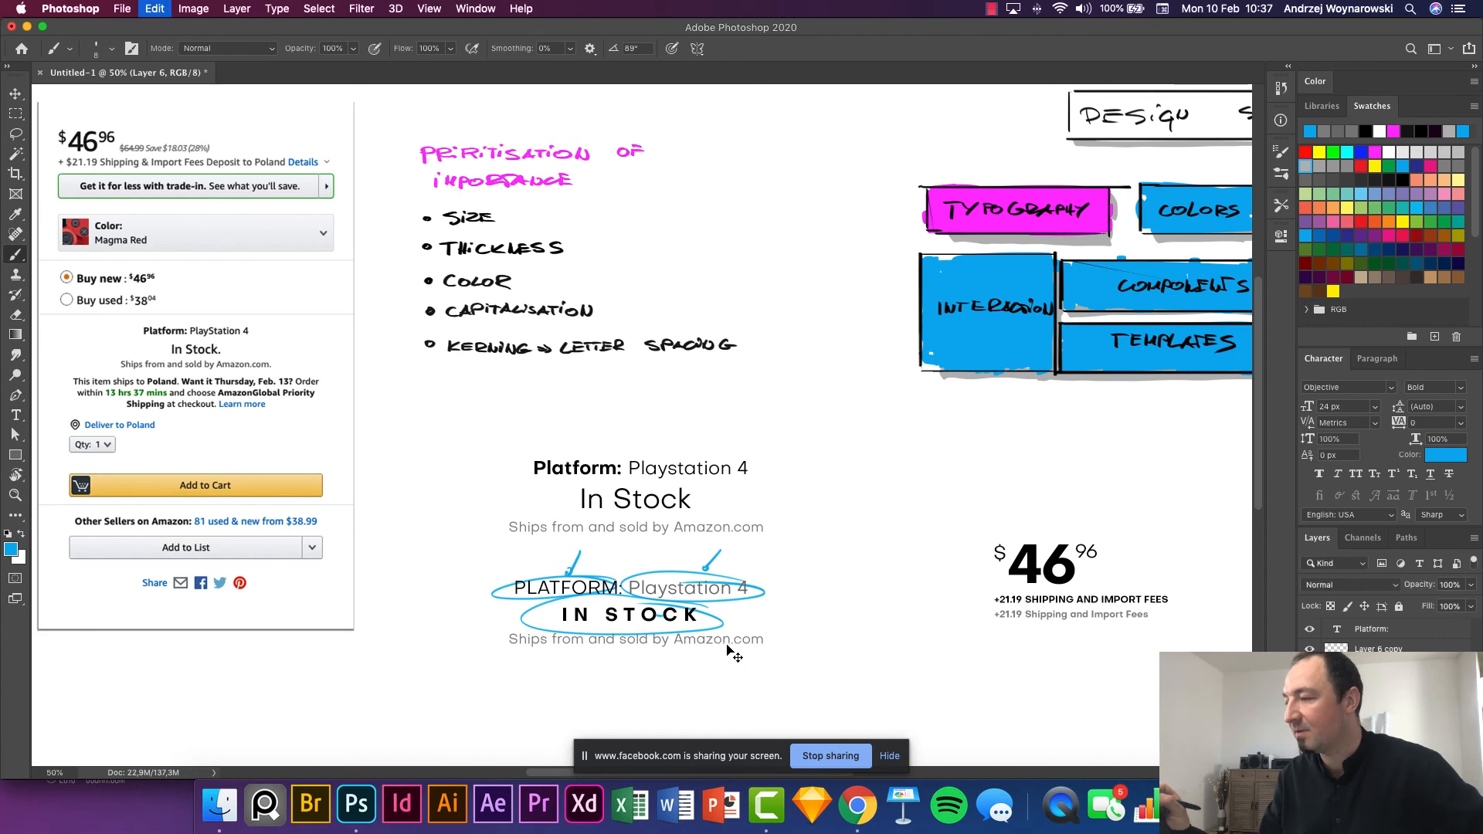
{"action": "key", "text": "super+z"}
{"action": "key", "text": "super+z"}
{"action": "key", "text": "super+z"}
{"action": "key", "text": "super+z"}
{"action": "key", "text": "super+z"}
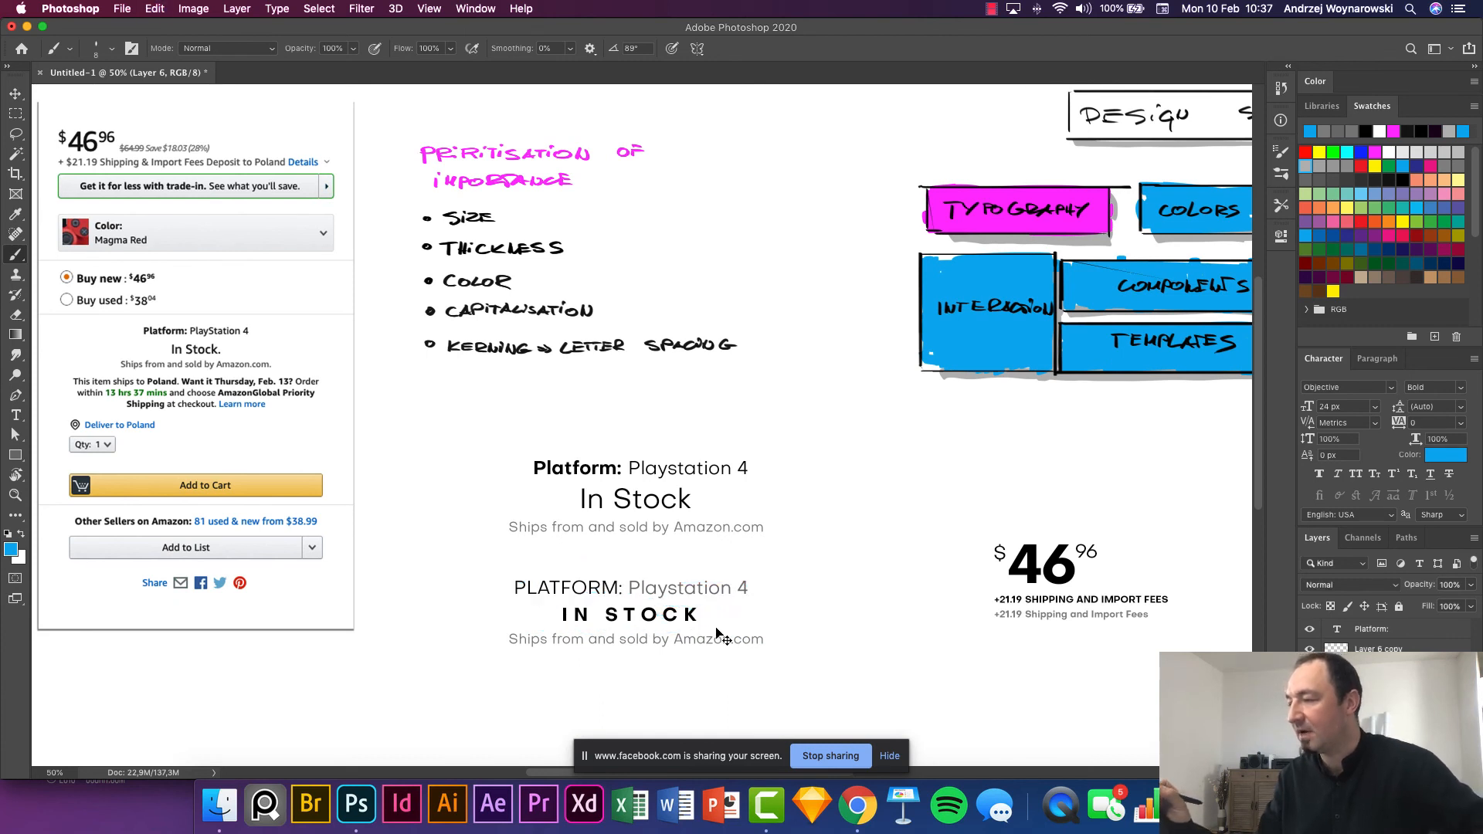
Circle and number the lower product text from 1 to 4, starting at "IN STOCK" and ending at the seller line, and undo the marks.
{"action": "mouse_move", "coordinate": [701, 603]}
{"action": "left_mouse_down"}
{"action": "mouse_move", "coordinate": [679, 631]}
{"action": "mouse_move", "coordinate": [705, 610]}
{"action": "left_mouse_up"}
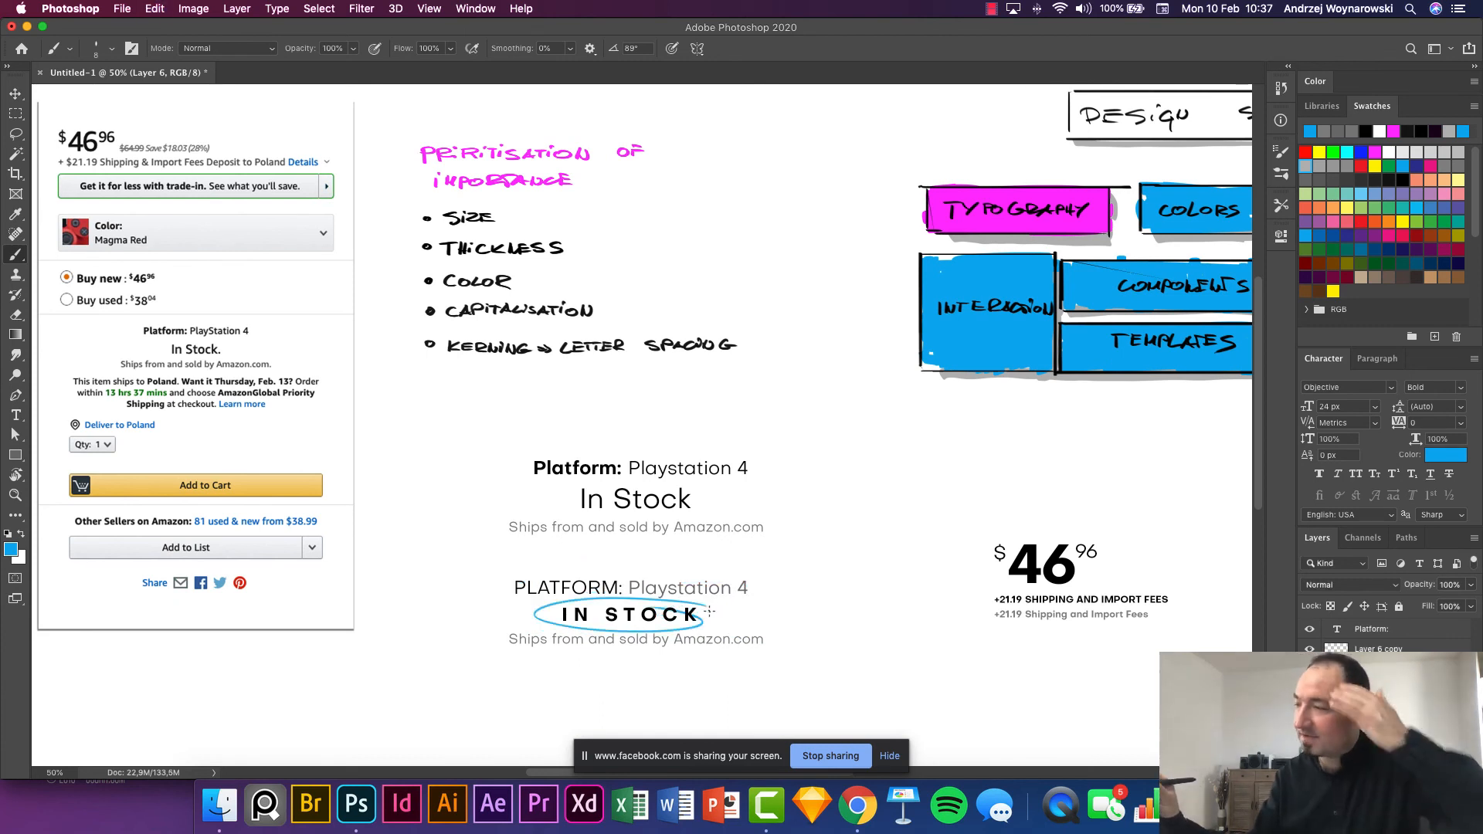
{"action": "mouse_move", "coordinate": [621, 580]}
{"action": "left_mouse_down"}
{"action": "mouse_move", "coordinate": [503, 587]}
{"action": "mouse_move", "coordinate": [609, 568]}
{"action": "left_mouse_up"}
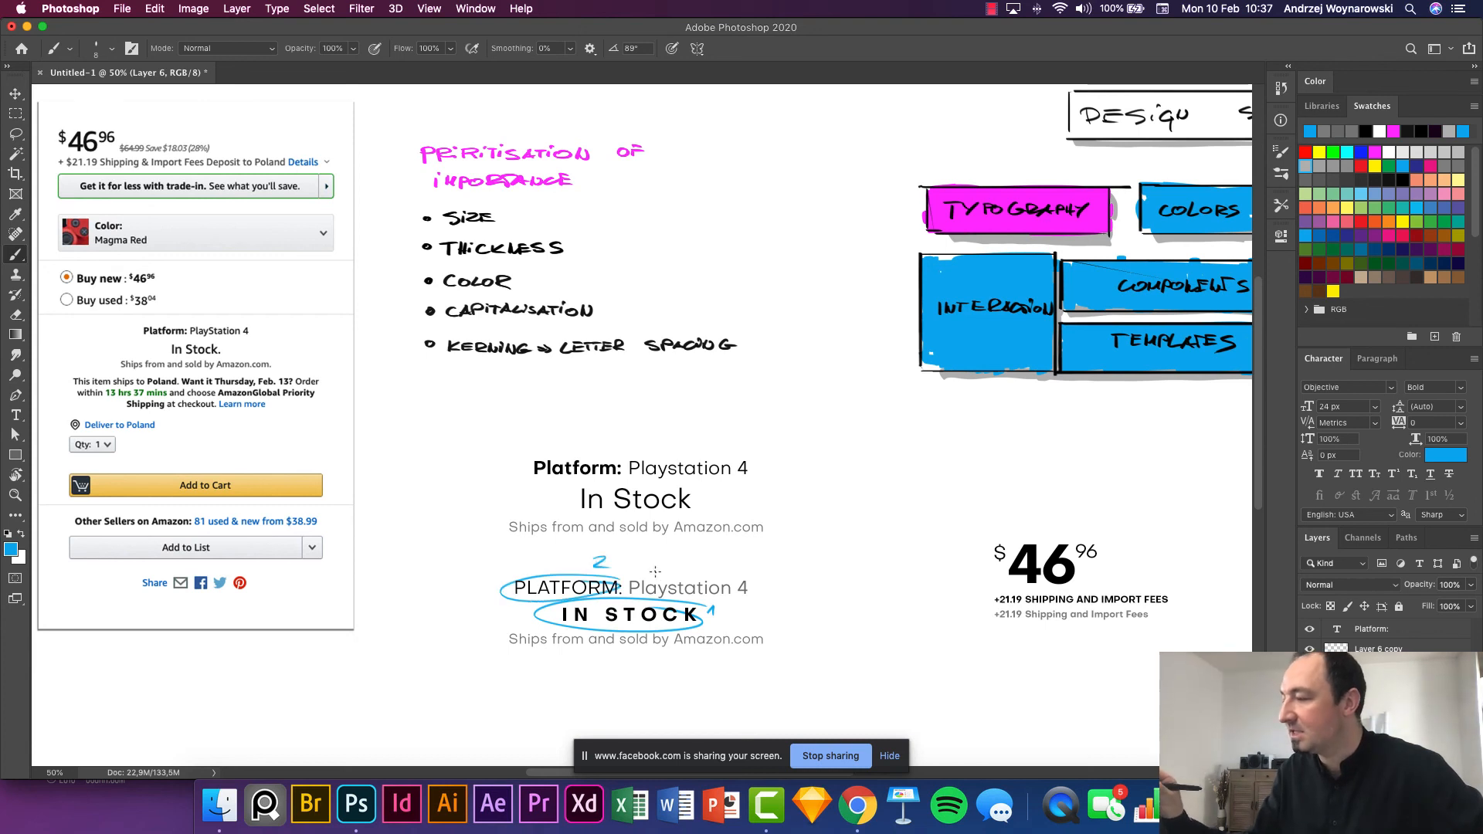
{"action": "mouse_move", "coordinate": [759, 583]}
{"action": "left_mouse_down"}
{"action": "mouse_move", "coordinate": [624, 583]}
{"action": "mouse_move", "coordinate": [777, 586]}
{"action": "mouse_move", "coordinate": [638, 628]}
{"action": "mouse_move", "coordinate": [780, 658]}
{"action": "mouse_move", "coordinate": [776, 638]}
{"action": "left_mouse_up"}
{"action": "mouse_move", "coordinate": [758, 617]}
{"action": "left_mouse_down"}
{"action": "mouse_move", "coordinate": [778, 645]}
{"action": "mouse_move", "coordinate": [785, 596]}
{"action": "left_mouse_up"}
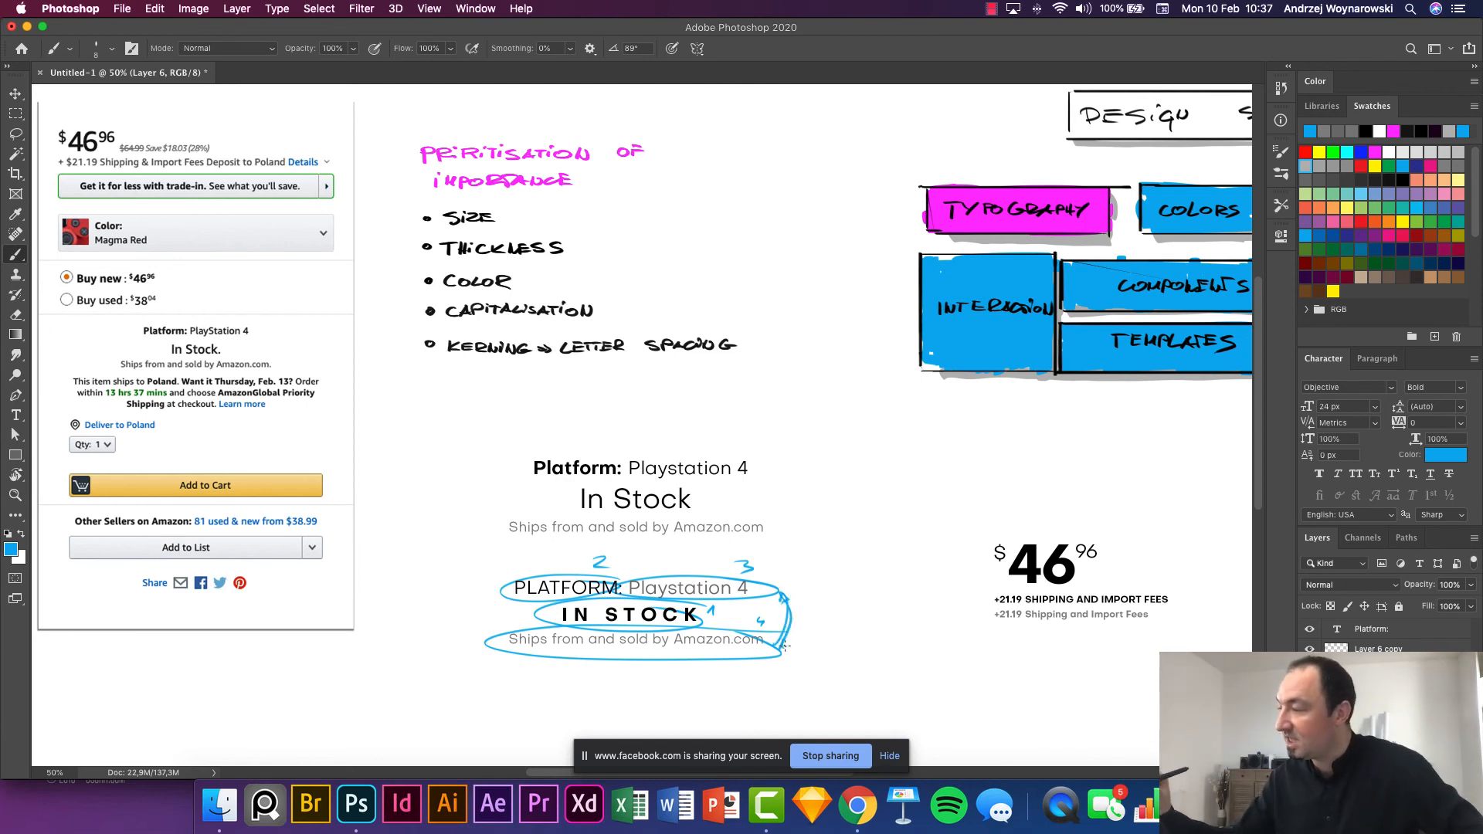
{"action": "key", "text": "super+z"}
{"action": "key", "text": "super+z"}
{"action": "key", "text": "super+z"}
{"action": "key", "text": "super+z"}
{"action": "key", "text": "super+z"}
{"action": "key", "text": "super+z"}
{"action": "key", "text": "super+z"}
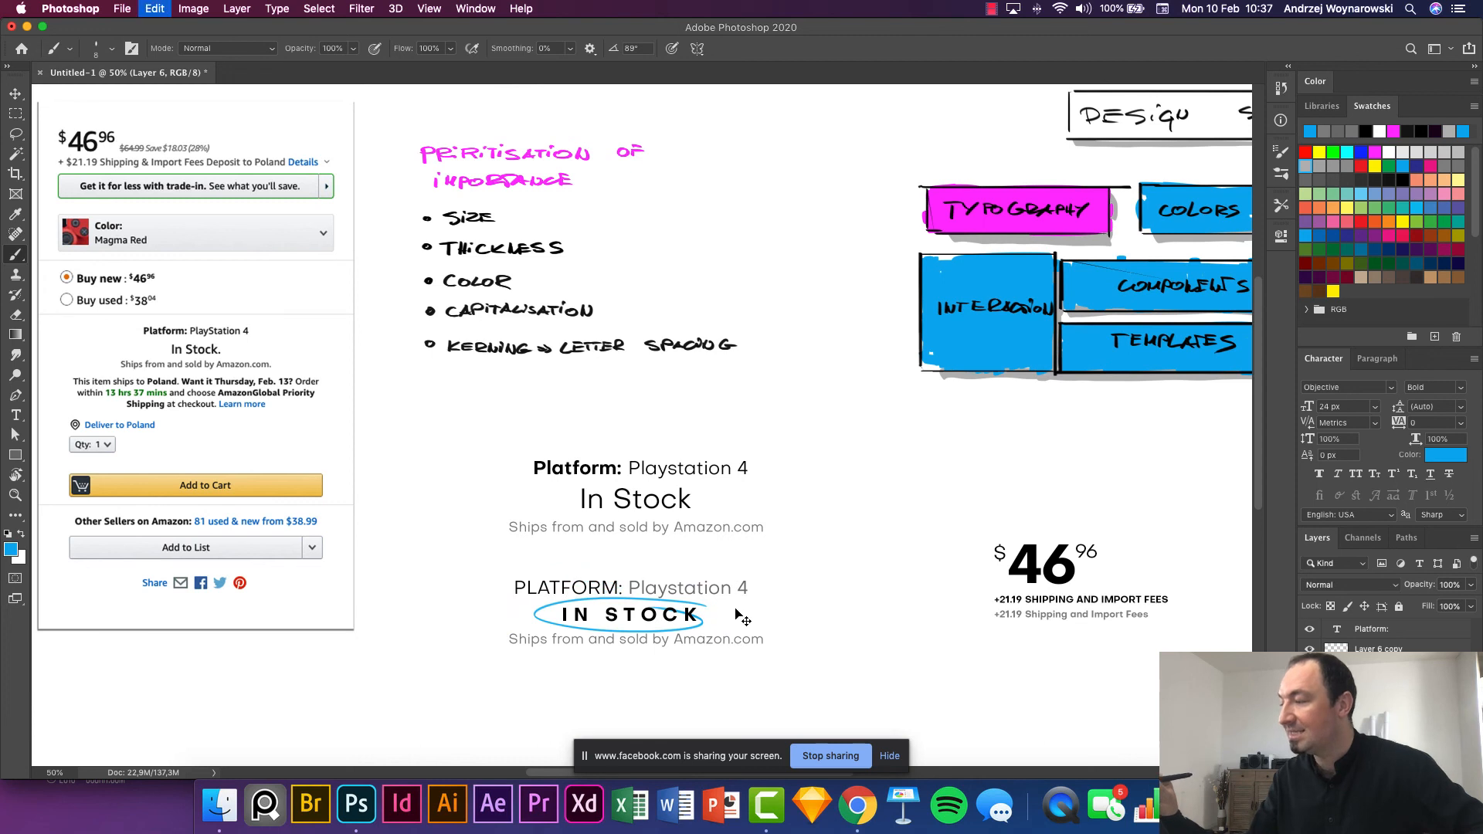
{"action": "key", "text": "super+z"}
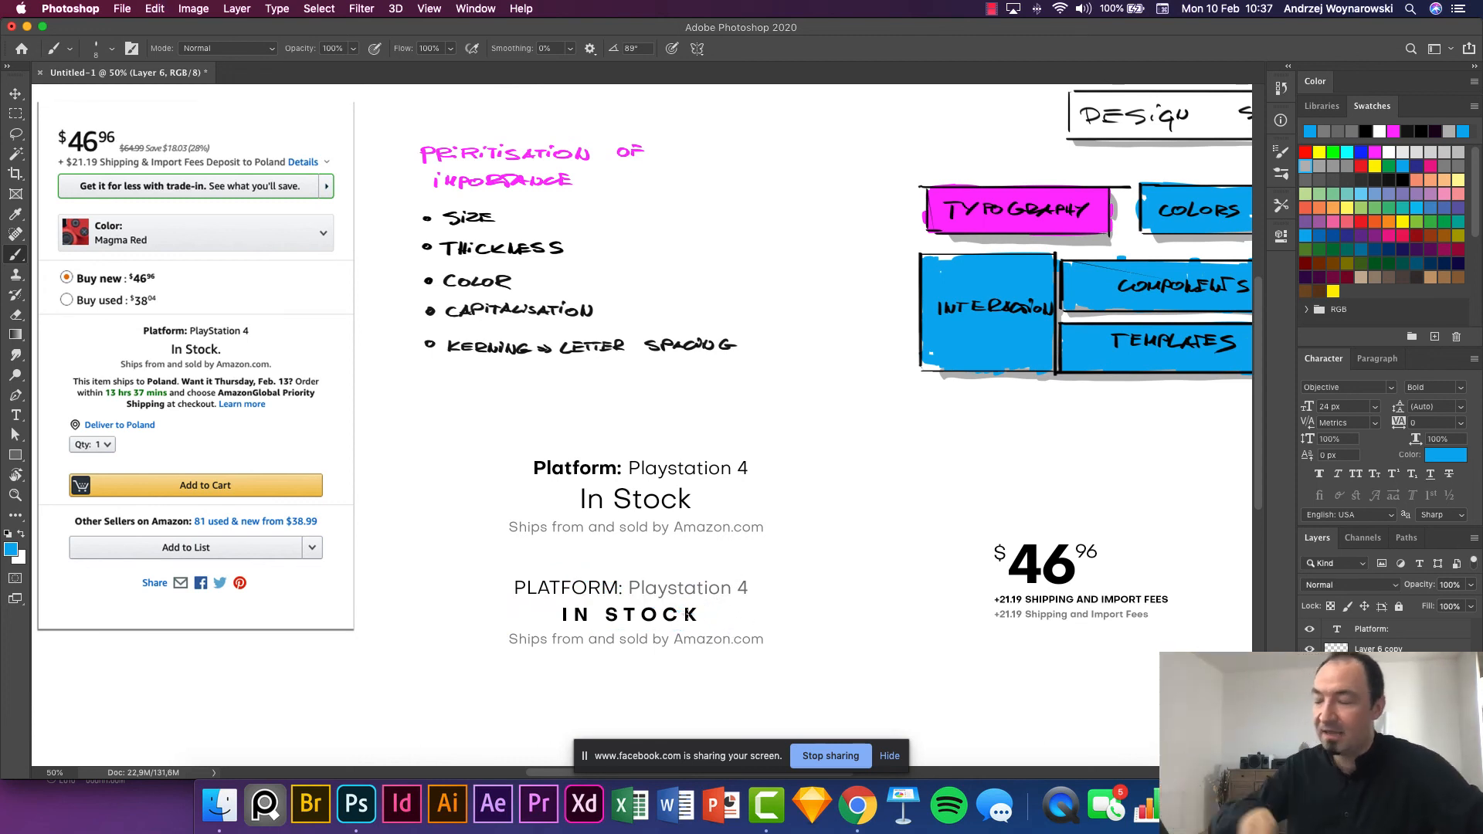
Set the "Ships from and sold by Amazon.com" text below "IN STOCK" to 24 px and color it black.
{"action": "key", "text": "v"}
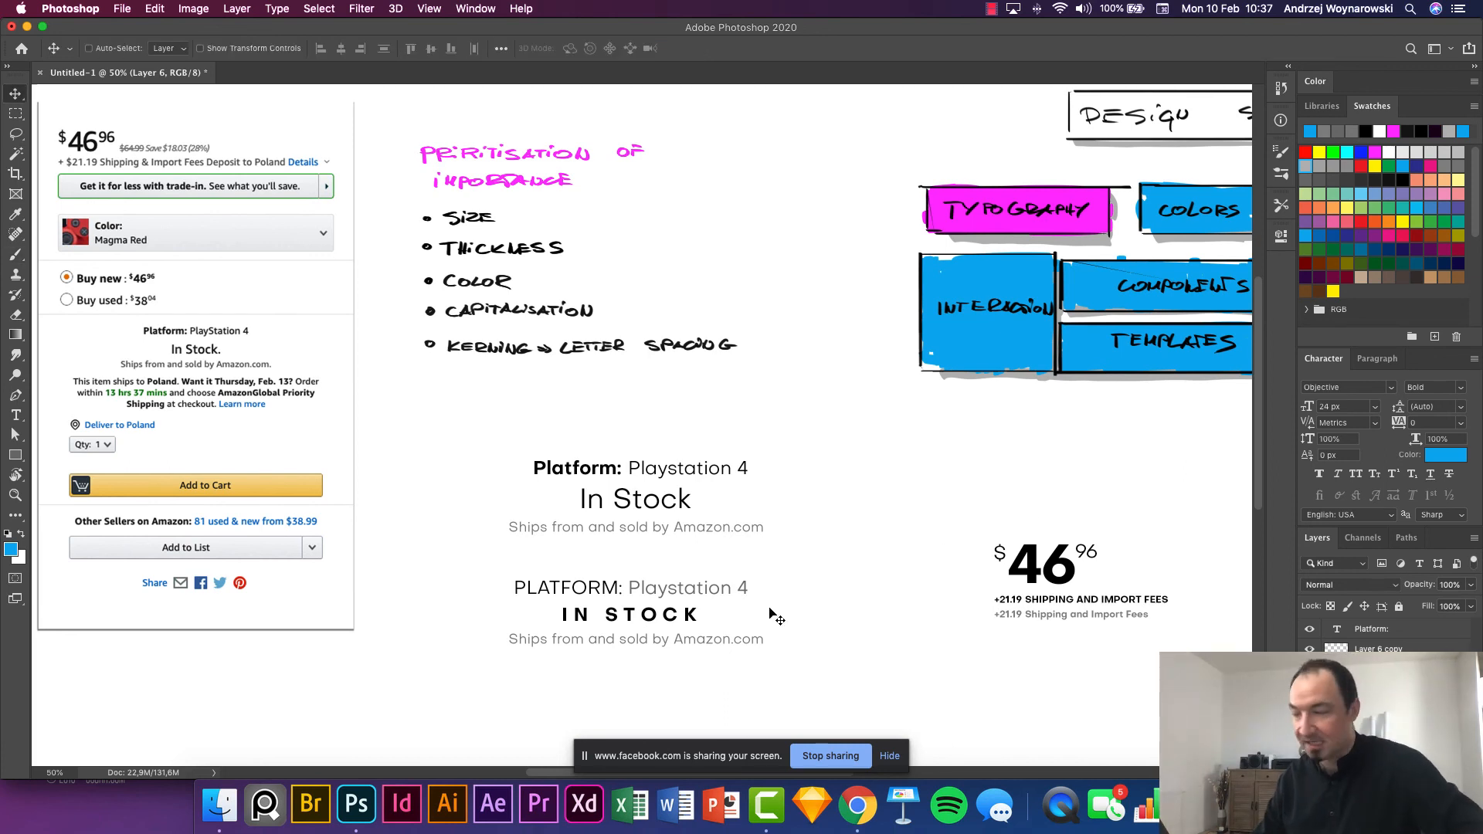
{"action": "left_click", "coordinate": [749, 643], "text": "super"}
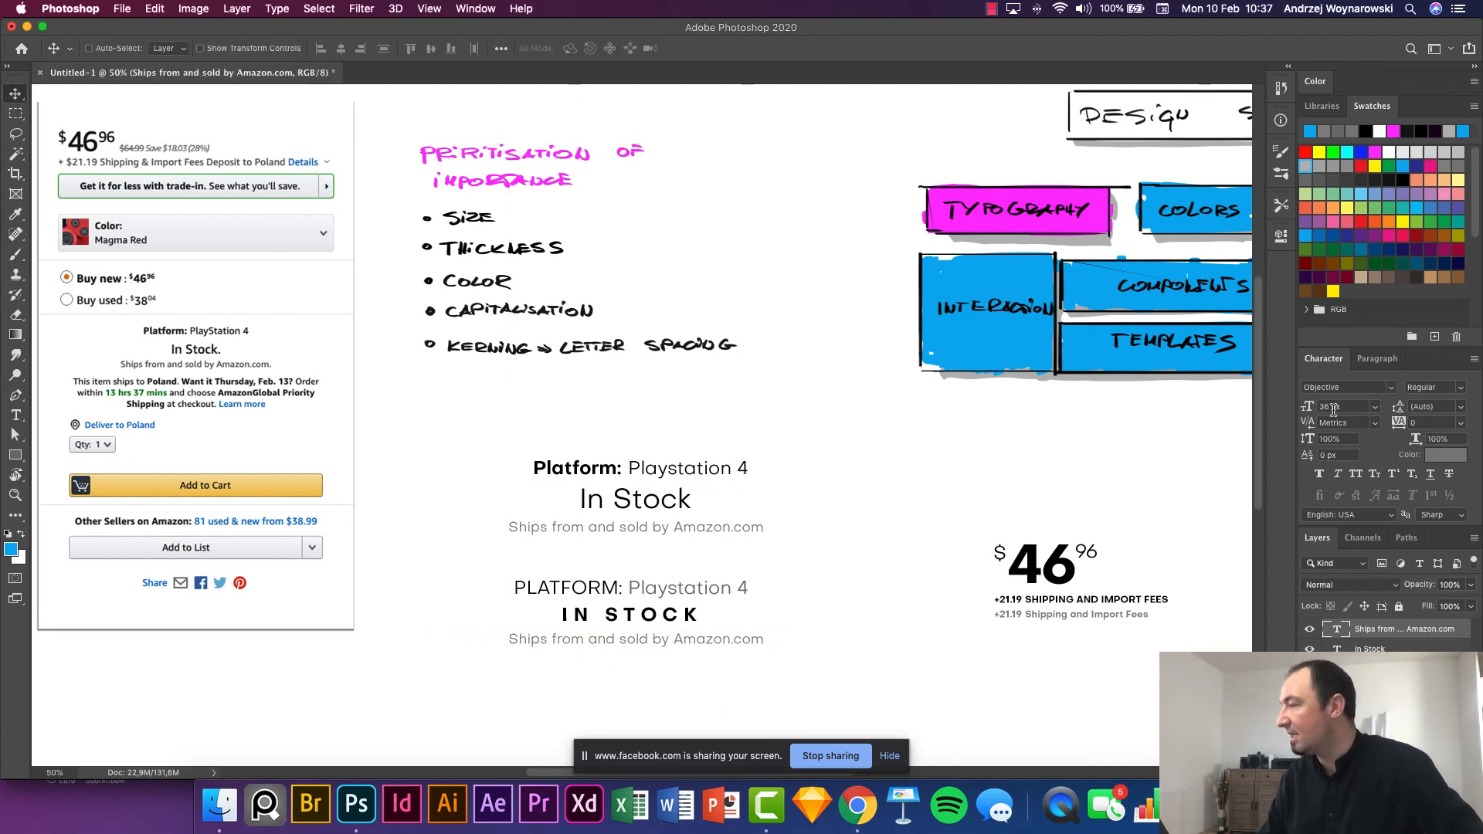
{"action": "left_click", "coordinate": [1374, 406]}
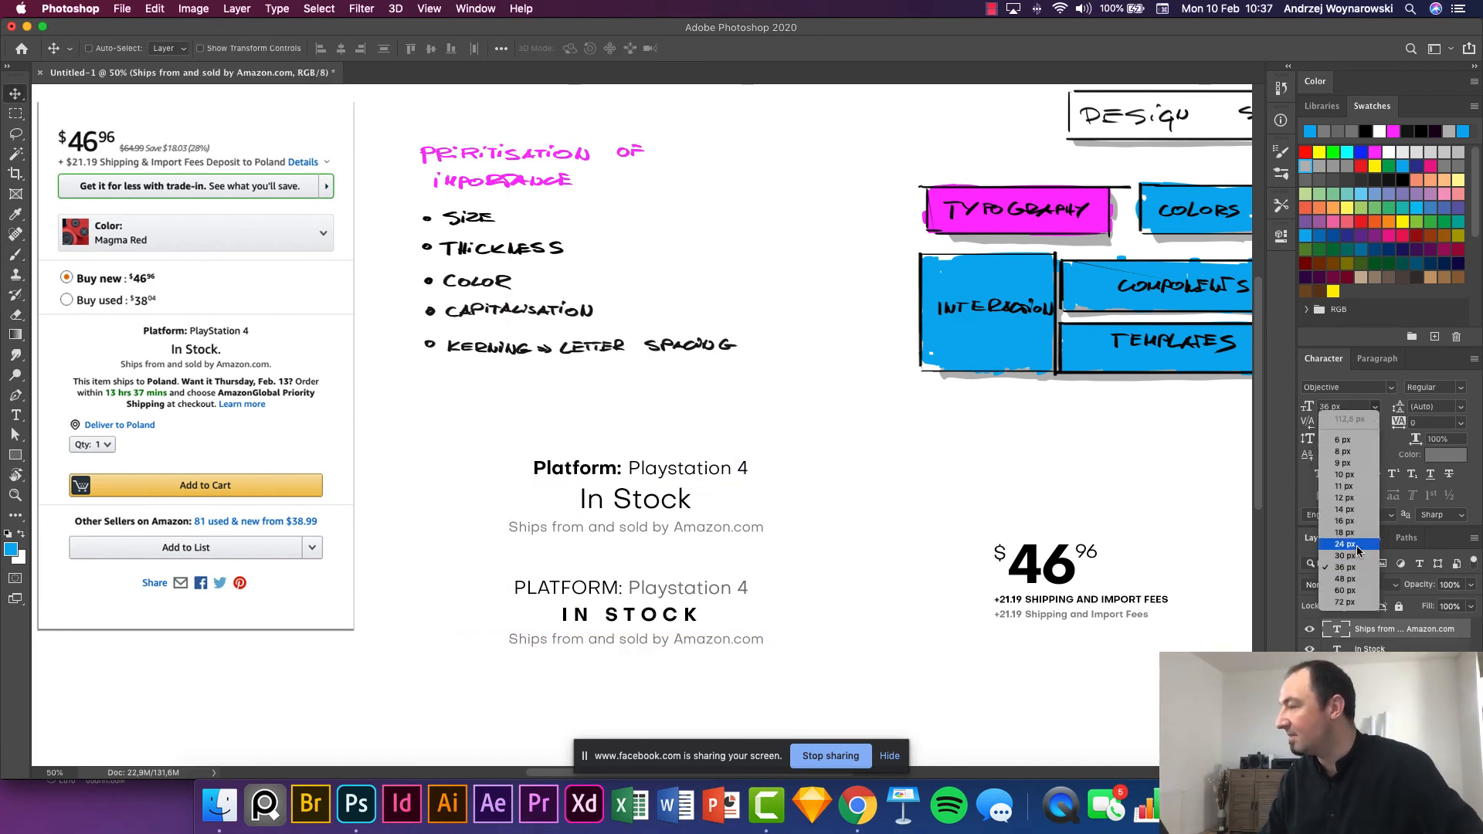
{"action": "left_click", "coordinate": [1356, 545]}
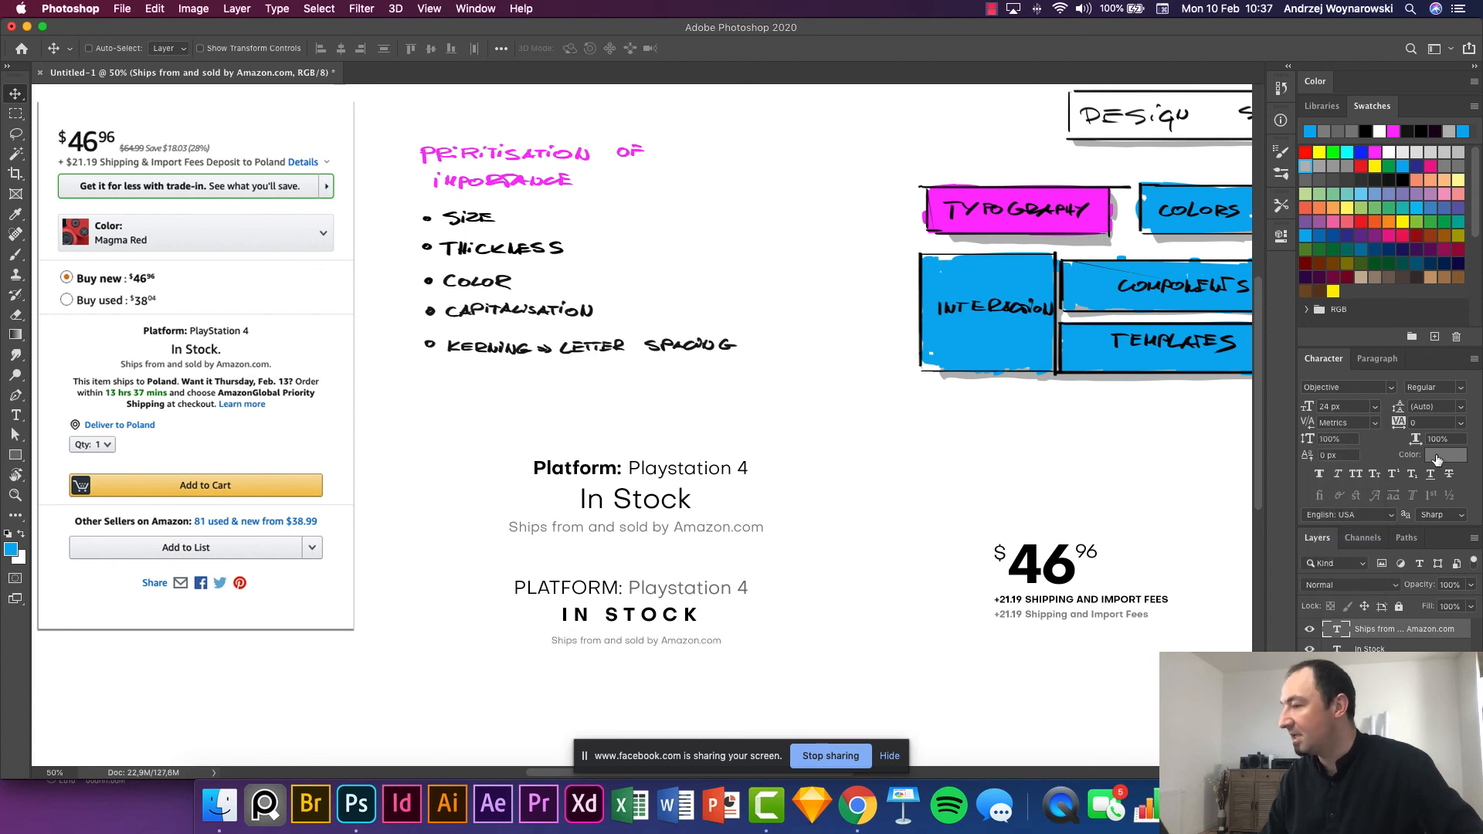
{"action": "left_click", "coordinate": [1437, 459]}
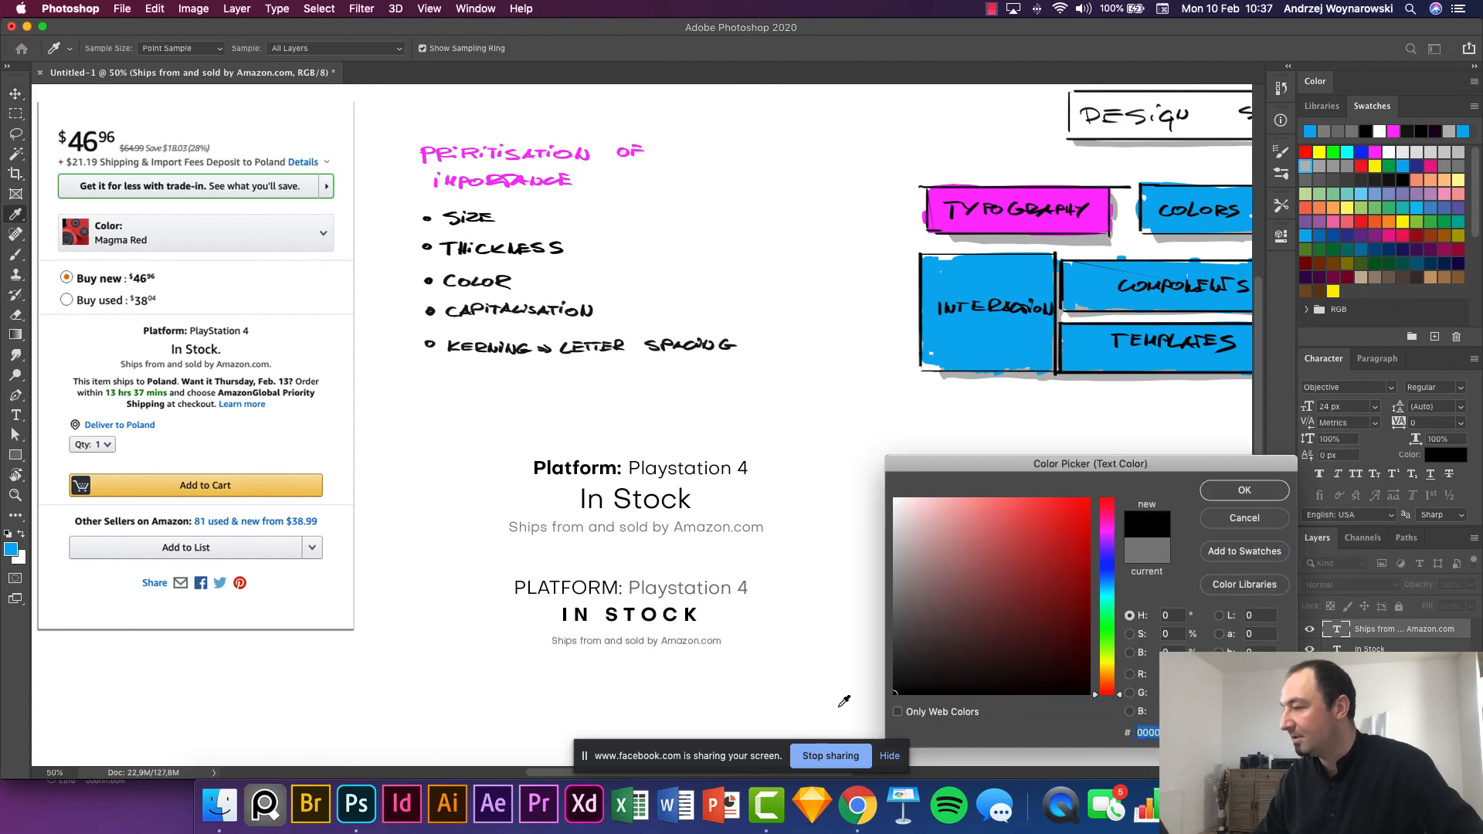
{"action": "key", "text": "Return"}
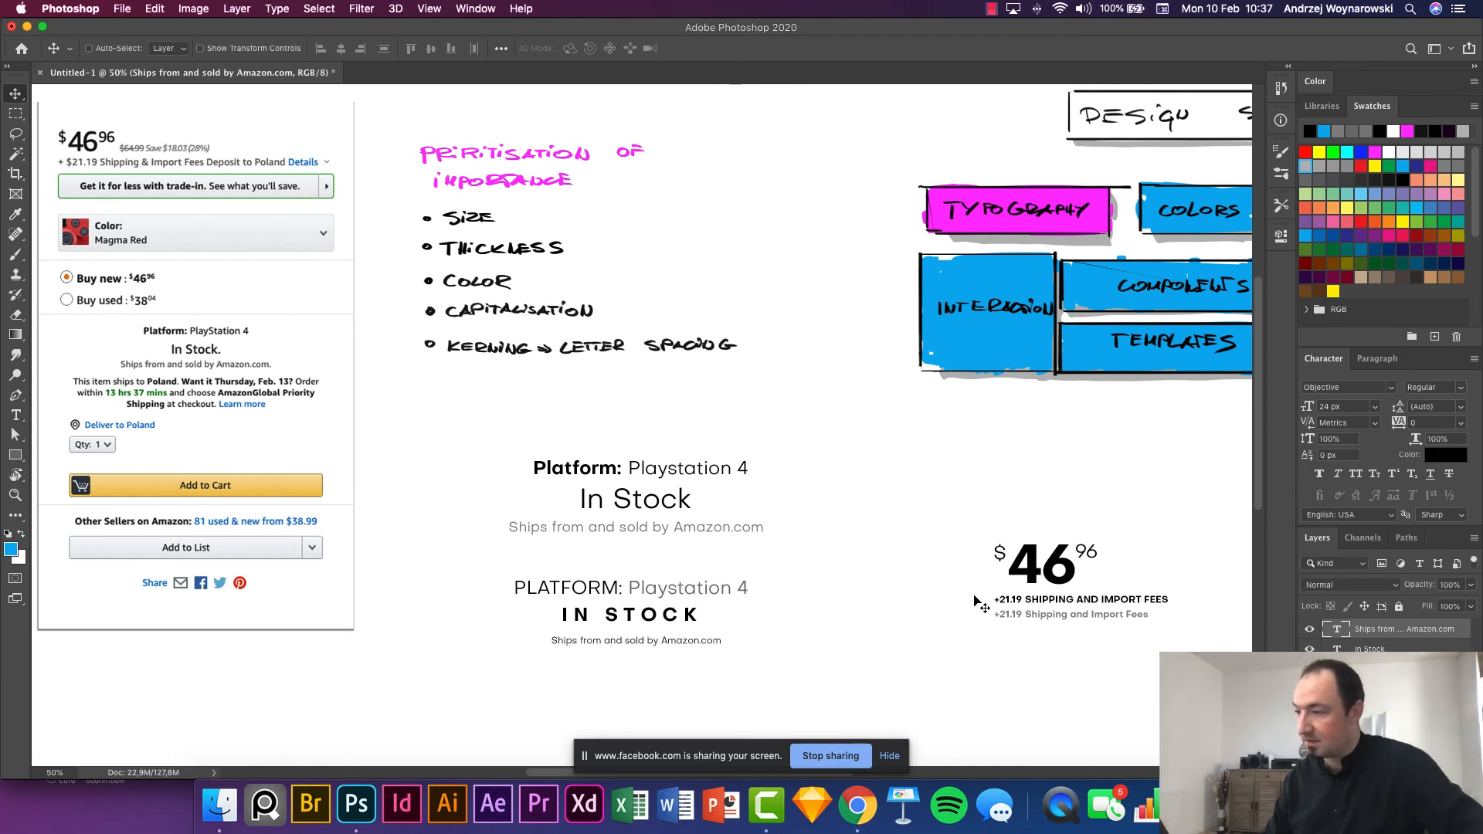
Nudge the seller line up and left so it sits centered close beneath "IN STOCK", and deselect the layers.
{"action": "key", "text": "shift+Up"}
{"action": "key", "text": "shift+Up"}
{"action": "key", "text": "shift+Left"}
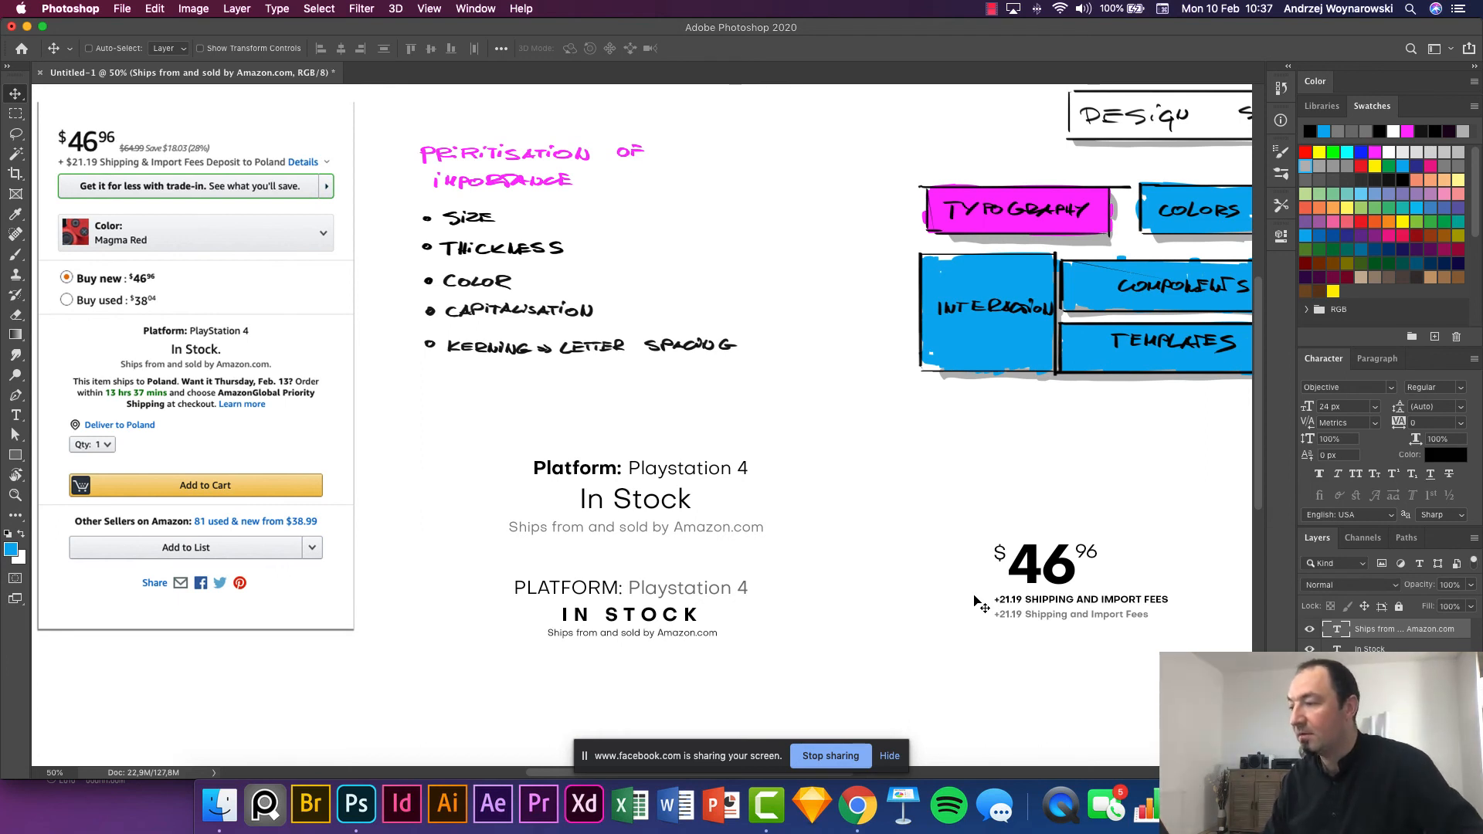
{"action": "key", "text": "Down"}
{"action": "key", "text": "Down"}
{"action": "key", "text": "Left"}
{"action": "key", "text": "Left"}
{"action": "key", "text": "Left"}
{"action": "key", "text": "Left"}
{"action": "key", "text": "Left"}
{"action": "key", "text": "Left"}
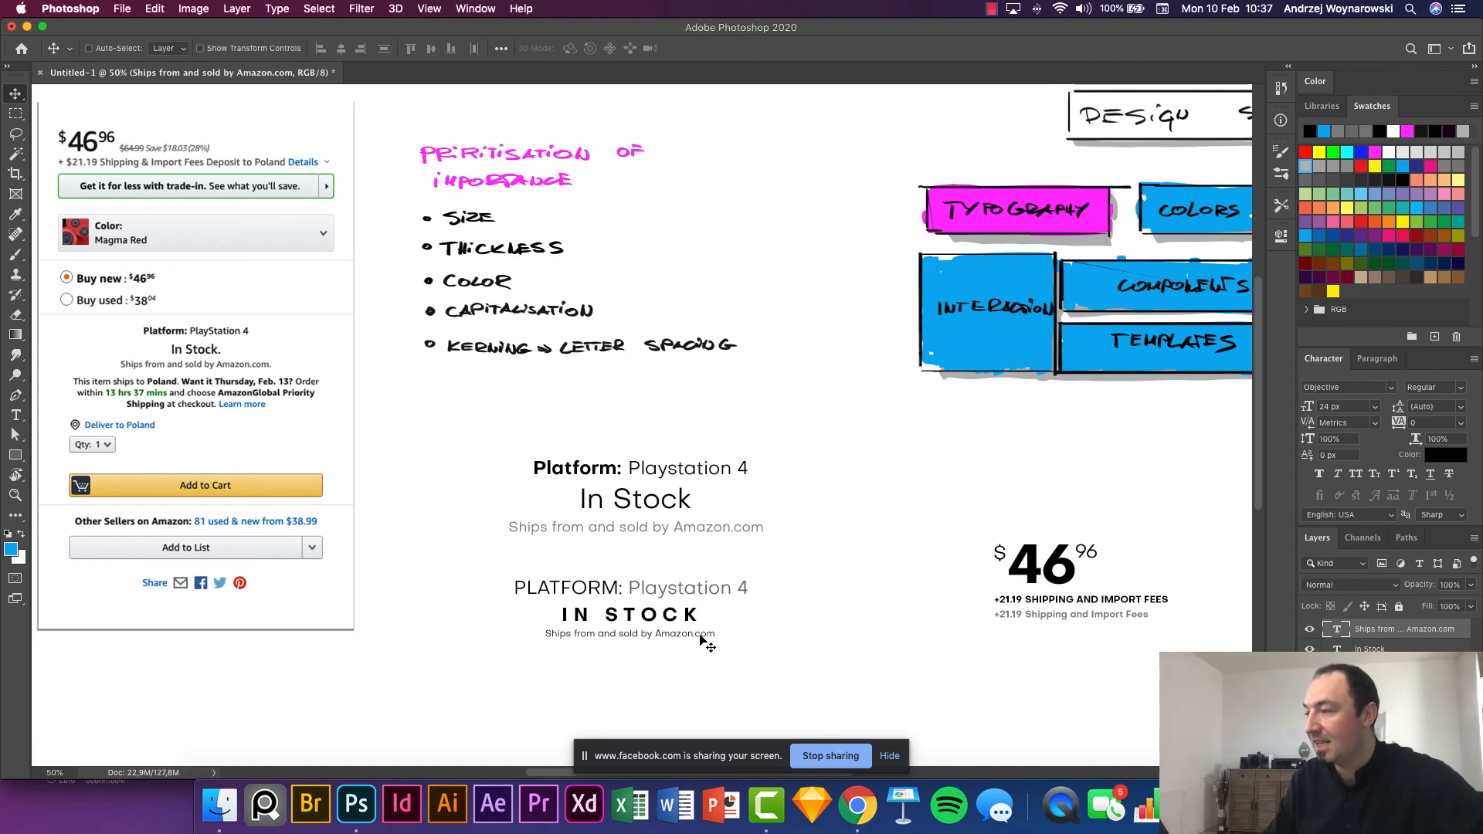
{"action": "left_click", "coordinate": [724, 594], "text": "super"}
{"action": "left_click", "coordinate": [779, 624], "text": "super"}
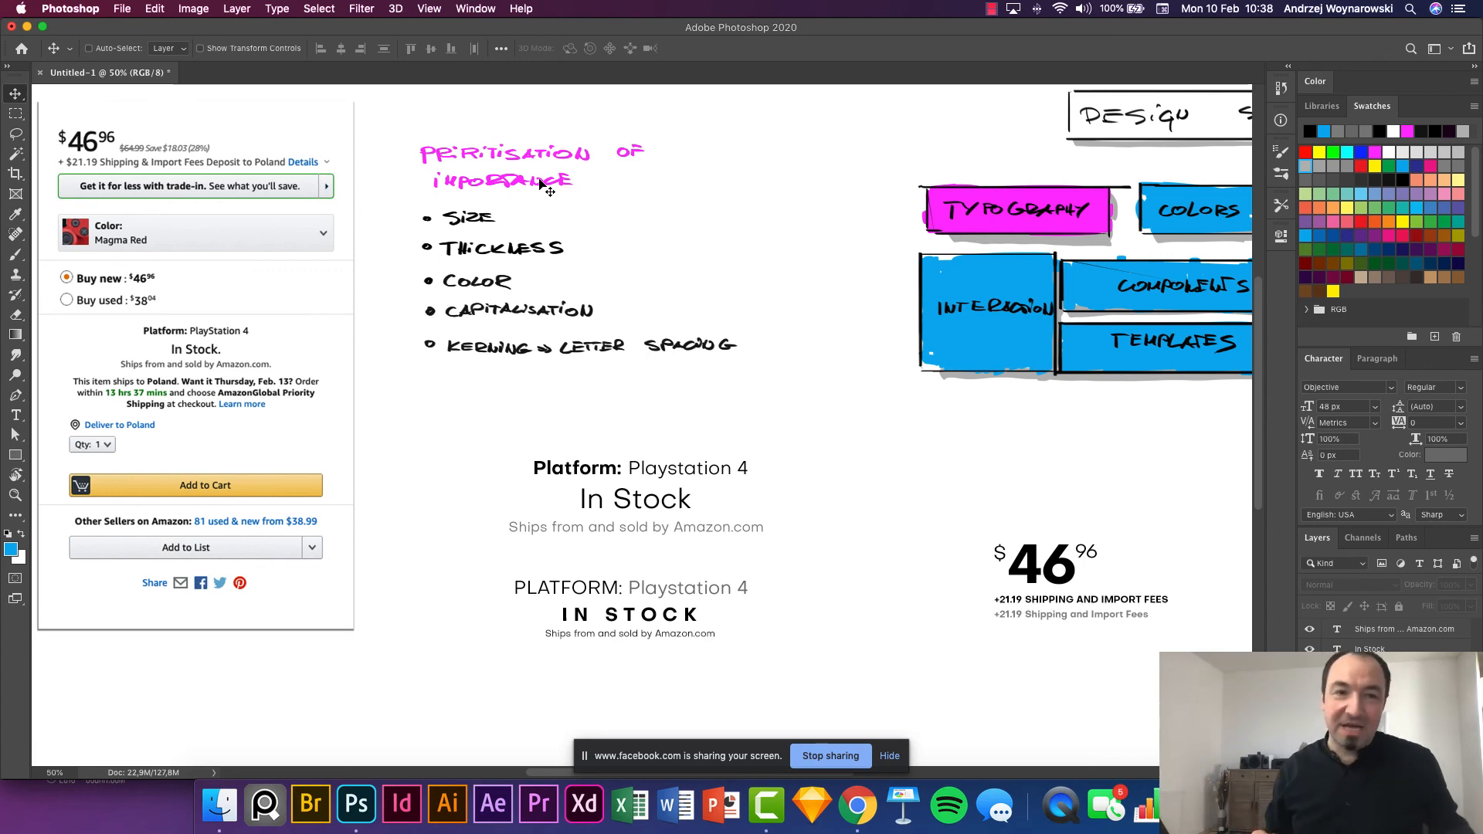
{"action": "key", "text": "f"}
{"action": "key", "text": "f"}
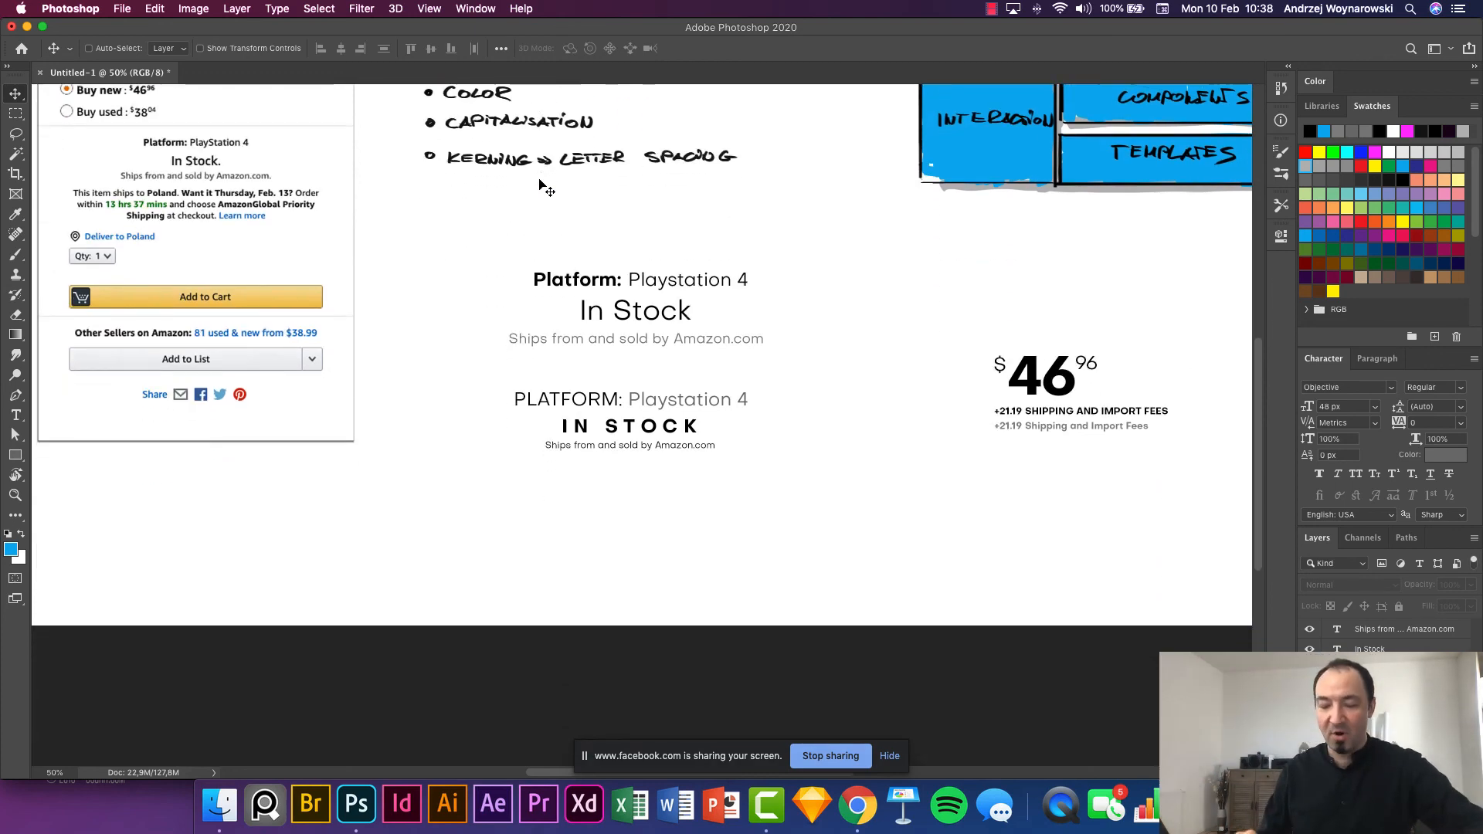